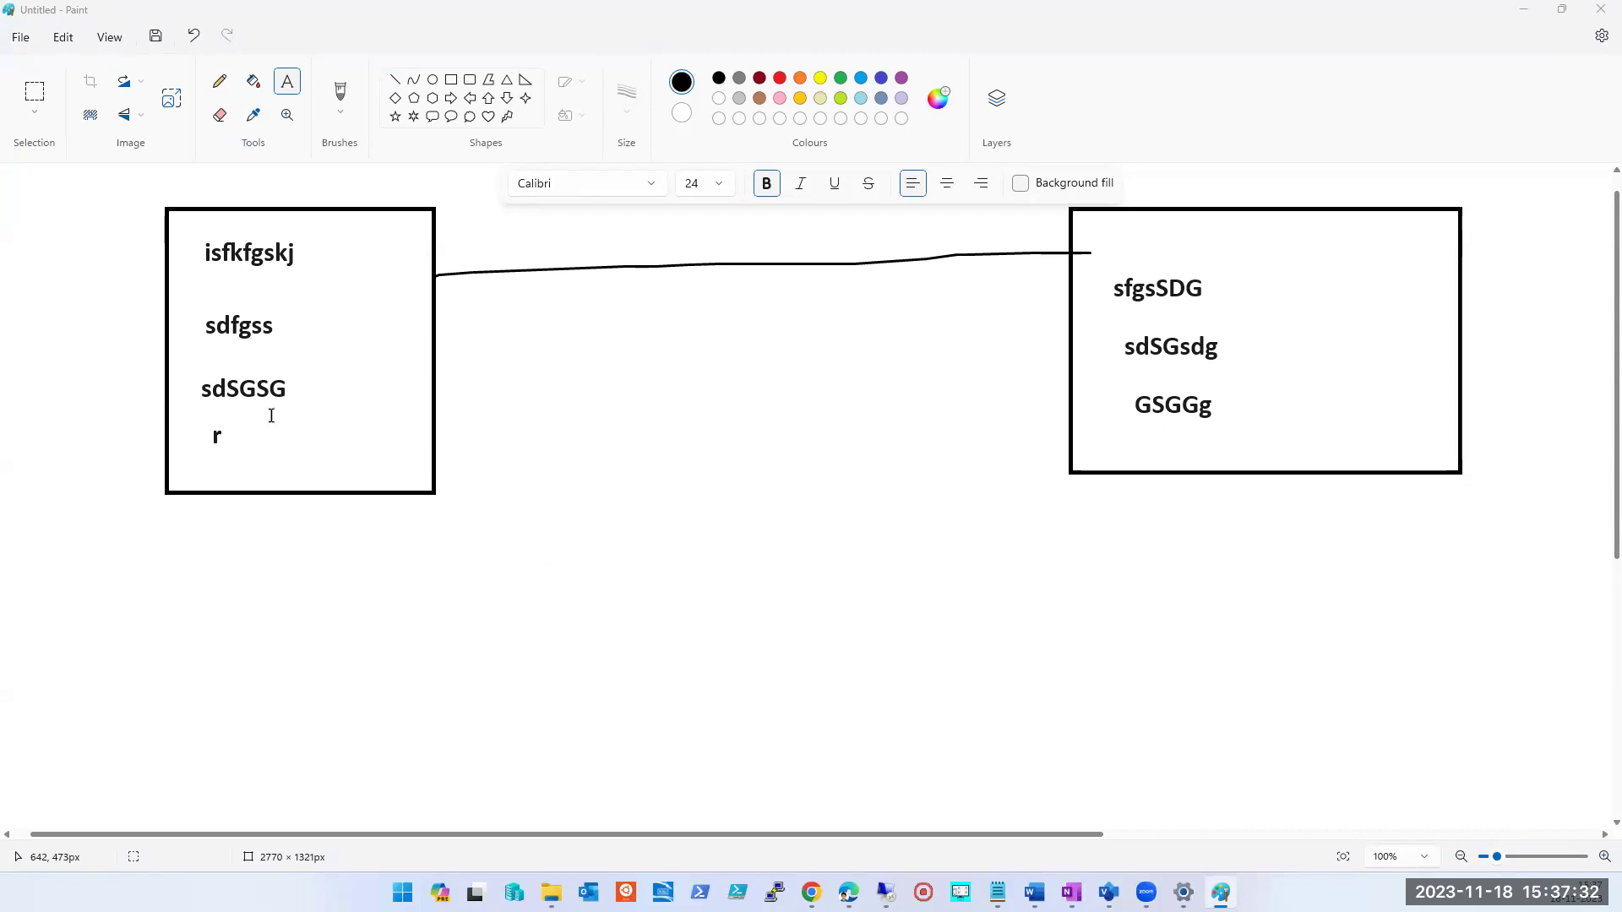
# Add the text "sss" low in the left box and "ssss" low in the right box, and commit both labels
pyautogui.click(315, 470)
pyautogui.write('sss')
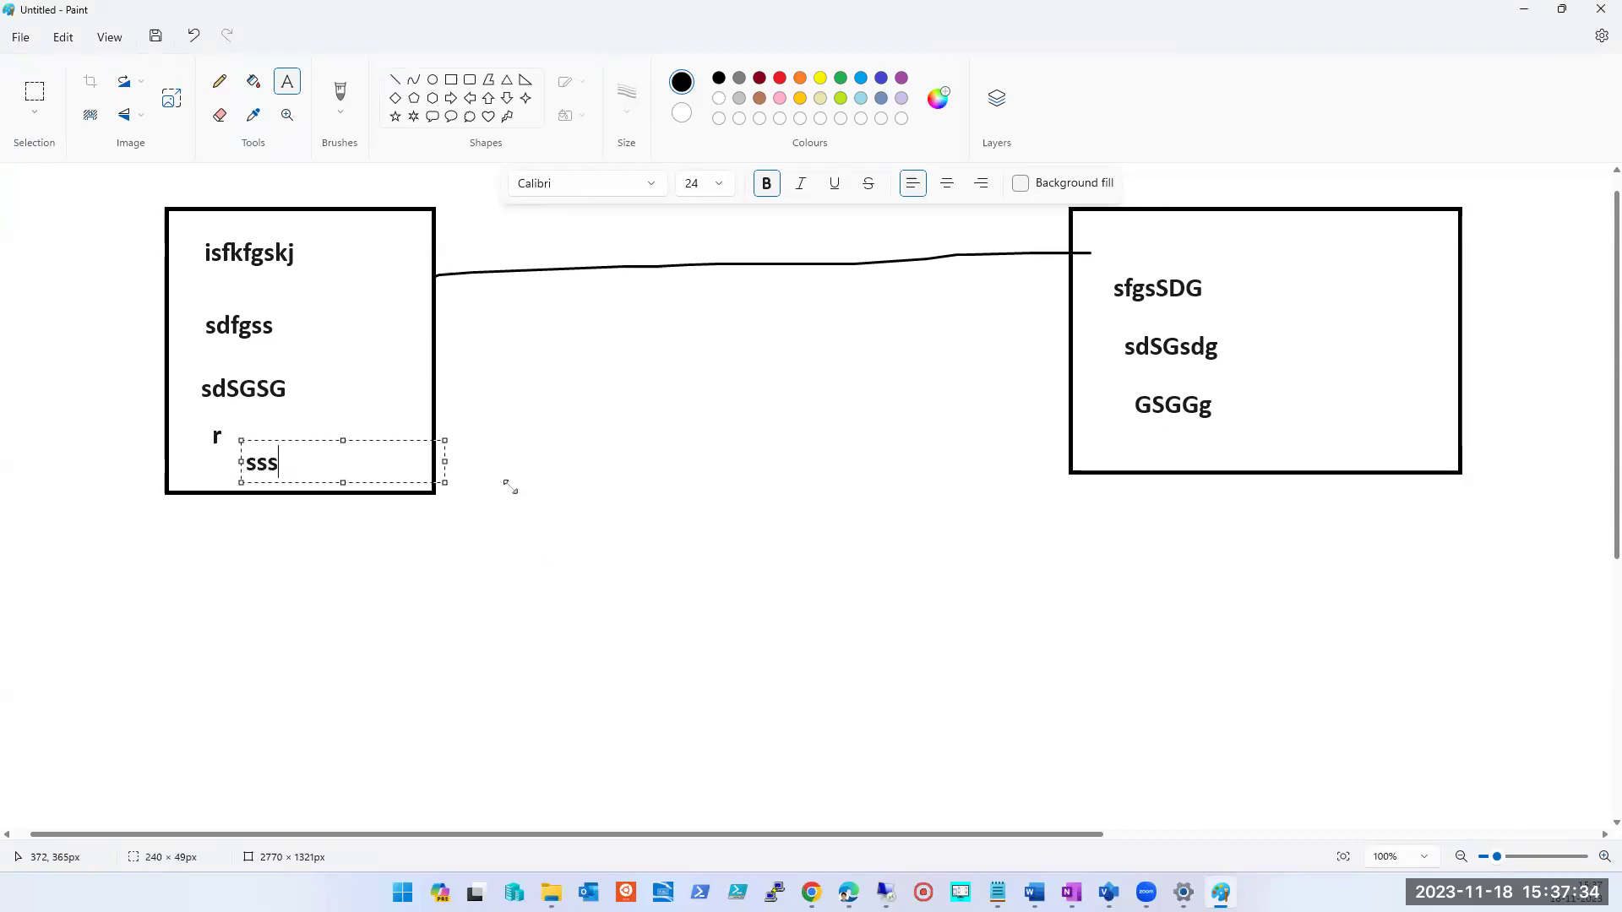
pyautogui.click(1176, 445)
pyautogui.click(1135, 414)
pyautogui.write('ssss')
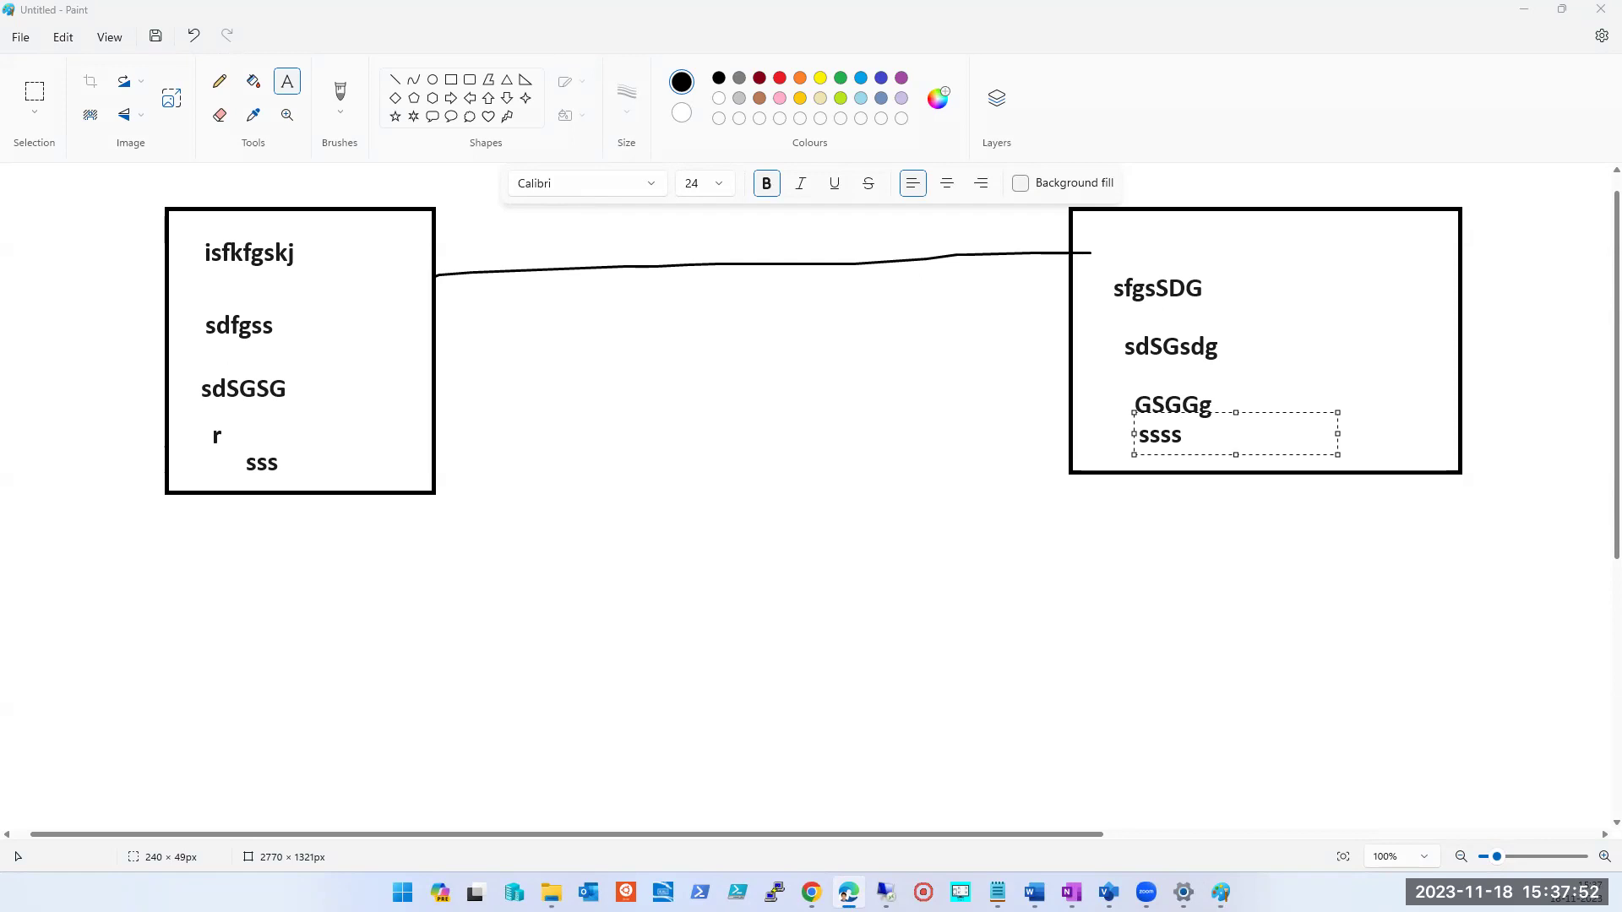
pyautogui.click(622, 386)
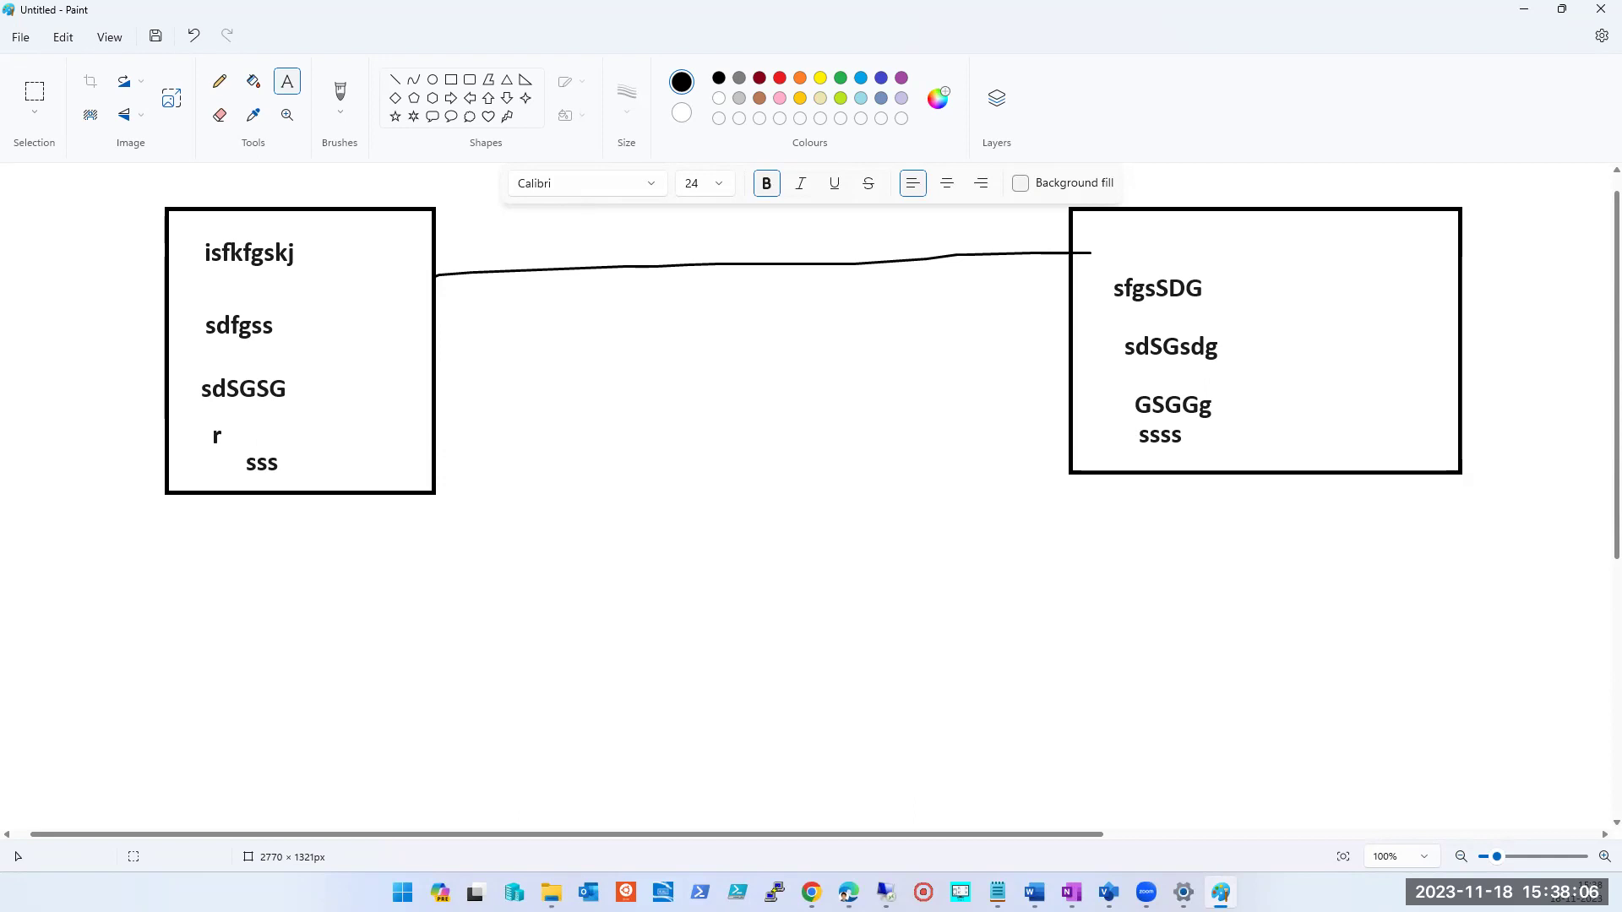
pyautogui.click(847, 893)
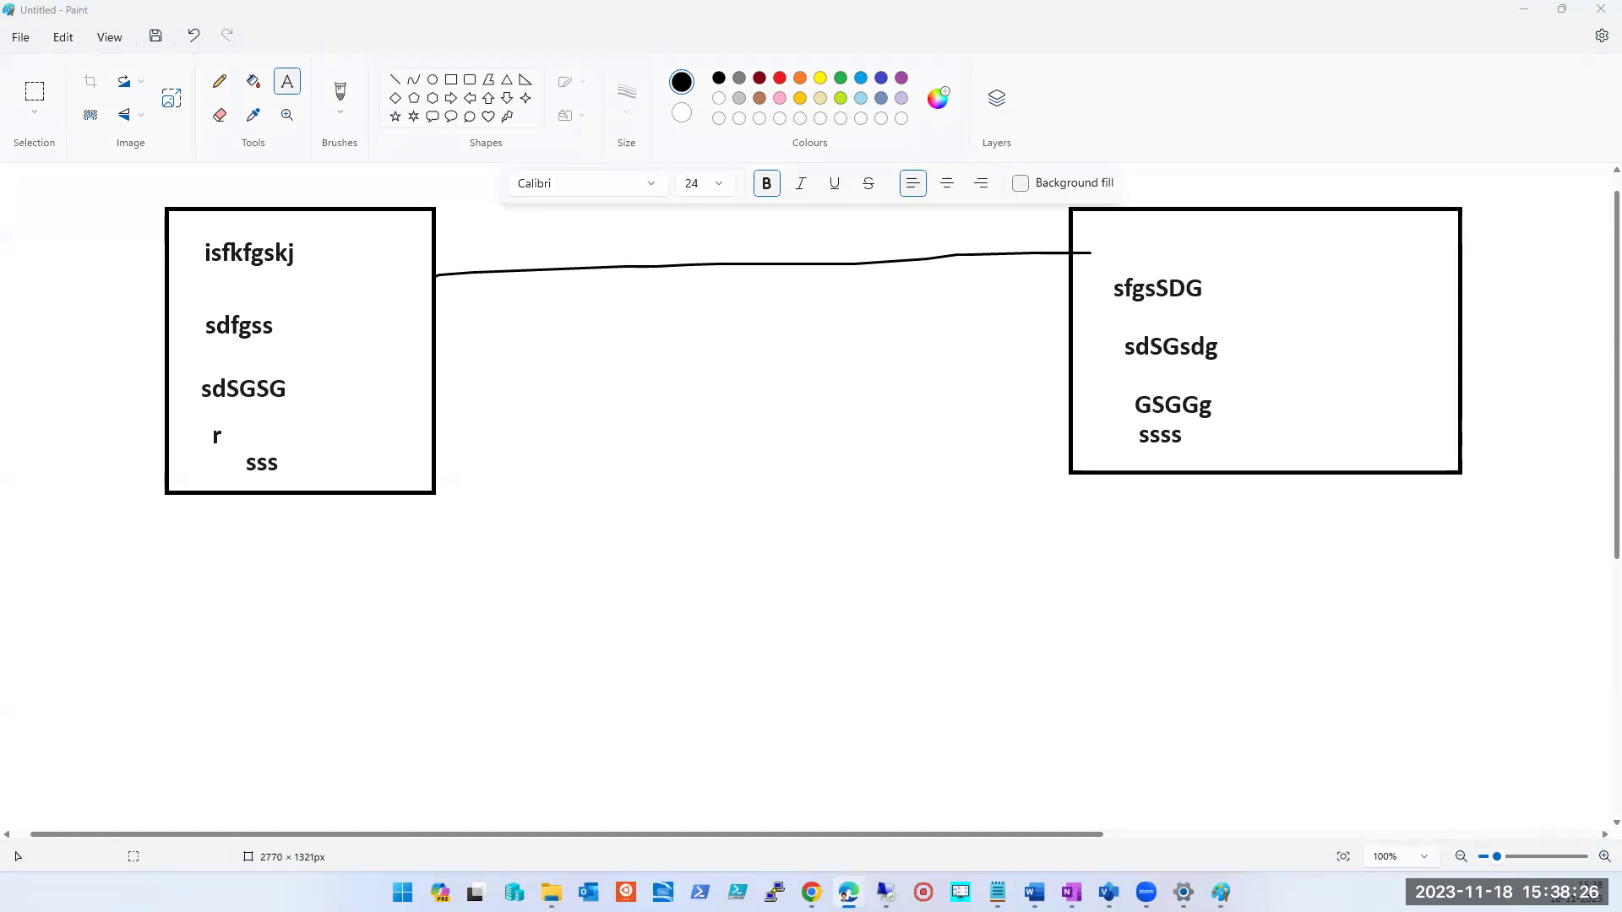
# Add the text "dsfsdf" beside "sdfgss" in the left box and beside "sdSGsdg" in the right box
pyautogui.click(286, 321)
pyautogui.write('dsfsdf')
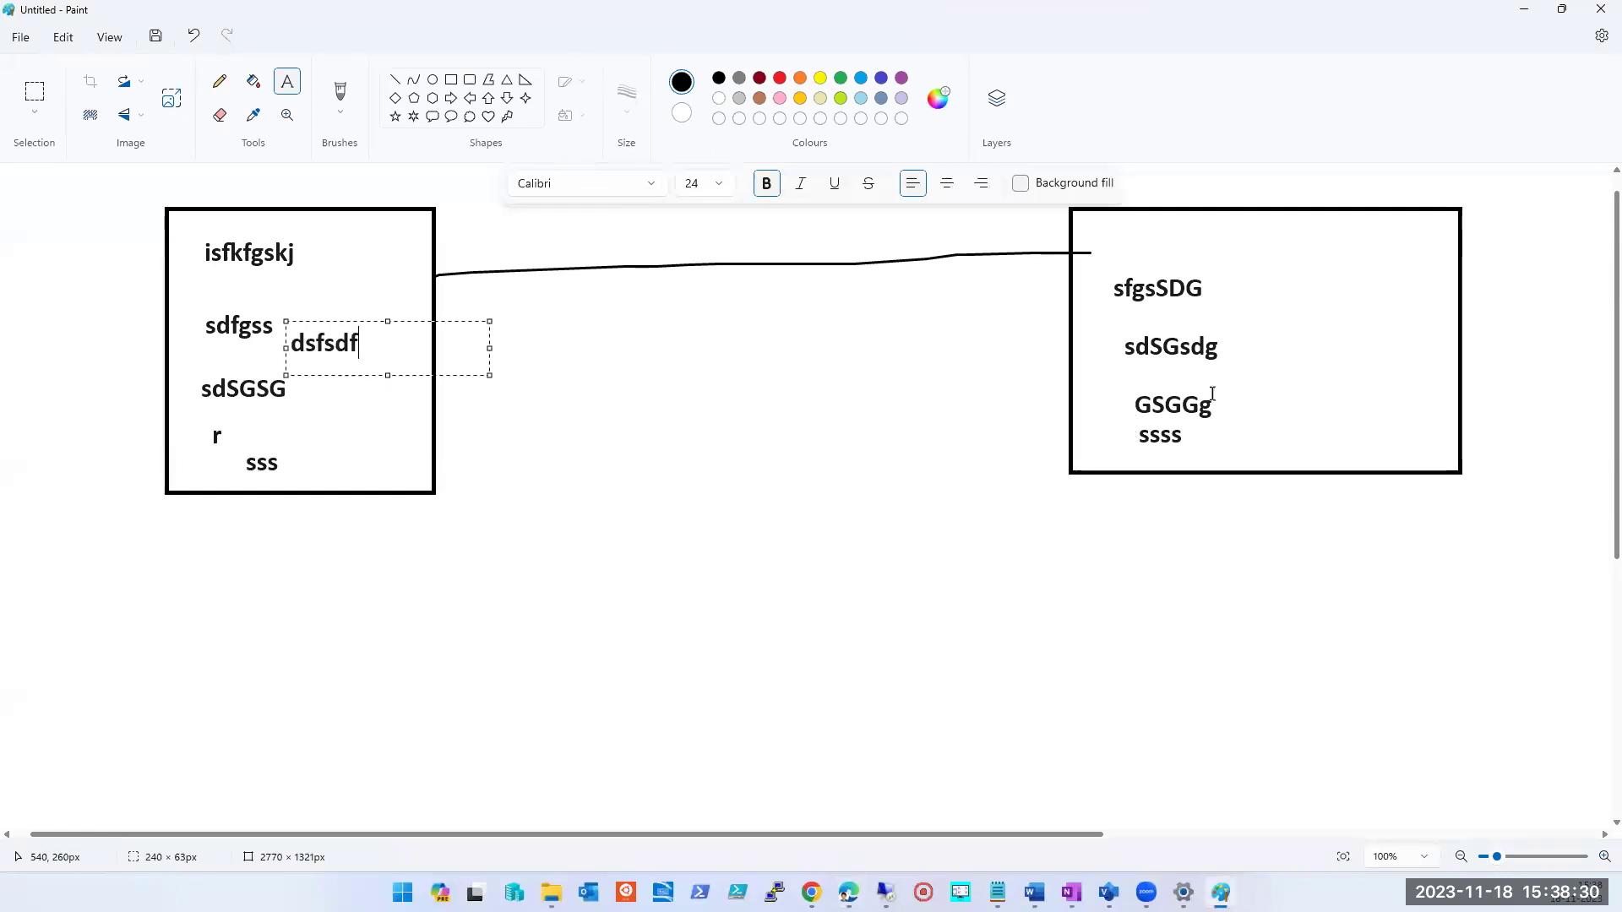
pyautogui.click(1217, 312)
pyautogui.write('dsfsdf')
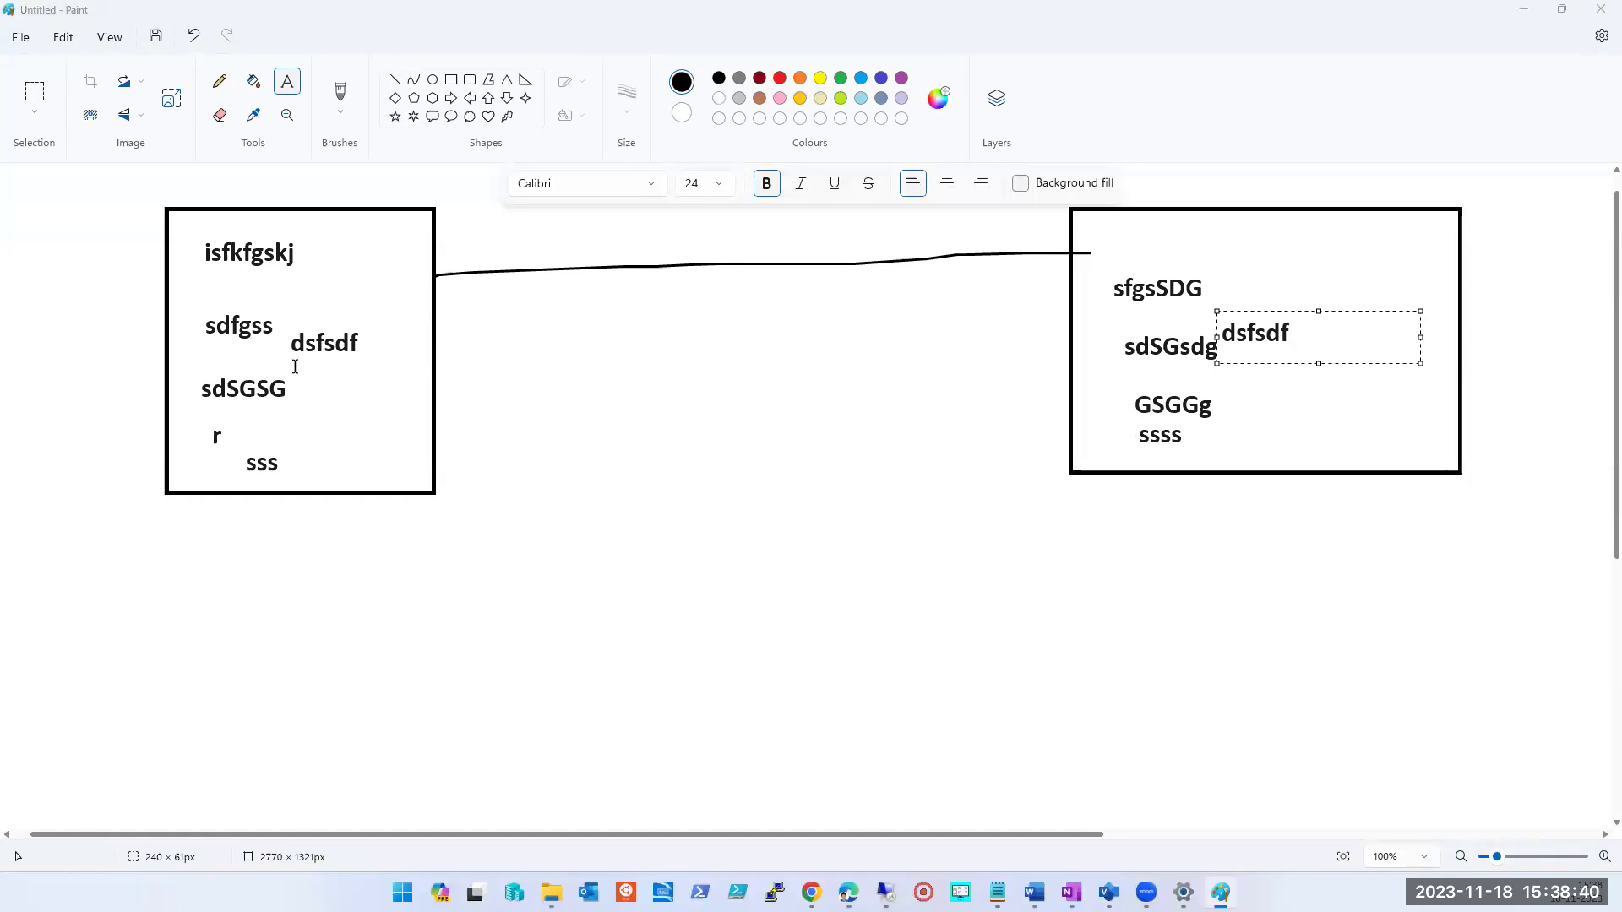
# Add the text "DFsfsf" beside "r" in the left box and "SDFSFSDF" beside "GSGGg" in the right box
pyautogui.moveTo(406, 381); pyautogui.dragTo(1134, 377)
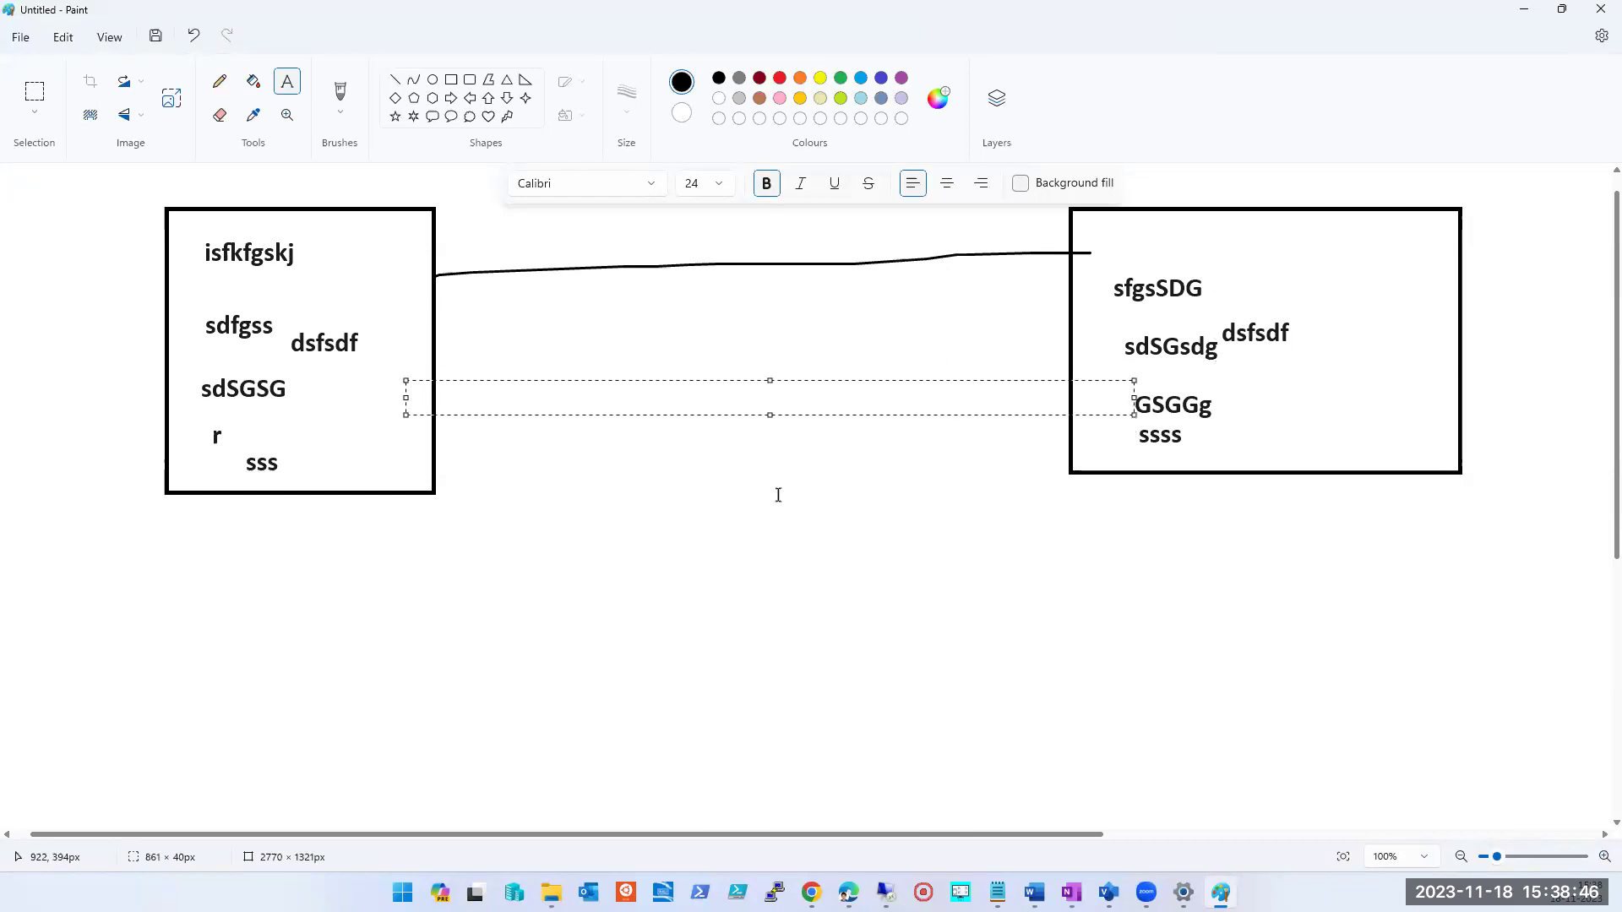
pyautogui.click(348, 411)
pyautogui.moveTo(238, 414); pyautogui.dragTo(353, 443)
pyautogui.write('DFsfsf')
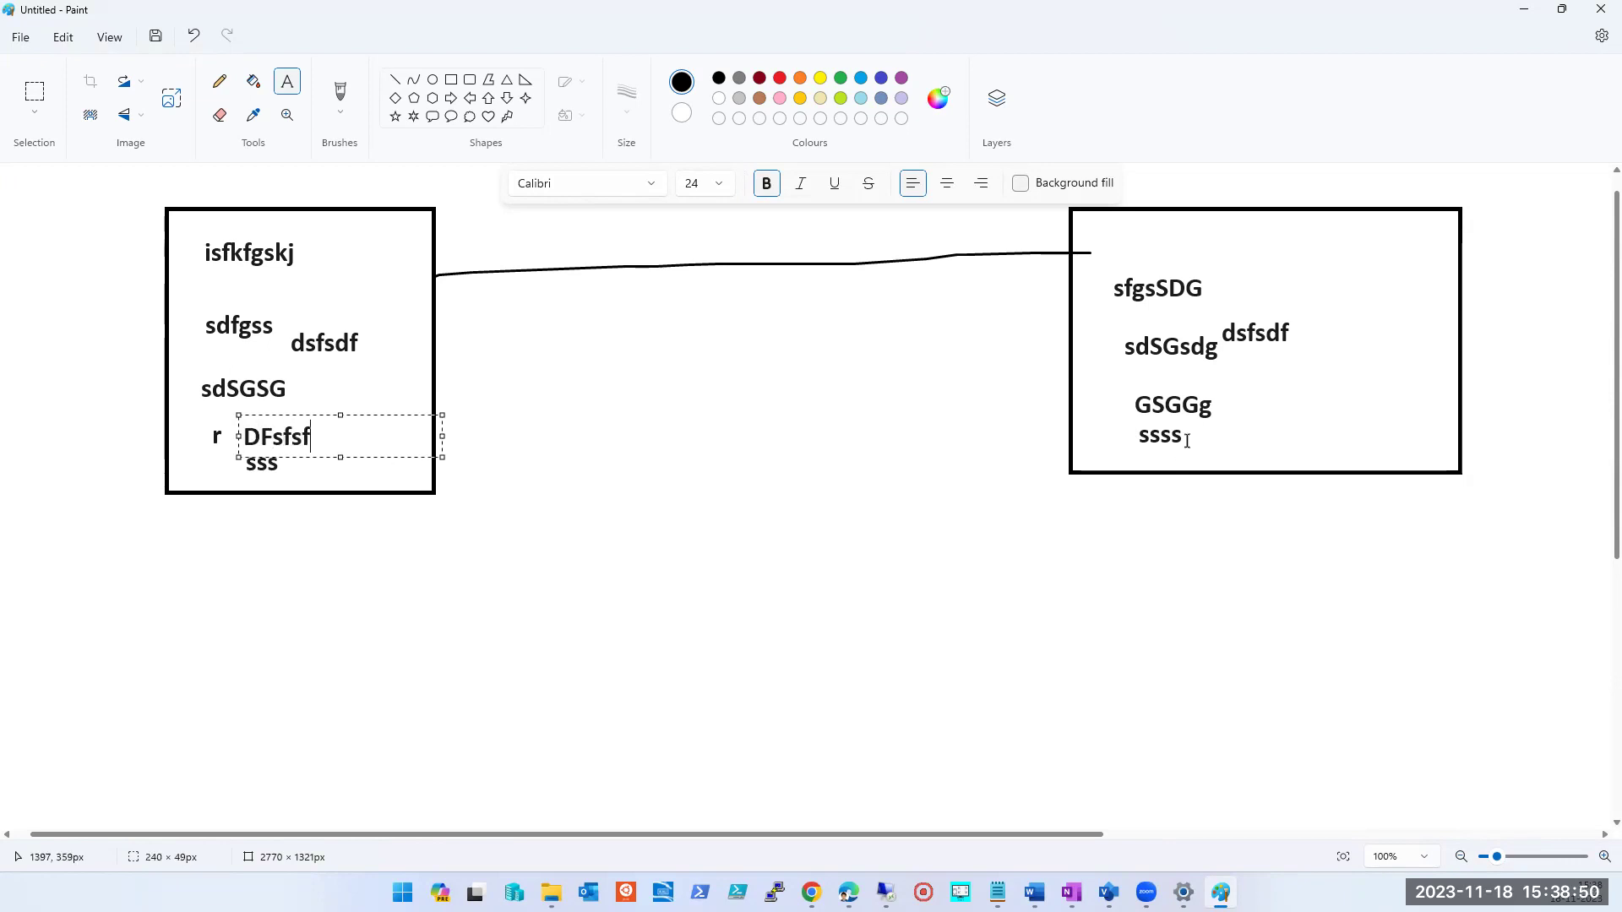
pyautogui.moveTo(1249, 381); pyautogui.dragTo(1347, 423)
pyautogui.write('SDFSFSDF')
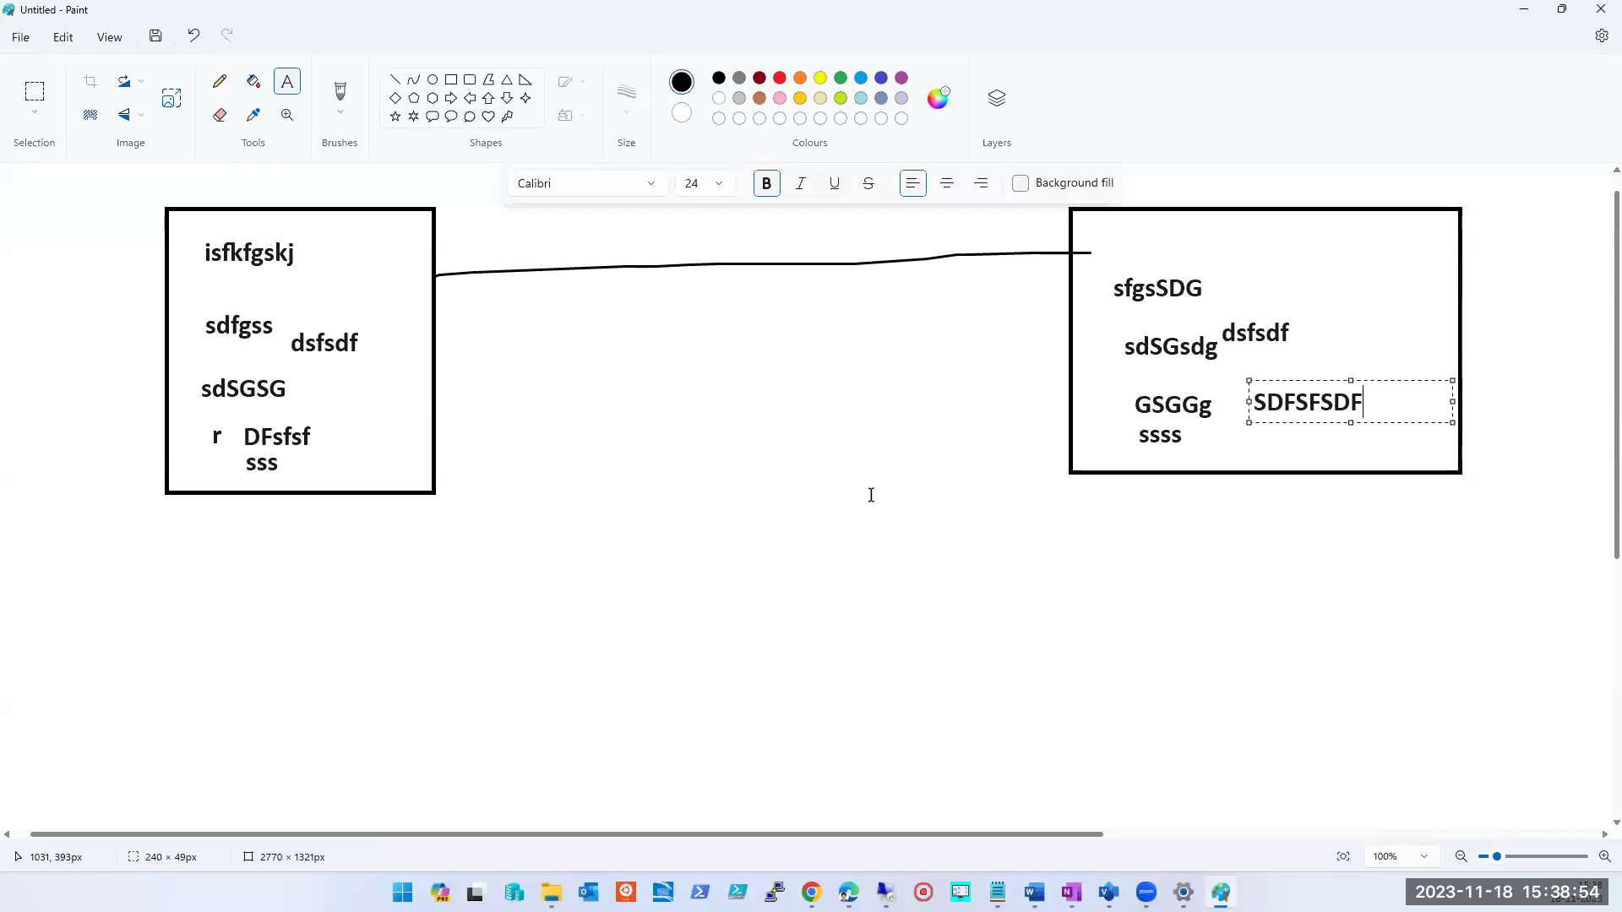
pyautogui.click(847, 892)
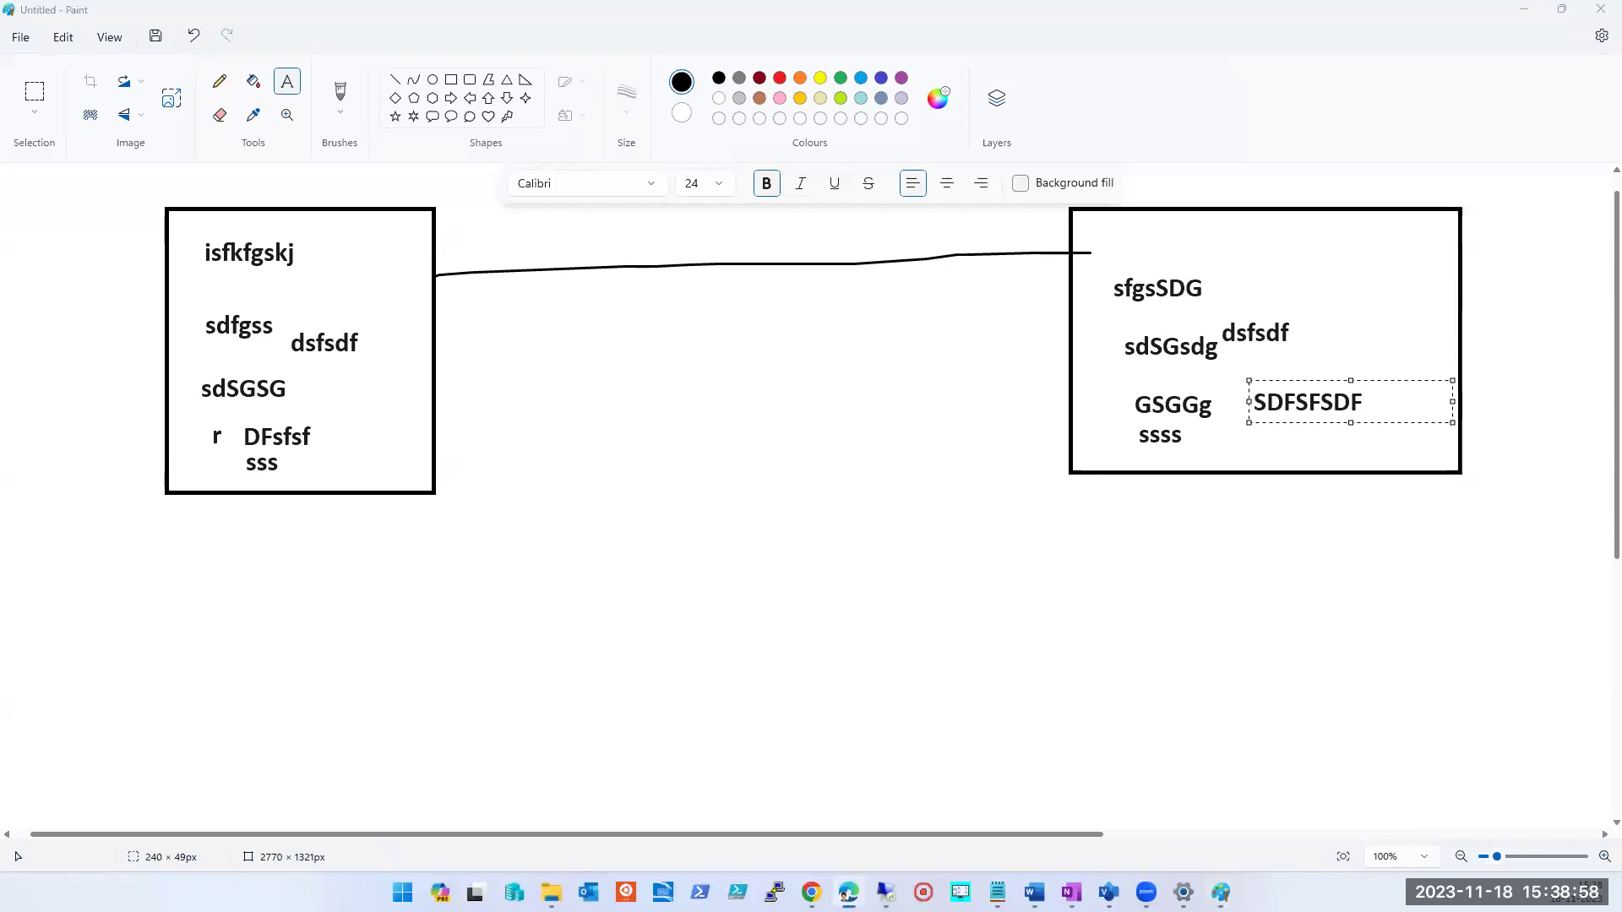
pyautogui.click(1035, 893)
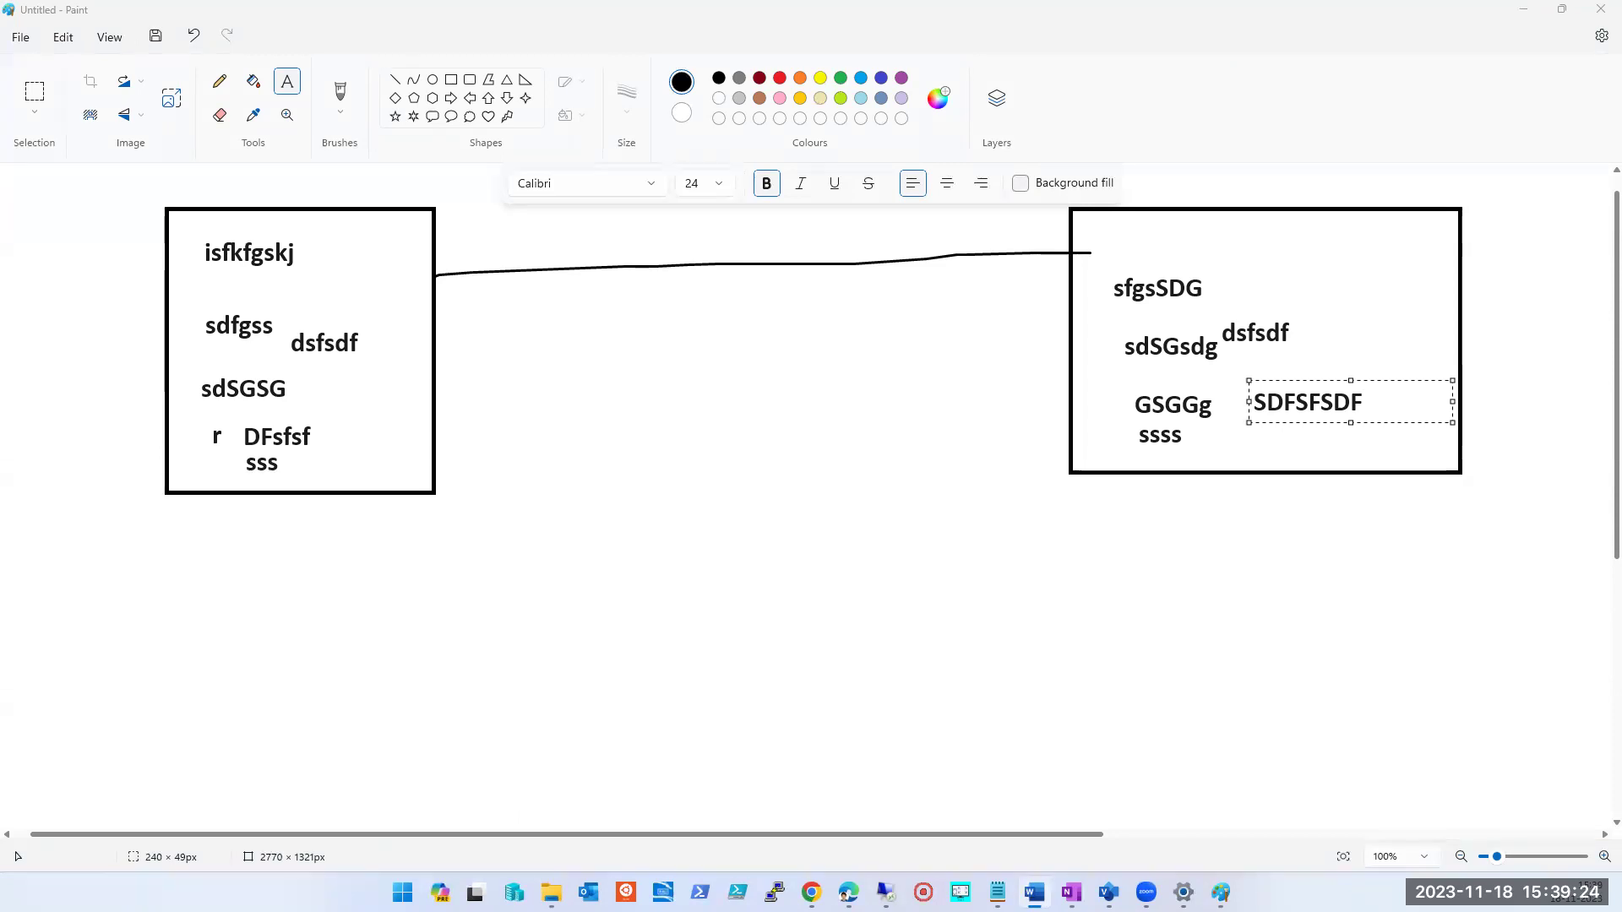
pyautogui.click(844, 894)
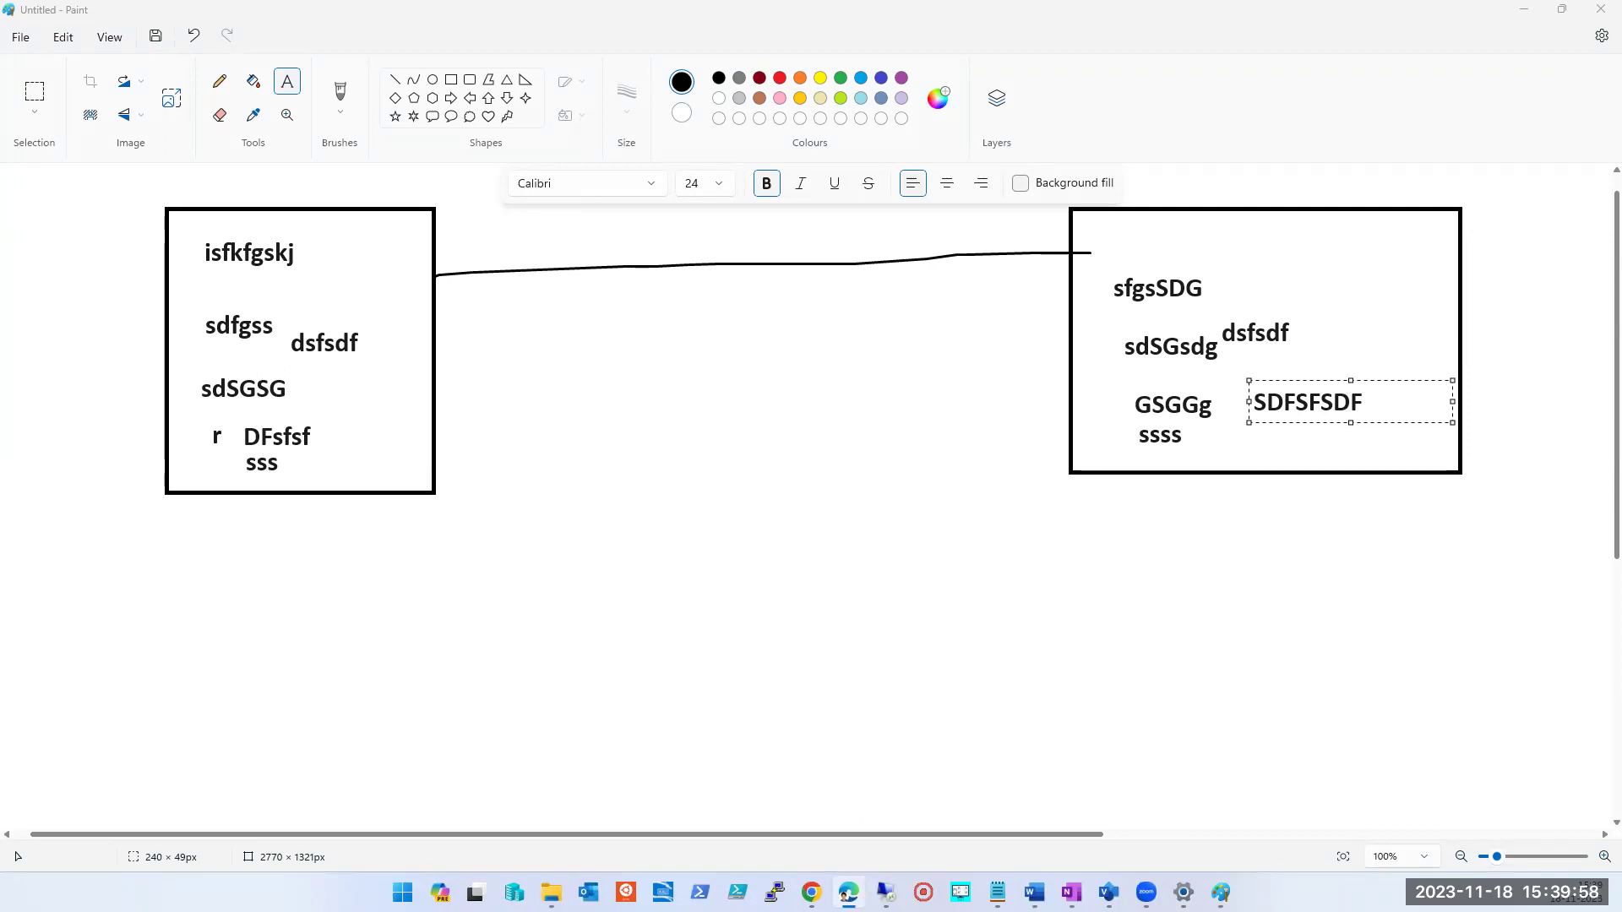
# Add the text "ASDAD" above "dsfsdf" in the left box and "AdAD" beside "sfgsSDG" in the right box
pyautogui.click(315, 312)
pyautogui.click(315, 313)
pyautogui.write('ASDAD')
pyautogui.click(1242, 293)
pyautogui.click(1241, 293)
pyautogui.write('AdAD')
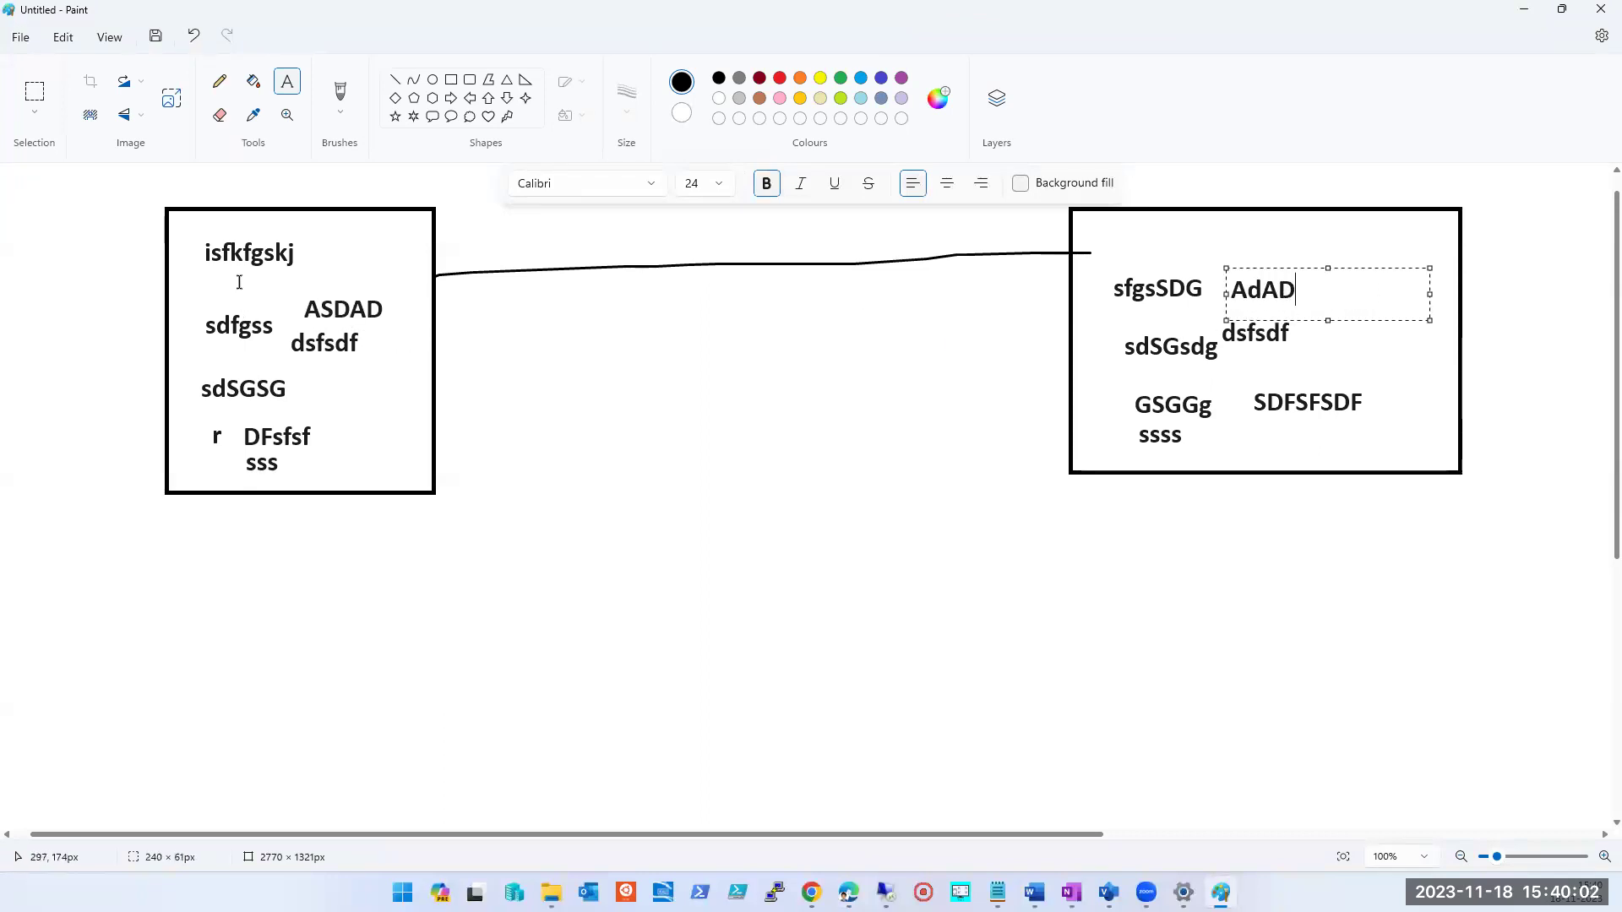
# Add the text "ADAD" above "ASDAD" in the left box and "adasd" above "AdAD" in the right box
pyautogui.click(297, 264)
pyautogui.click(297, 264)
pyautogui.write('ADAD')
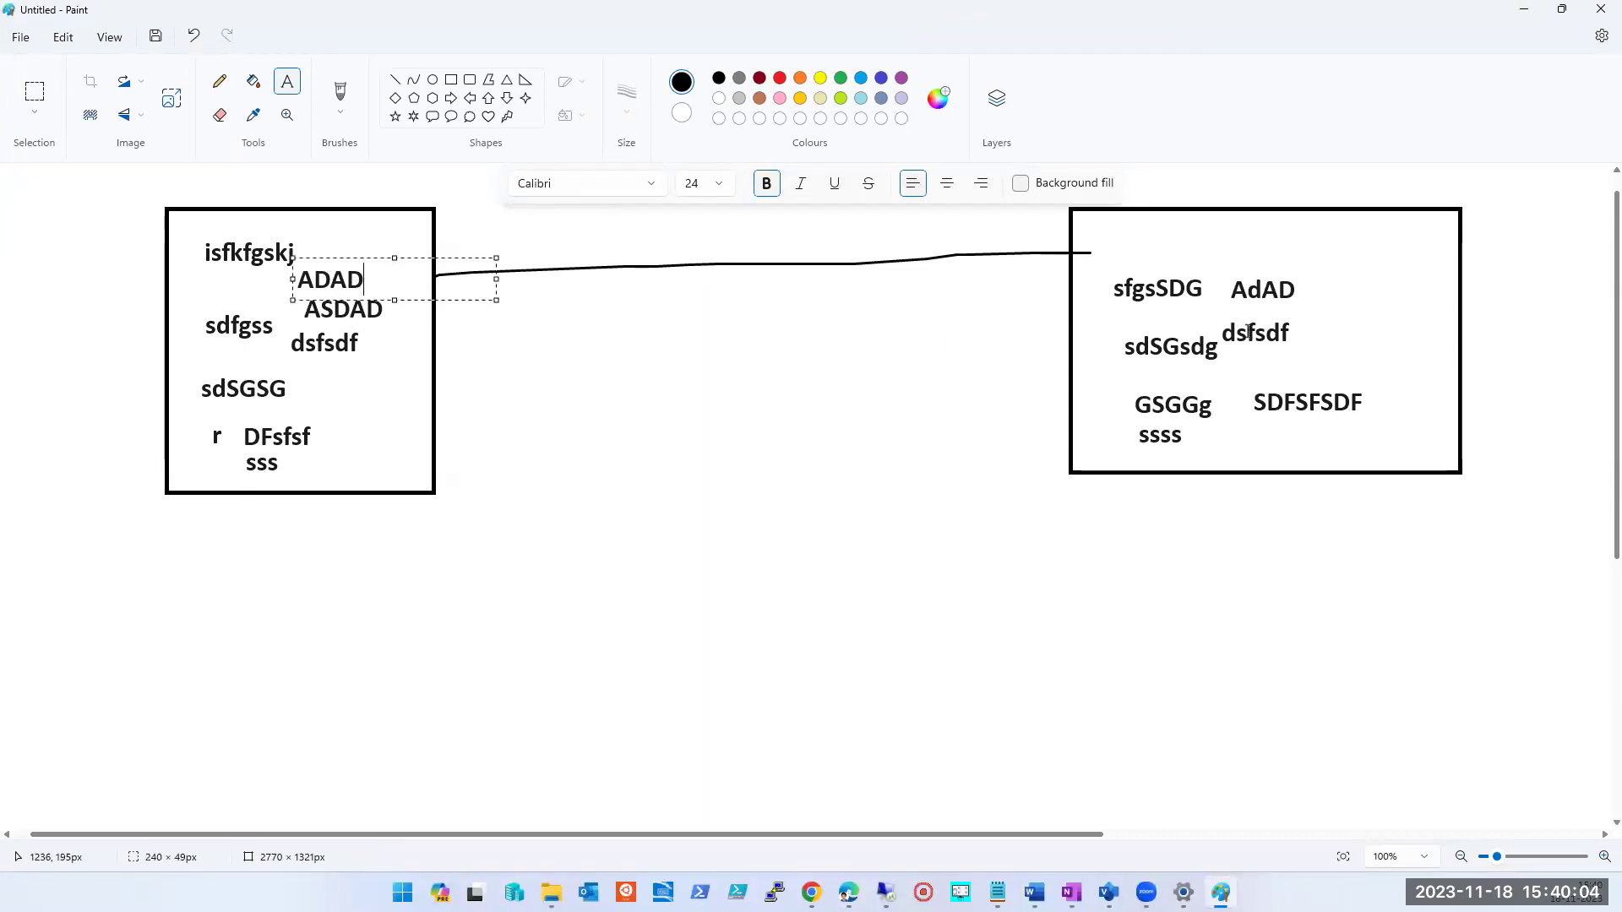
pyautogui.click(1281, 270)
pyautogui.click(1281, 270)
pyautogui.write('adasd')
# Add the text "AADAS" over "sdfgss" in the left box and "Aad" beside "dsfsdf" in the right box
pyautogui.click(333, 452)
pyautogui.click(334, 451)
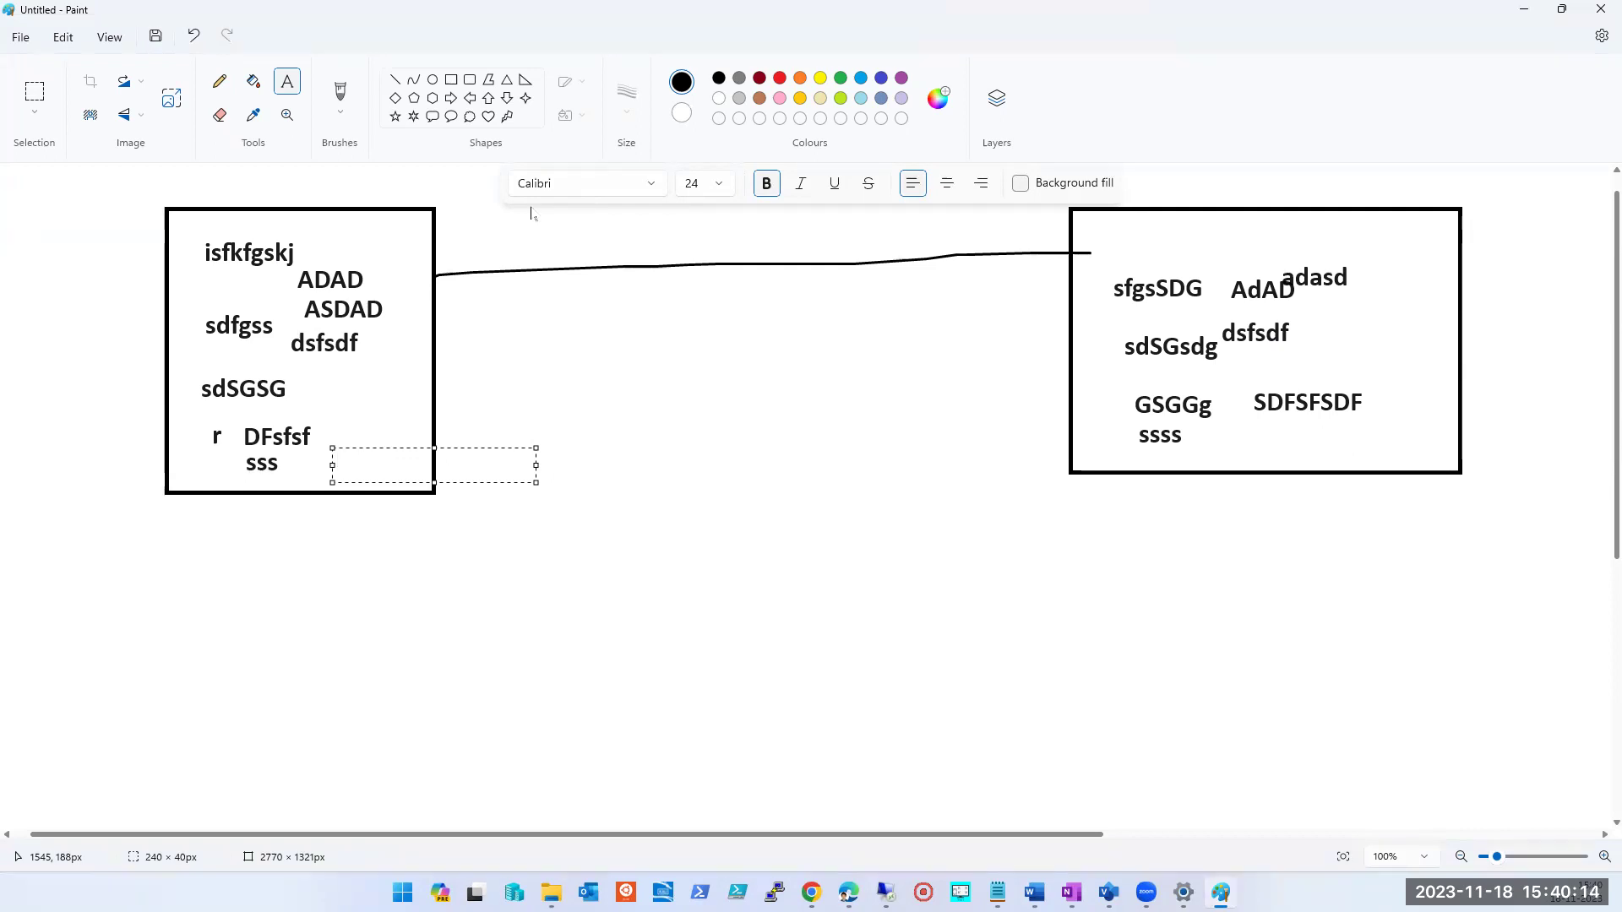
pyautogui.click(1326, 312)
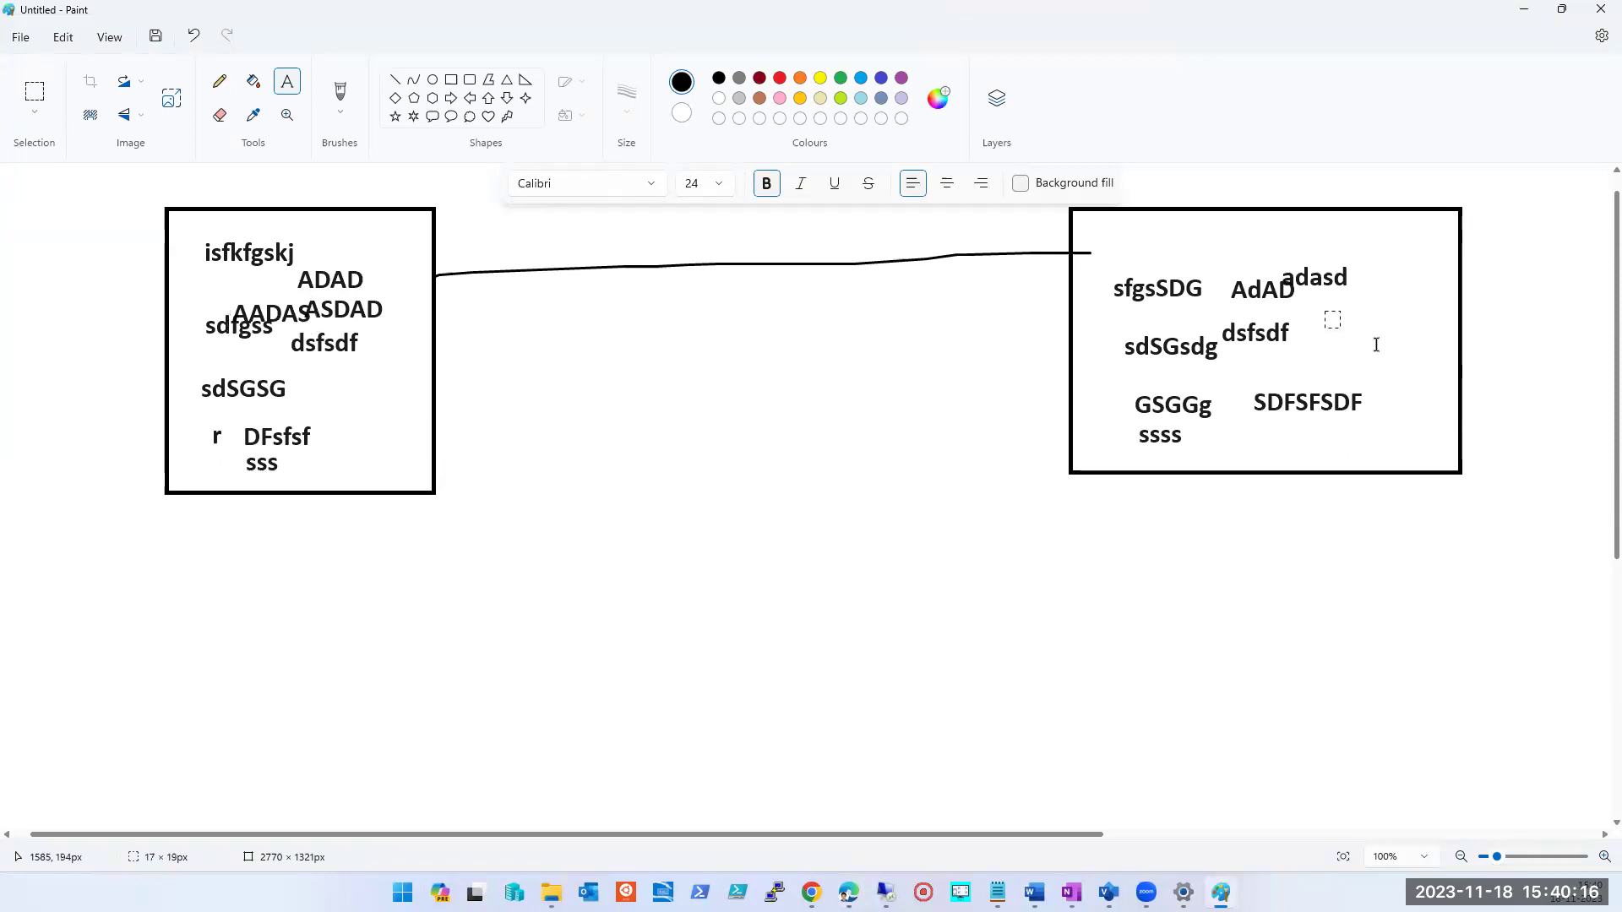
pyautogui.write('Aad')
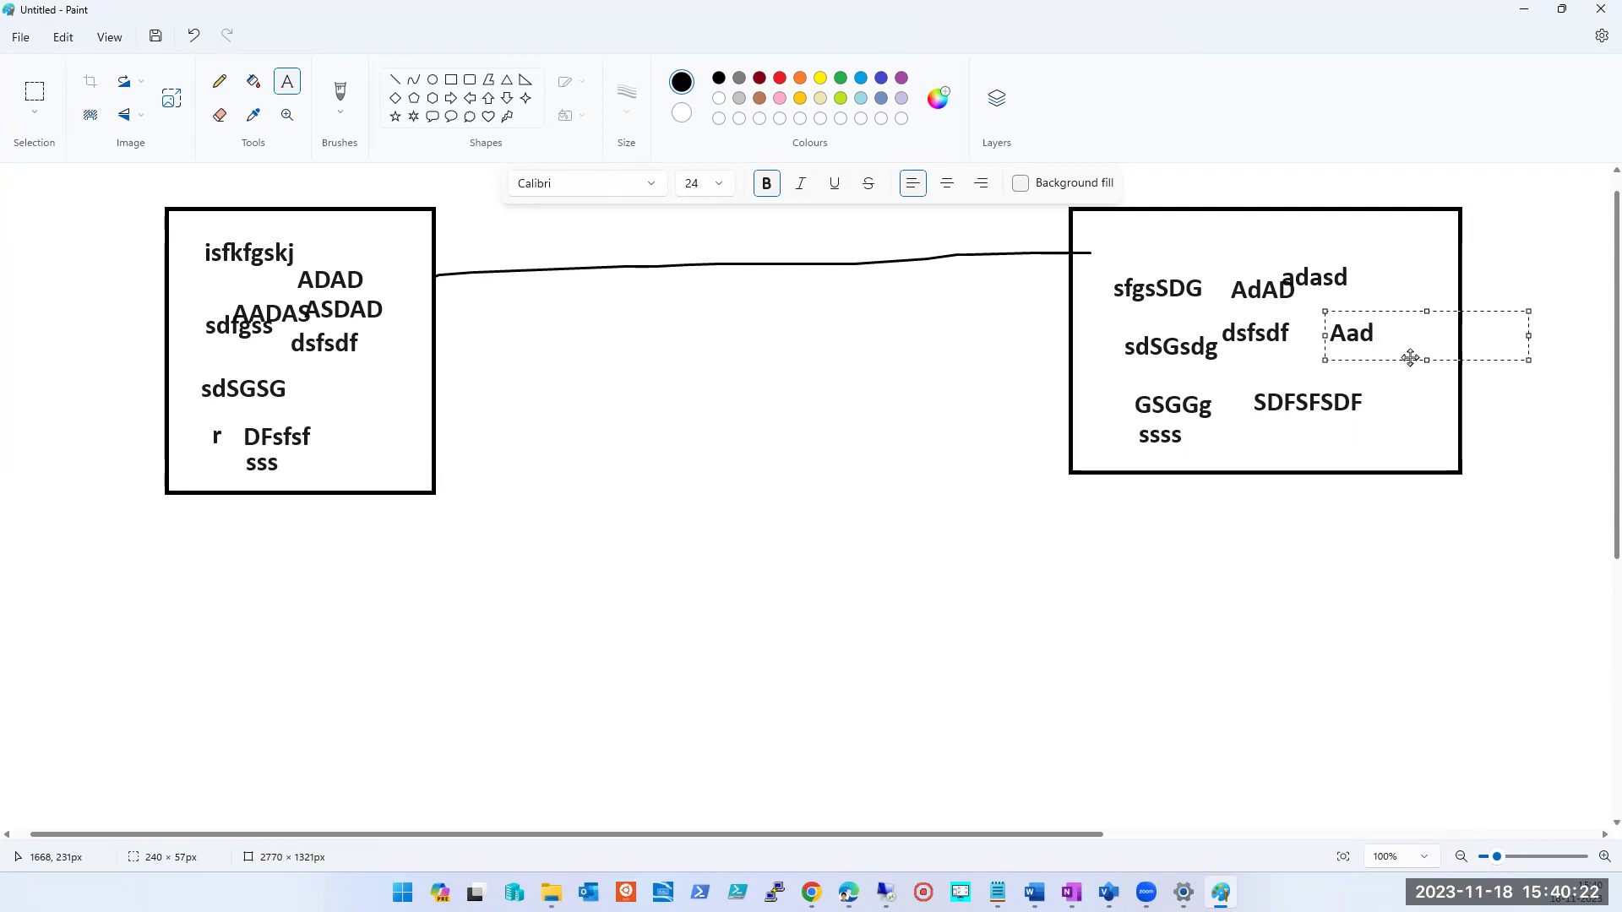
# Cross out the contents of the left box with two red straight lines
pyautogui.click(780, 77)
pyautogui.moveTo(291, 222); pyautogui.dragTo(494, 387)
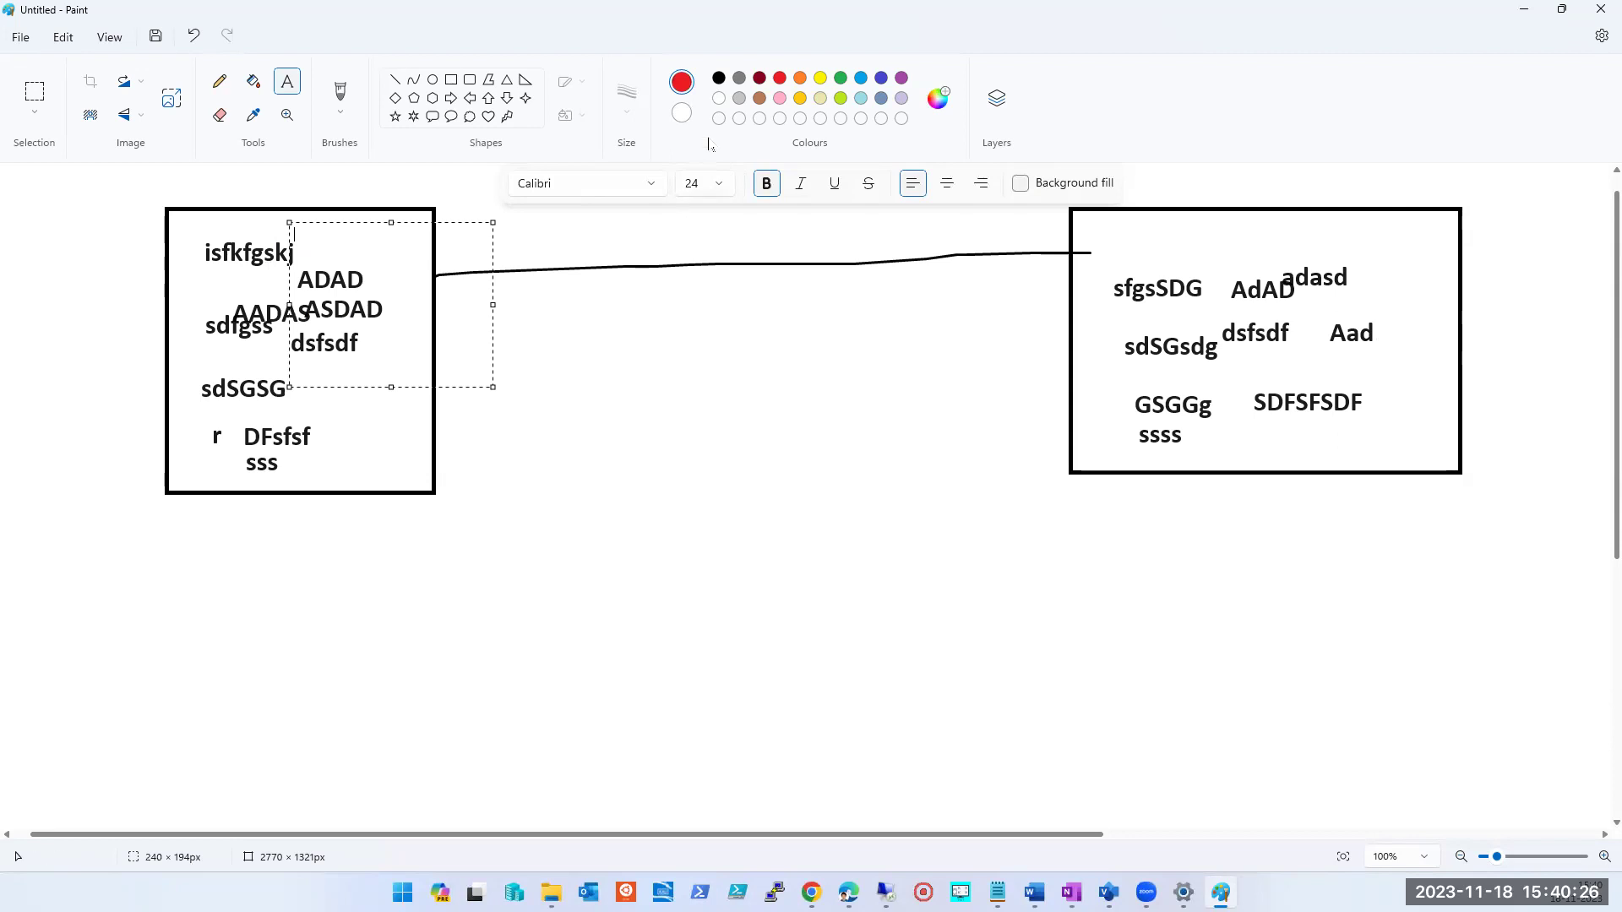
pyautogui.click(395, 78)
pyautogui.moveTo(272, 428); pyautogui.dragTo(363, 226)
pyautogui.moveTo(207, 300); pyautogui.dragTo(356, 378)
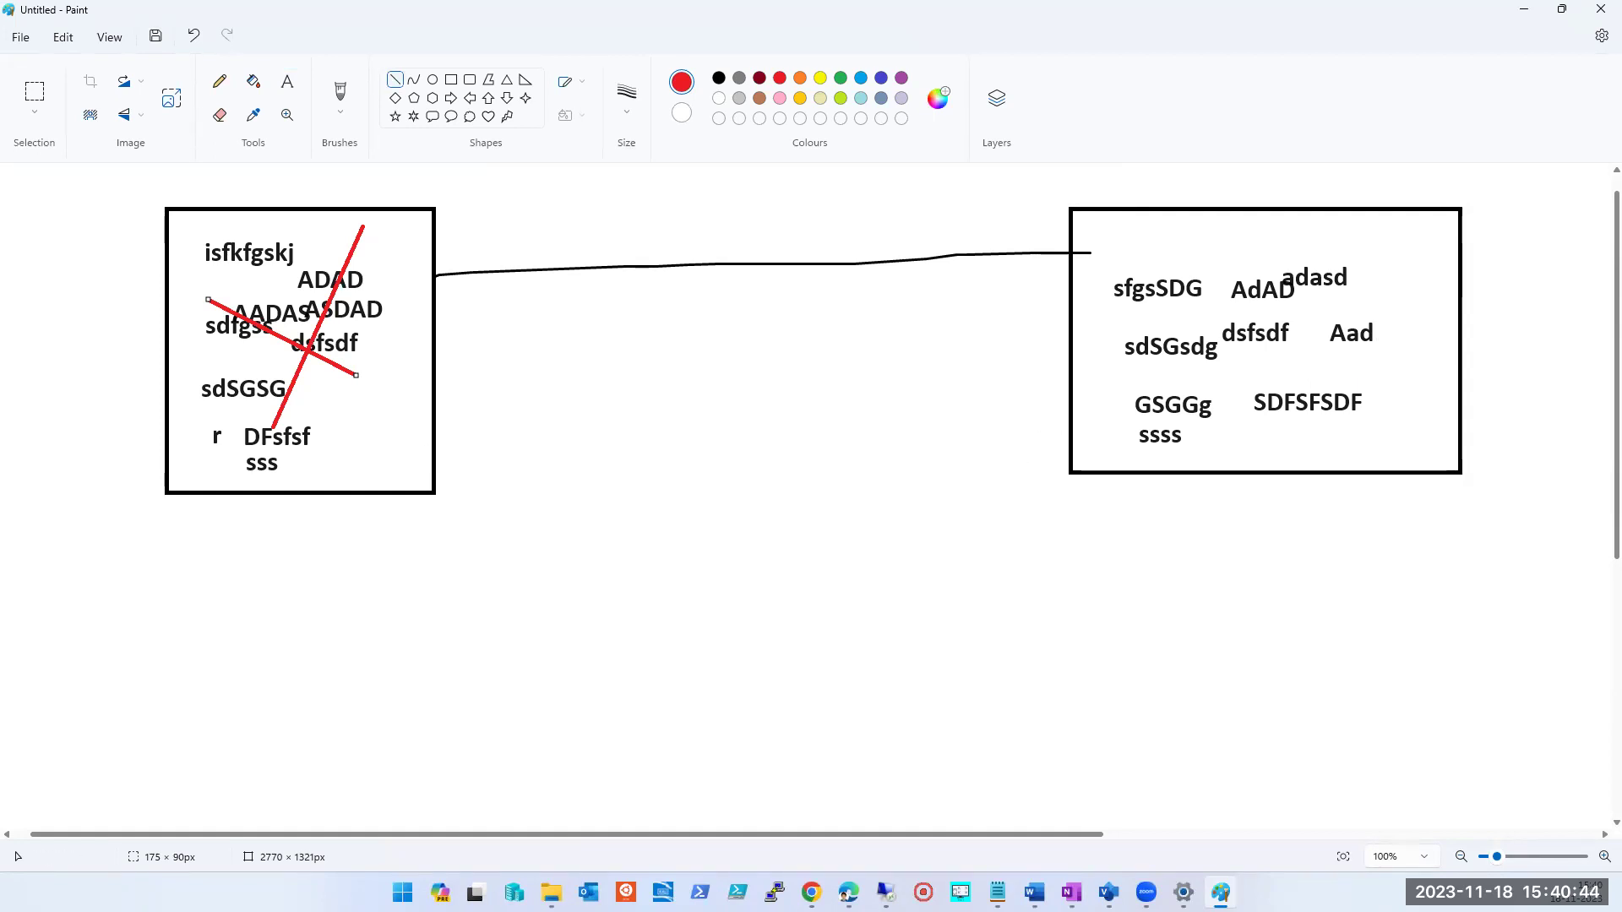
pyautogui.click(847, 893)
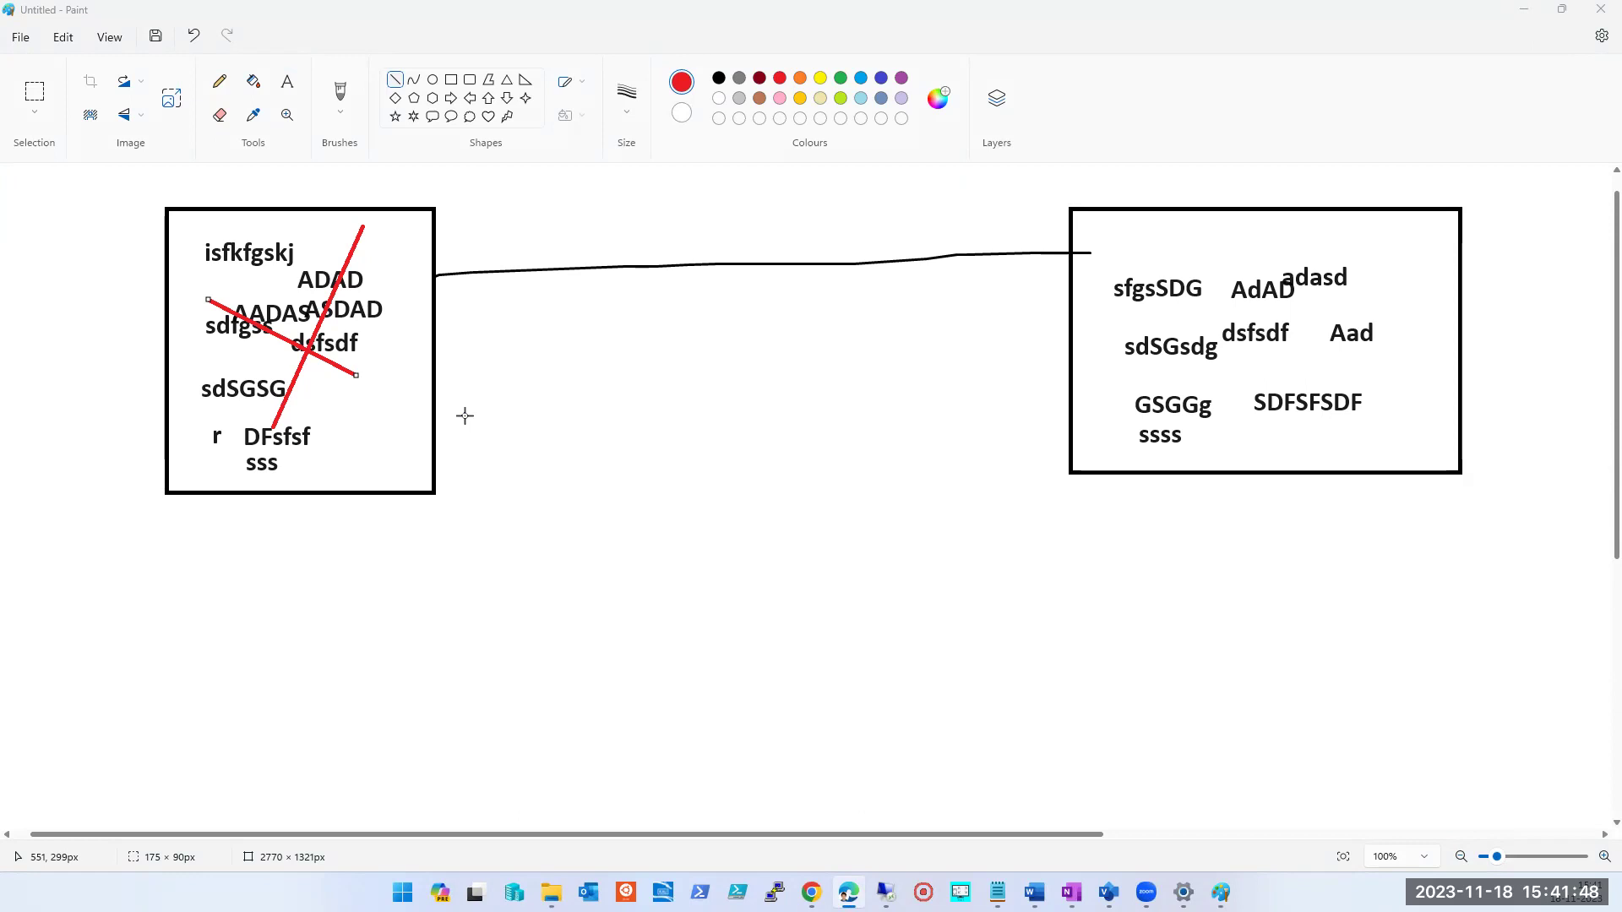
# Add a red text block between the two boxes with the lines "replication", "sync", "ASR" and "DSR"
pyautogui.click(451, 79)
pyautogui.click(287, 81)
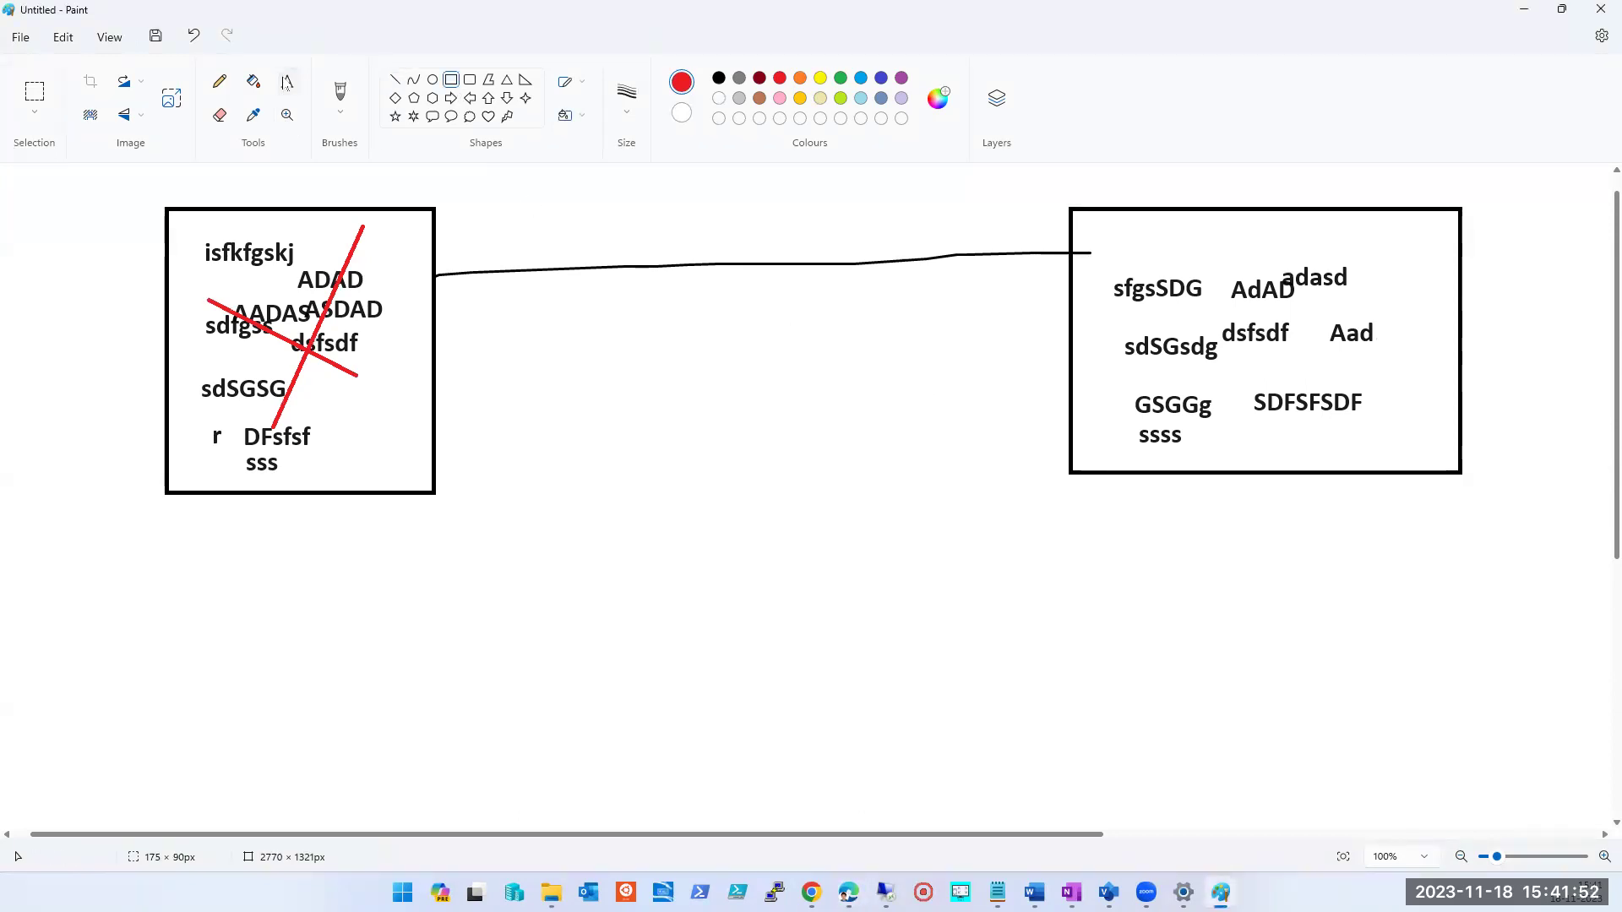
pyautogui.moveTo(739, 321); pyautogui.dragTo(930, 466)
pyautogui.moveTo(1128, 613); pyautogui.dragTo(1160, 623)
pyautogui.write('replication')
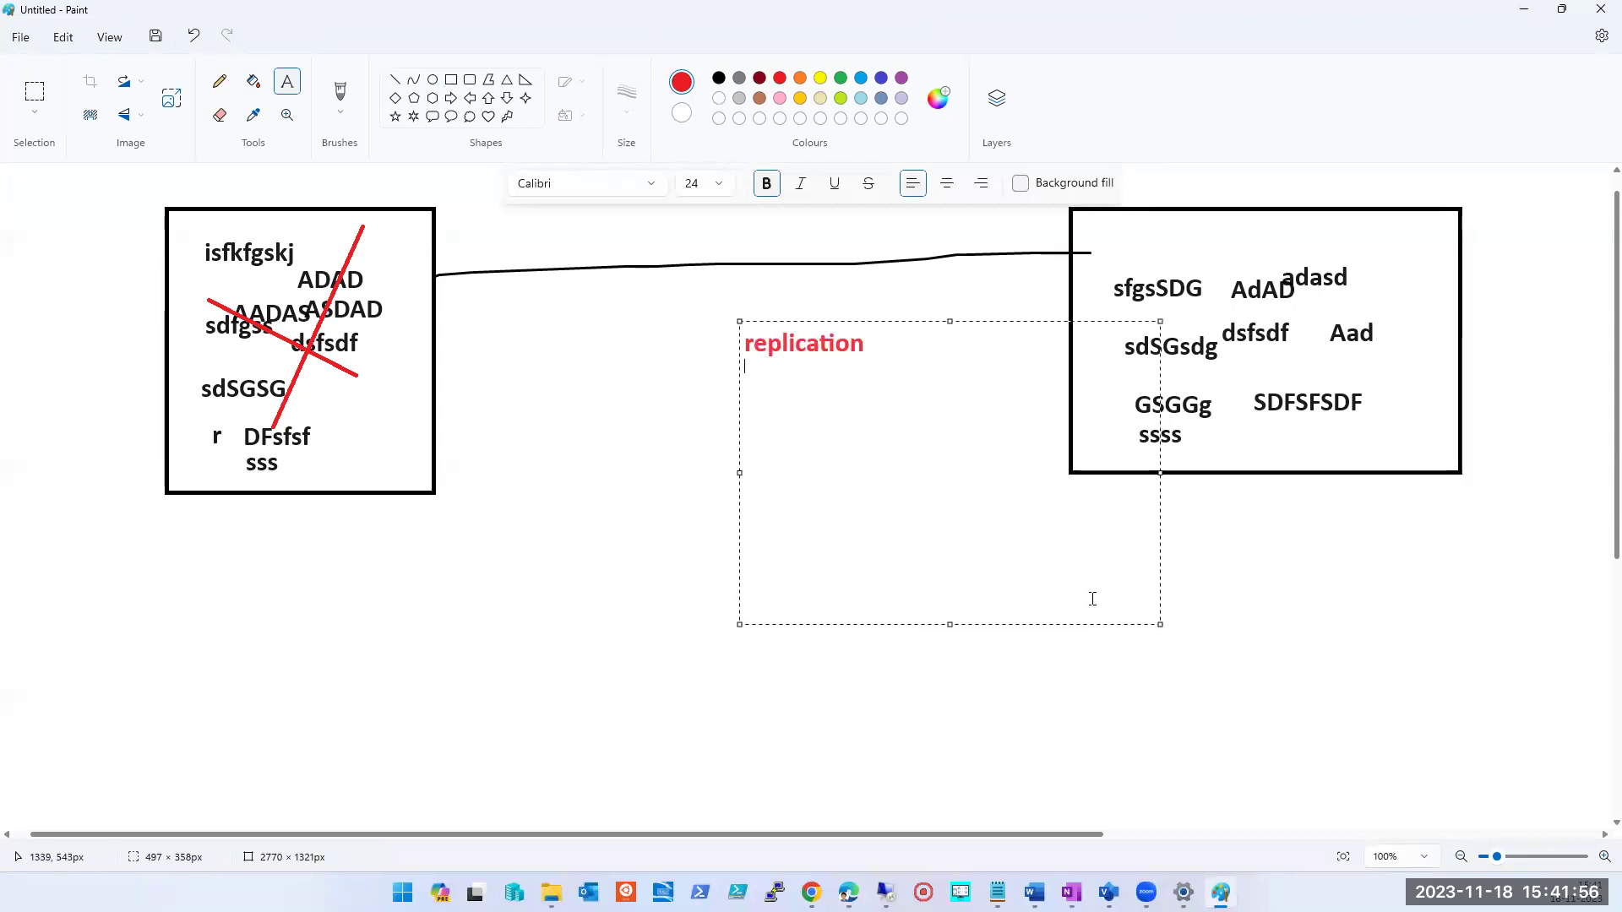
pyautogui.press('Return')
pyautogui.write('sync')
pyautogui.press('Return')
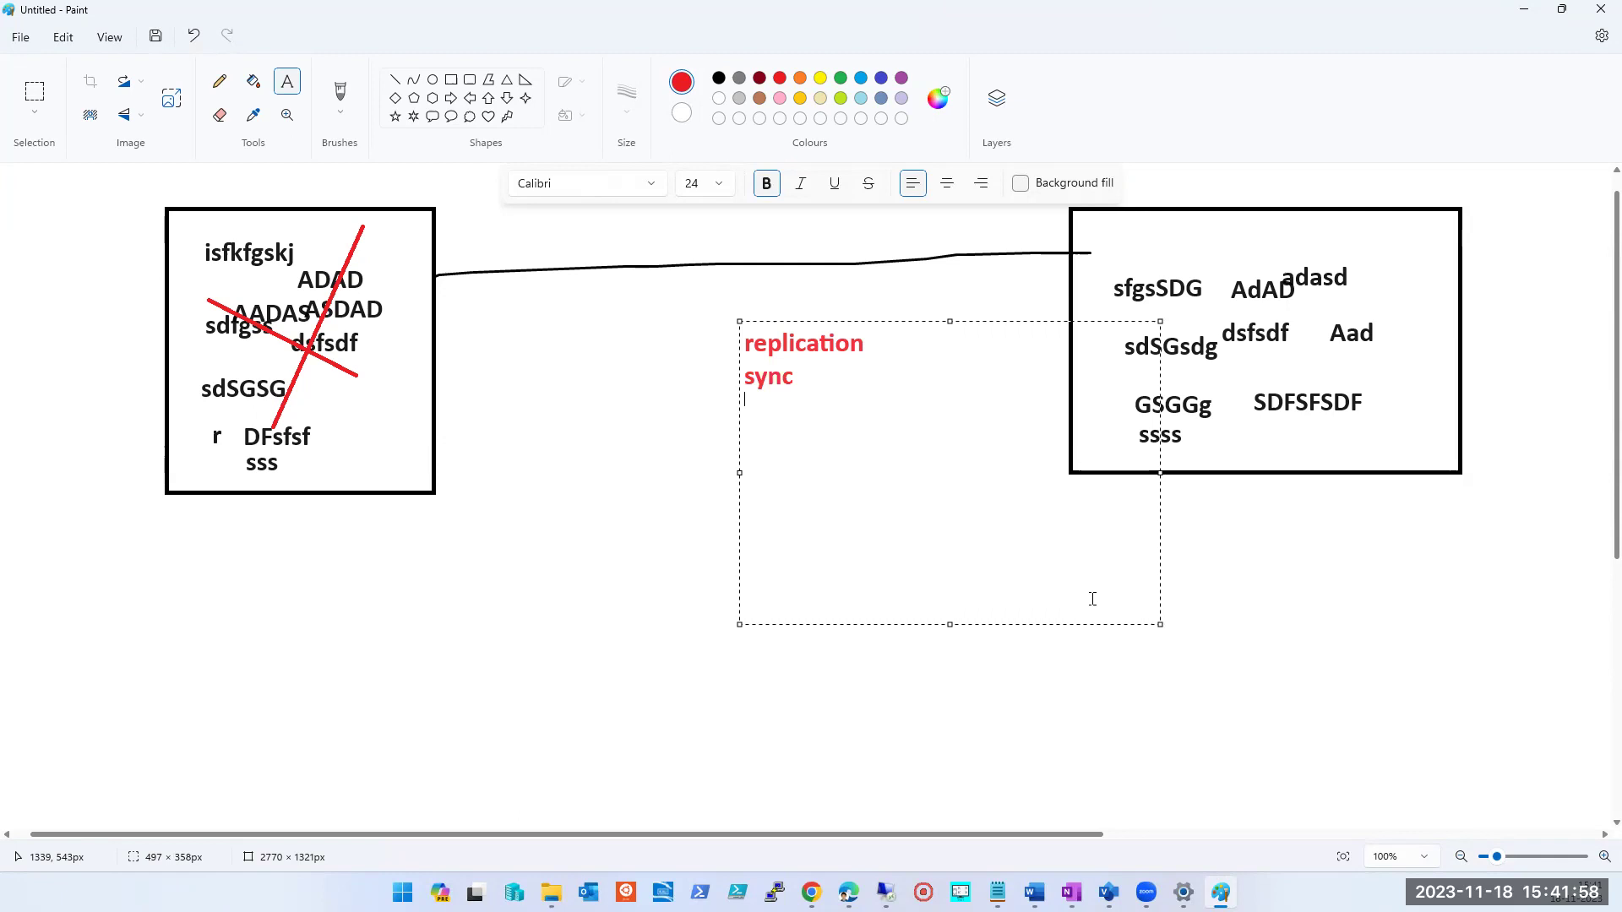
pyautogui.write('ASR ')
pyautogui.write('DSR')
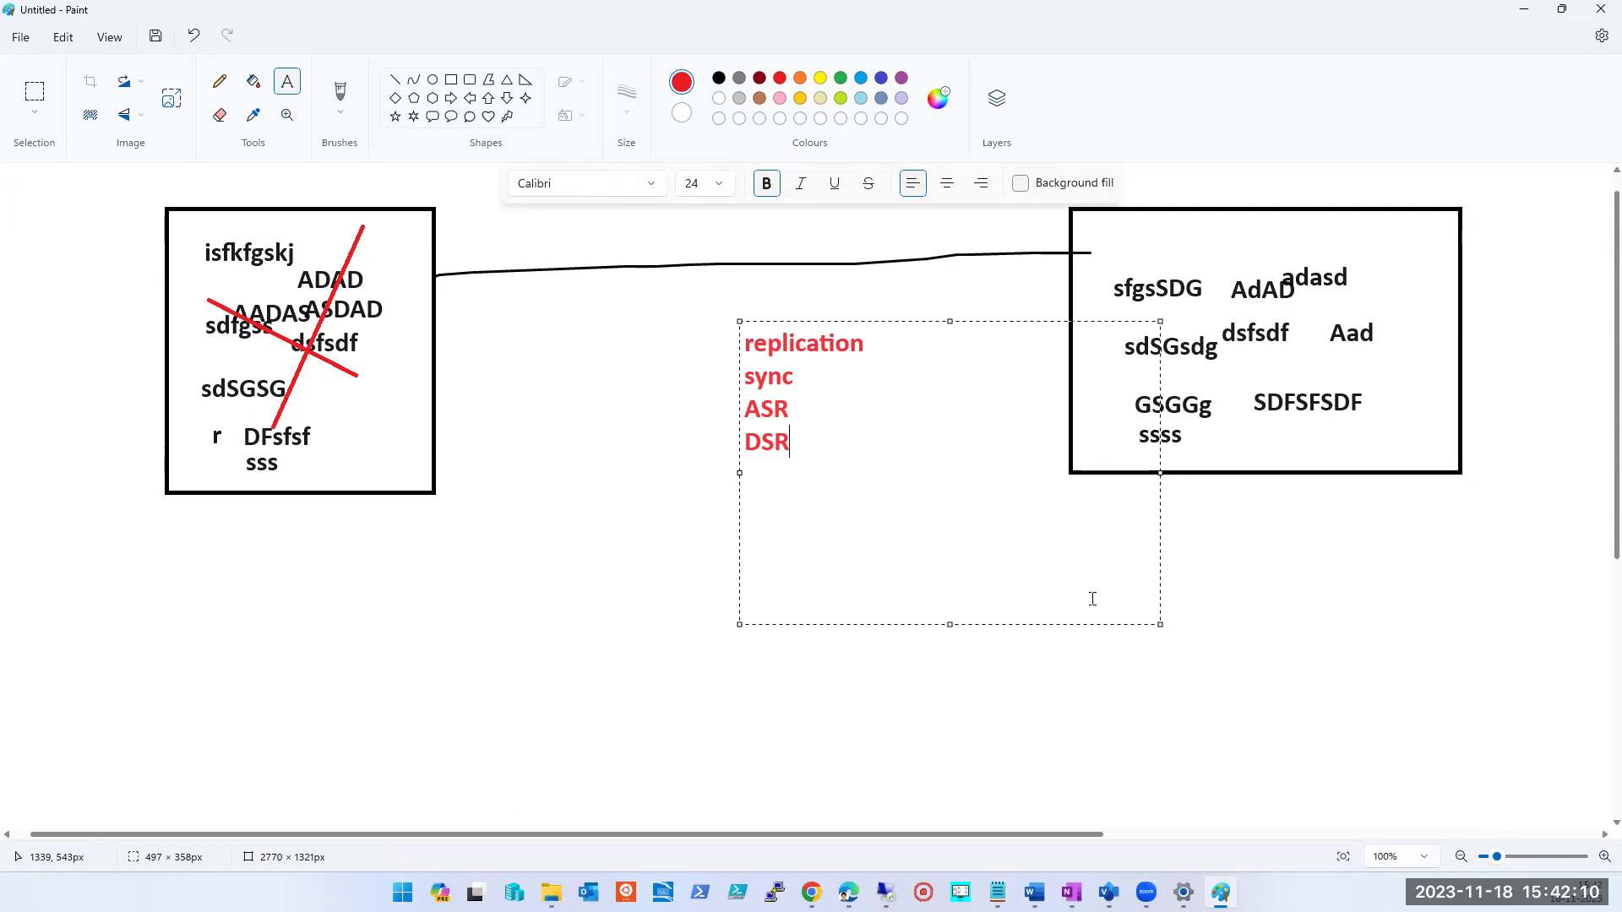
# Add the separator "=======" and, after a blank line, "Migration" below "DSR", and commit the text block
pyautogui.press('Return')
pyautogui.write('=======')
pyautogui.press('Return')
pyautogui.press('Return')
pyautogui.write('Migr')
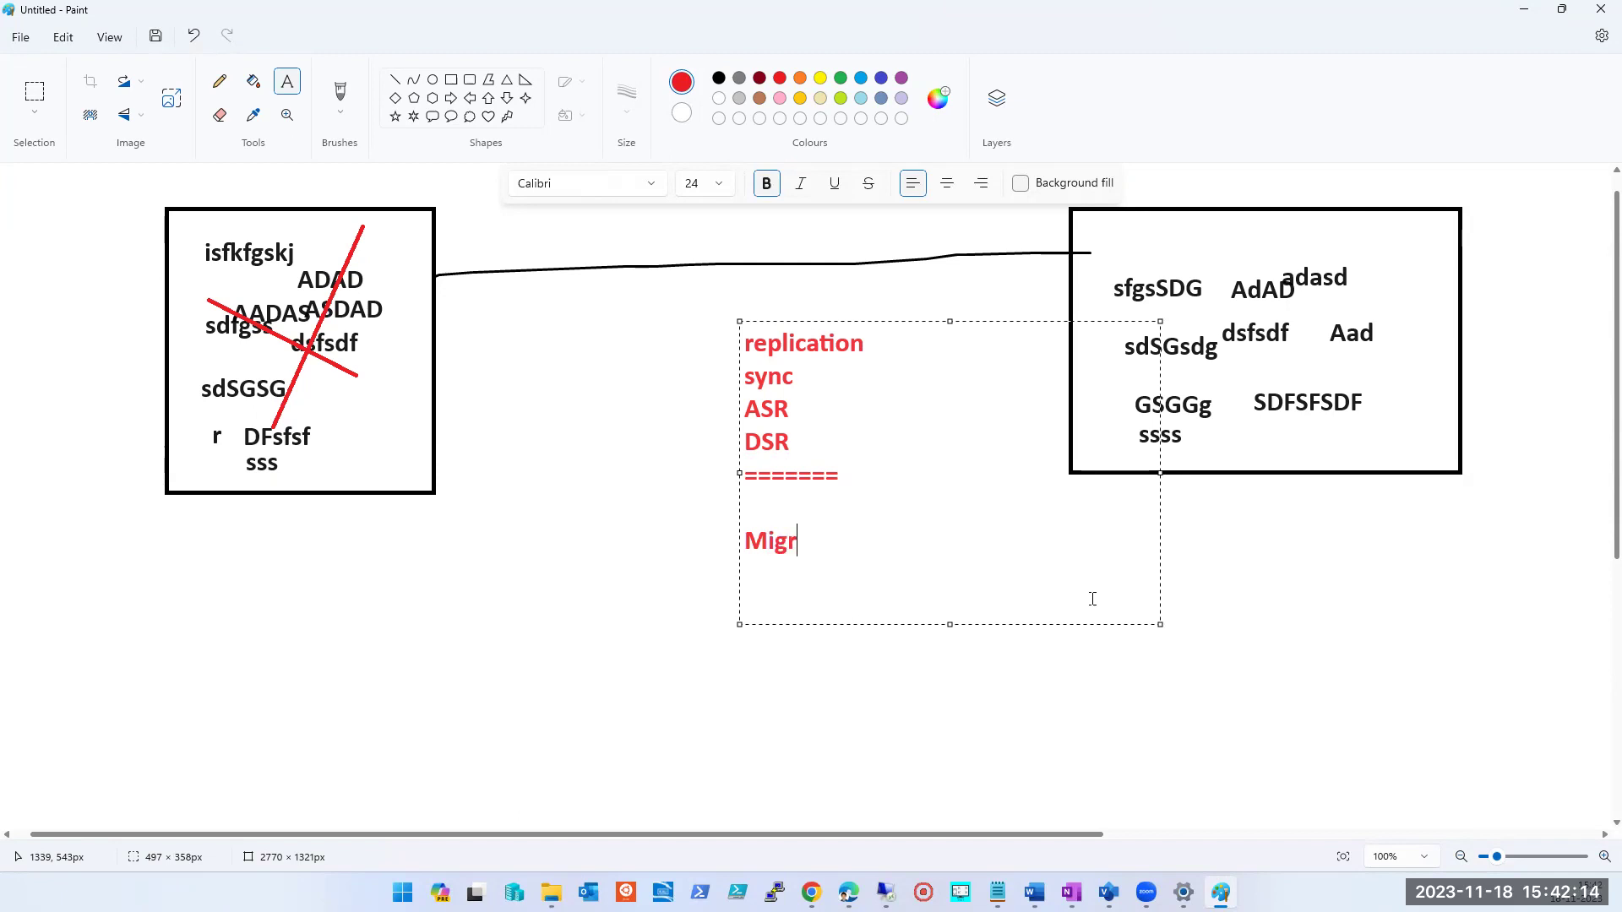
pyautogui.write('atin')
pyautogui.hotkey('shift', 'Home')
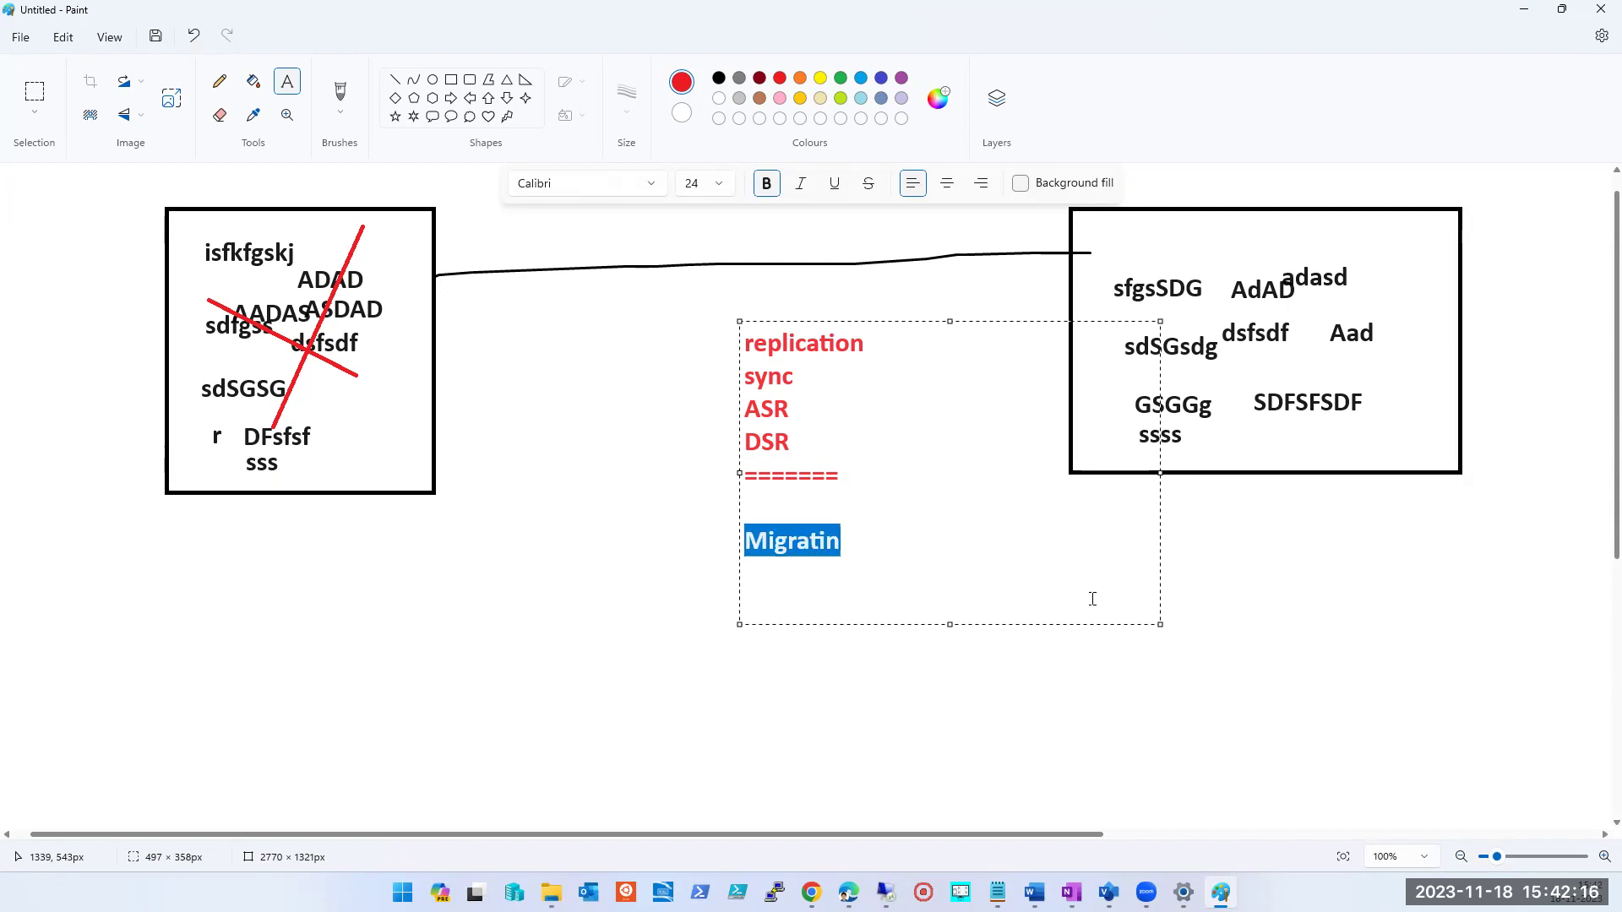
pyautogui.write('Migratin')
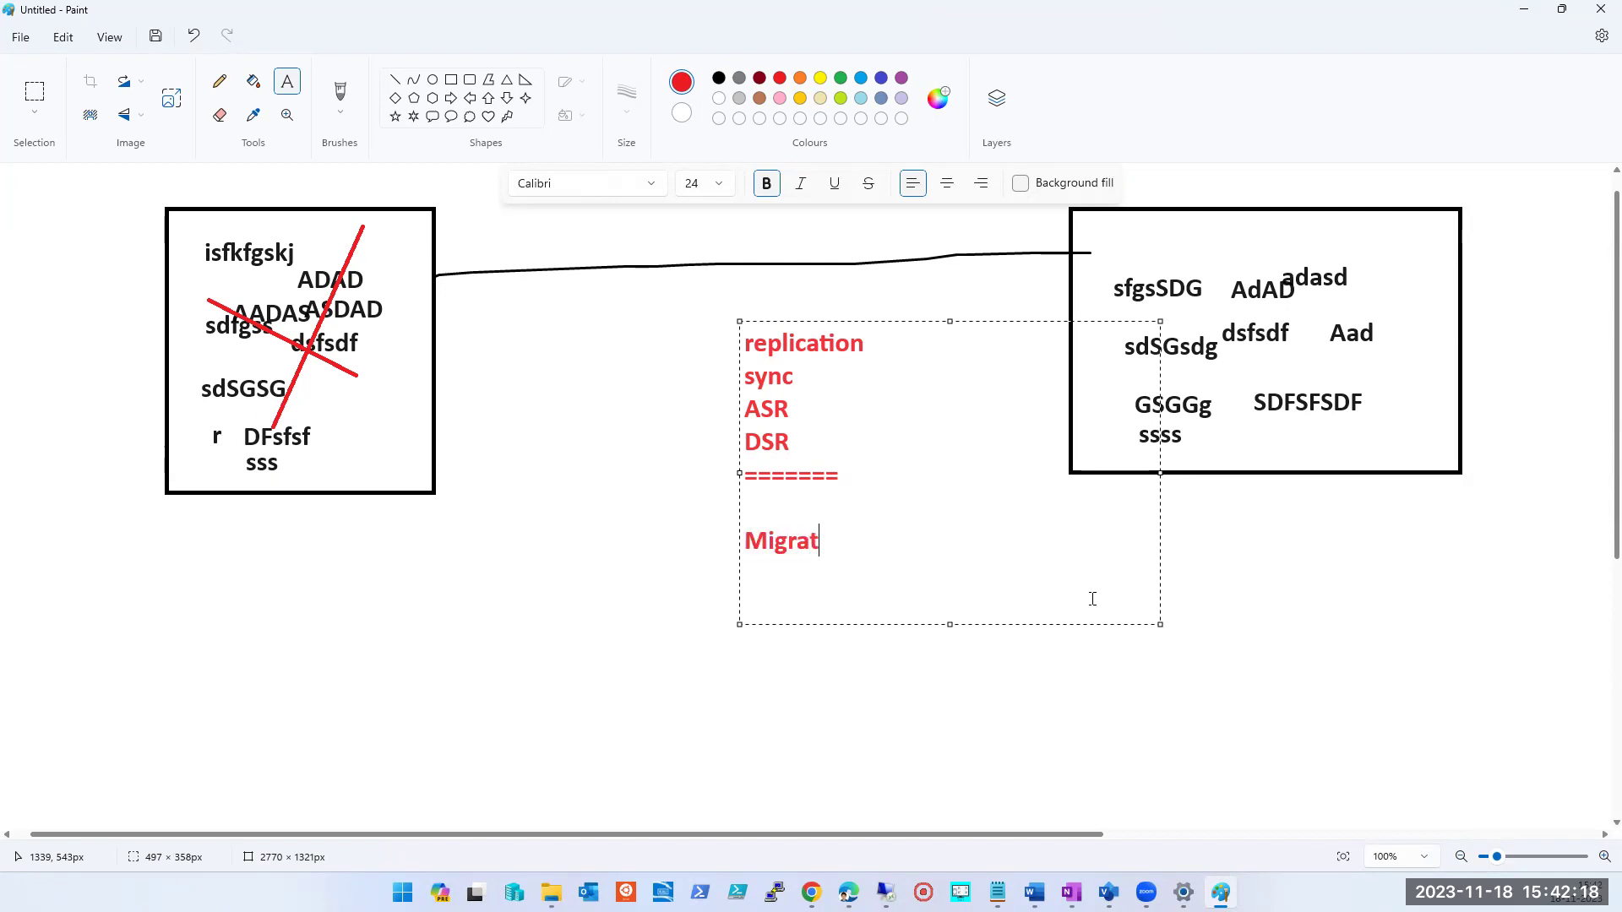
pyautogui.press('BackSpace')
pyautogui.press('BackSpace')
pyautogui.write('ion')
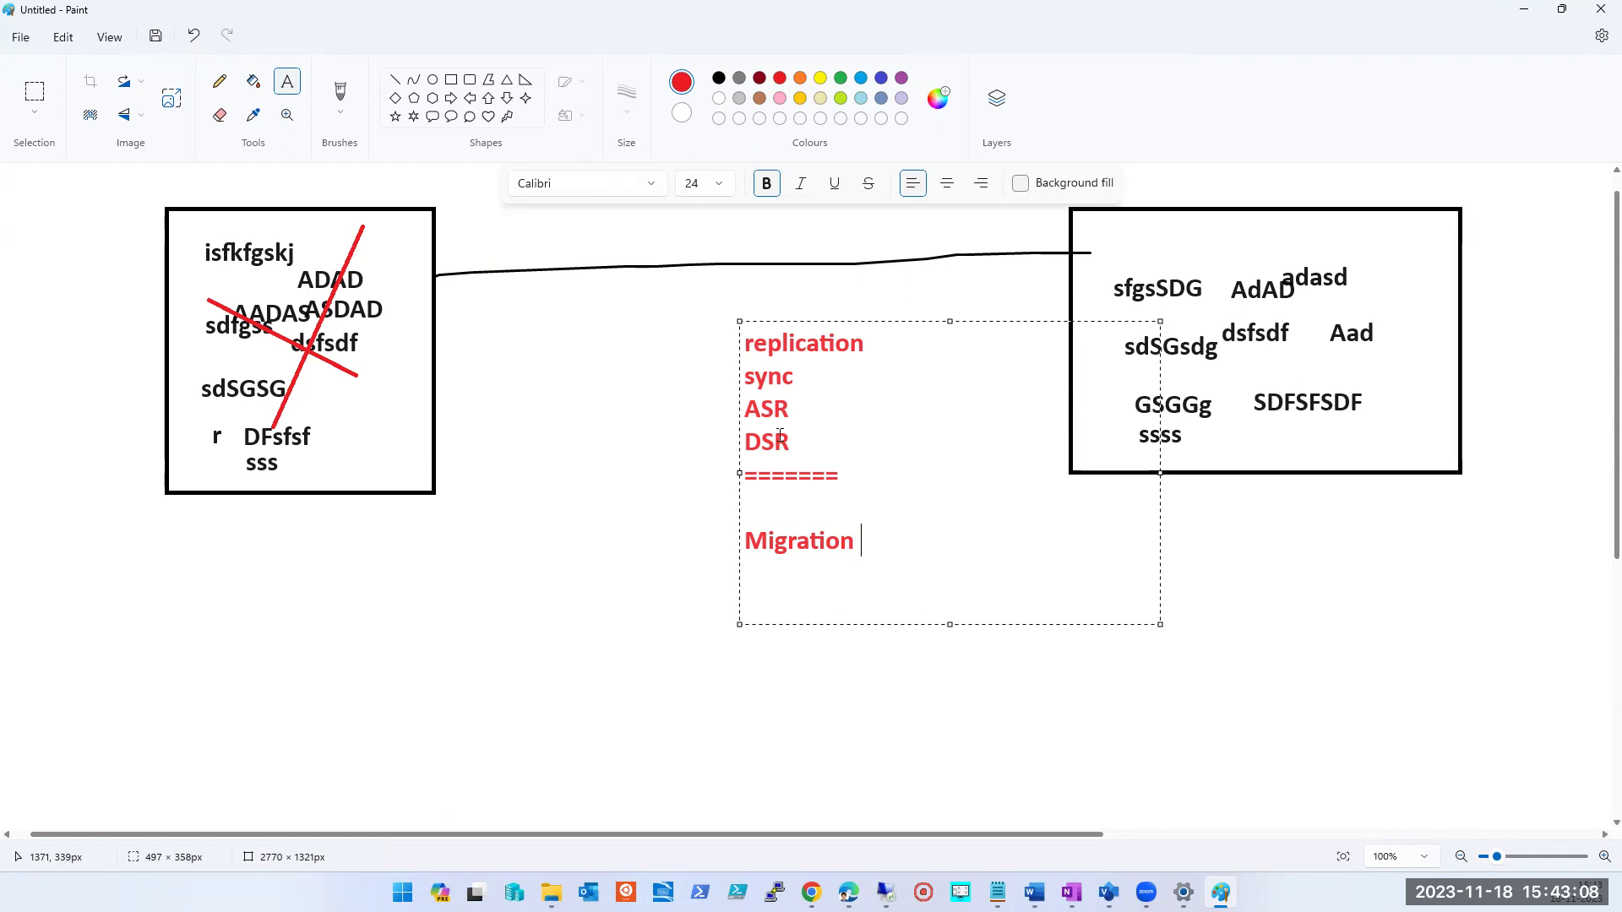
pyautogui.moveTo(794, 446); pyautogui.dragTo(732, 362)
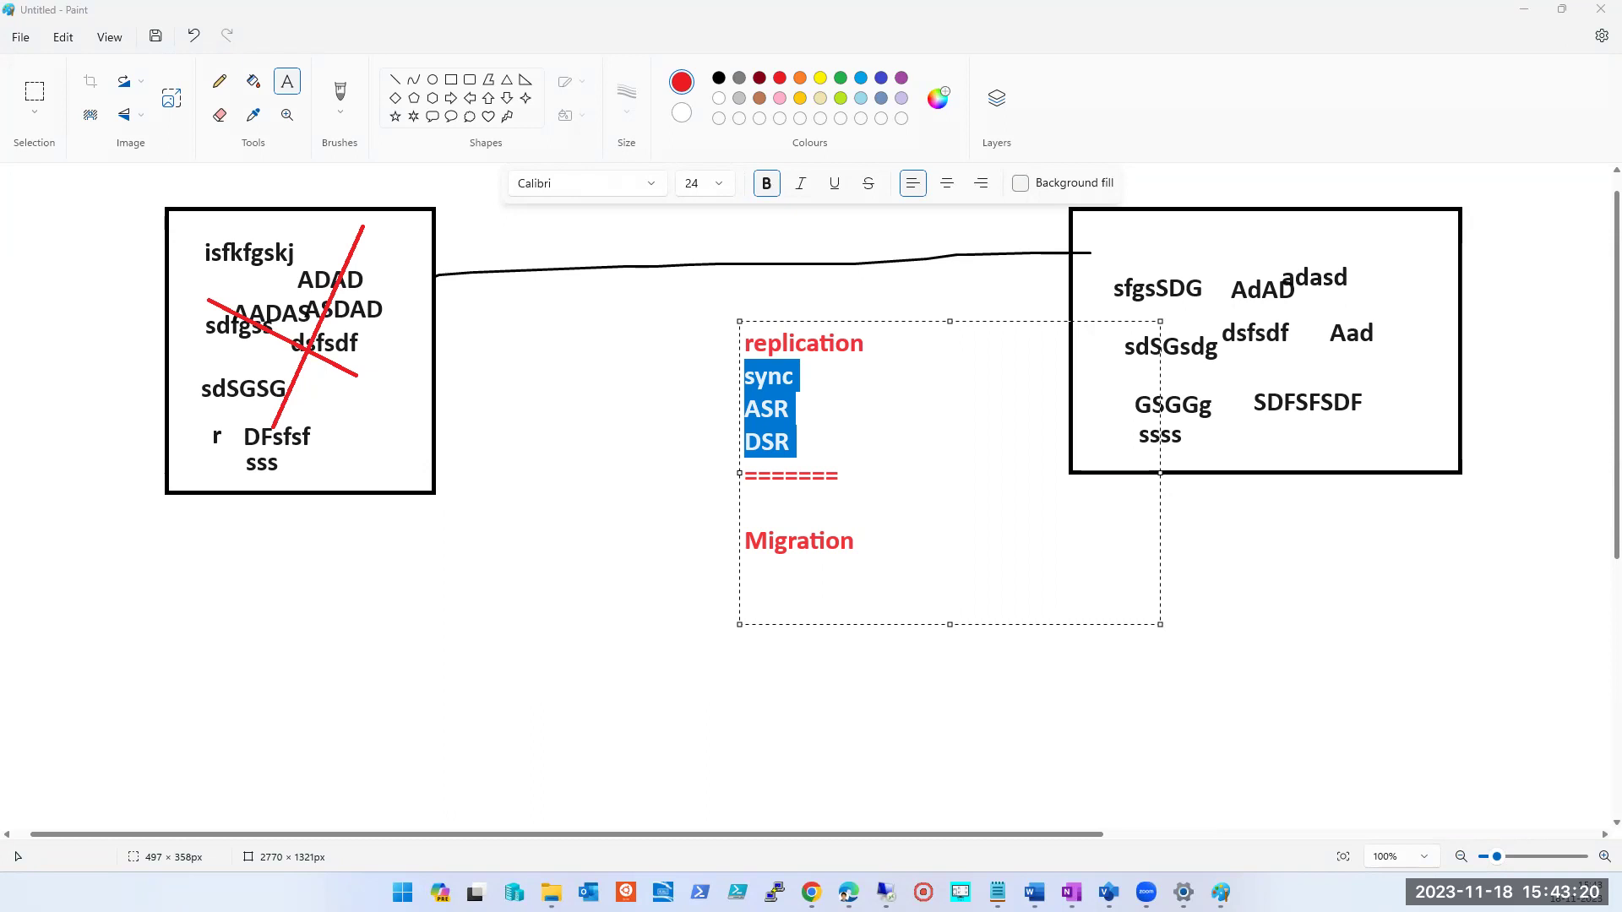
pyautogui.click(925, 684)
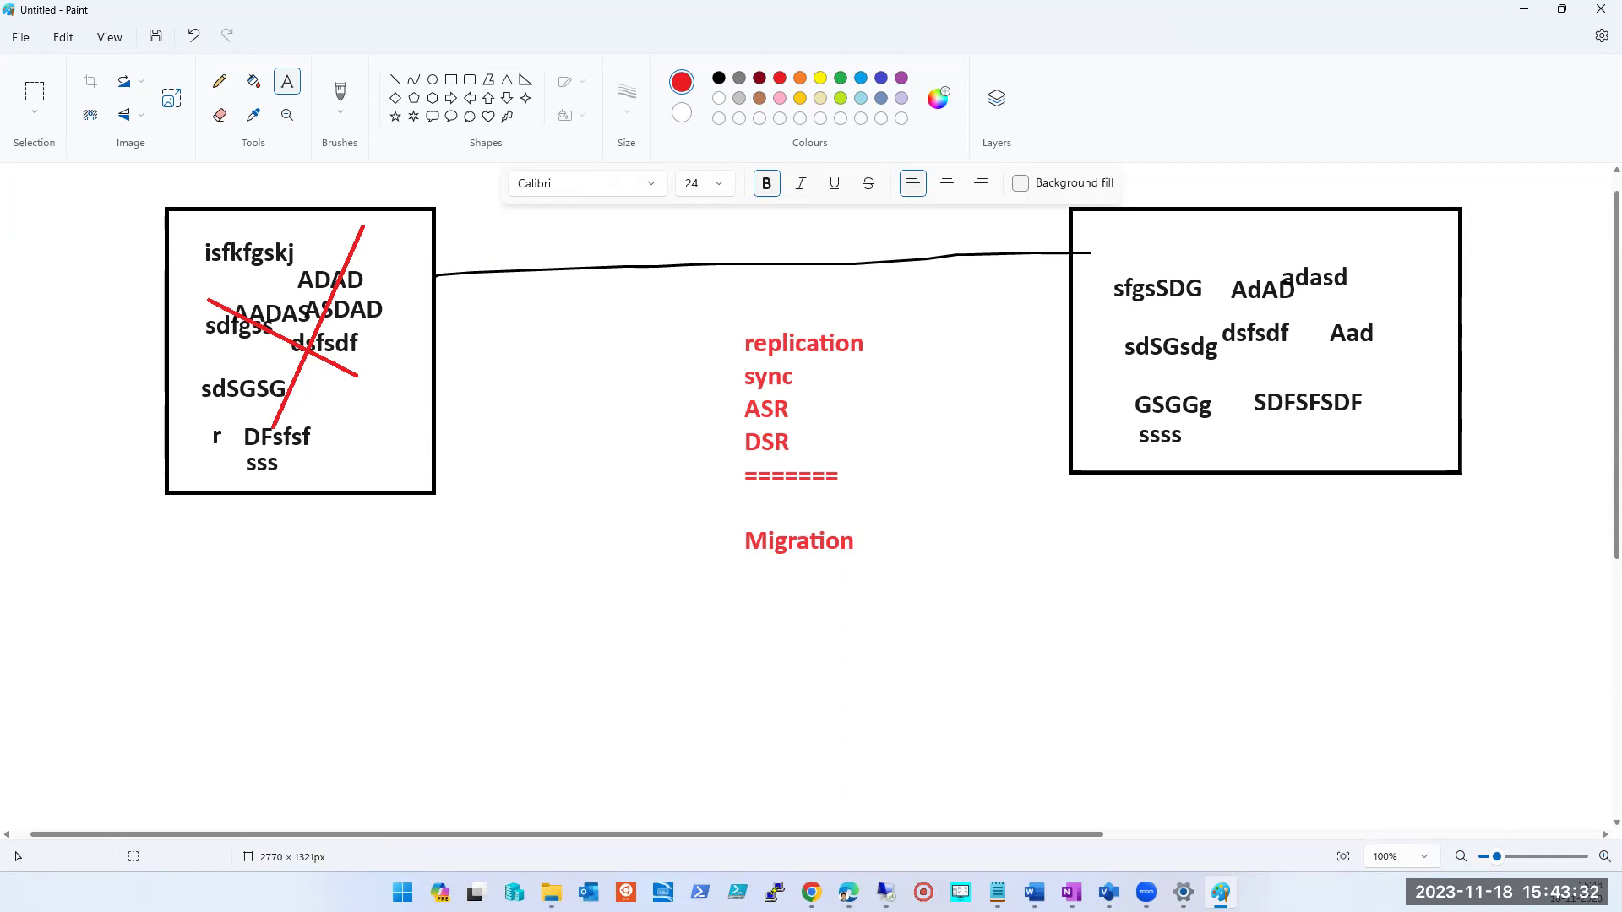
# Switch to the Azure portal in the browser and open the backupVM virtual machine, collapsing the list of virtual machines
pyautogui.hotkey('alt', 'Tab')
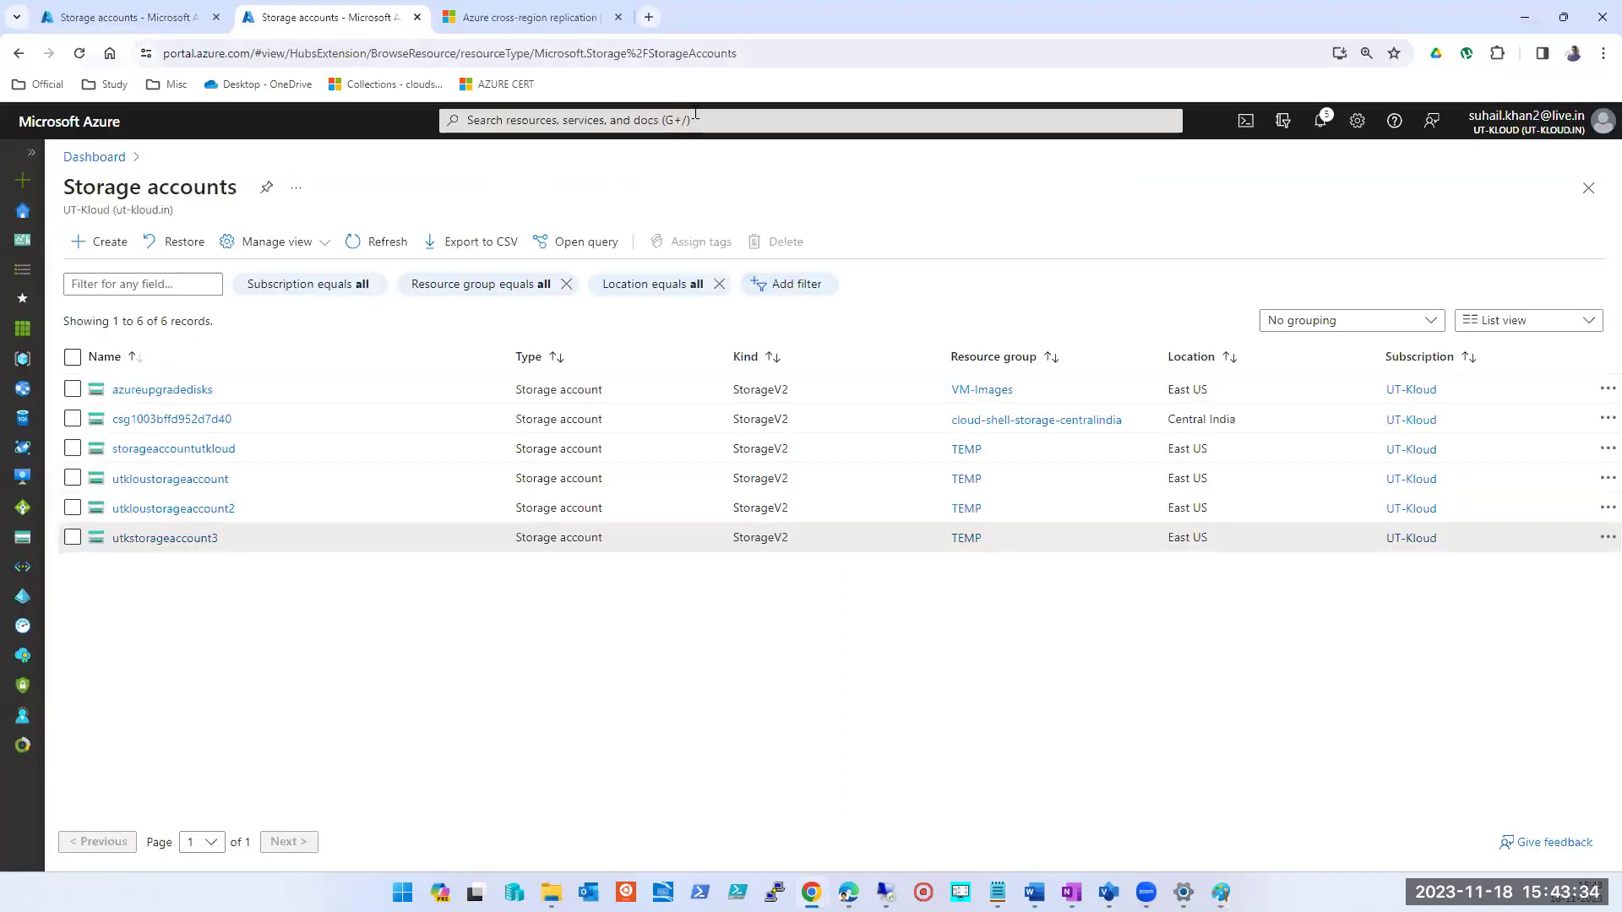
pyautogui.click(695, 119)
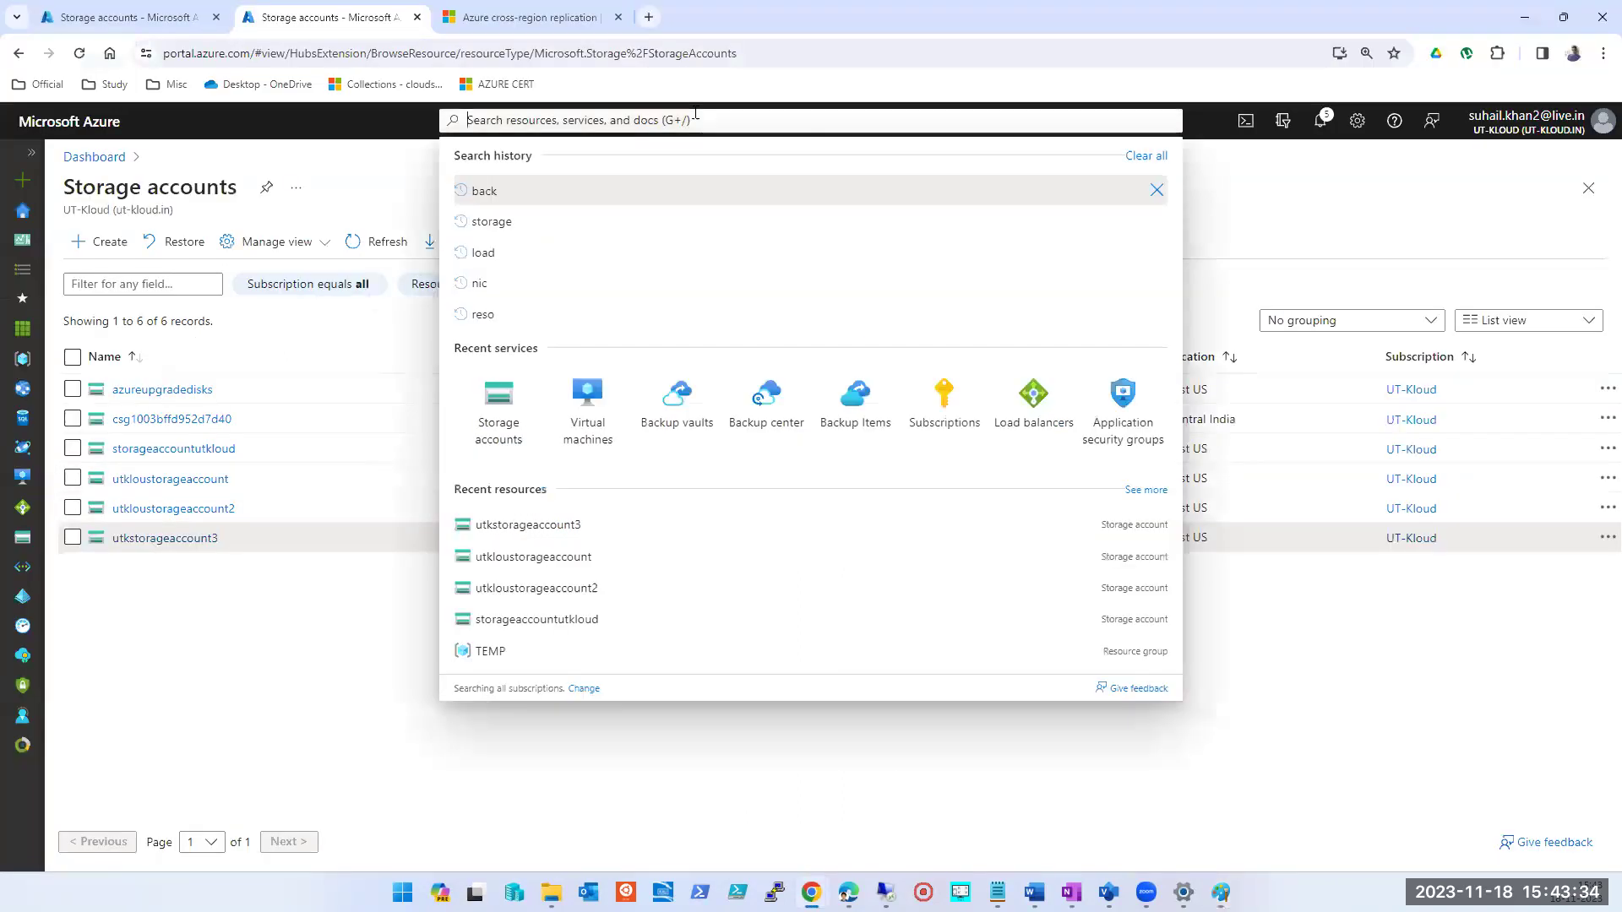
pyautogui.click(583, 440)
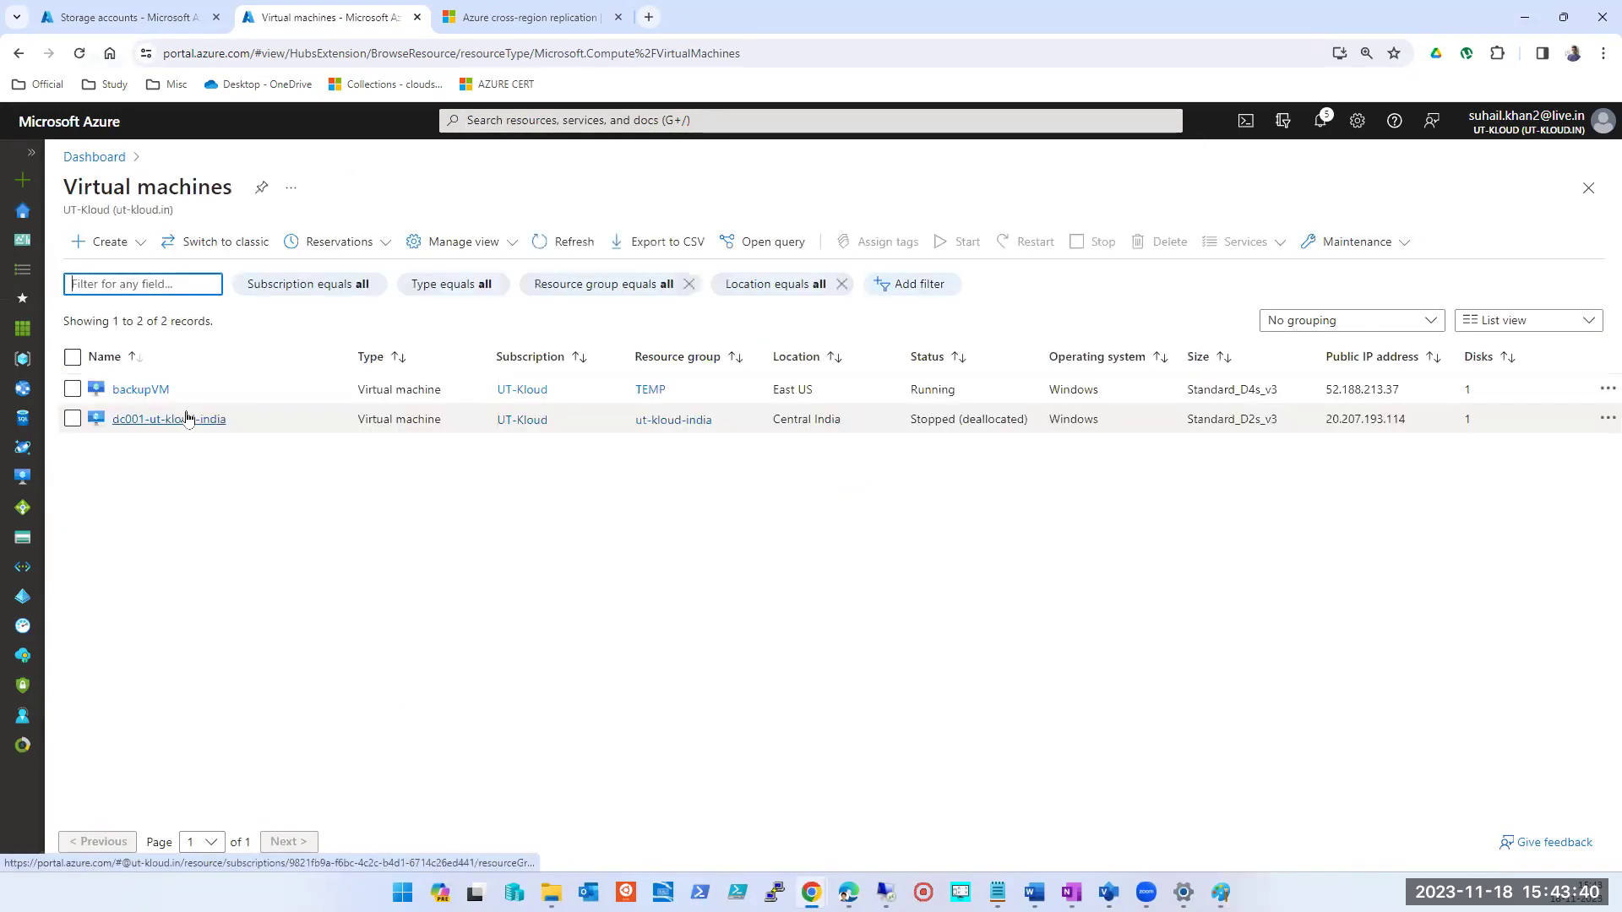
pyautogui.click(140, 397)
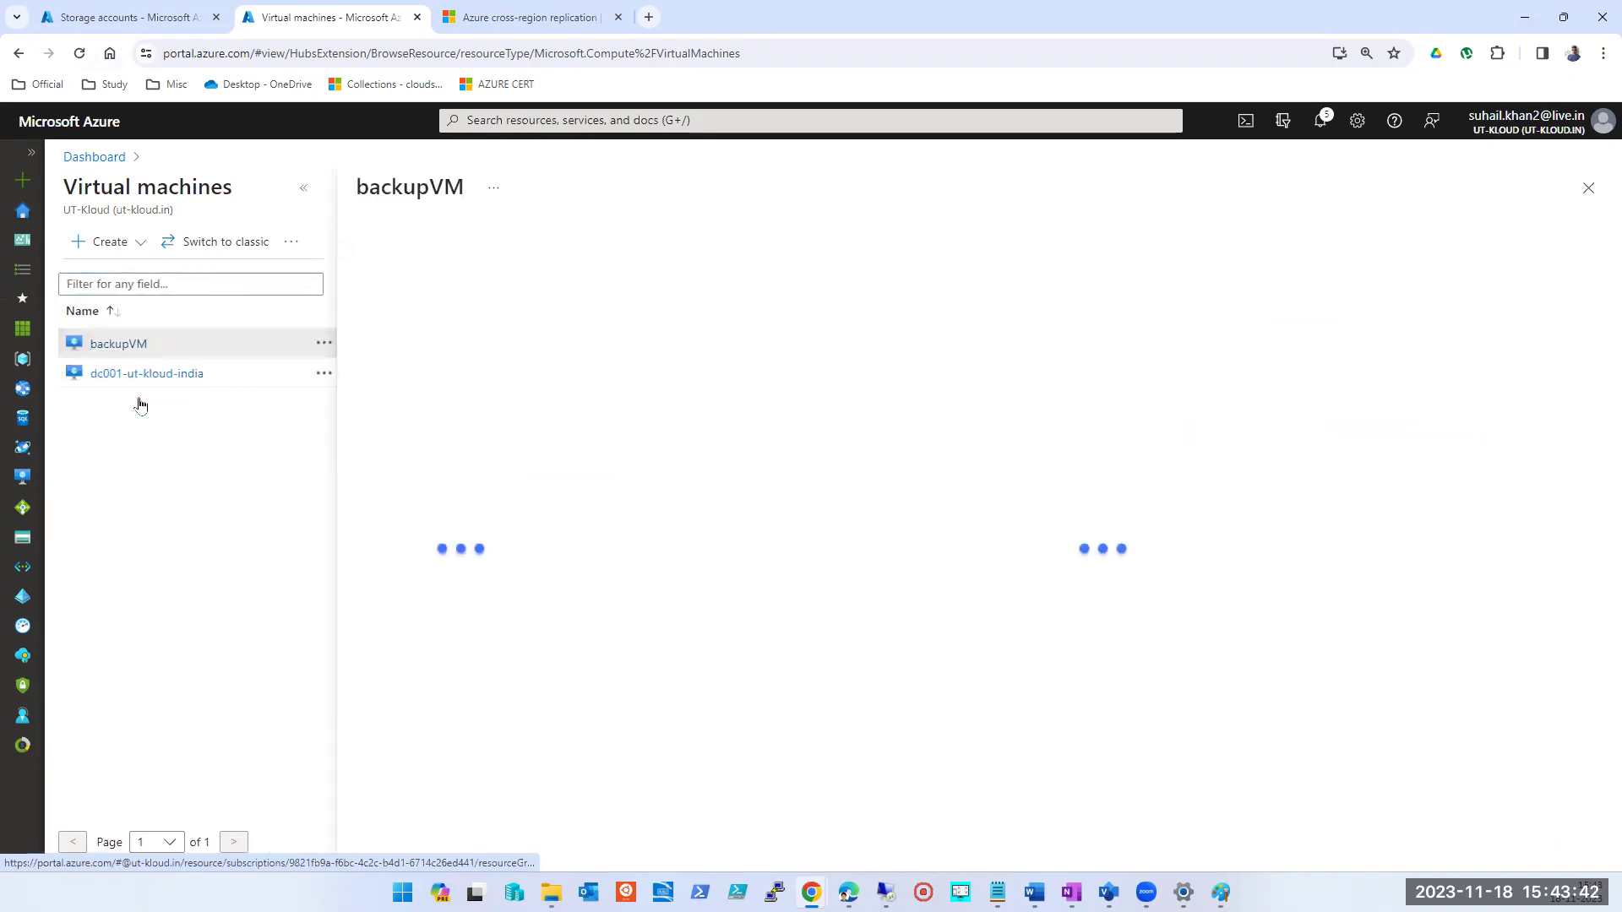
pyautogui.click(304, 188)
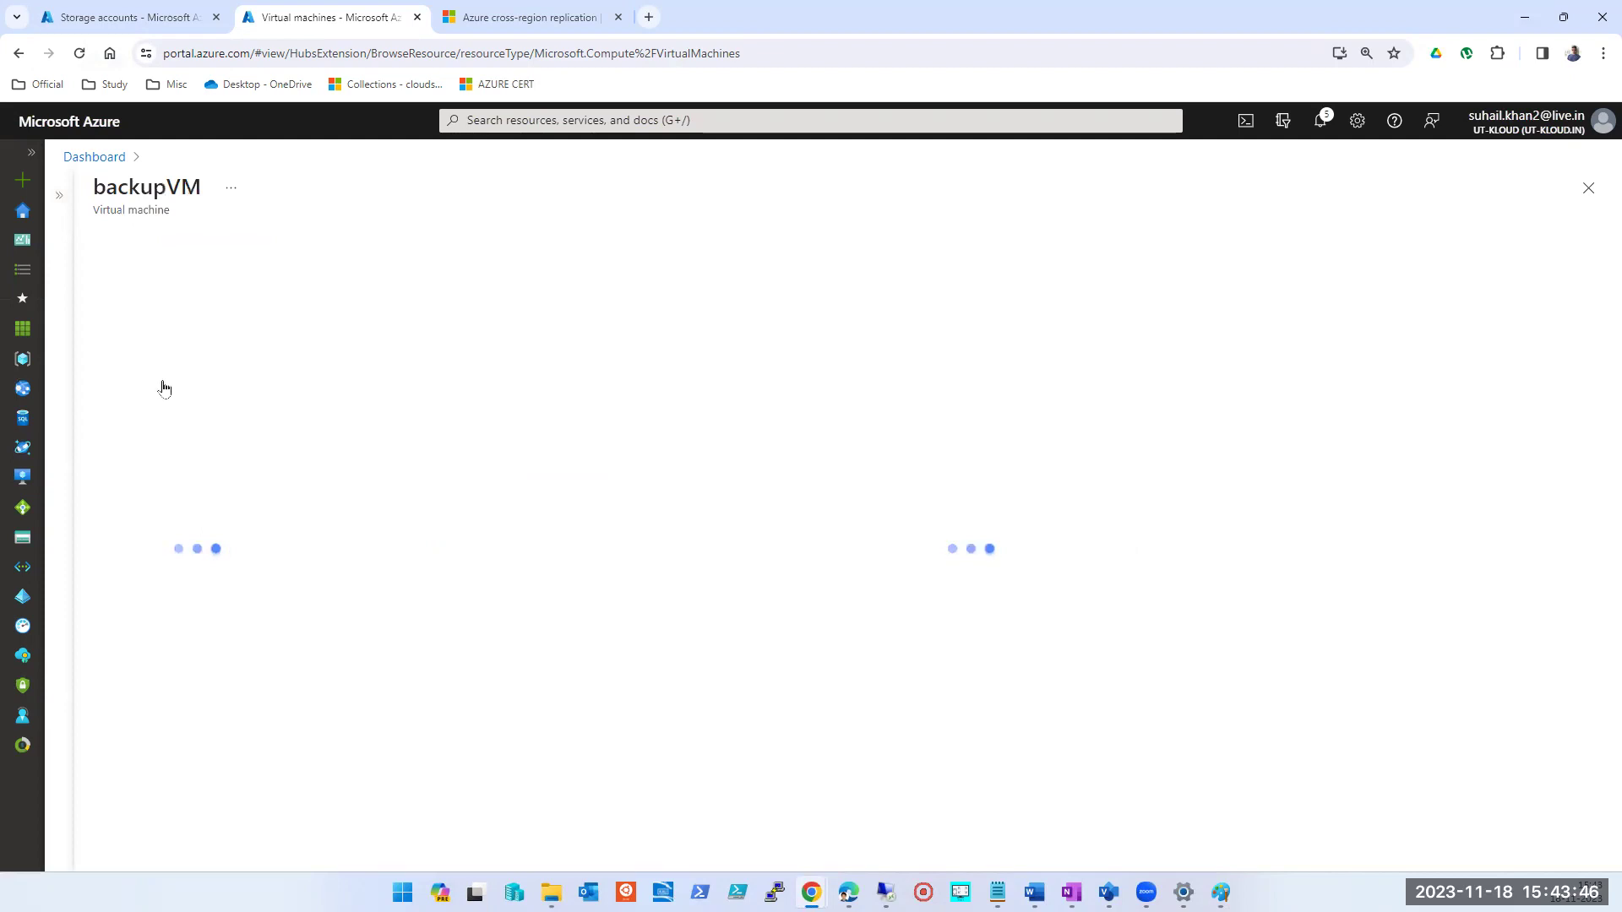
# Look through the backupVM settings for its Backup and Disaster recovery options, briefly returning to the Paint sketch for comparison
pyautogui.scroll(-5, 166, 393)
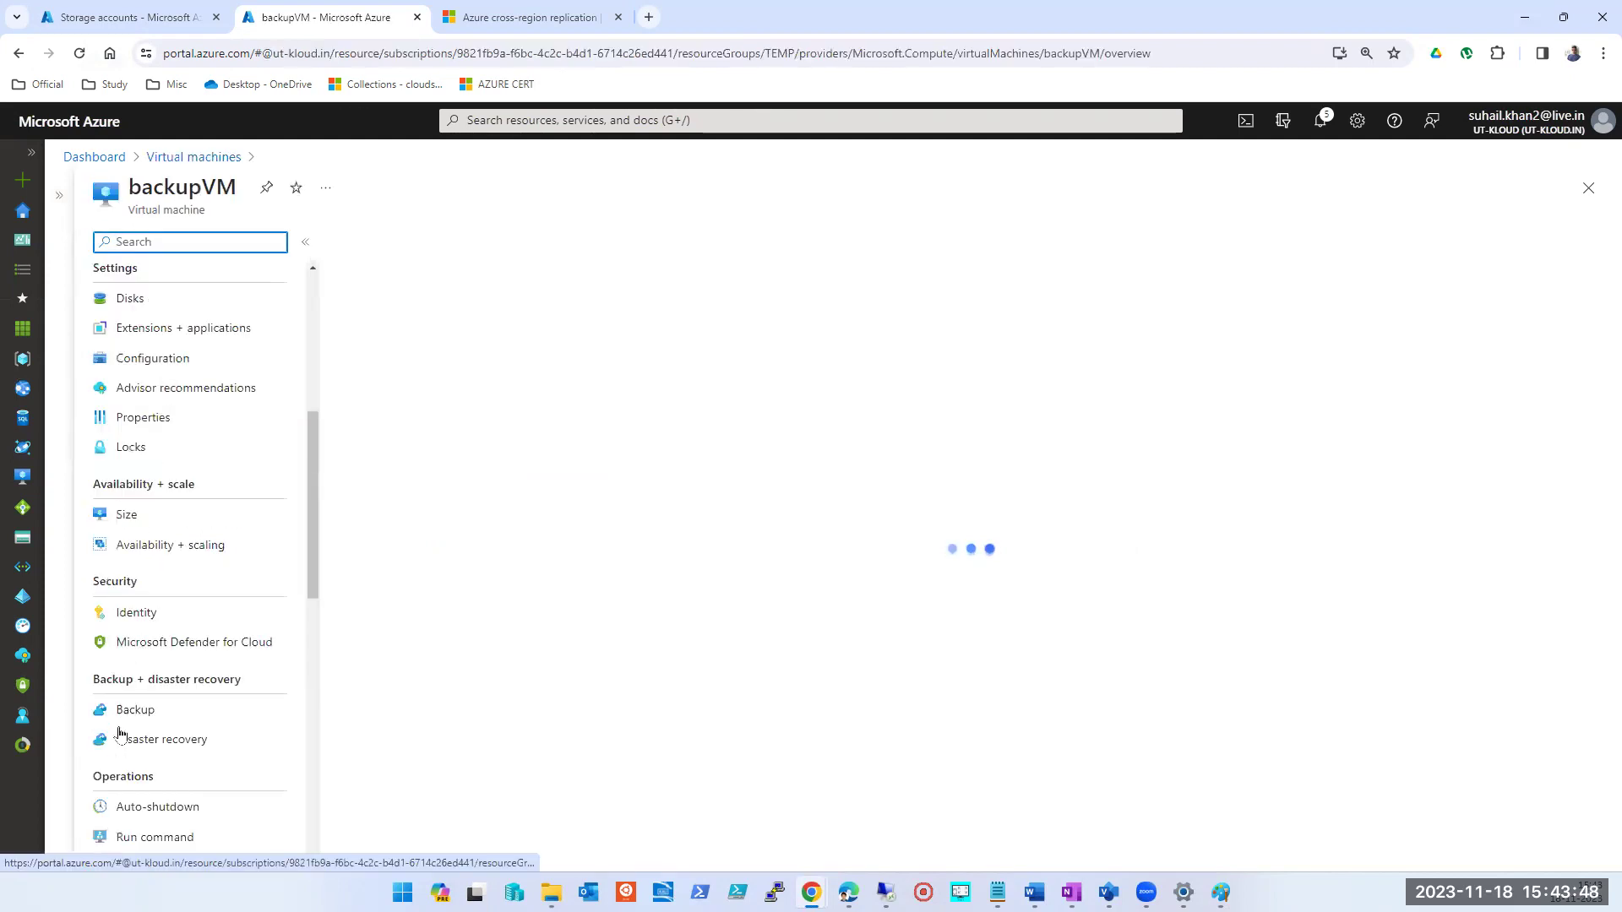
pyautogui.scroll(-1, 125, 747)
pyautogui.scroll(-4, 128, 684)
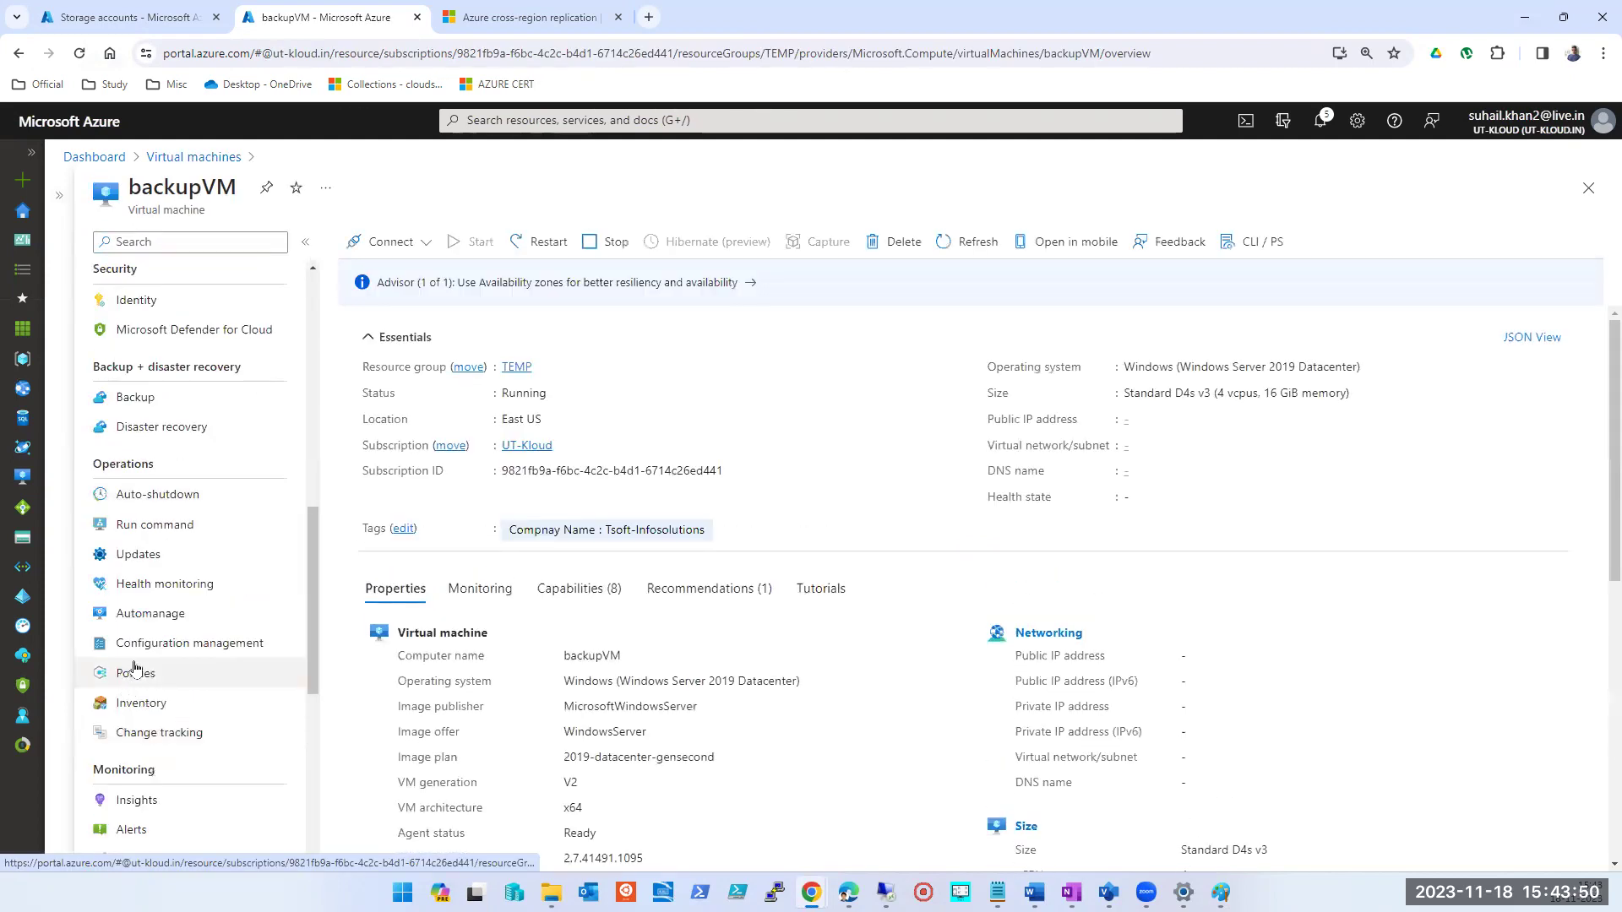
pyautogui.scroll(-4, 131, 675)
pyautogui.scroll(-2, 135, 667)
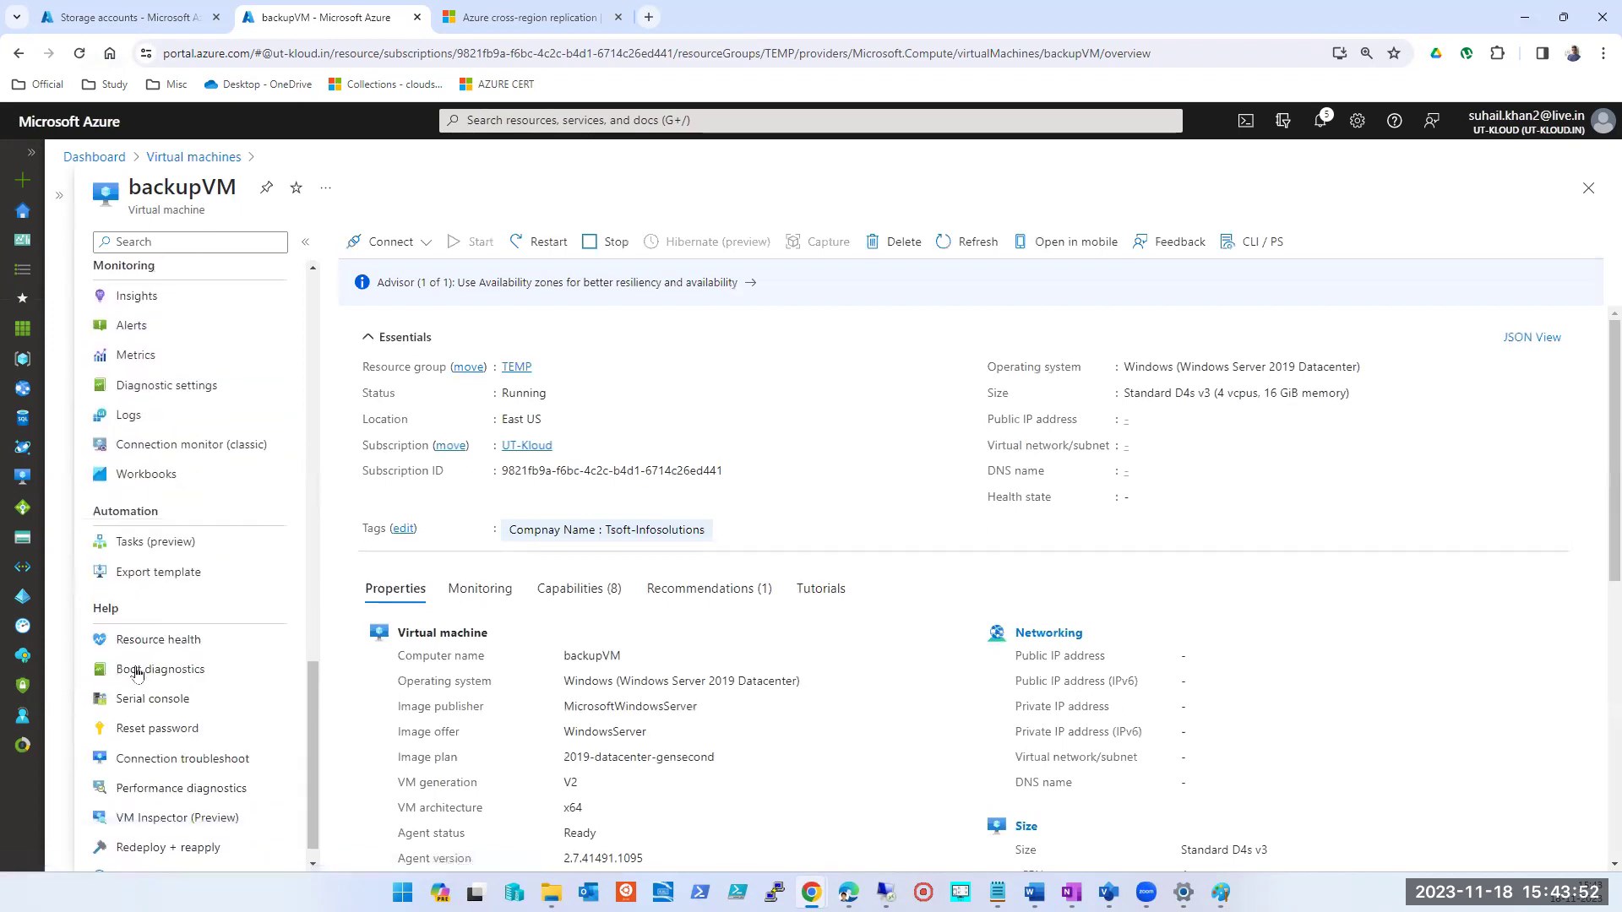
pyautogui.scroll(5, 139, 659)
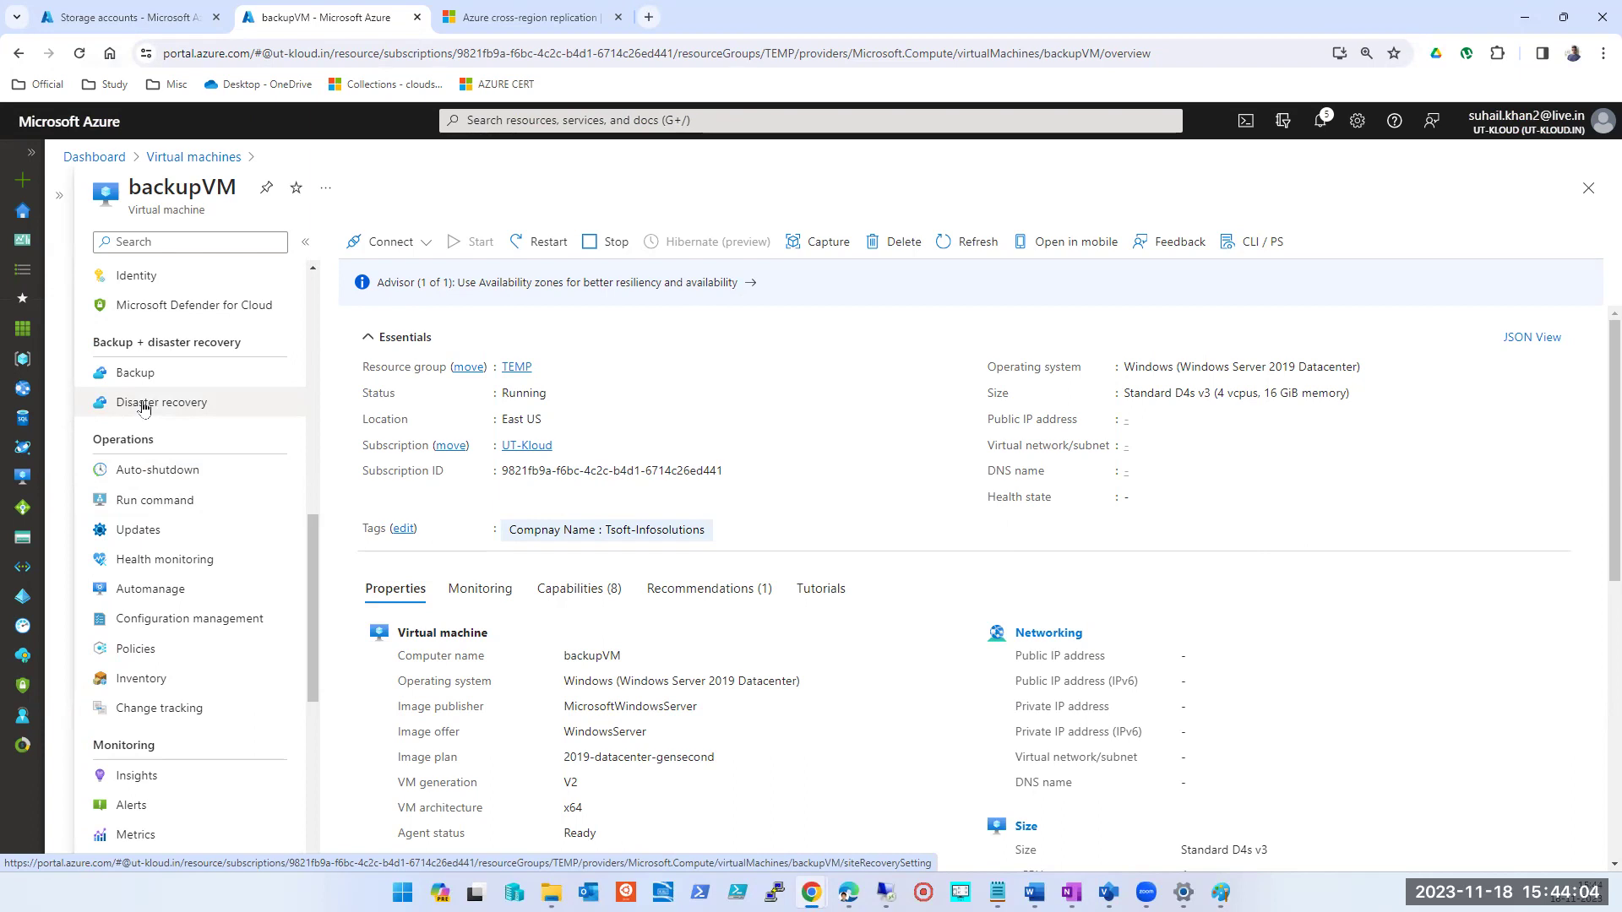
pyautogui.click(1220, 892)
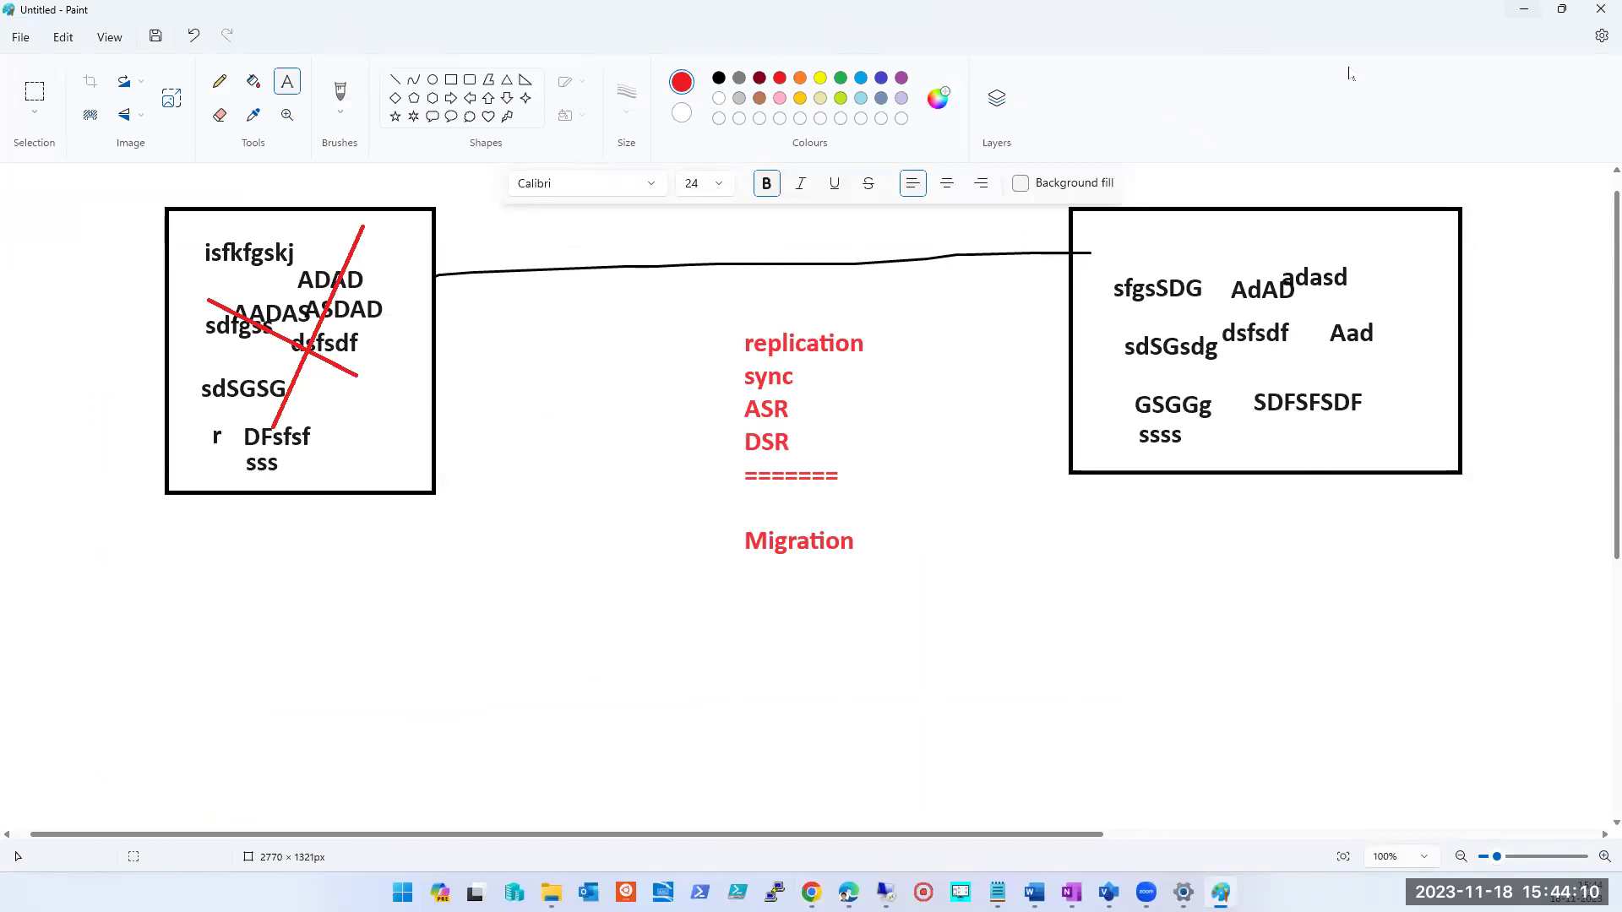
pyautogui.click(1523, 9)
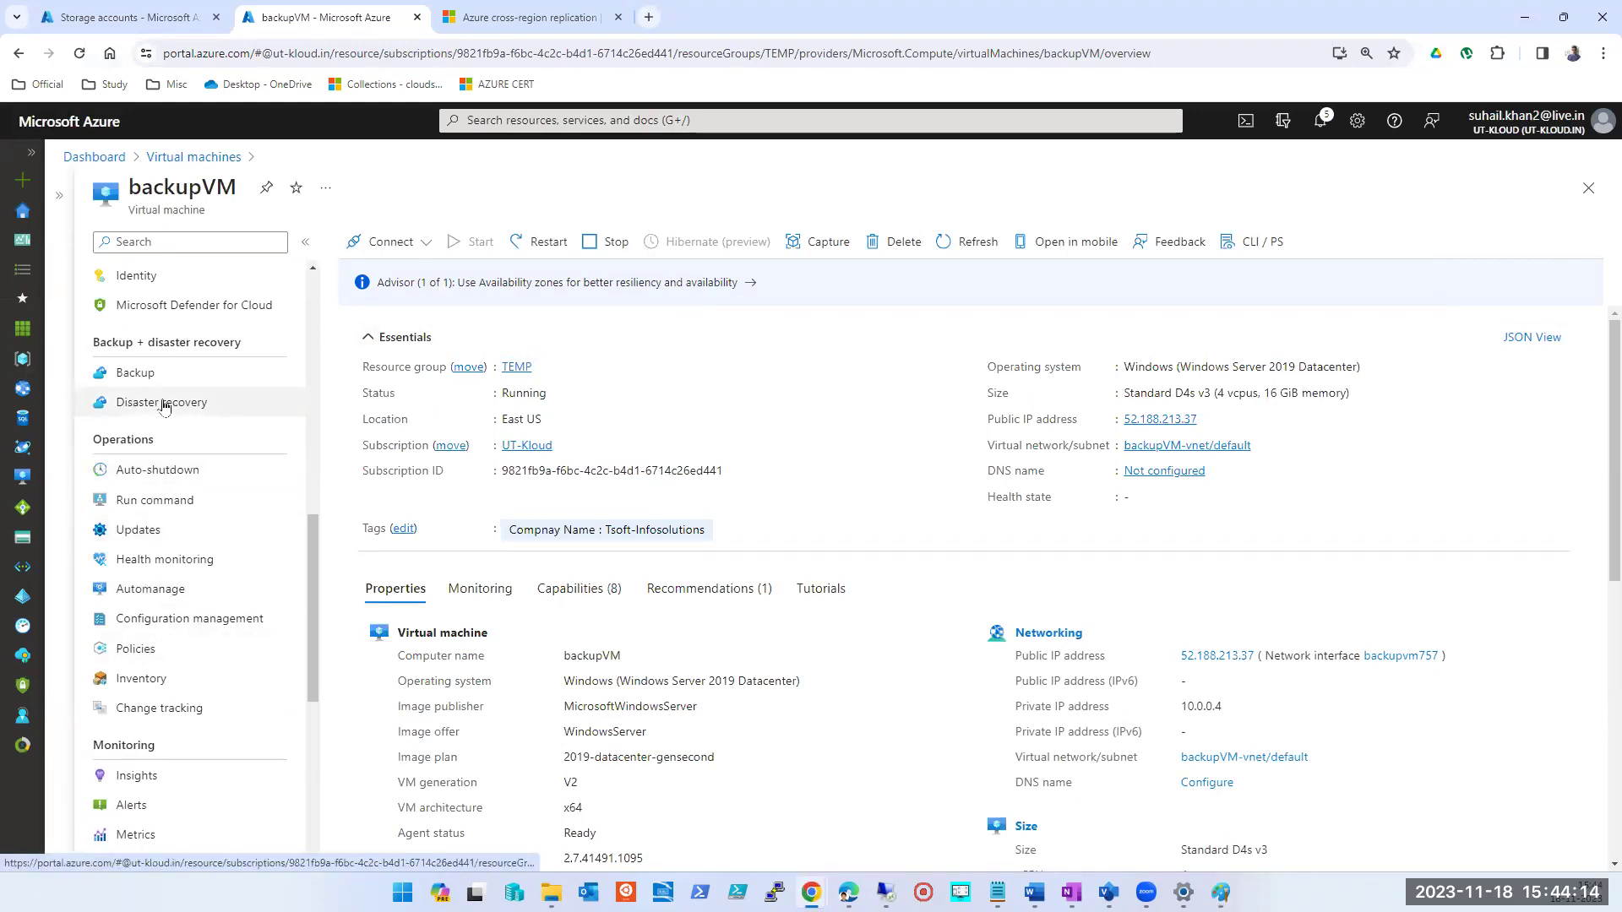
pyautogui.scroll(1, 150, 457)
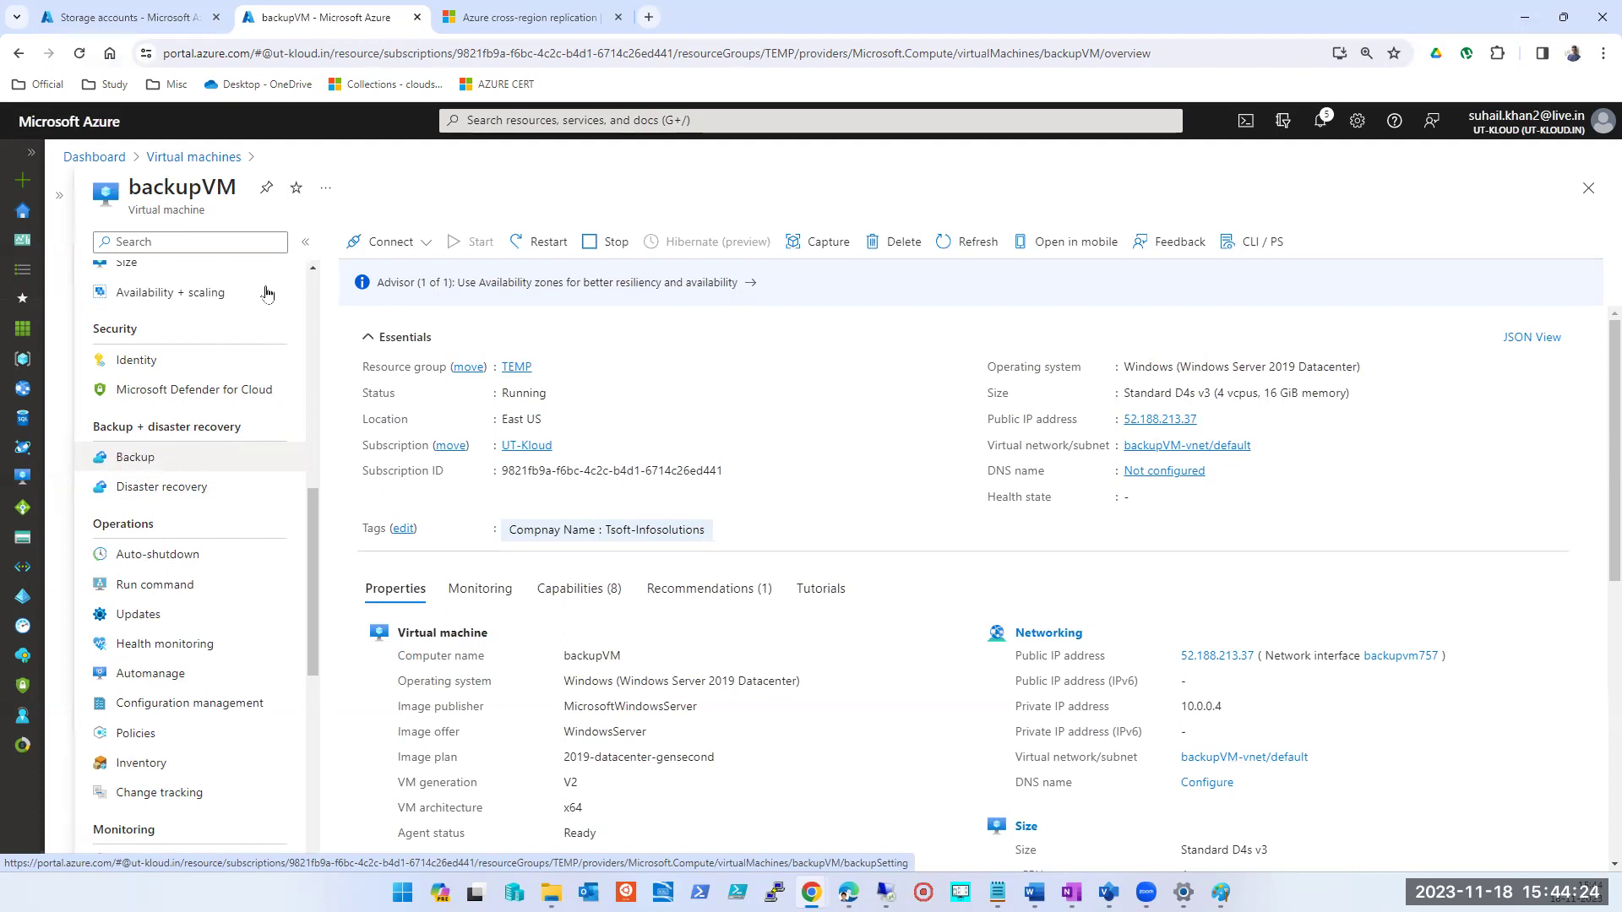
# Place the storage accounts browser tab behind the backupVM one and search the portal there for "backup"
pyautogui.click(110, 14)
pyautogui.moveTo(266, 12); pyautogui.dragTo(321, 14)
pyautogui.click(540, 118)
pyautogui.write('backup')
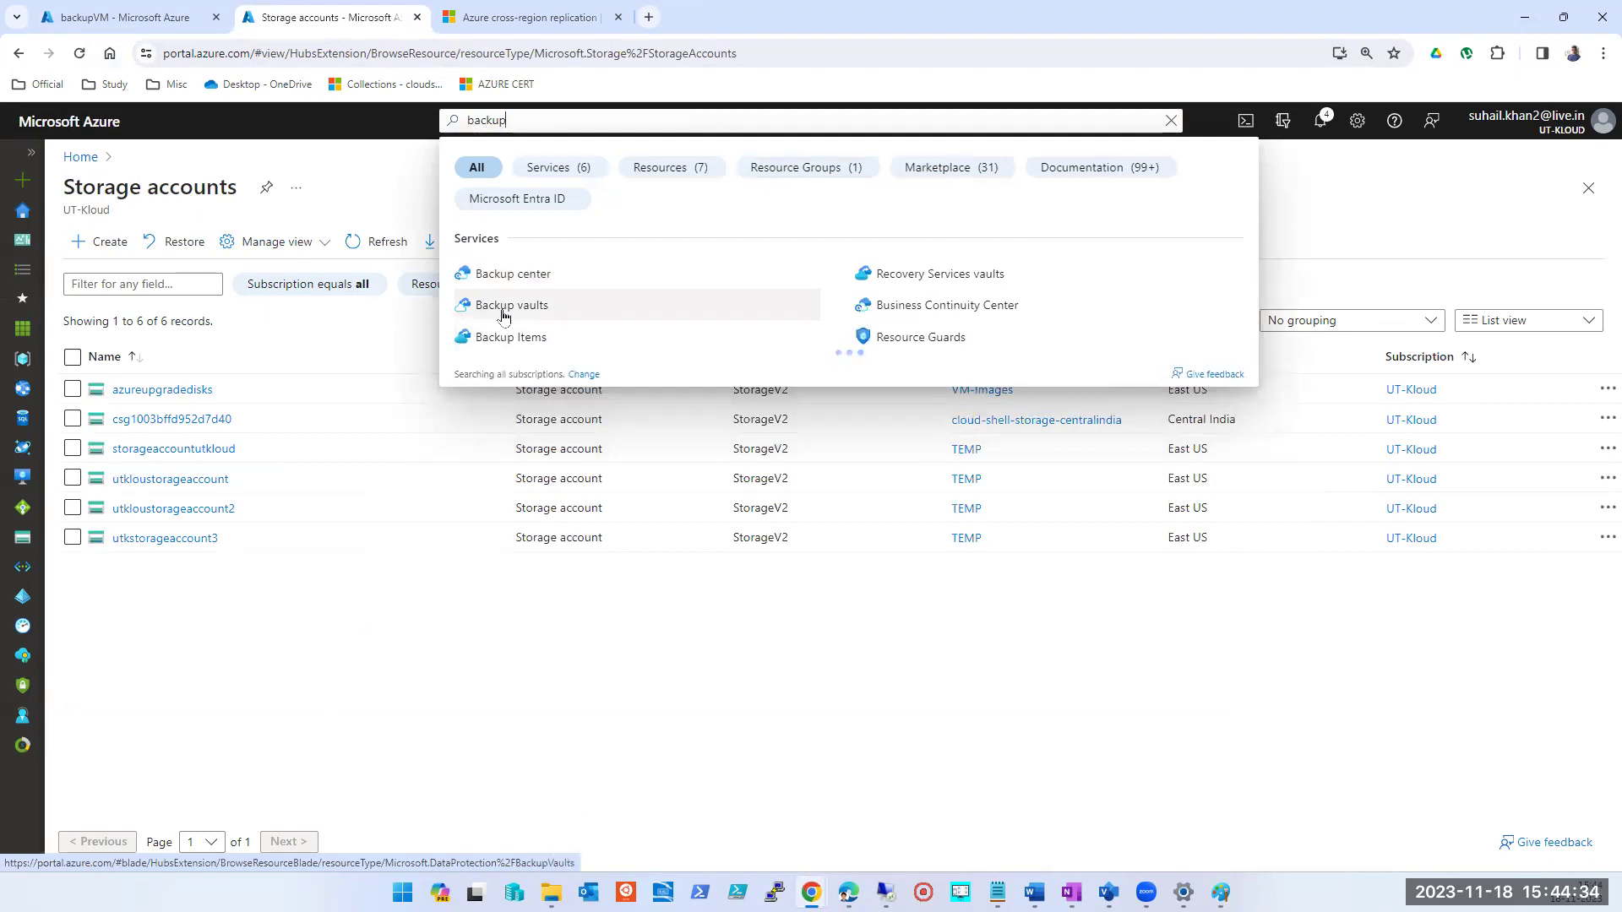
# Compare the portal's backup services with the Backup and Disaster recovery options of the backupVM virtual machine
pyautogui.click(166, 20)
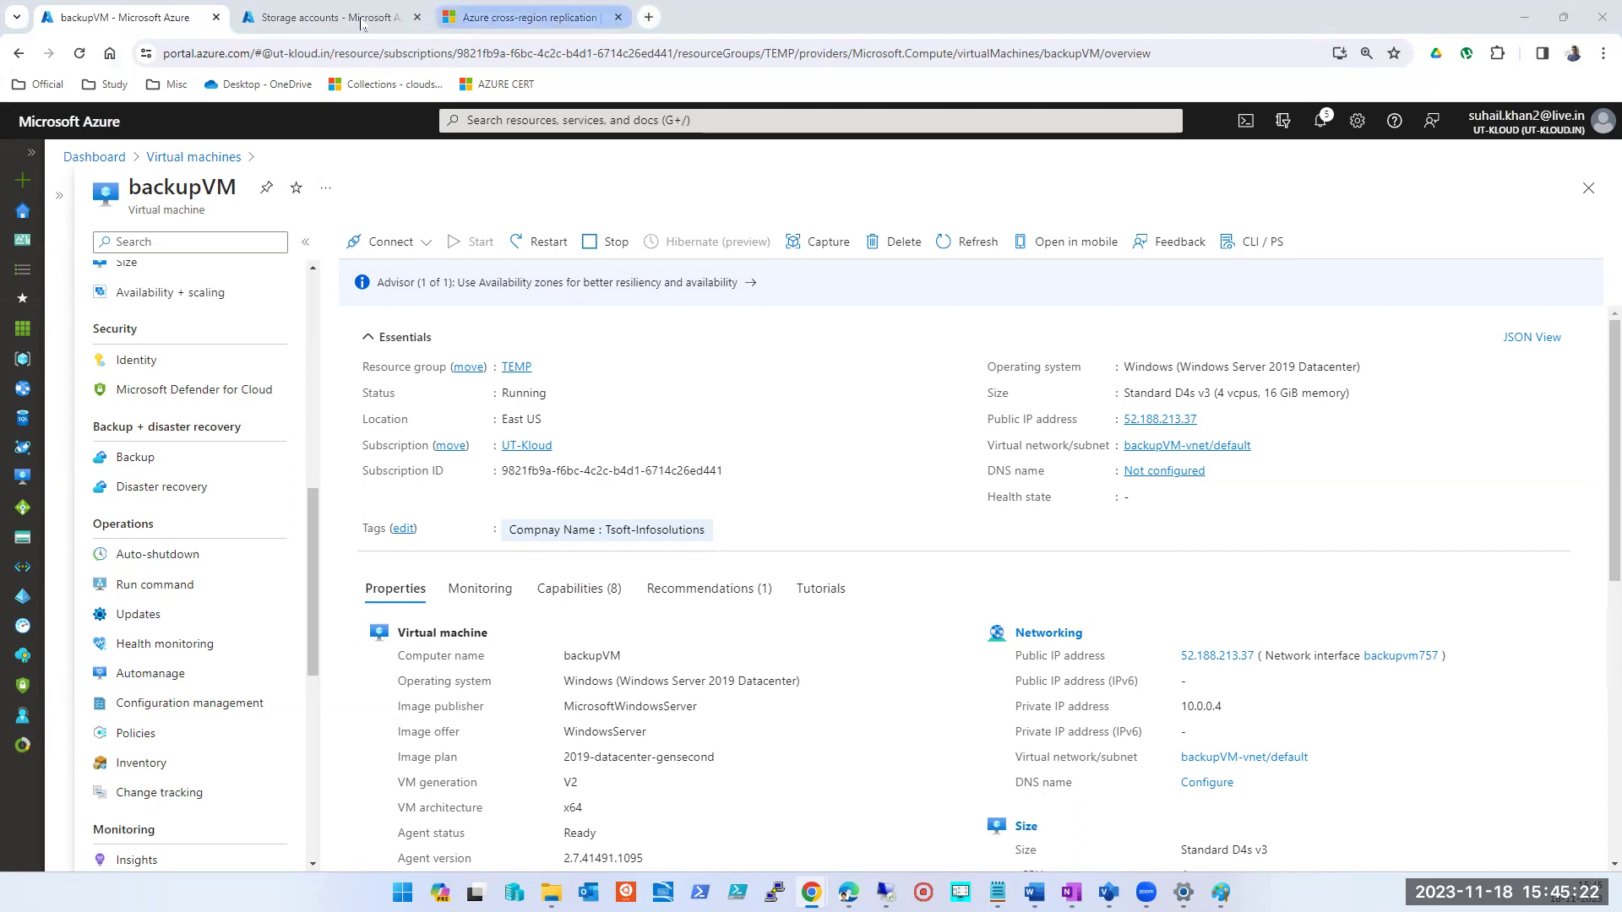
pyautogui.click(300, 16)
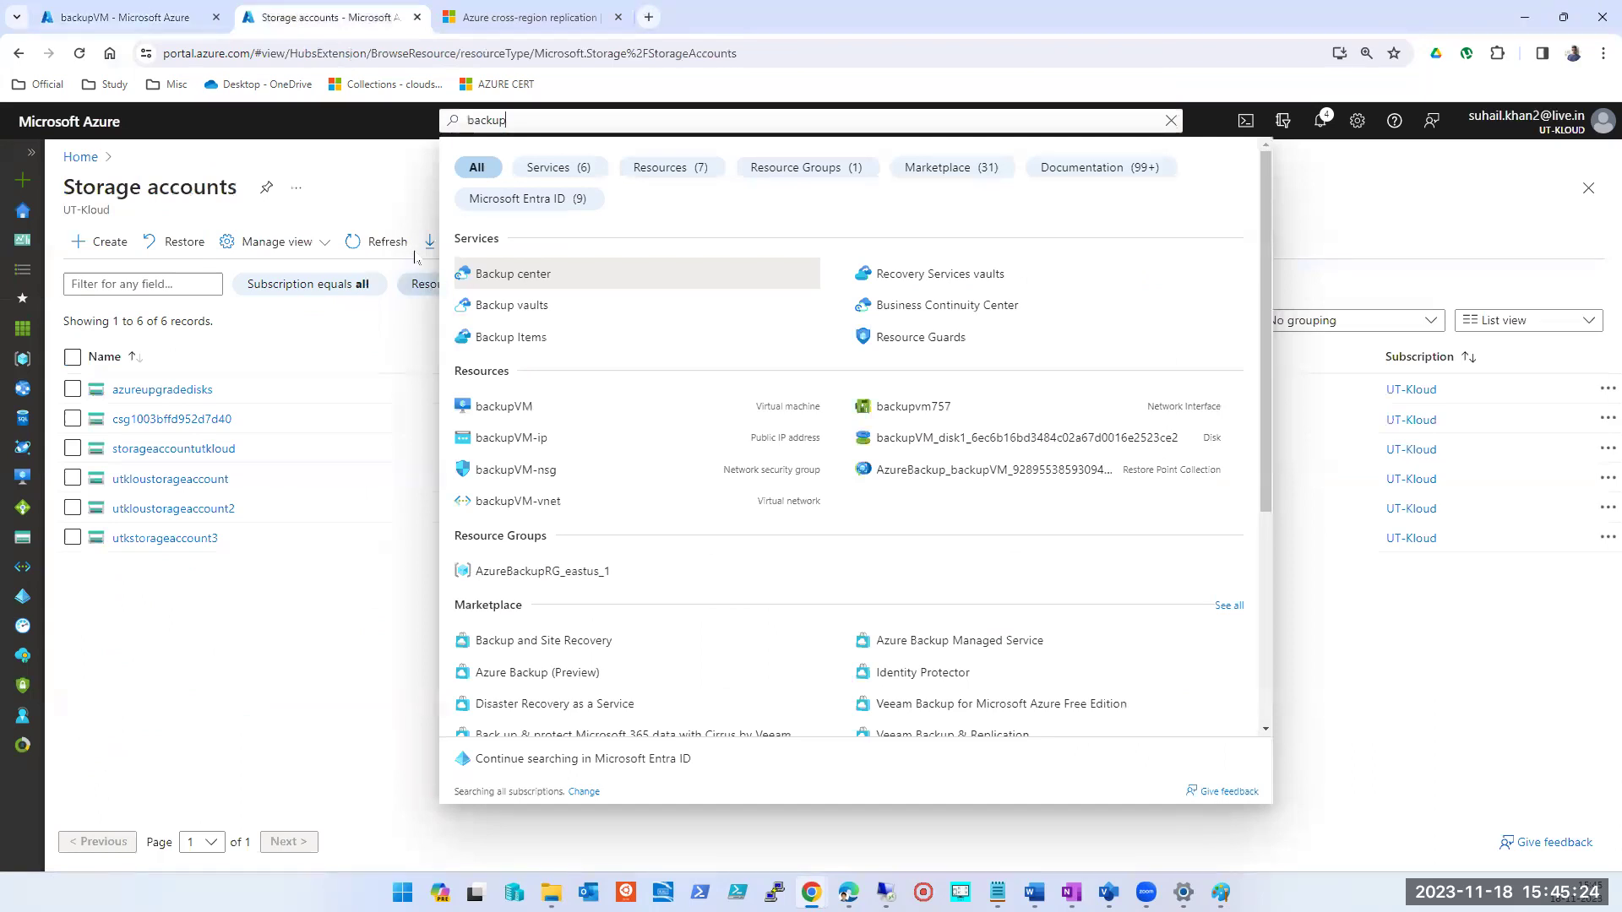
pyautogui.click(123, 19)
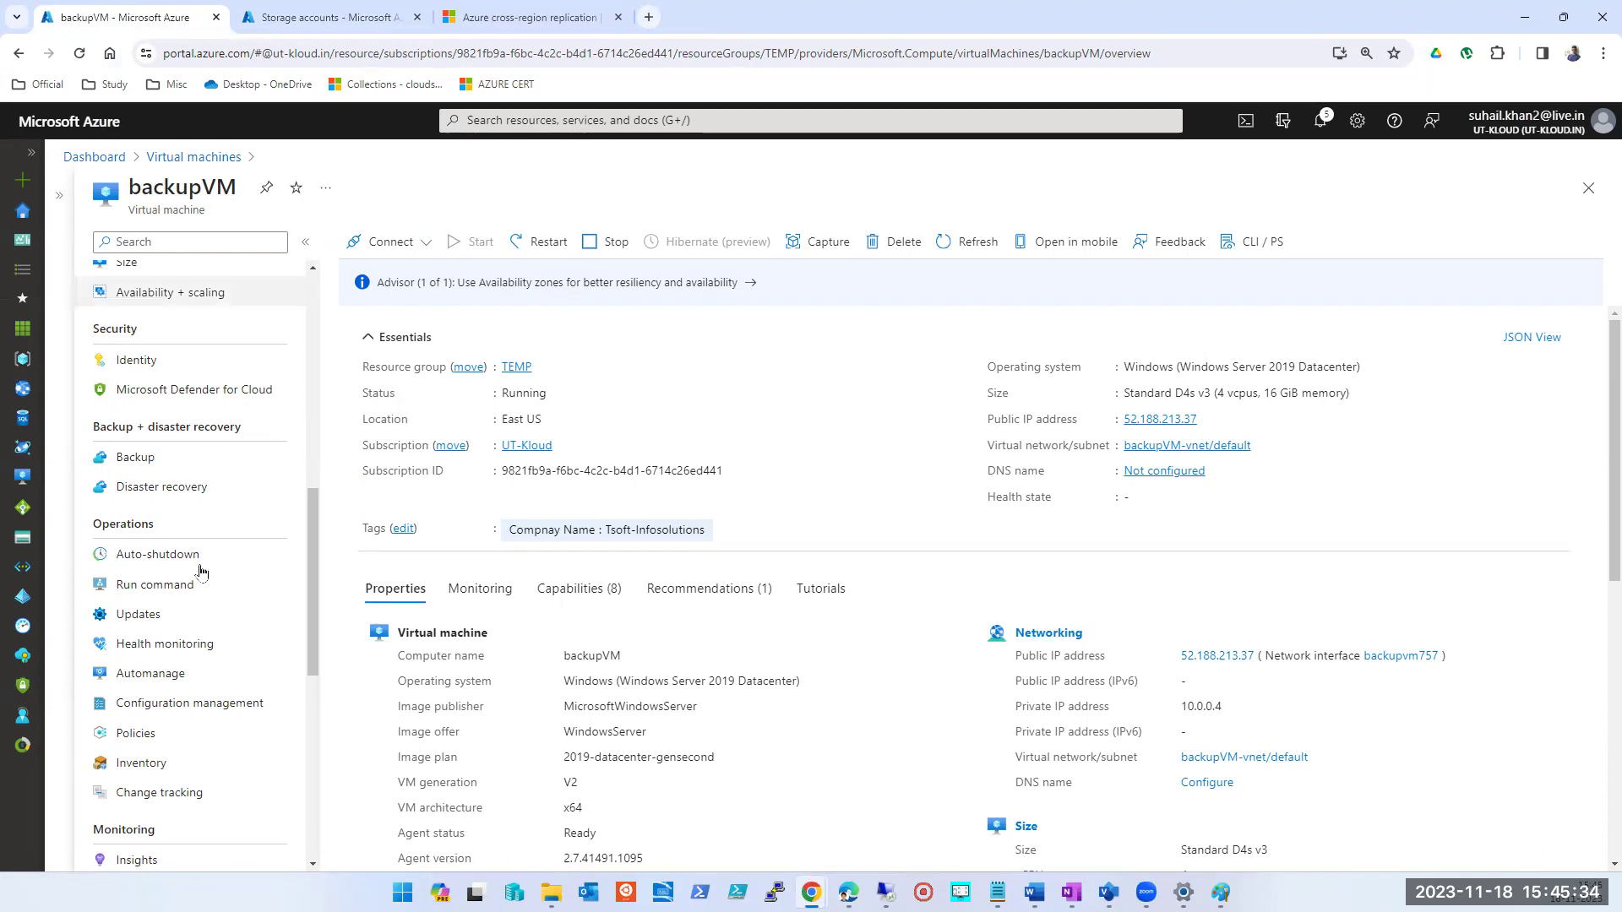
pyautogui.scroll(-4, 203, 566)
pyautogui.scroll(6, 231, 564)
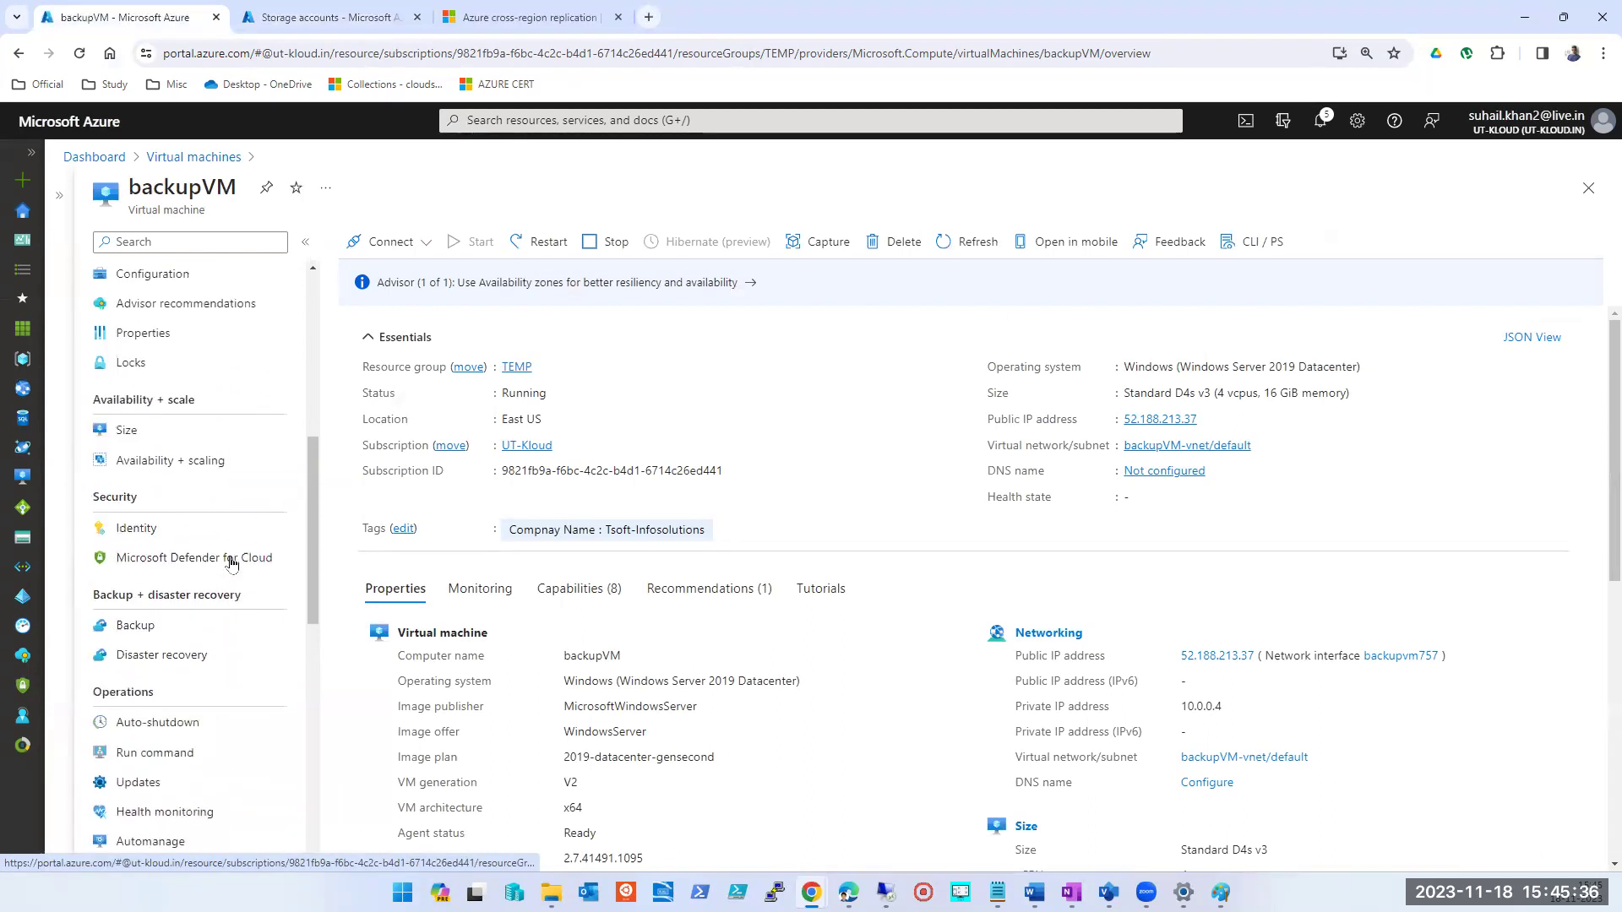
pyautogui.click(125, 637)
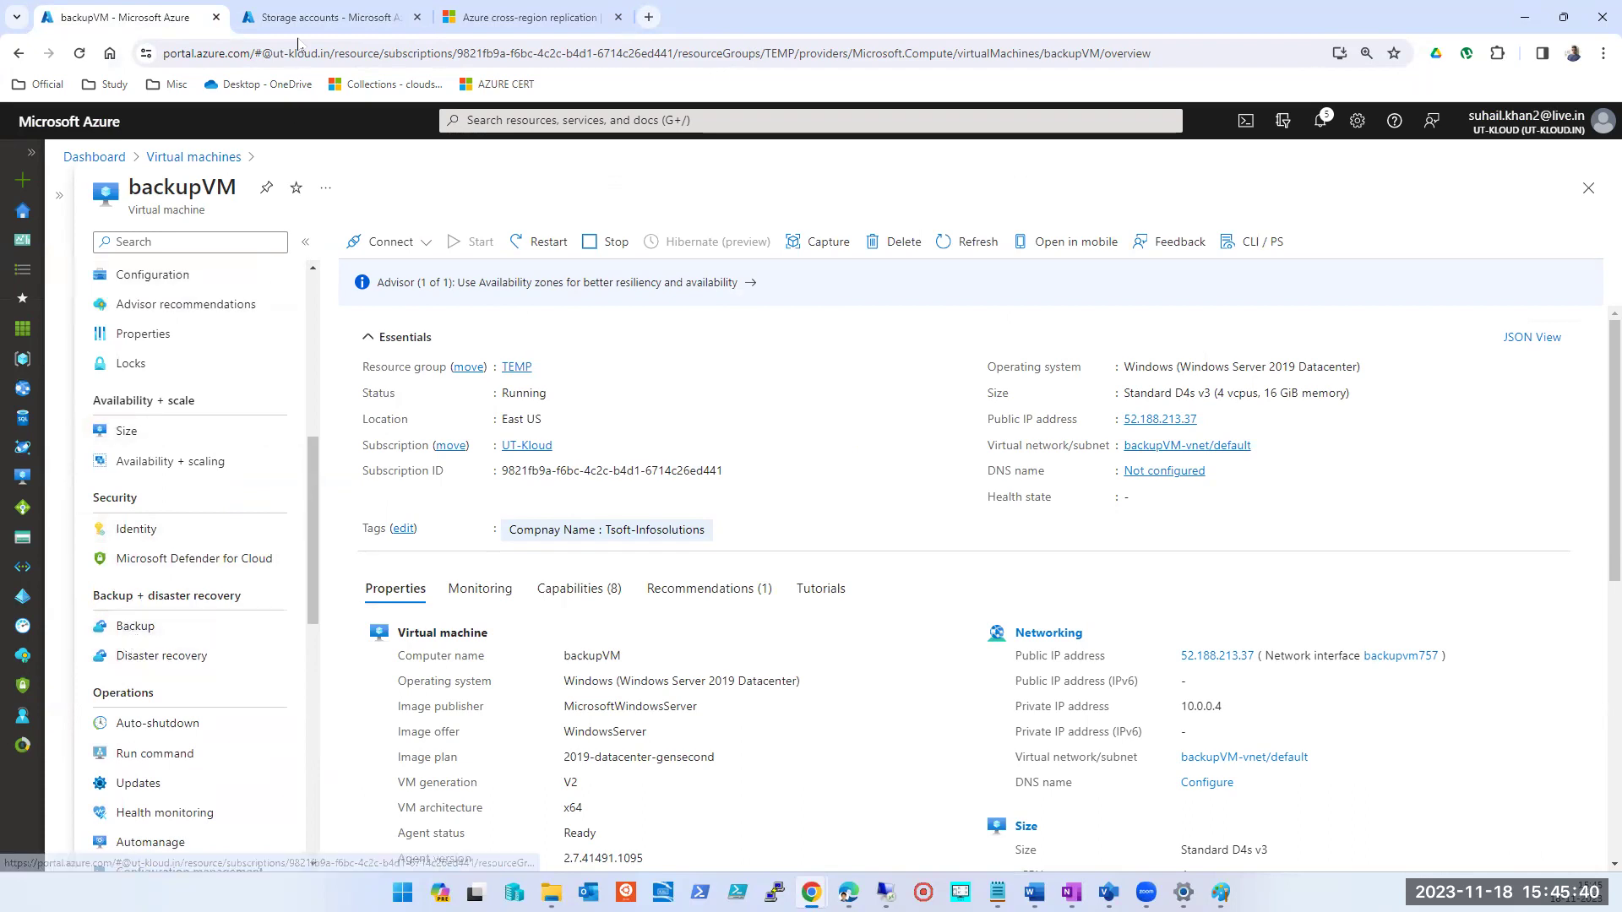
# Open the Backup vaults service from the "backup" search results and start creating a new vault
pyautogui.click(306, 19)
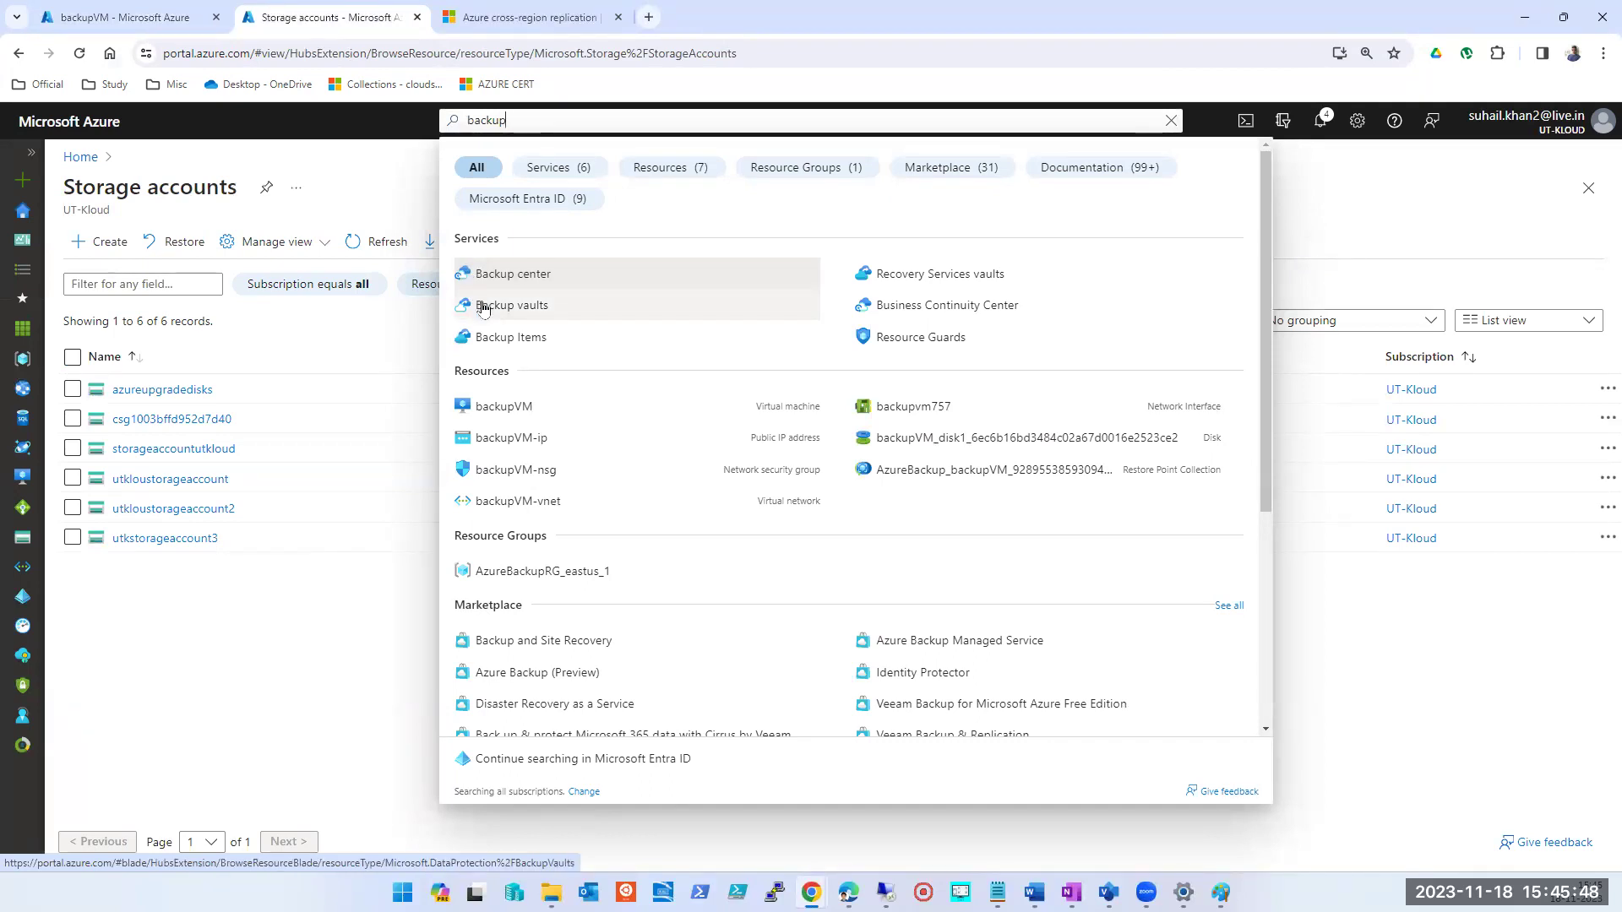
pyautogui.click(531, 310)
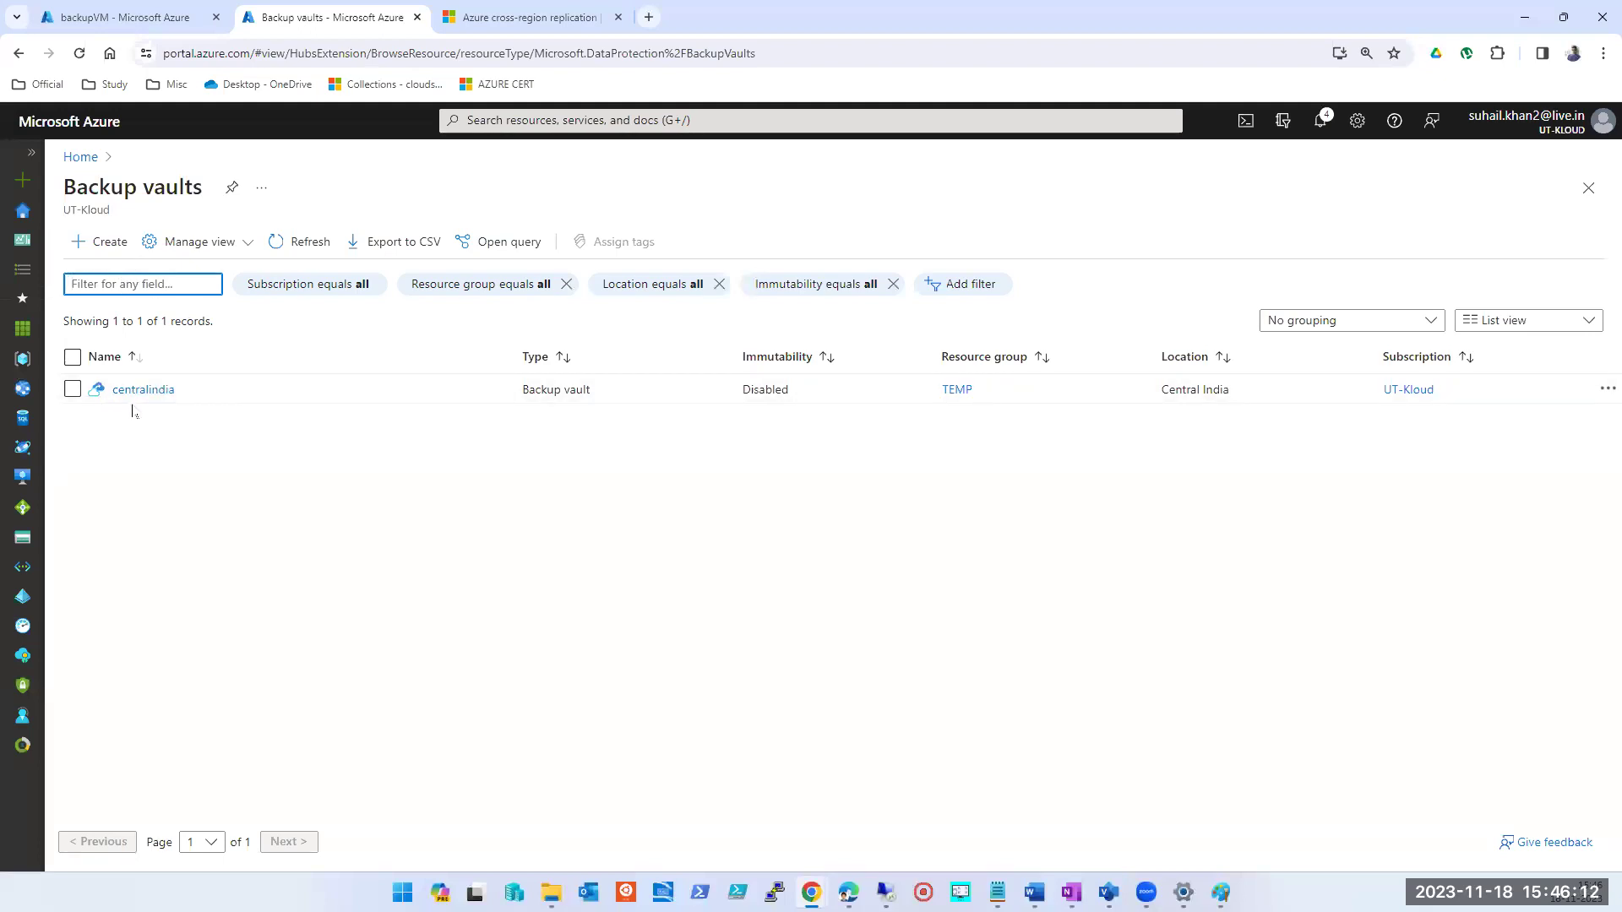
pyautogui.click(82, 245)
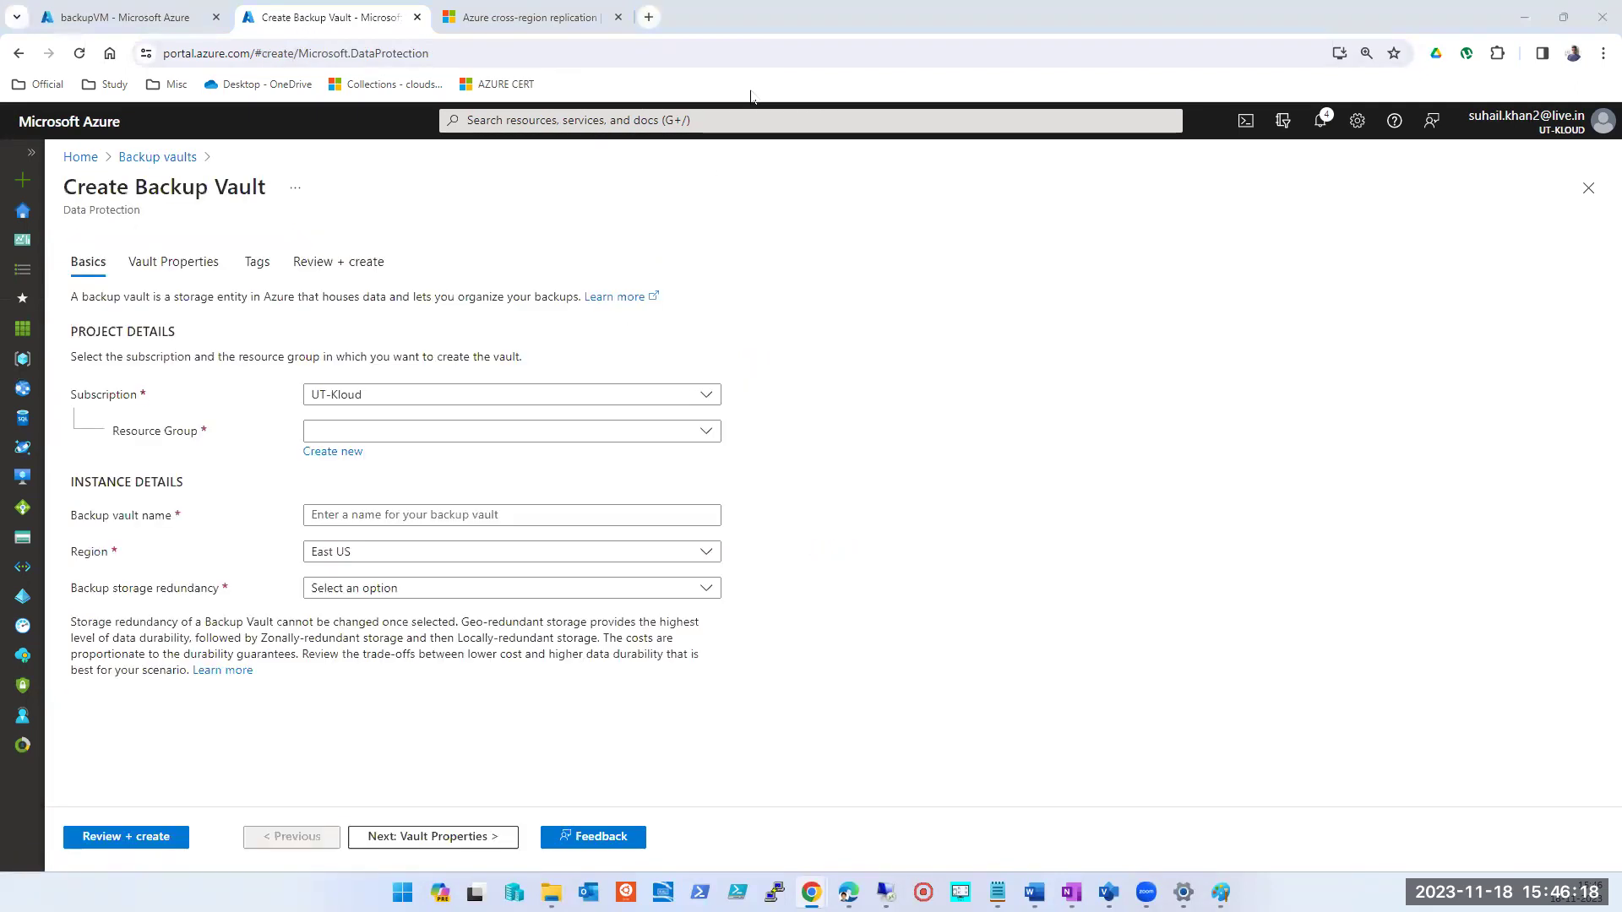
# Assign the new backup vault to the TEMP resource group and name it utkloud
pyautogui.click(517, 431)
pyautogui.write('te')
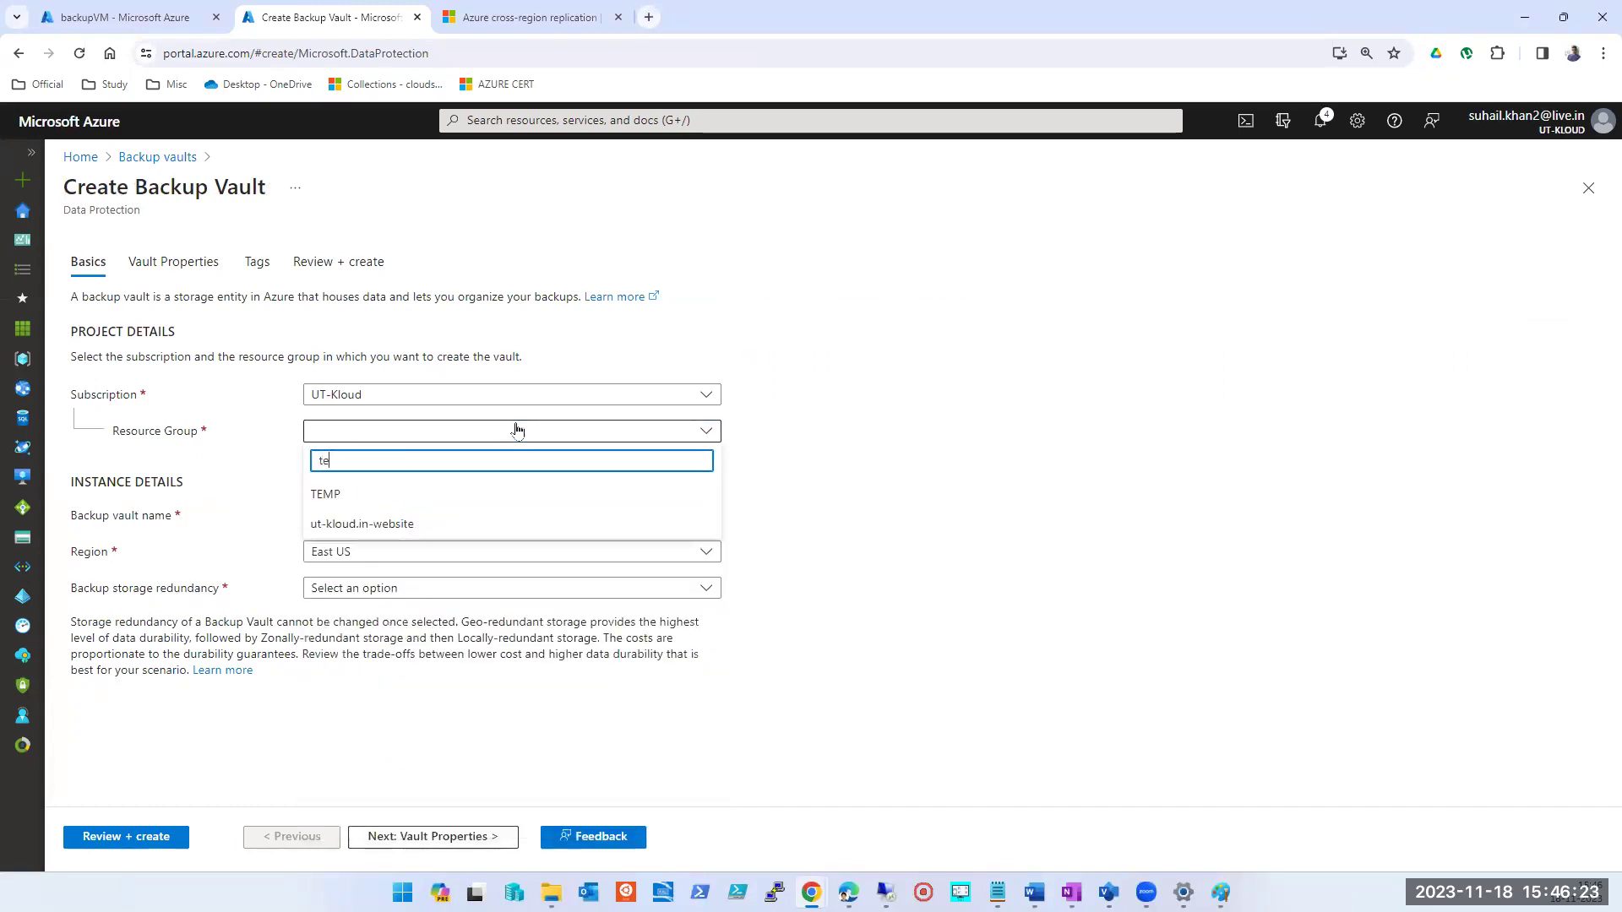
pyautogui.click(363, 495)
pyautogui.click(376, 512)
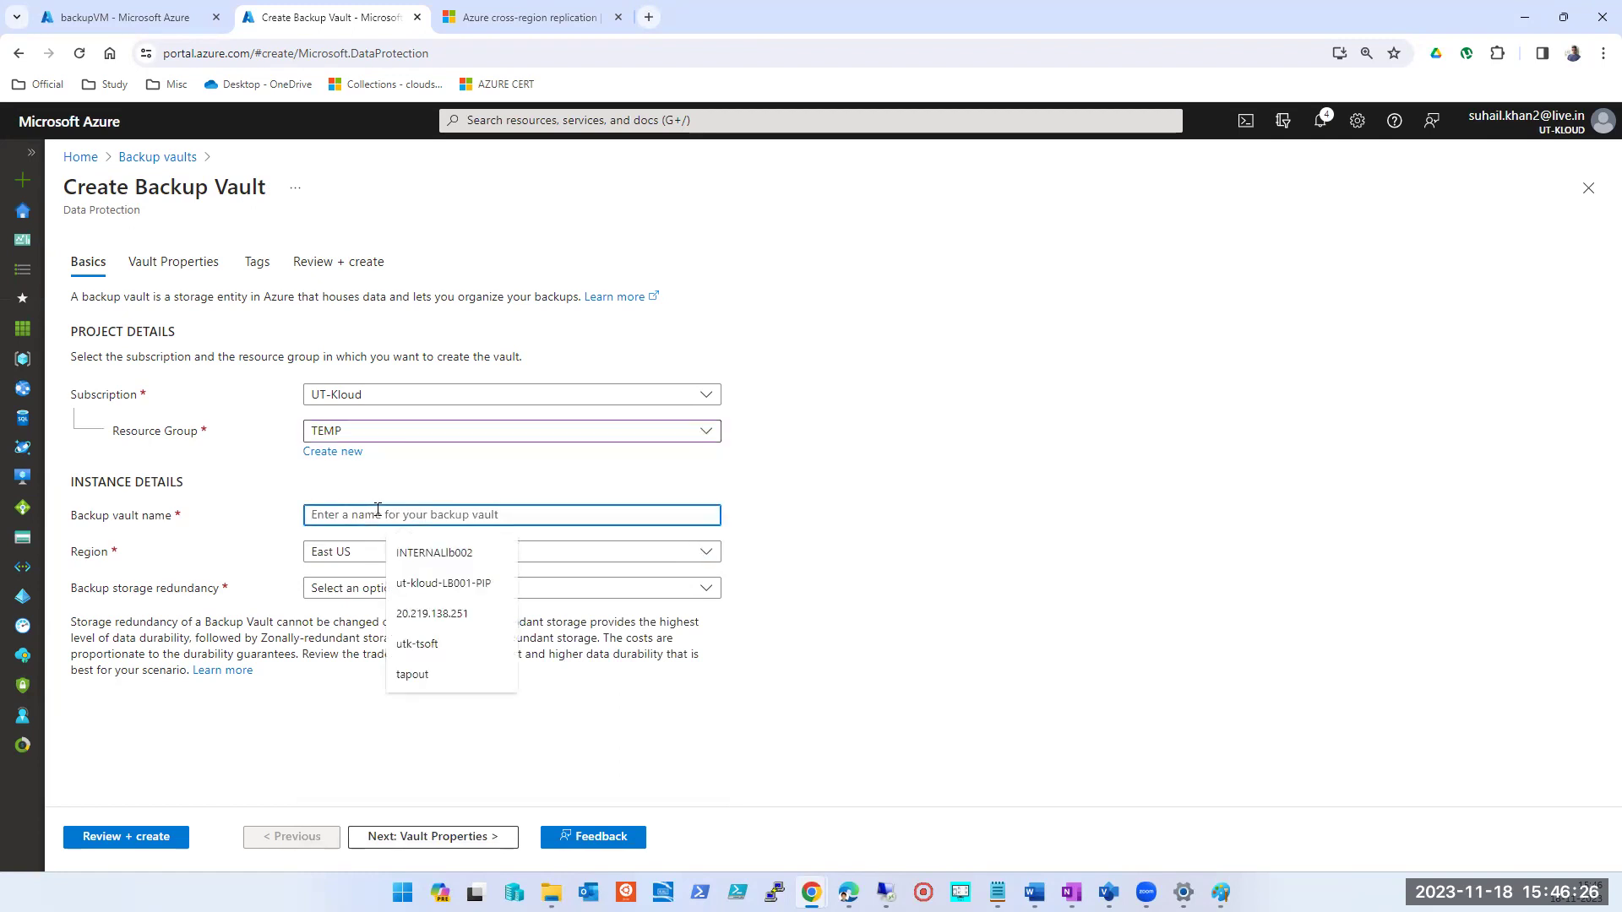
pyautogui.write('utkloud')
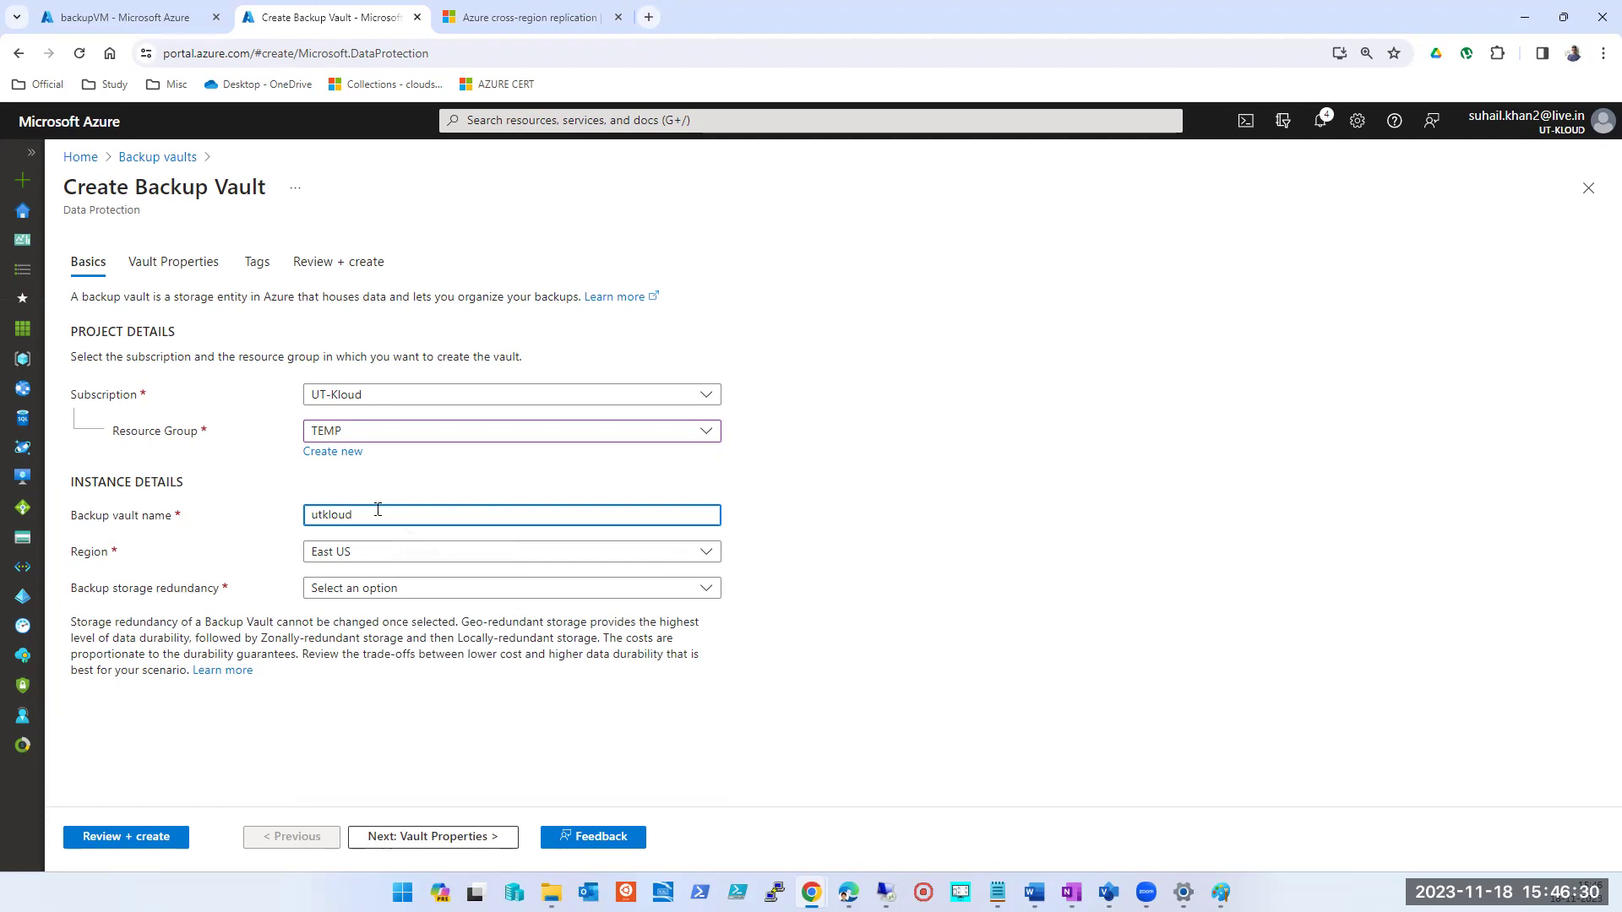
# Review the available regions and the backup storage redundancy options for the vault without changing either
pyautogui.click(383, 561)
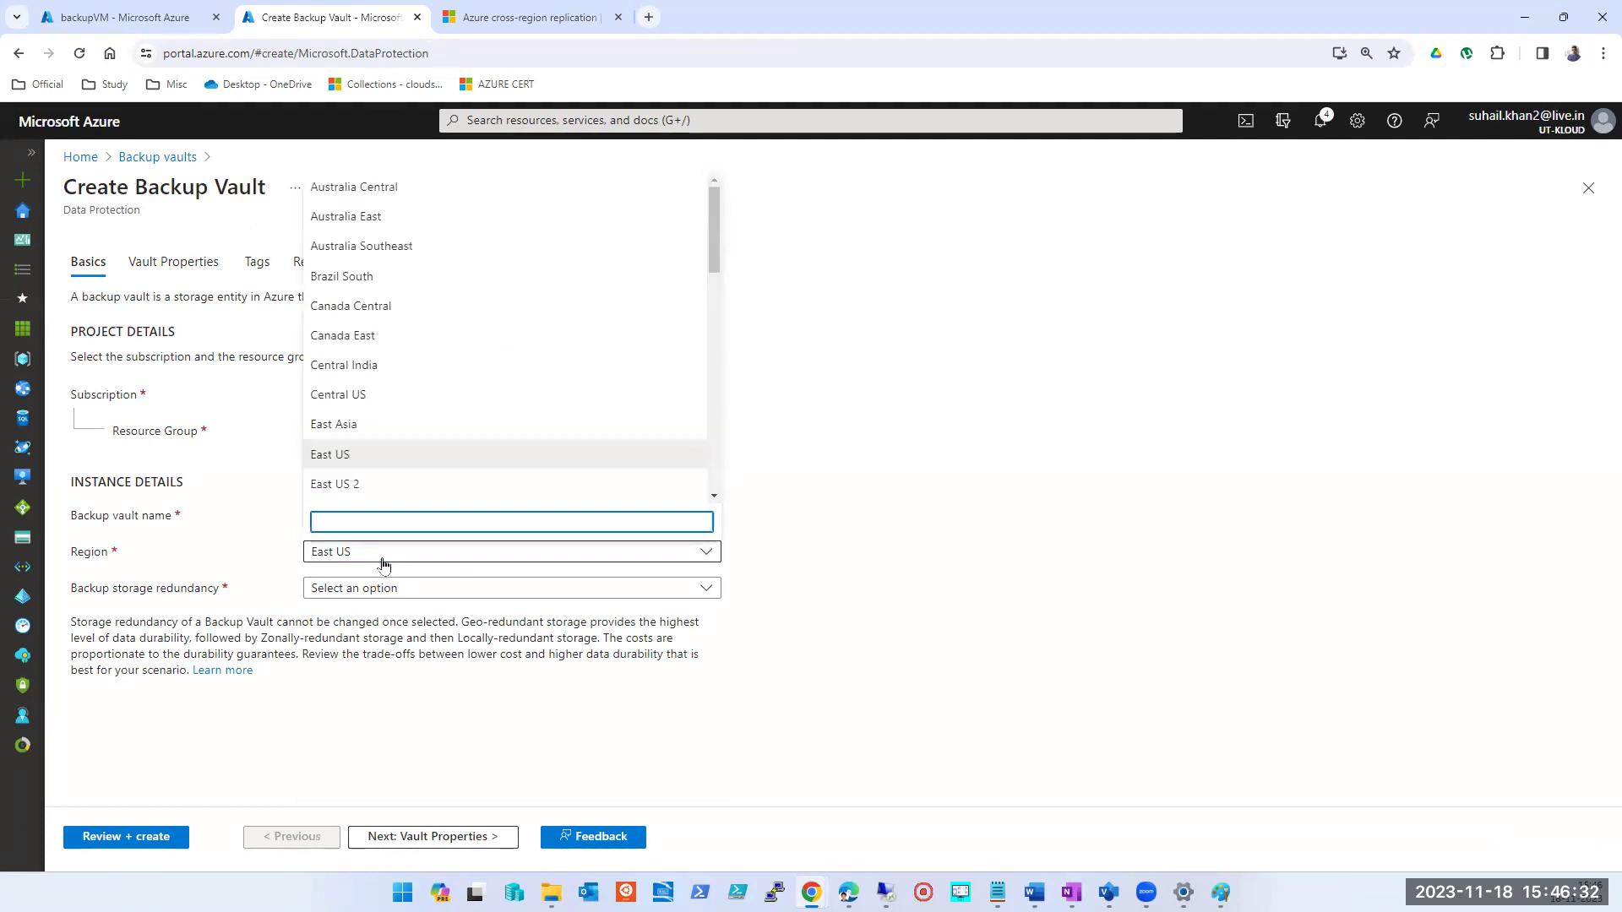
pyautogui.write('c')
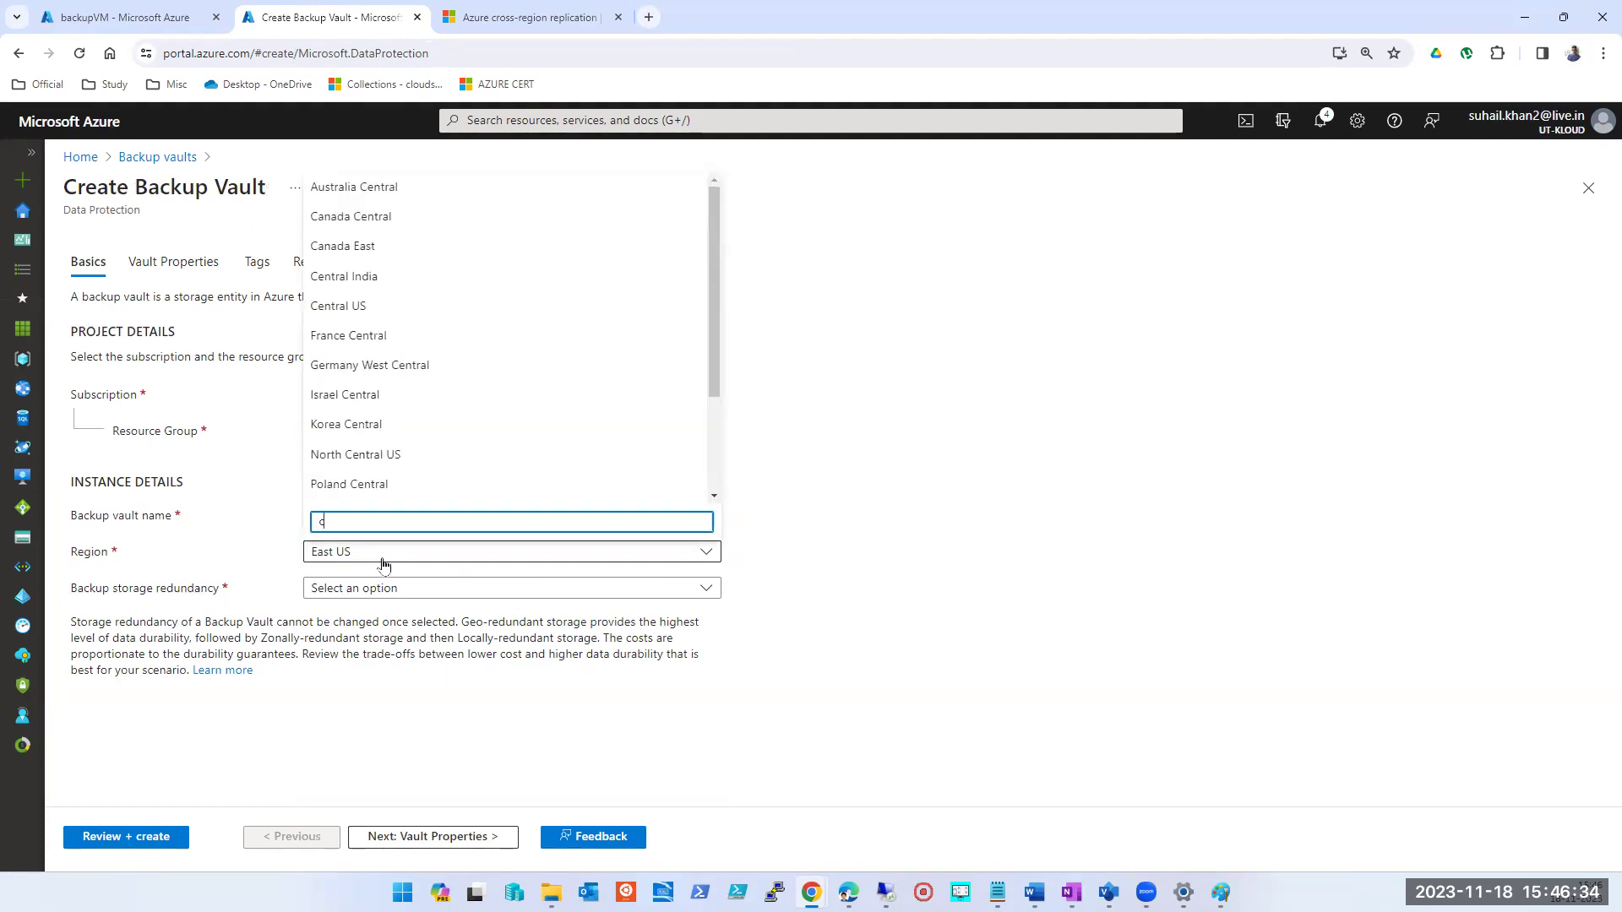
pyautogui.click(445, 558)
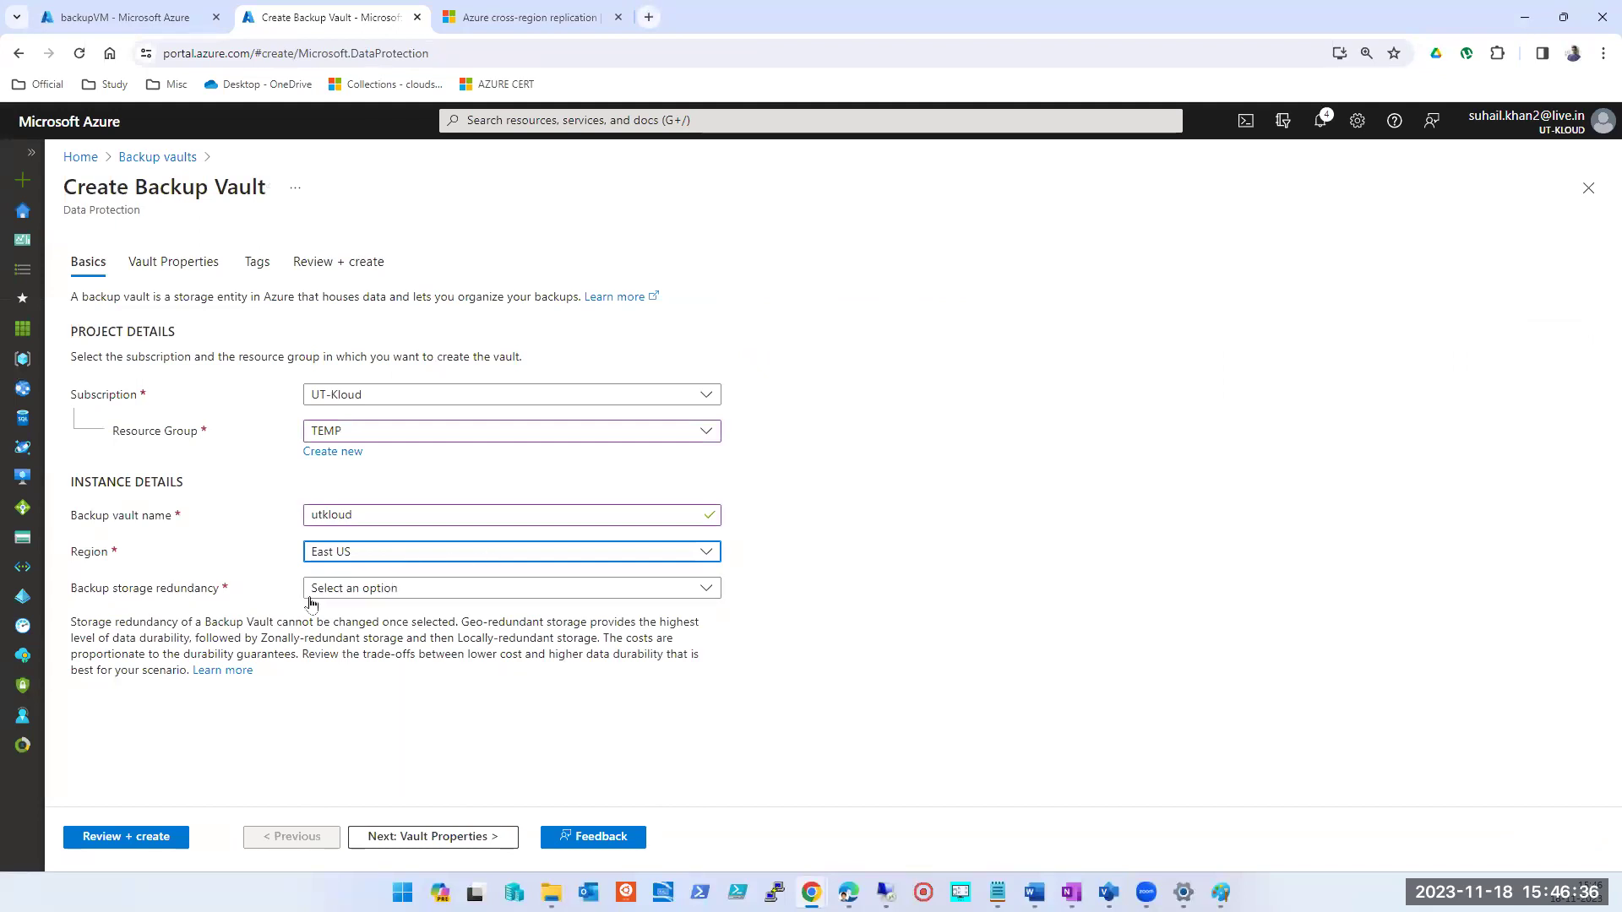
pyautogui.click(383, 590)
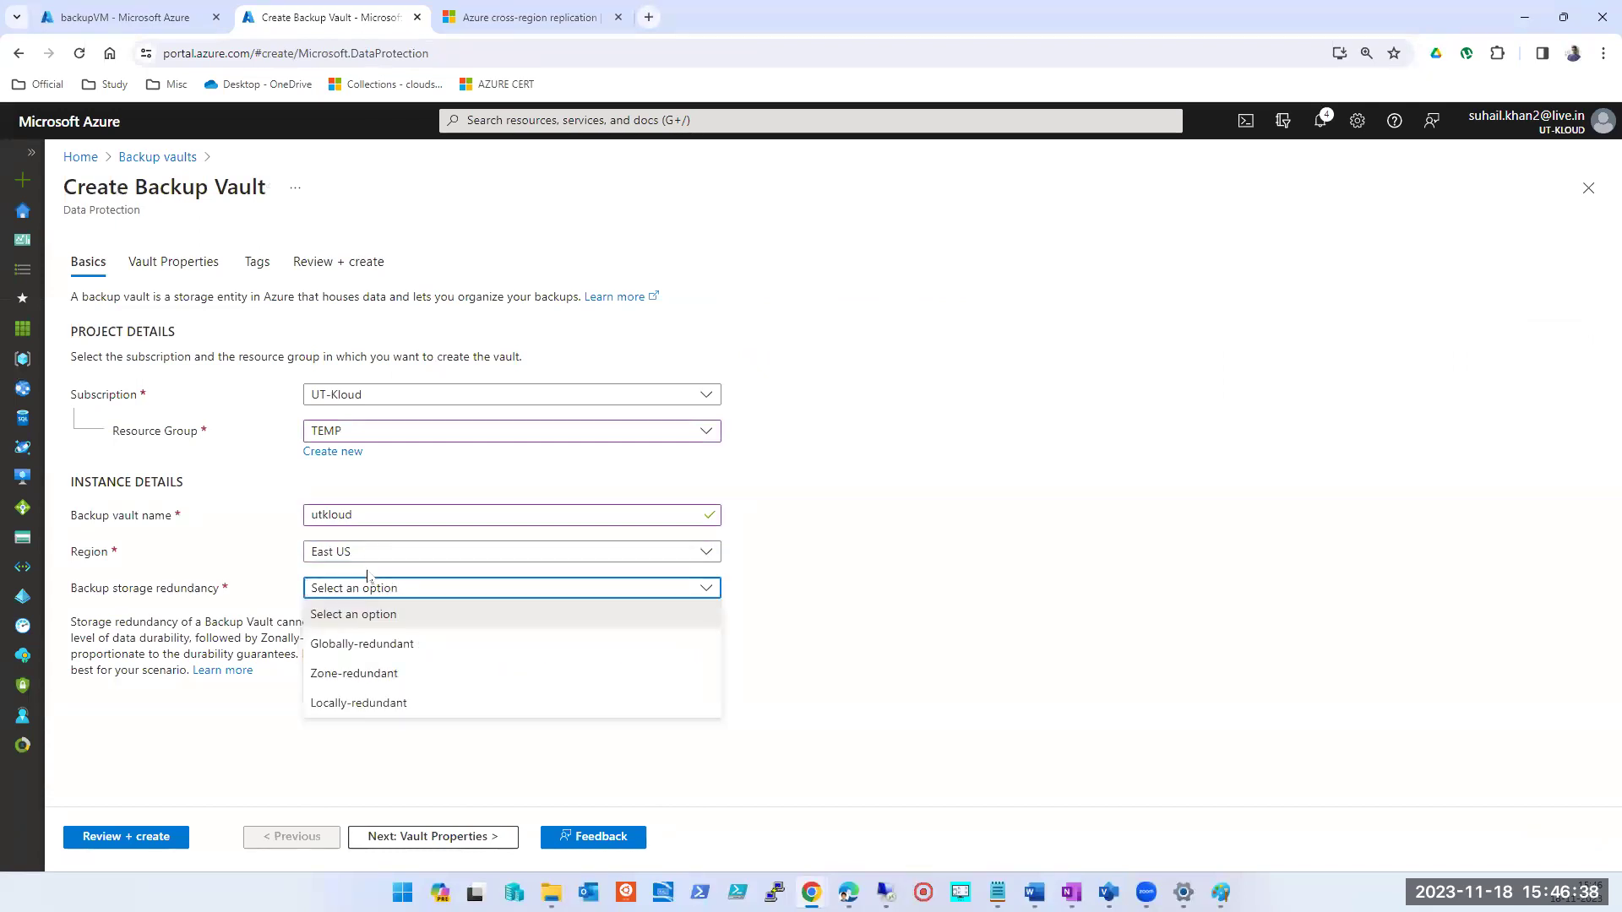
pyautogui.click(820, 561)
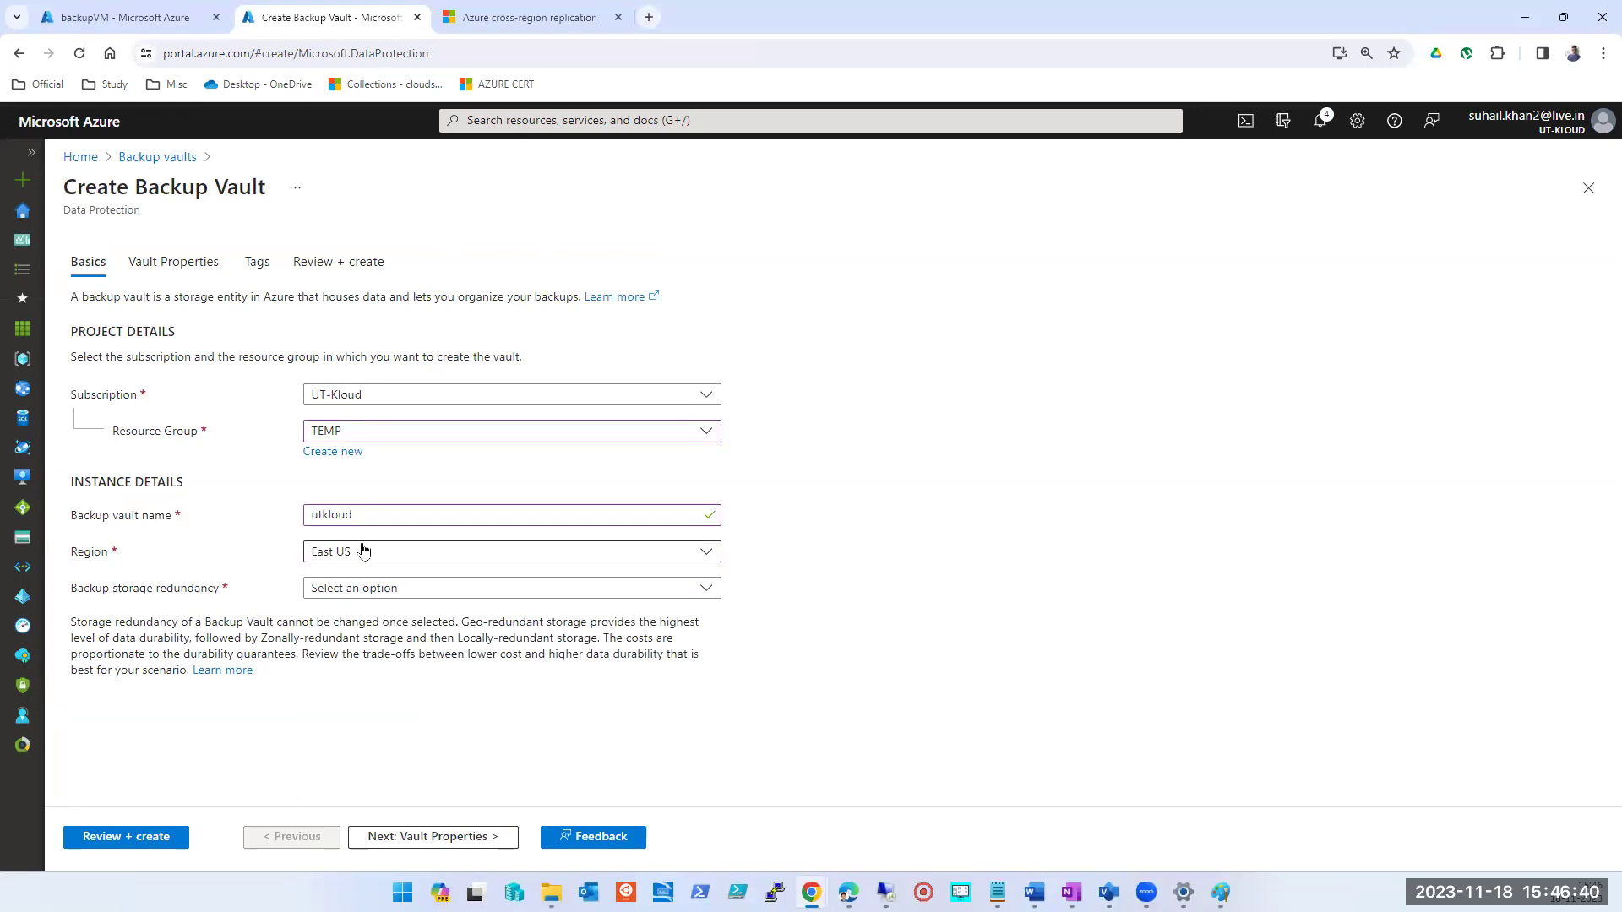
# Check the location of backupVM, return to the vault form and display its backup storage redundancy options
pyautogui.click(105, 22)
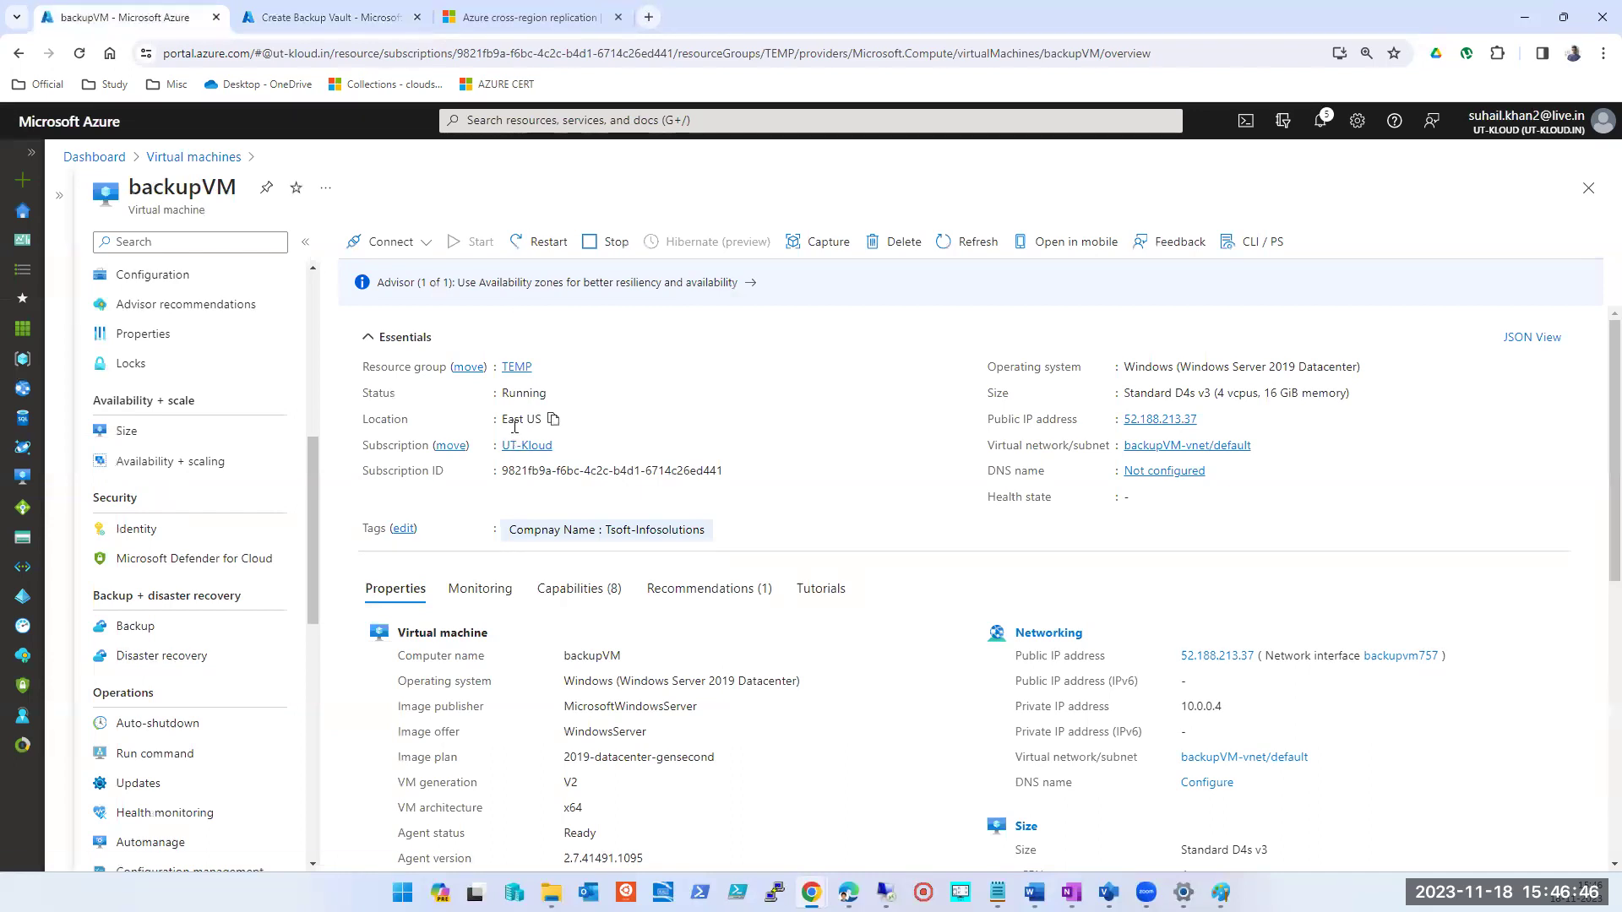
pyautogui.click(285, 20)
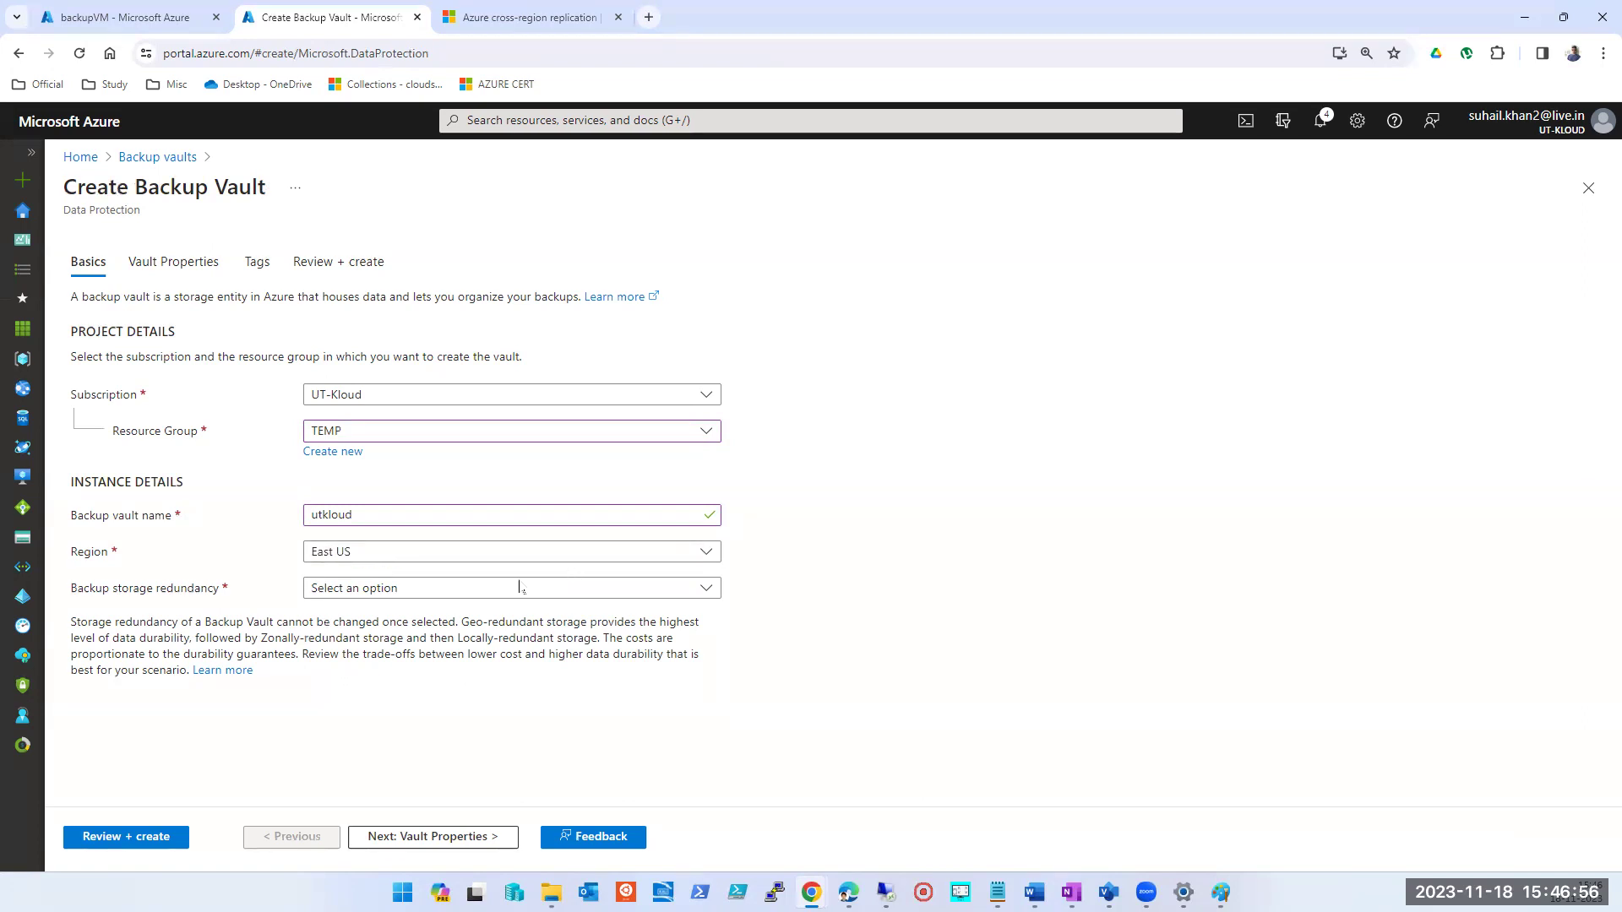
pyautogui.click(444, 596)
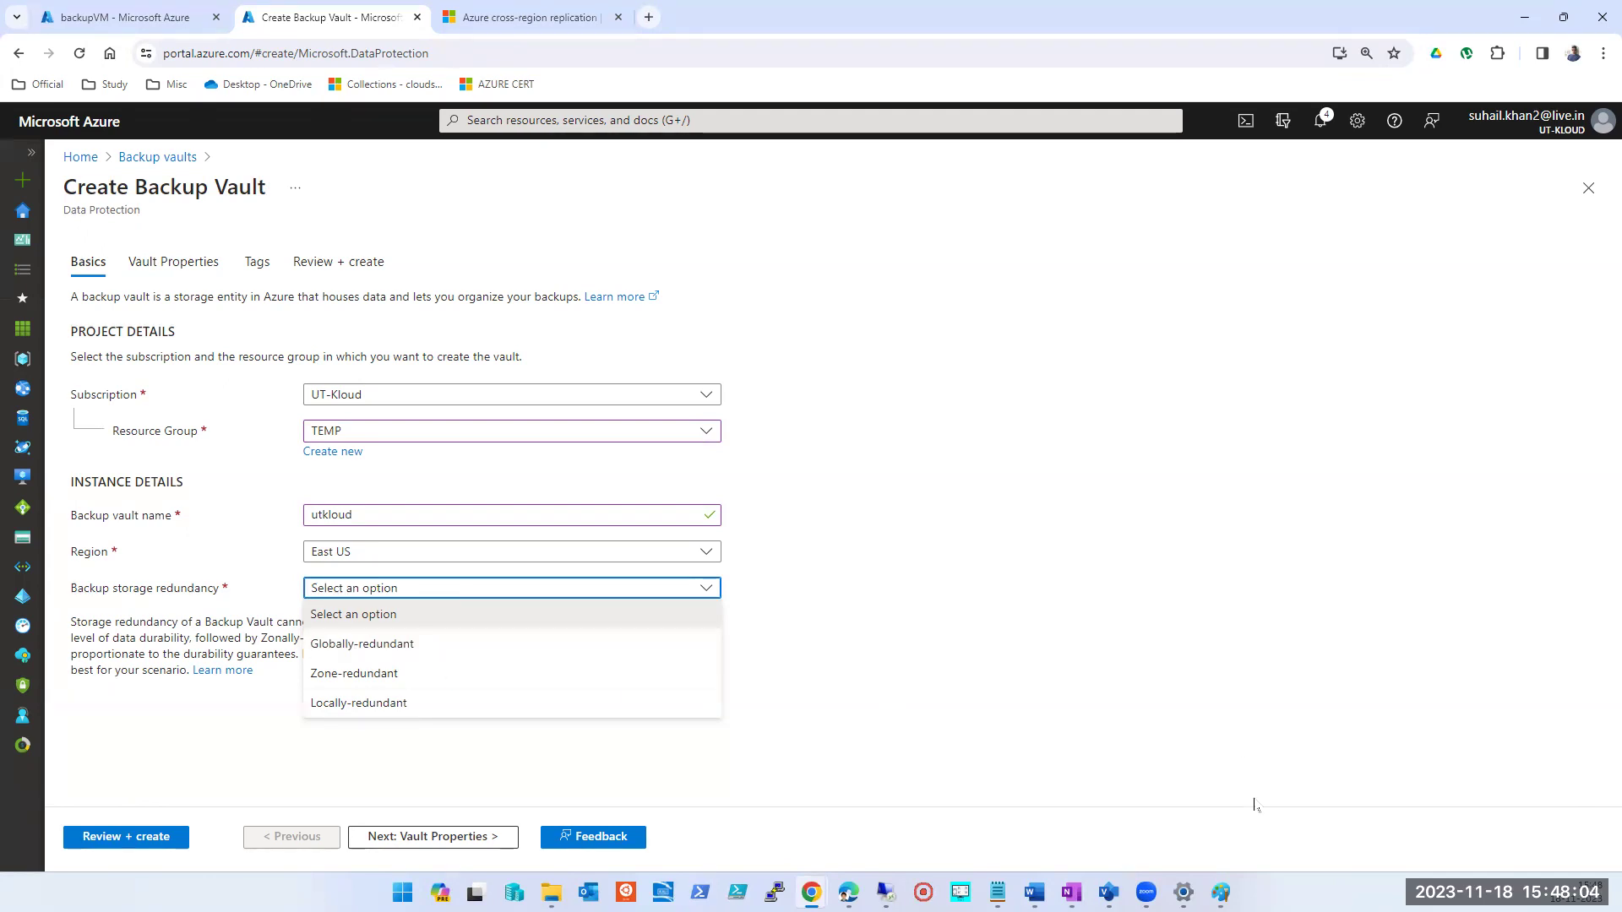
# Switch to Paint and draw a red brush line from the bottom of the right box to the lower-left area of the canvas
pyautogui.click(1220, 892)
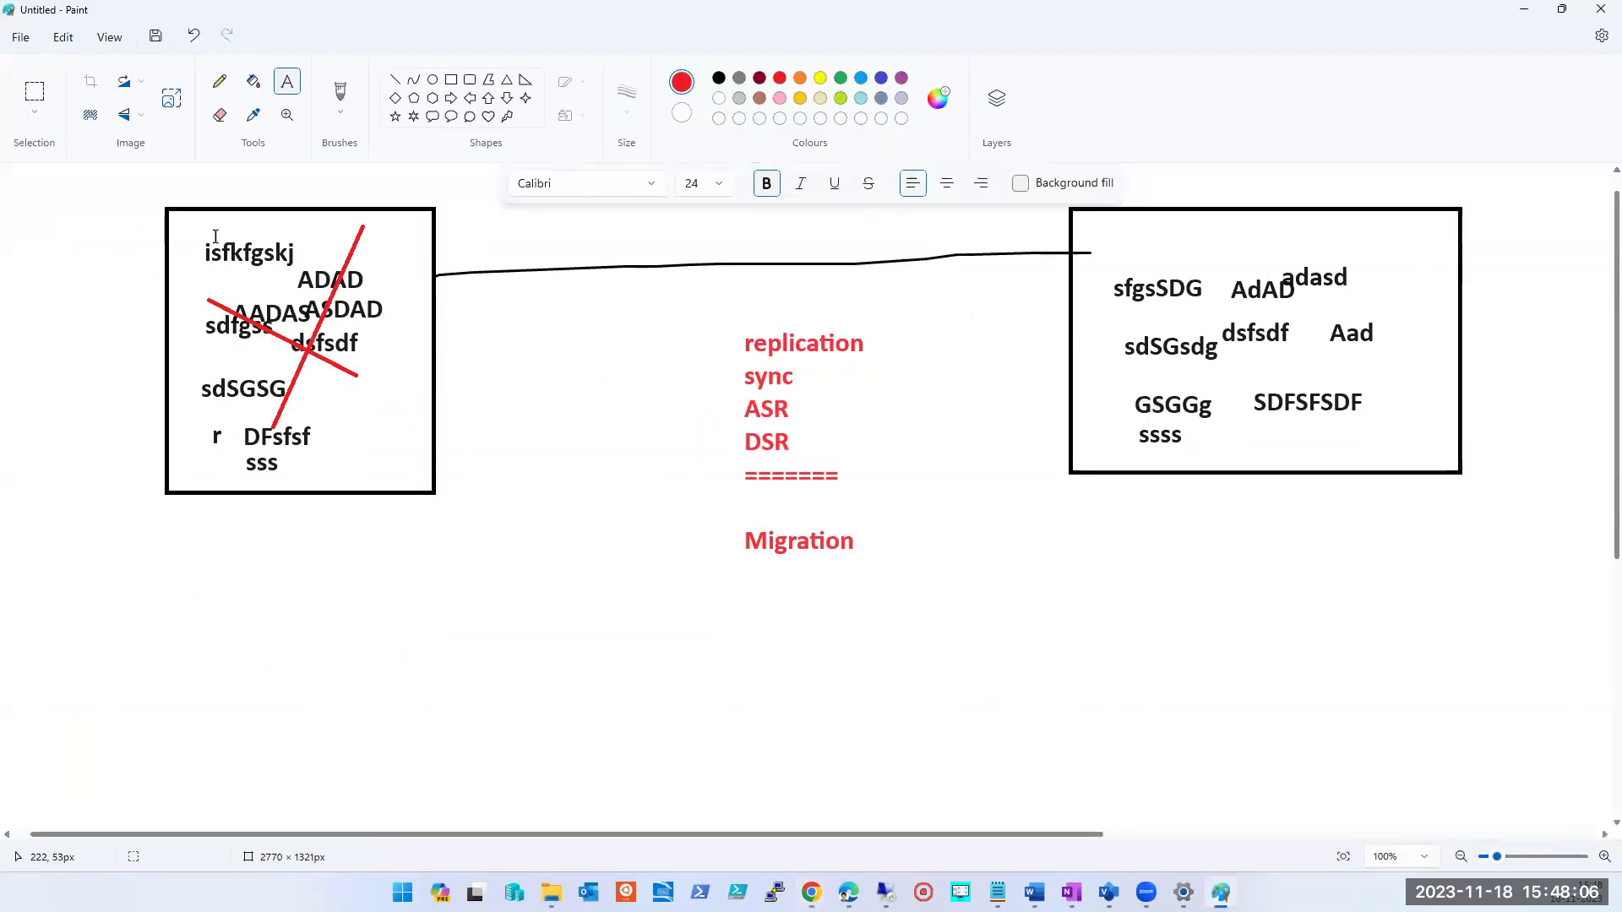
pyautogui.click(340, 91)
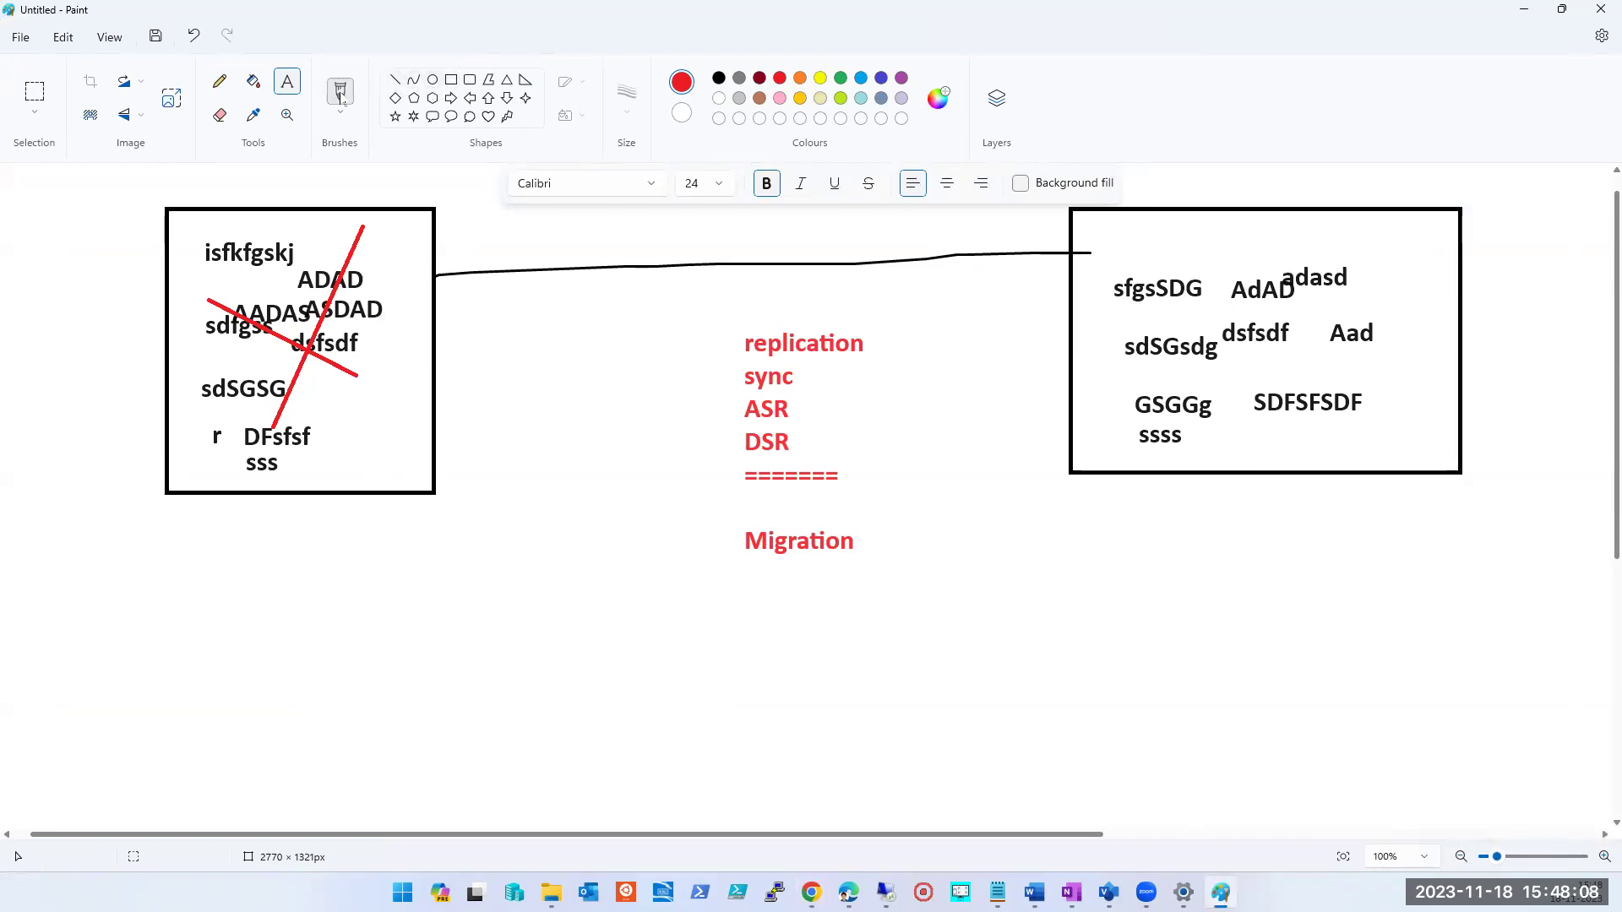
pyautogui.moveTo(1200, 463); pyautogui.dragTo(370, 712)
# Draw three red rectangles in a row at the line's lower-left end, the middle one about 83 × 106 px and the leftmost about 71 × 110 px
pyautogui.click(450, 80)
pyautogui.moveTo(288, 659); pyautogui.dragTo(288, 670)
pyautogui.moveTo(317, 735); pyautogui.dragTo(376, 751)
pyautogui.click(478, 762)
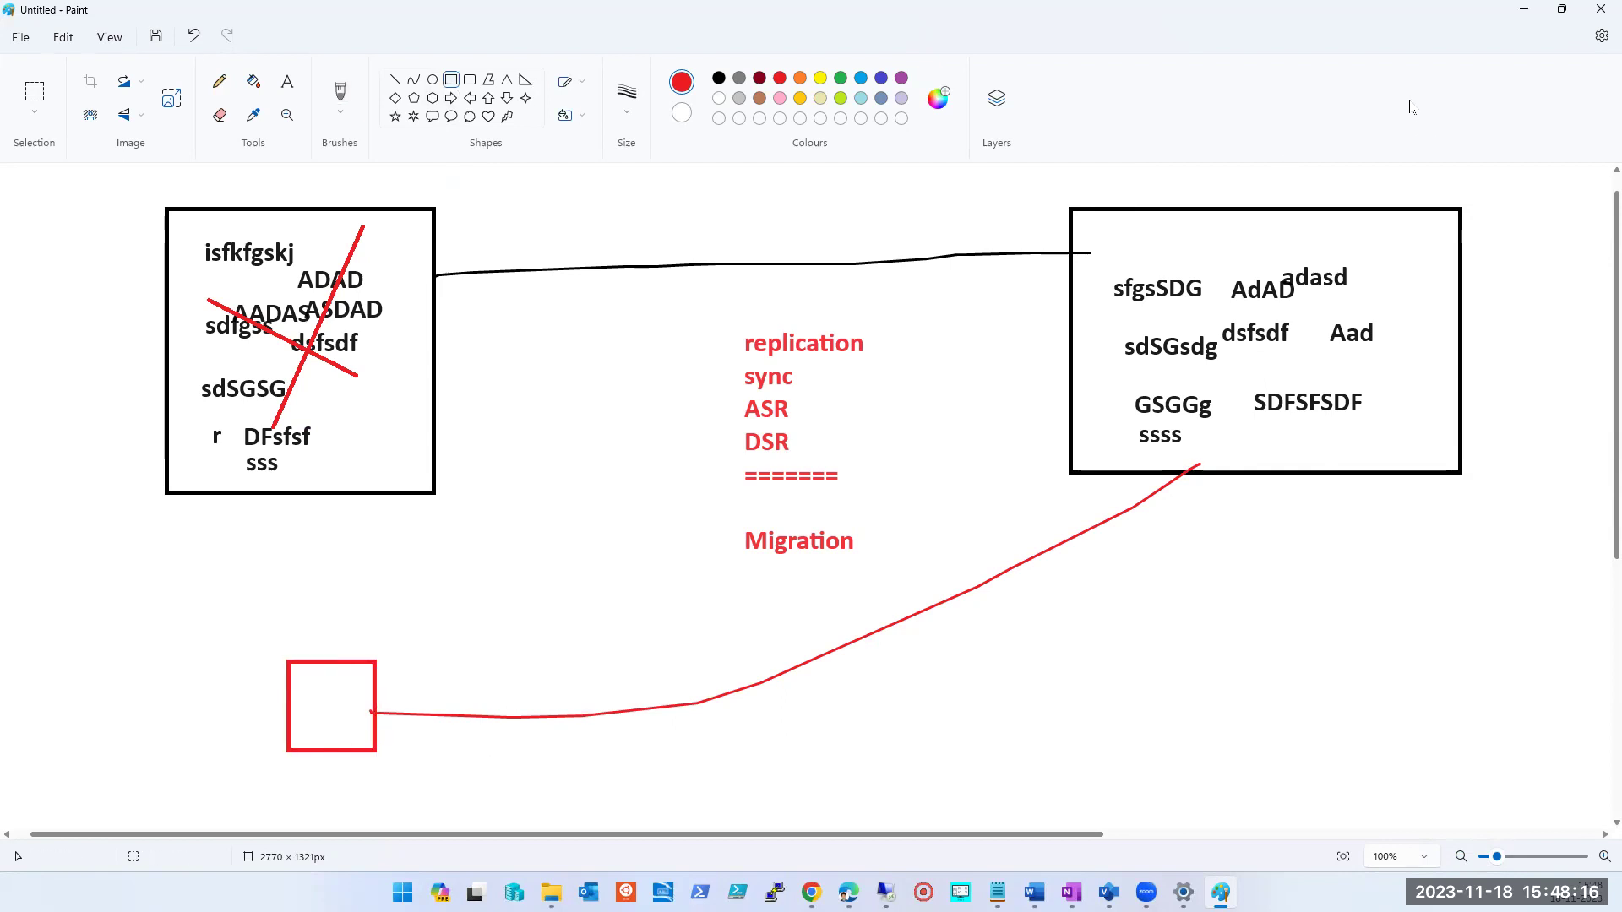
pyautogui.click(767, 38)
pyautogui.moveTo(182, 659); pyautogui.dragTo(253, 749)
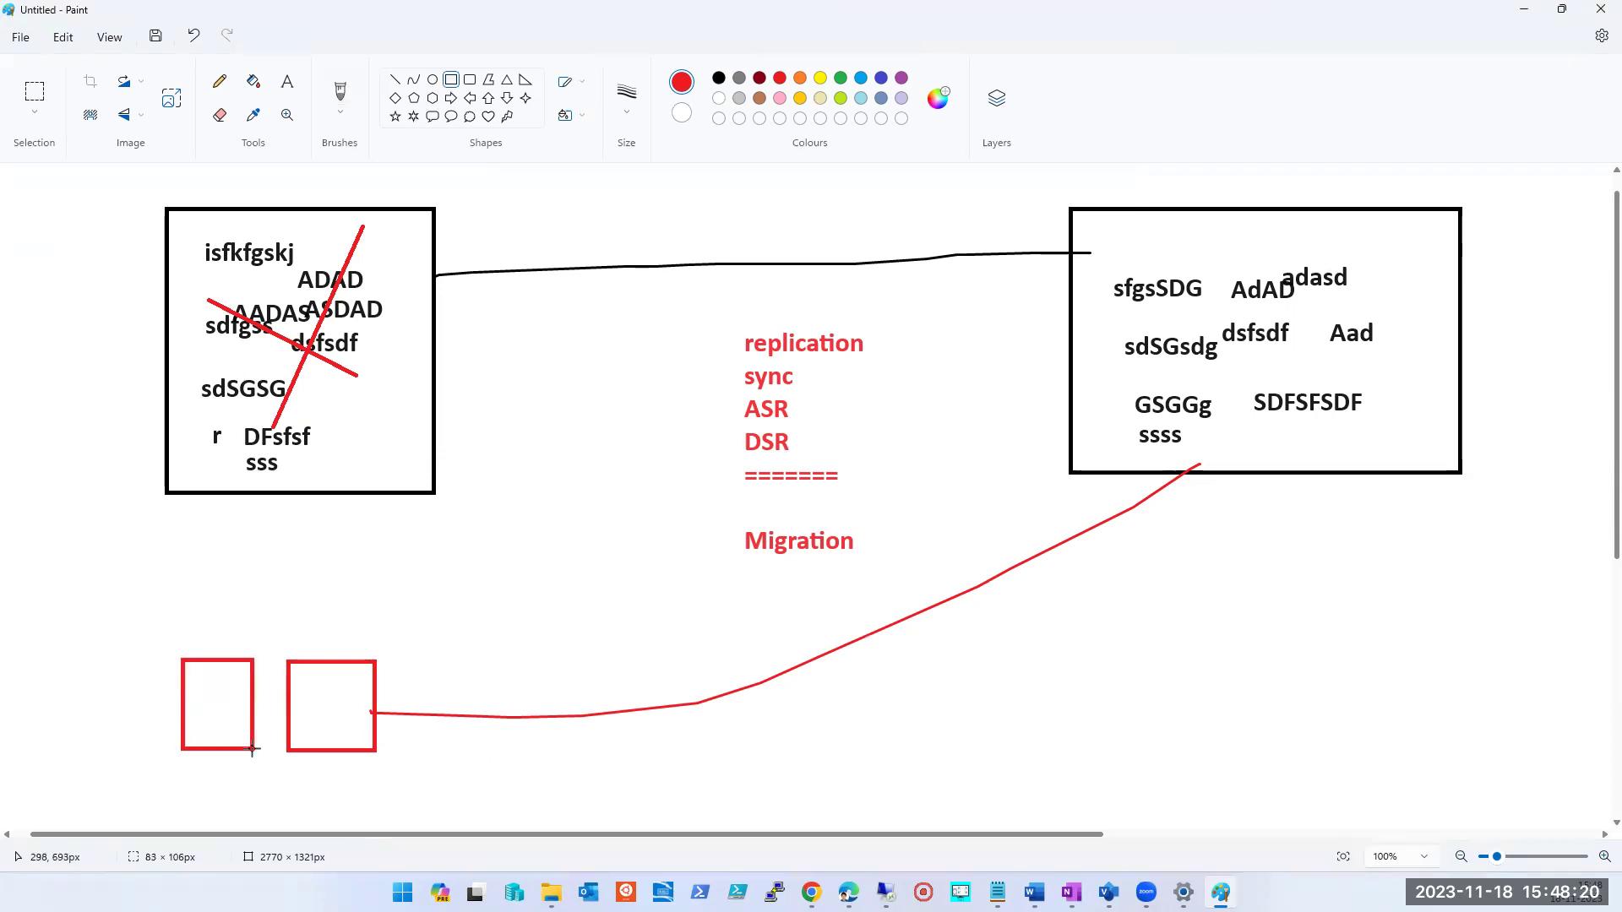
pyautogui.moveTo(91, 659); pyautogui.dragTo(153, 751)
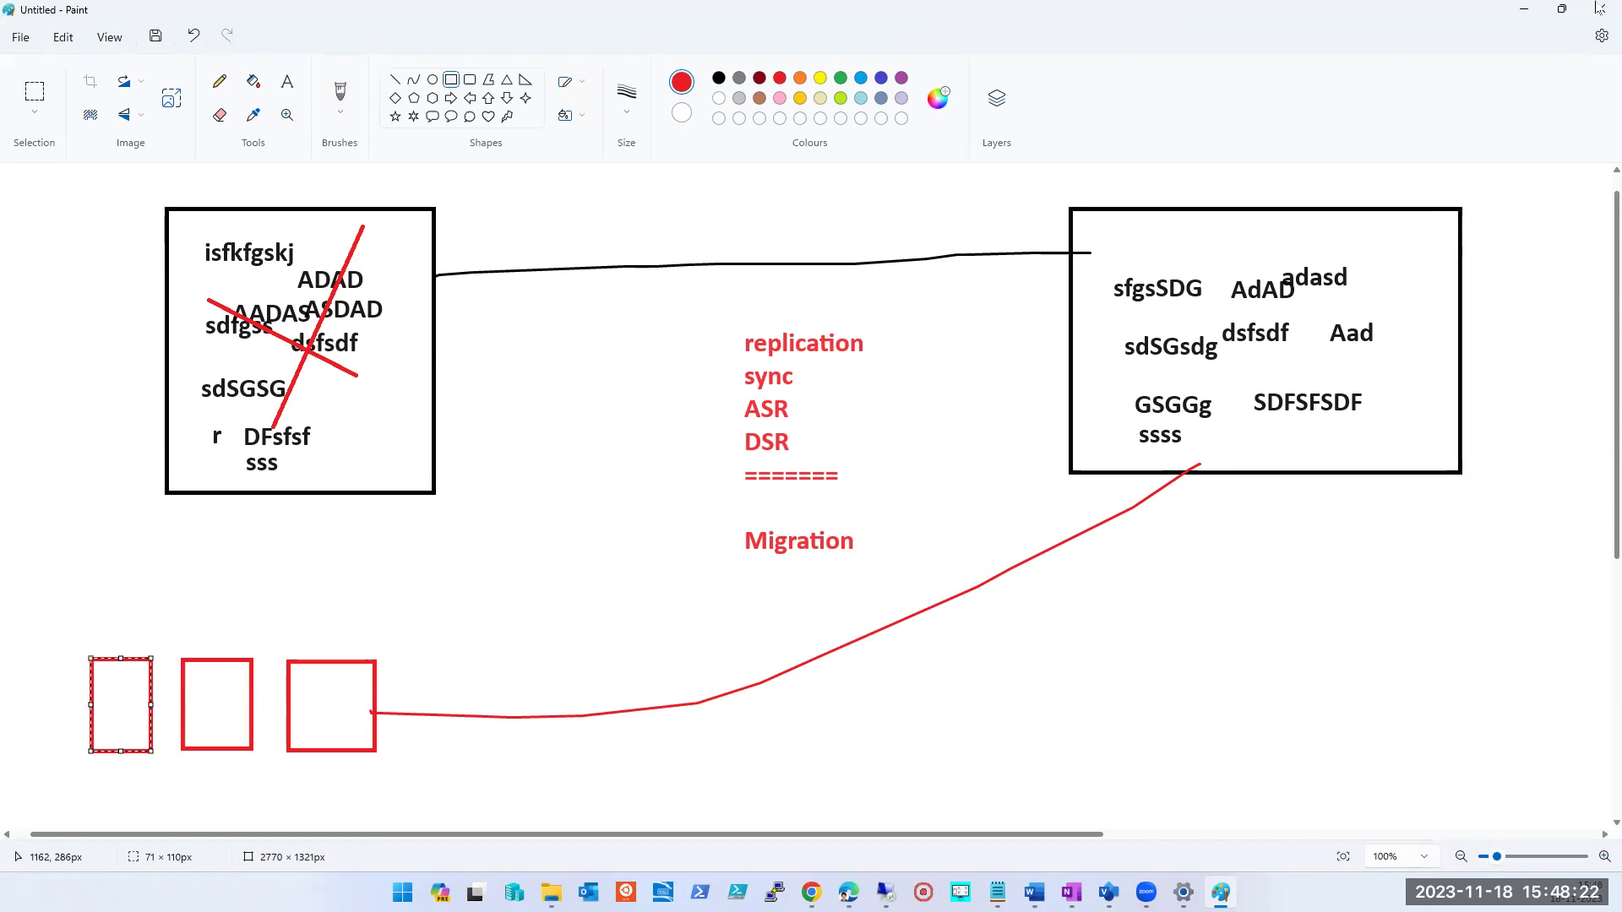
# Review the vault's redundancy options in the Azure portal, then return to Paint and deselect the leftmost red rectangle
pyautogui.click(1523, 9)
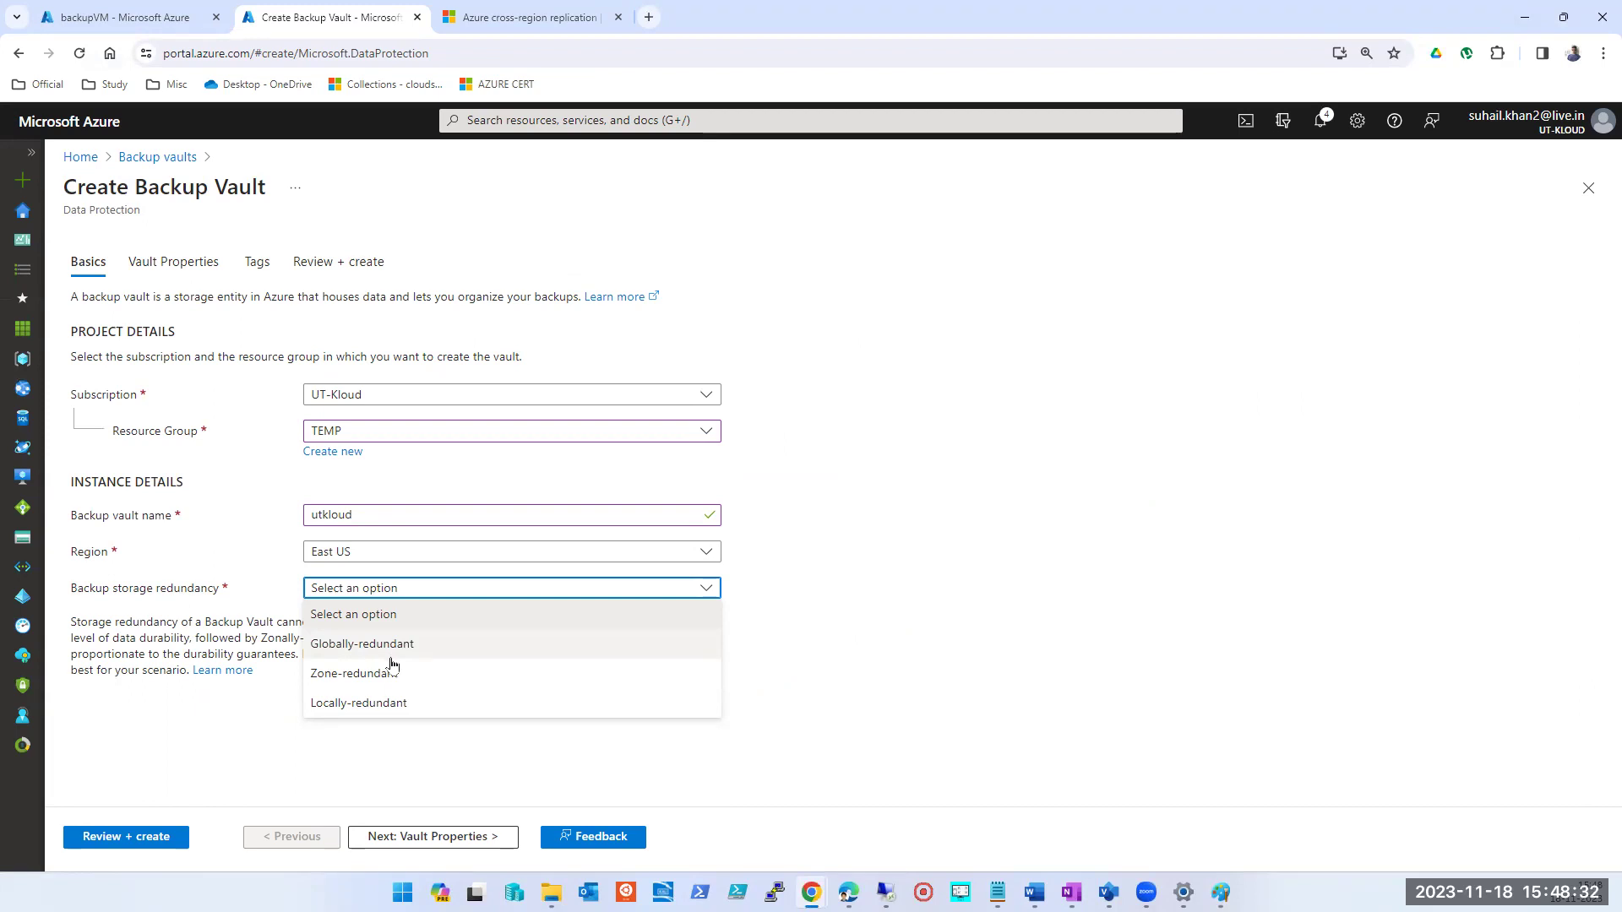
pyautogui.click(1221, 893)
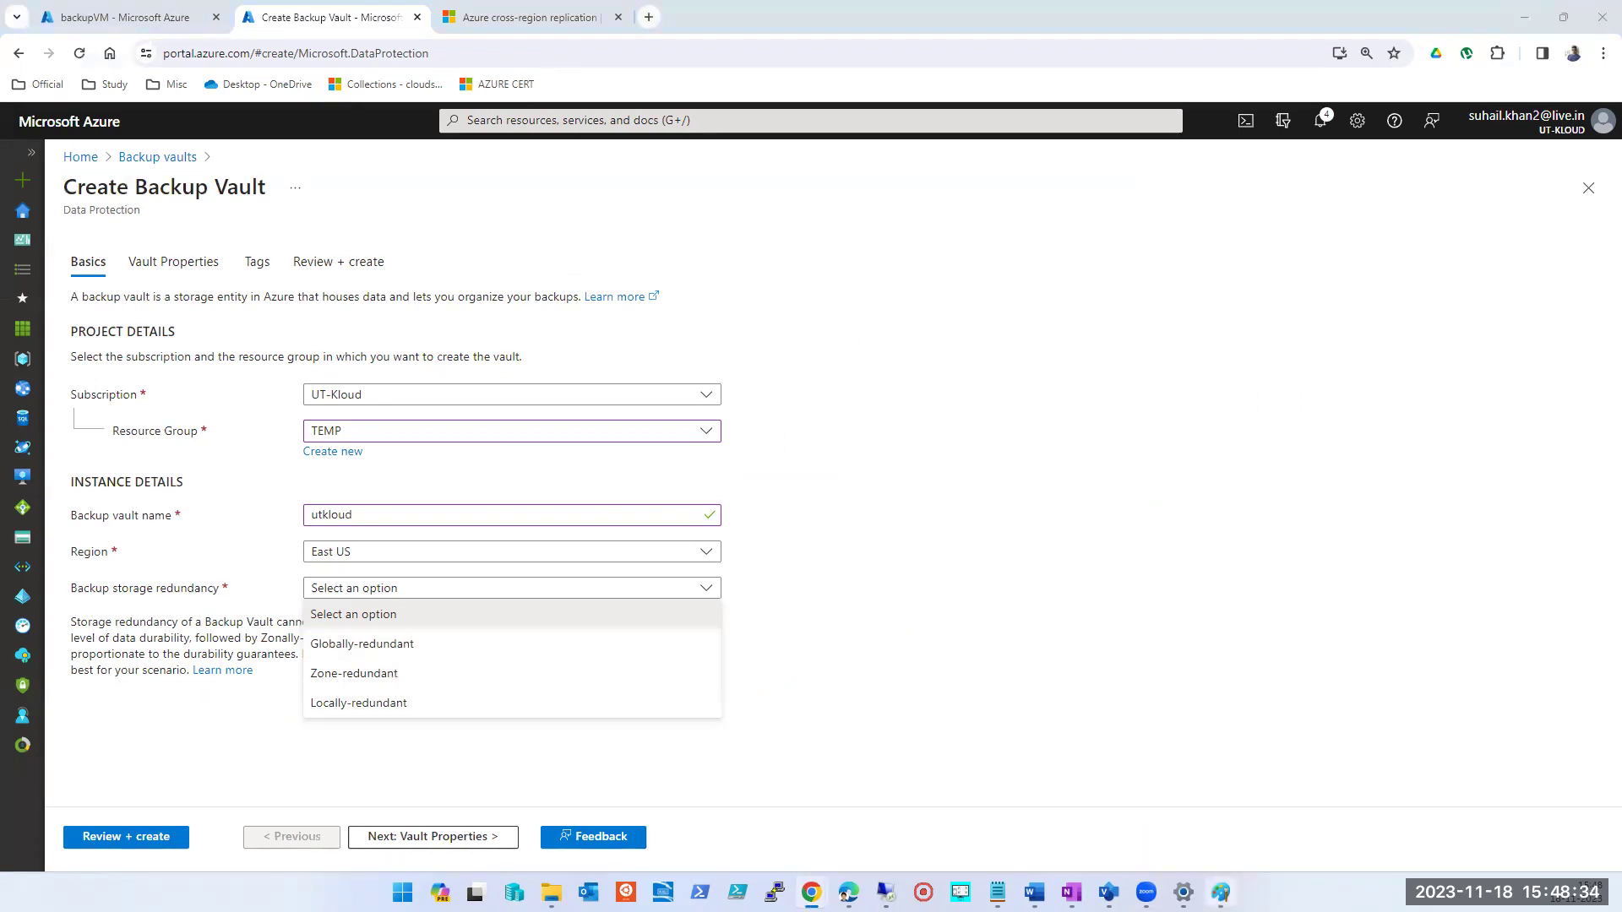
pyautogui.click(501, 792)
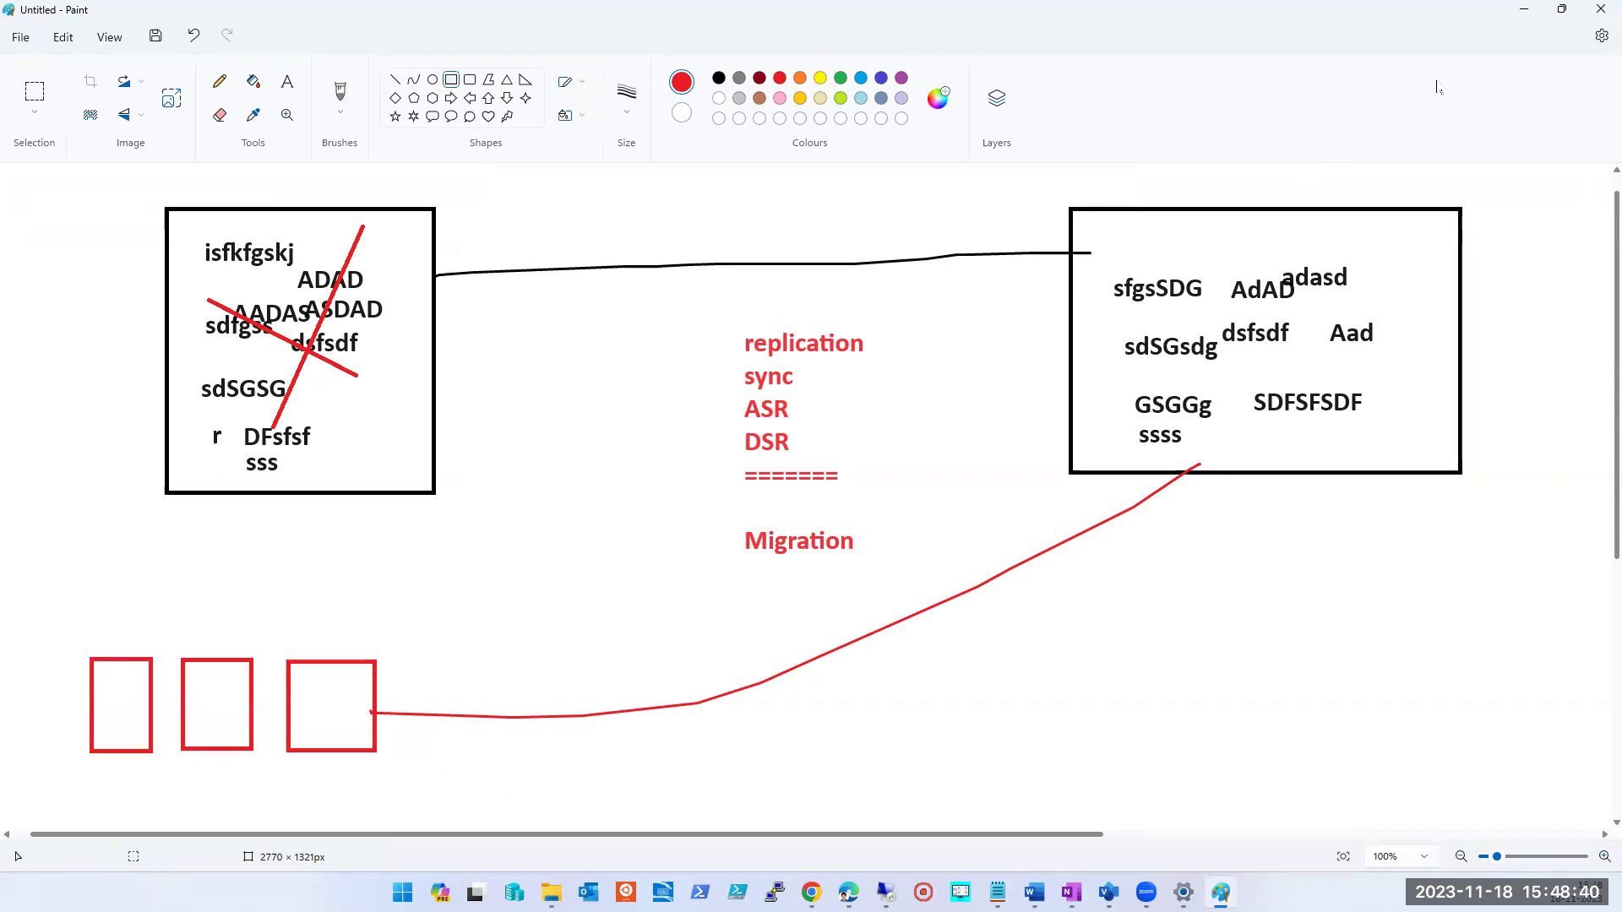
# Return to the Azure portal, set the backup storage redundancy to Locally-redundant and continue to the vault properties
pyautogui.click(1524, 10)
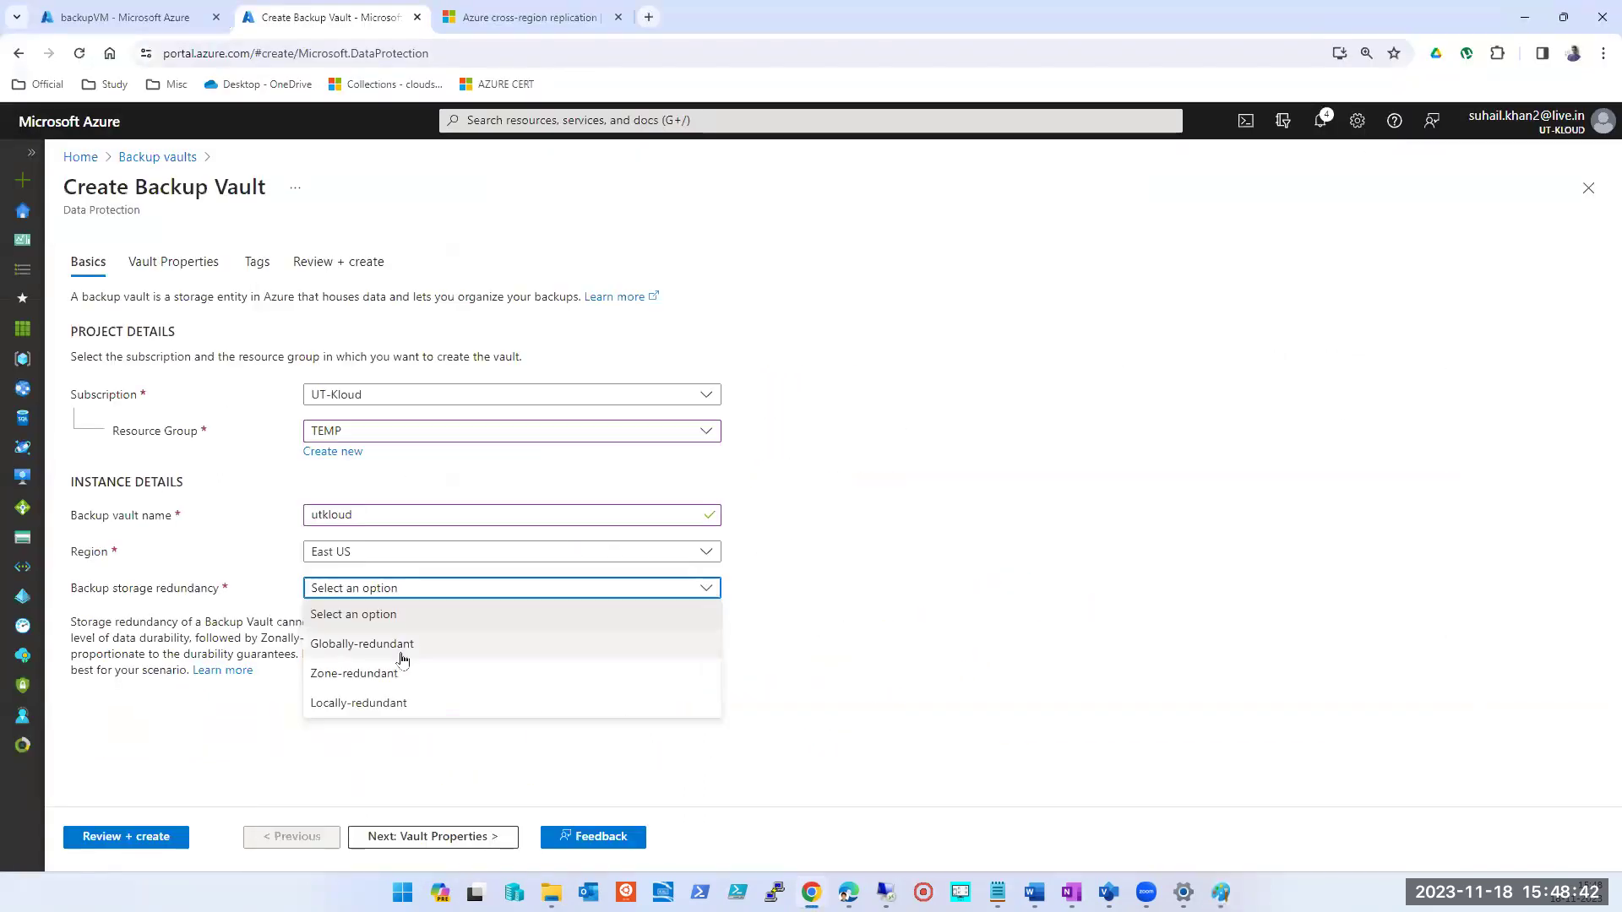
pyautogui.click(394, 706)
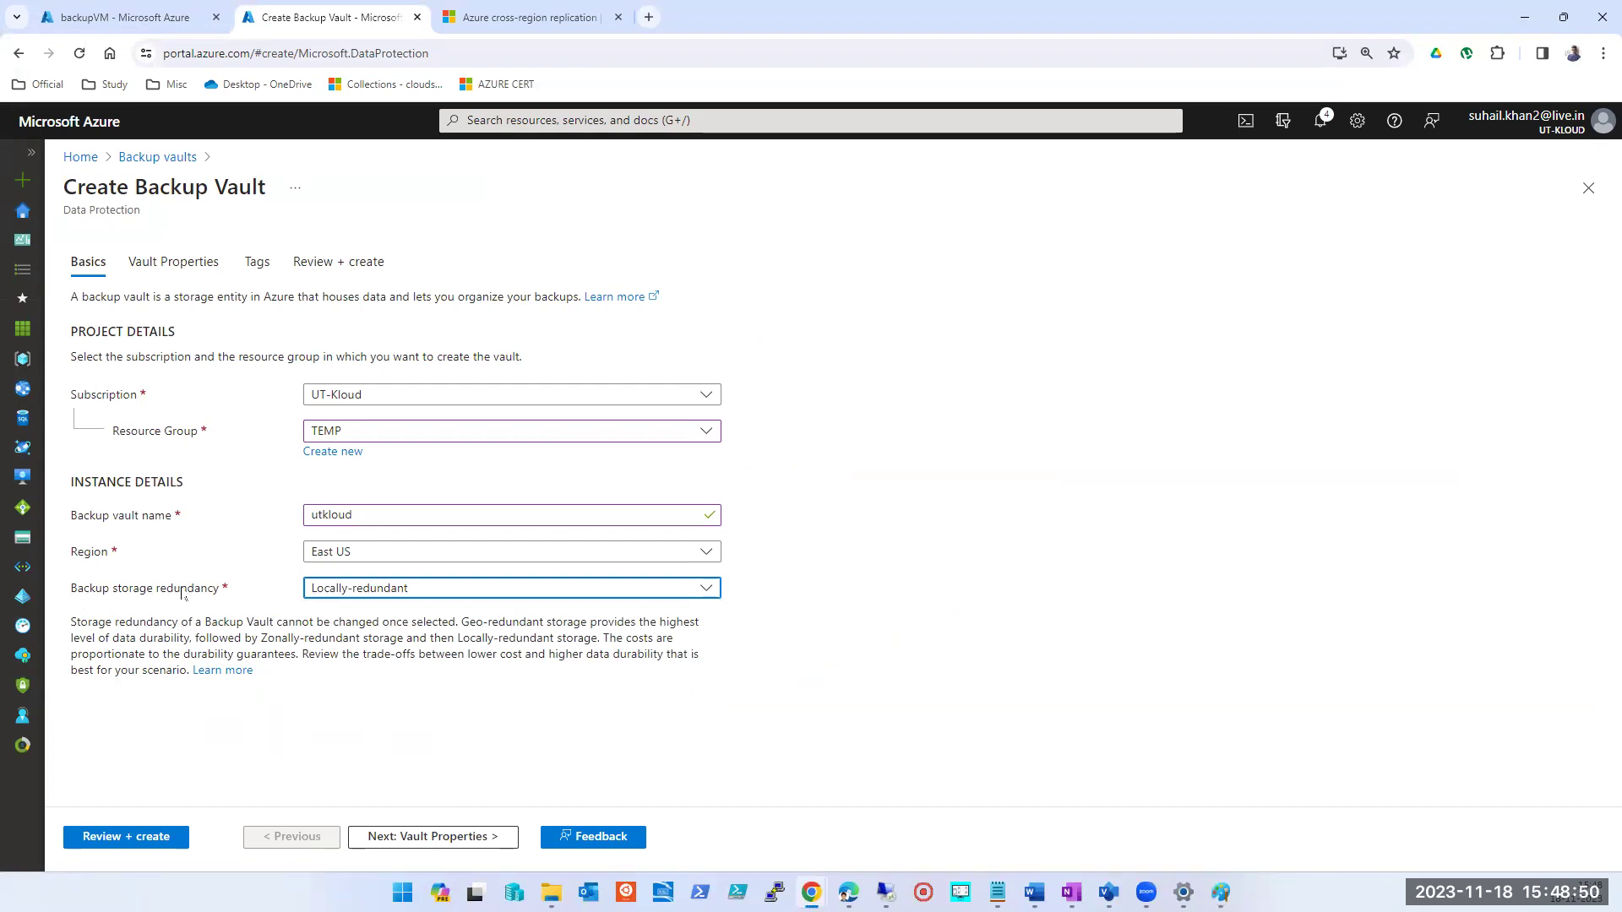
pyautogui.click(463, 837)
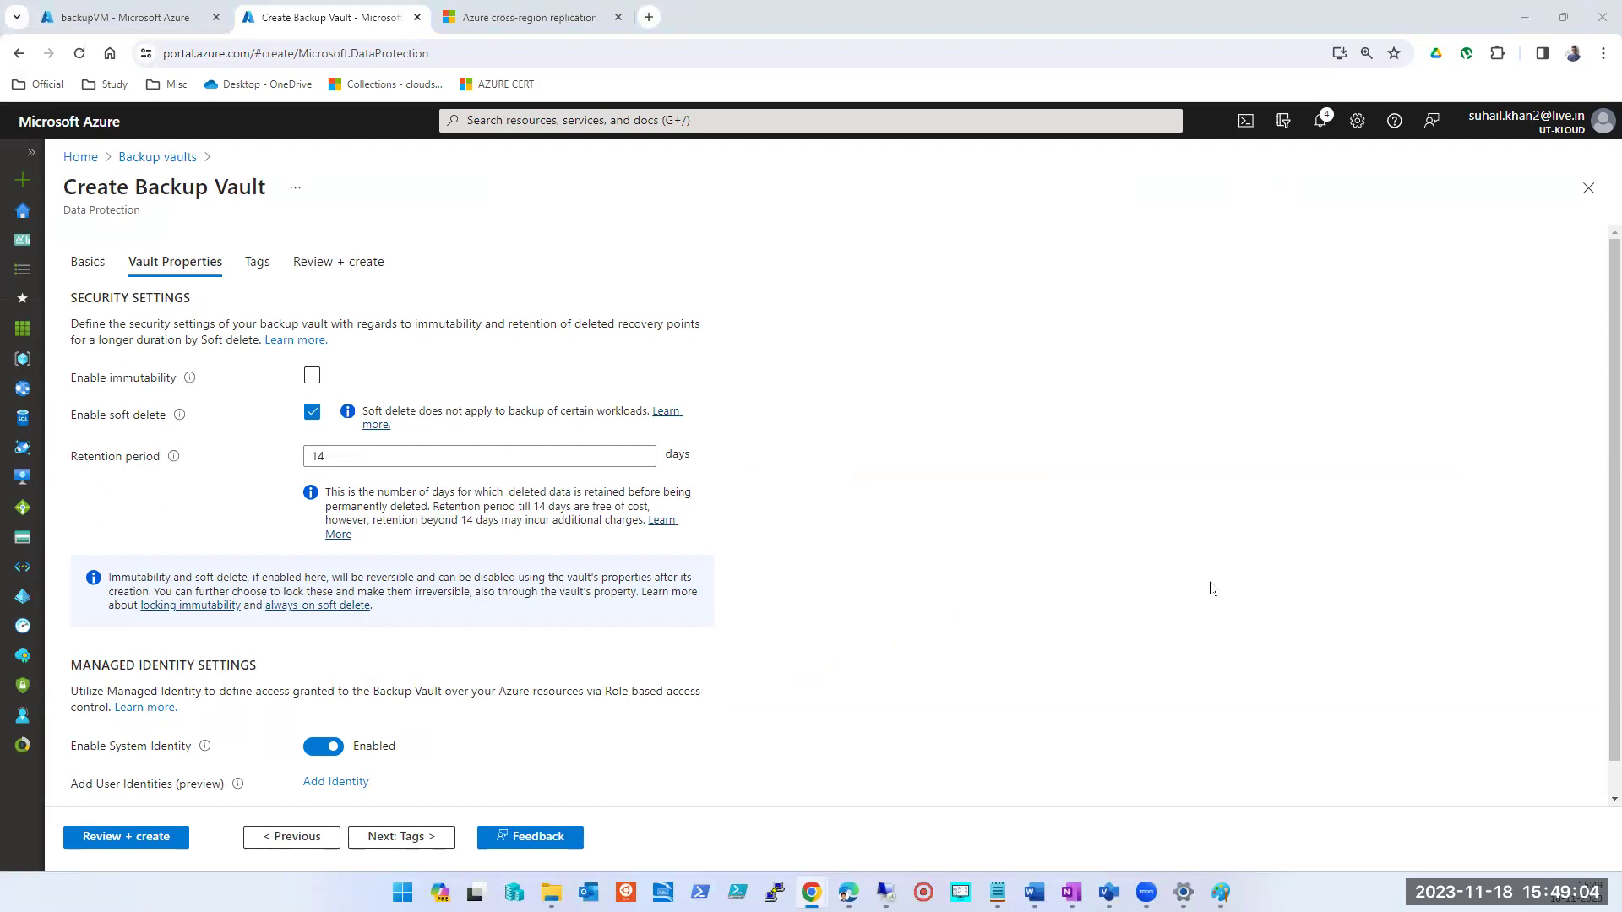
# Try to set the soft-delete retention period to 1 day
pyautogui.scroll(-1, 1212, 465)
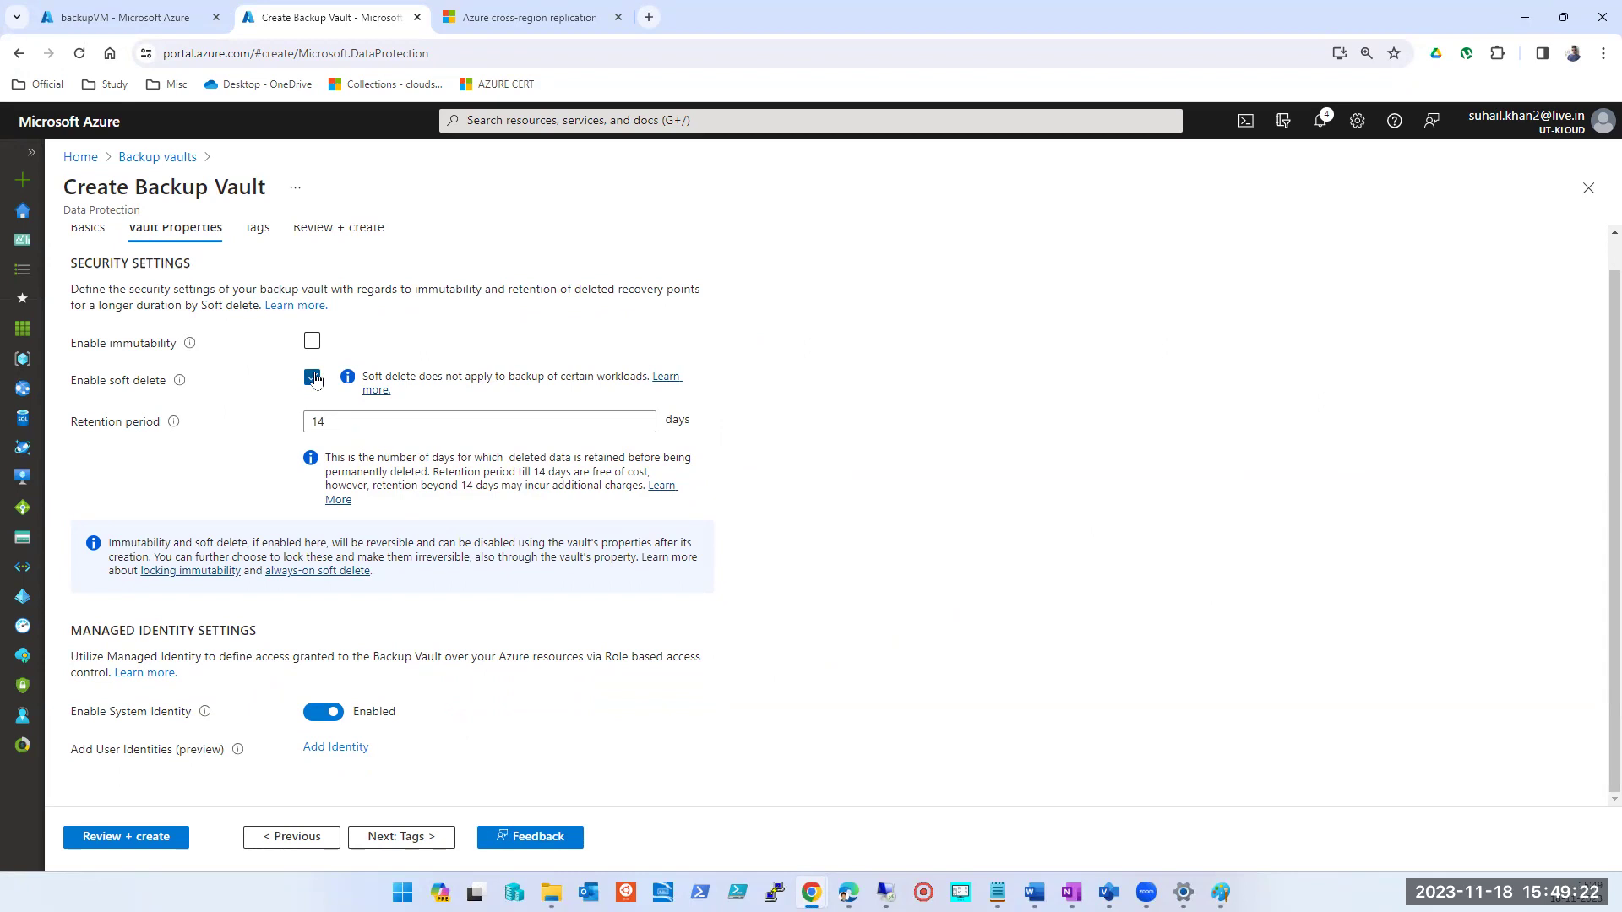
pyautogui.doubleClick(327, 422)
pyautogui.write('1')
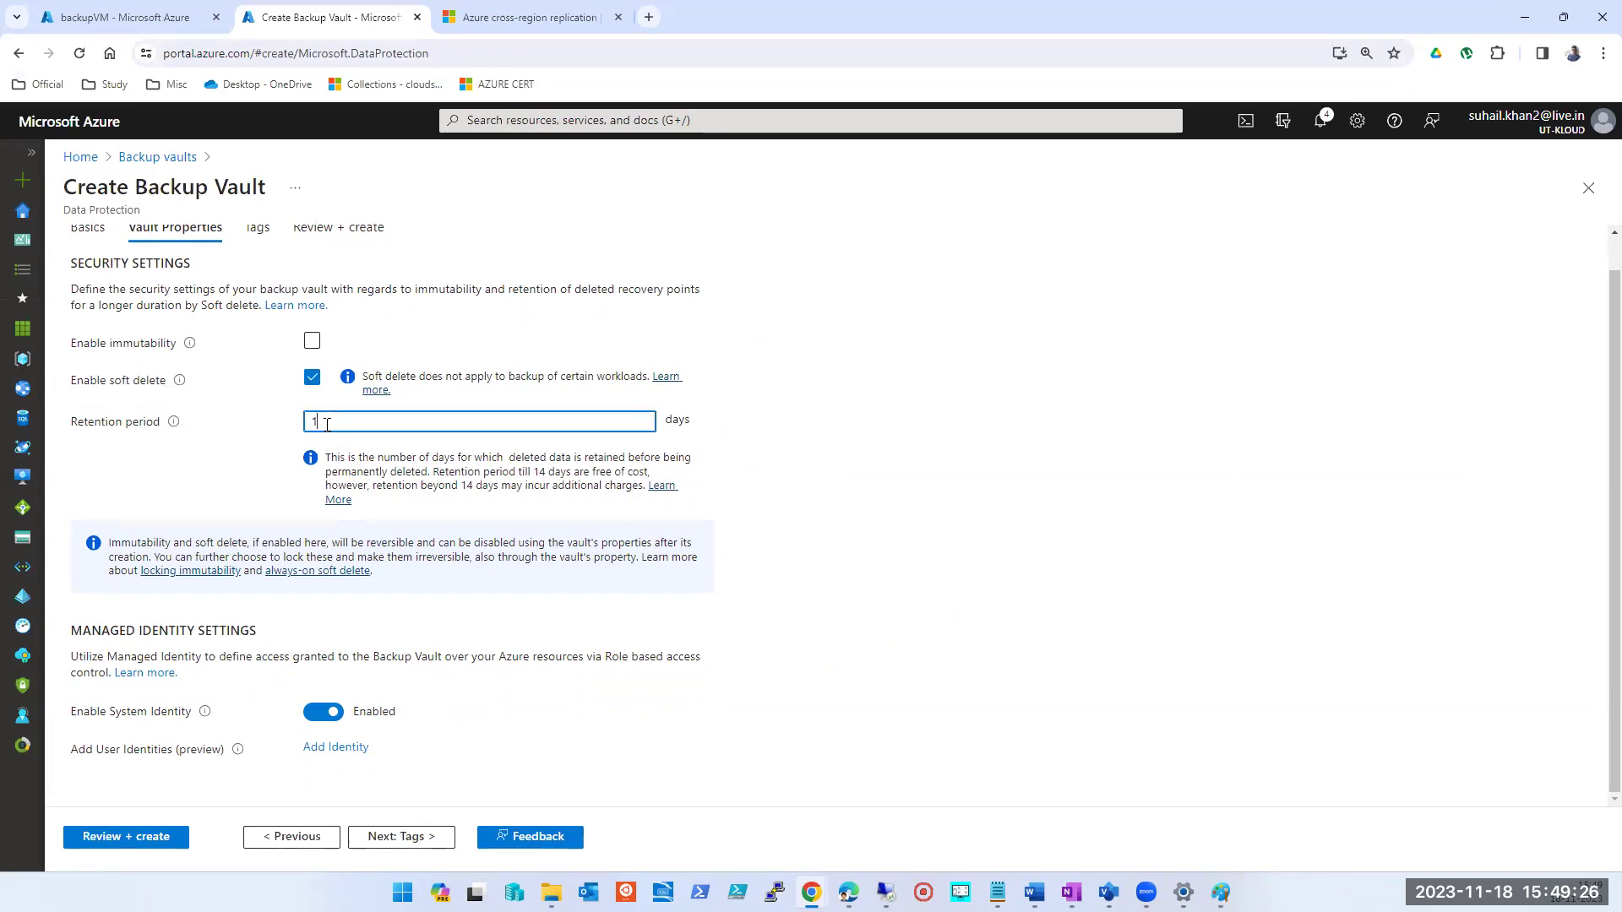
pyautogui.click(373, 419)
pyautogui.doubleClick(333, 416)
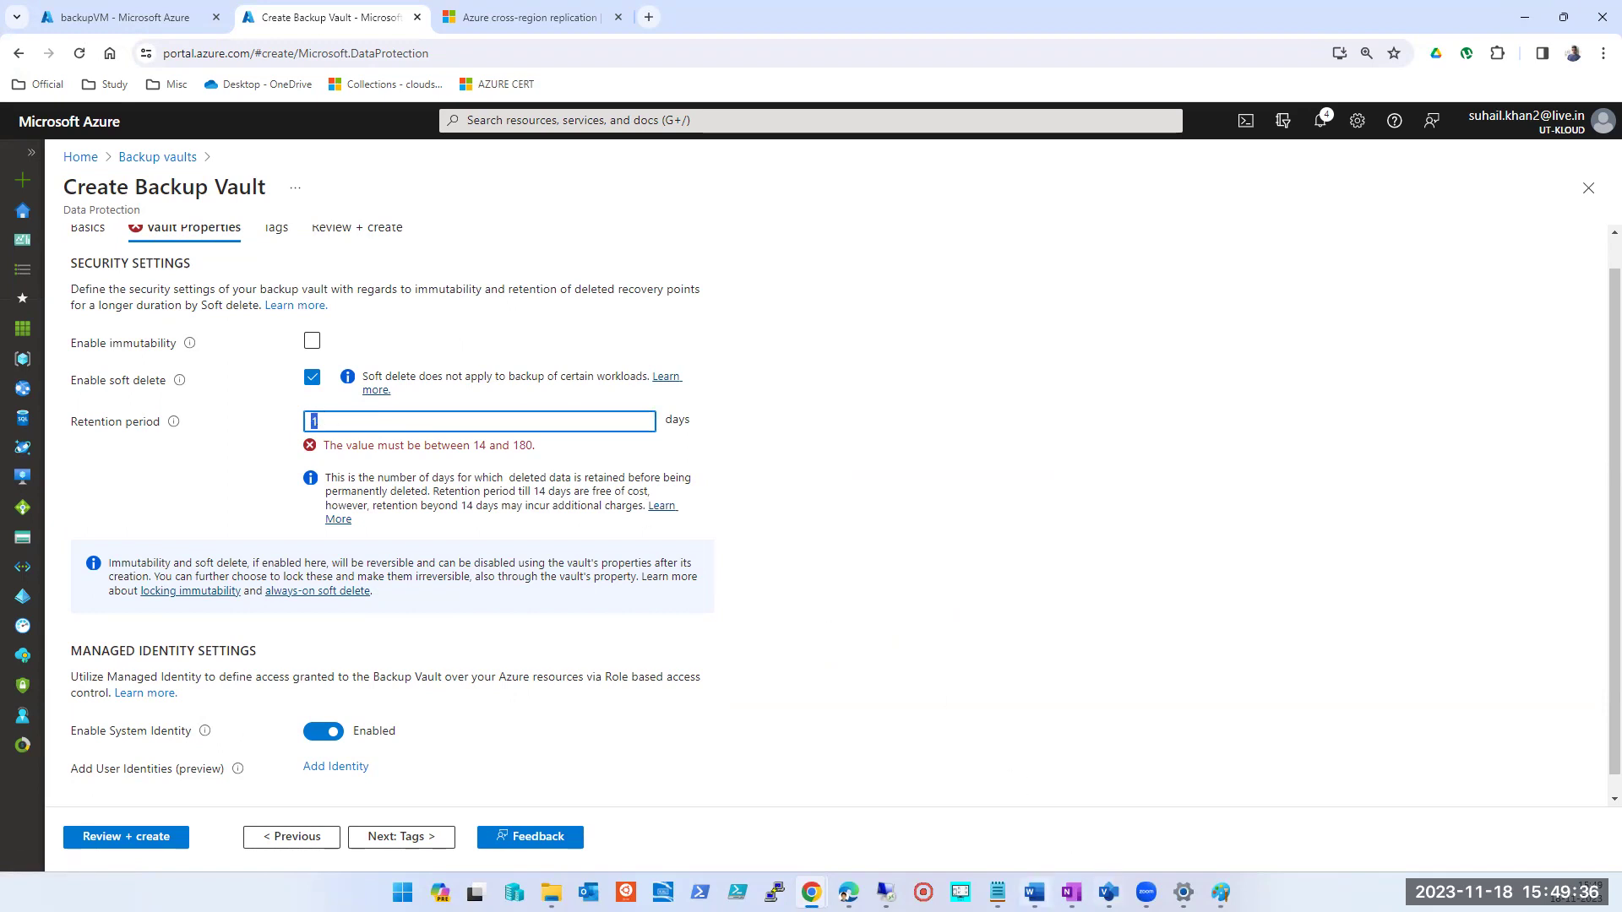
# Glance at the Paint sketch, return to the Azure portal and set the soft-delete retention period to 14 days
pyautogui.click(1221, 892)
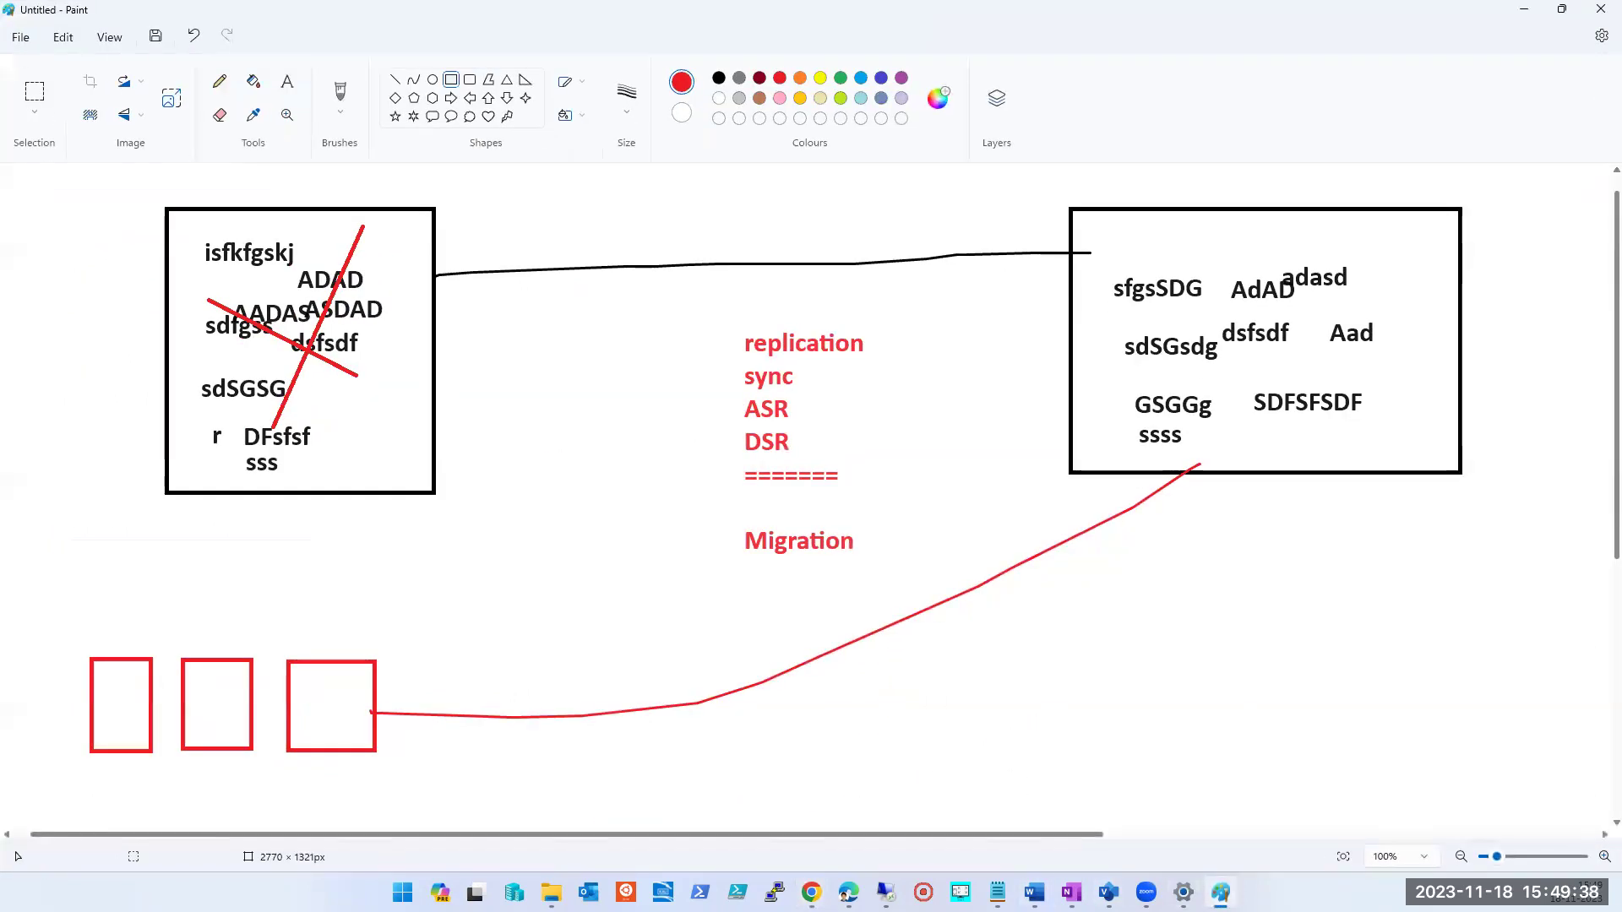
pyautogui.click(1220, 892)
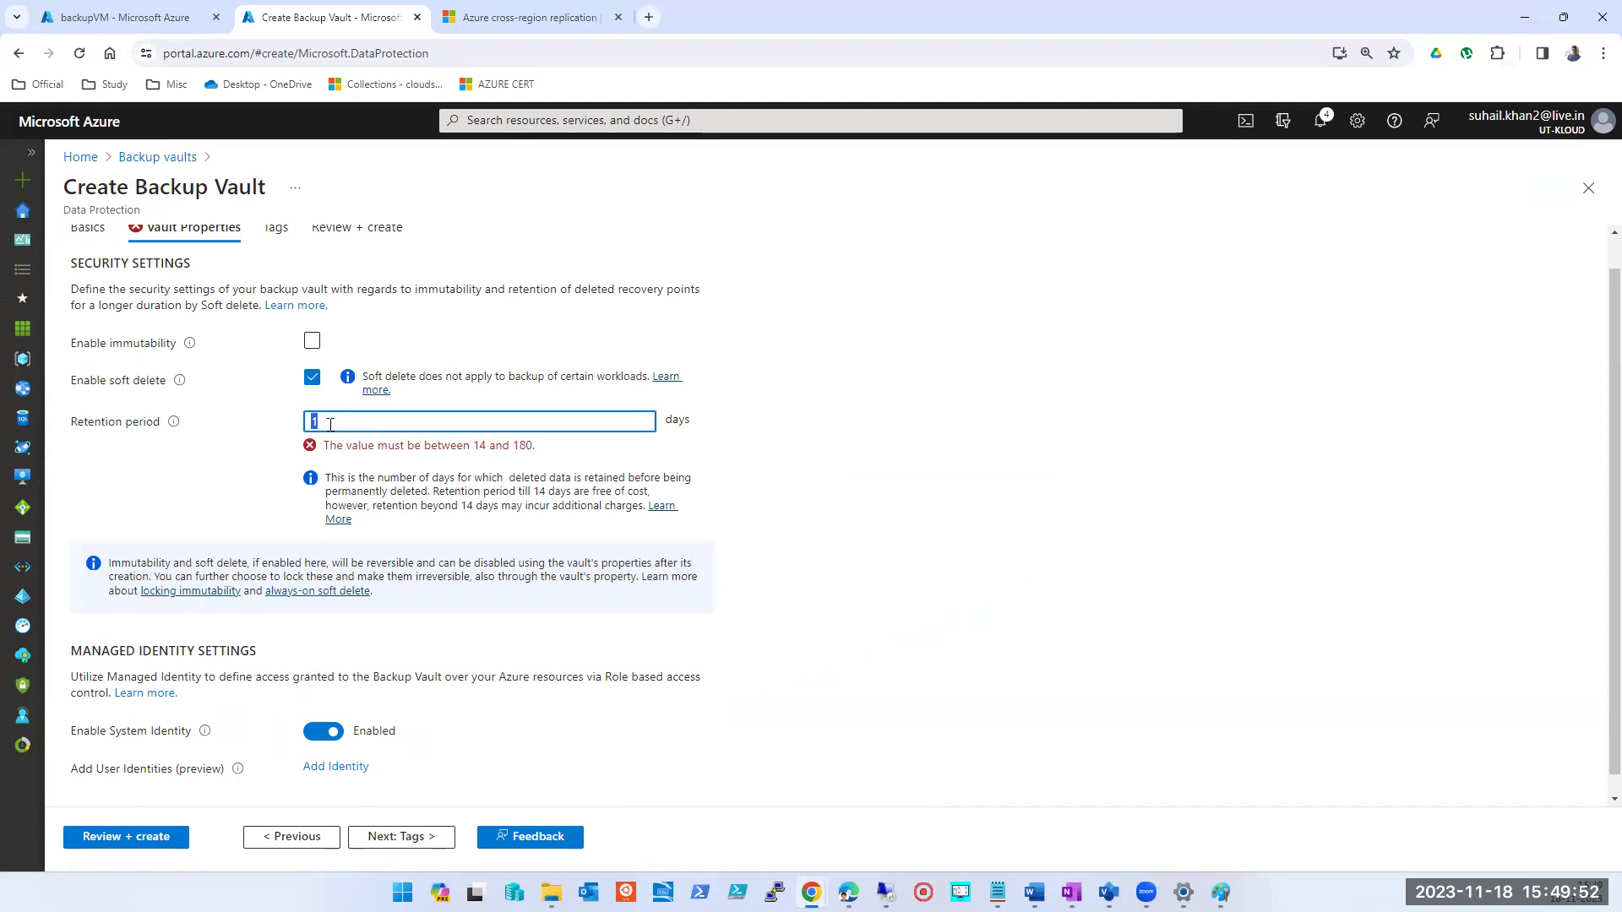
pyautogui.write('14')
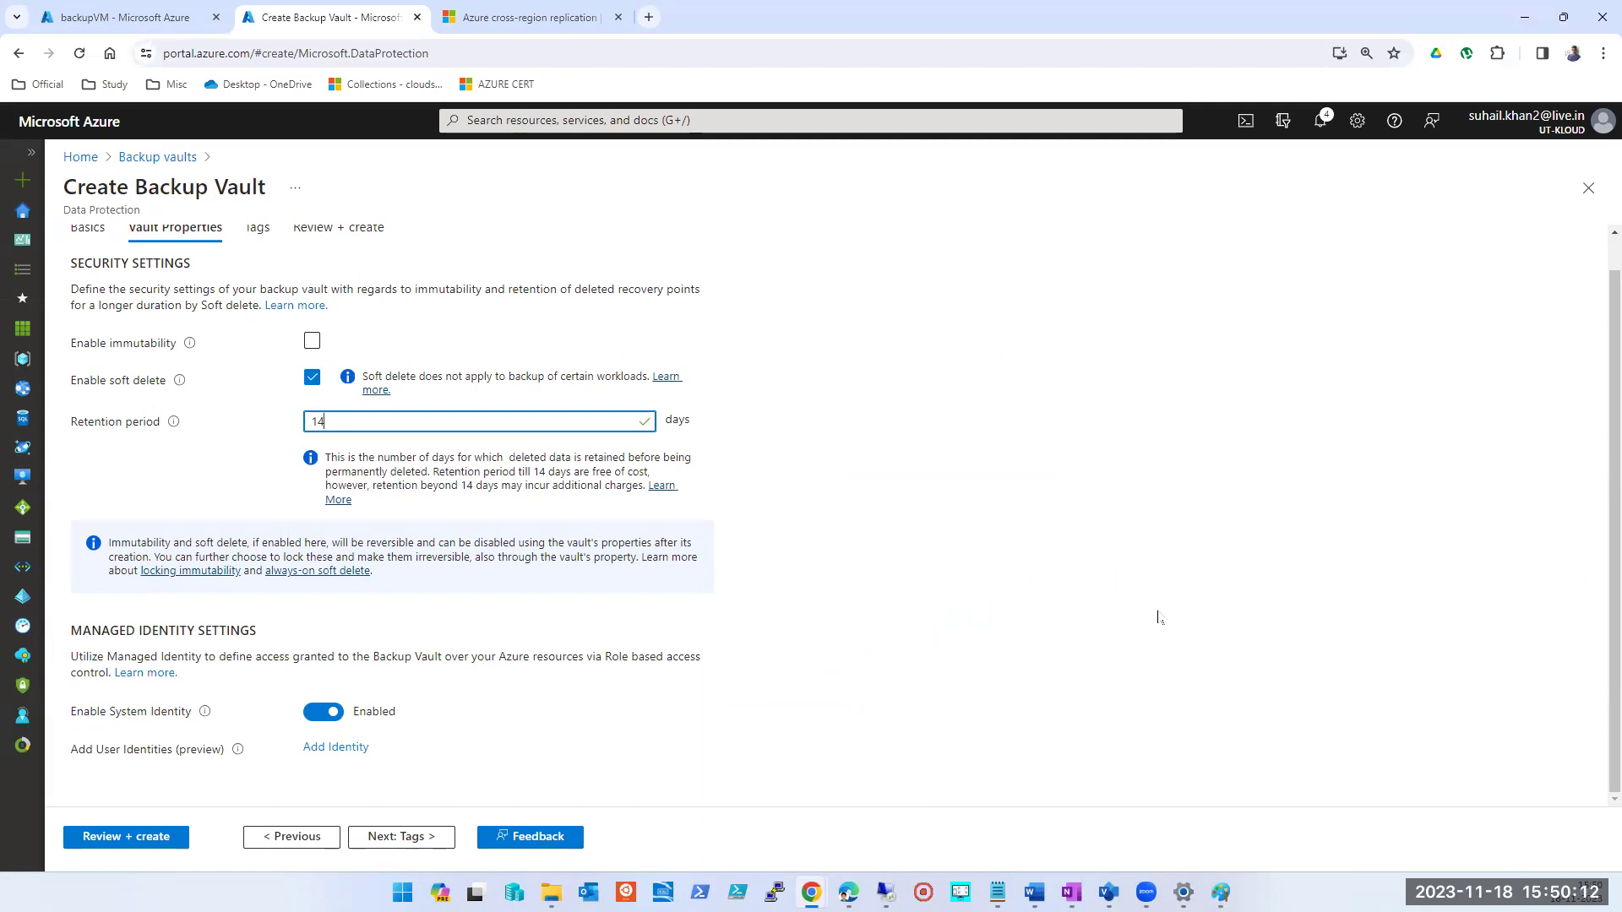
# Disable soft delete and enable it again, and look over the managed identity settings
pyautogui.click(311, 377)
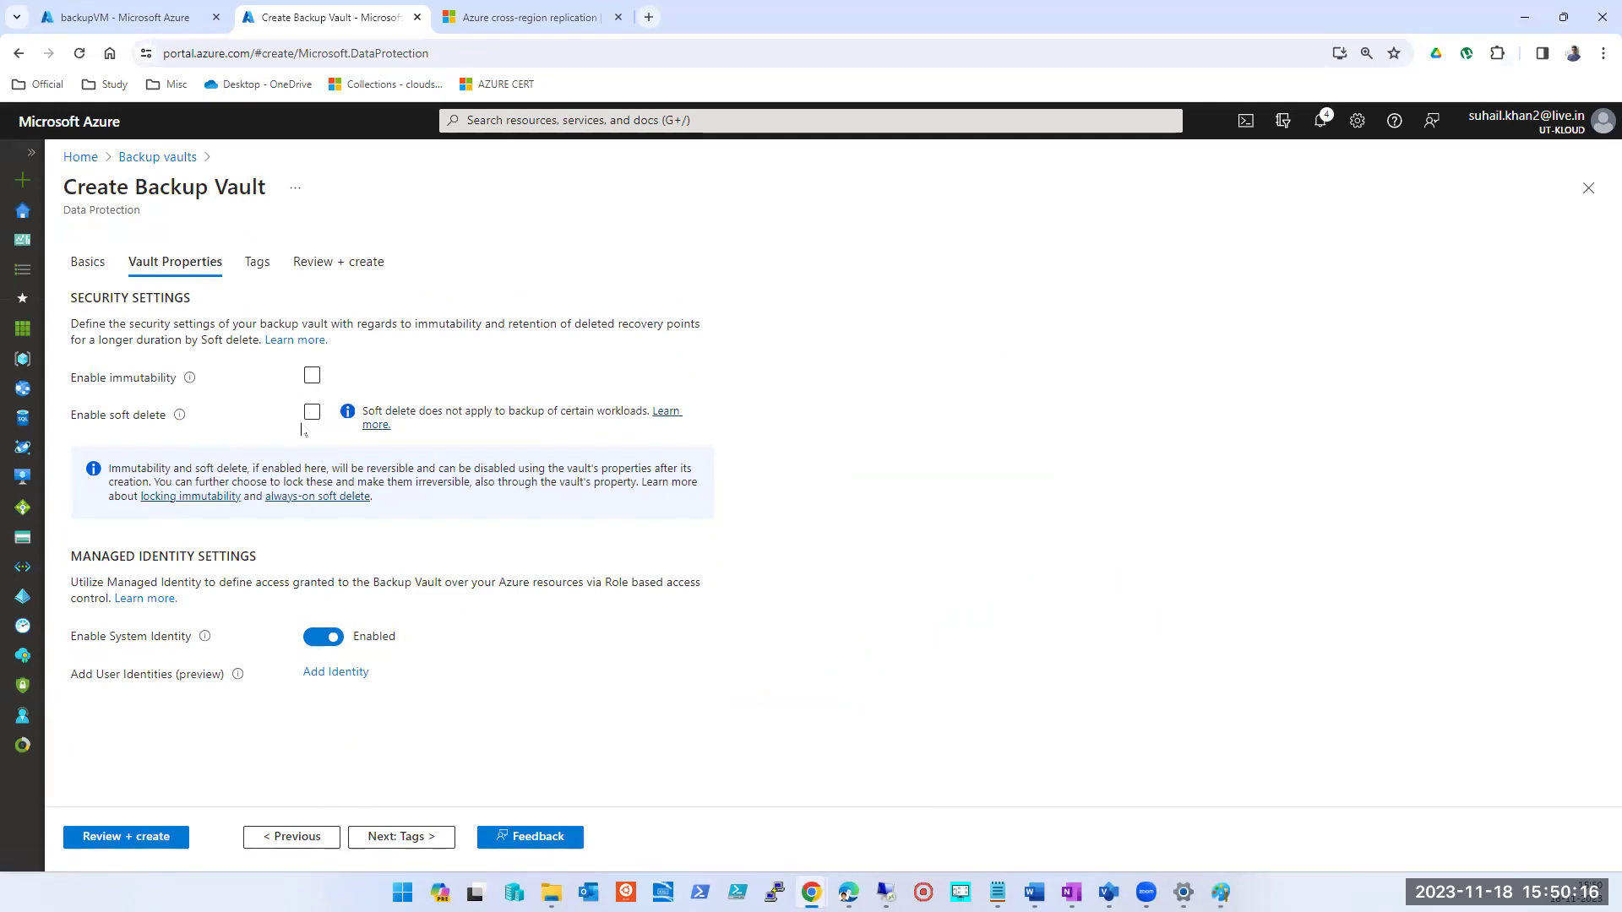
pyautogui.click(311, 411)
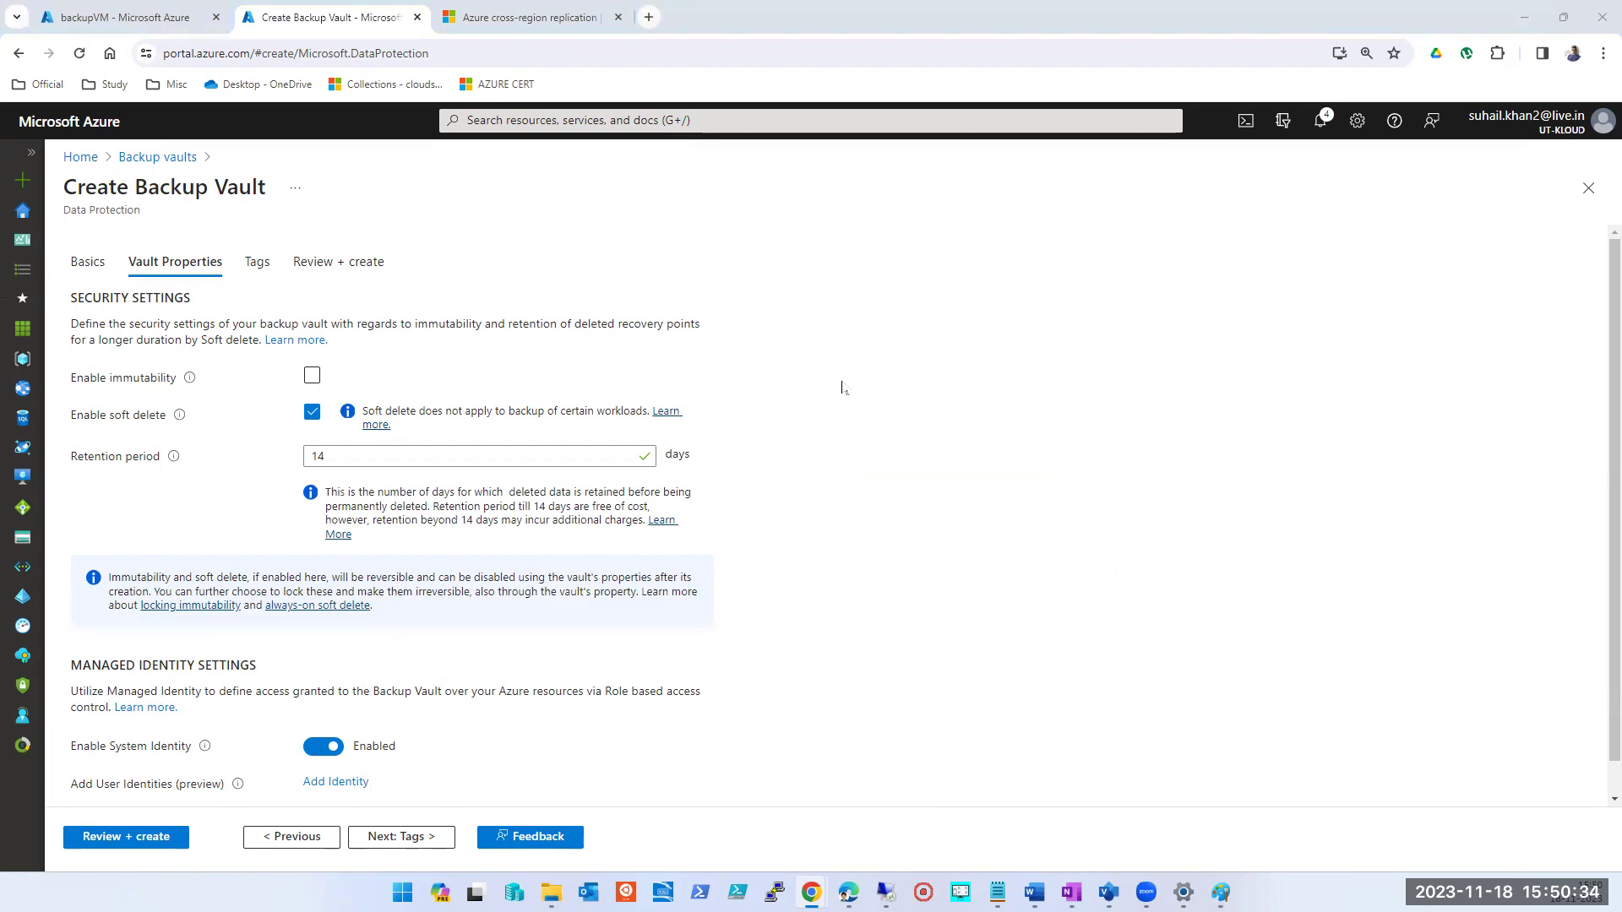
pyautogui.scroll(-1, 813, 456)
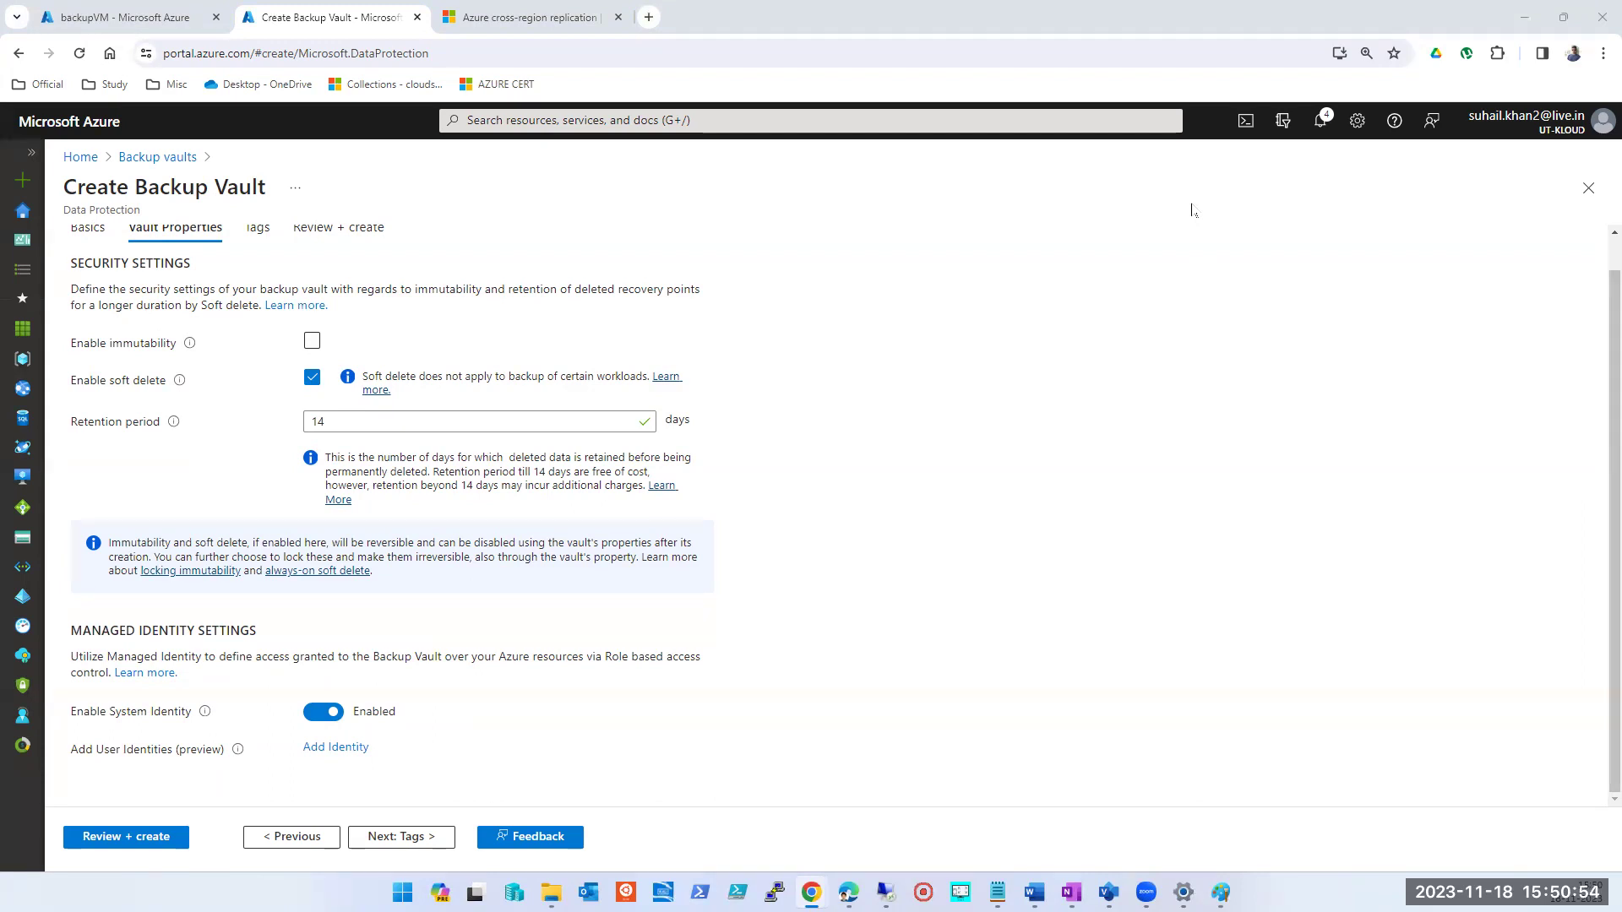
pyautogui.tripleClick(226, 182)
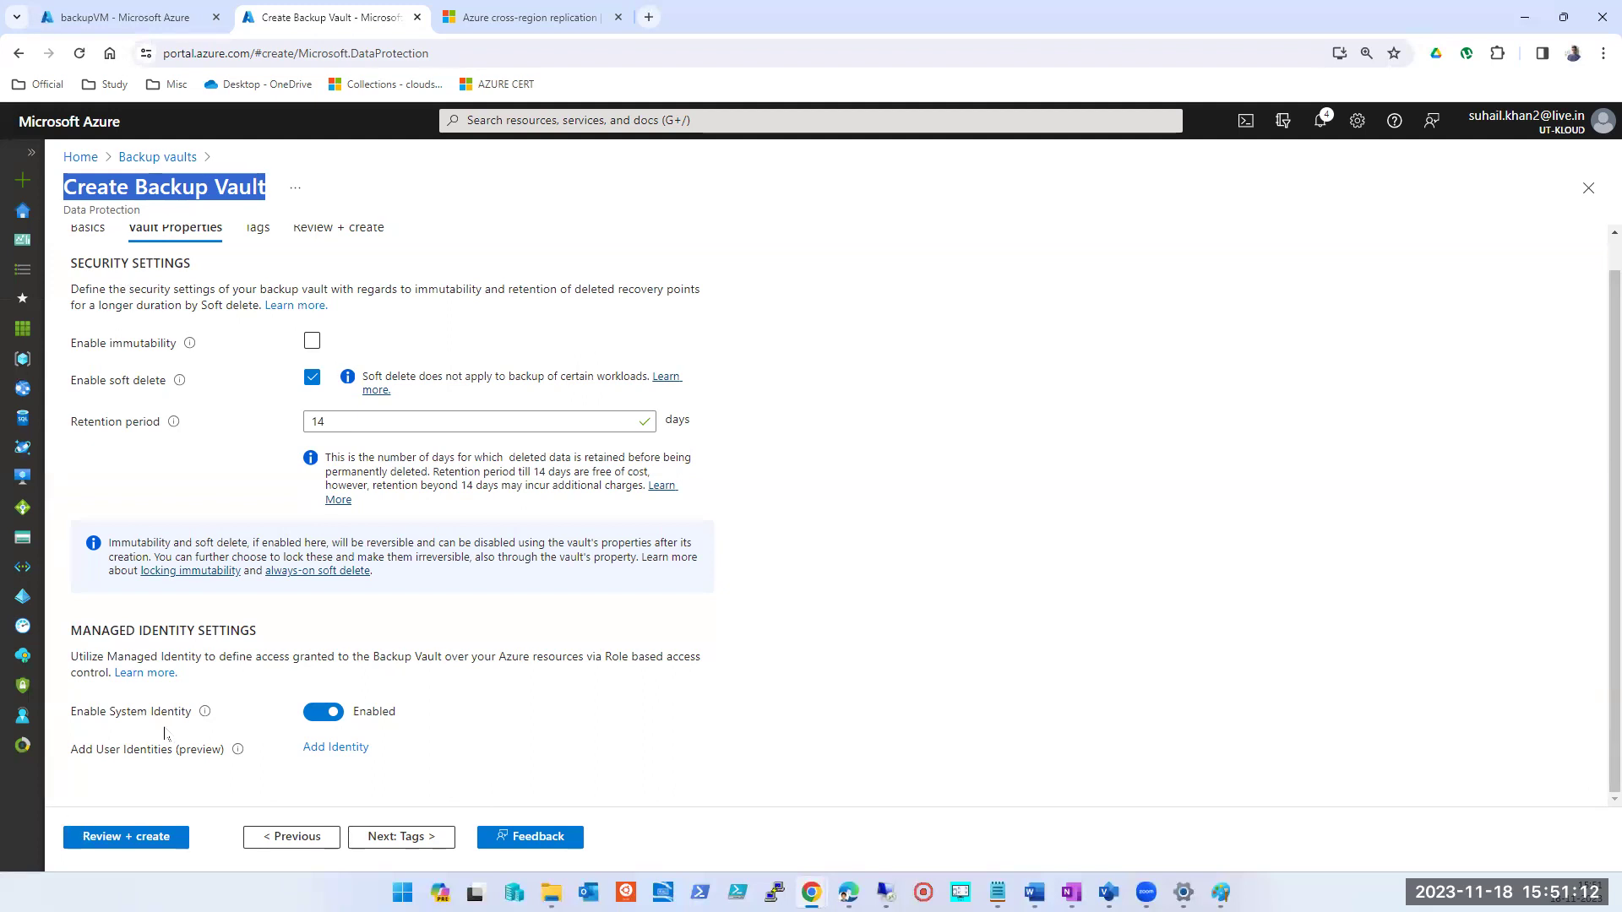
pyautogui.click(1190, 726)
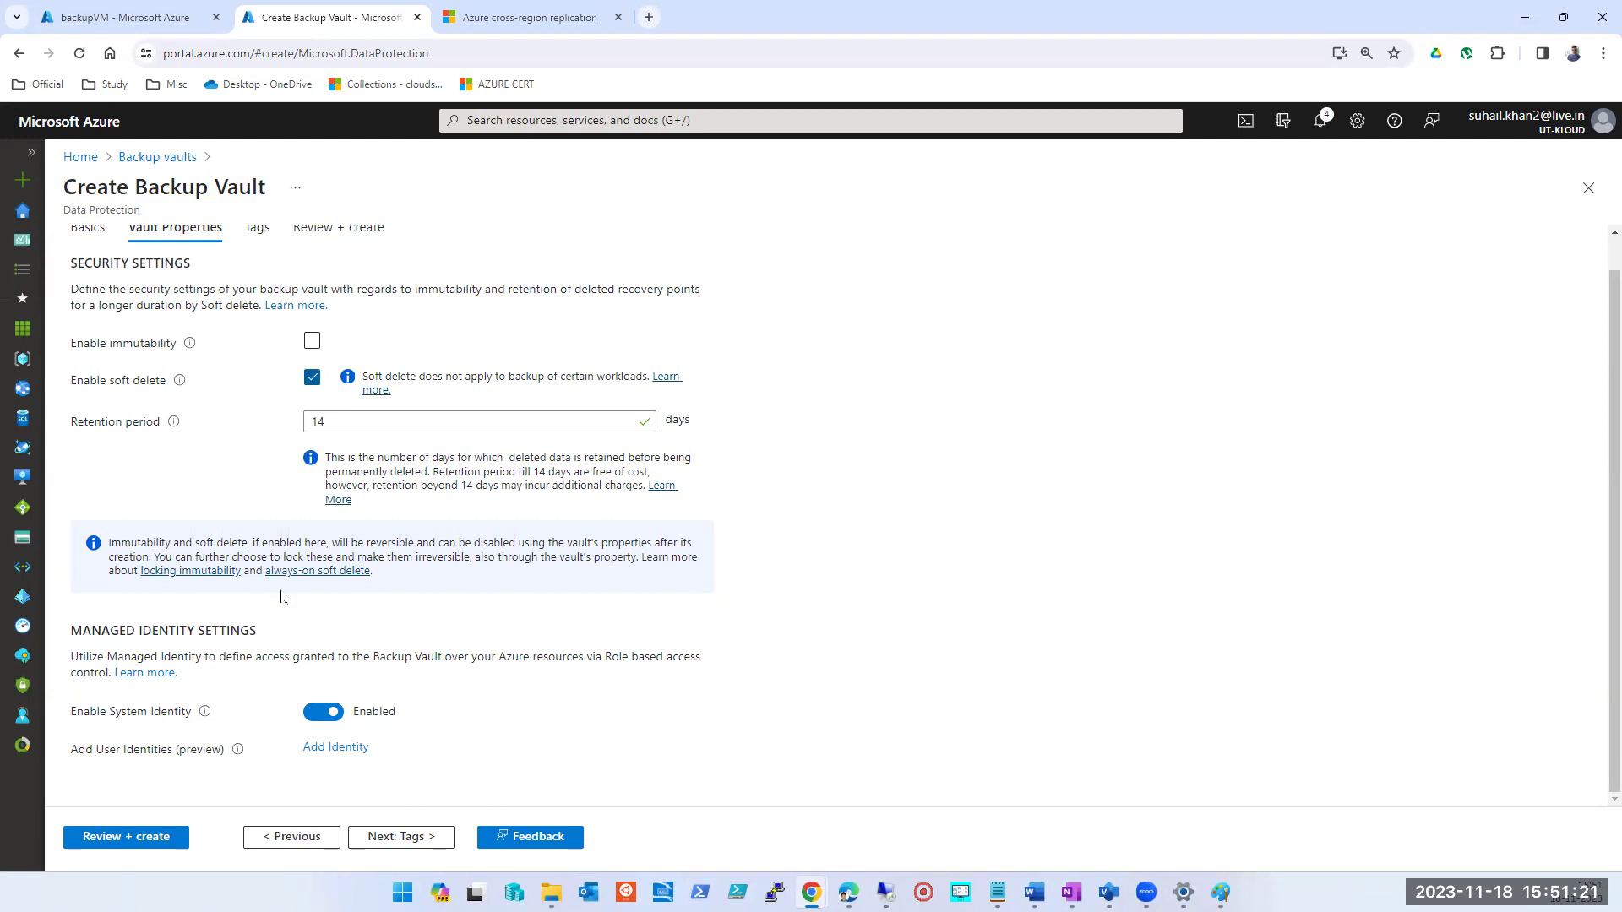
# Leave the tags empty, proceed to the review page and create the backup vault
pyautogui.click(400, 836)
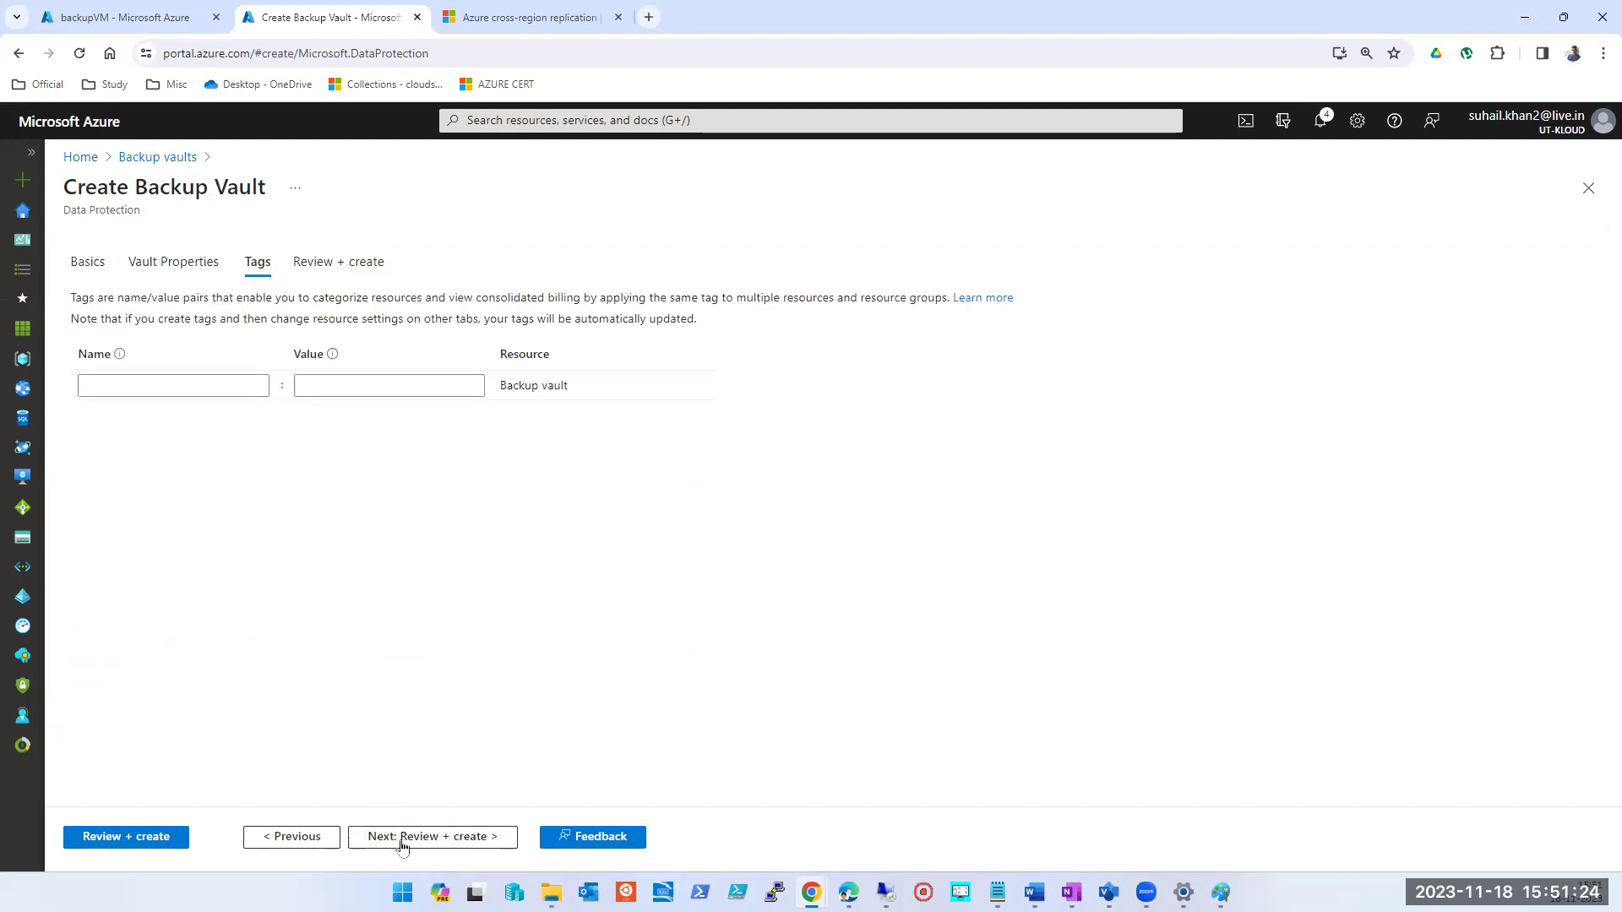
pyautogui.click(452, 836)
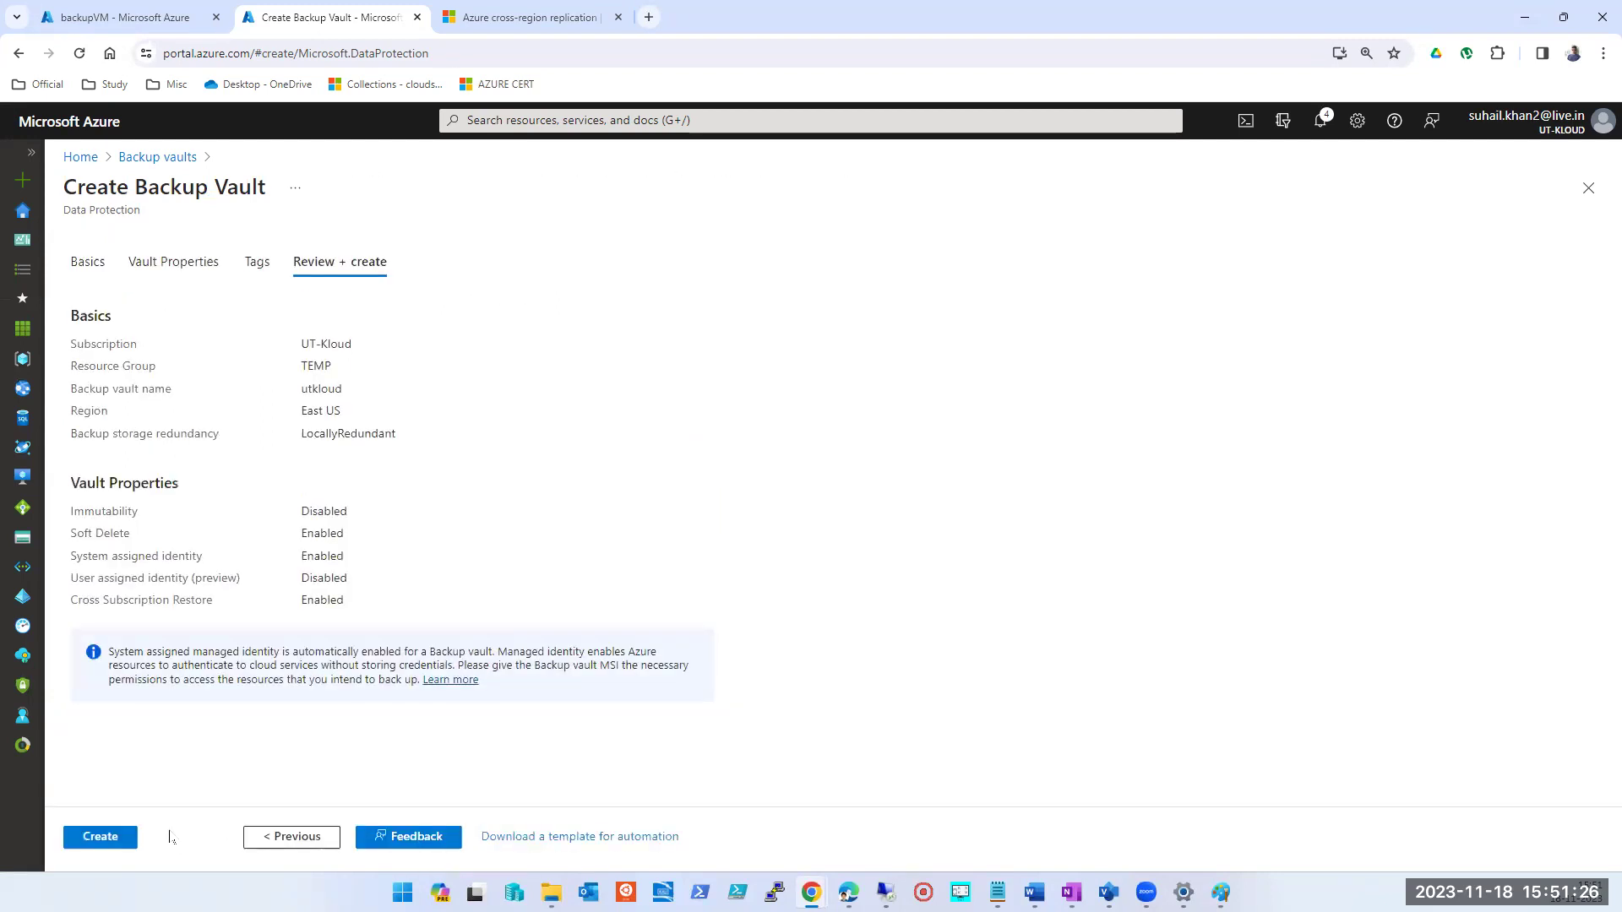
pyautogui.click(78, 839)
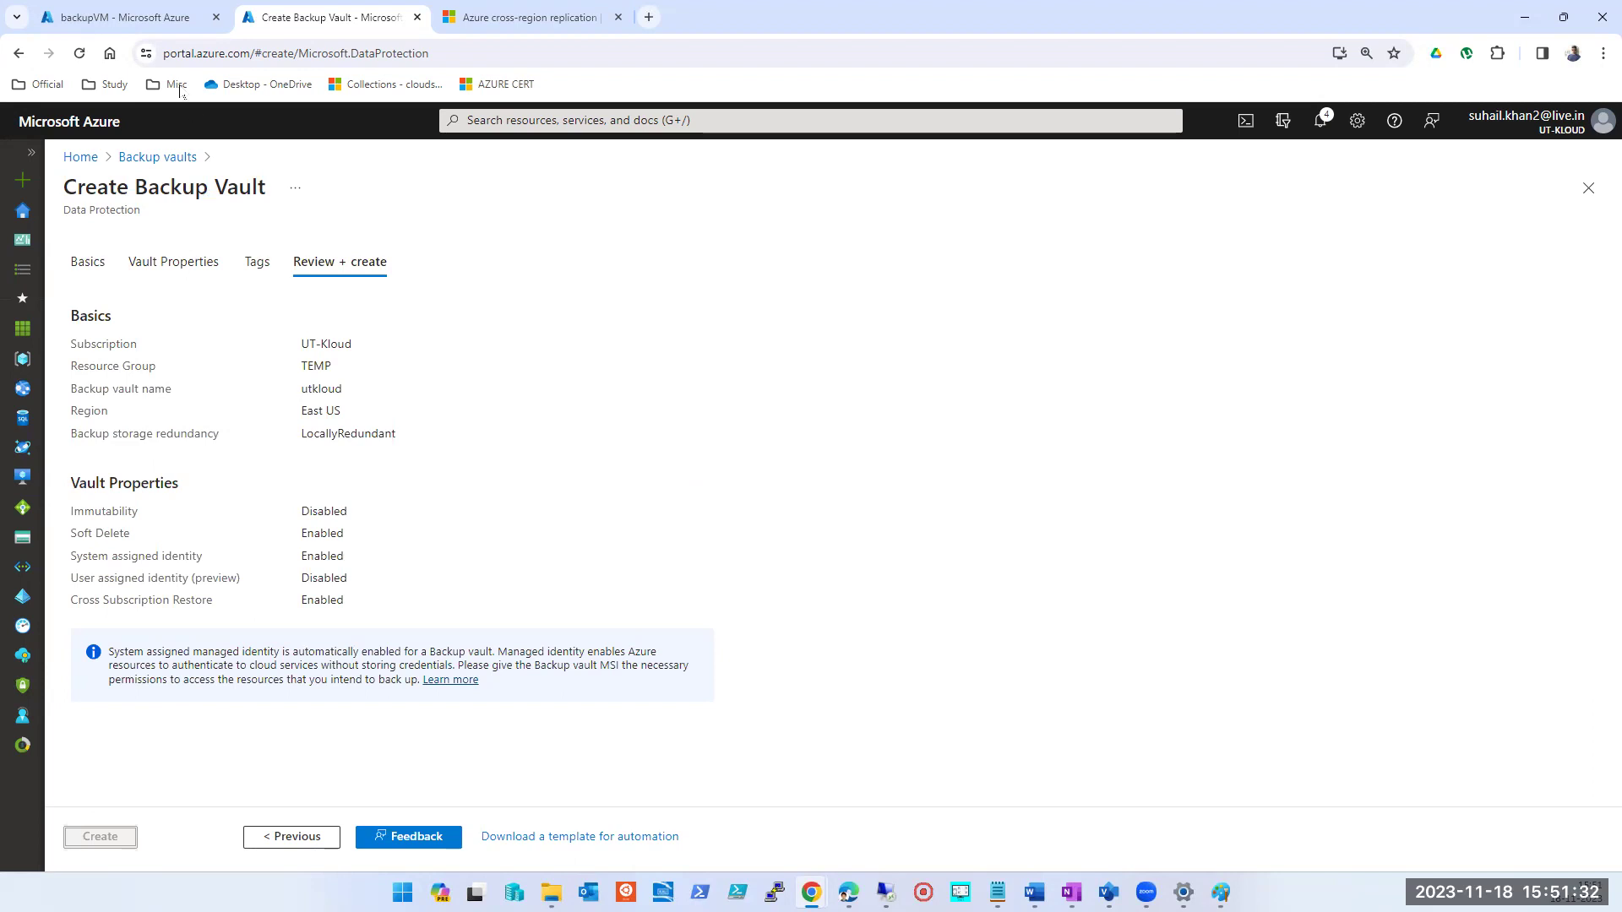
# Check the vault deployment's progress and display the backup page of backupVM
pyautogui.click(139, 19)
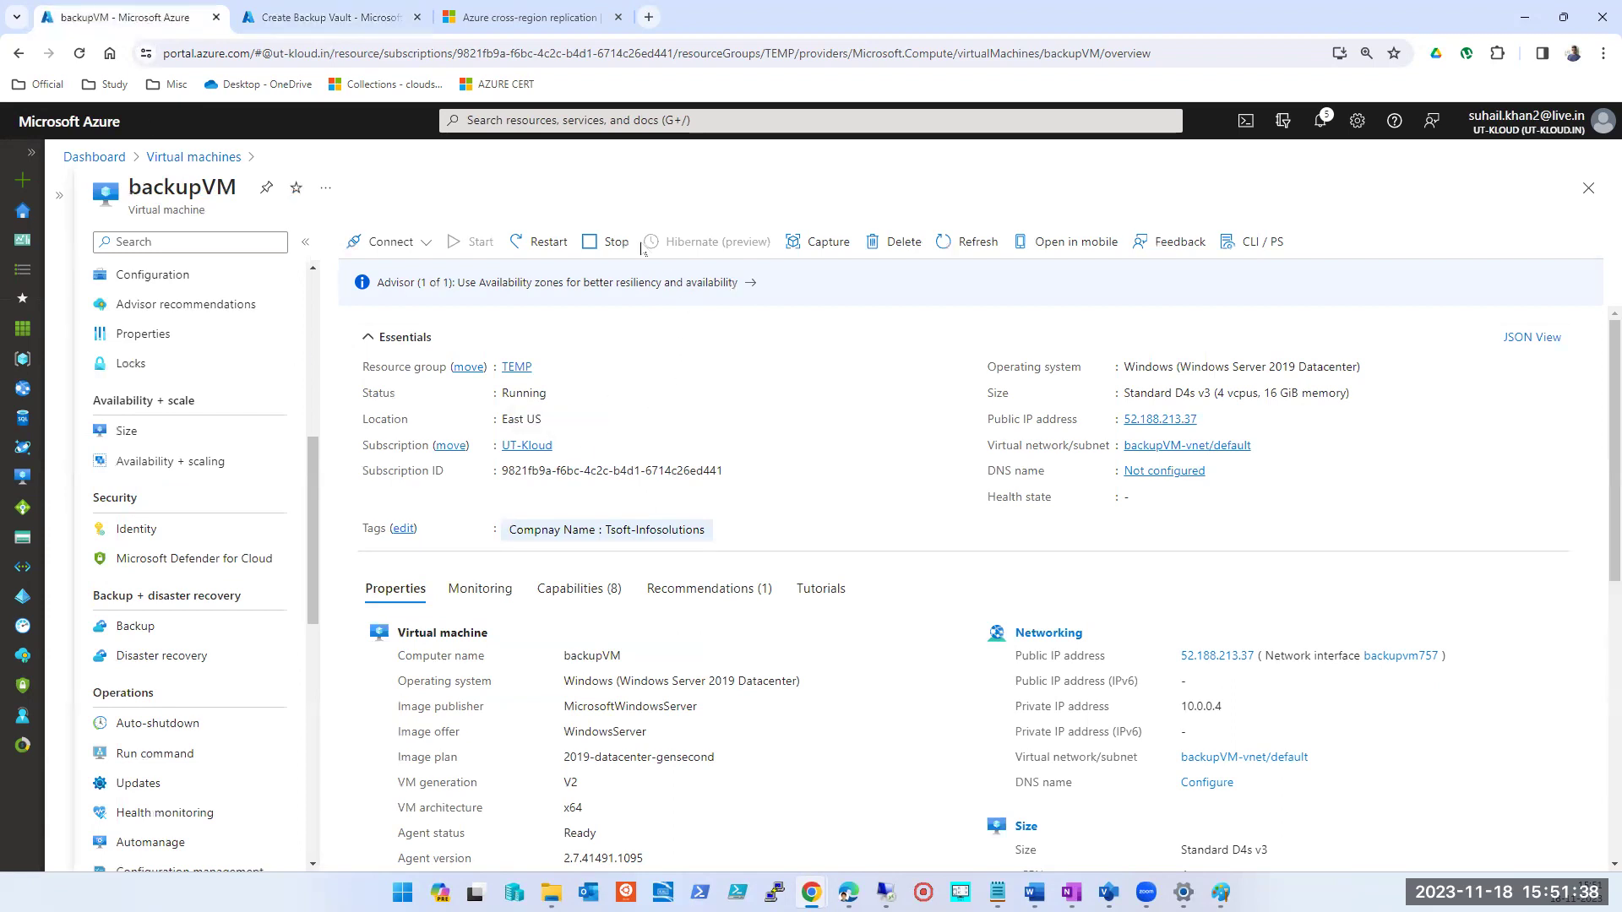
pyautogui.click(307, 25)
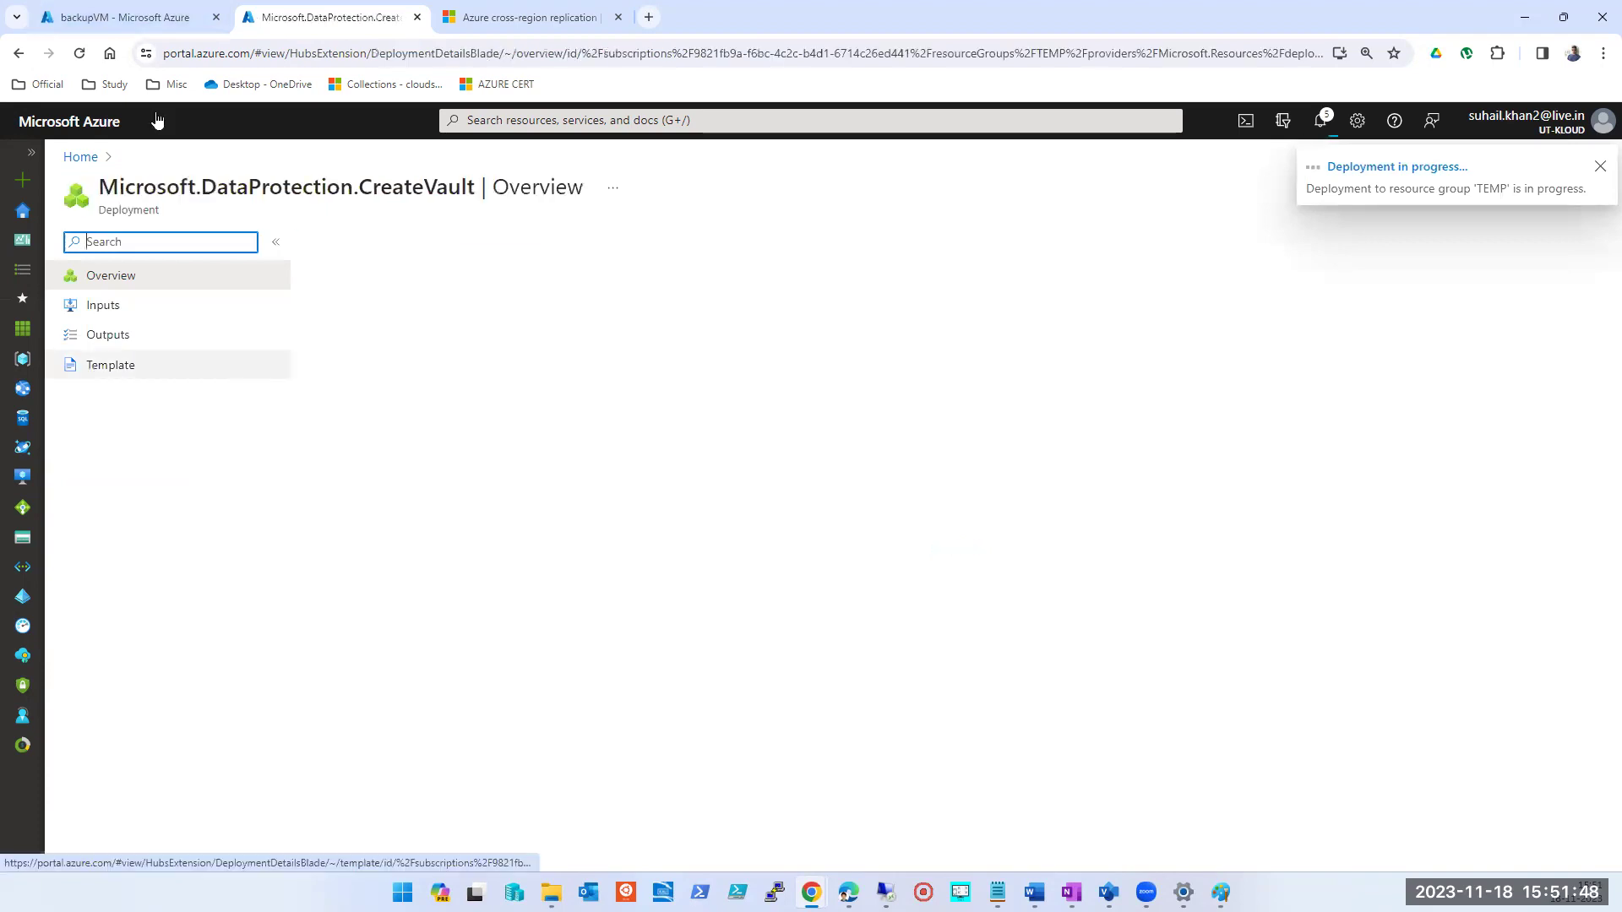
pyautogui.click(97, 19)
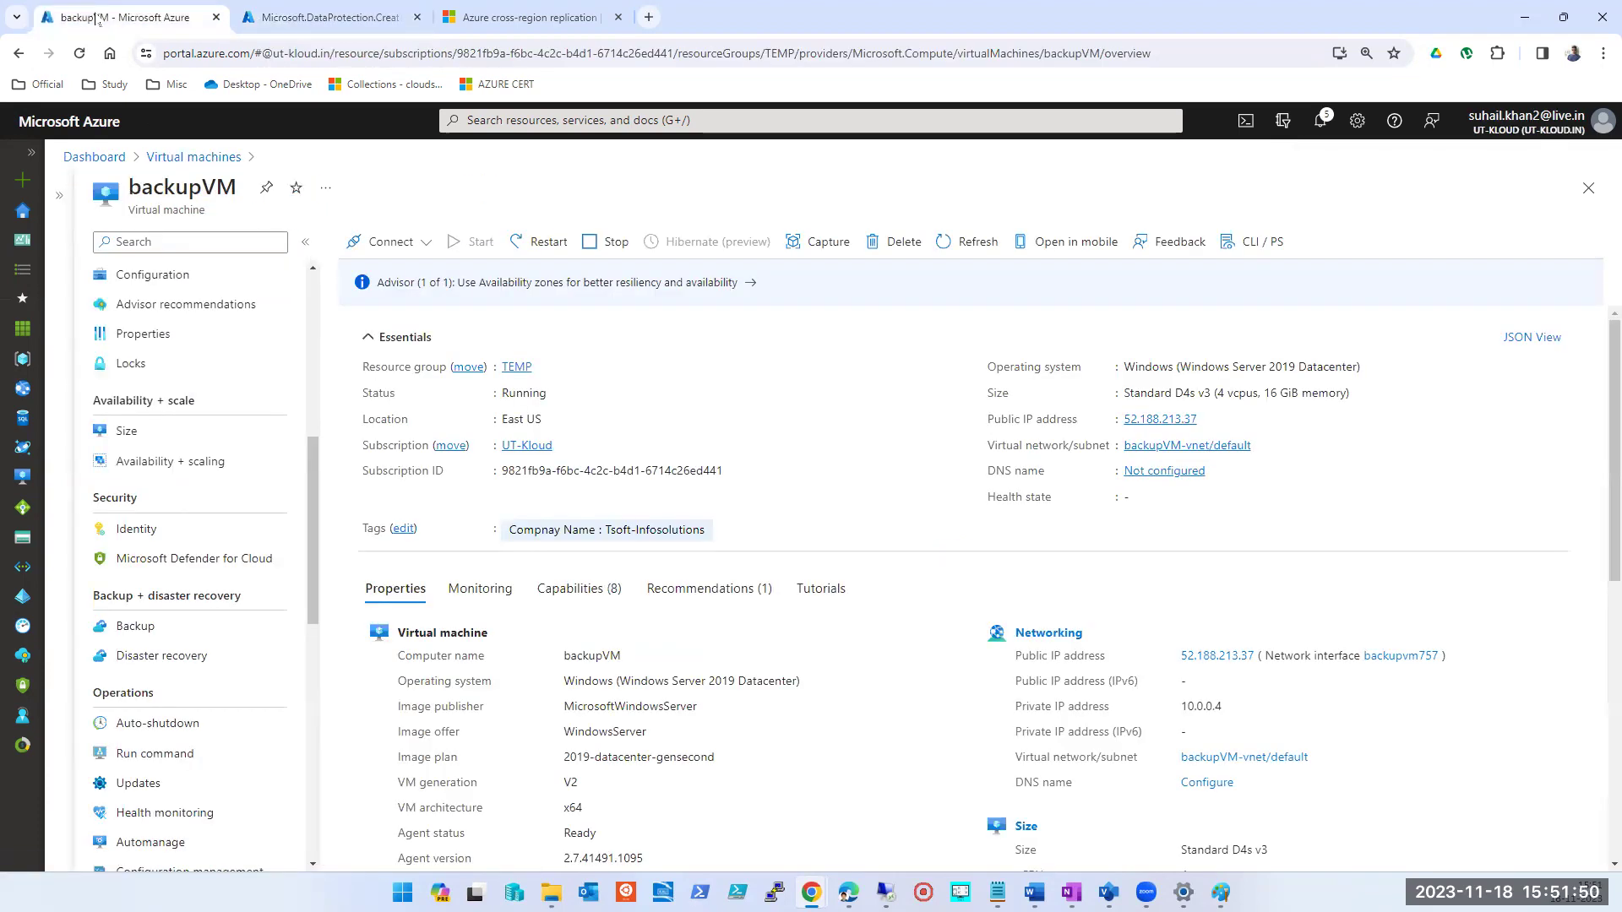
pyautogui.click(132, 625)
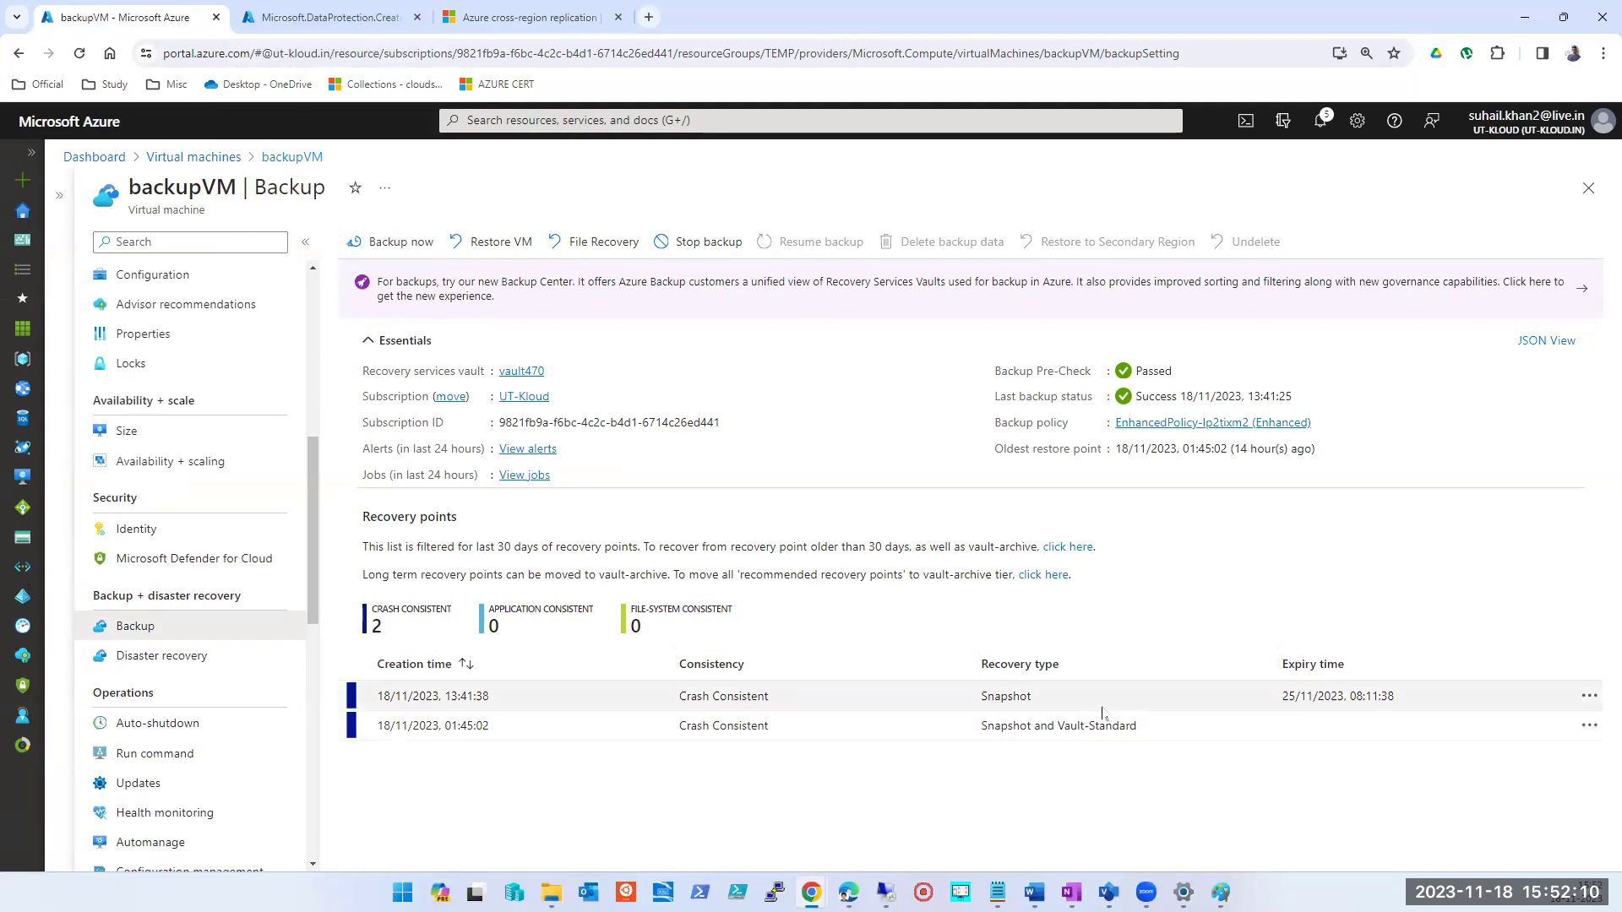
# Open the deployed utkloud vault, examine the datasource types offered for a backup, and close the configuration to review the vault overview
pyautogui.click(337, 25)
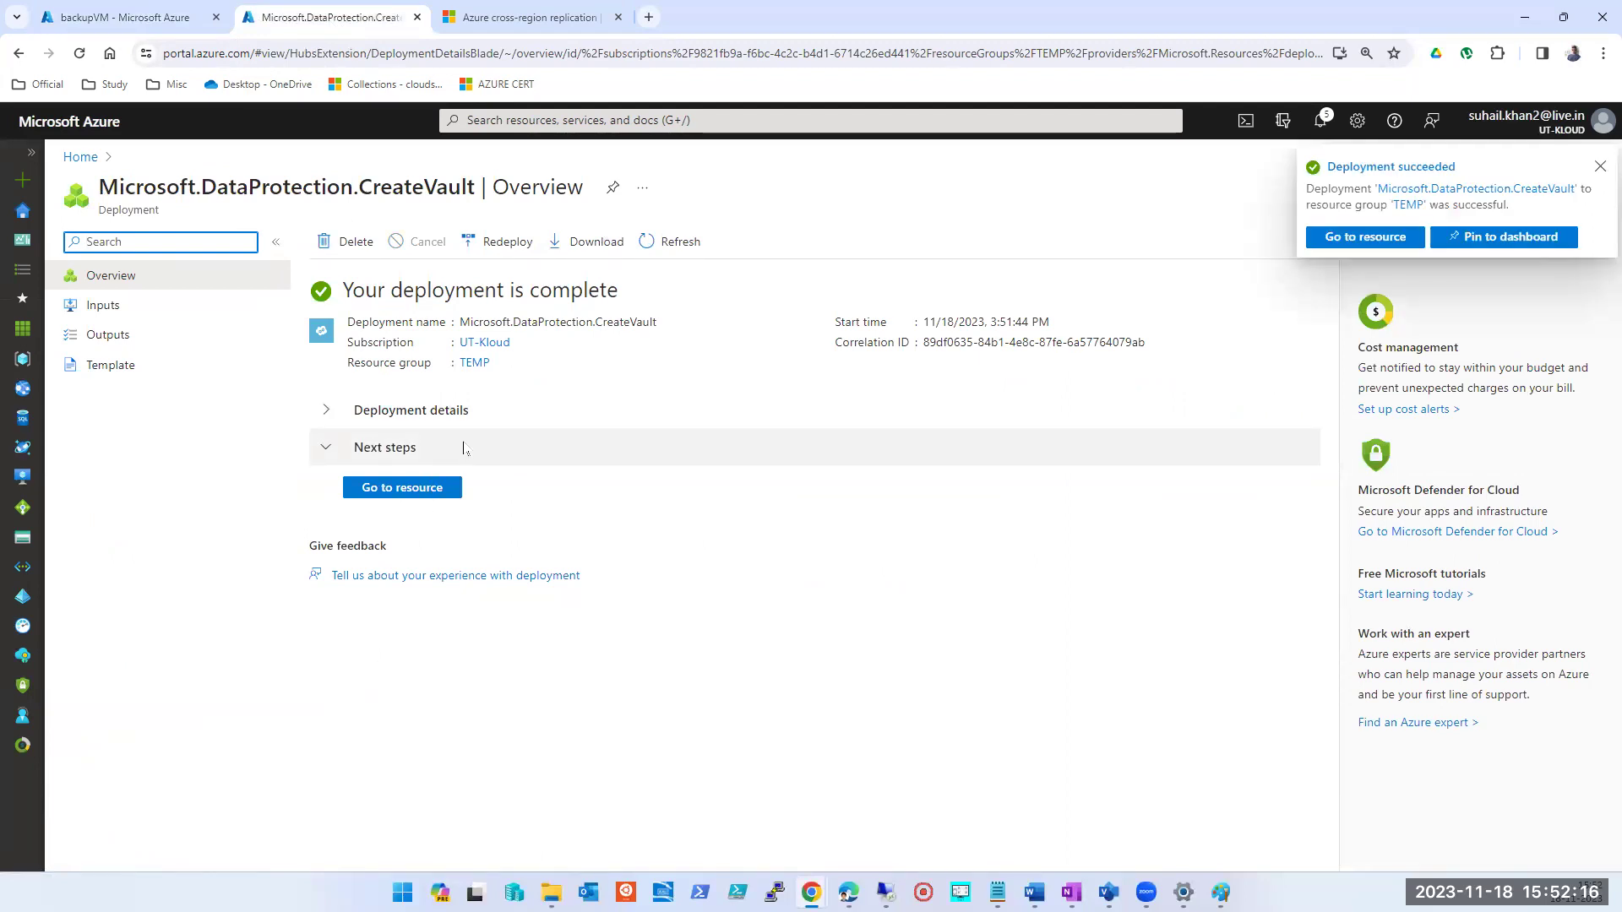
pyautogui.click(425, 487)
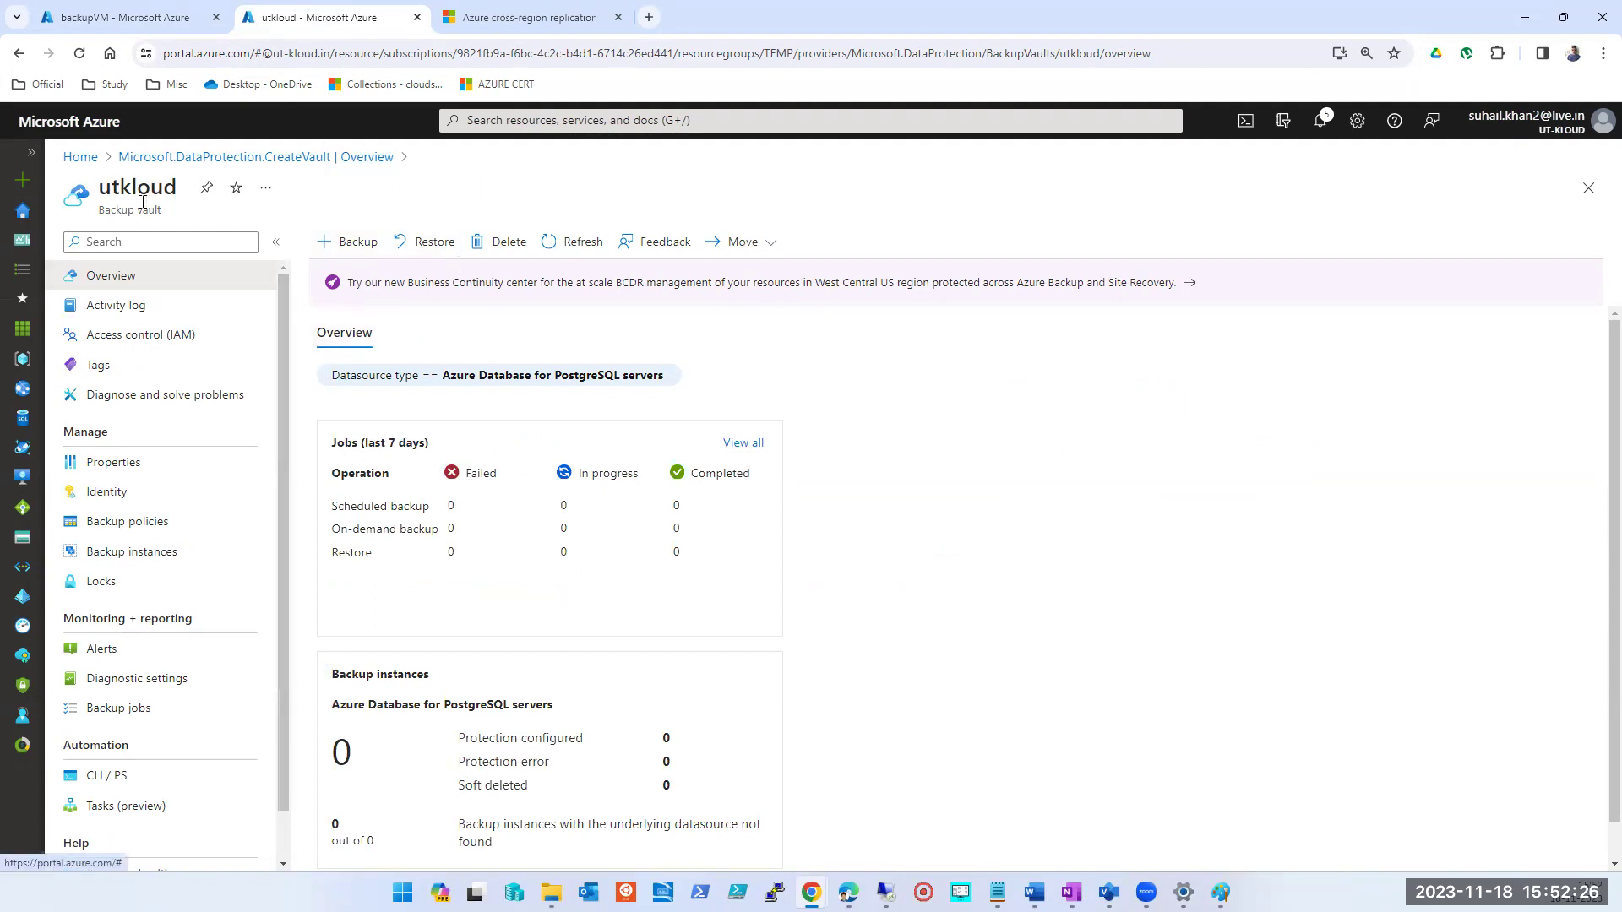
pyautogui.click(338, 250)
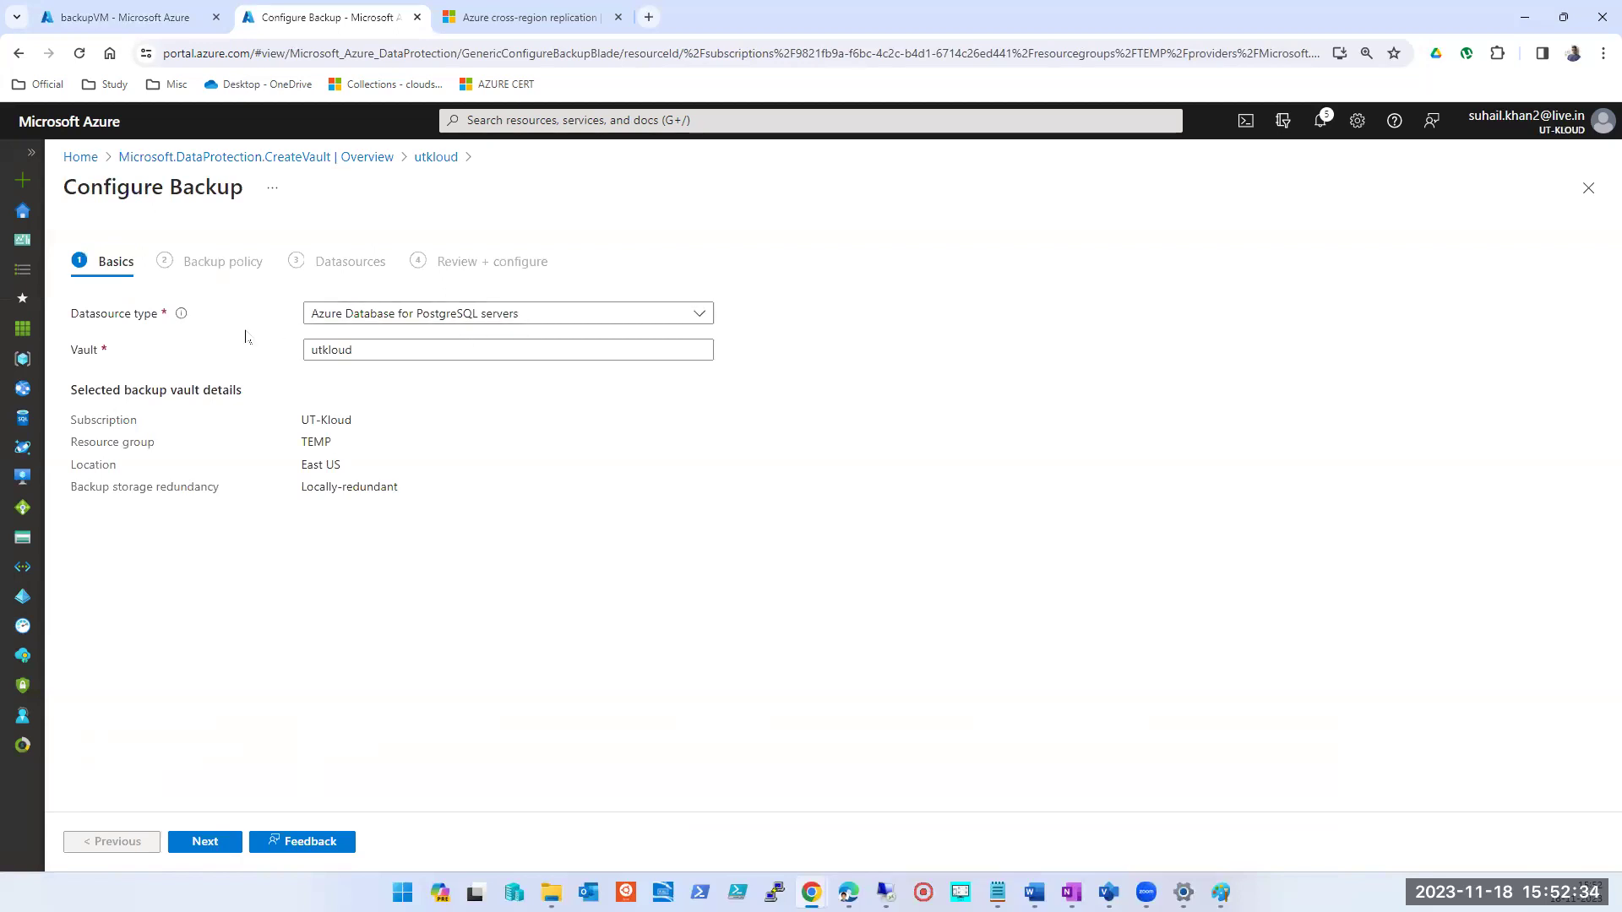
pyautogui.click(363, 320)
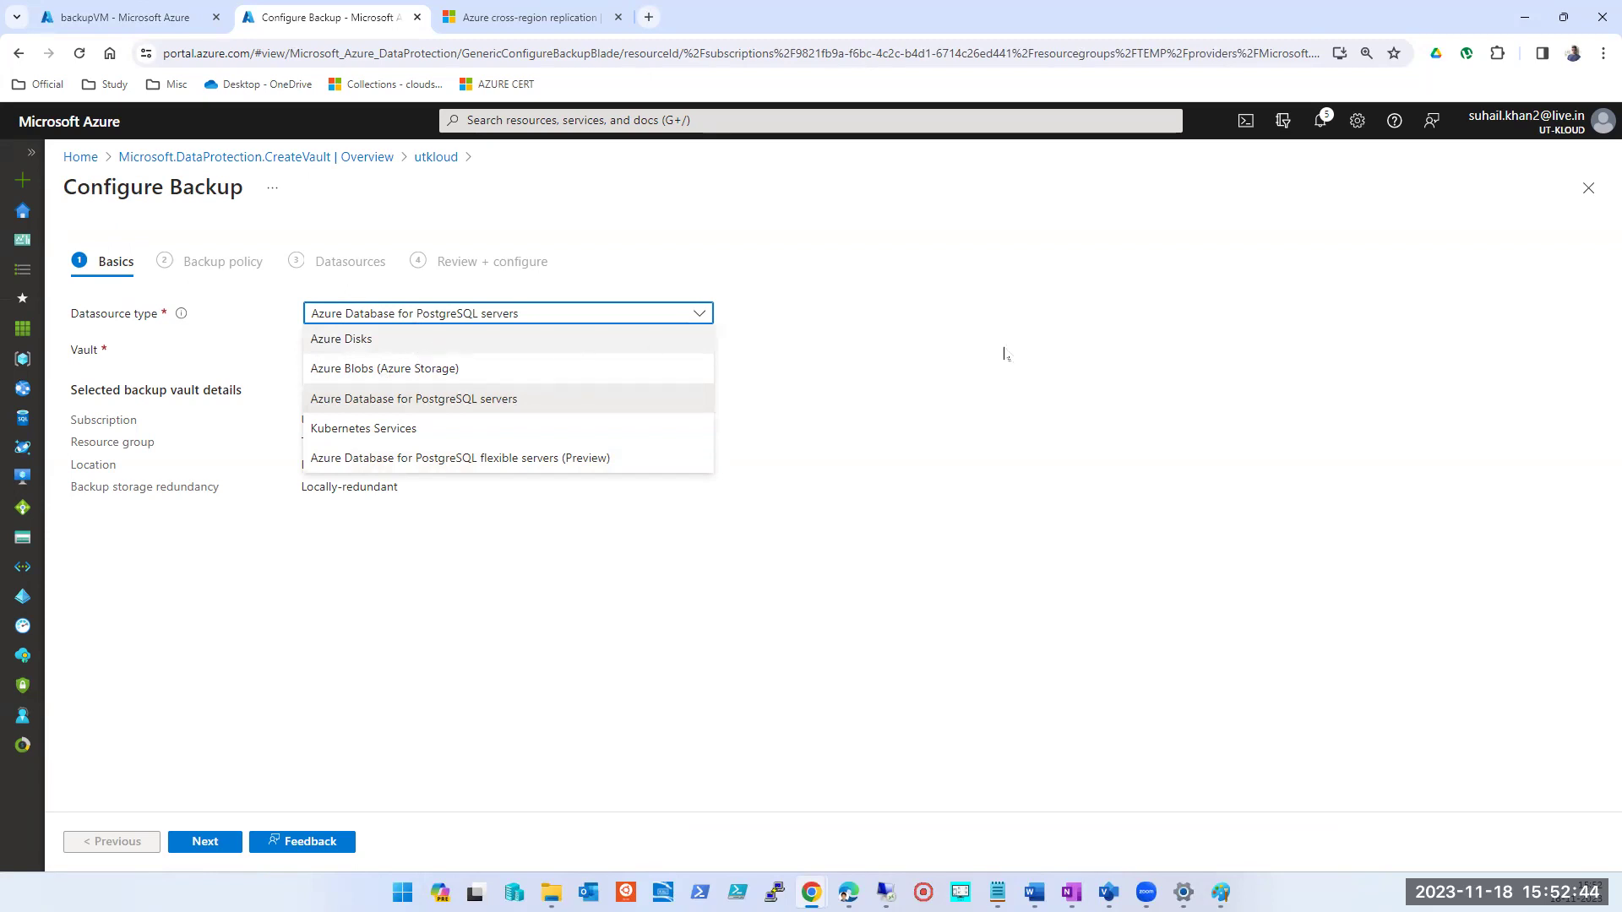
pyautogui.click(1588, 188)
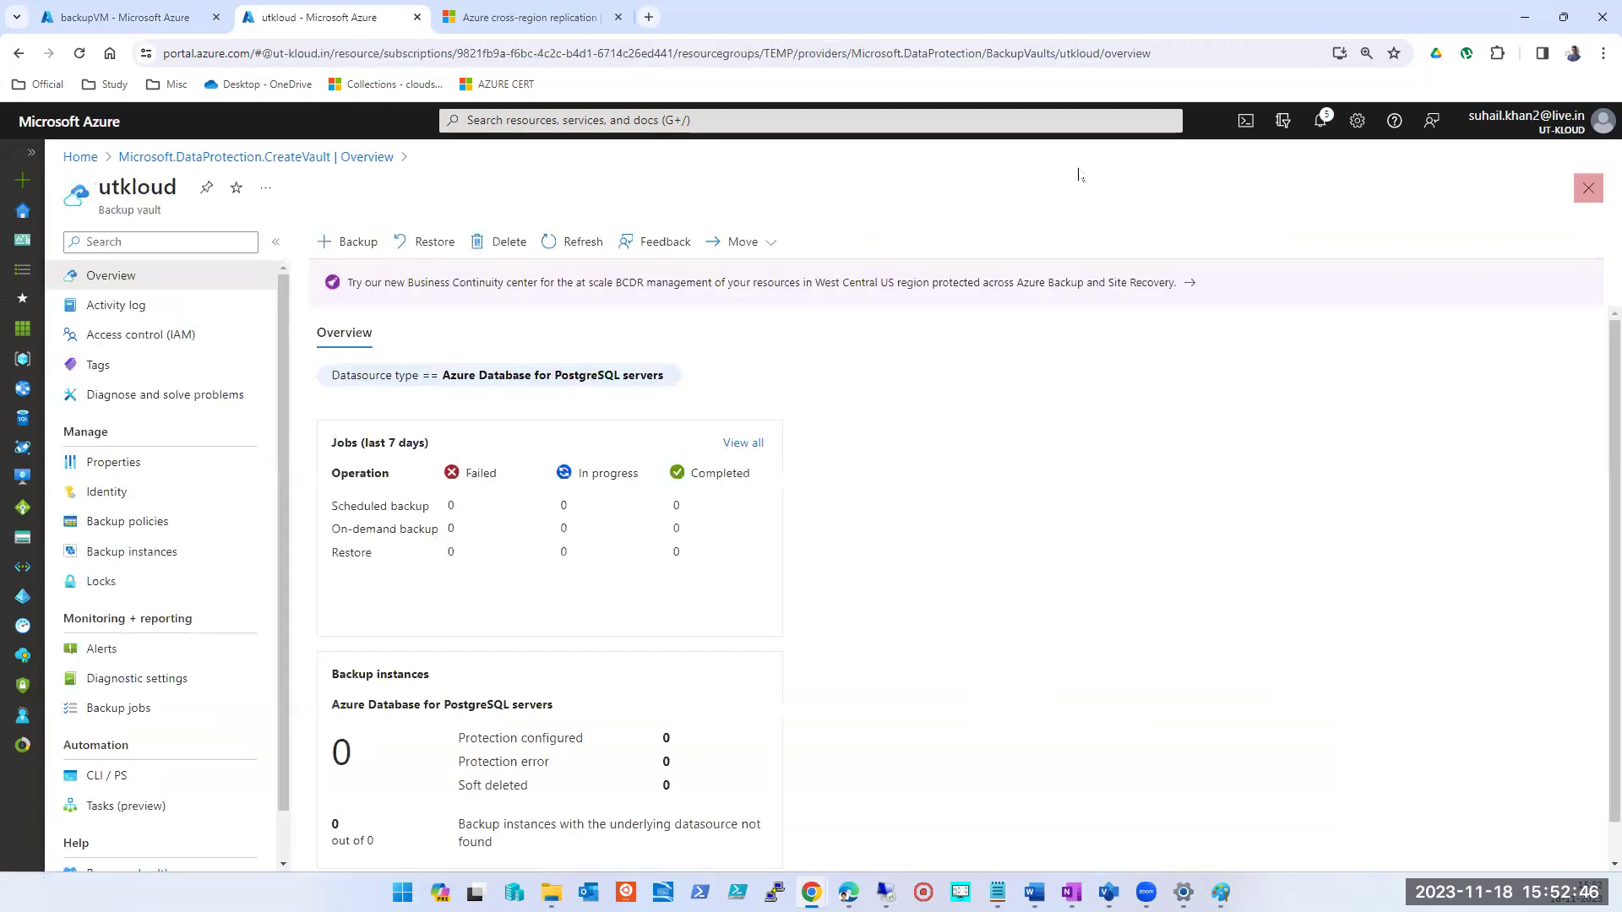
pyautogui.scroll(-1, 353, 576)
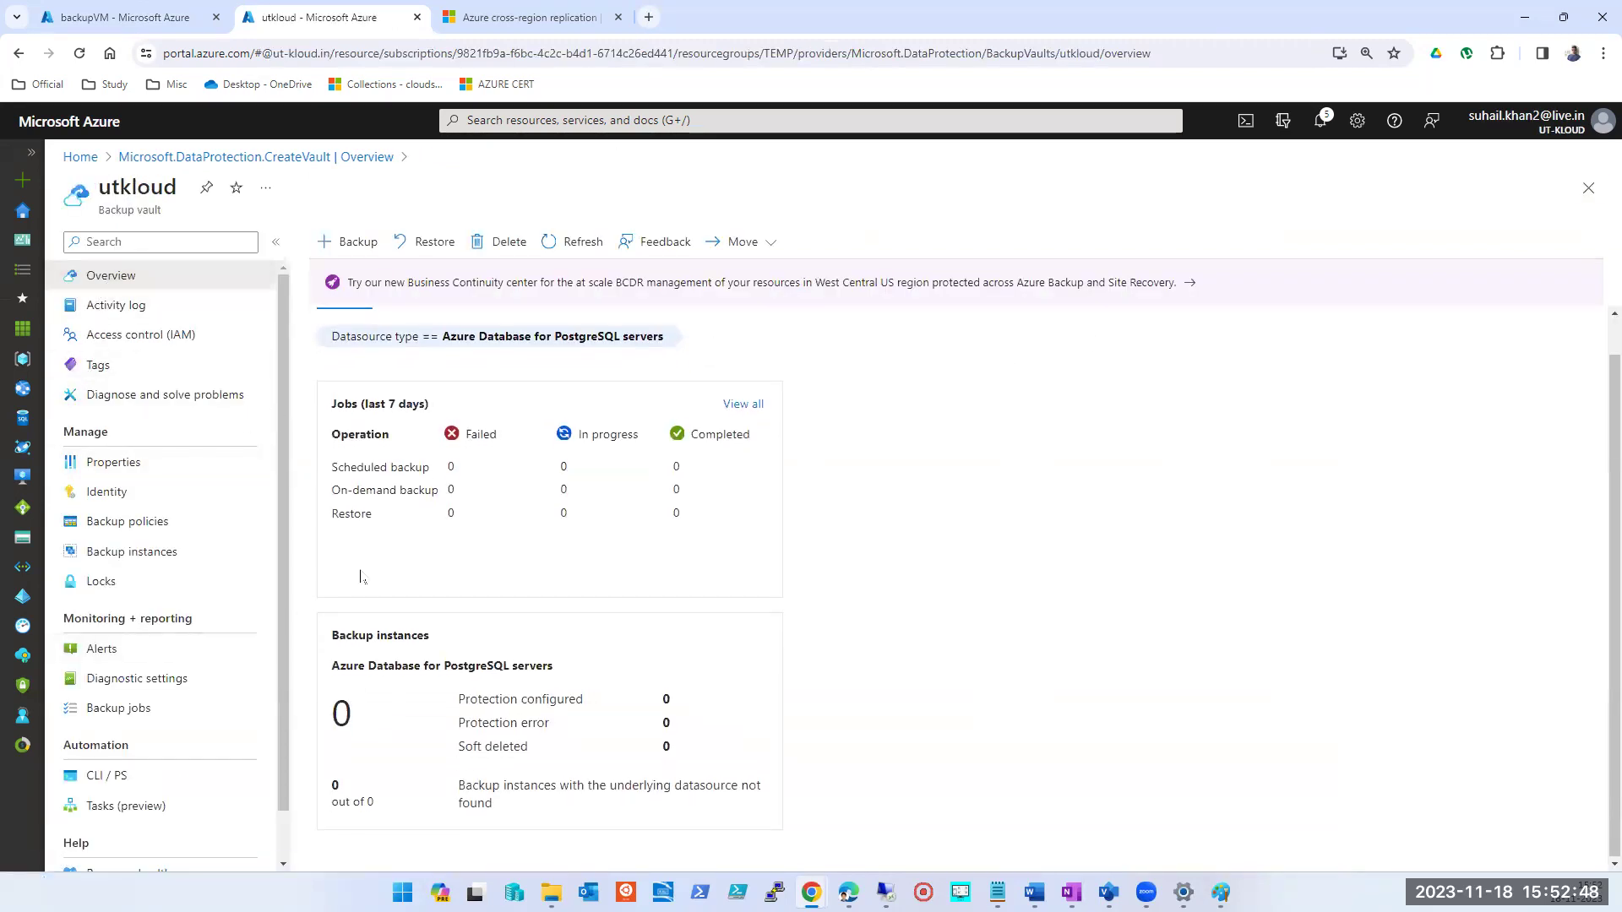
pyautogui.scroll(-1, 152, 490)
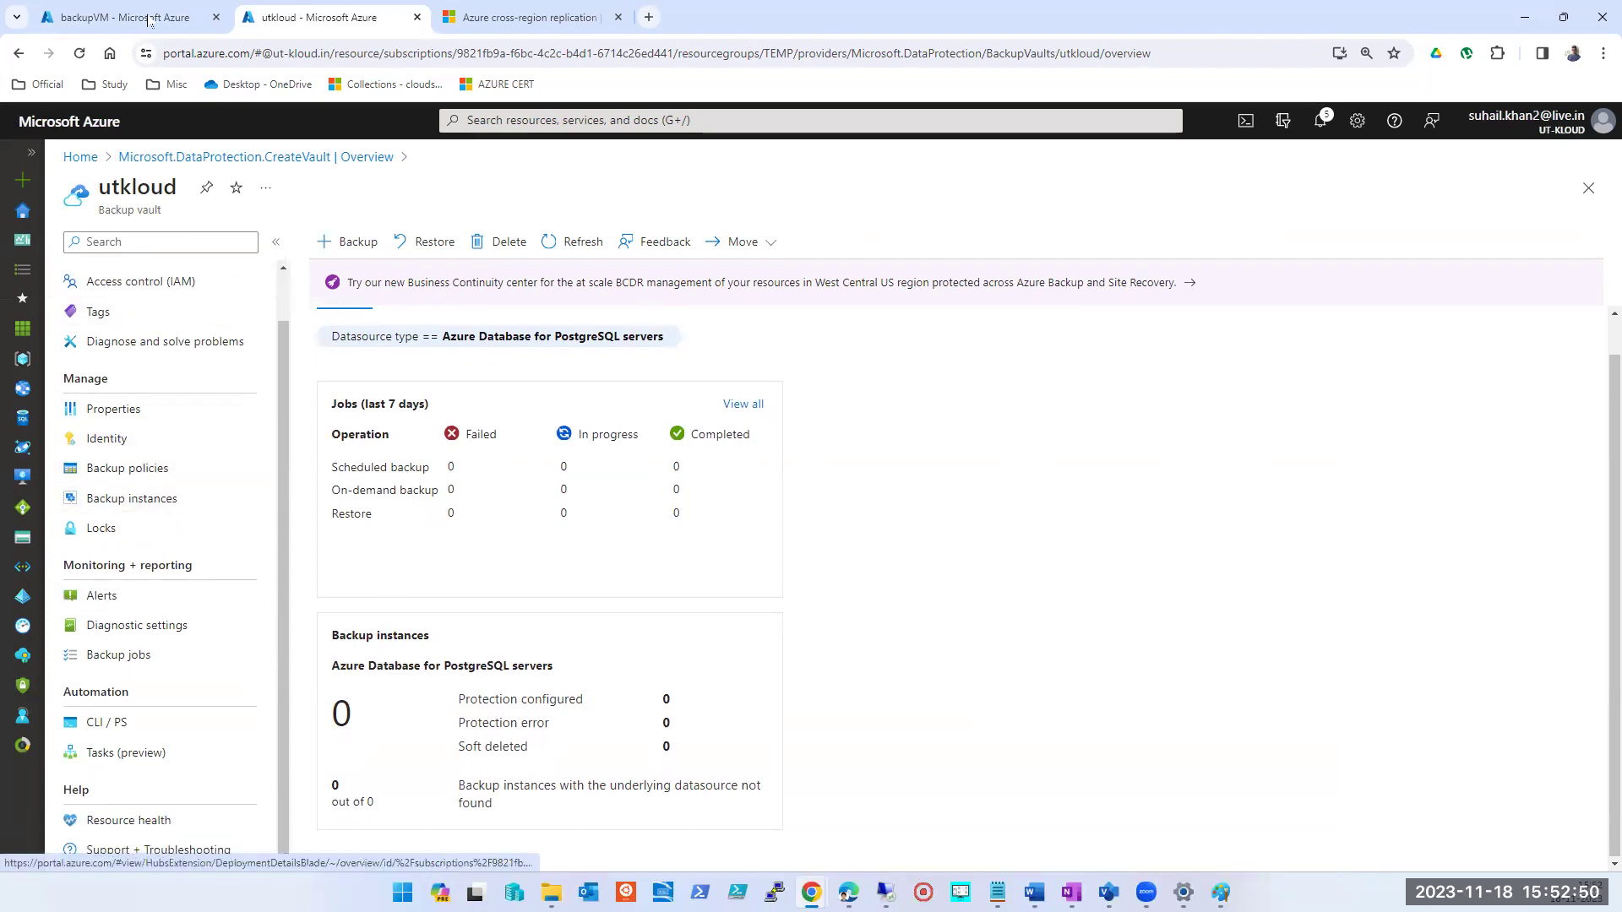
# From the backupVM page, go to the virtual machines list and start creating an Azure virtual machine
pyautogui.hotkey('ctrl', 'shift', 'Tab')
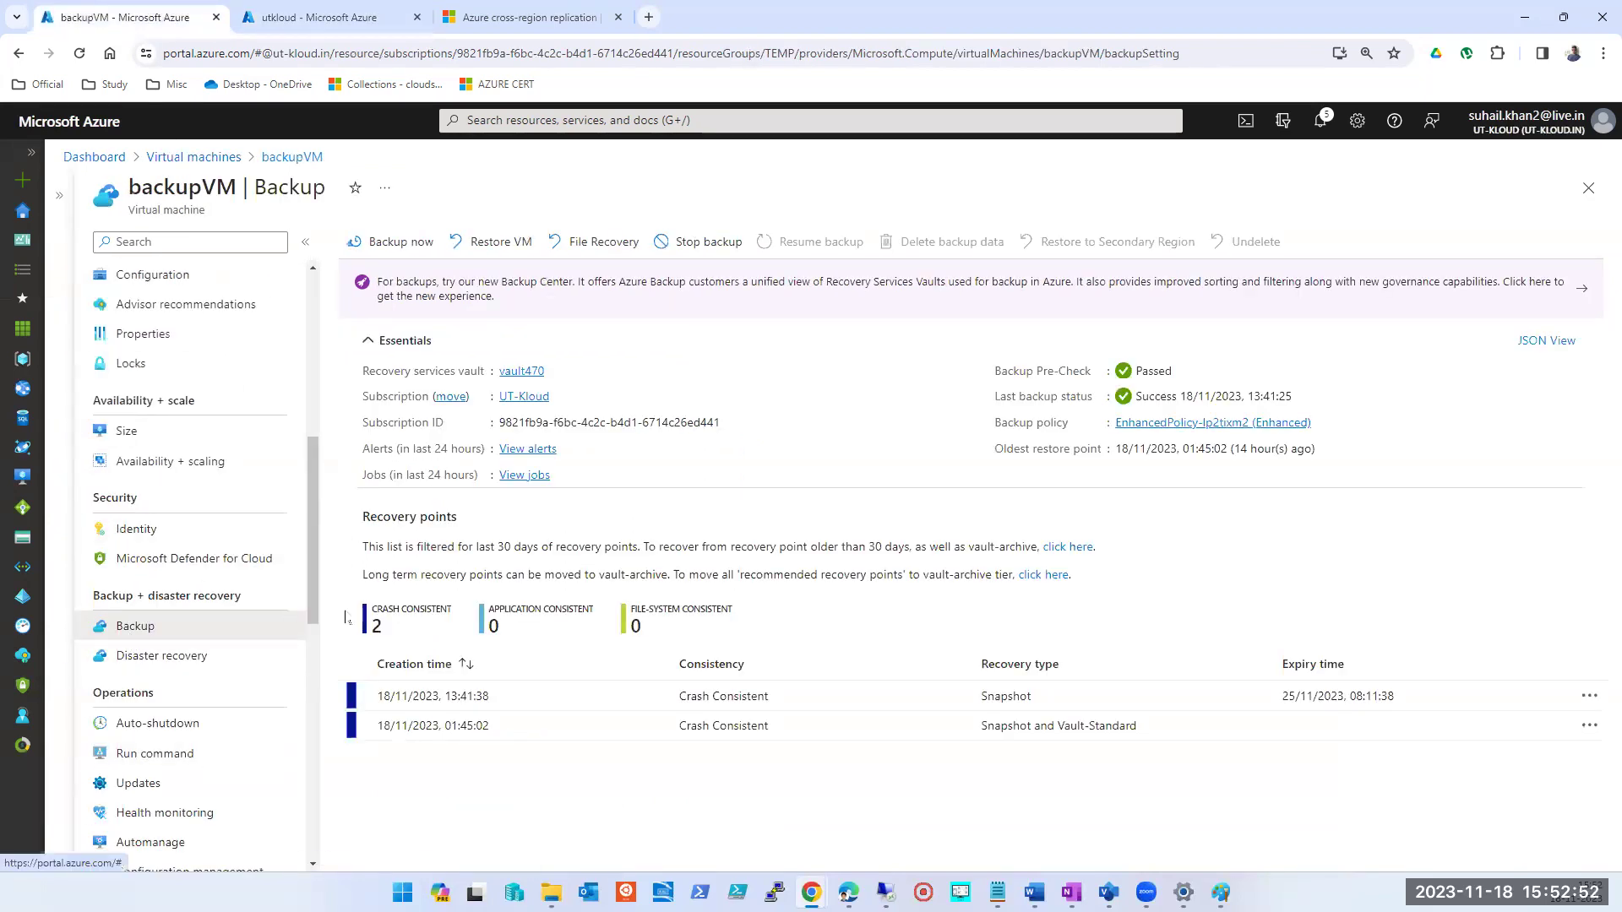
pyautogui.click(575, 119)
pyautogui.click(494, 405)
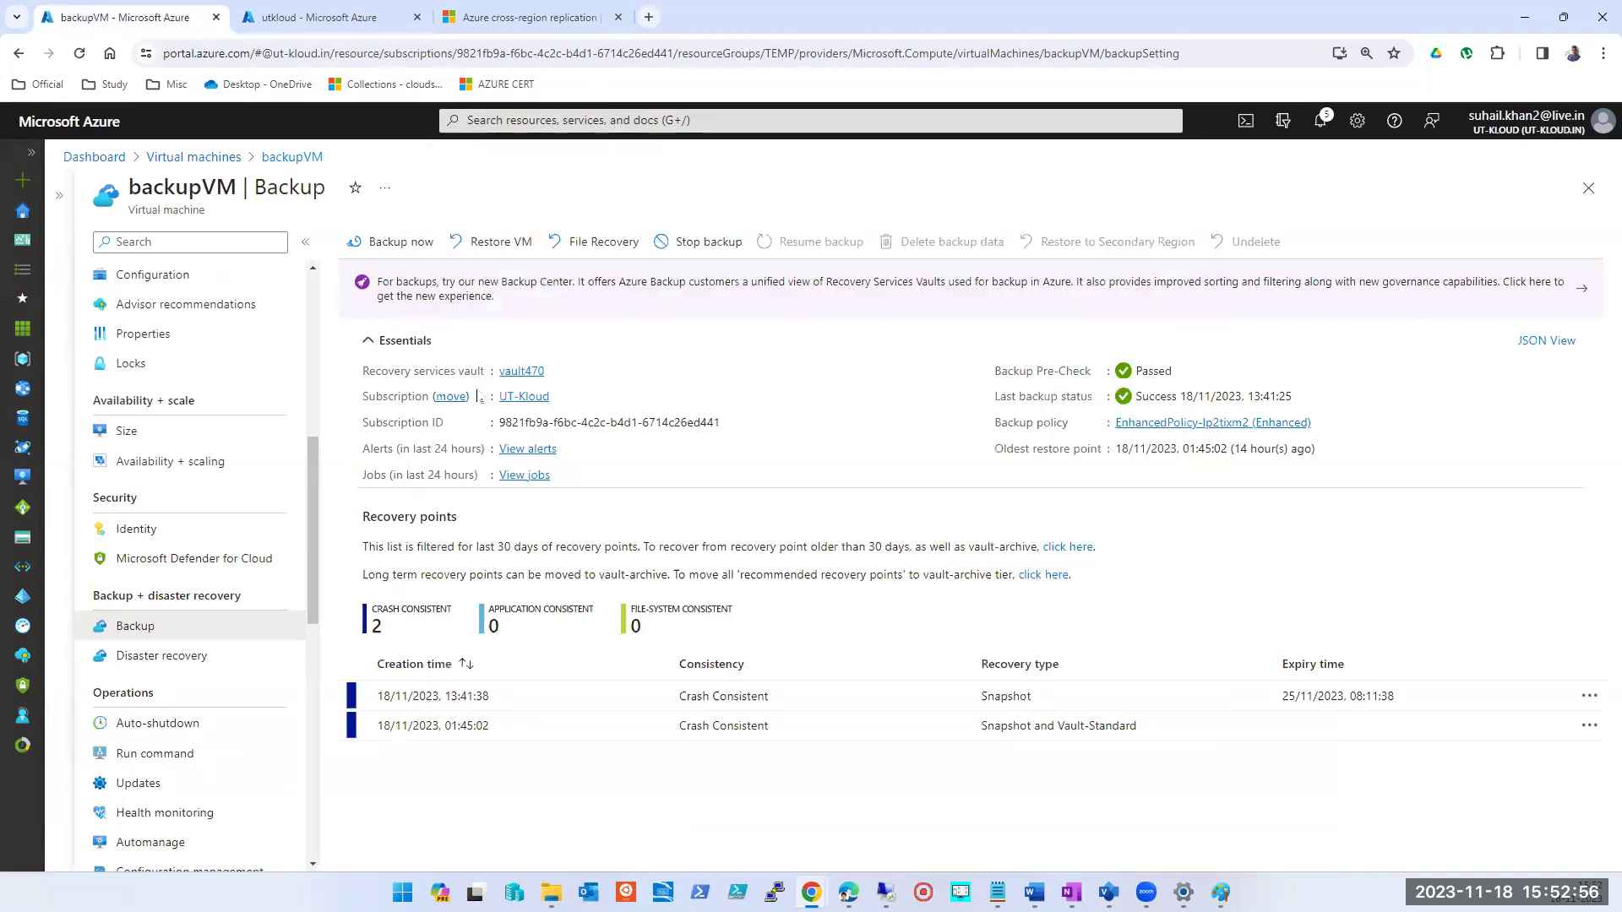
pyautogui.click(108, 241)
pyautogui.click(108, 241)
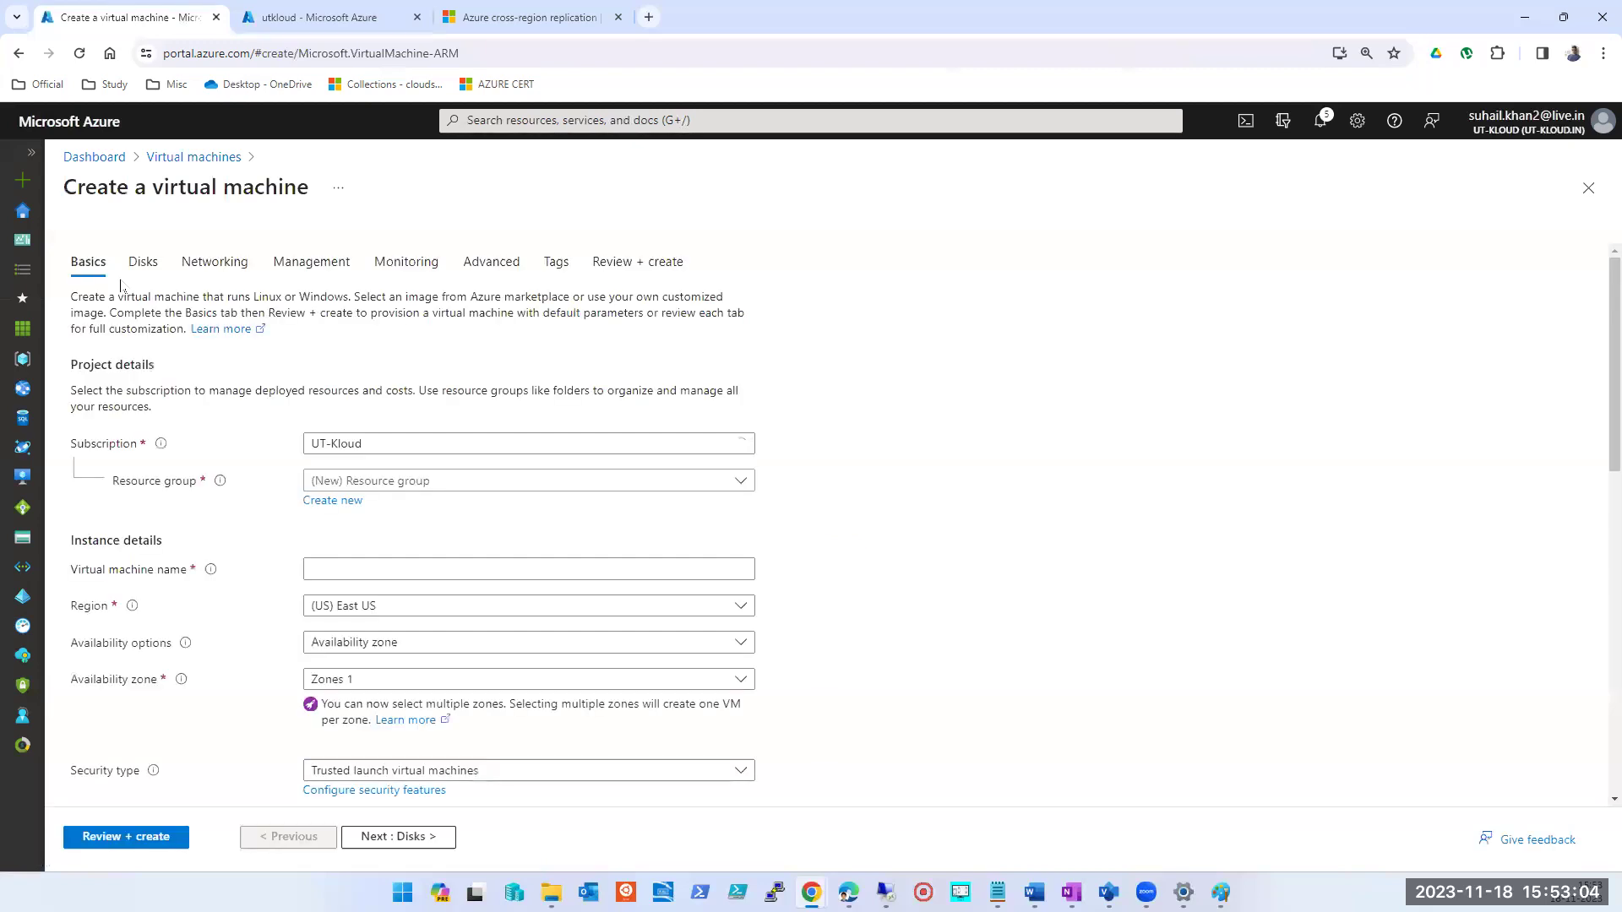
# Assign the virtual machine to the resource group TEMP and name it newvmforbckup
pyautogui.click(399, 480)
pyautogui.write('te')
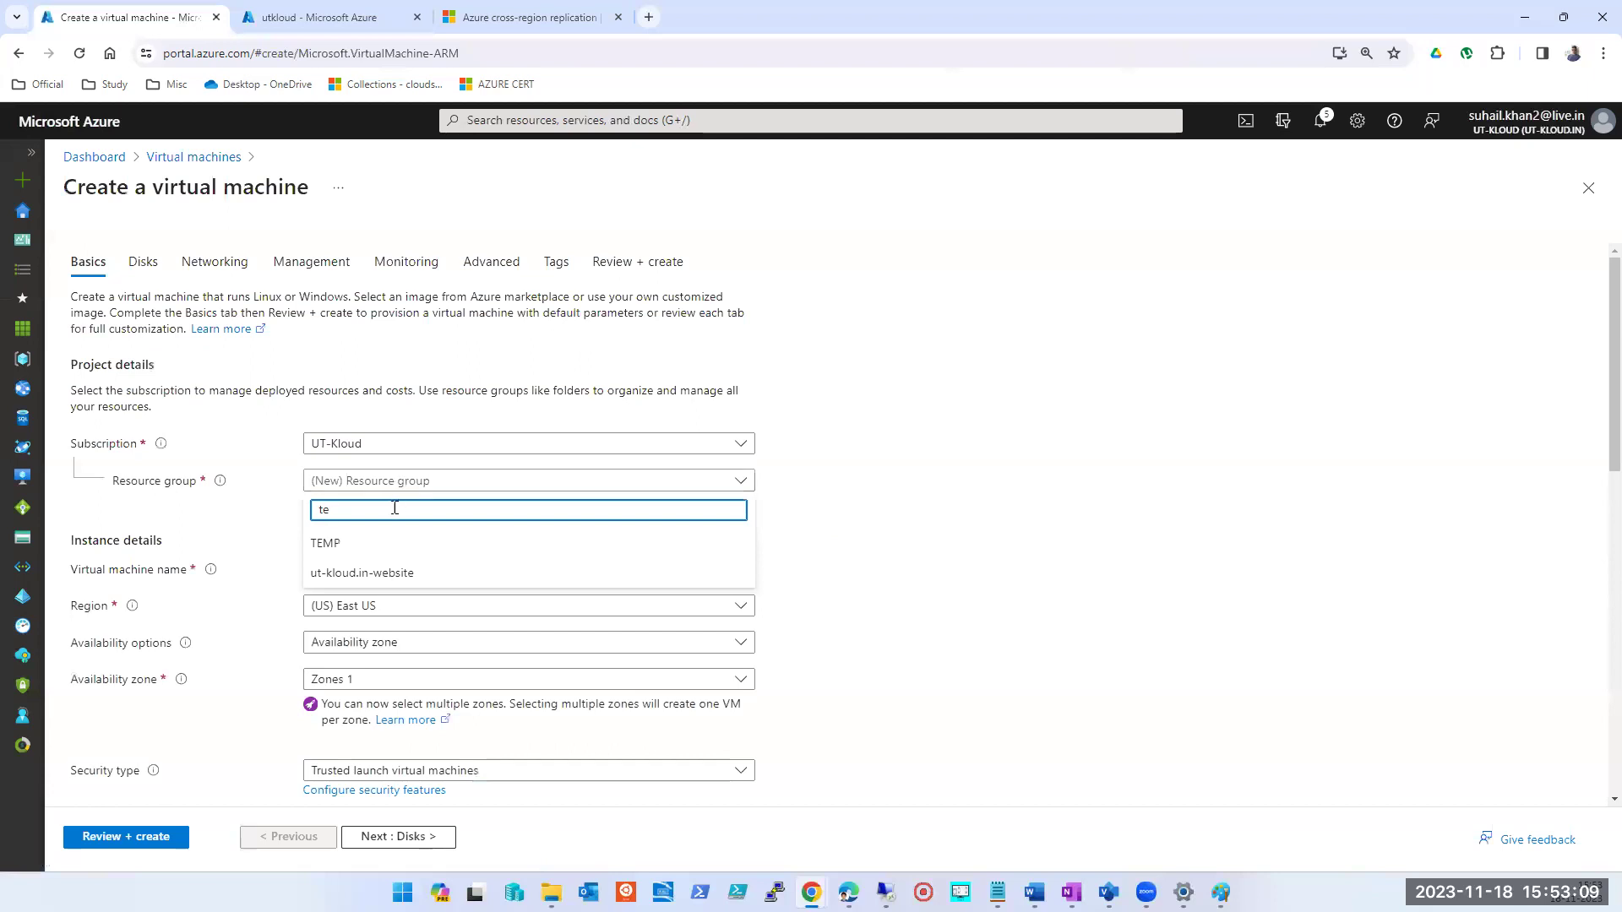
pyautogui.click(365, 544)
pyautogui.click(378, 566)
pyautogui.write('newvmforbckup')
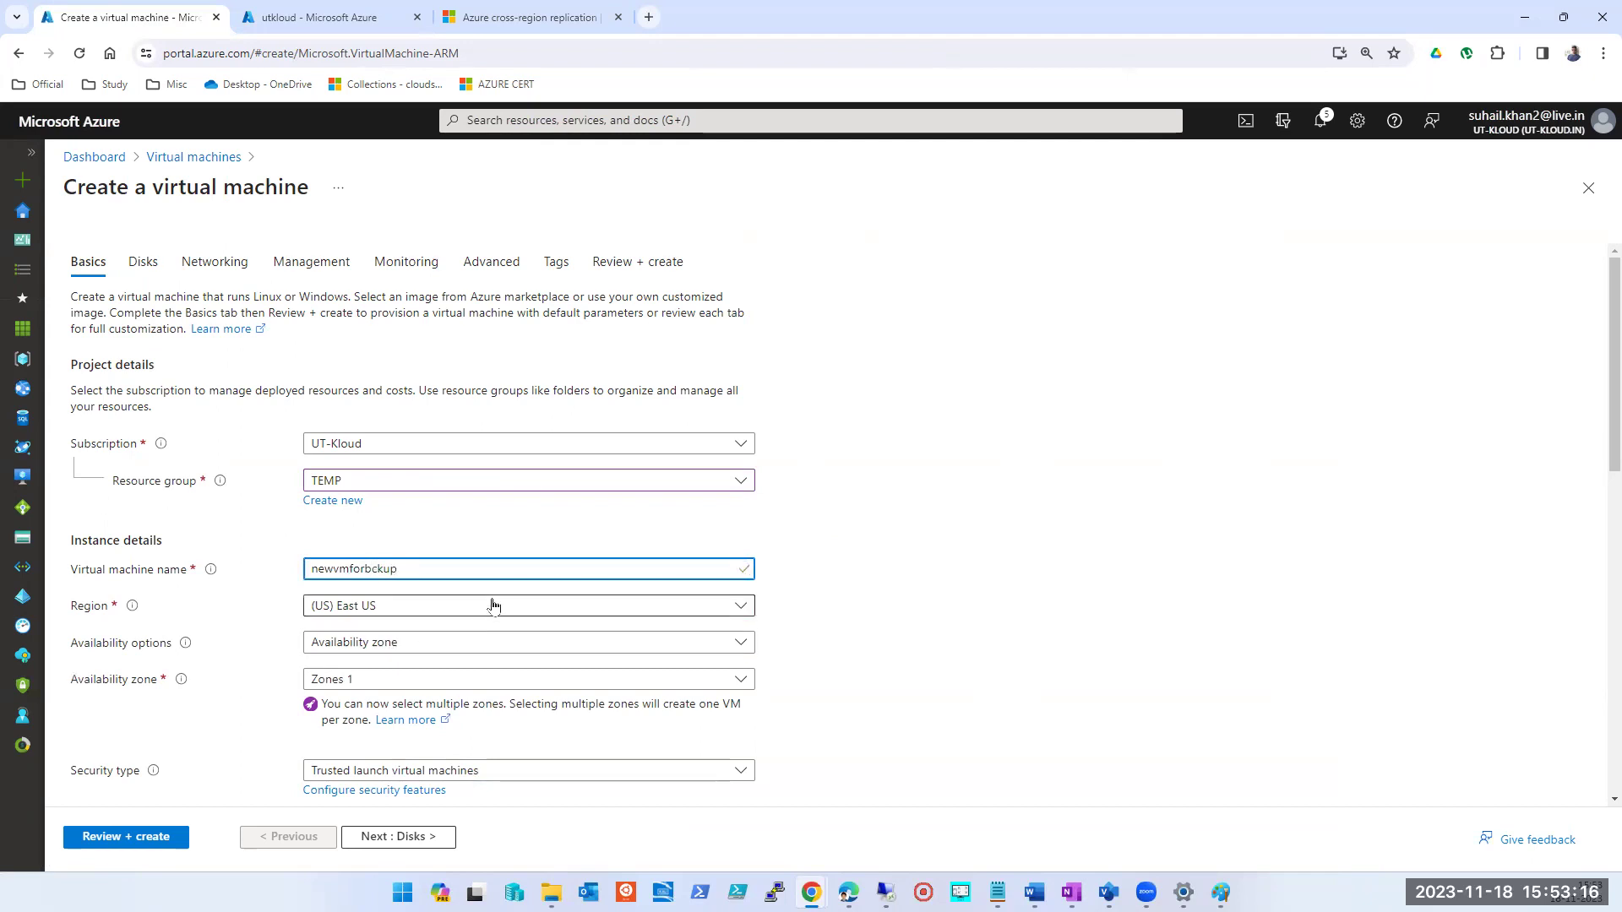
# Set the virtual machine to no infrastructure redundancy, Standard security and the Windows Server 2019 Datacenter - x64 Gen2 image
pyautogui.scroll(-2, 439, 541)
pyautogui.click(401, 473)
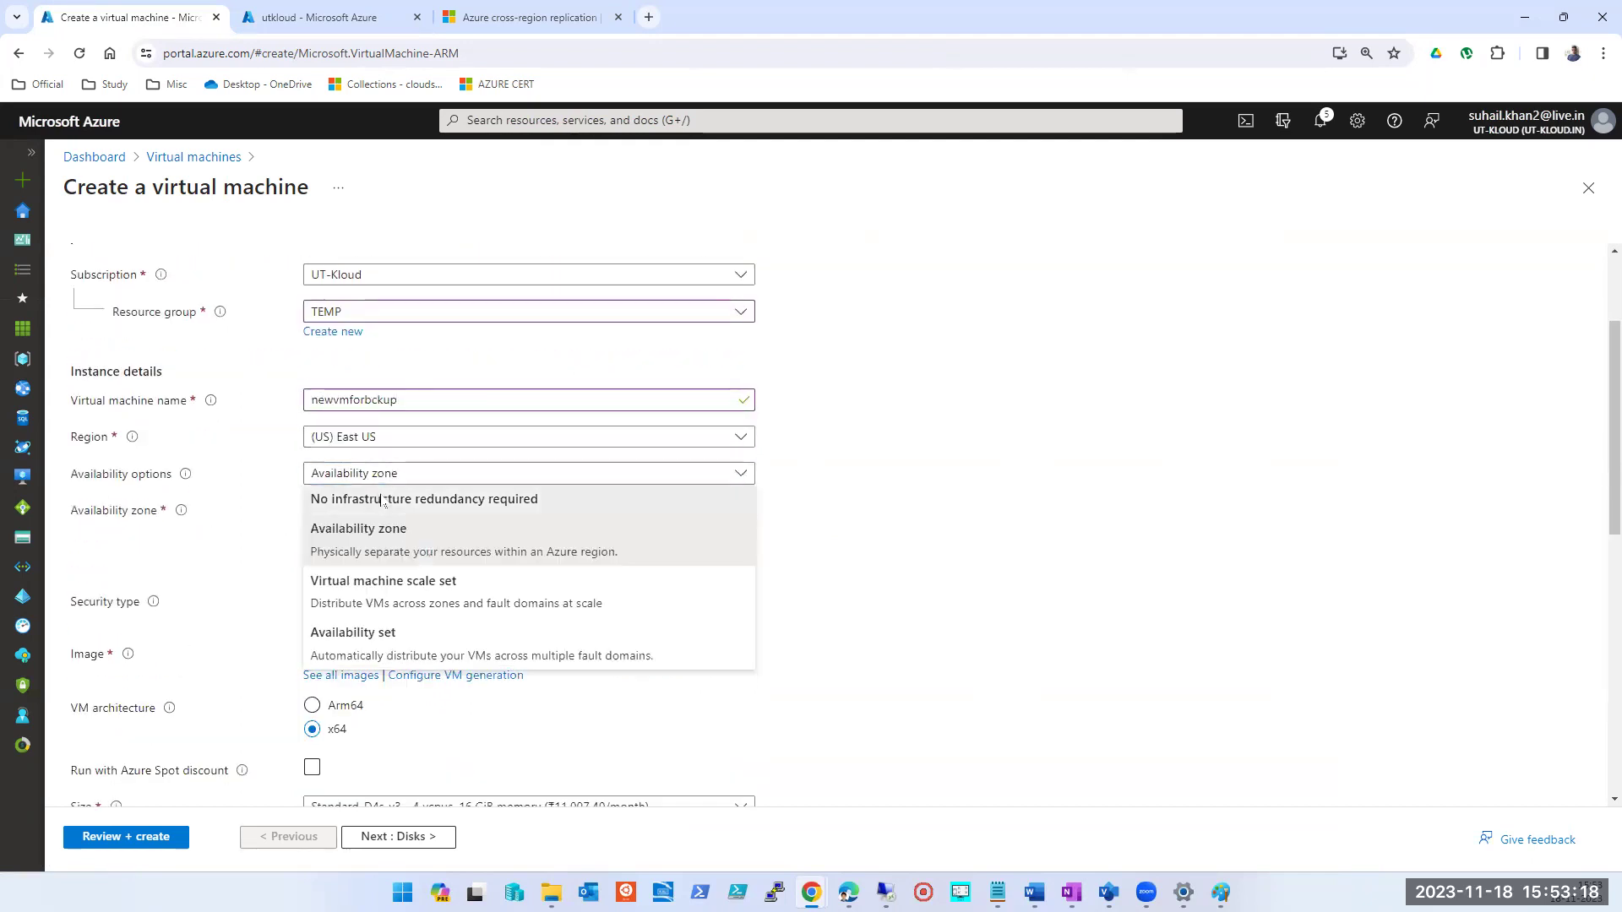
pyautogui.click(506, 495)
pyautogui.click(536, 510)
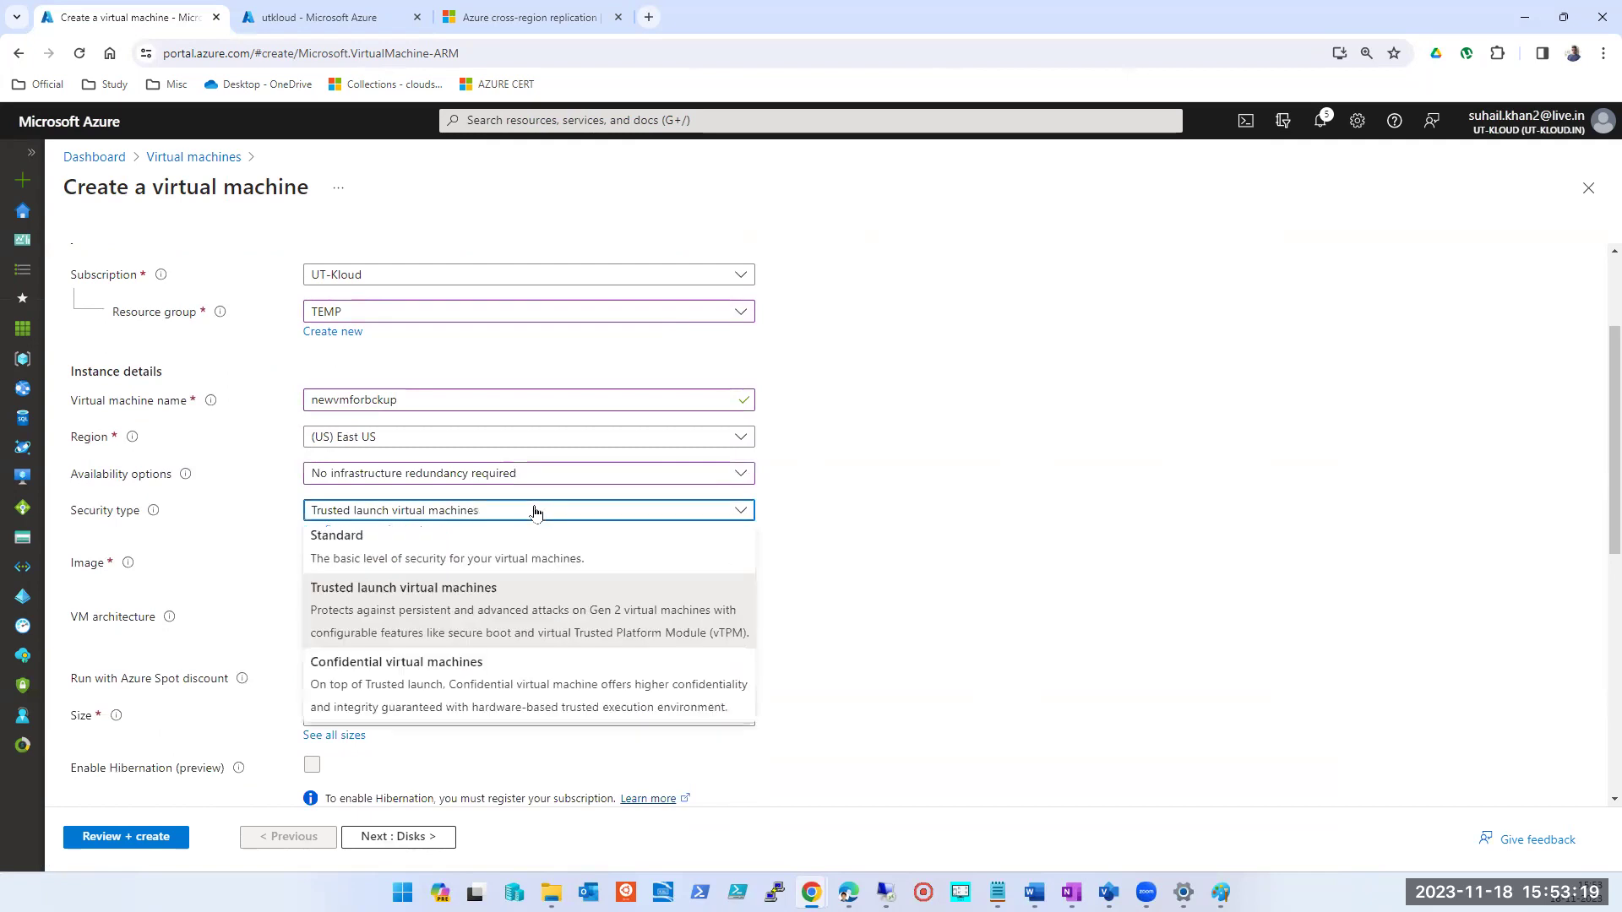
pyautogui.click(446, 544)
pyautogui.click(445, 547)
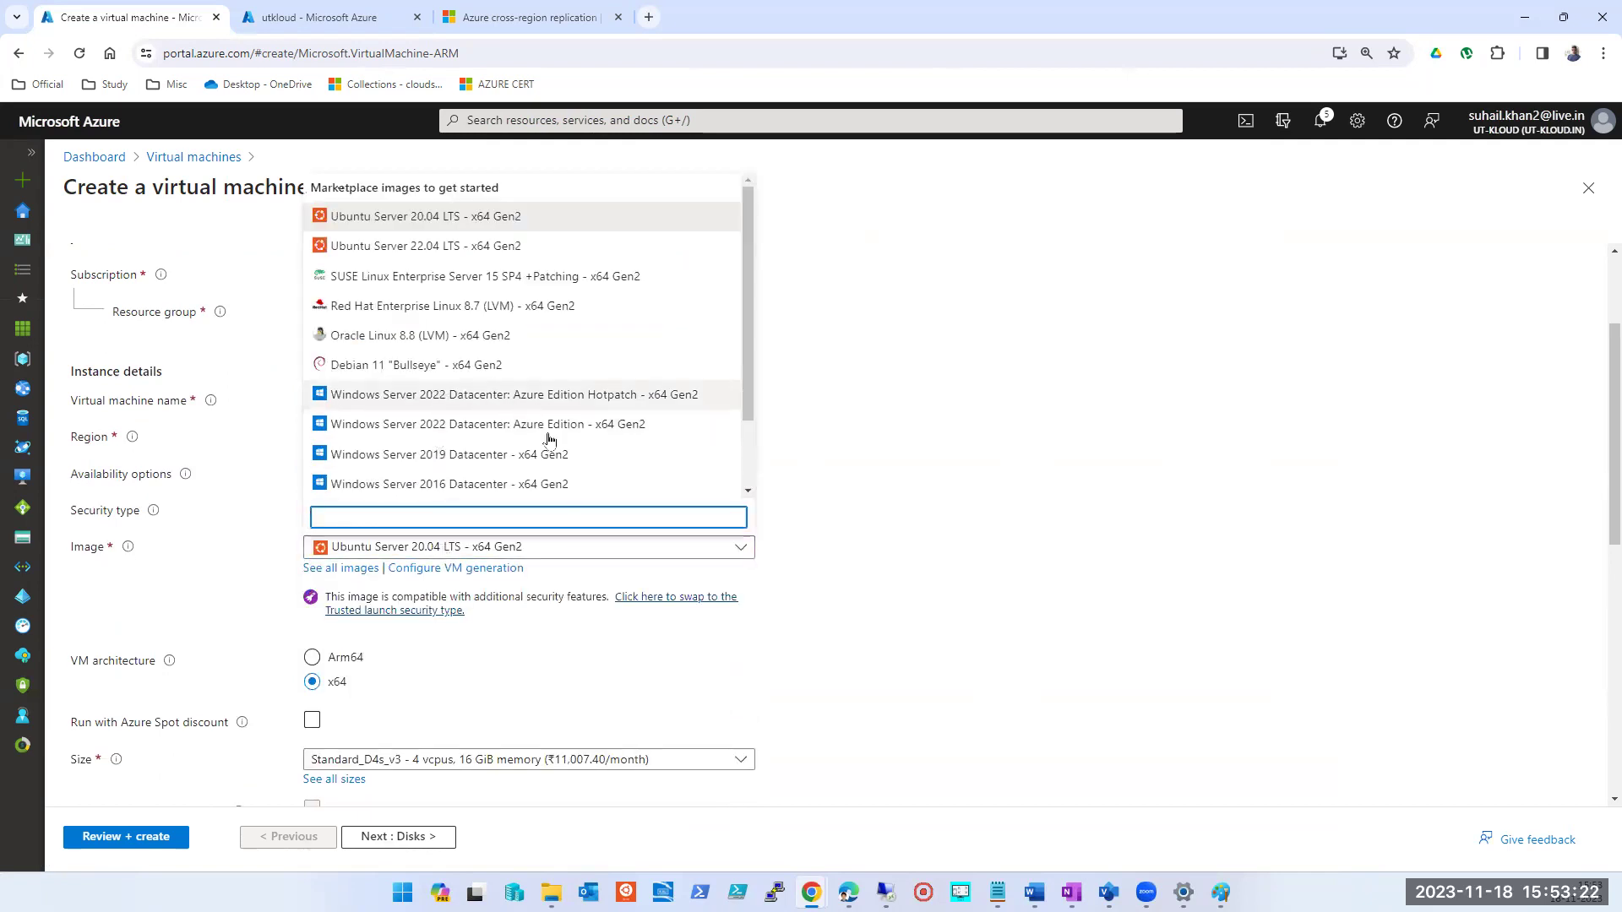
pyautogui.click(686, 465)
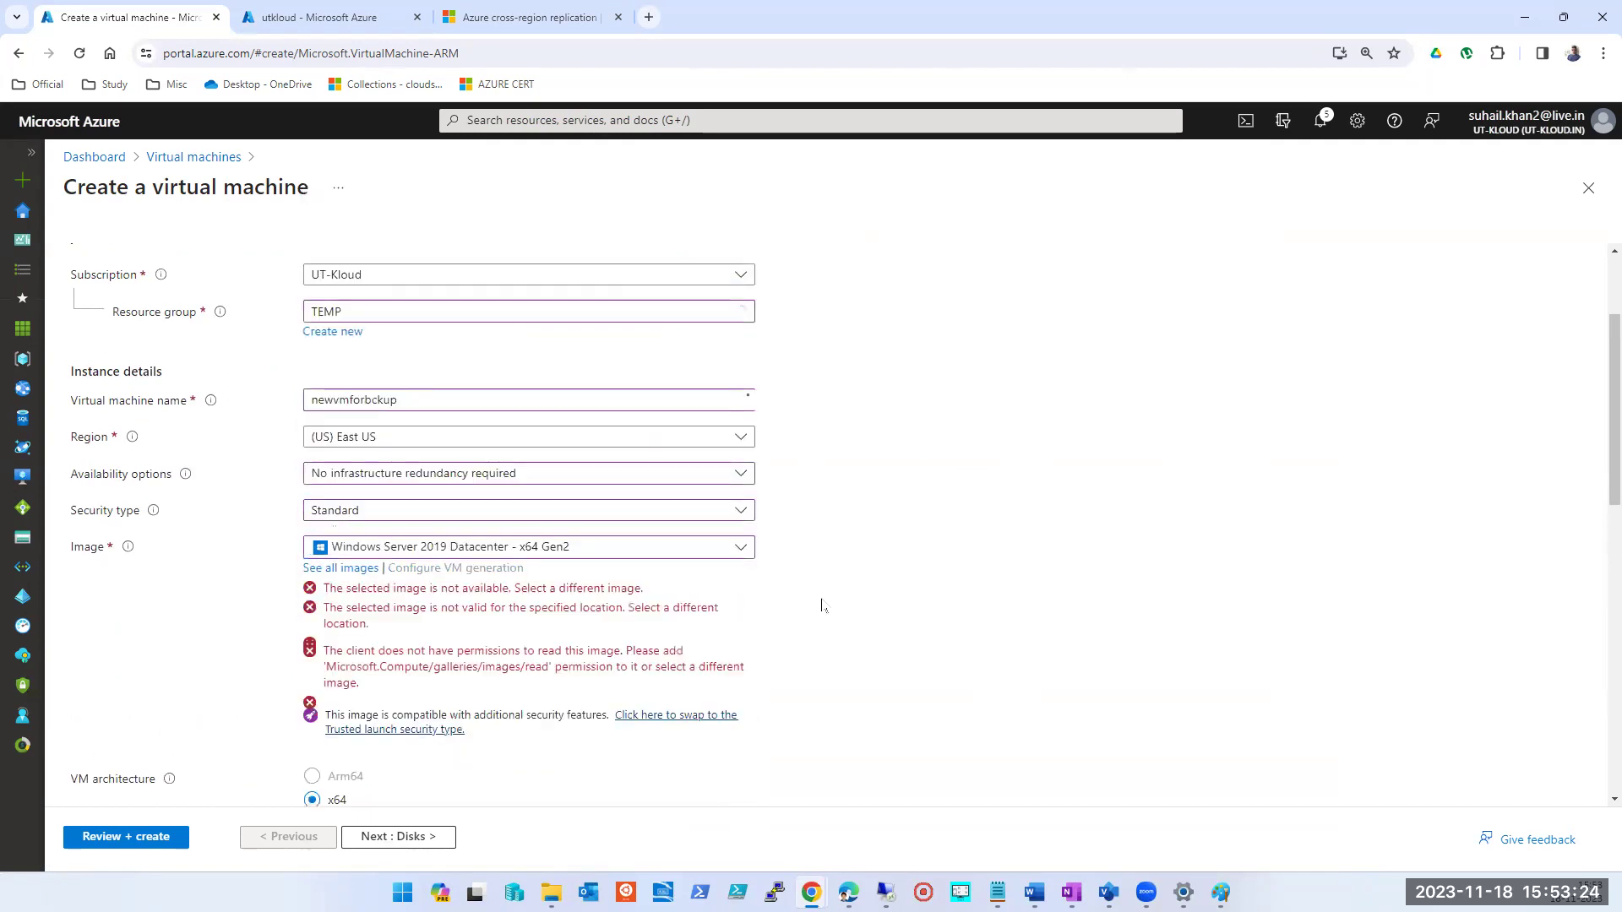
# Fill in the administrator account with the username tapuot and enter and confirm the account password
pyautogui.scroll(-3, 489, 720)
pyautogui.click(391, 711)
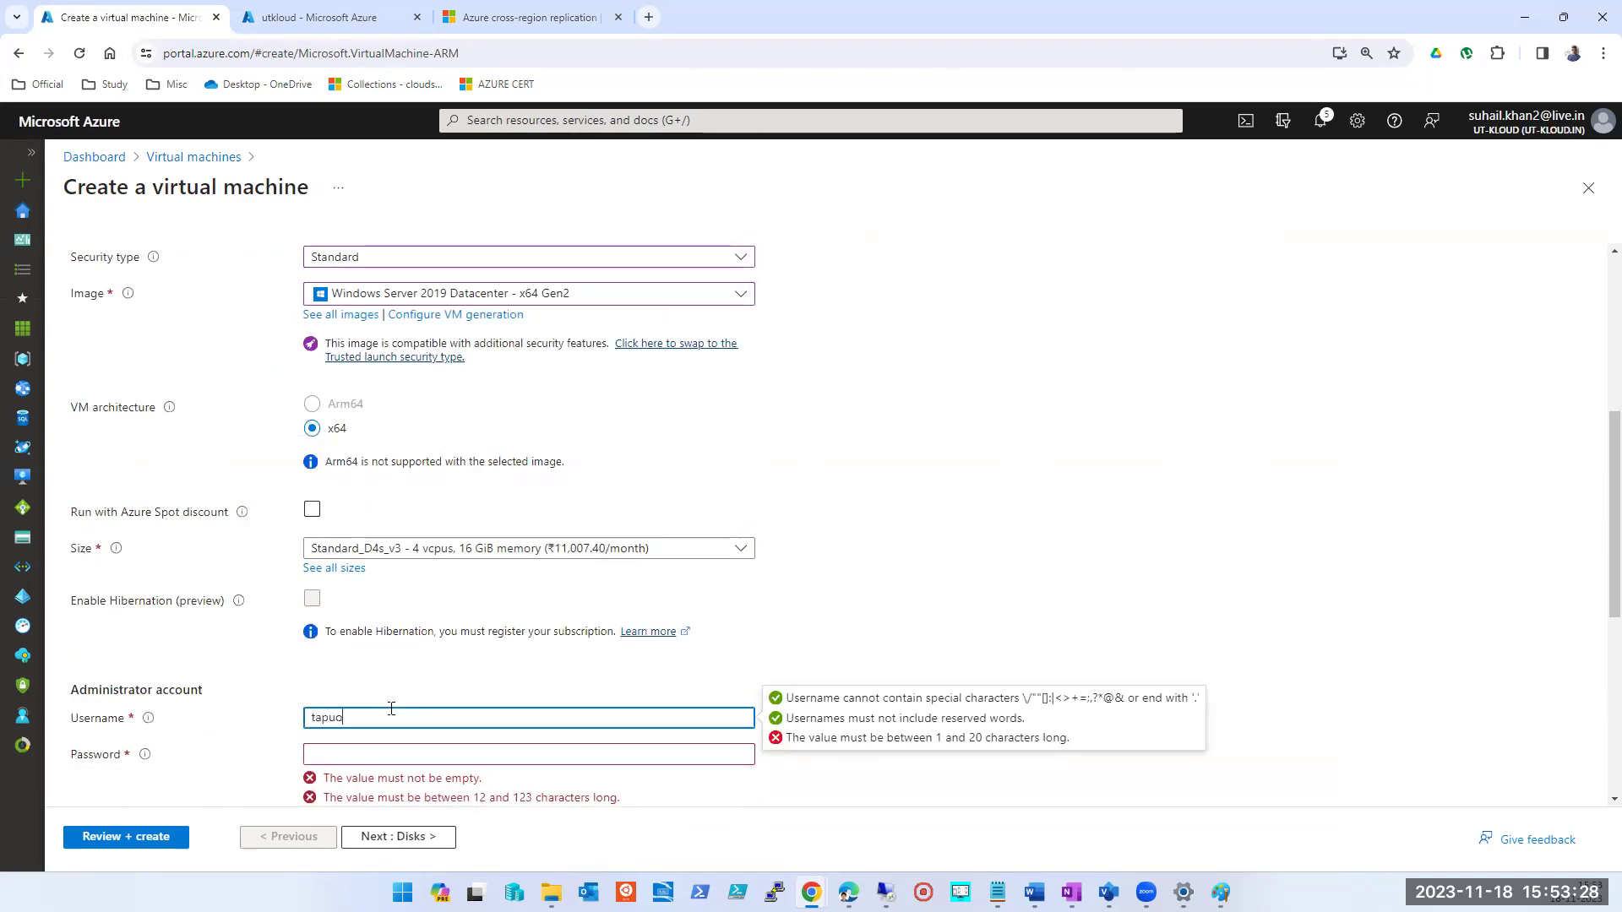
pyautogui.write('tapuot')
pyautogui.press('Tab')
pyautogui.write('••••••••••••••')
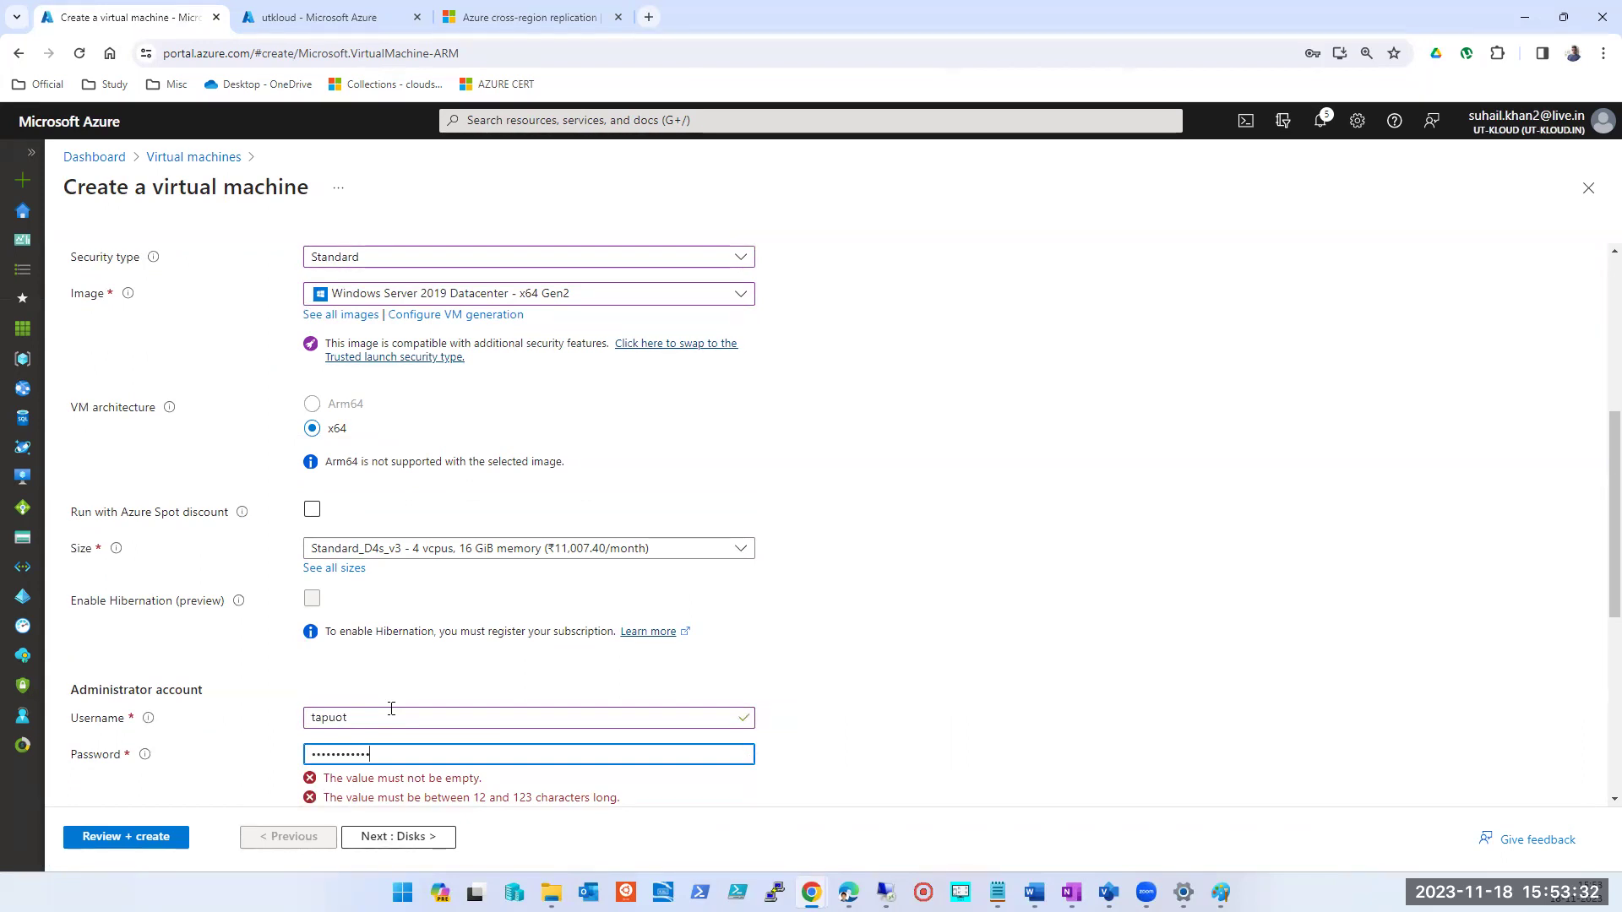
pyautogui.press('Tab')
pyautogui.write('•••••••••••••')
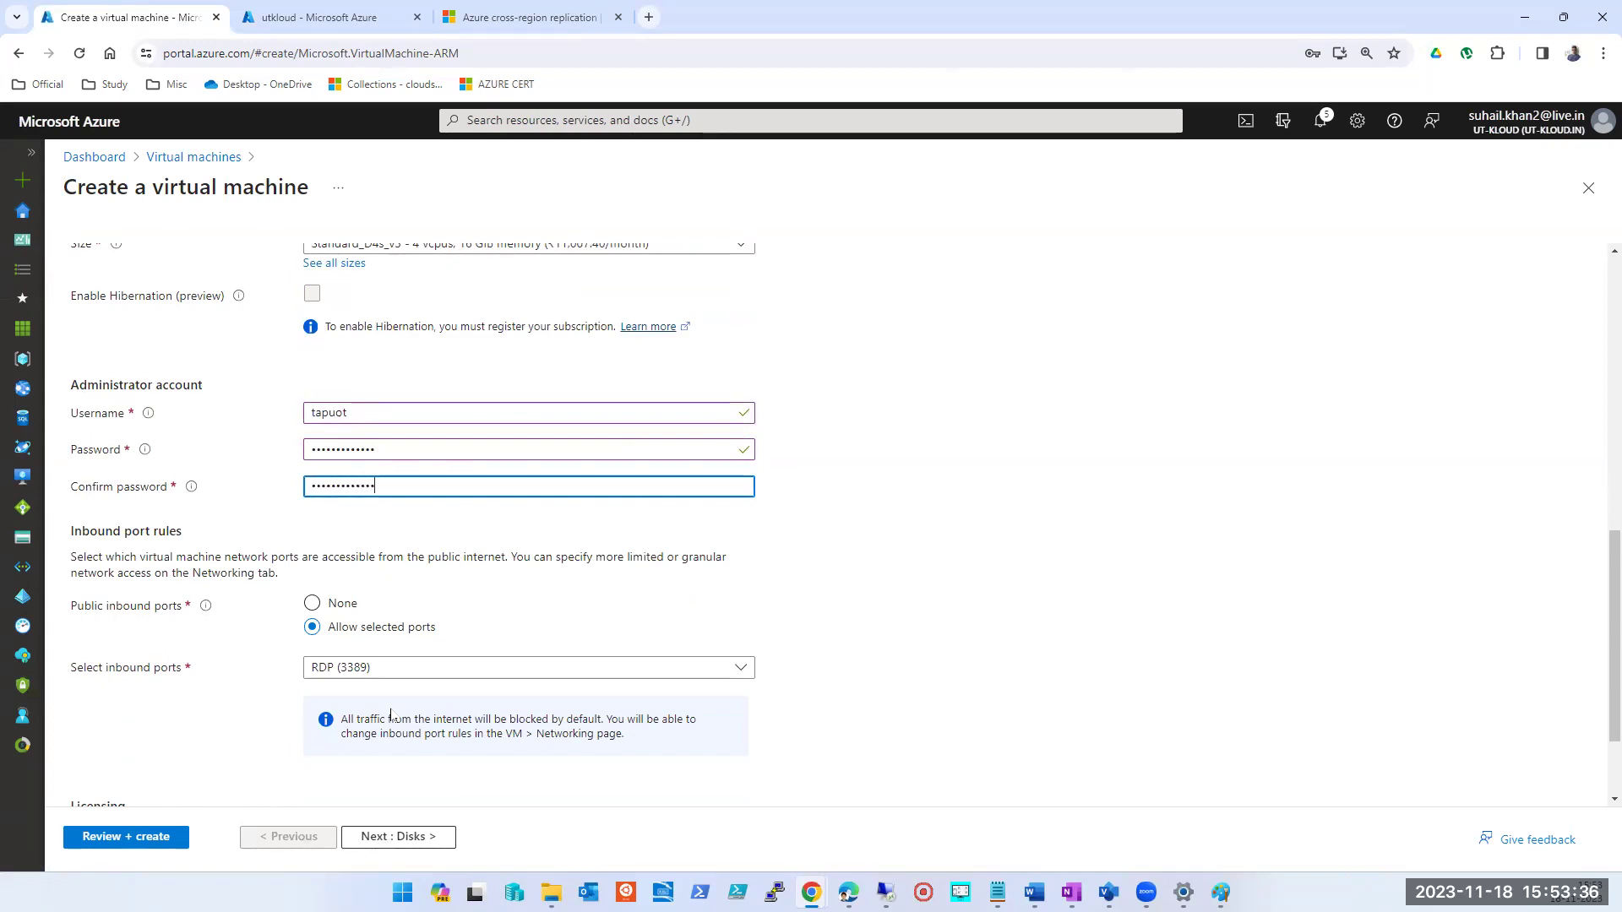
# Allow HTTP (80), HTTPS (443) and SSH (22) as inbound ports in addition to RDP (3389)
pyautogui.click(413, 669)
pyautogui.click(348, 693)
pyautogui.click(348, 723)
pyautogui.click(347, 750)
pyautogui.click(181, 726)
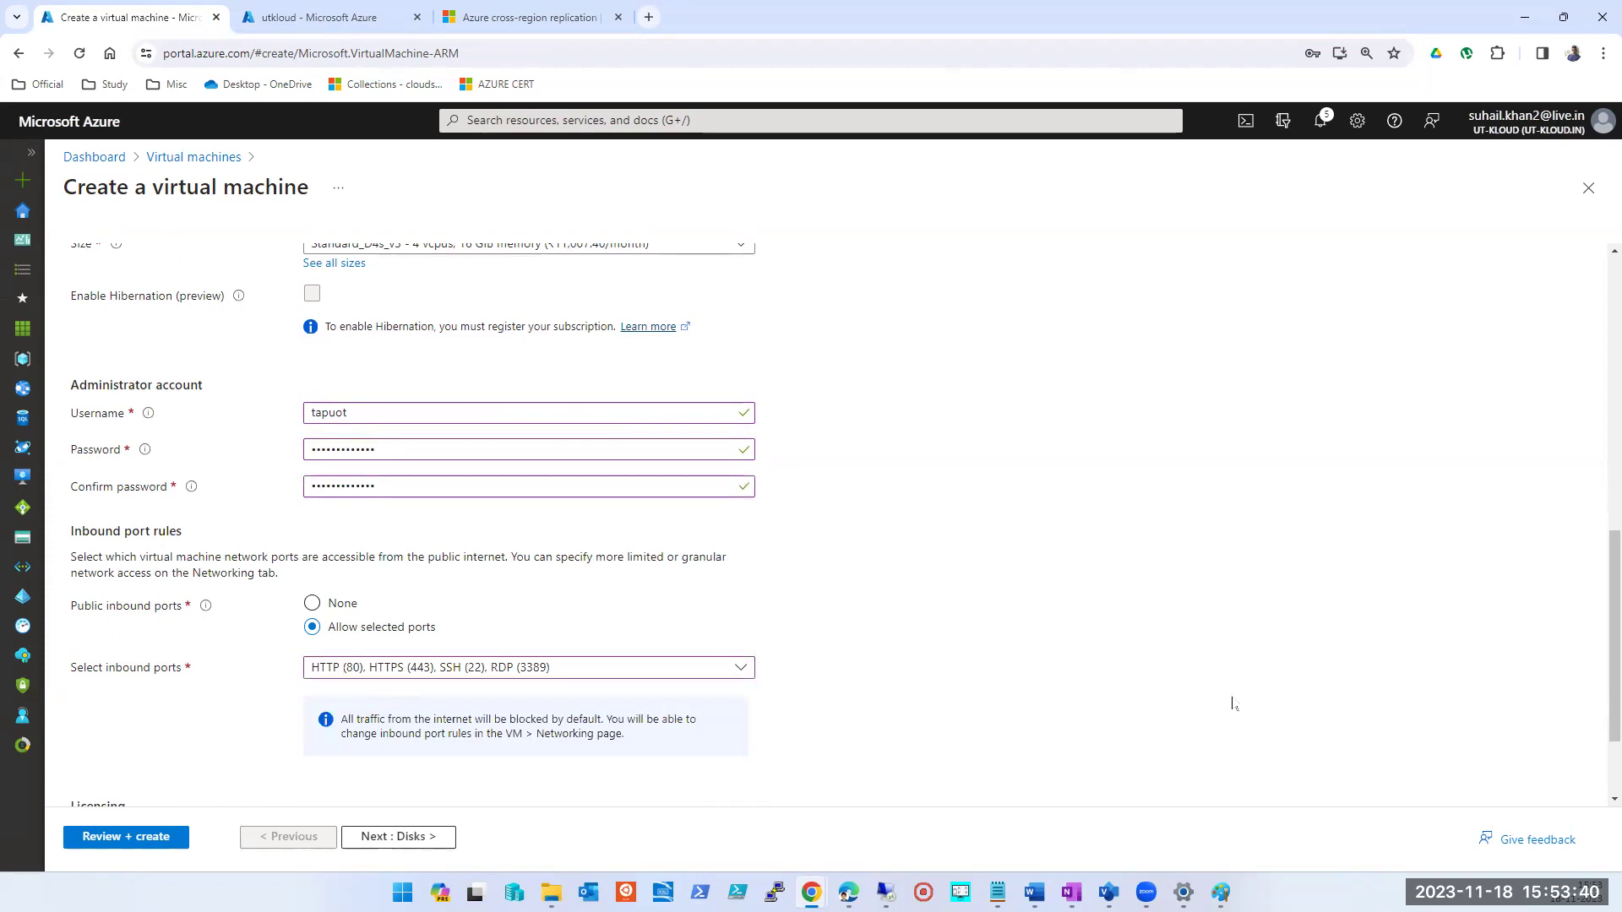
# Keep the default disk settings and send the virtual machine configuration to review and validation
pyautogui.scroll(-2, 1230, 702)
pyautogui.click(418, 838)
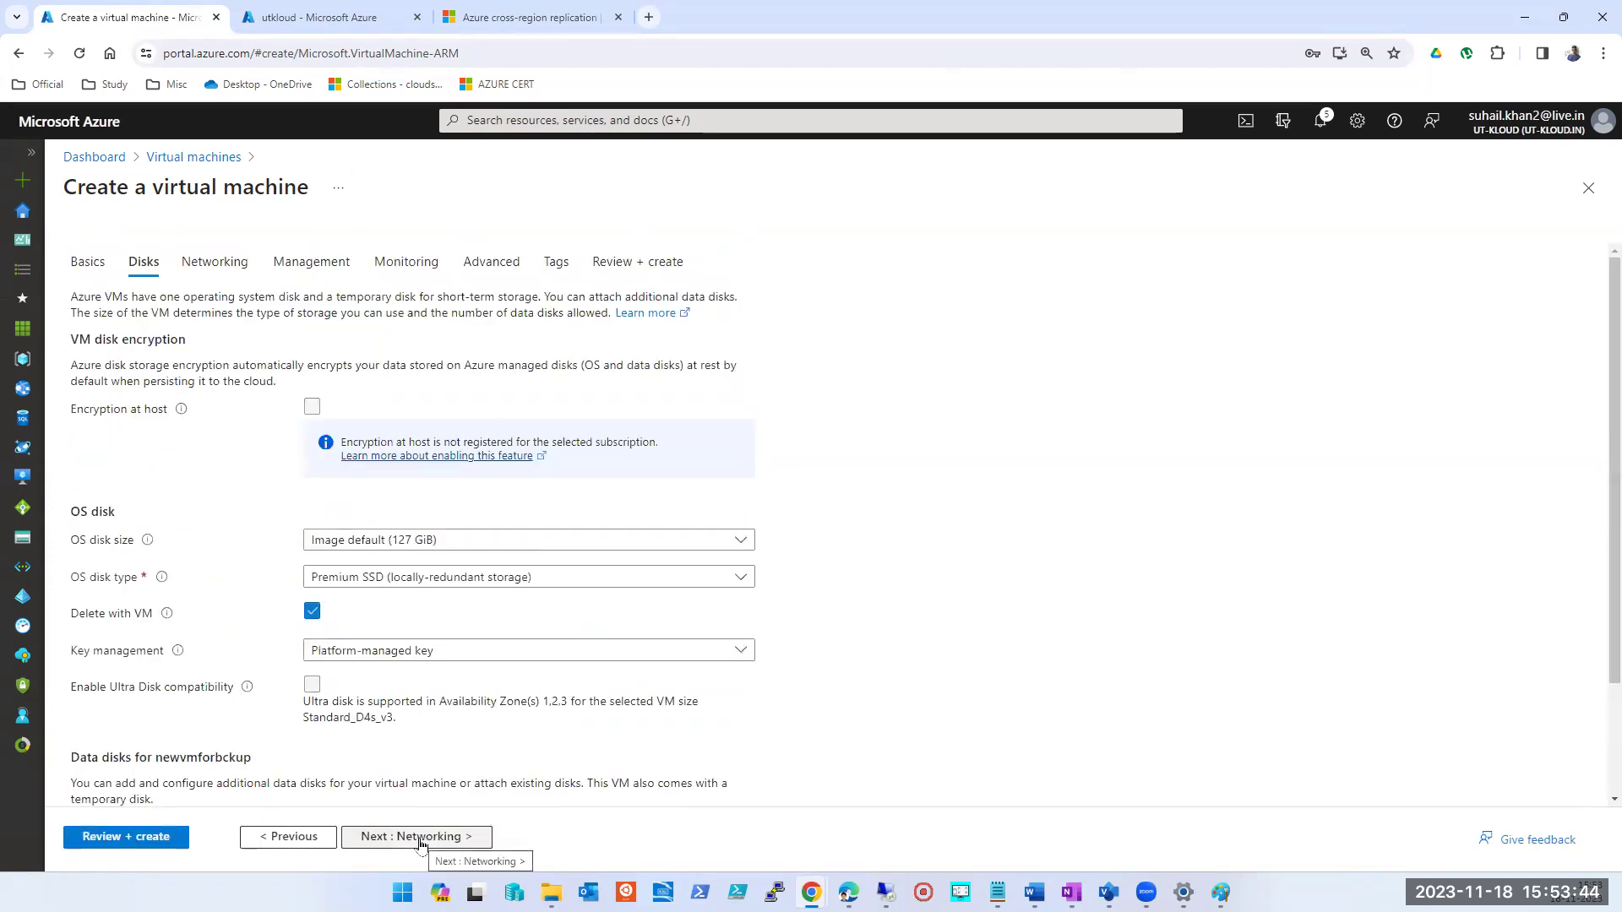
pyautogui.click(99, 836)
# From the utkloud vault's backup instances, start configuring a backup with the datasource type Azure Disks and proceed to the policy selection
pyautogui.click(331, 20)
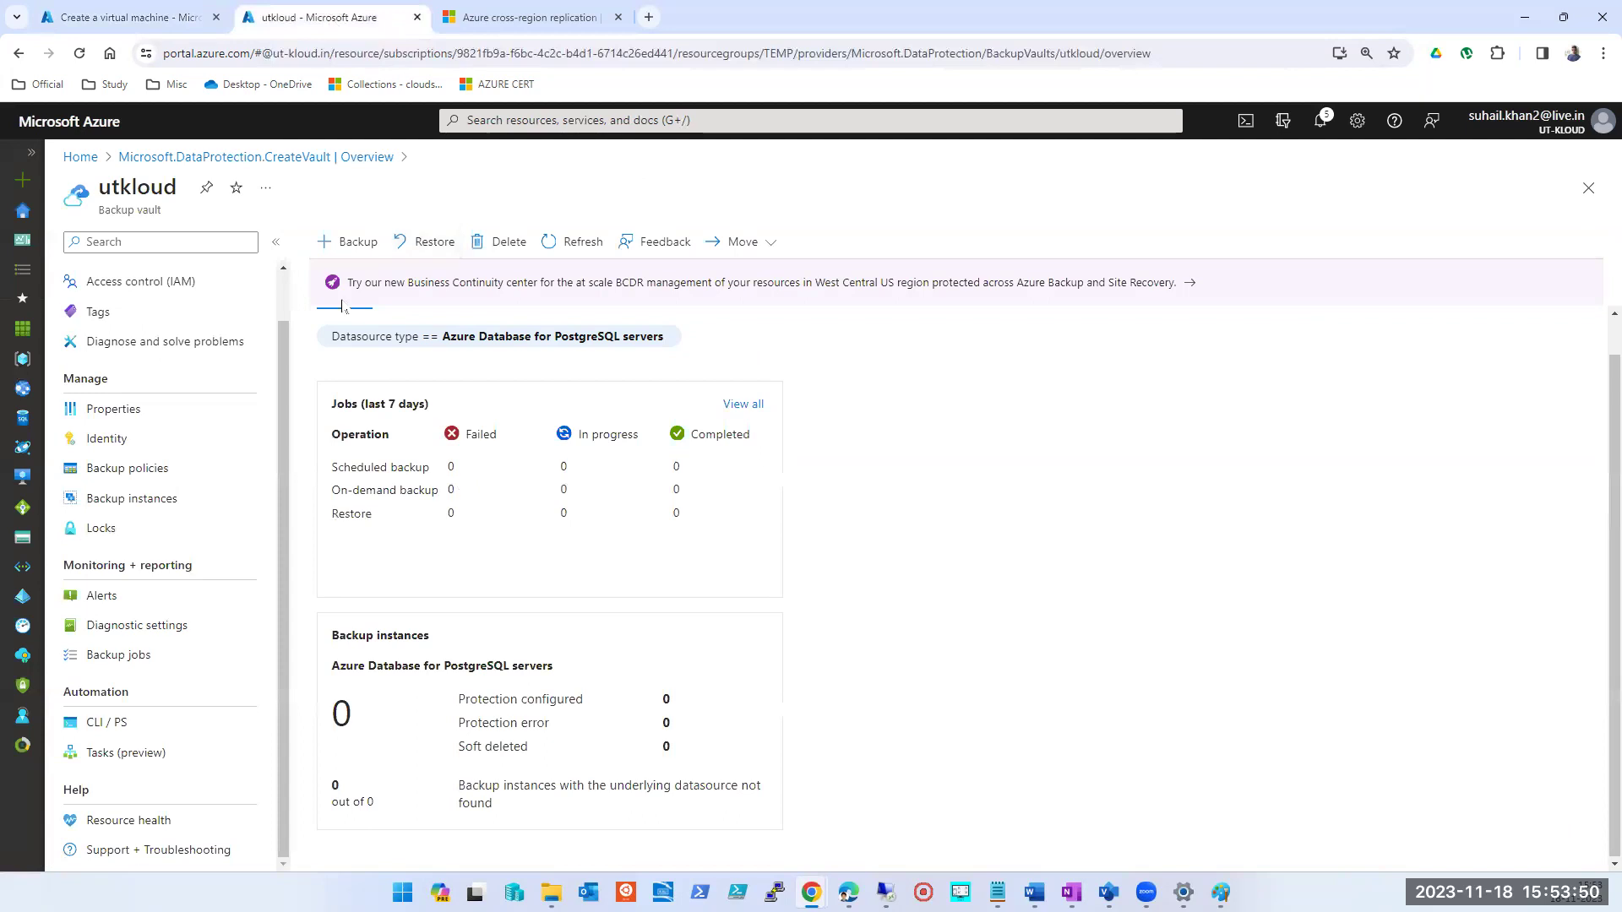
pyautogui.click(109, 500)
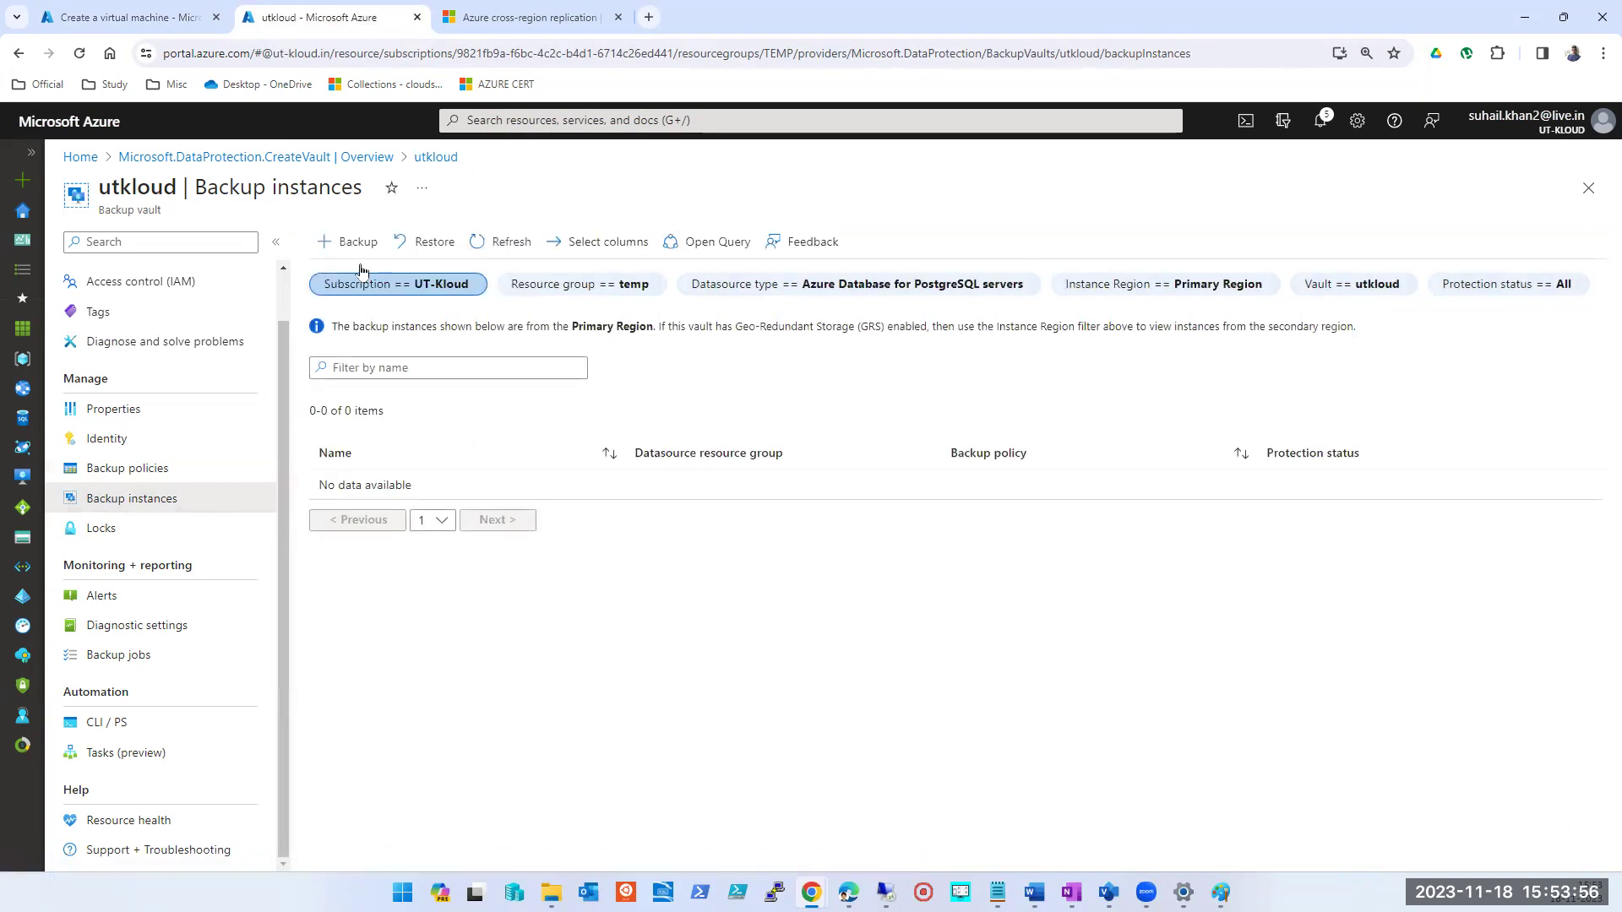
pyautogui.click(348, 243)
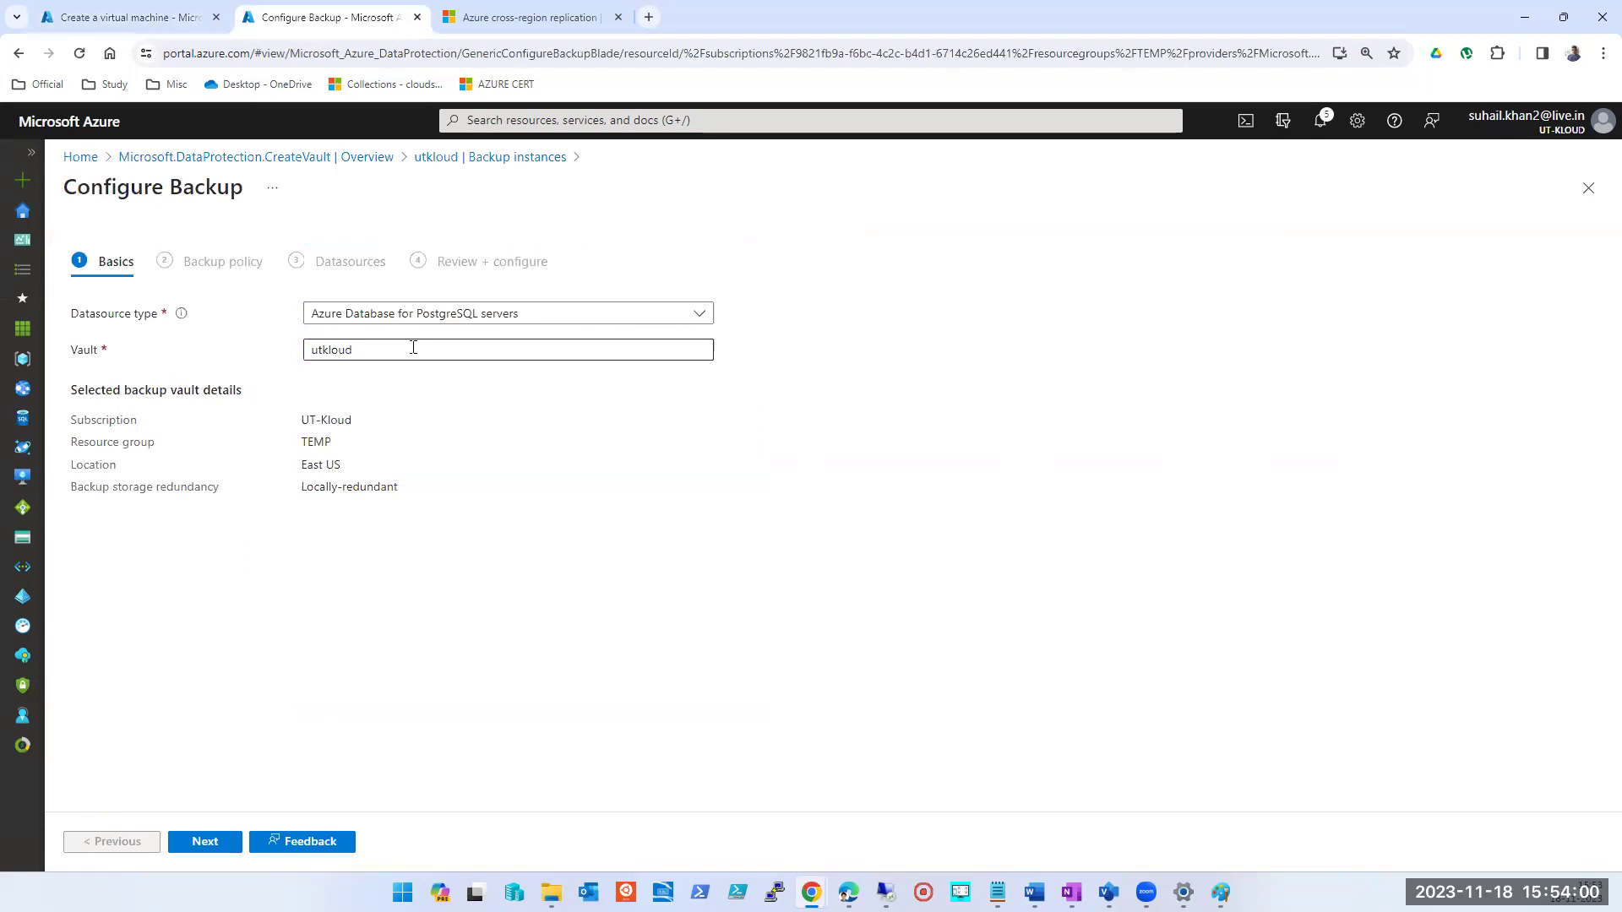
pyautogui.click(401, 315)
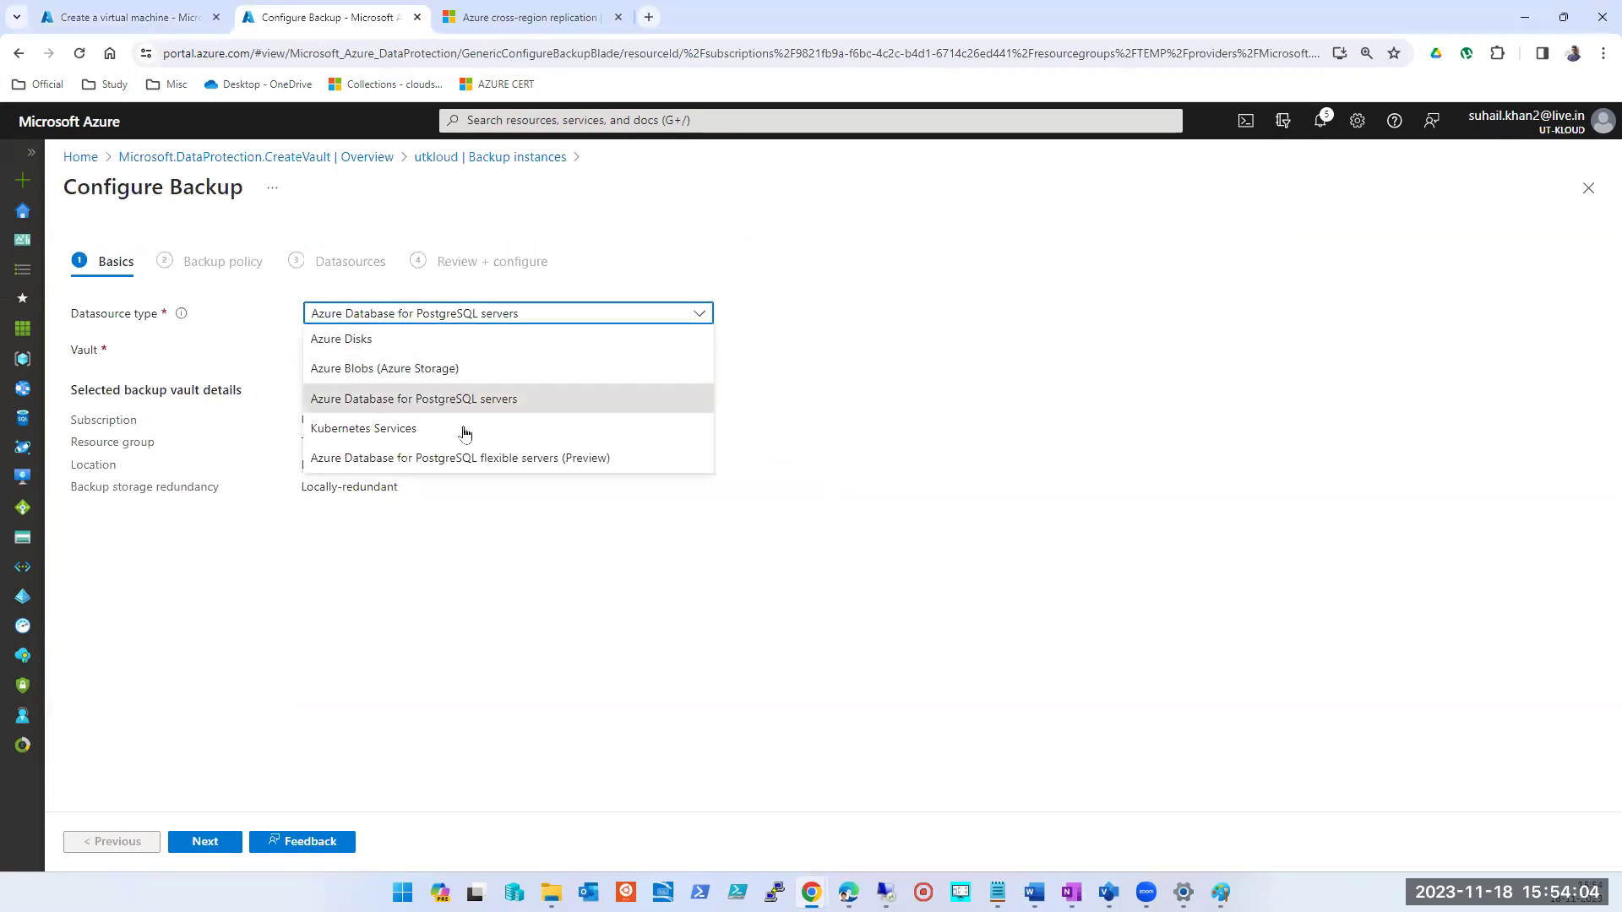
pyautogui.click(393, 340)
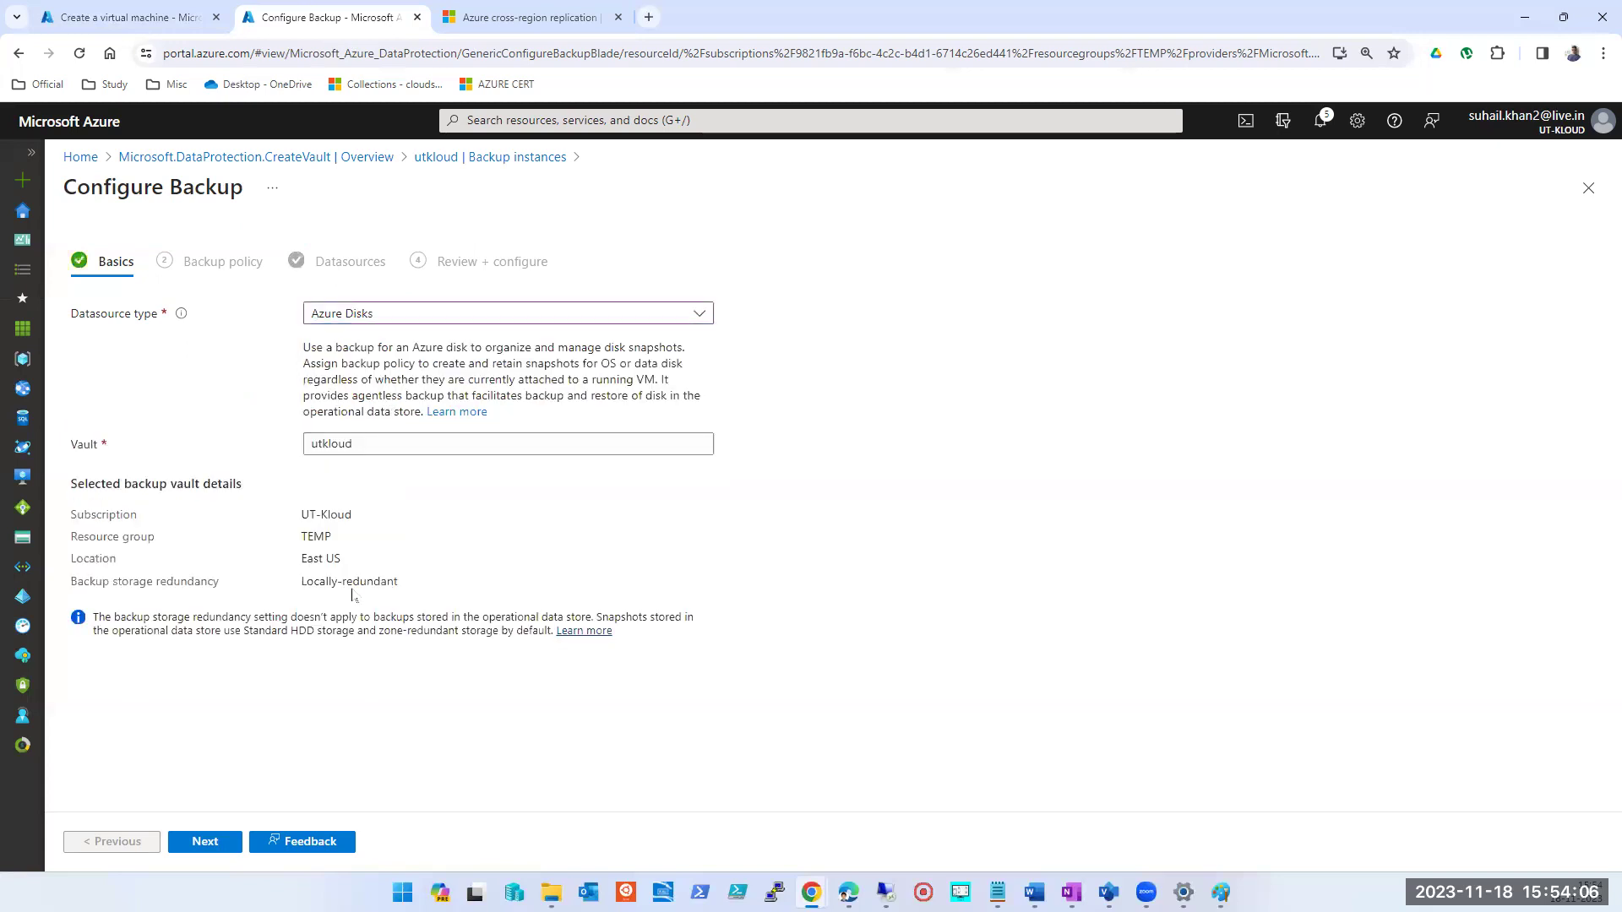
pyautogui.click(221, 845)
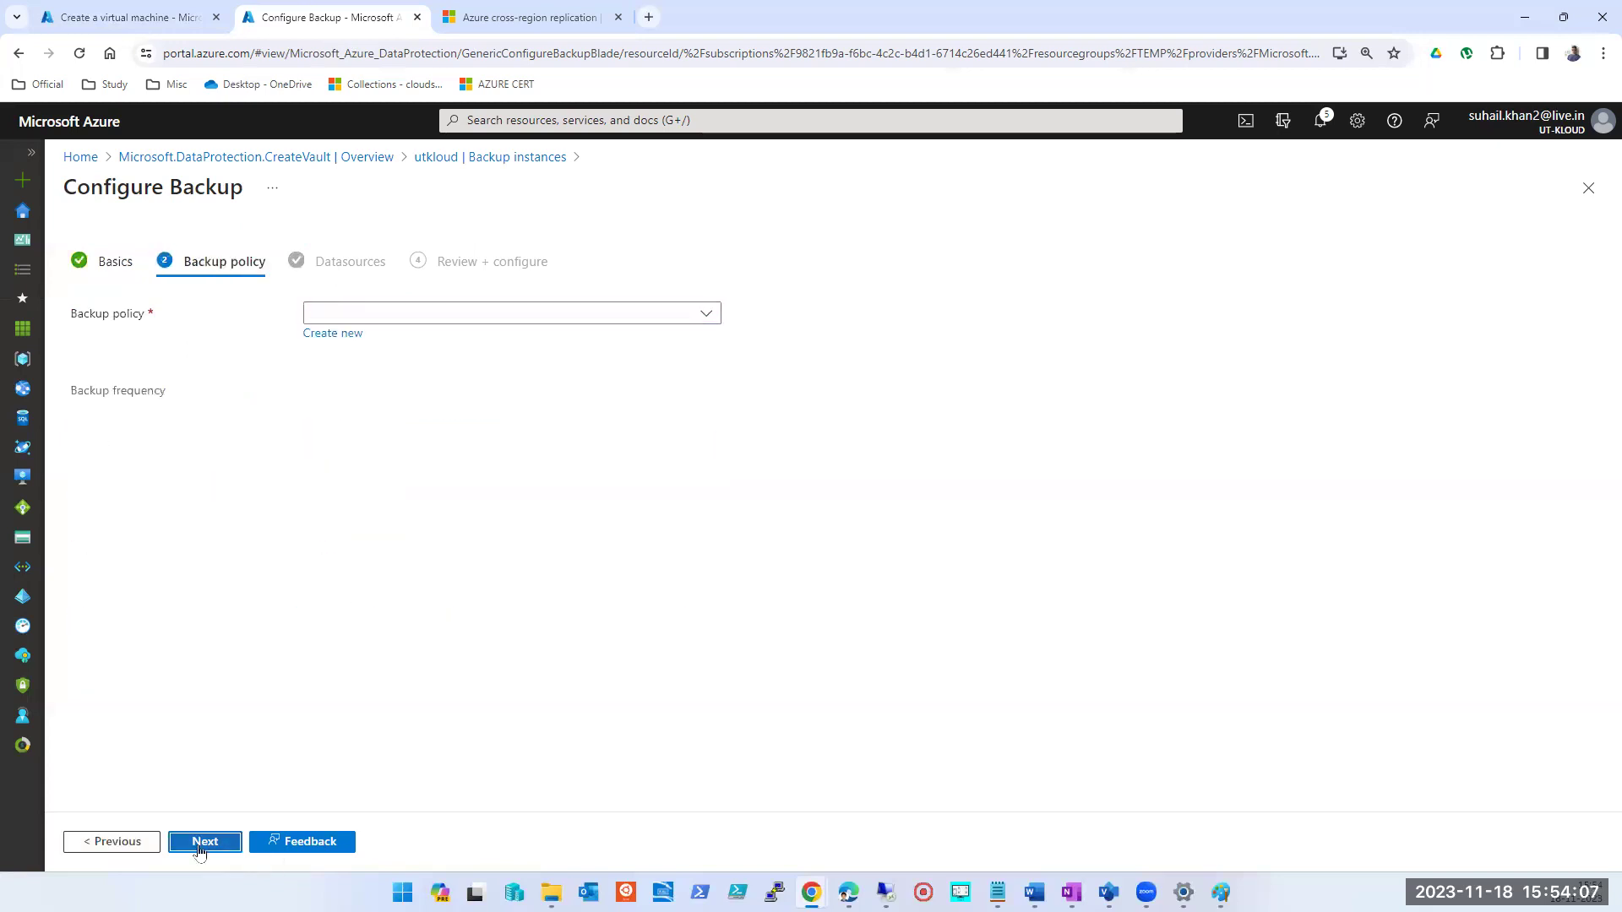
# Create a new backup policy named asas, keeping the hourly schedule of every 1 hour and the default 7-day retention
pyautogui.click(372, 313)
pyautogui.click(337, 339)
pyautogui.click(406, 315)
pyautogui.write('asas')
pyautogui.click(422, 836)
pyautogui.click(435, 836)
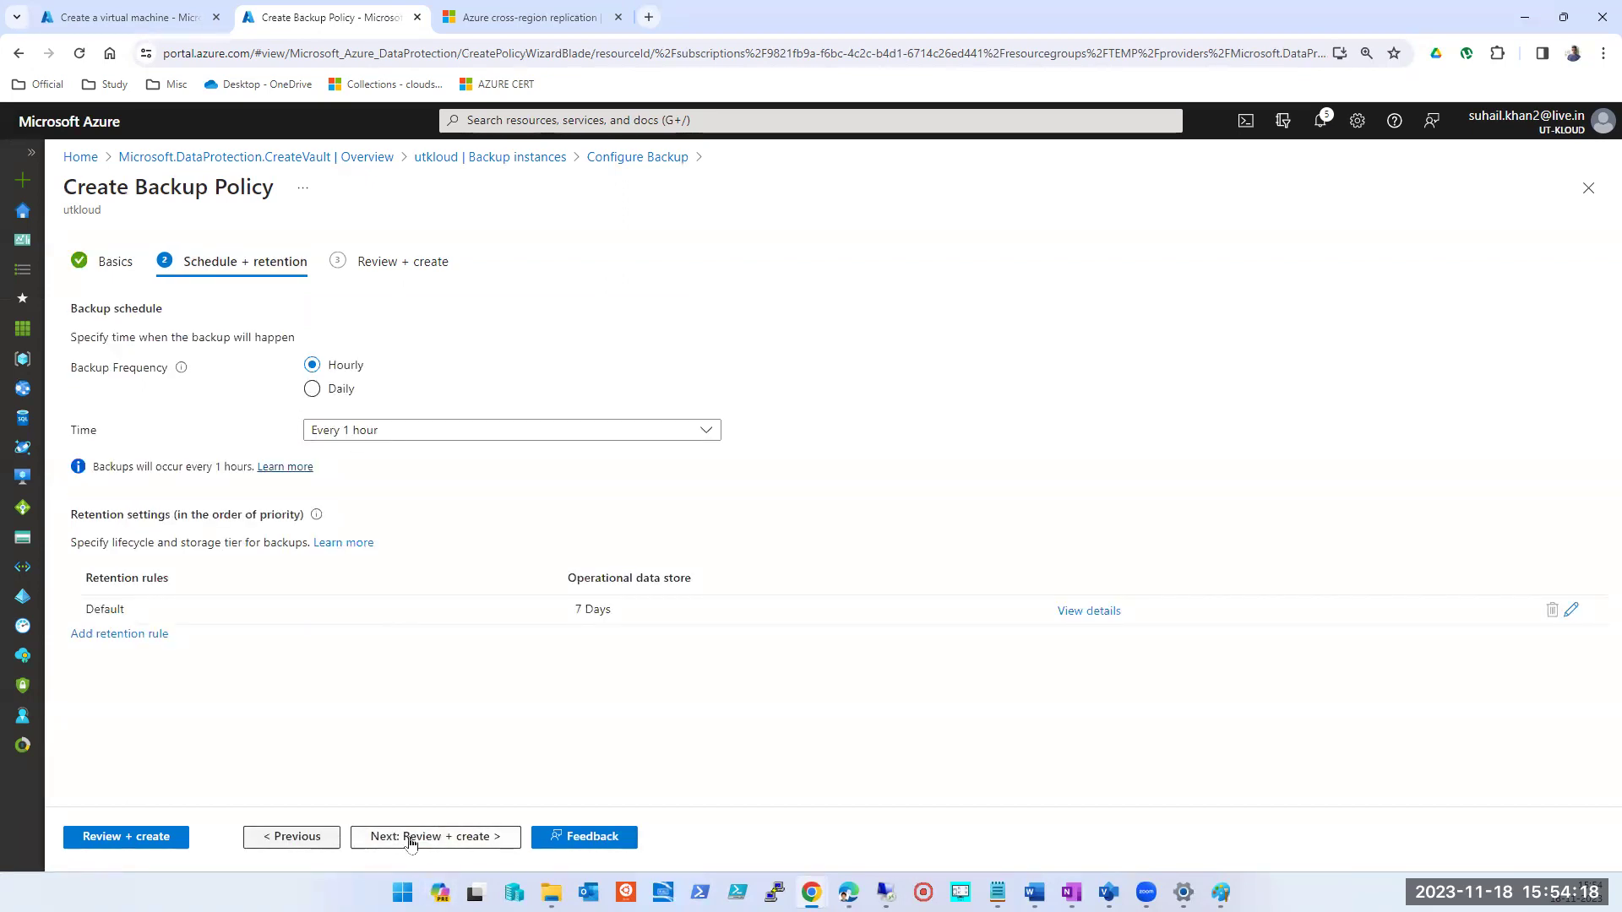
pyautogui.click(412, 836)
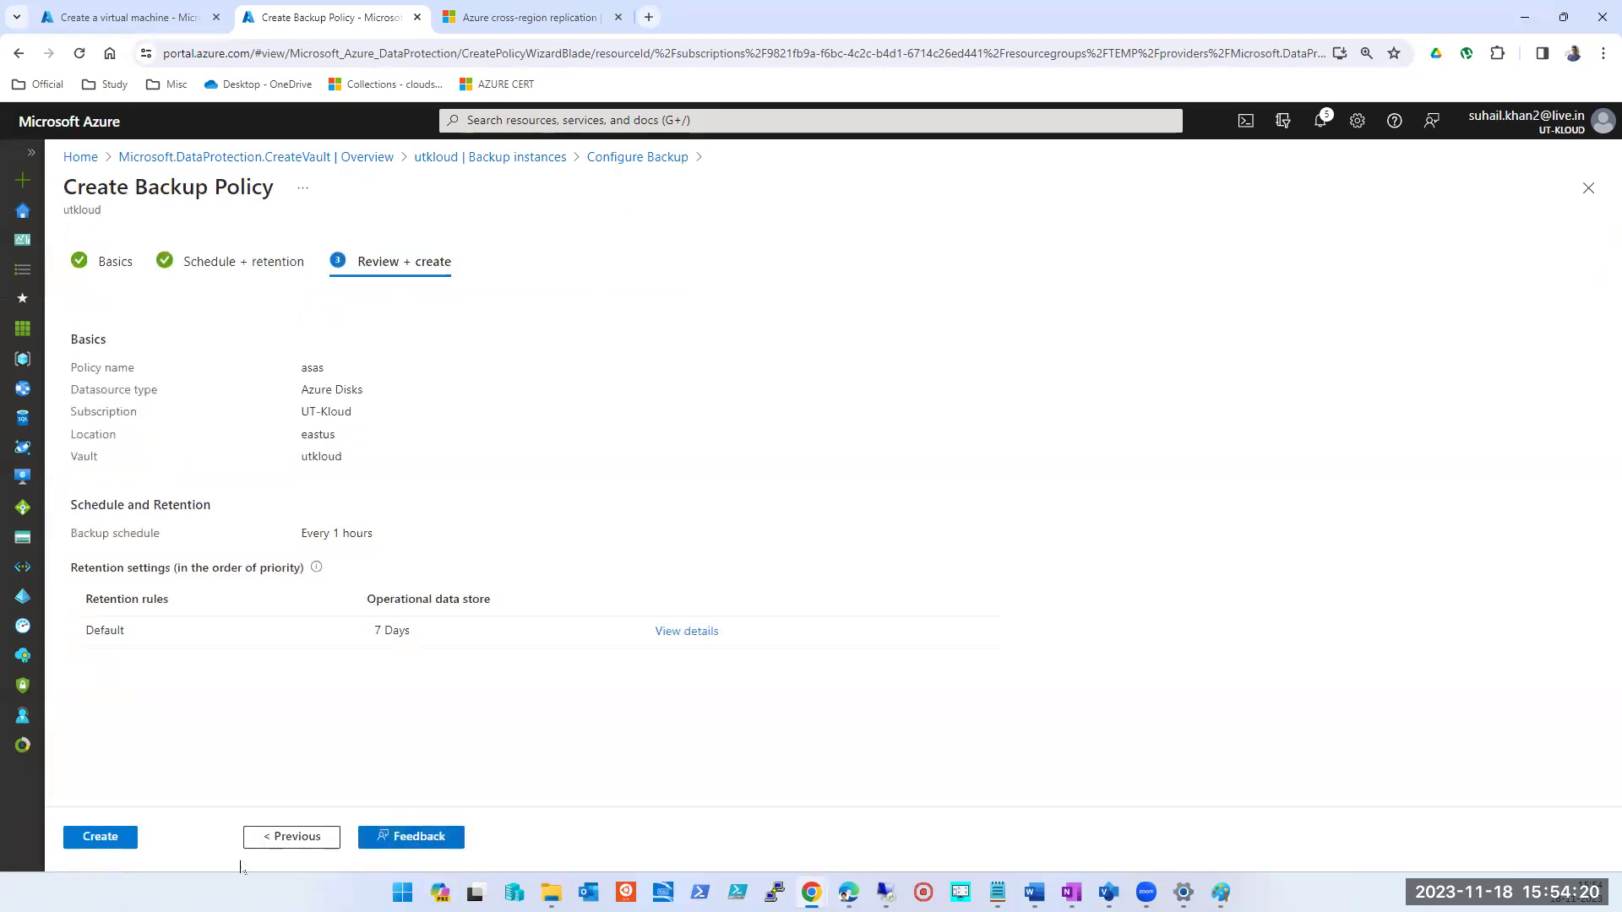
pyautogui.click(127, 837)
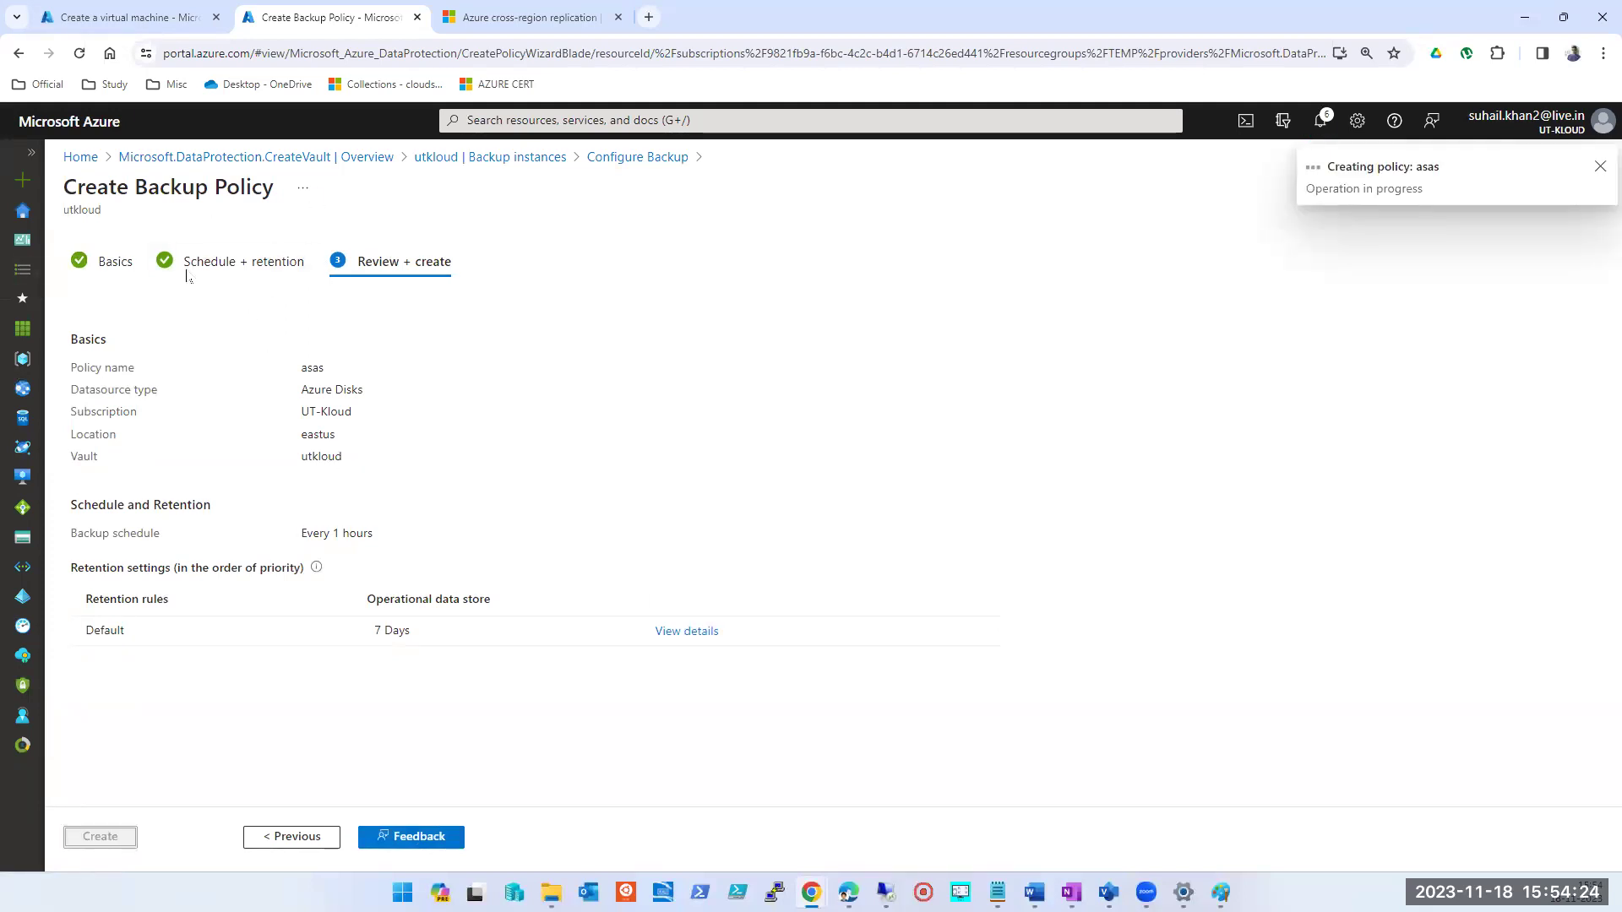
# Start the deployment of the validated virtual machine newvmforbckup and return to the backup configuration
pyautogui.click(125, 23)
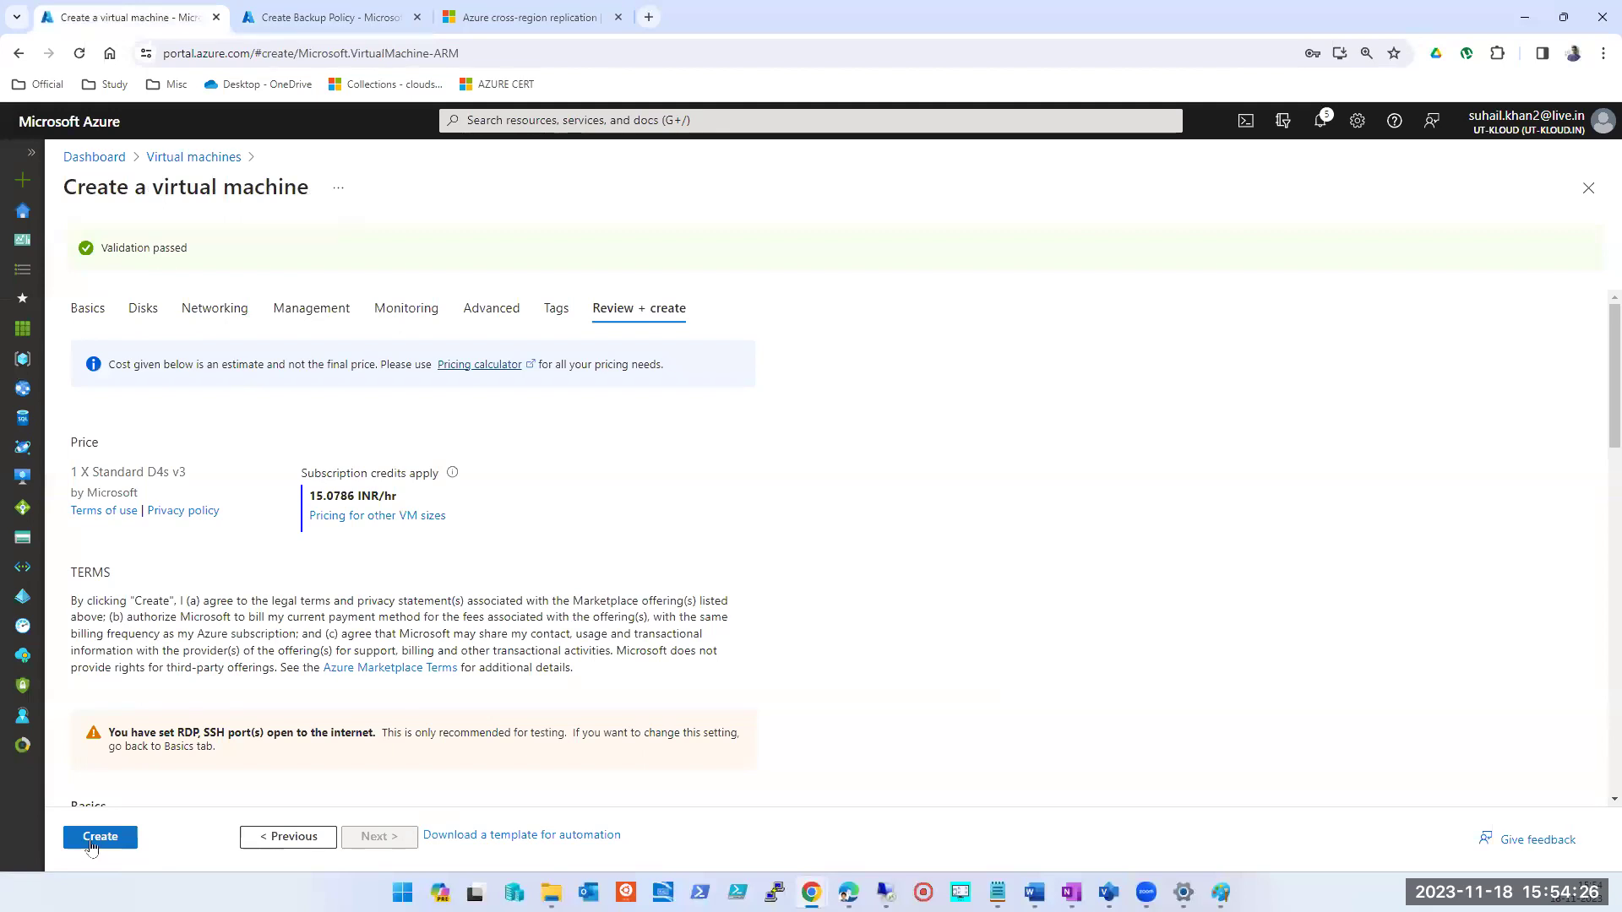
pyautogui.click(297, 17)
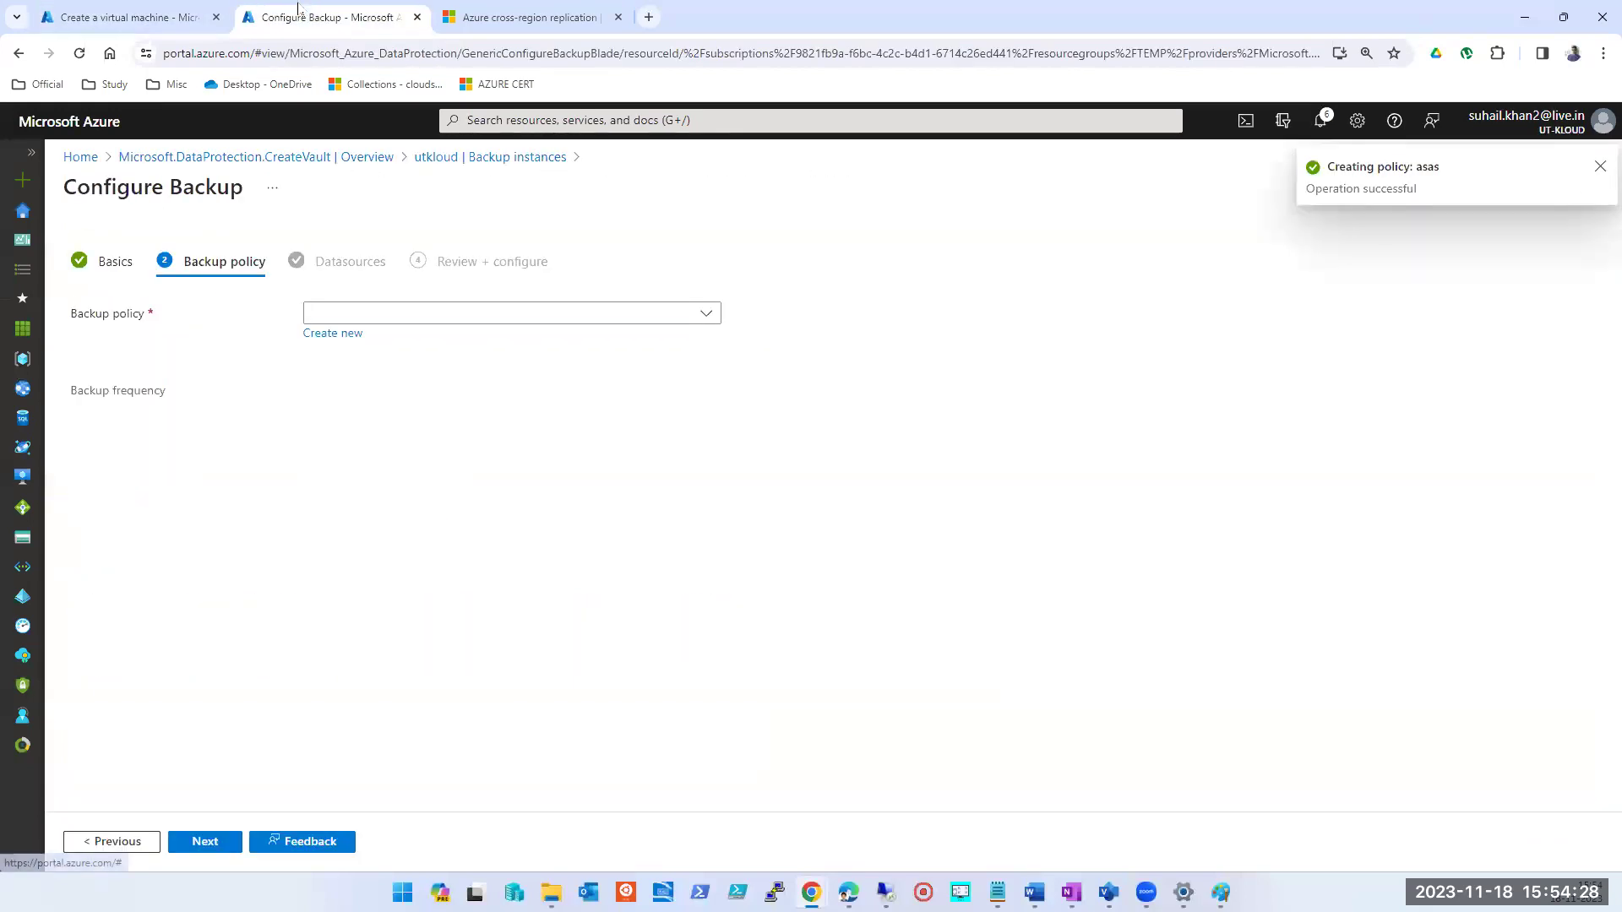
# Examine the disks offered as datasources in the backup configuration and check the new virtual machine's deployment progress
pyautogui.click(199, 842)
pyautogui.click(748, 647)
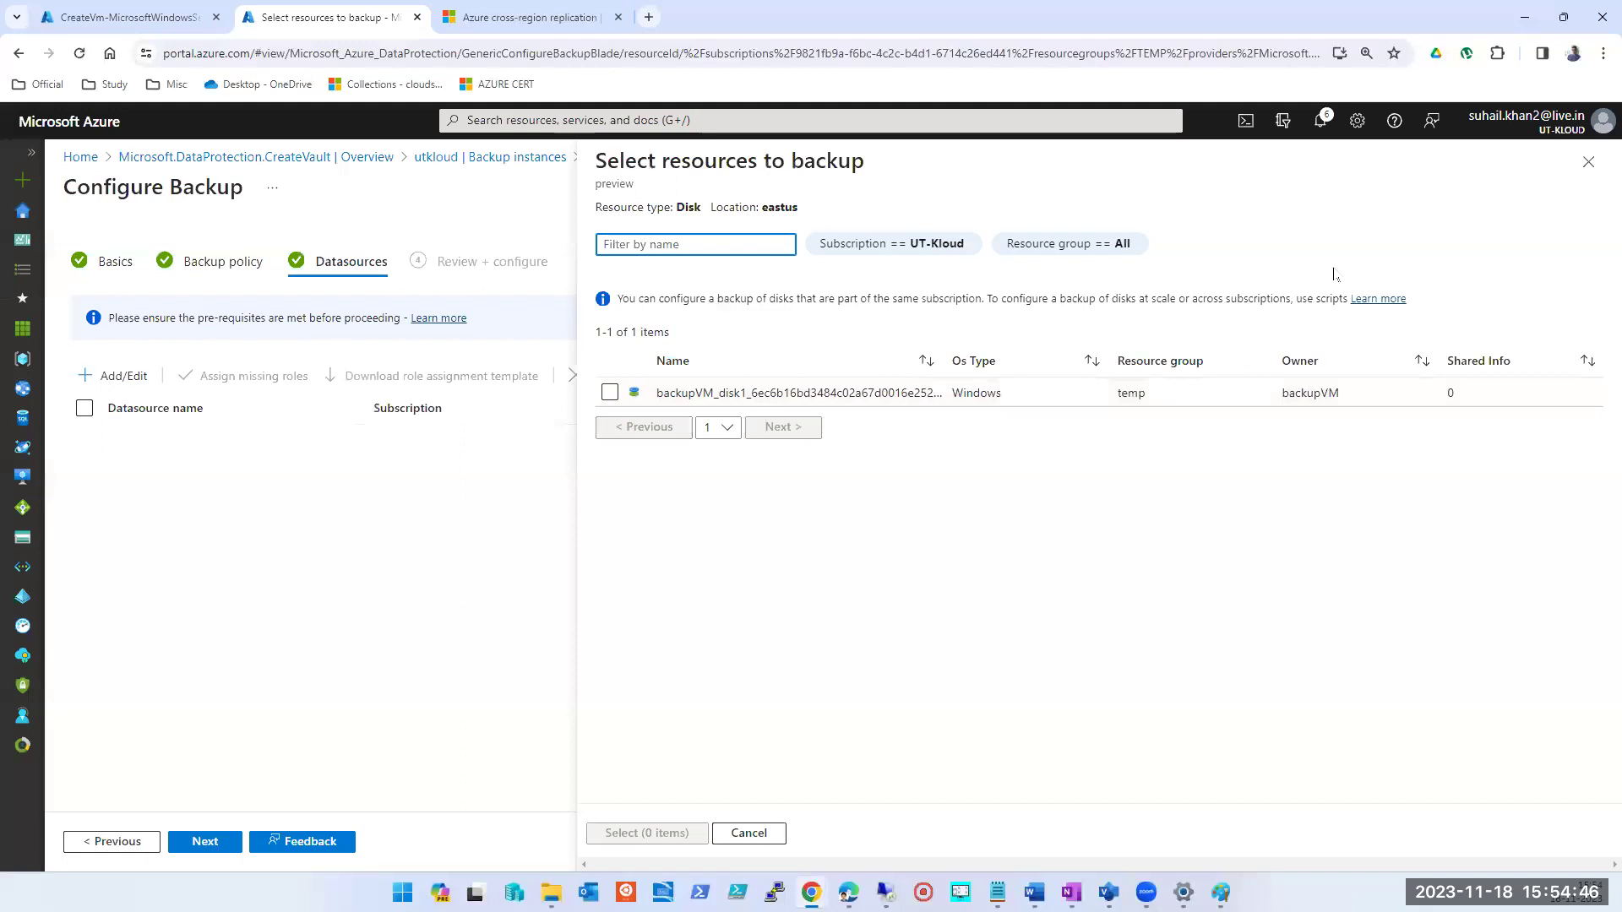
pyautogui.click(1588, 161)
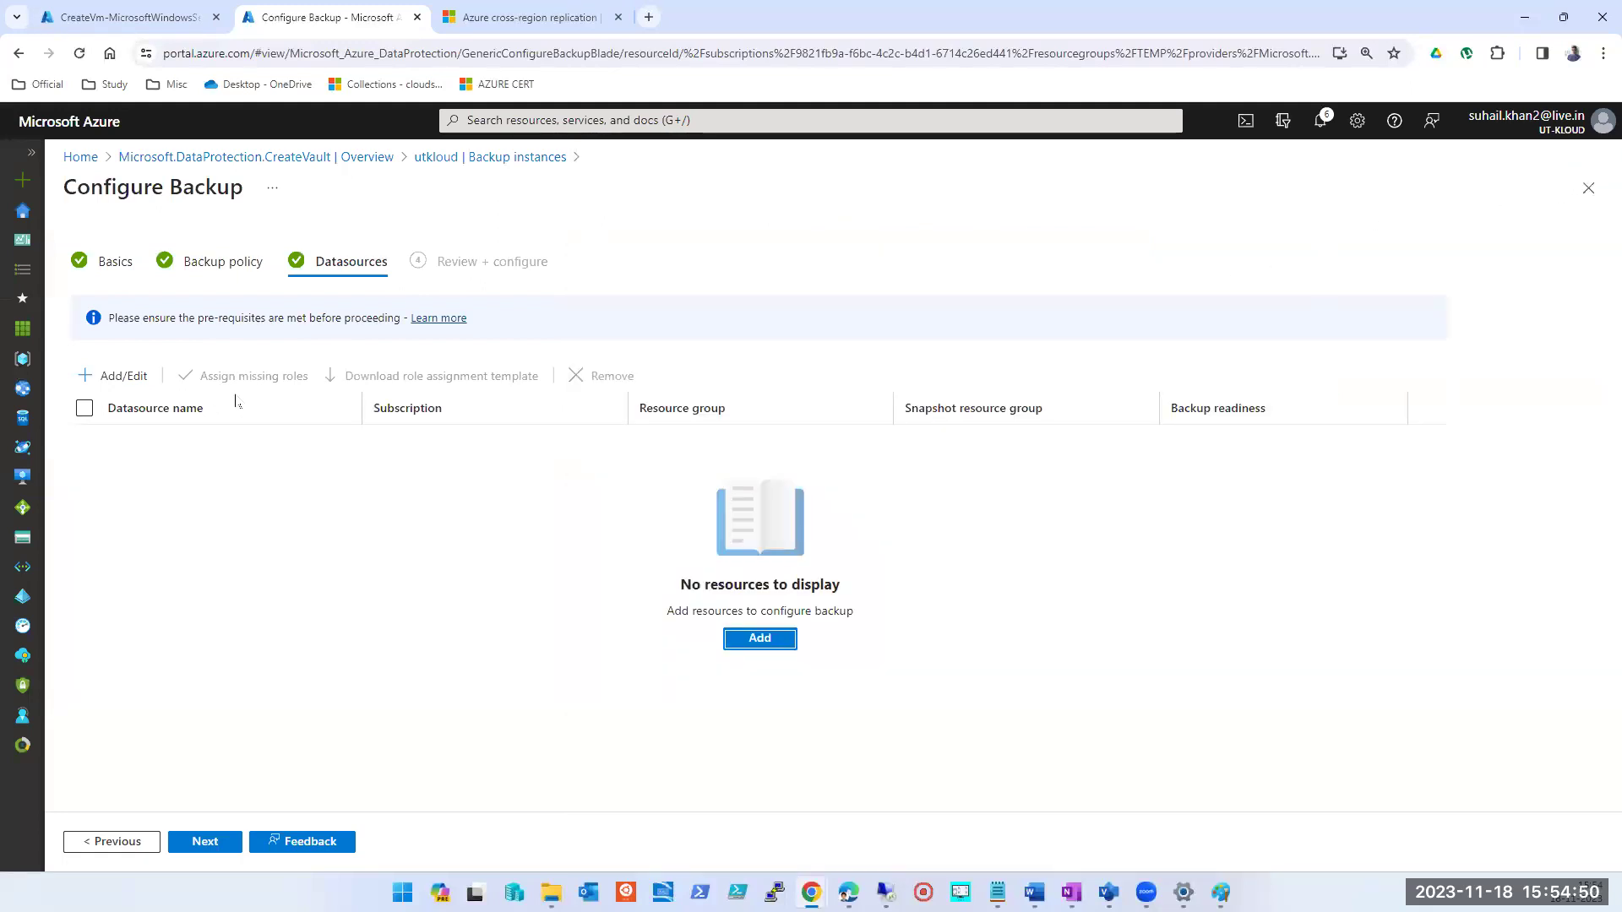
pyautogui.click(132, 19)
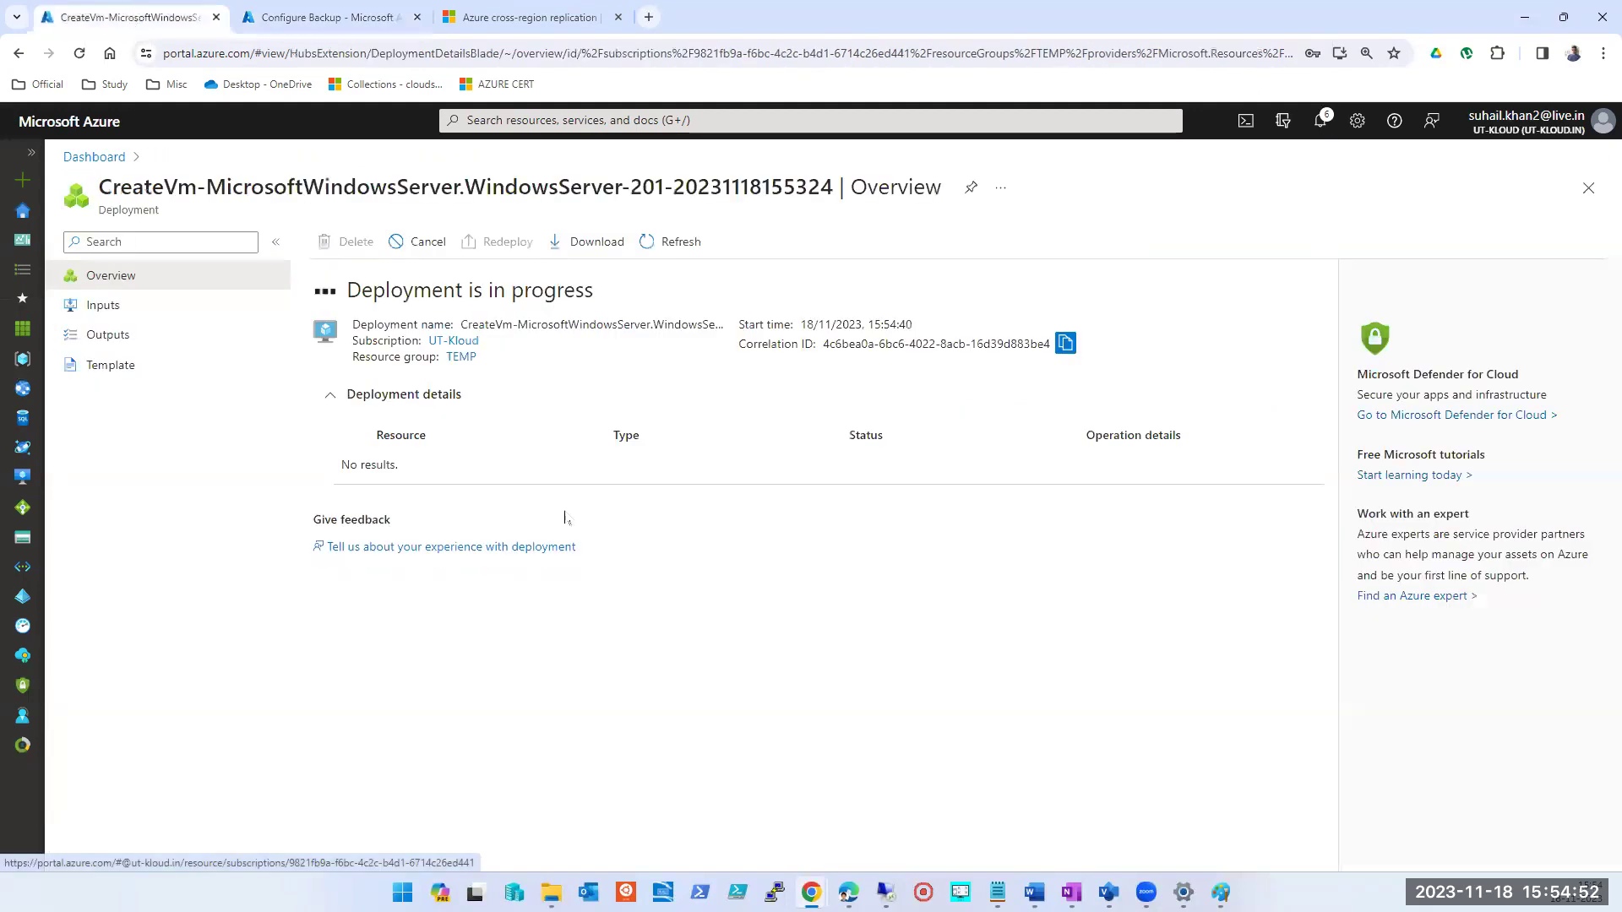
pyautogui.click(350, 17)
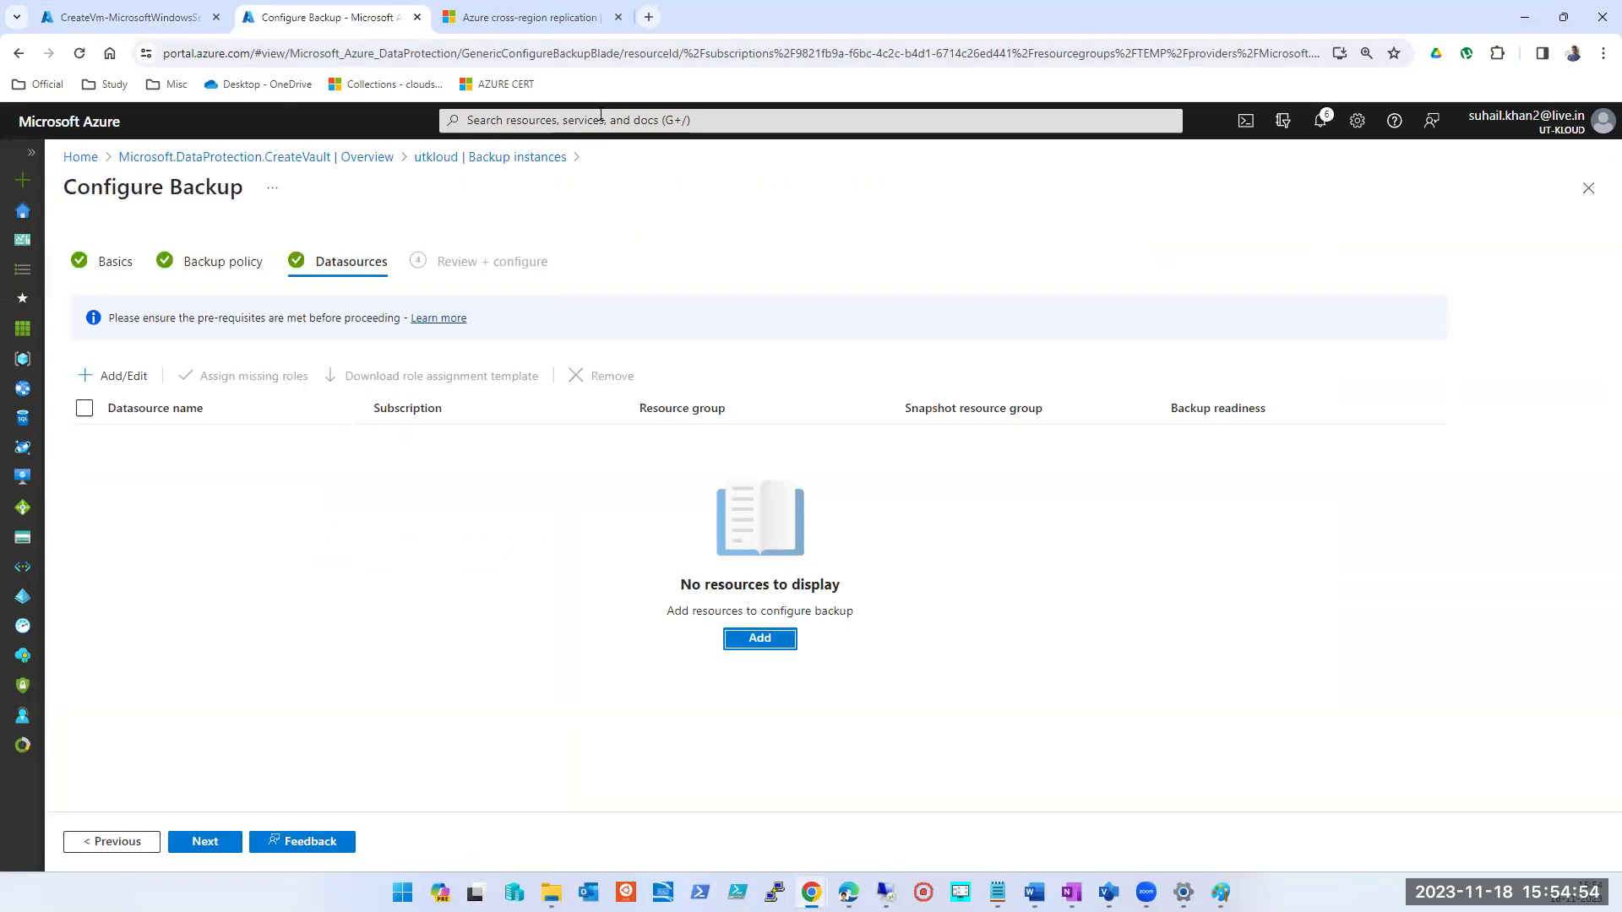
# Discard the unfinished backup configuration and open backupVM from the virtual machines list
pyautogui.click(507, 120)
pyautogui.click(676, 448)
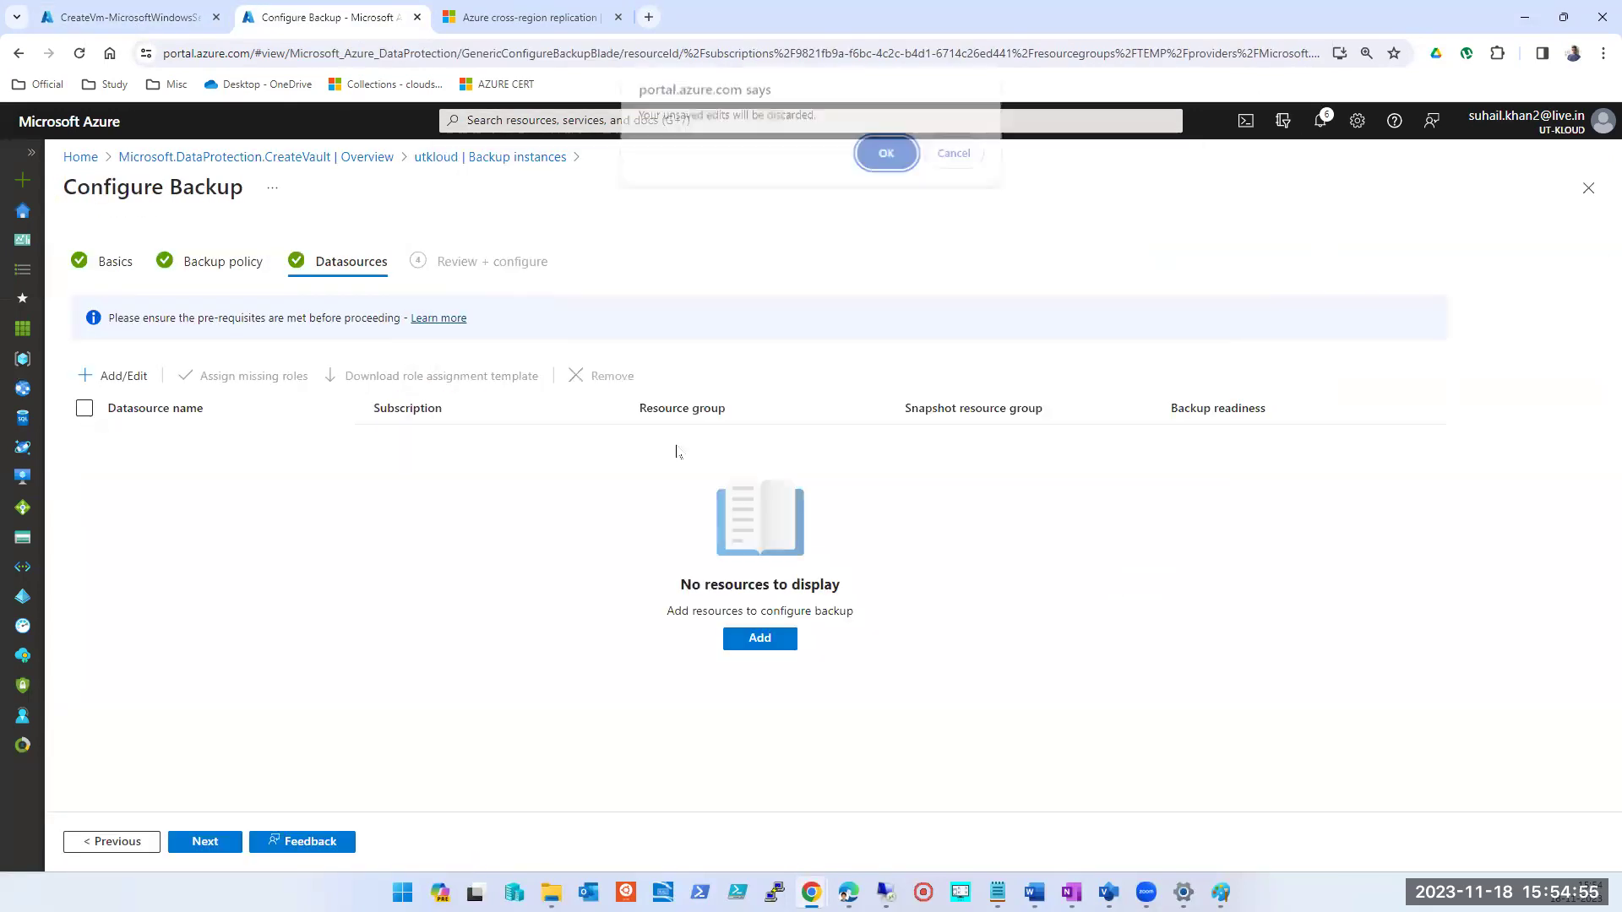
pyautogui.click(886, 154)
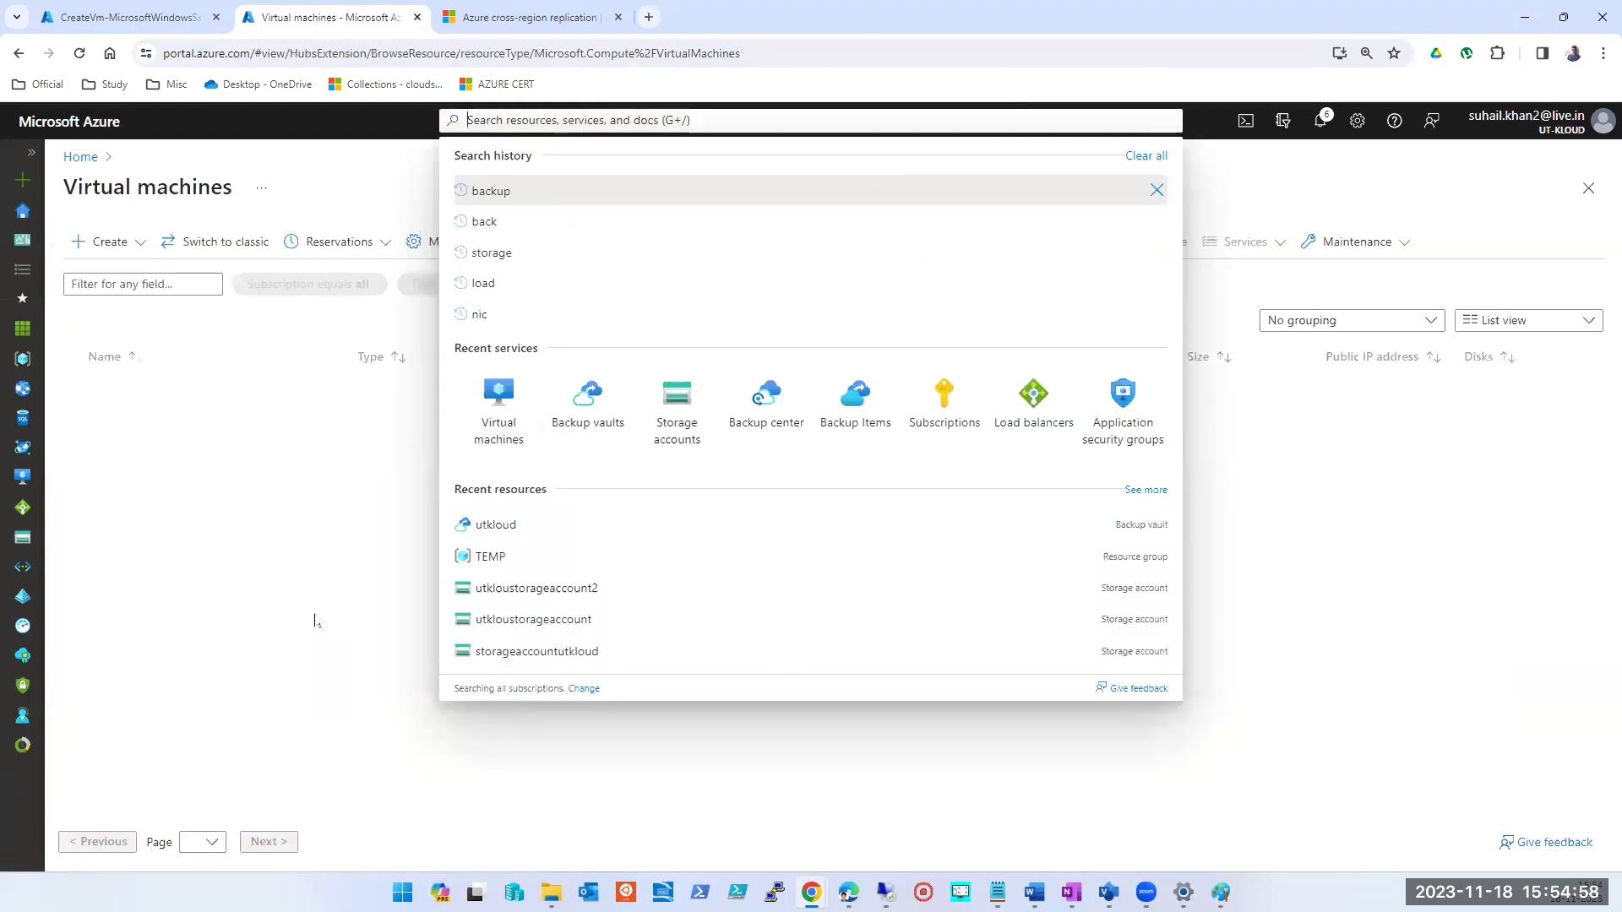
pyautogui.click(141, 395)
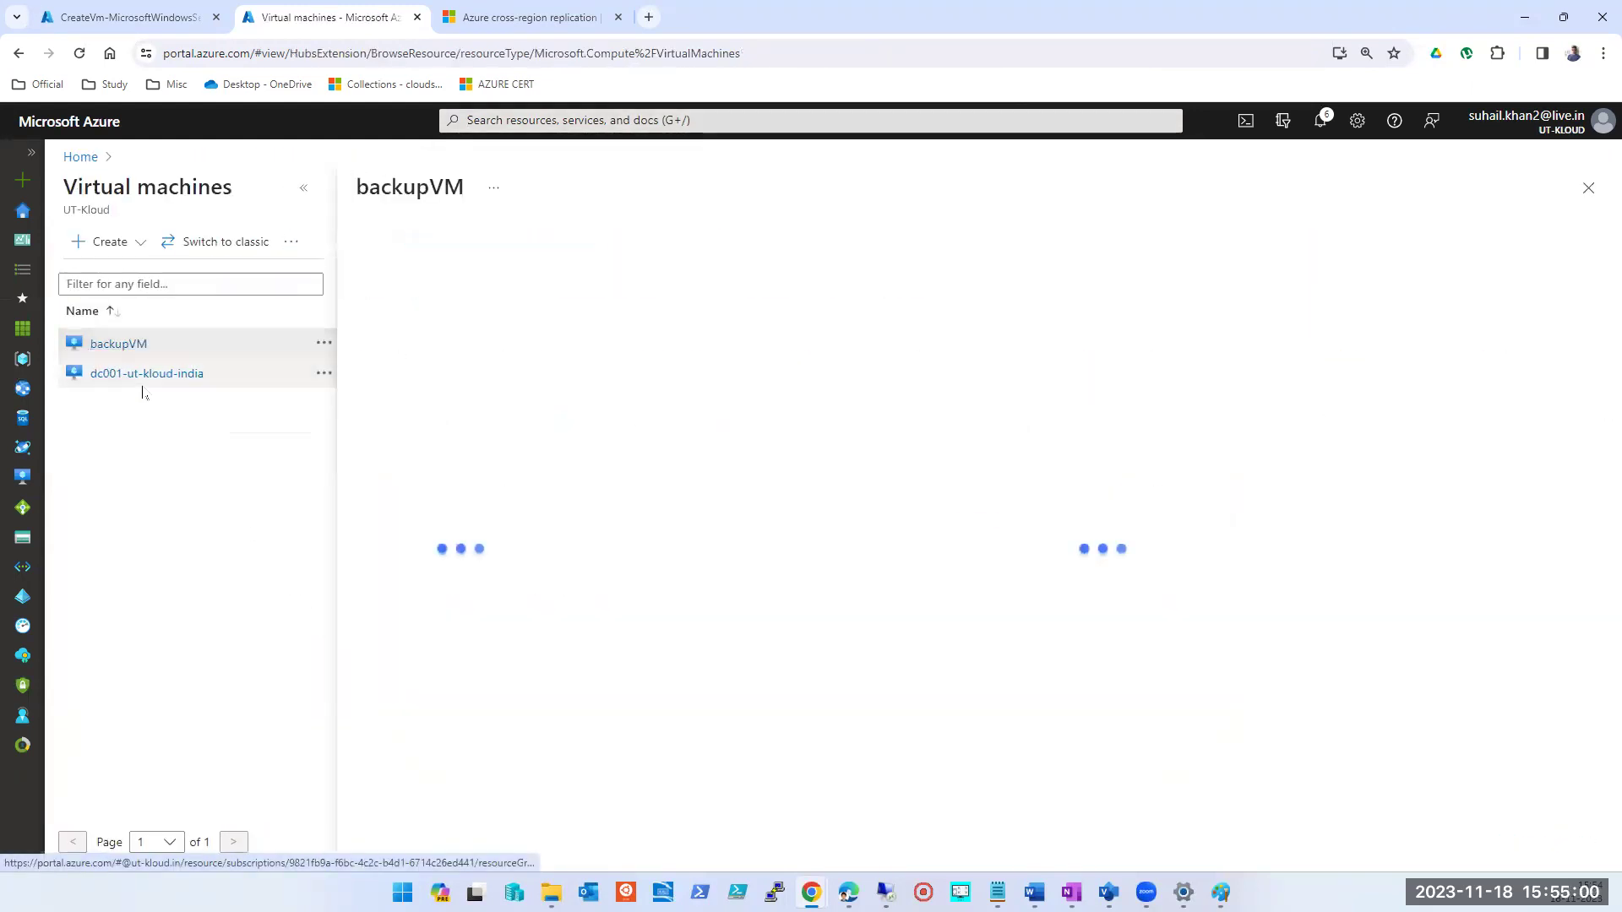
pyautogui.click(300, 193)
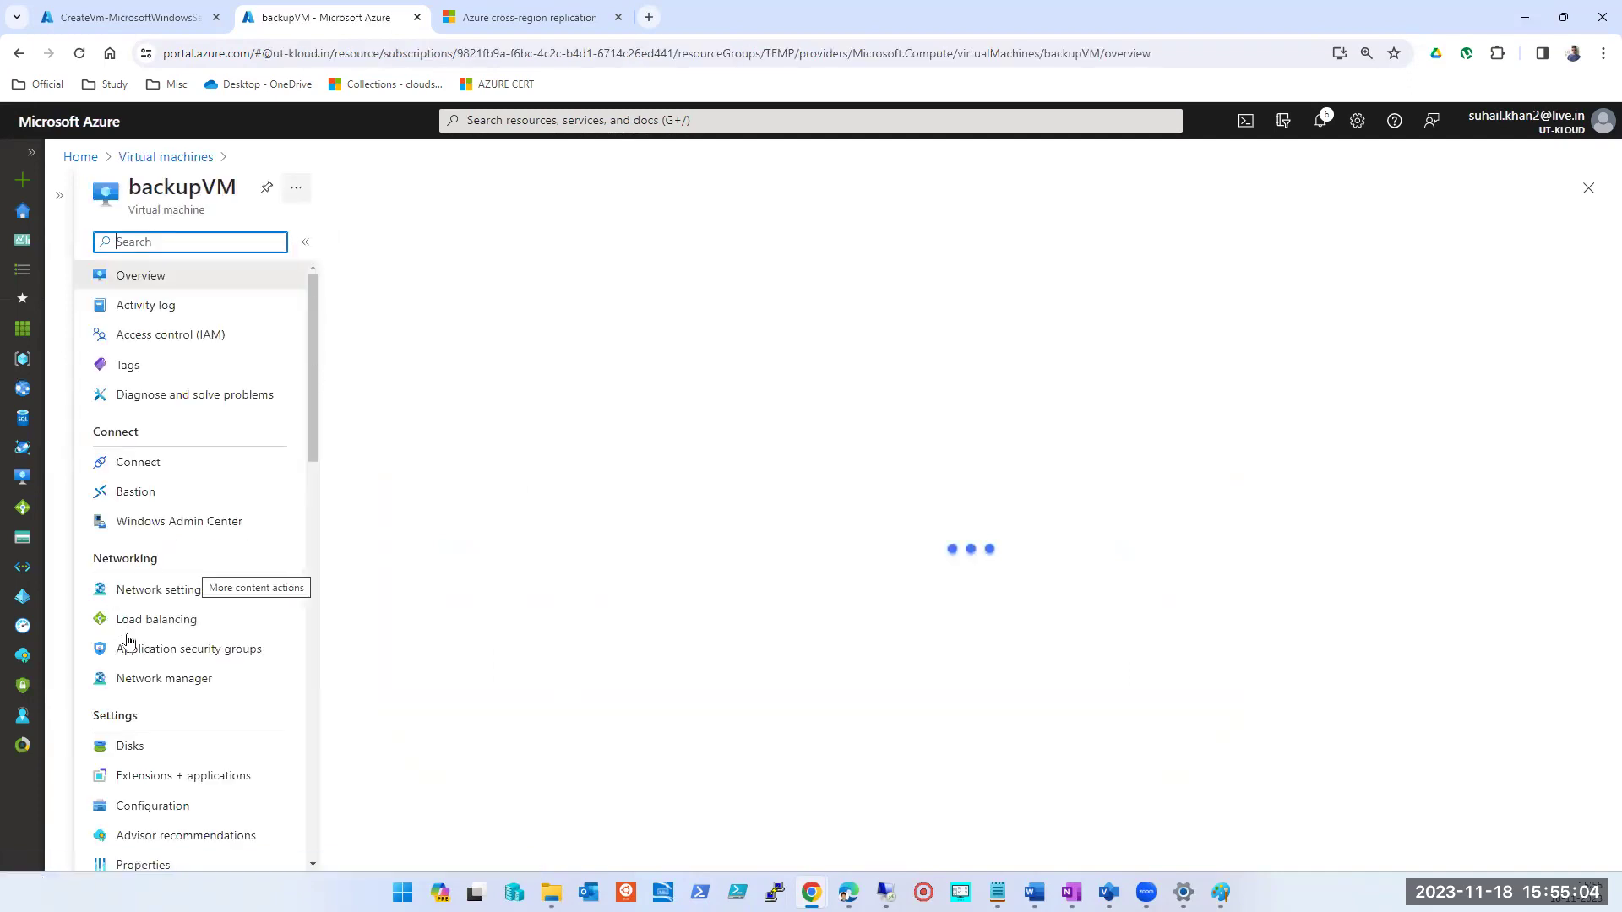
# Display backupVM's Backup page and show the recovery actions for the 18/11/2023, 13:41:38 recovery point
pyautogui.scroll(-7, 206, 653)
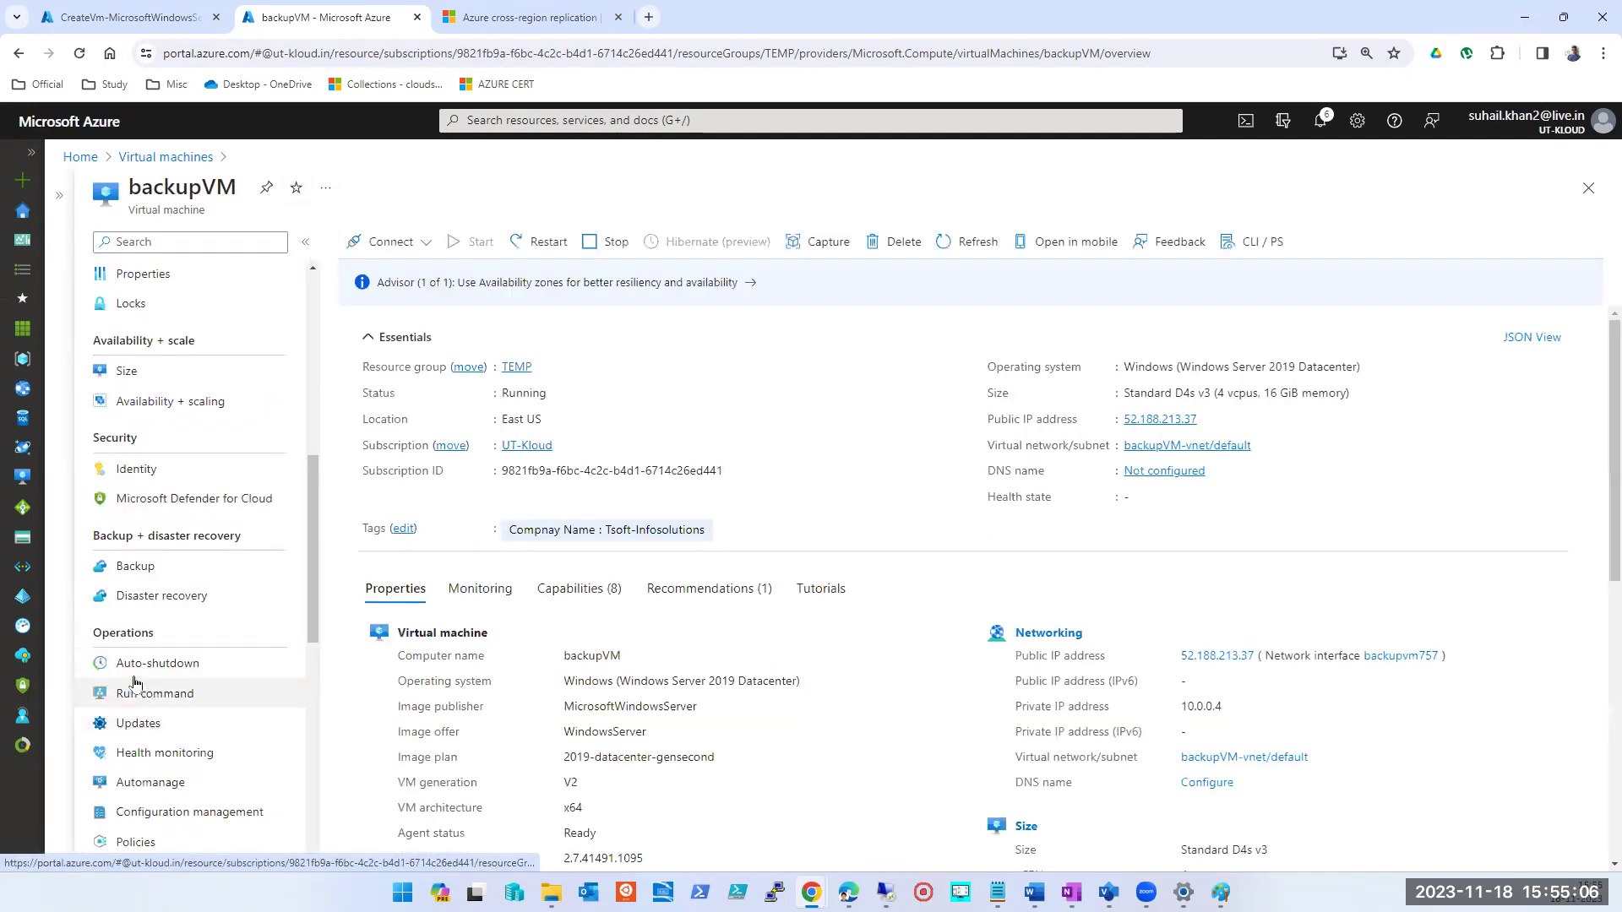
pyautogui.click(135, 568)
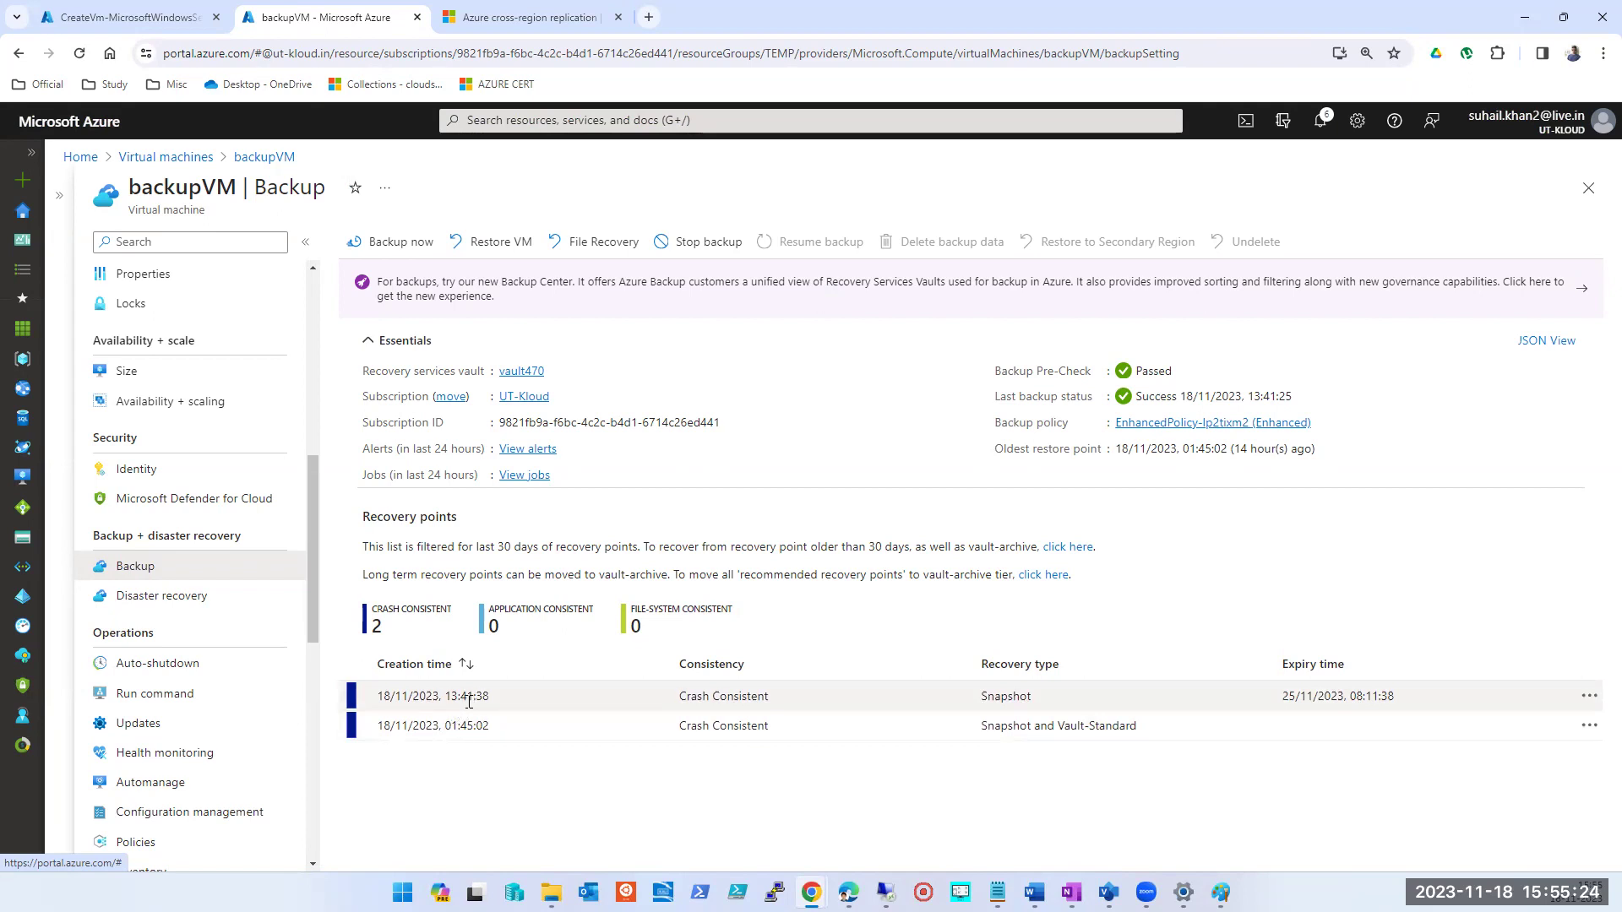
pyautogui.click(1586, 697)
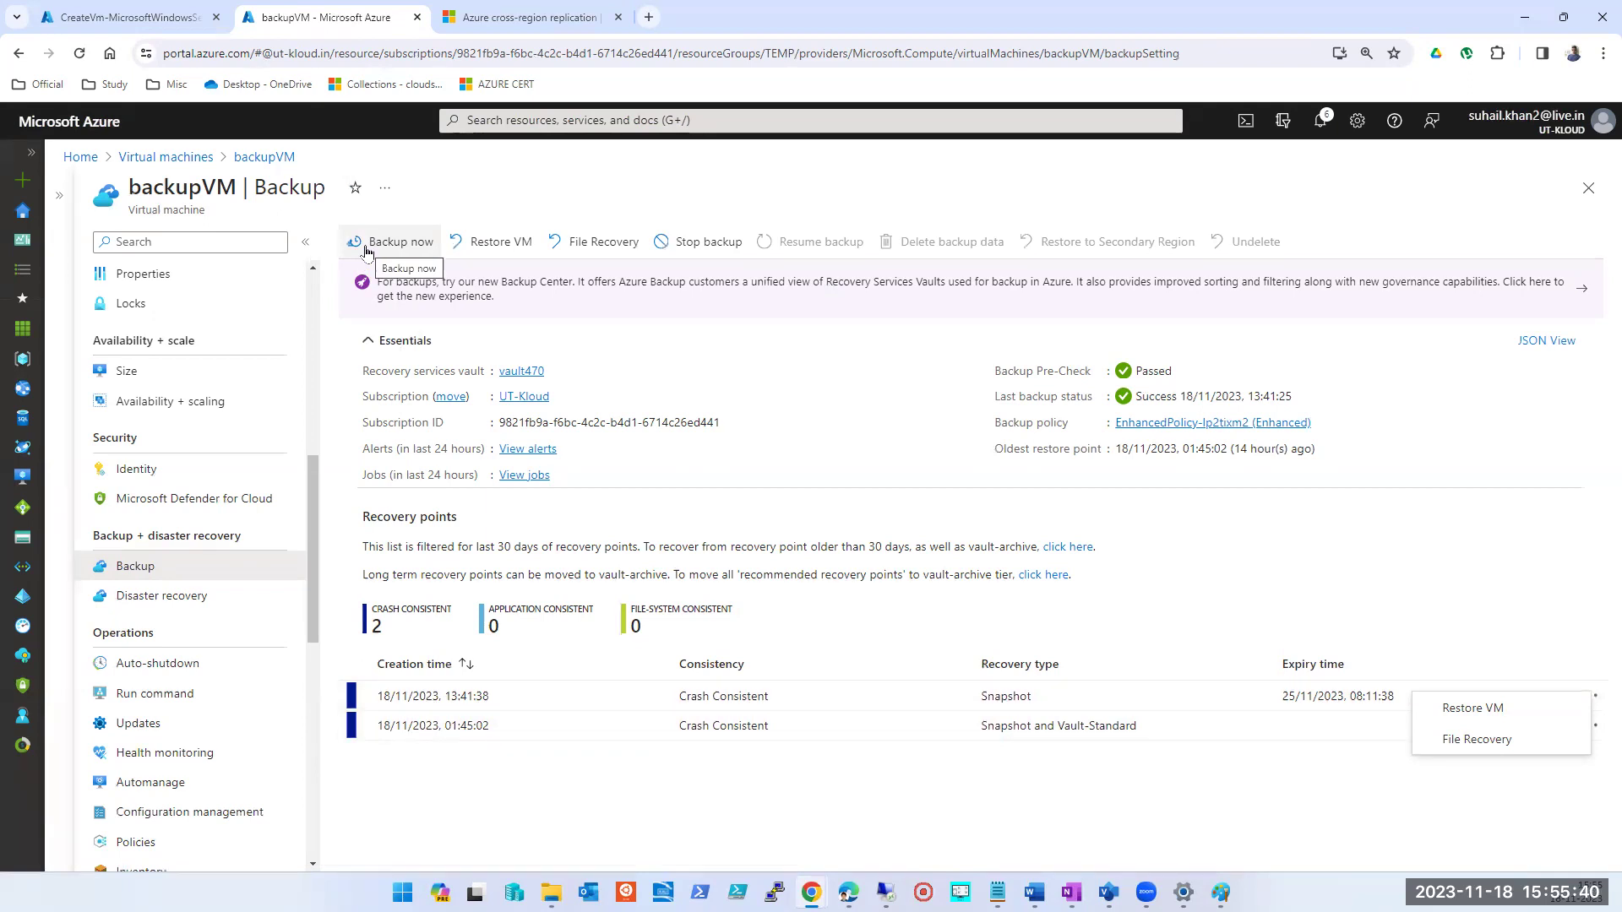
# Open the newvmforbckup virtual machine from its deployment page
pyautogui.hotkey('ctrl', '1')
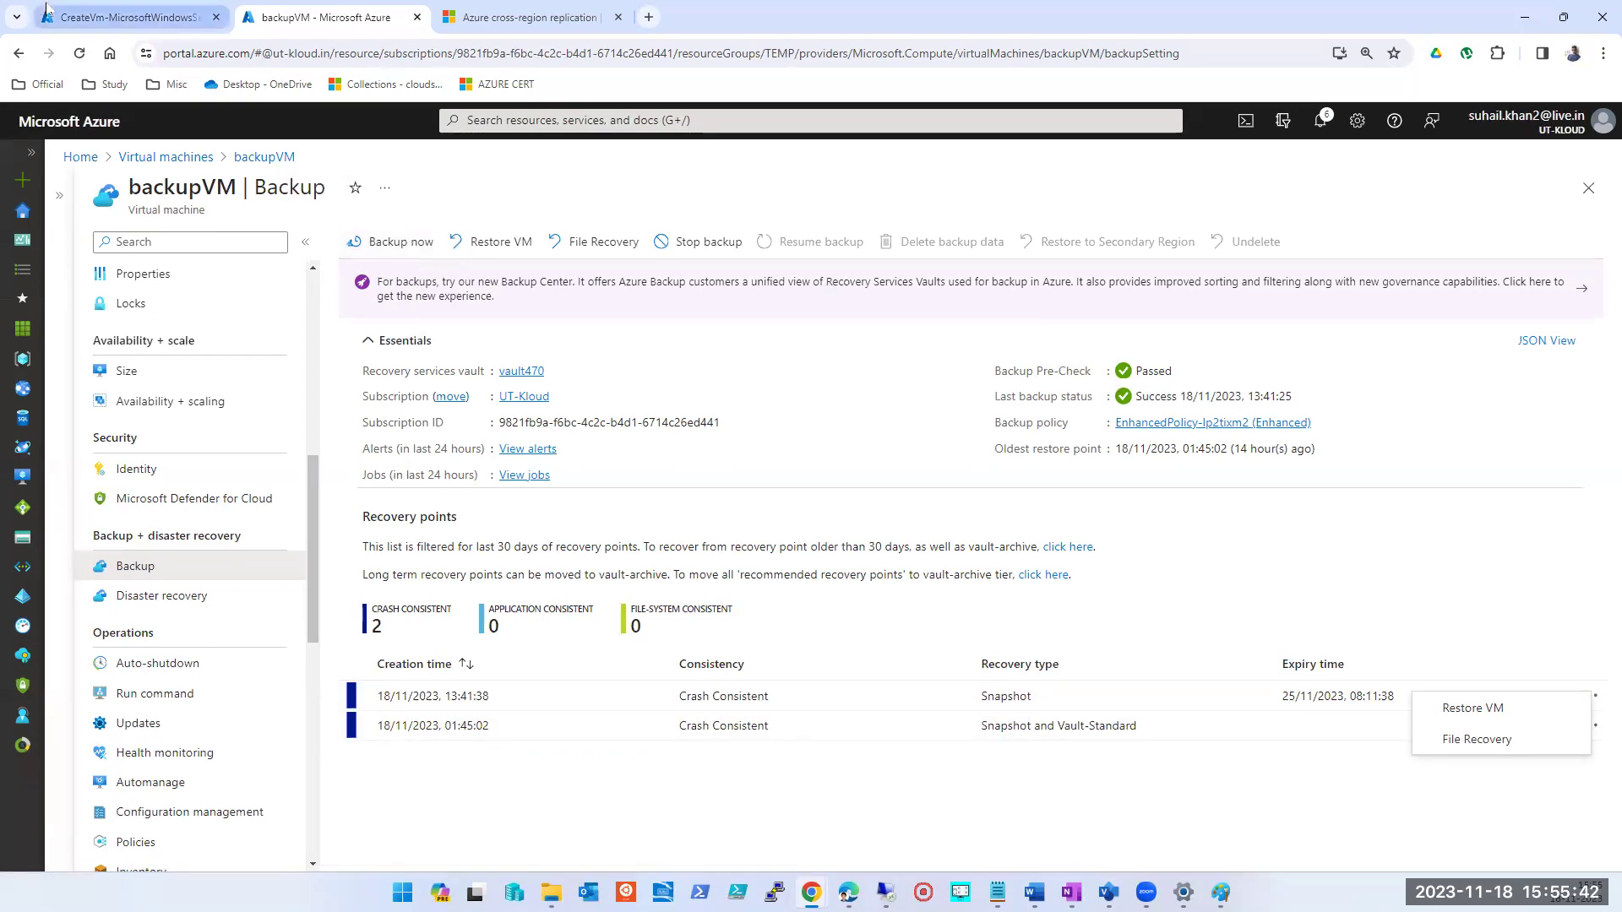
pyautogui.click(397, 551)
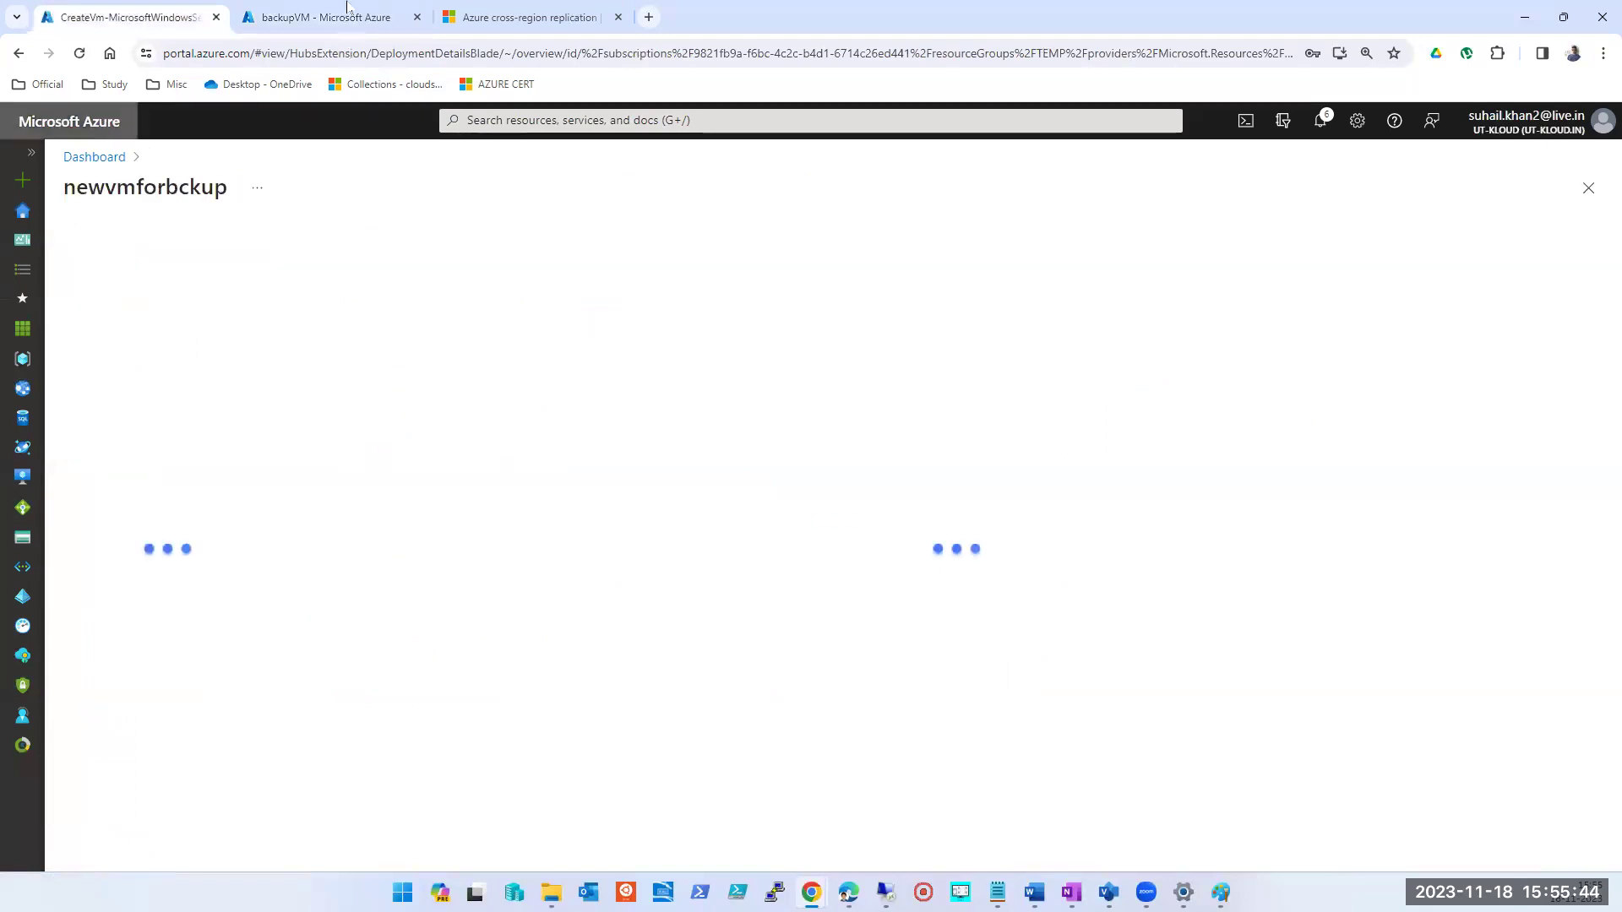
# Trigger an on-demand backup of backupVM with the backup retained till 12/27/2023
pyautogui.click(313, 19)
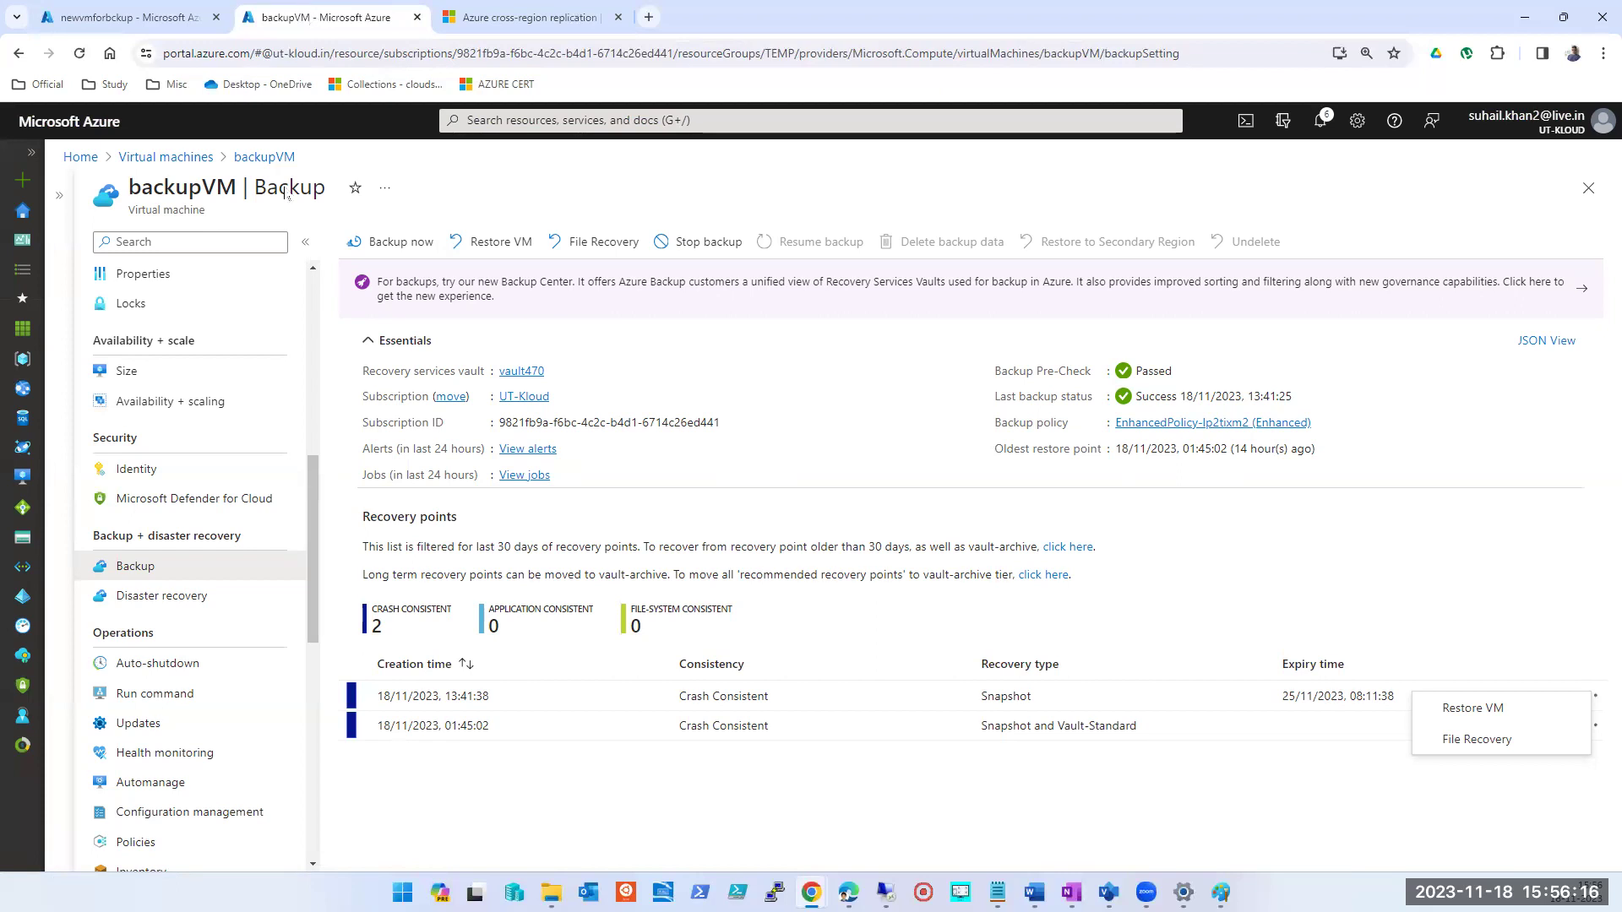
pyautogui.click(382, 241)
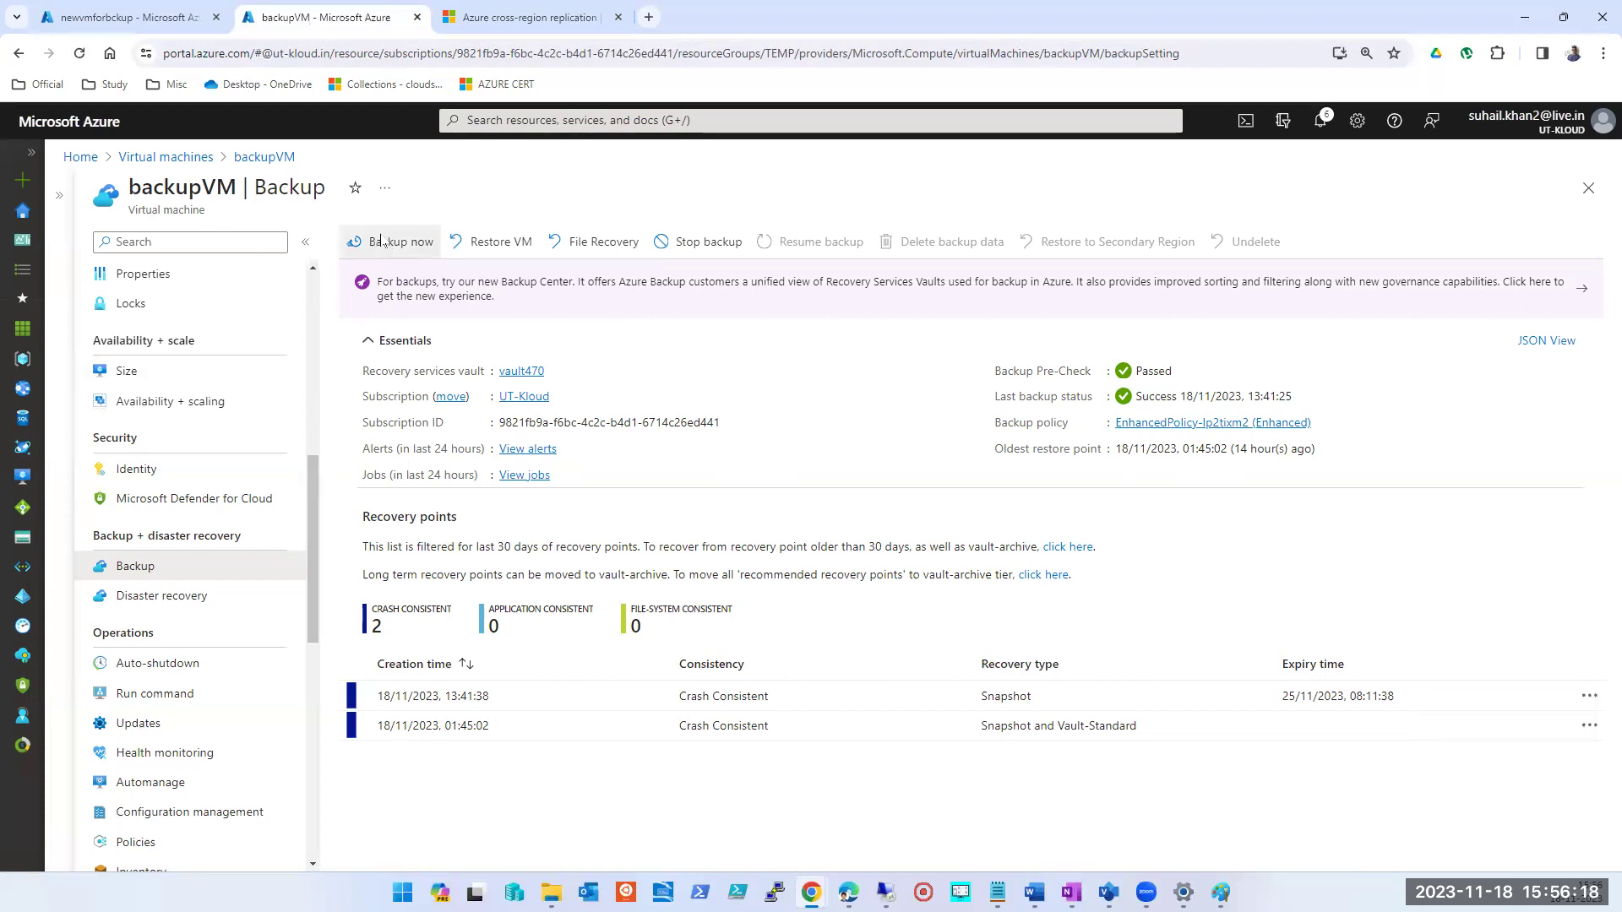
pyautogui.click(382, 242)
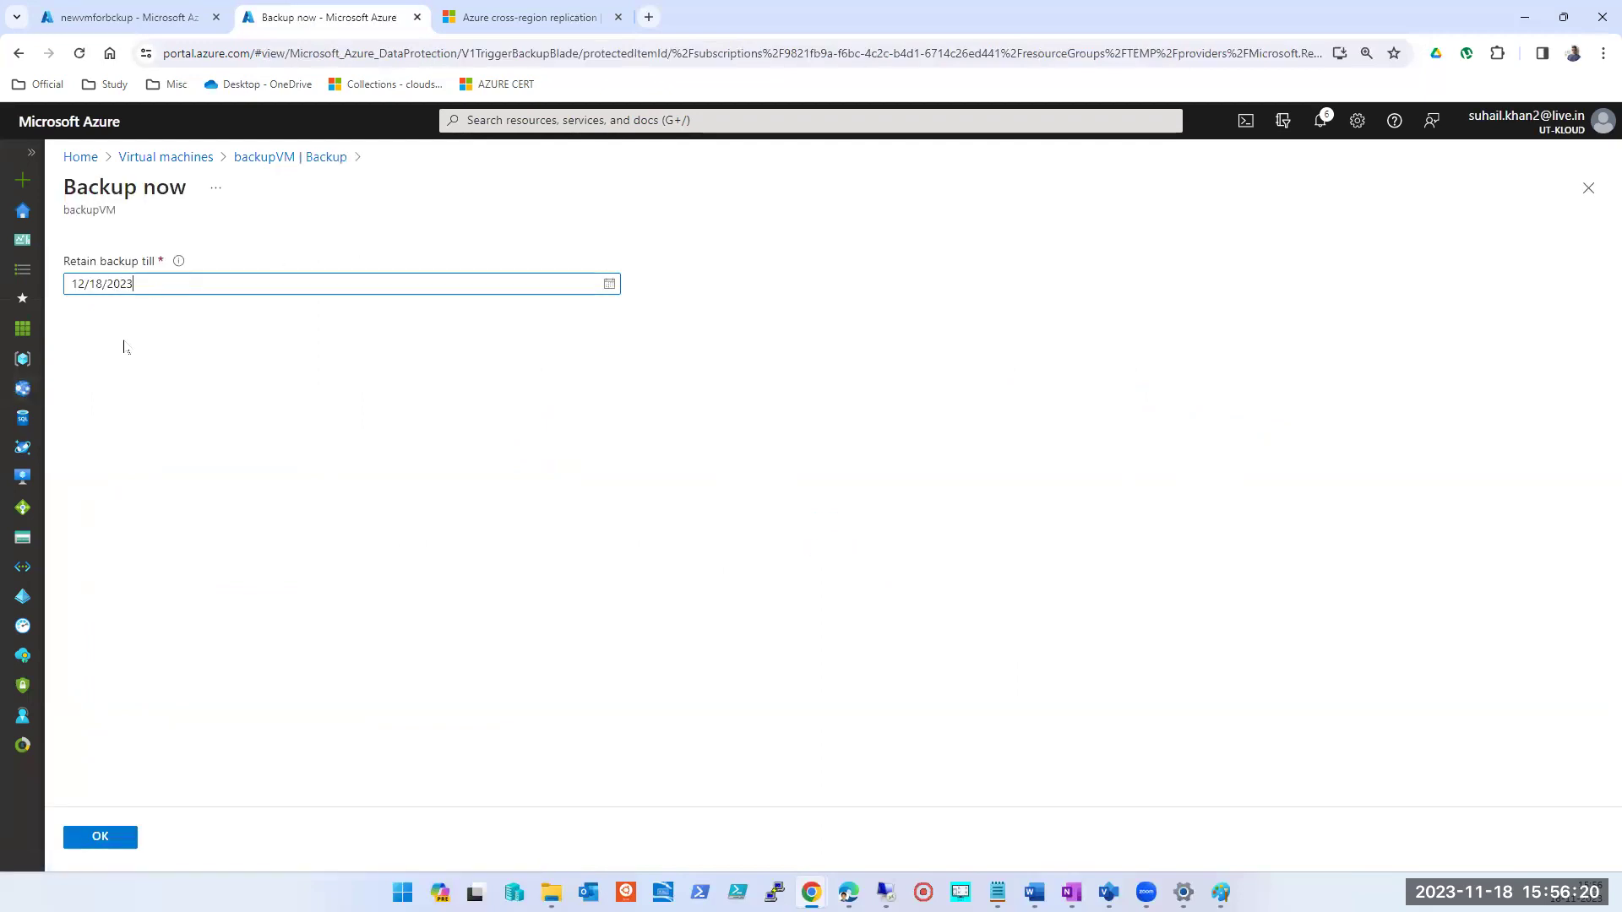
pyautogui.click(610, 285)
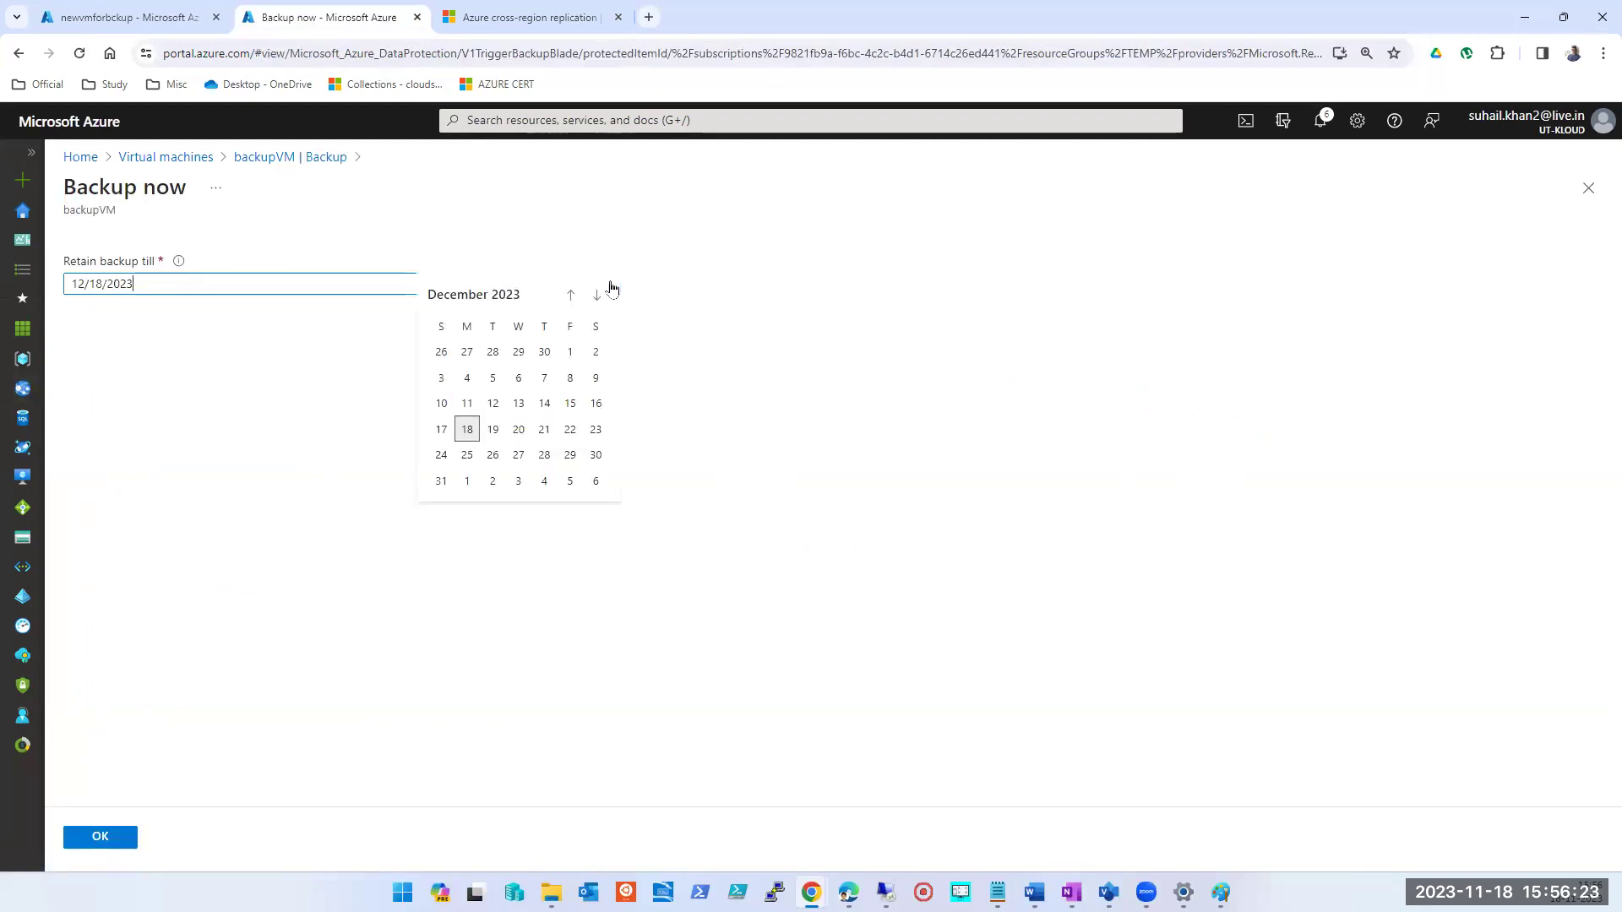
pyautogui.click(518, 455)
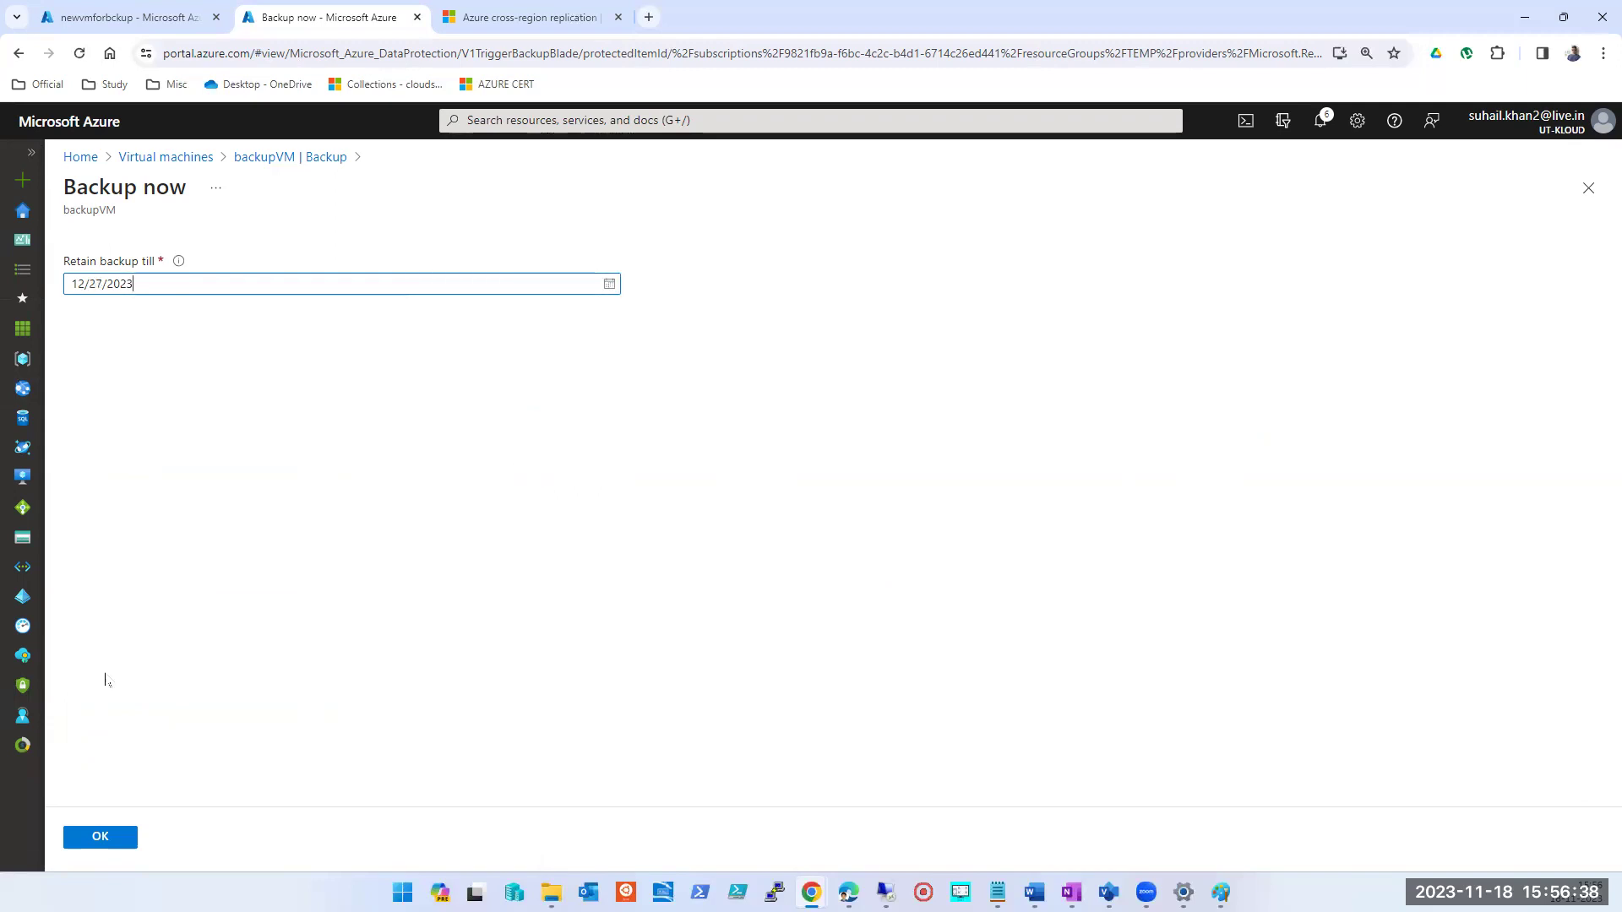
pyautogui.click(99, 836)
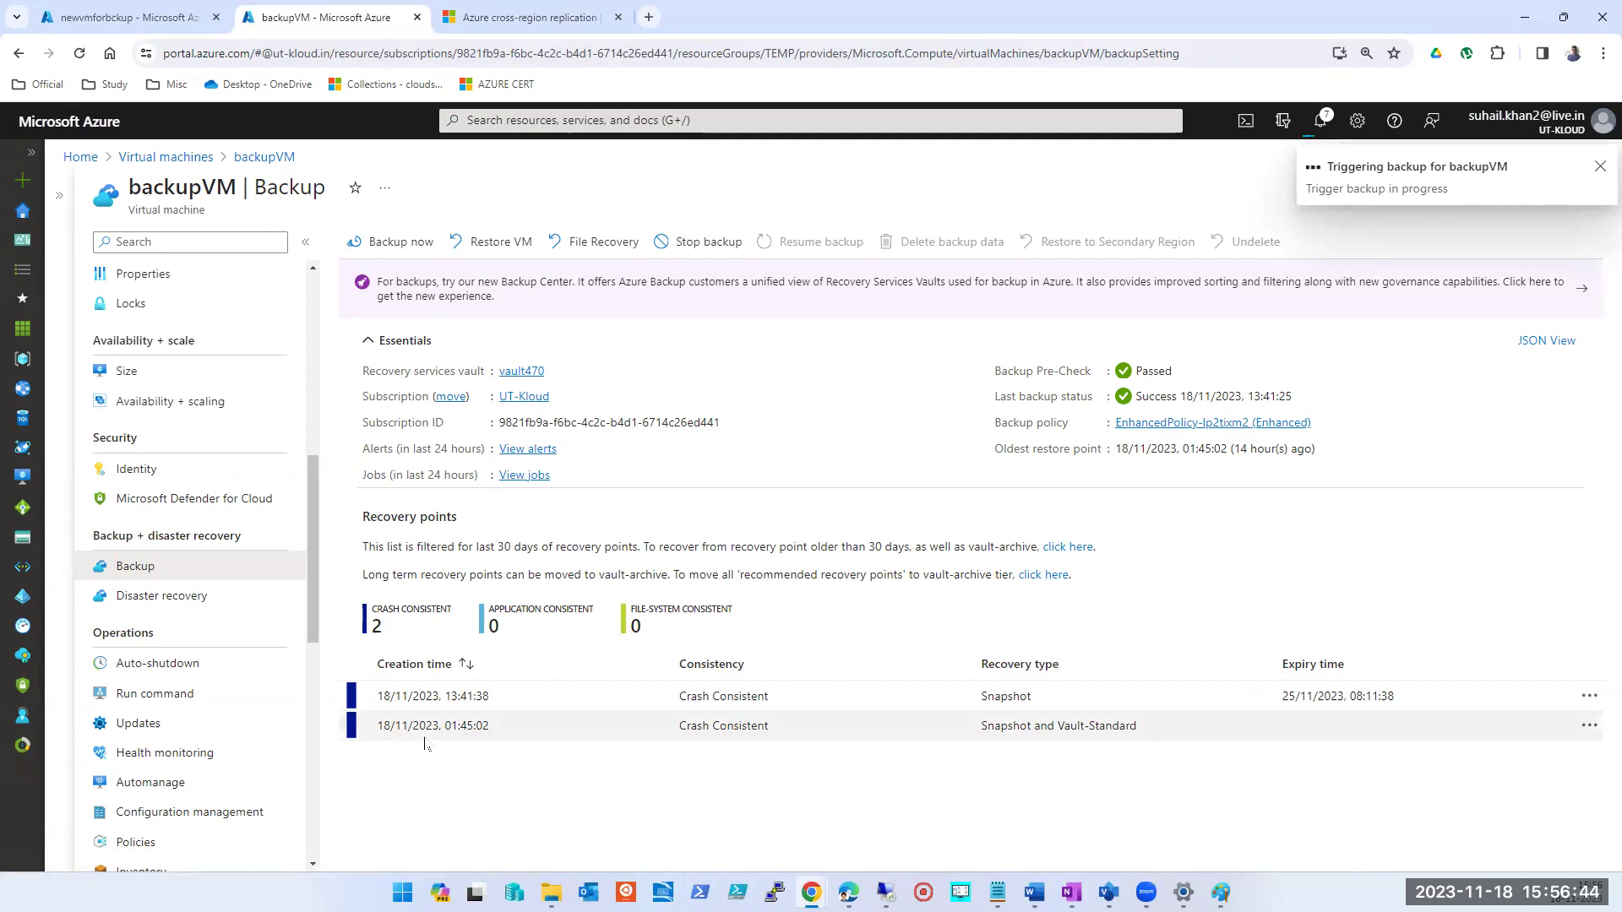
# Switch back to newvmforbckup and open its Backup settings
pyautogui.click(148, 14)
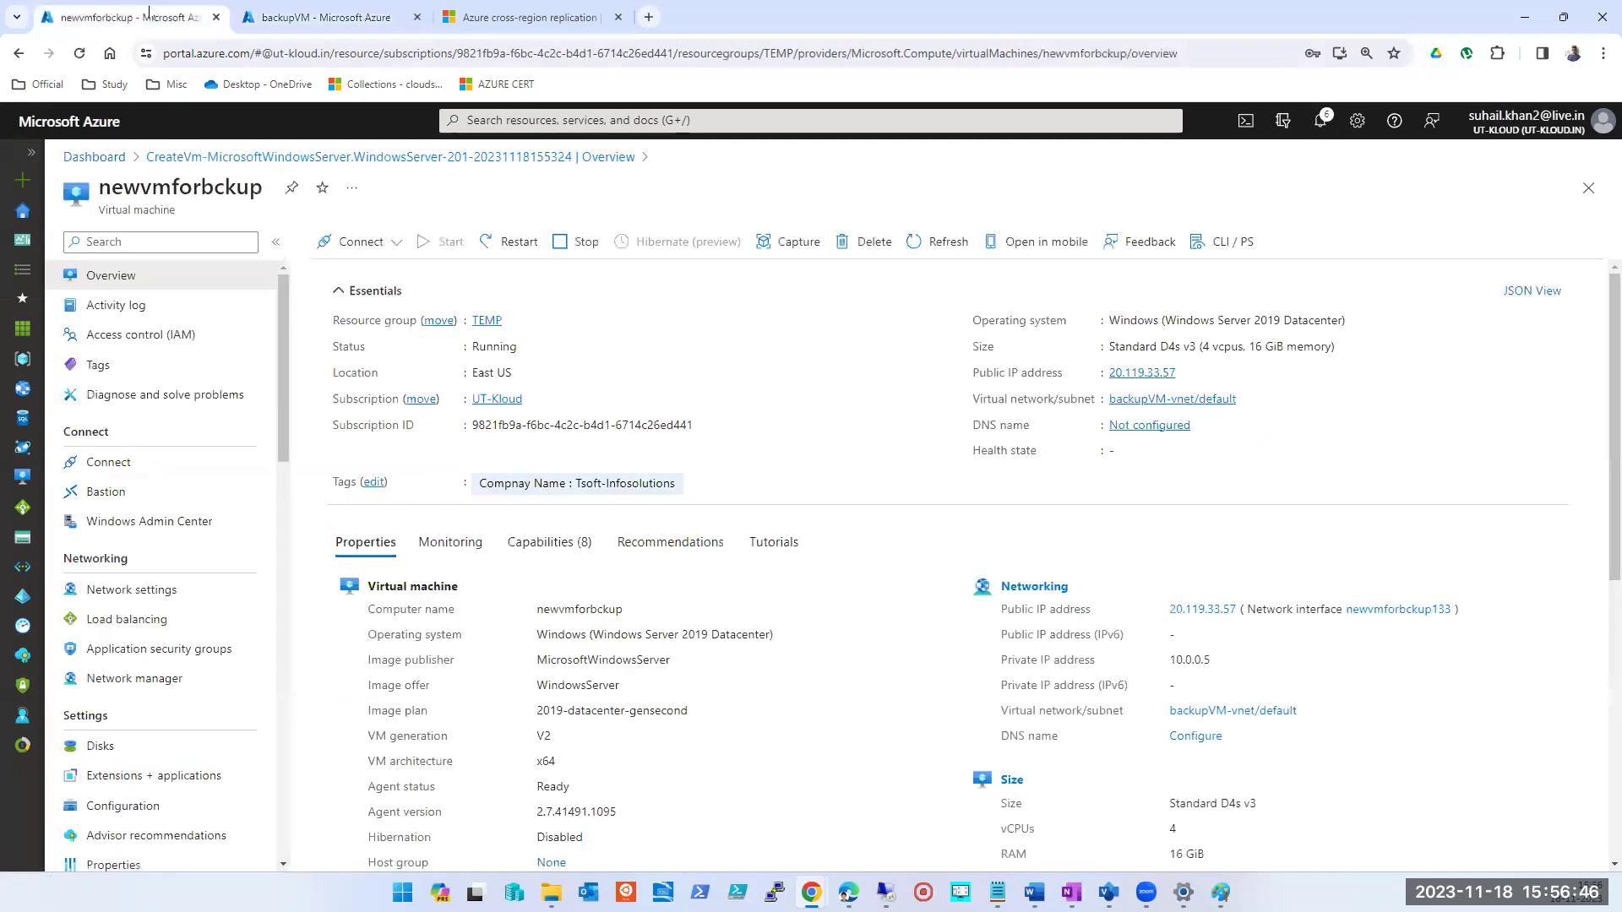
pyautogui.scroll(-5, 138, 623)
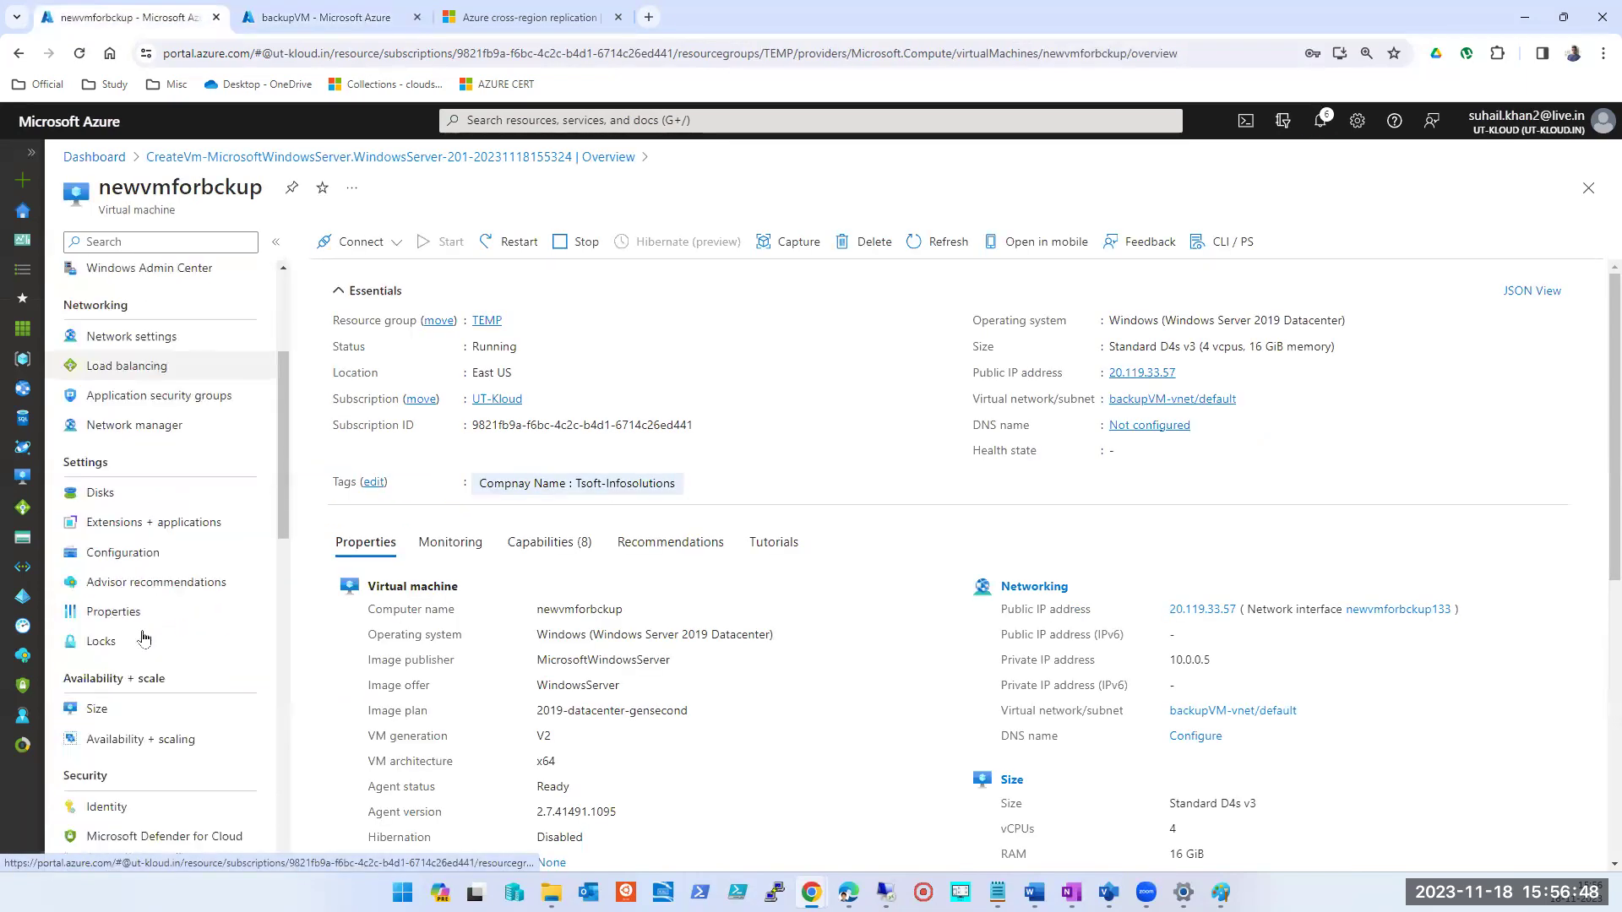
pyautogui.scroll(-2, 140, 637)
pyautogui.click(113, 576)
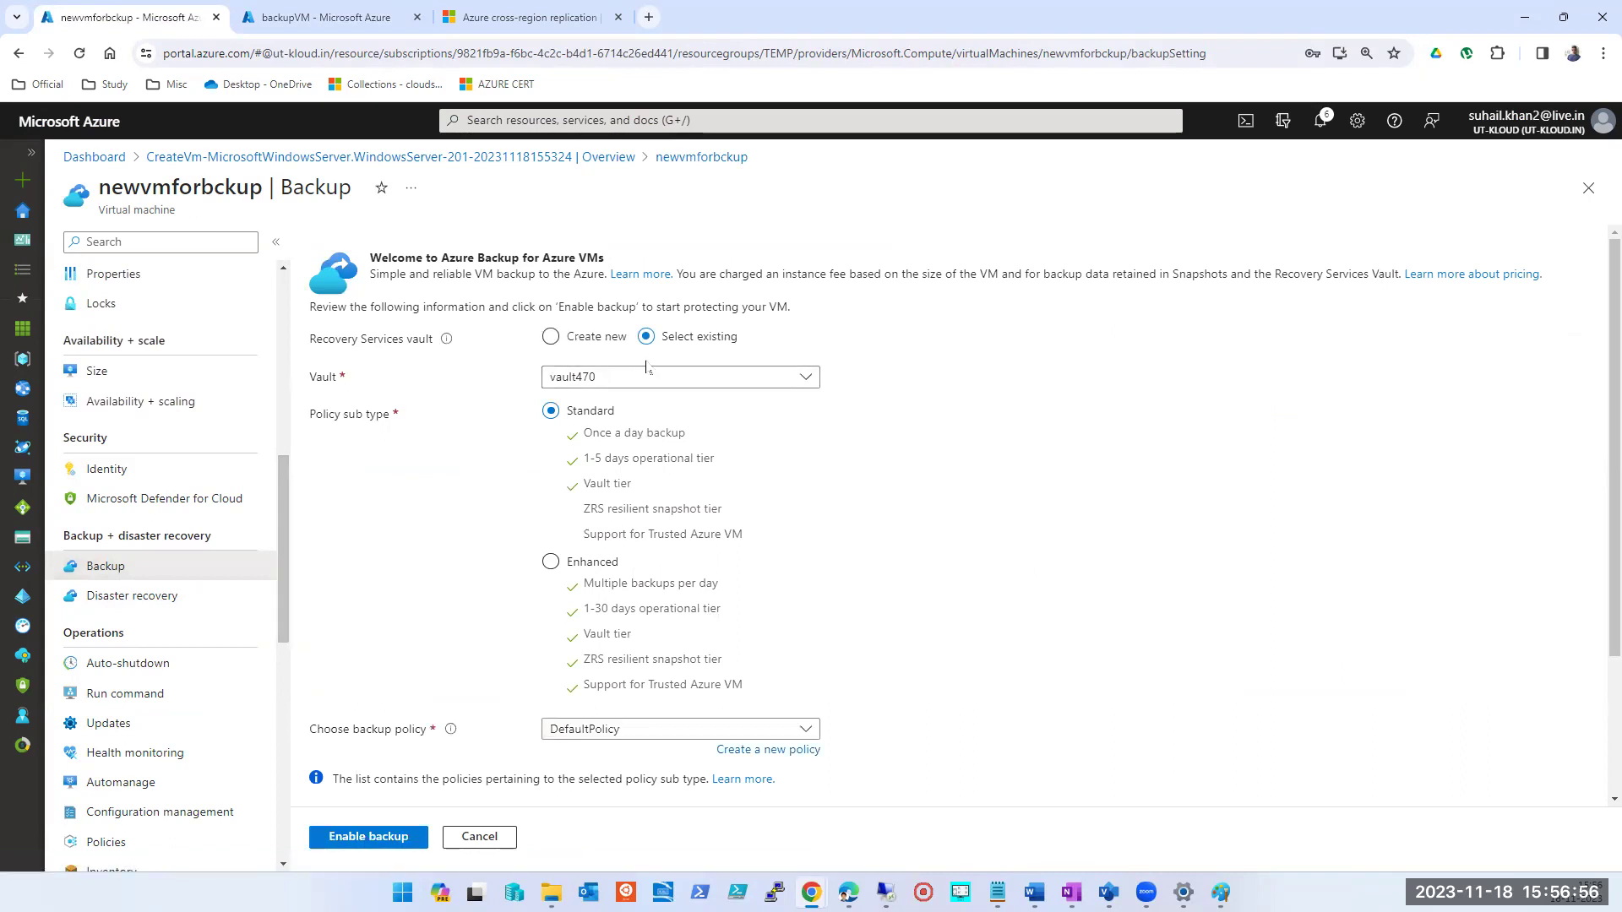
# Choose to create a new Recovery Services vault for newvmforbckup and name it utkbackupvault4
pyautogui.click(739, 382)
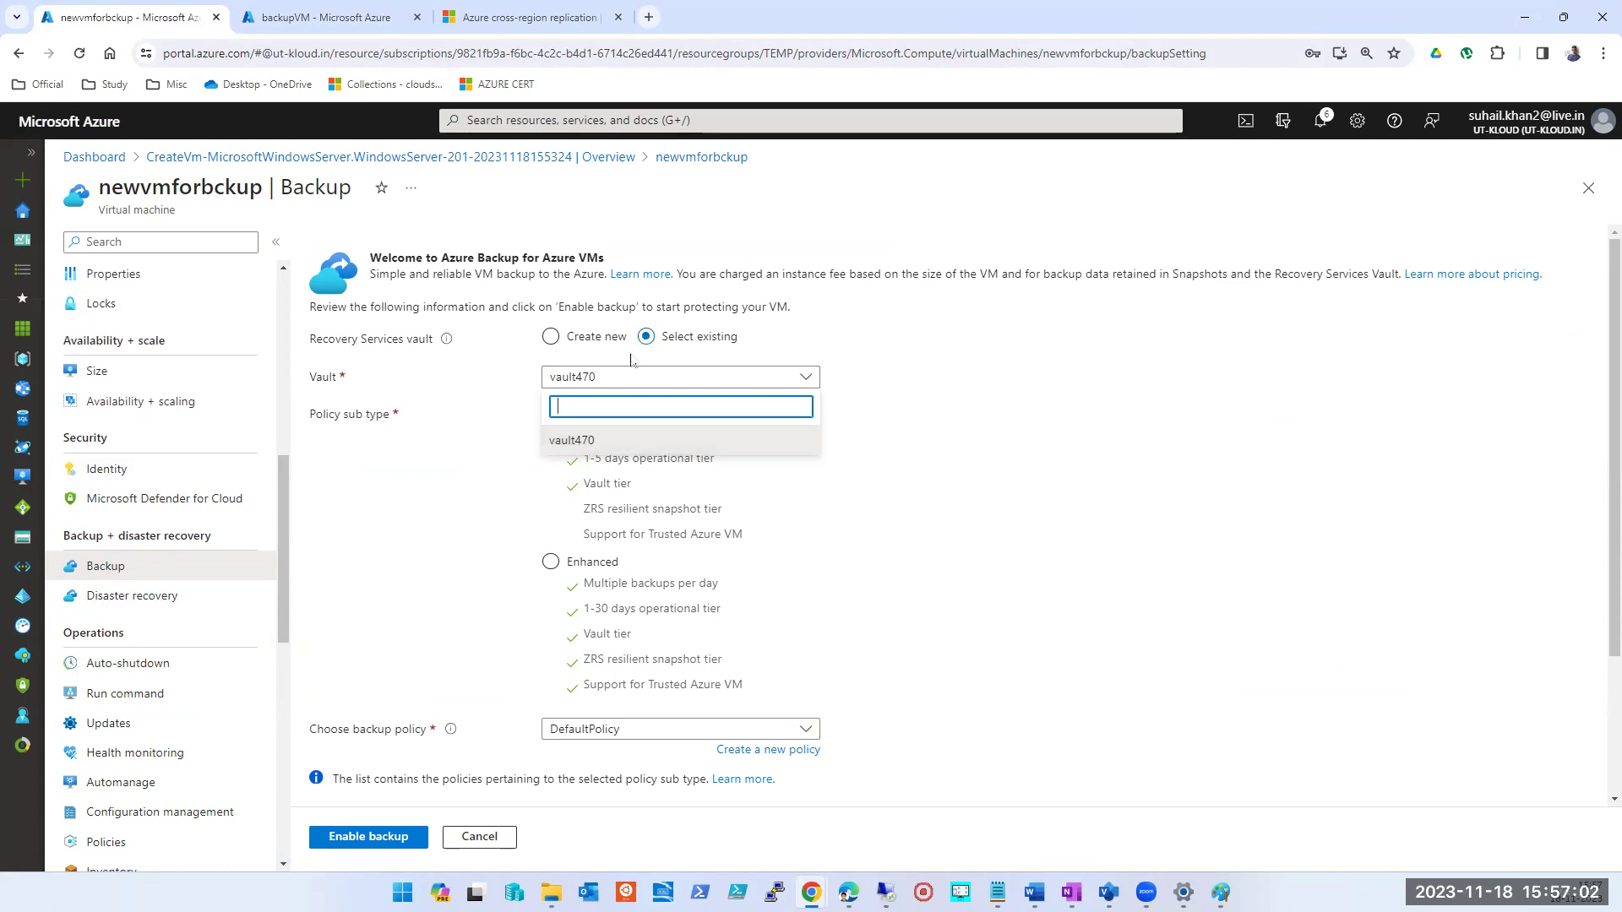
pyautogui.click(551, 336)
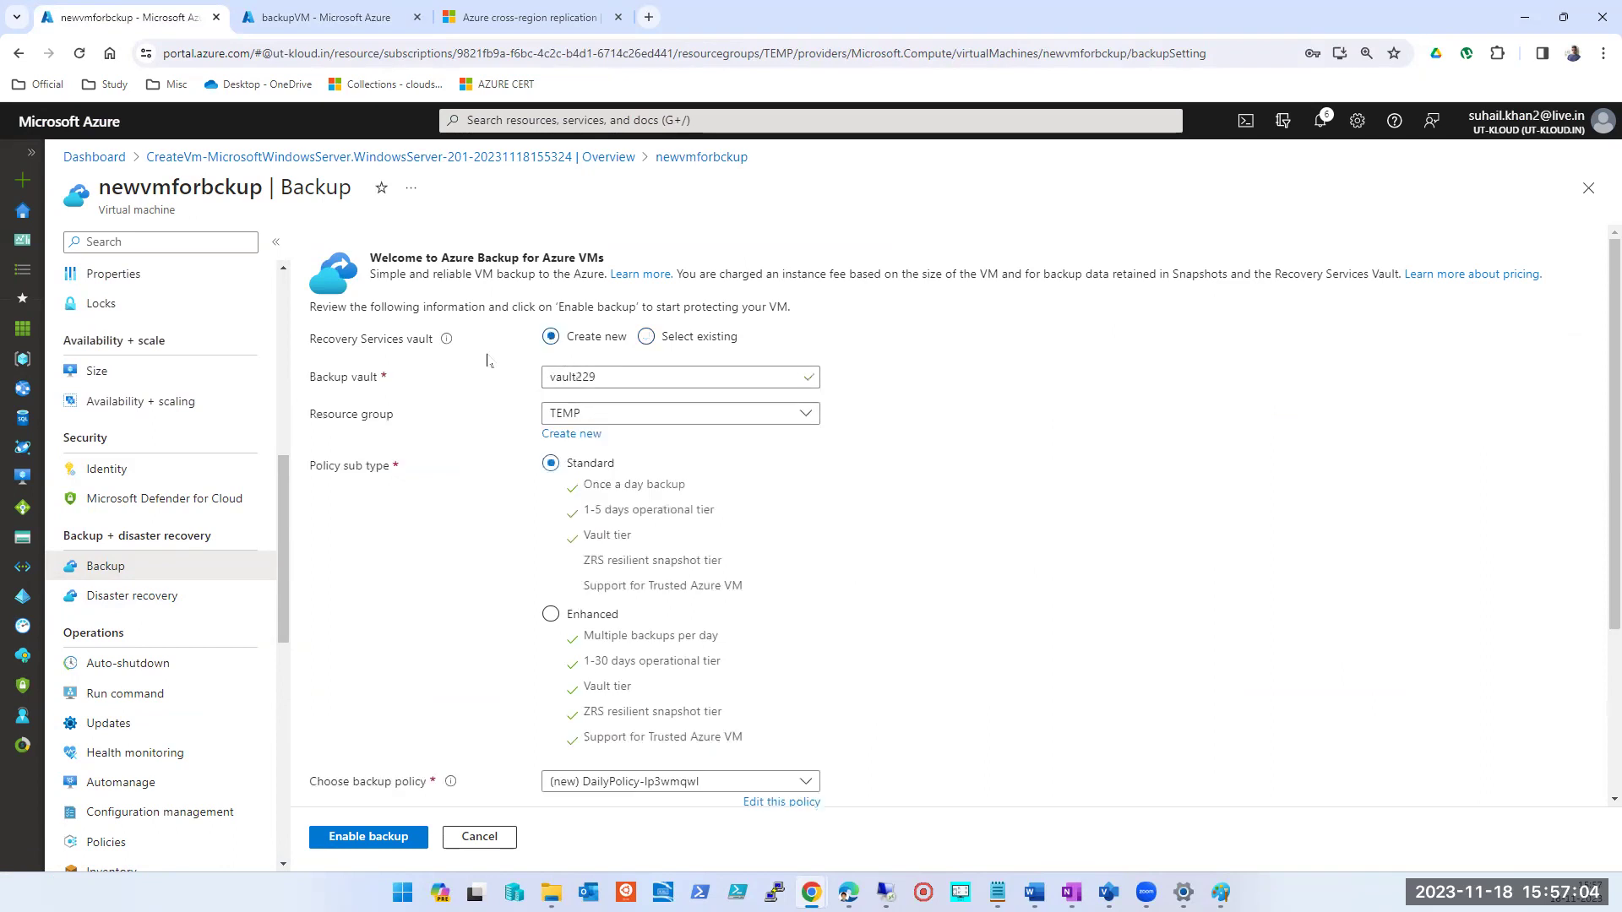
pyautogui.doubleClick(588, 380)
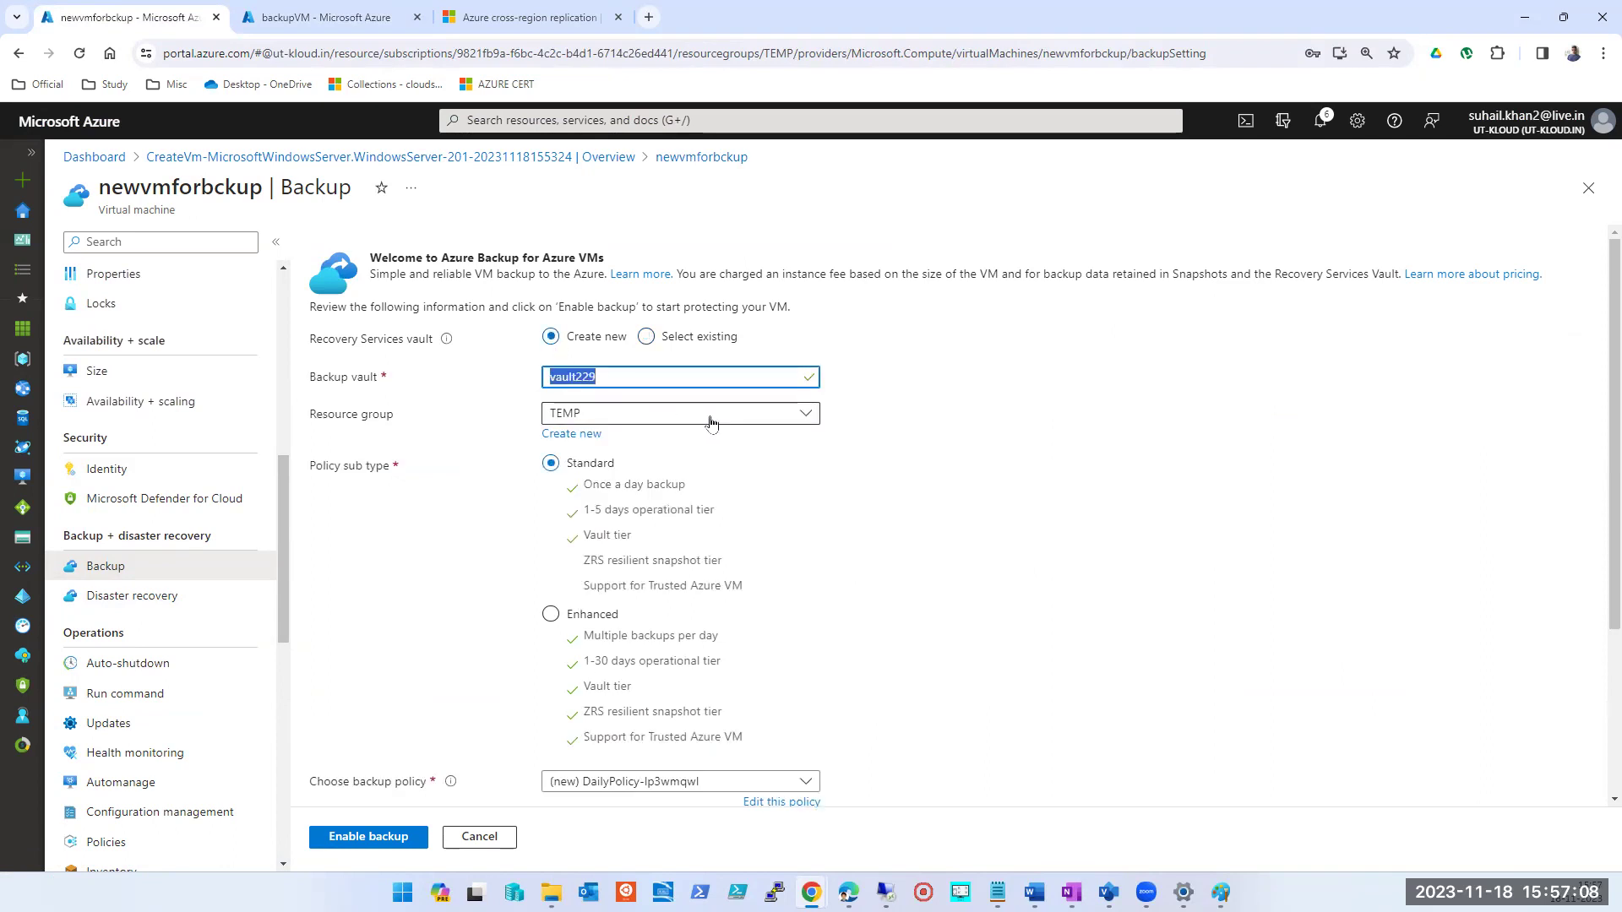
pyautogui.press('Home')
pyautogui.write('utk')
pyautogui.write('backup')
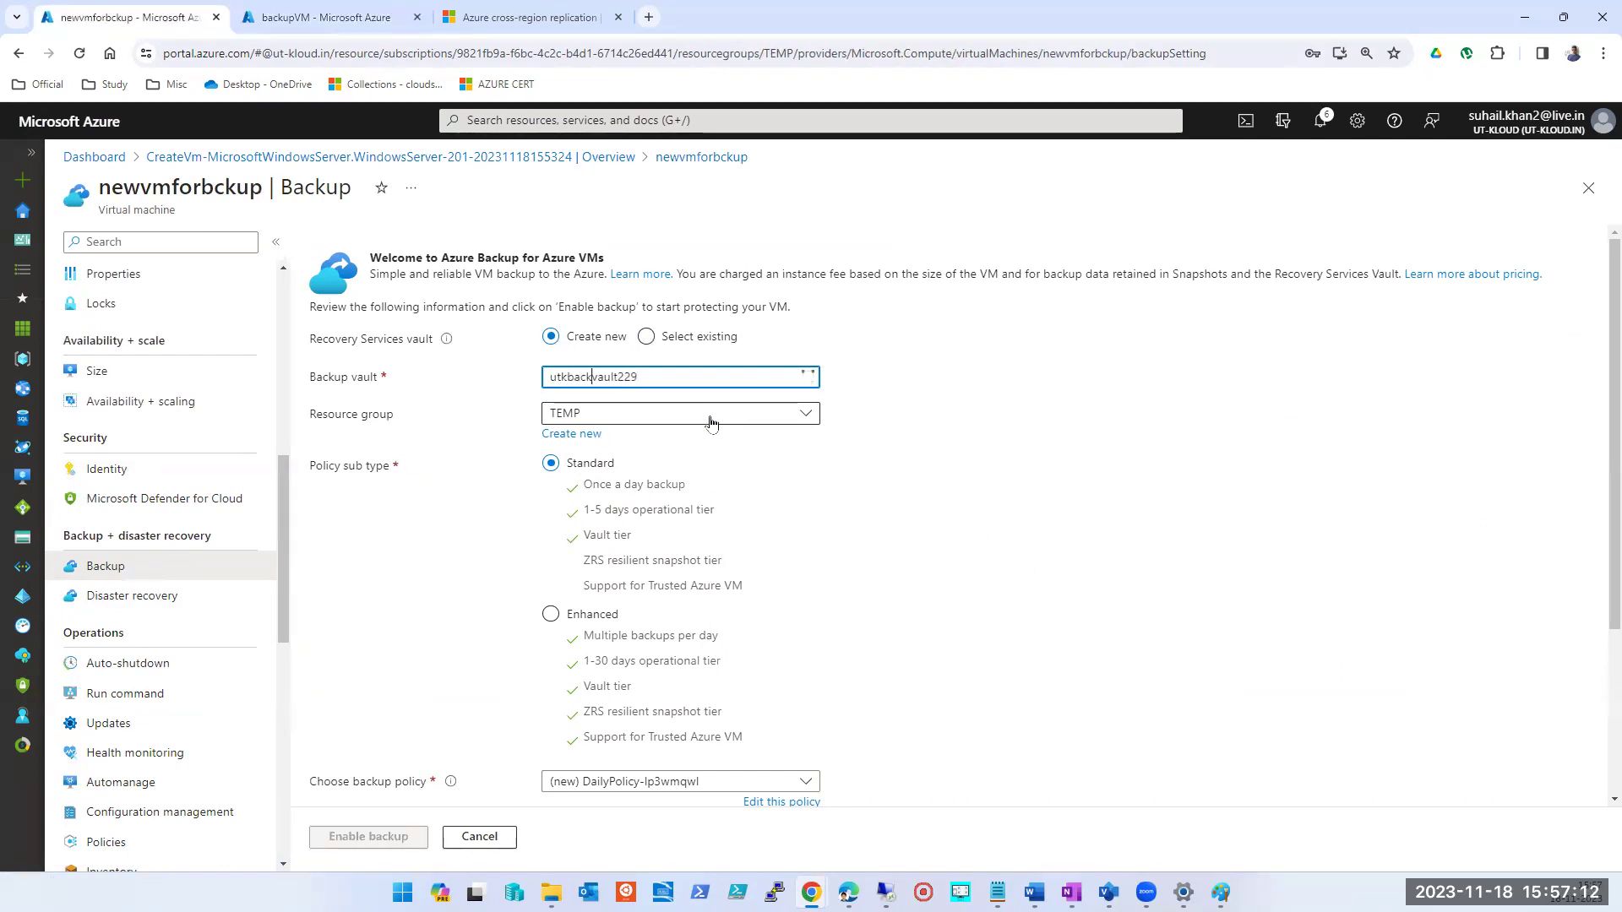
pyautogui.press('BackSpace')
pyautogui.press('BackSpace')
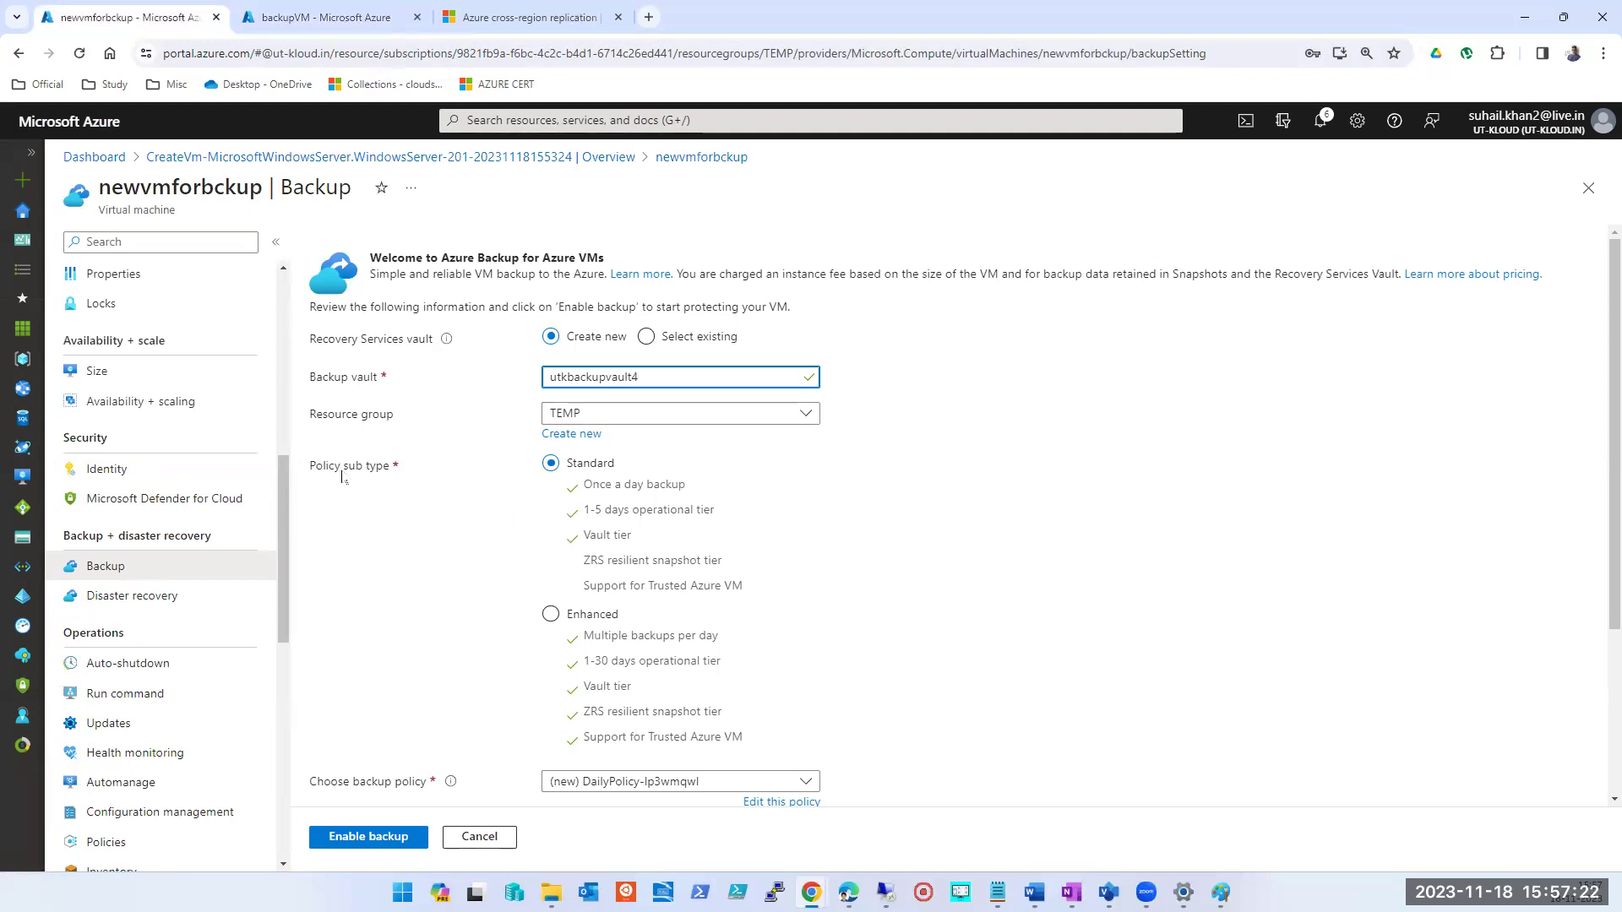
pyautogui.click(453, 514)
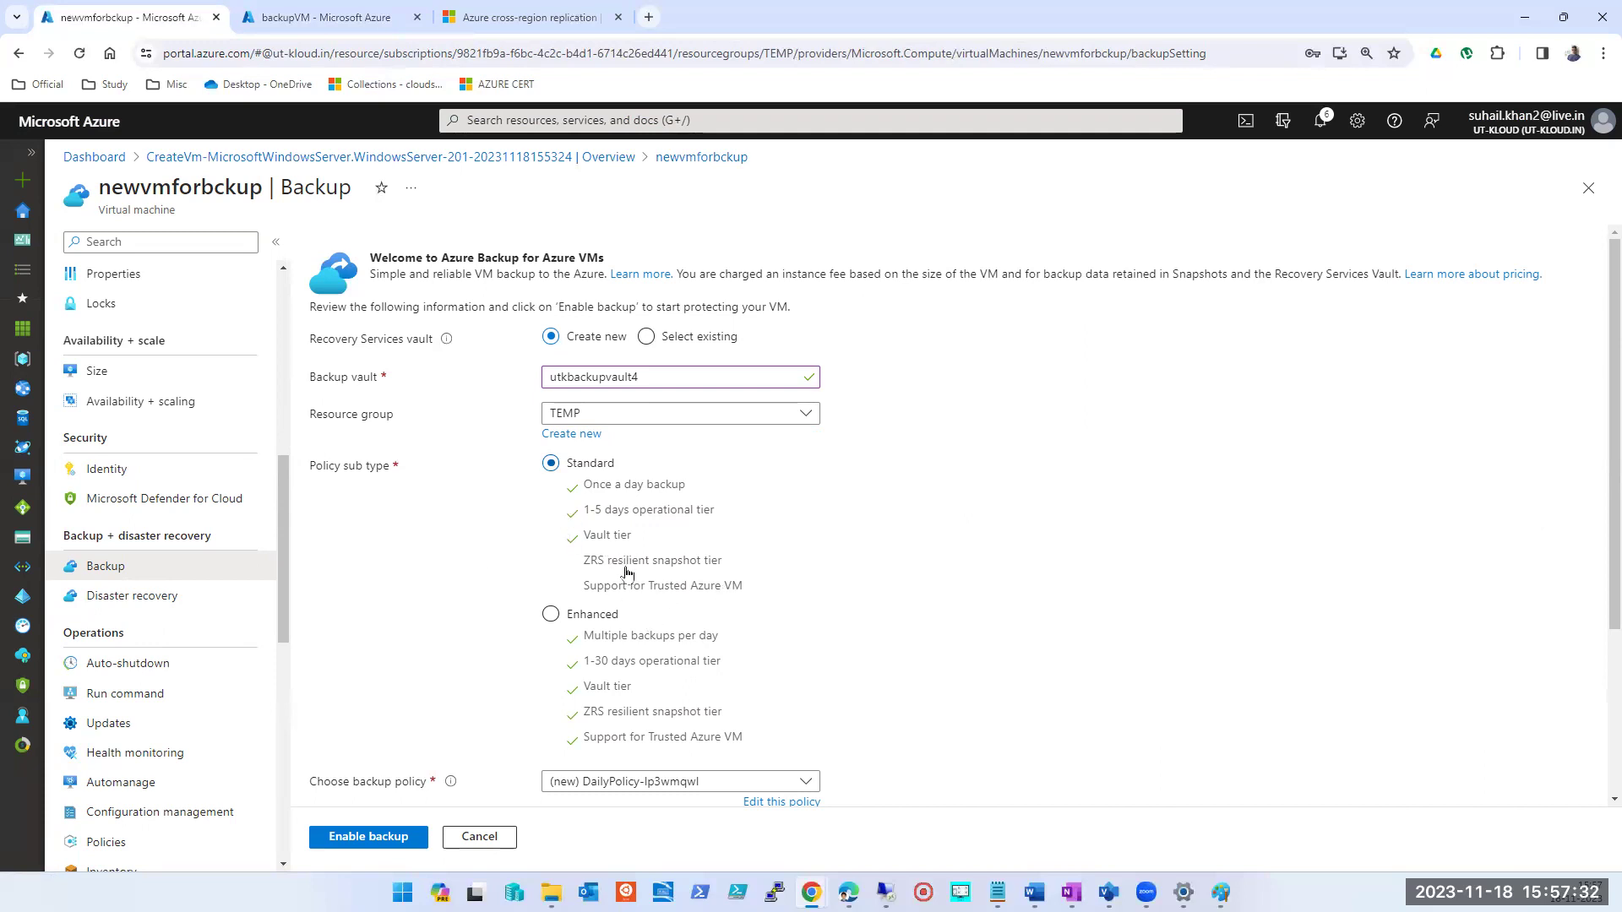
# Compare the Standard and Enhanced policy sub types, examining each one's backup frequency, instant restore and retention details
pyautogui.click(573, 623)
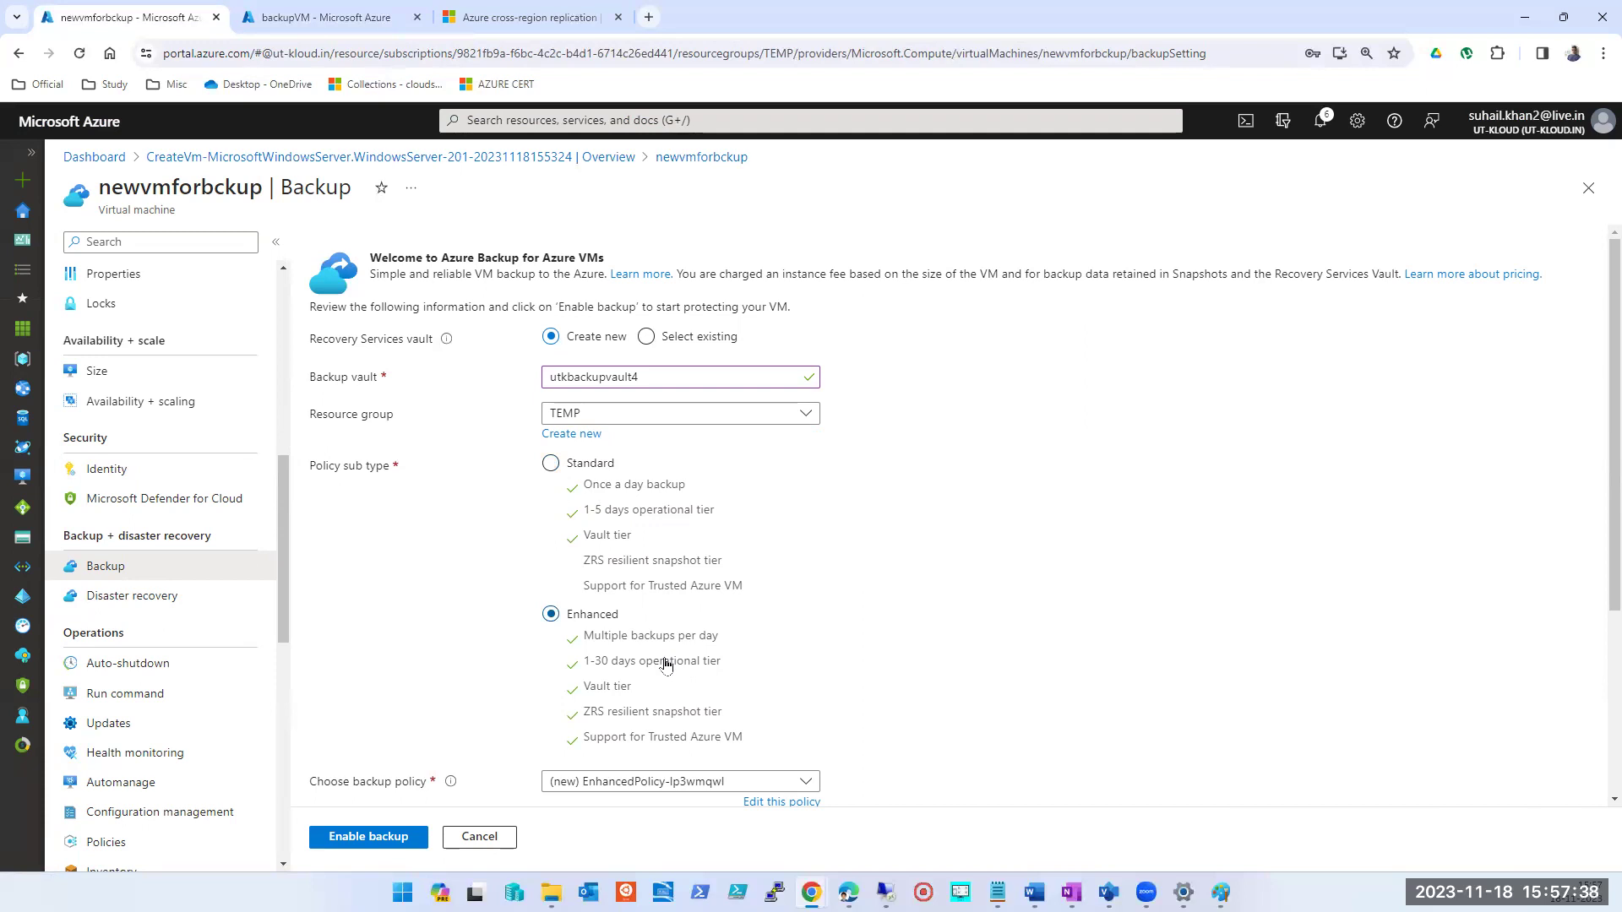
pyautogui.click(551, 465)
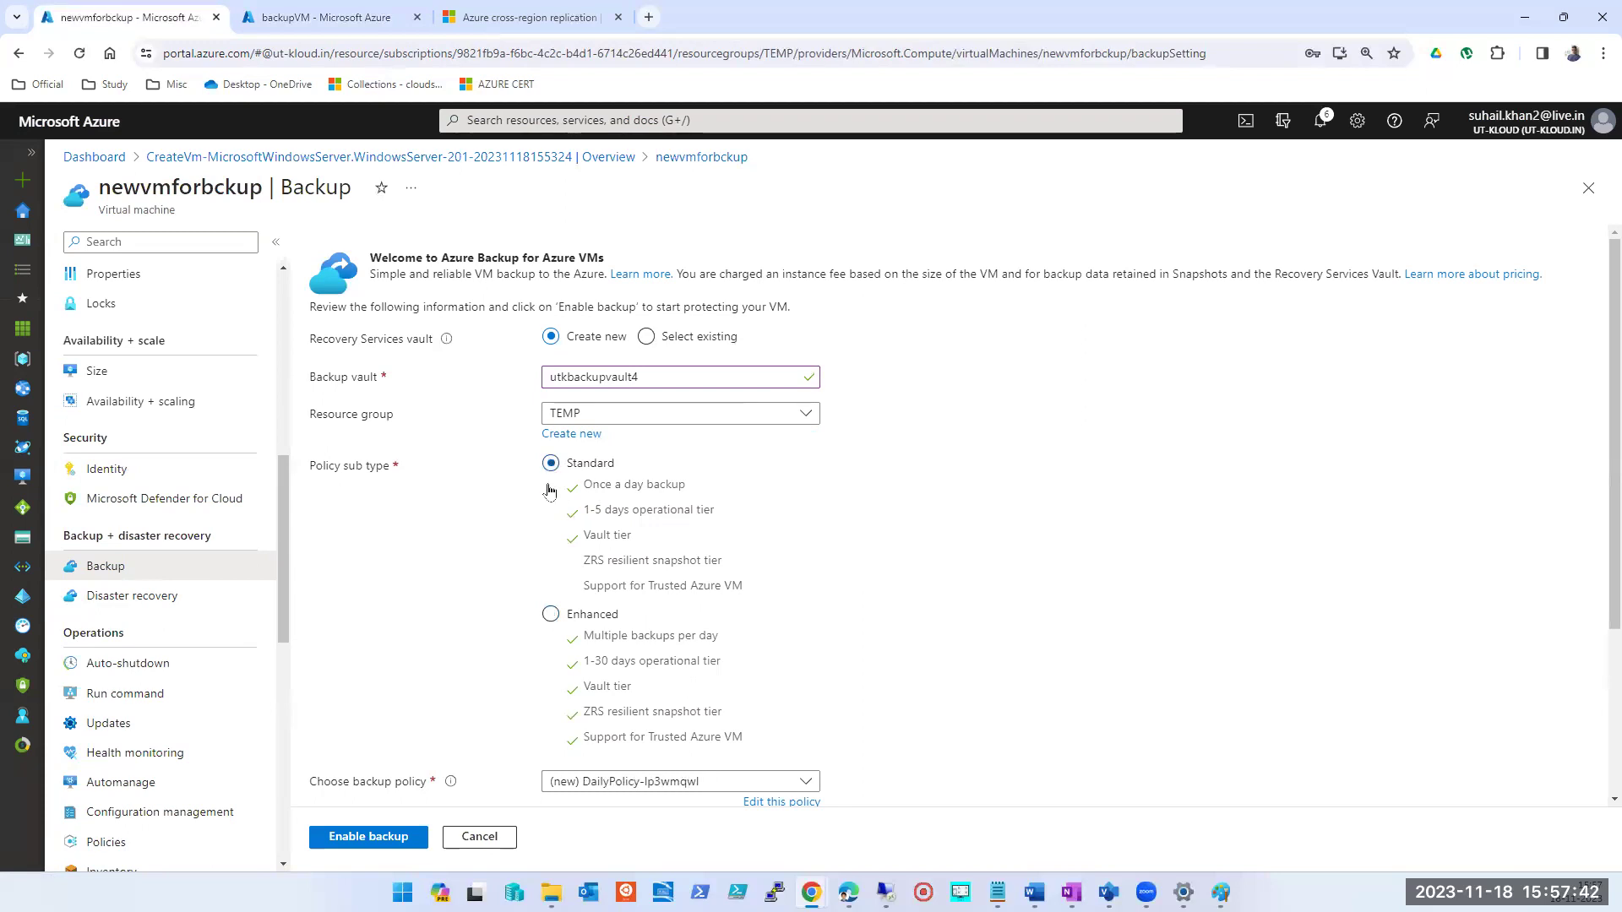
pyautogui.click(551, 614)
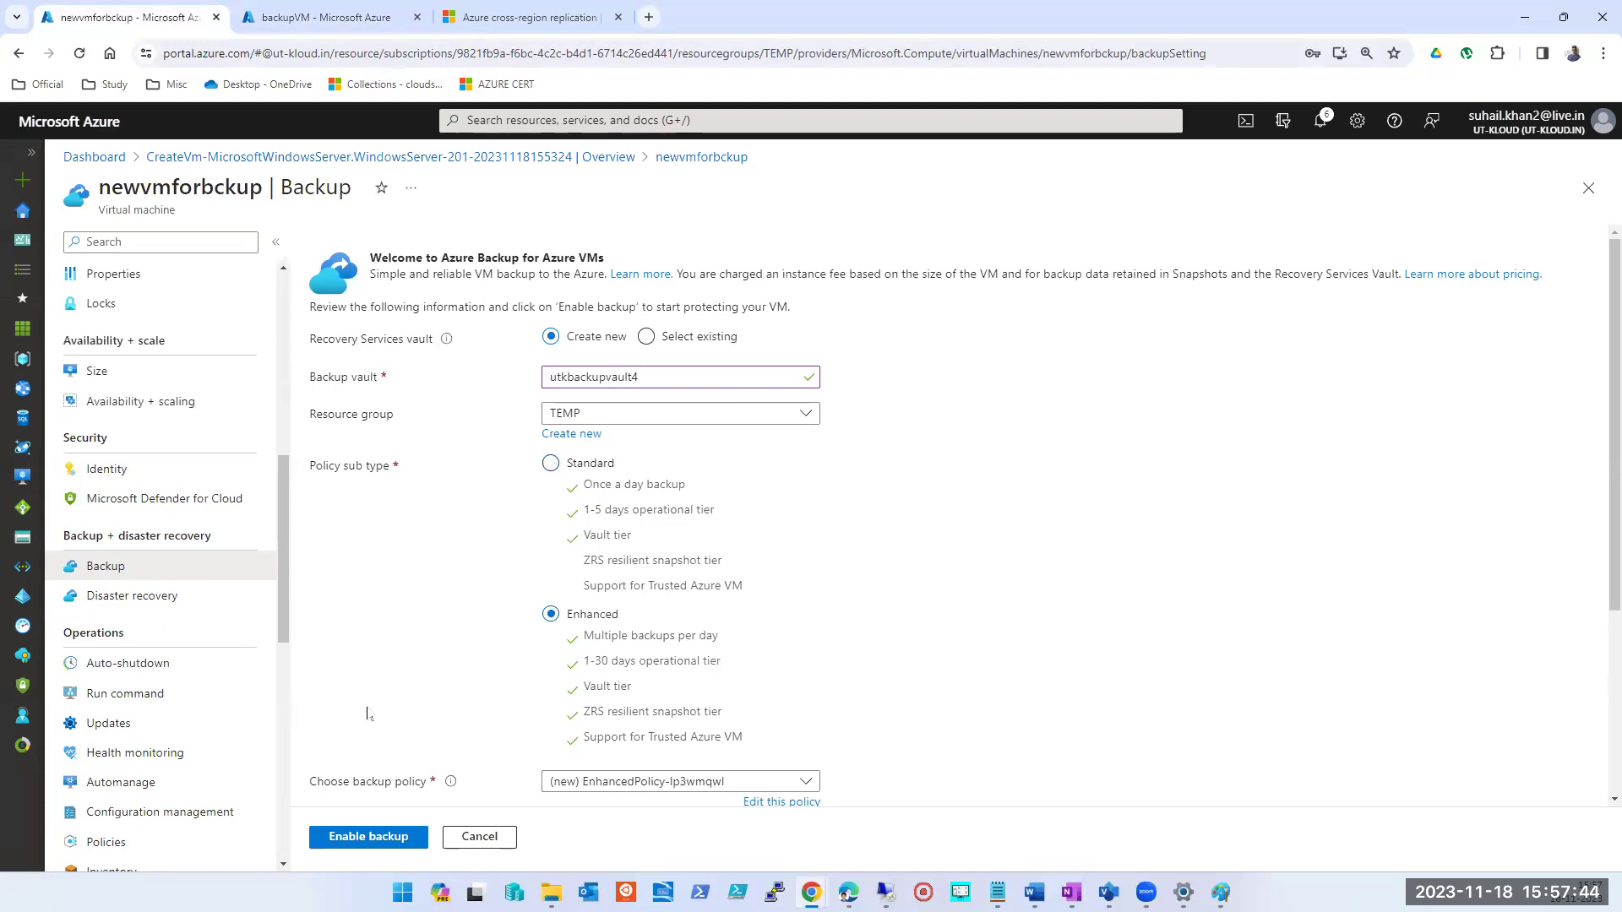
pyautogui.scroll(-3, 422, 673)
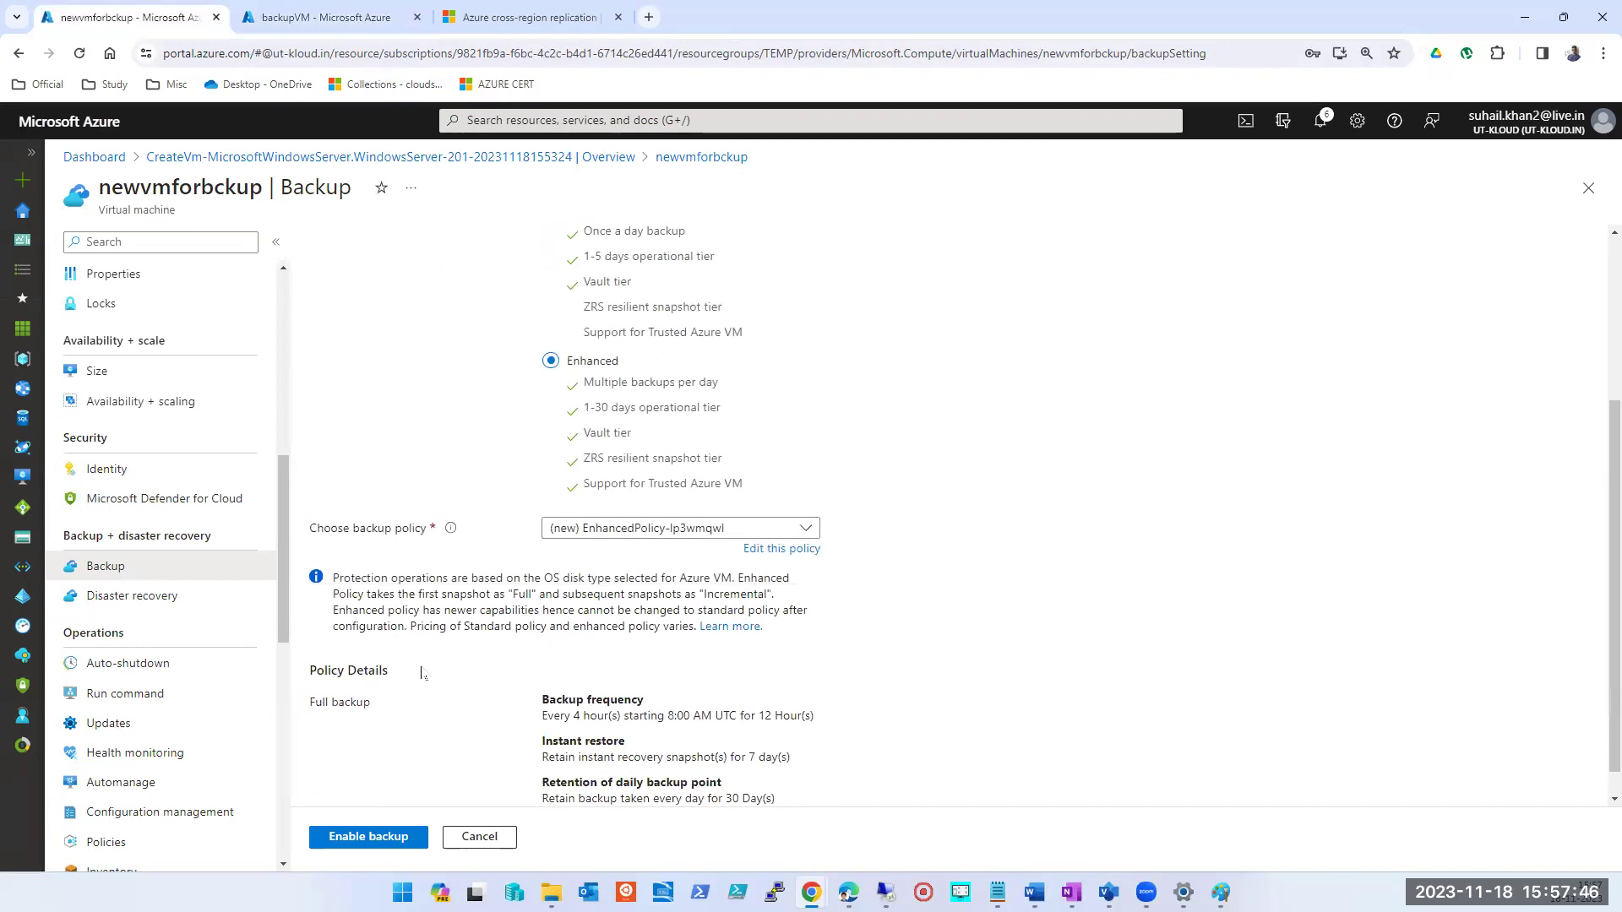
pyautogui.scroll(-1, 421, 673)
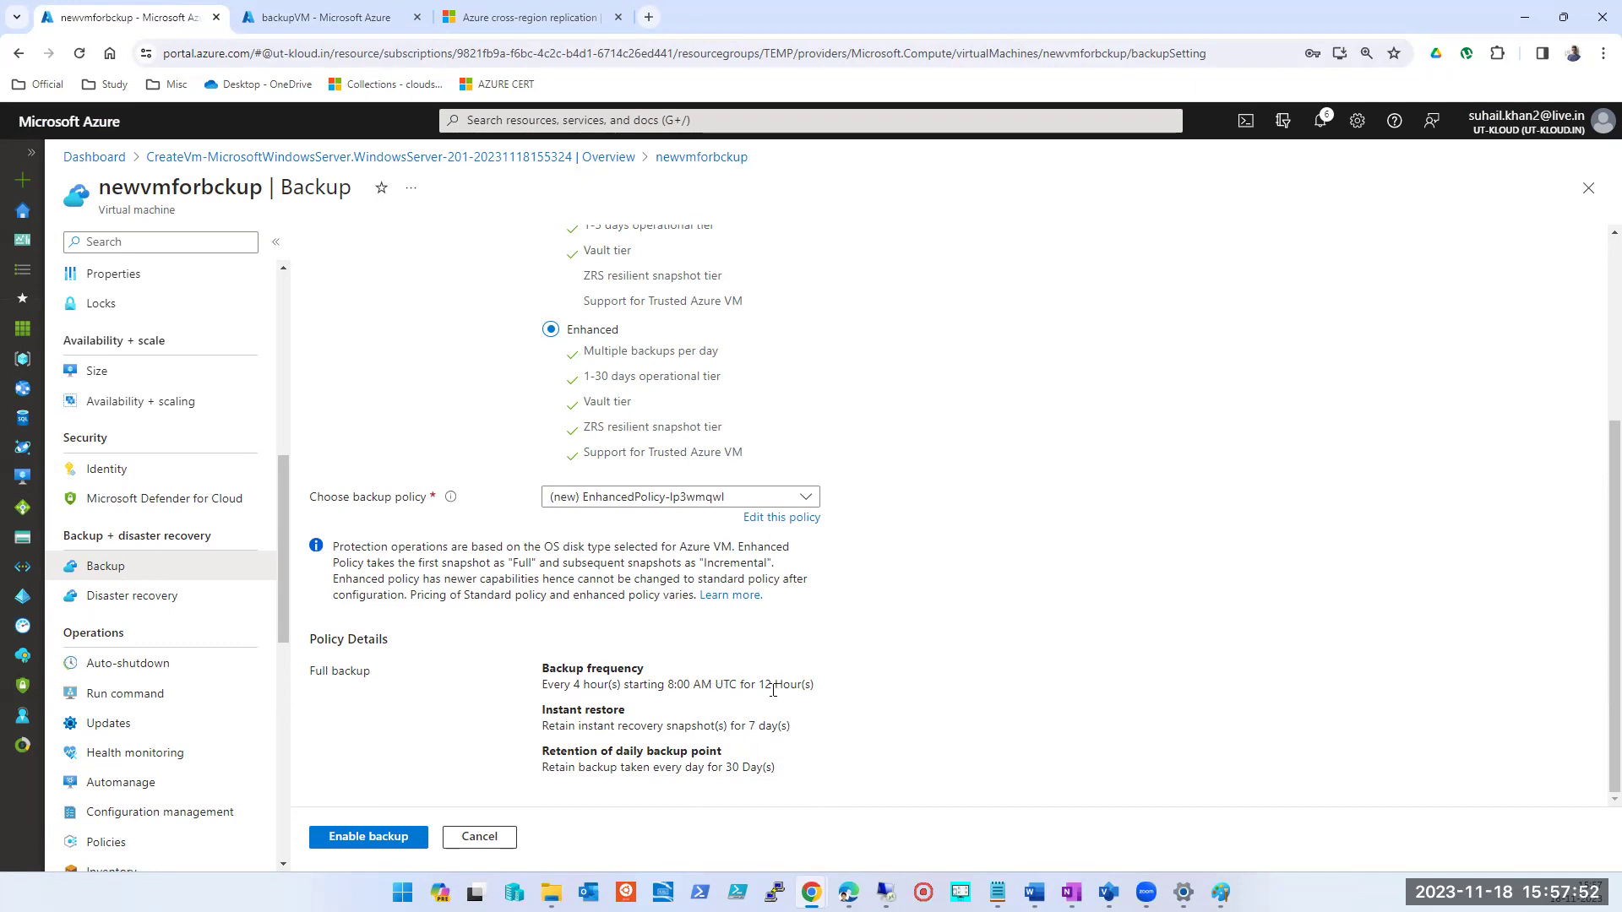
pyautogui.scroll(3, 558, 506)
pyautogui.click(549, 463)
pyautogui.scroll(-3, 572, 505)
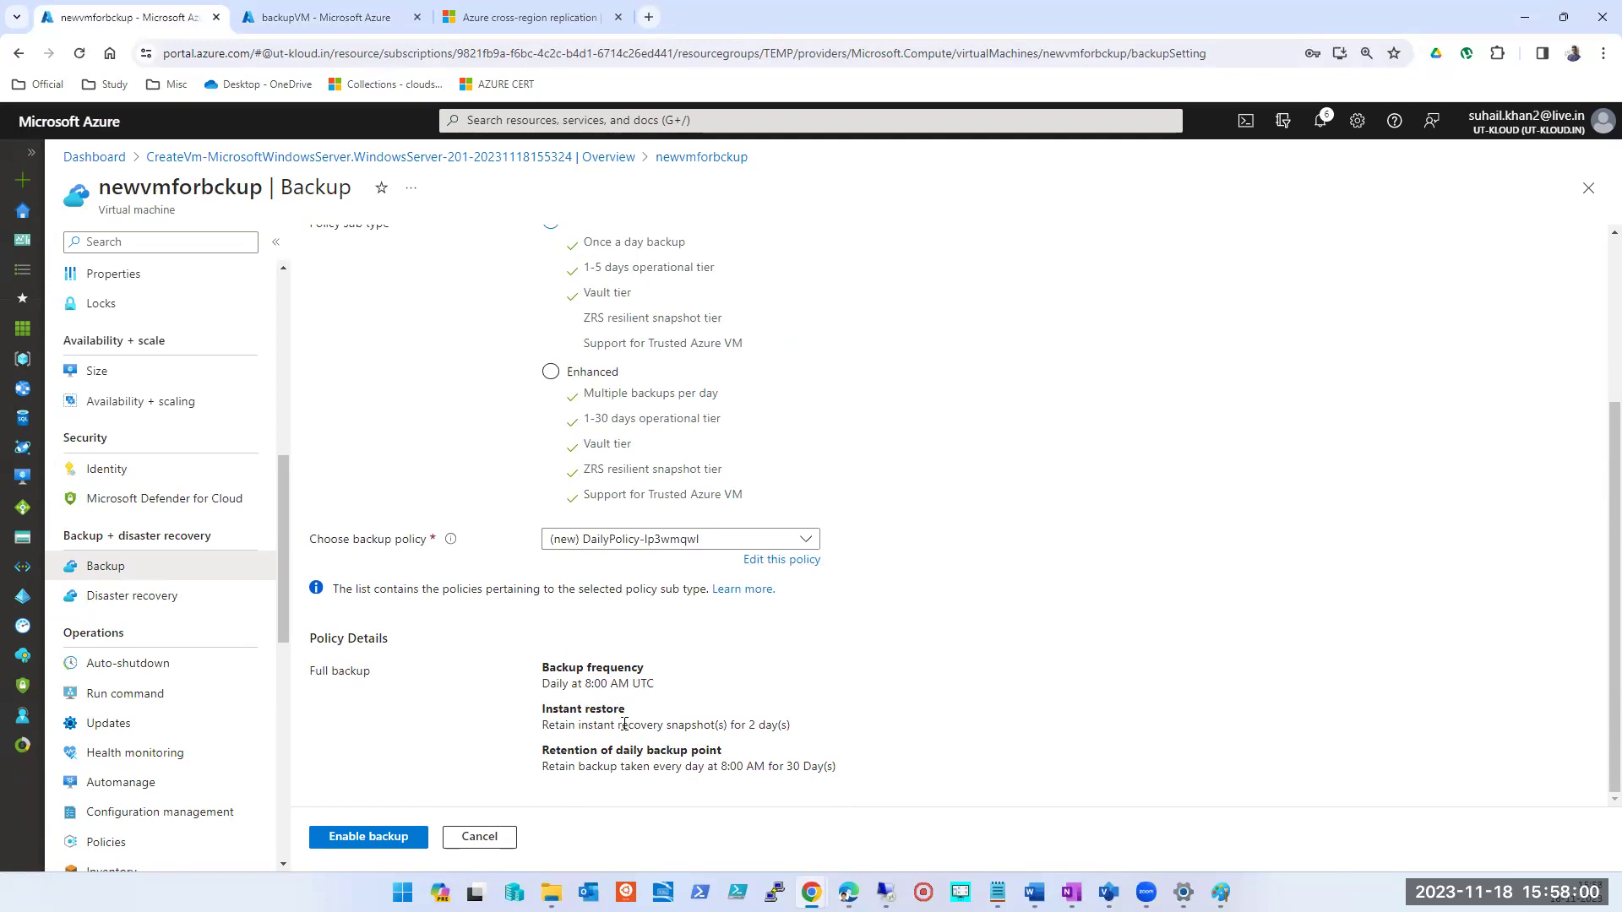
pyautogui.scroll(3, 621, 718)
pyautogui.click(549, 614)
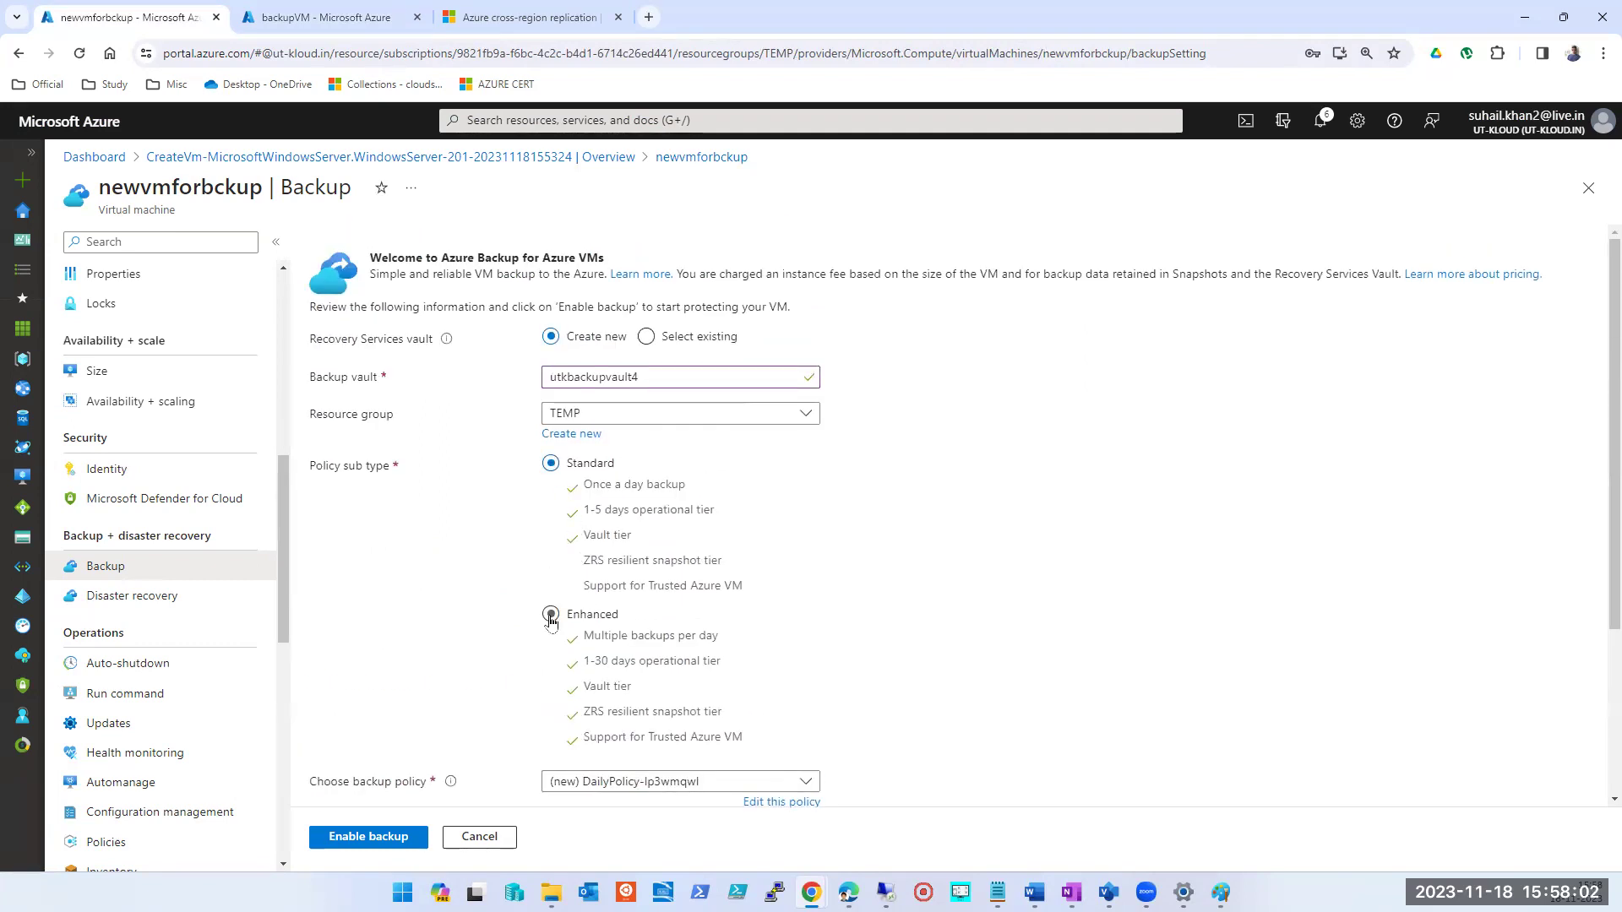
pyautogui.scroll(-3, 552, 635)
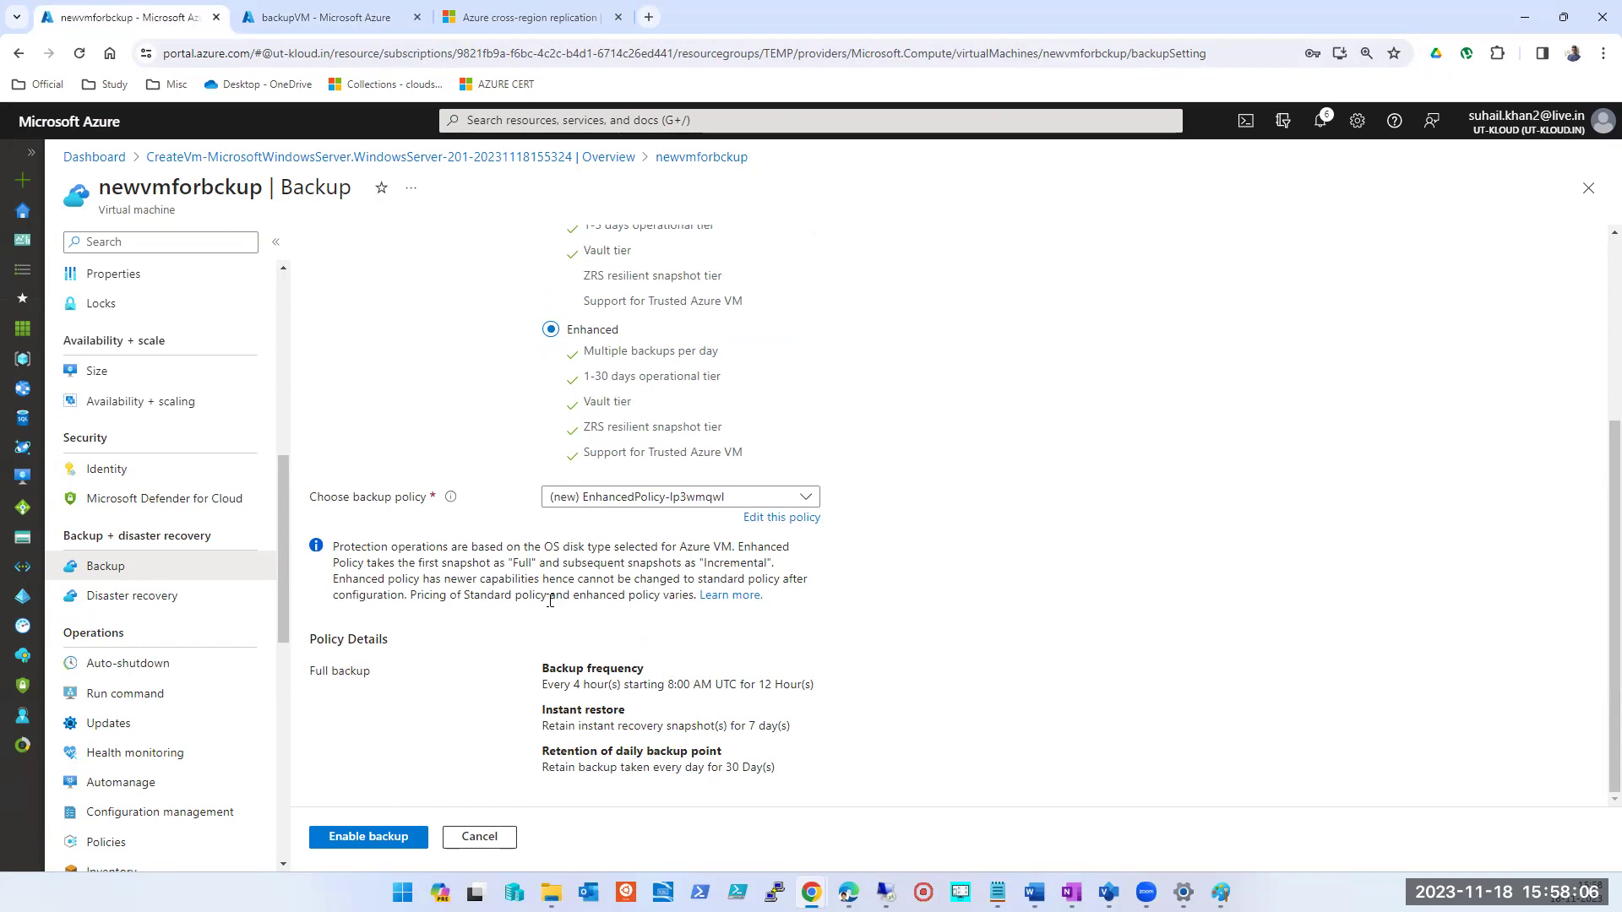
pyautogui.scroll(3, 550, 600)
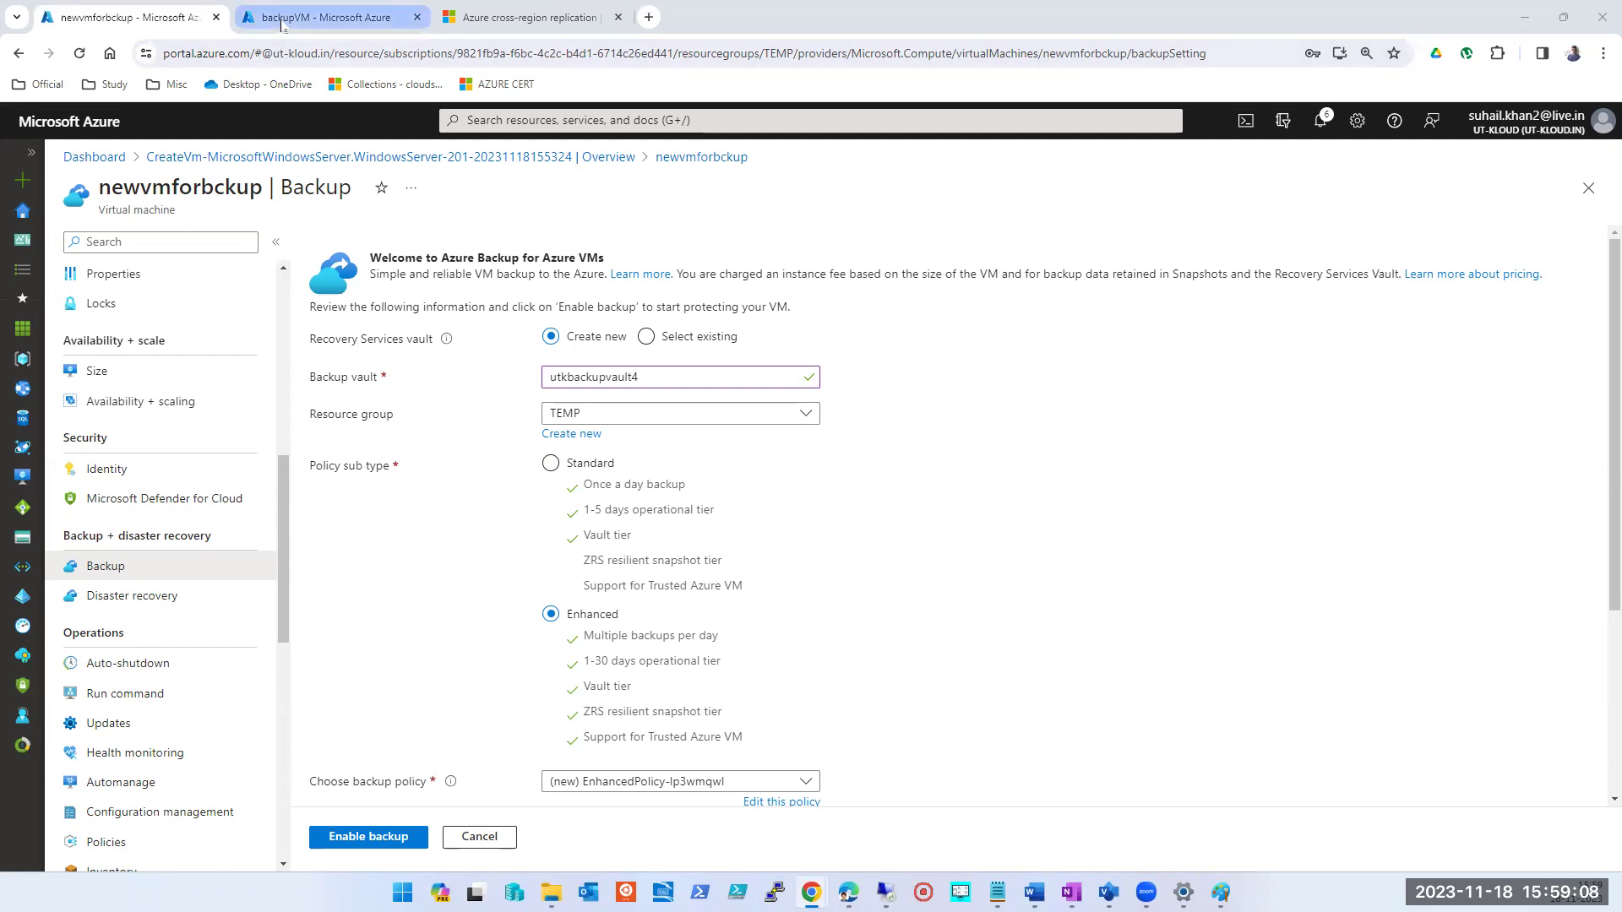
# Discard the unsaved backup settings and reopen newvmforbckup from its deployment page
pyautogui.click(1588, 187)
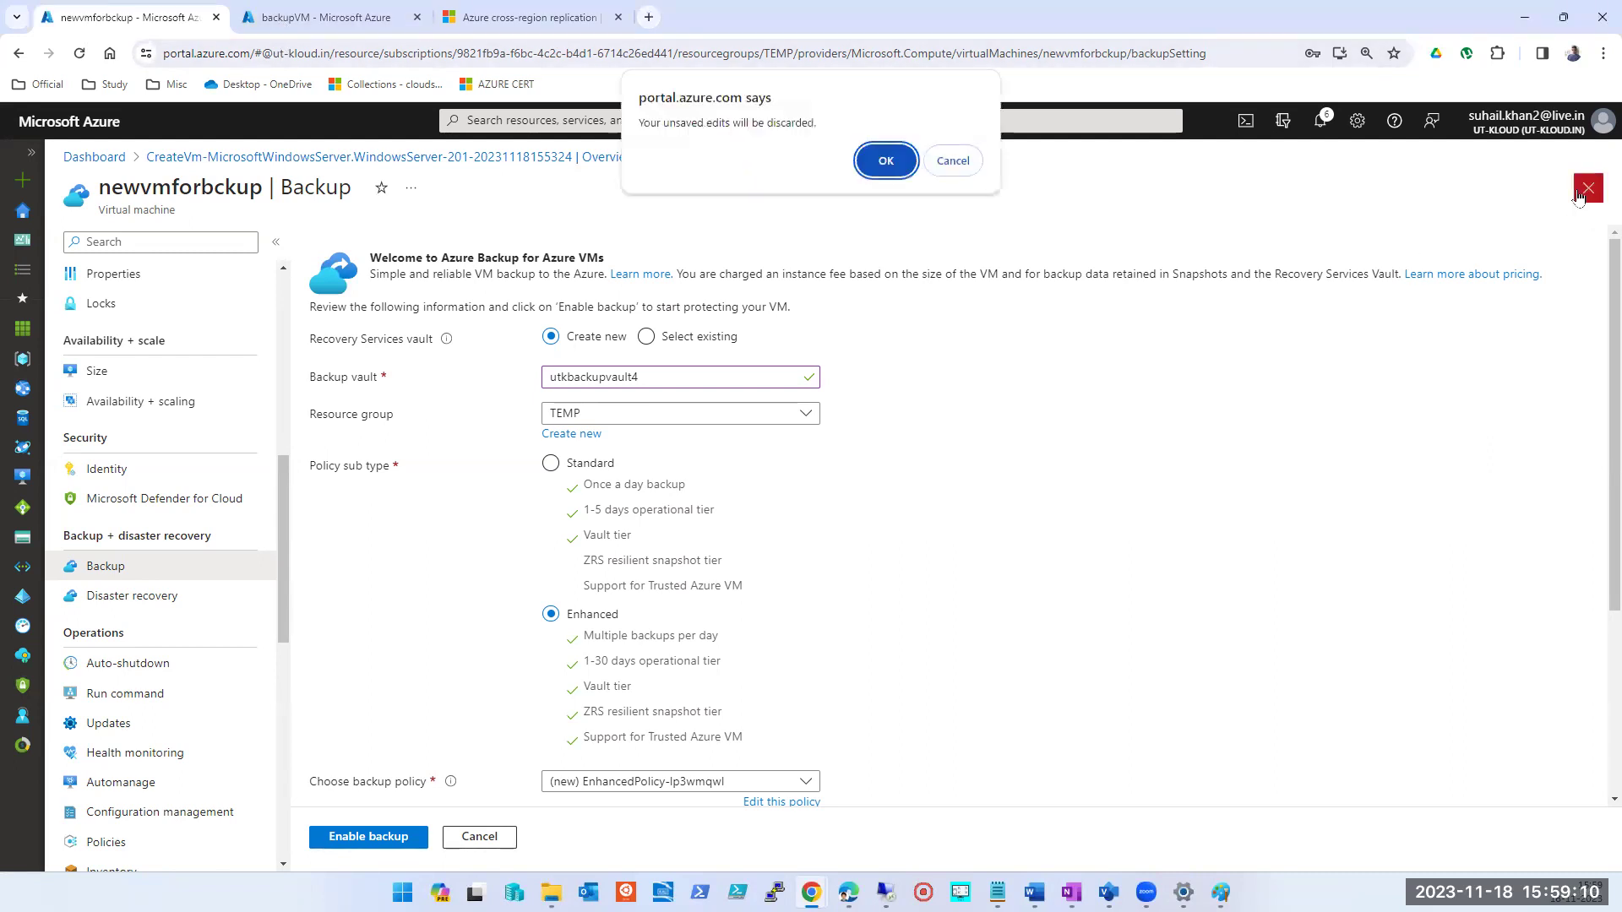
pyautogui.click(885, 157)
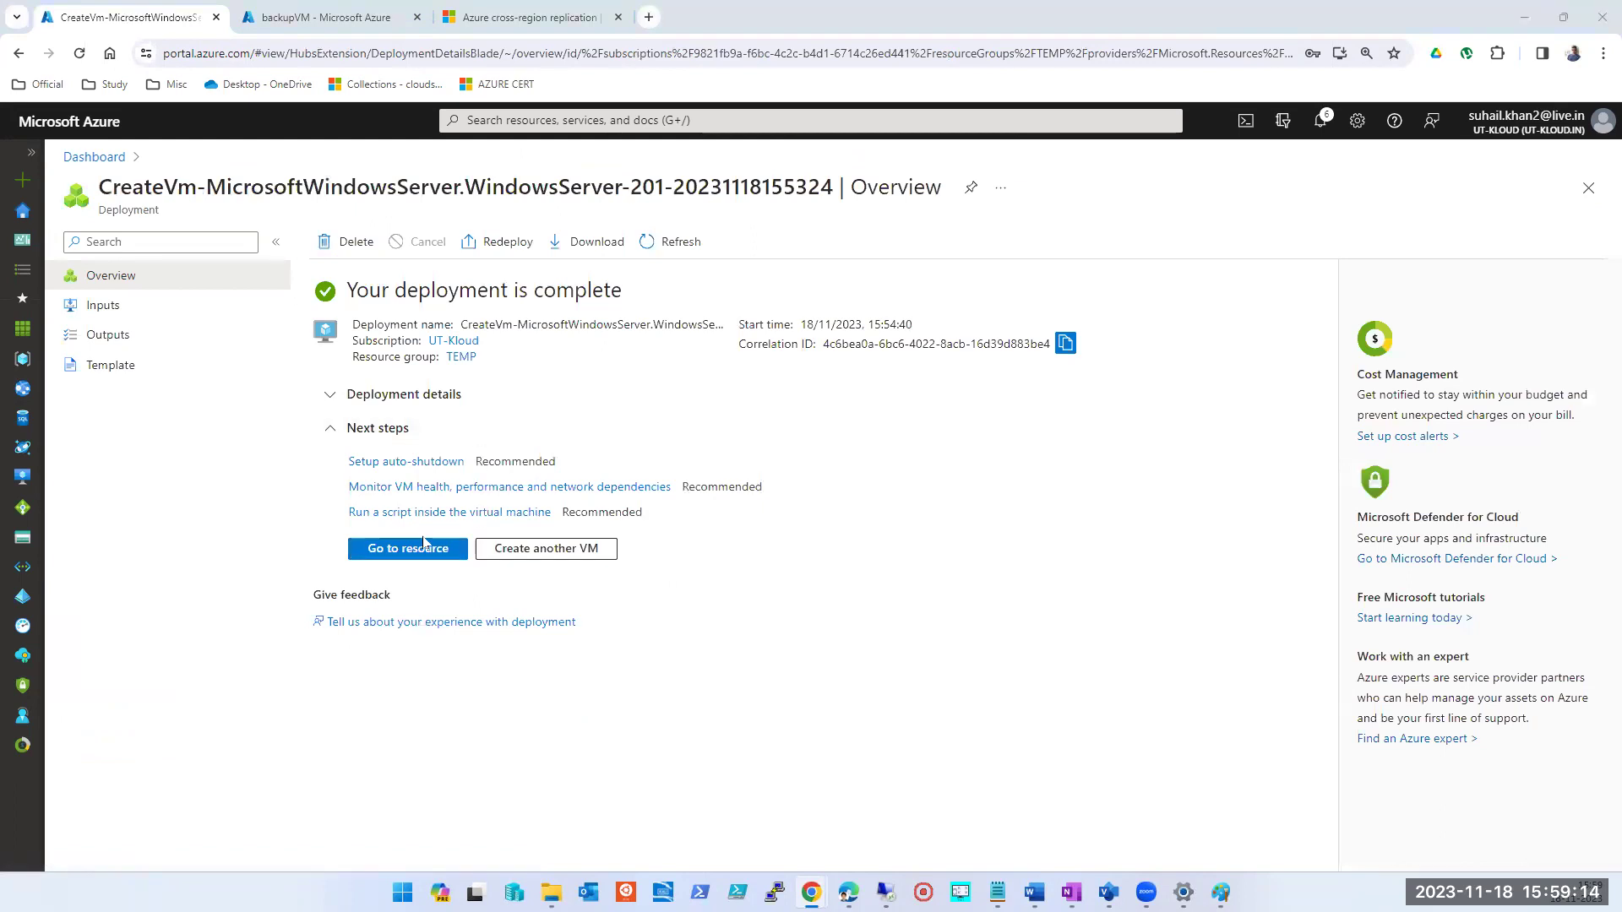
pyautogui.click(407, 549)
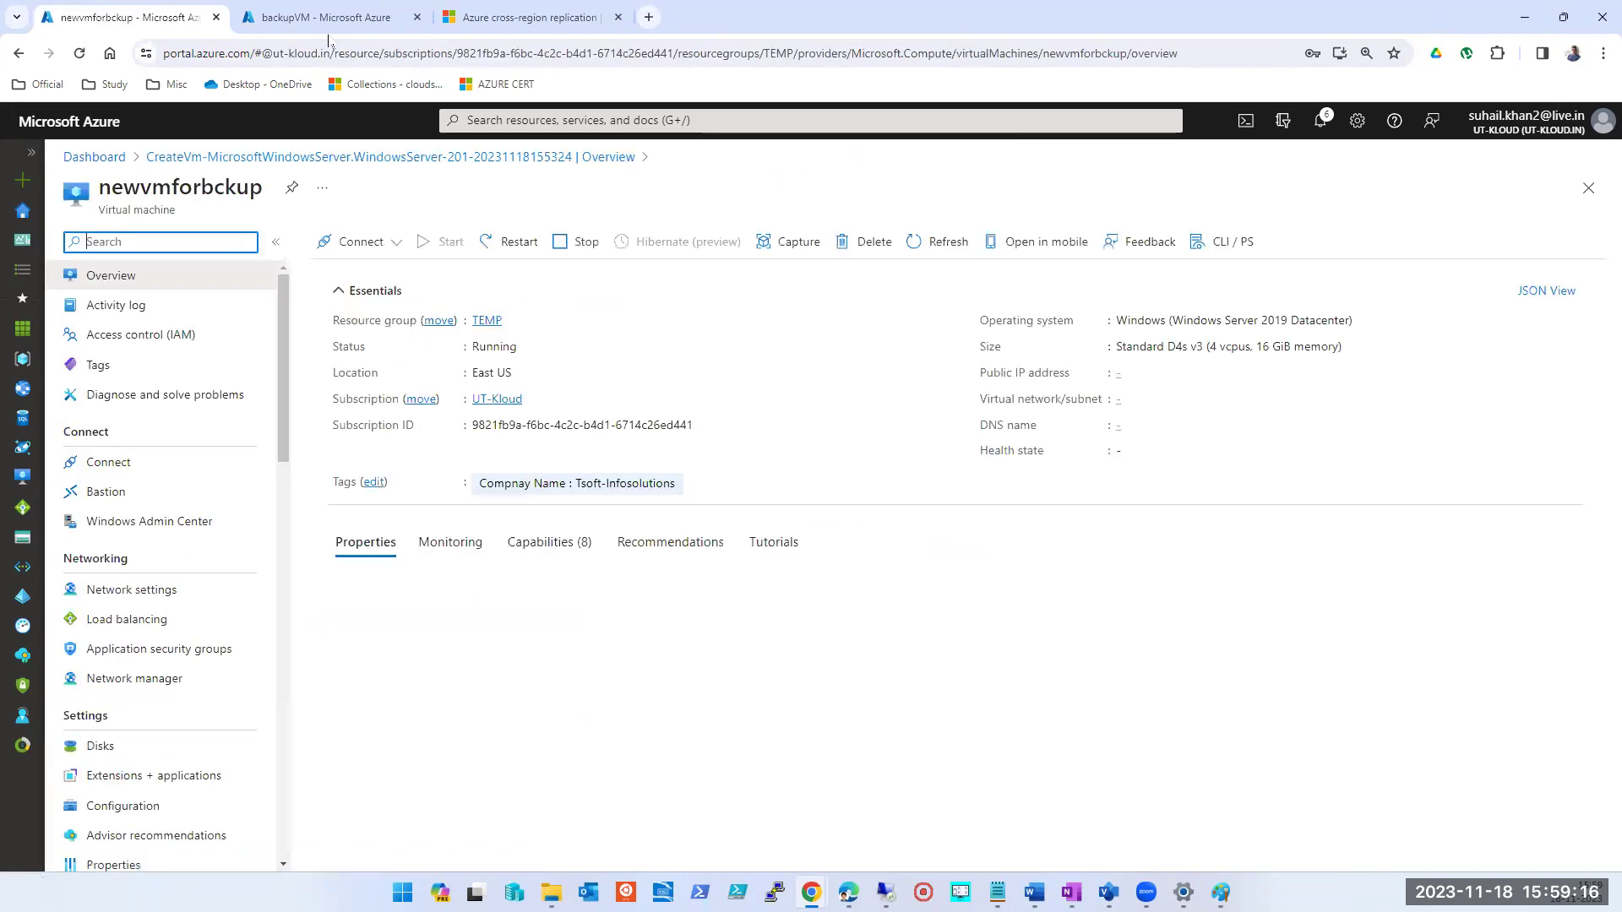
pyautogui.click(361, 25)
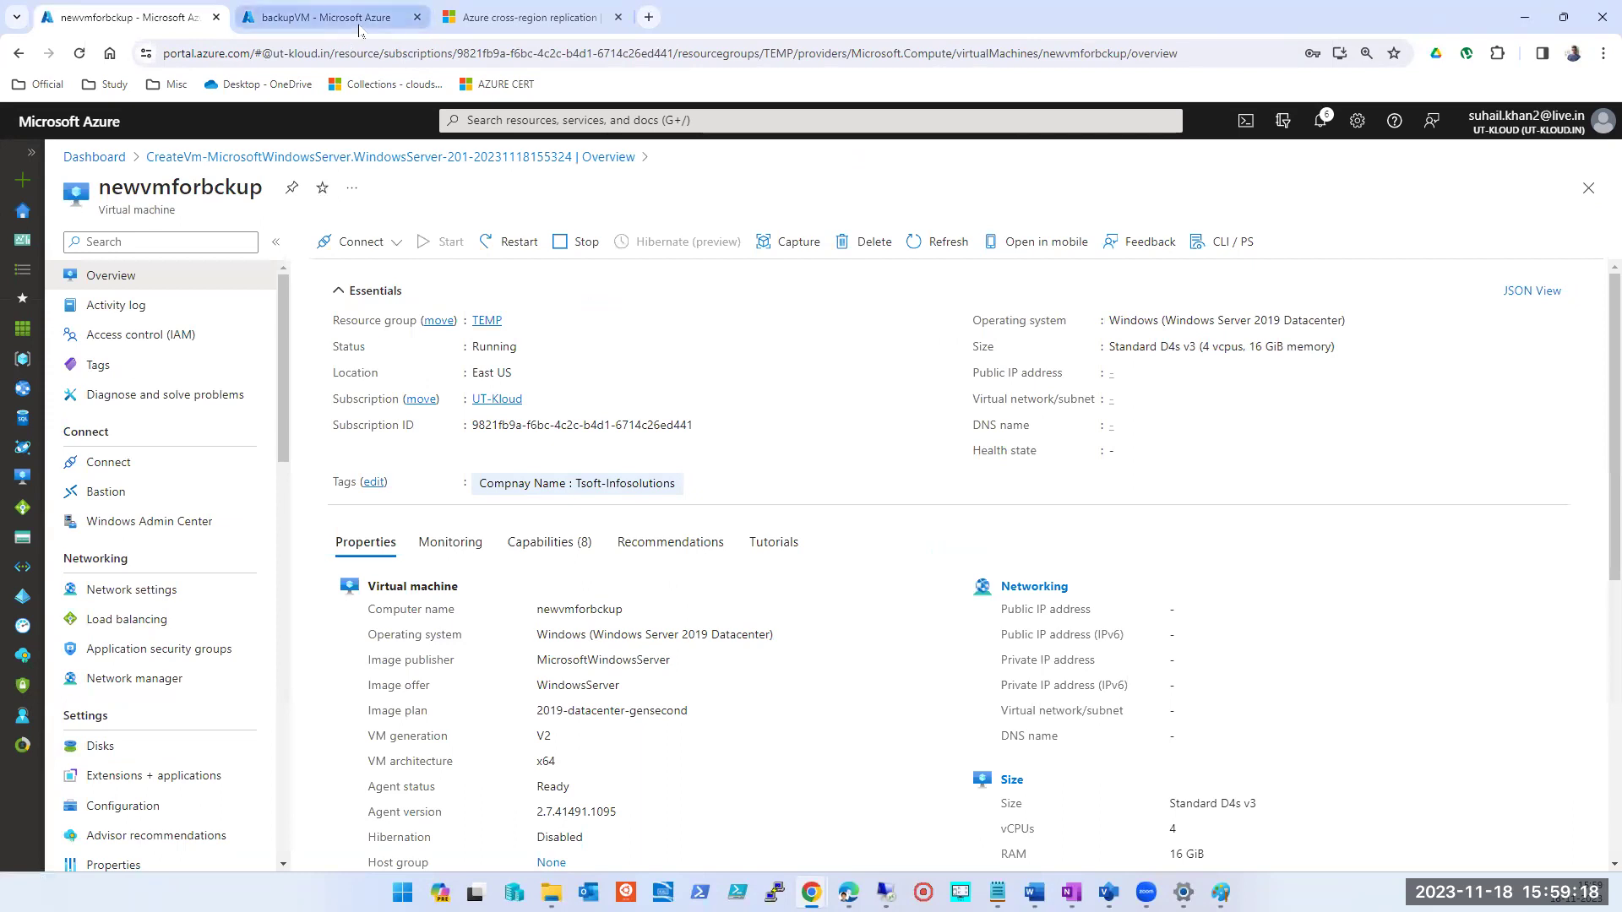
pyautogui.click(127, 17)
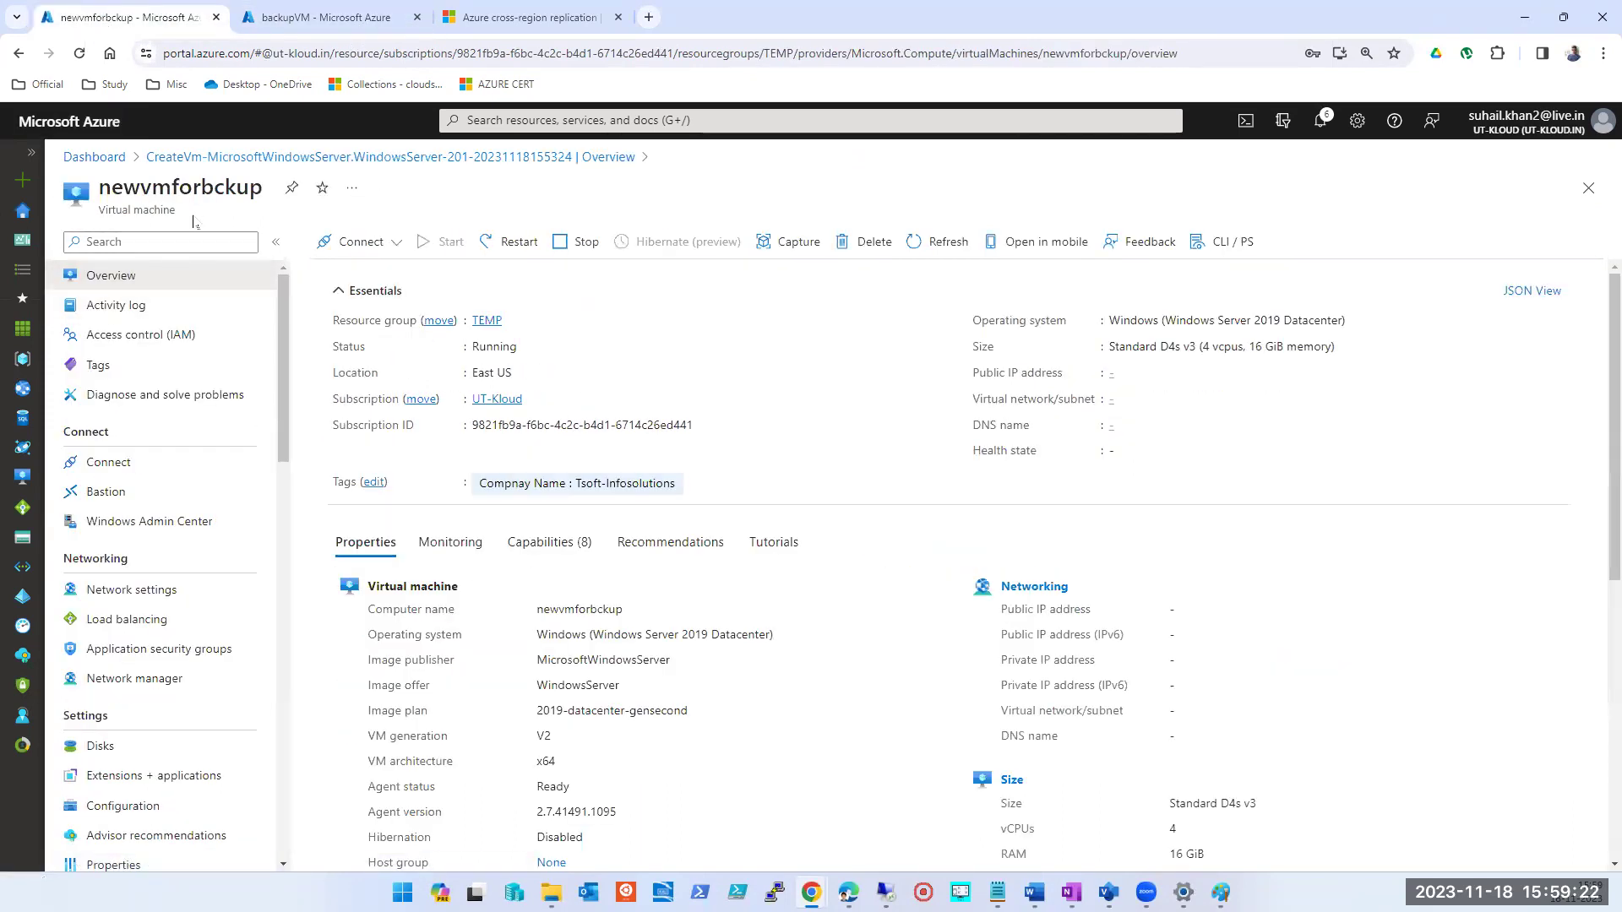
# Open newvmforbckup's Backup settings and choose to create a new Recovery Services vault
pyautogui.scroll(-5, 172, 406)
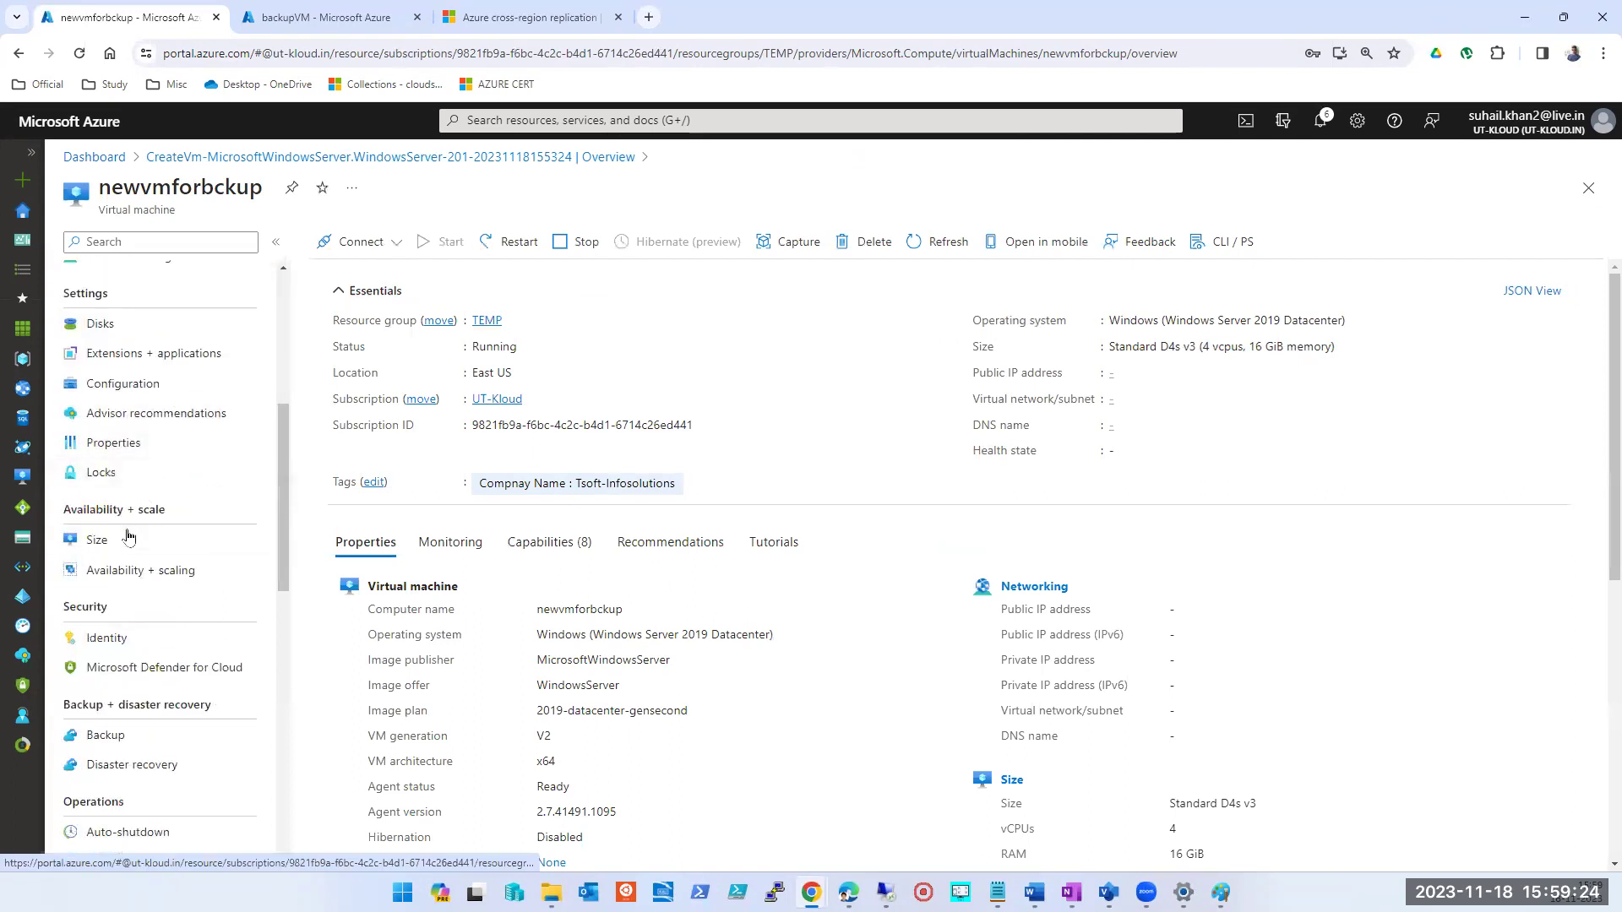
pyautogui.scroll(-2, 101, 591)
pyautogui.click(94, 658)
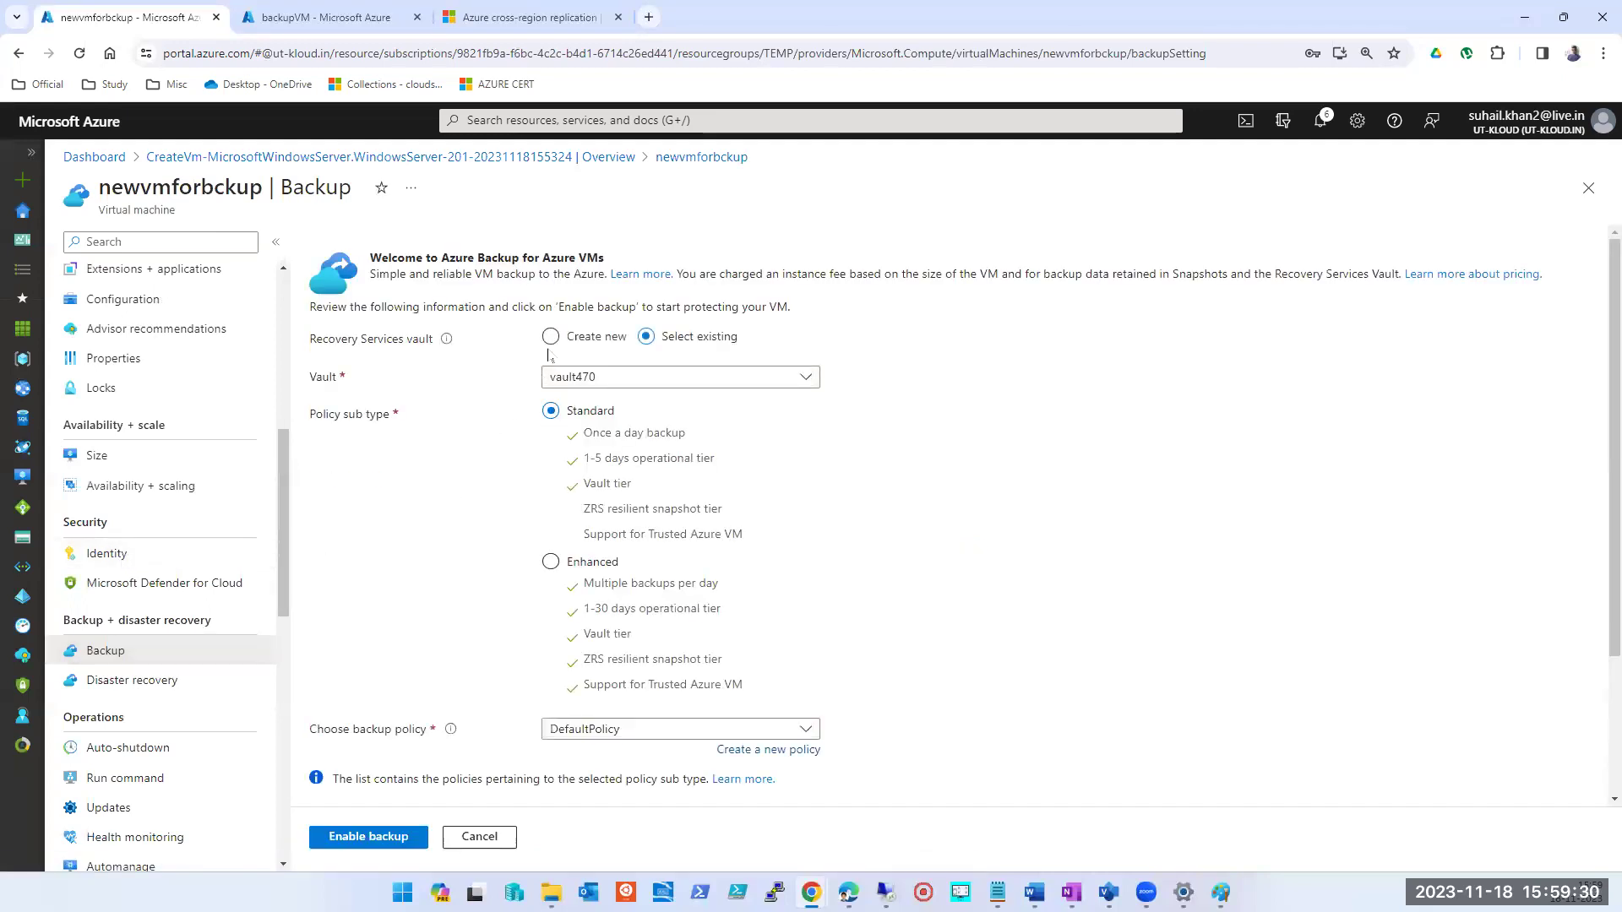
pyautogui.click(550, 337)
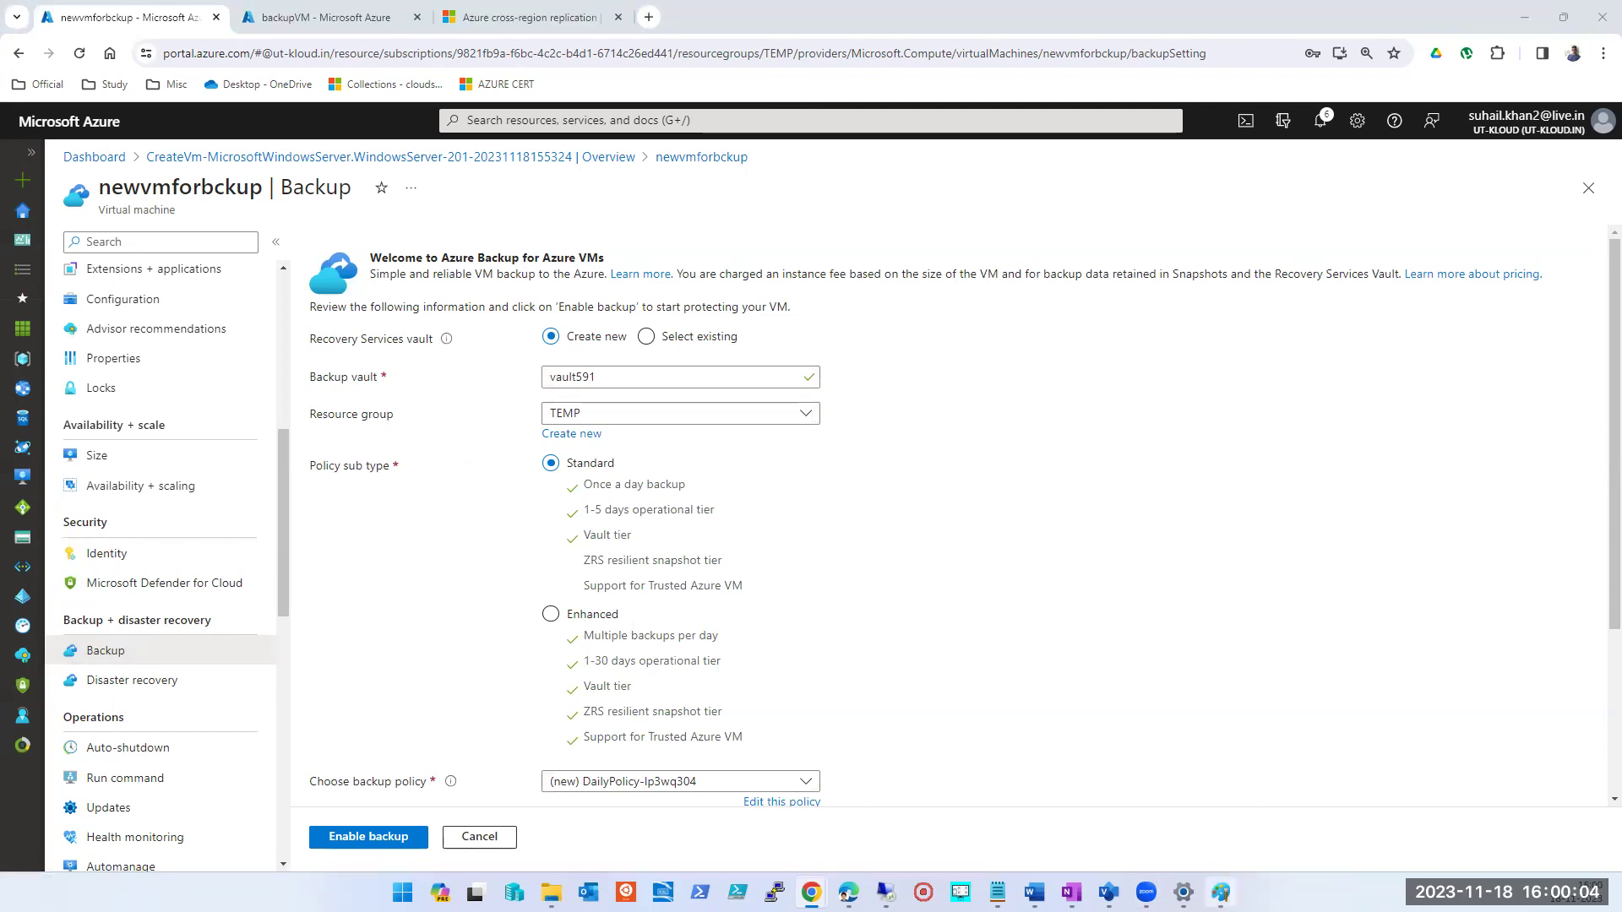
# Switch to Paint to show the replication and migration diagram, and return to newvmforbckup's backup settings
pyautogui.click(1220, 892)
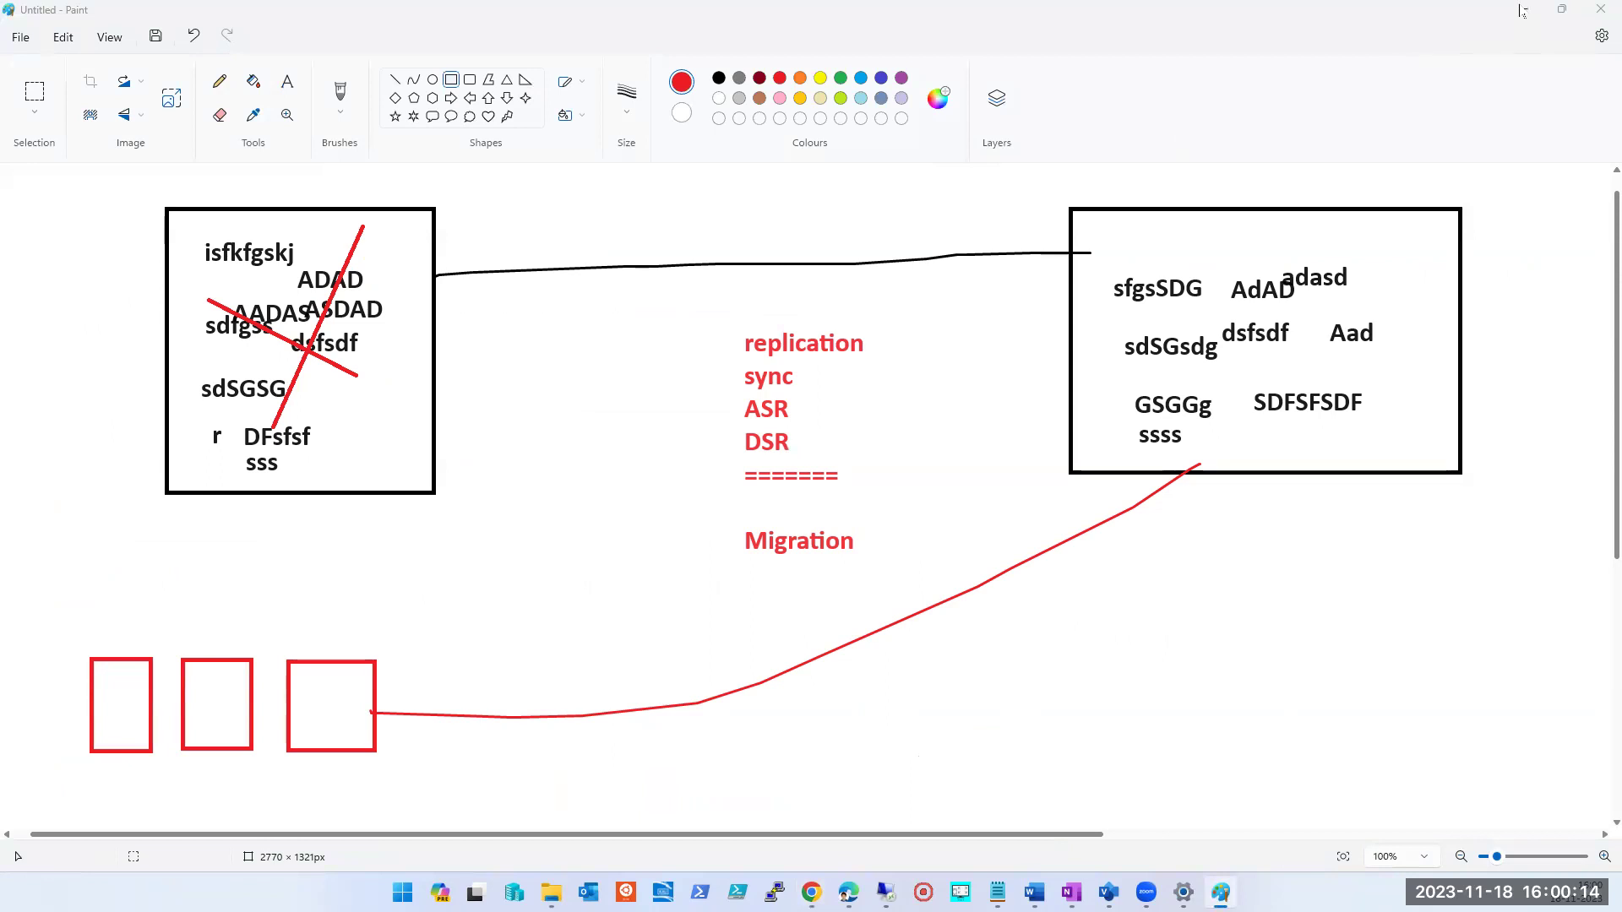
pyautogui.click(1562, 9)
pyautogui.click(1465, 101)
# Select the Enhanced policy sub type and review its policy details
pyautogui.scroll(-1, 553, 564)
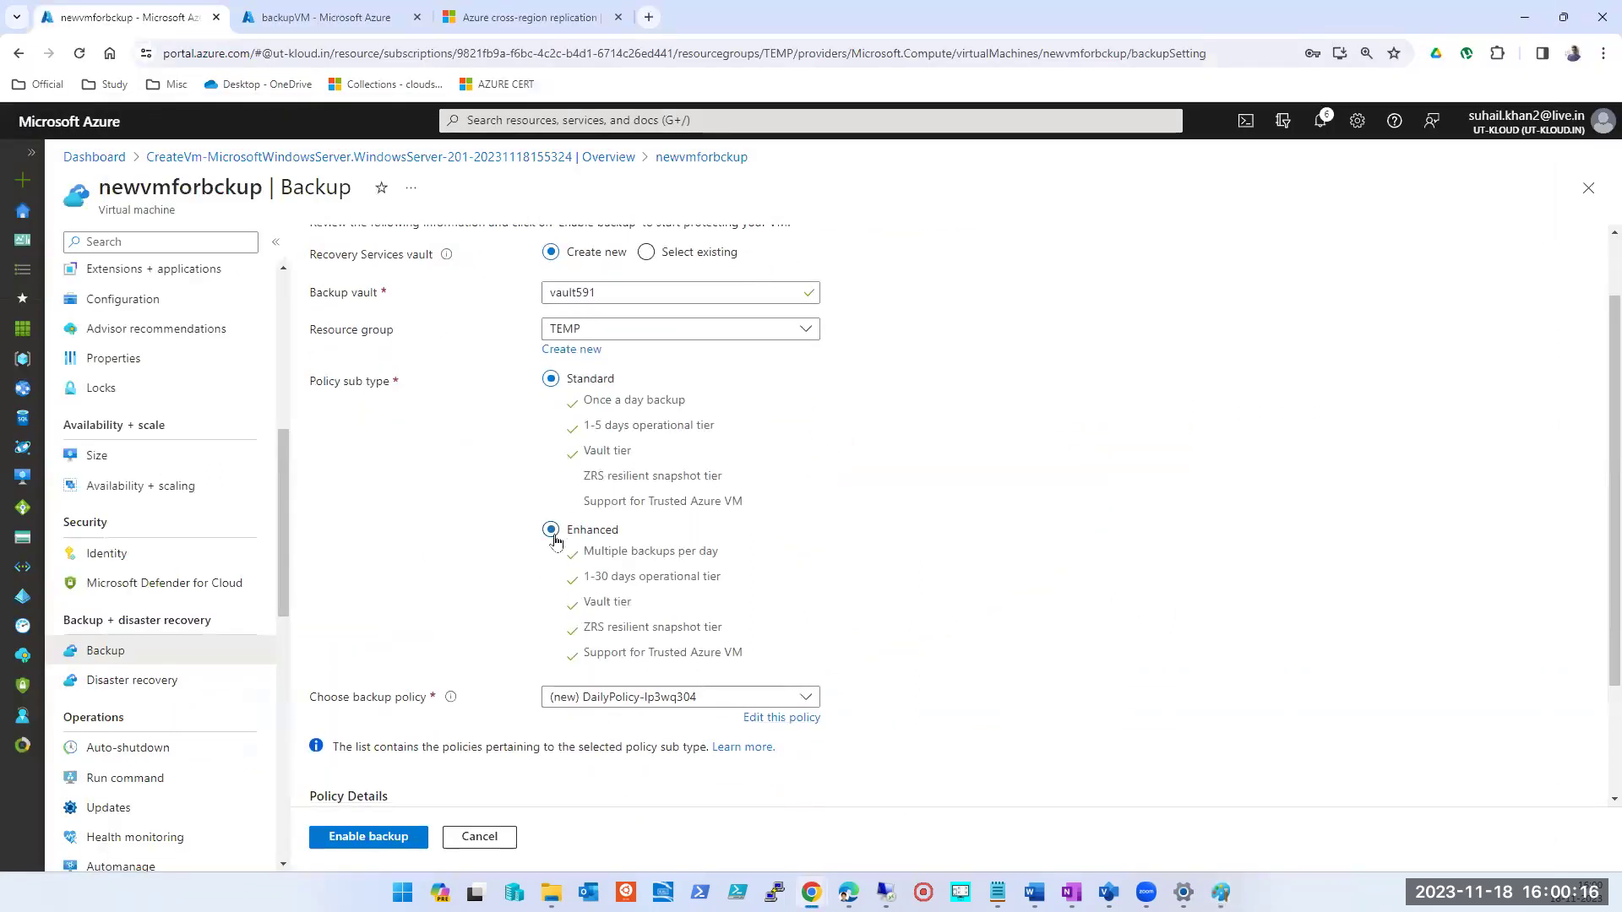
pyautogui.scroll(-2, 553, 563)
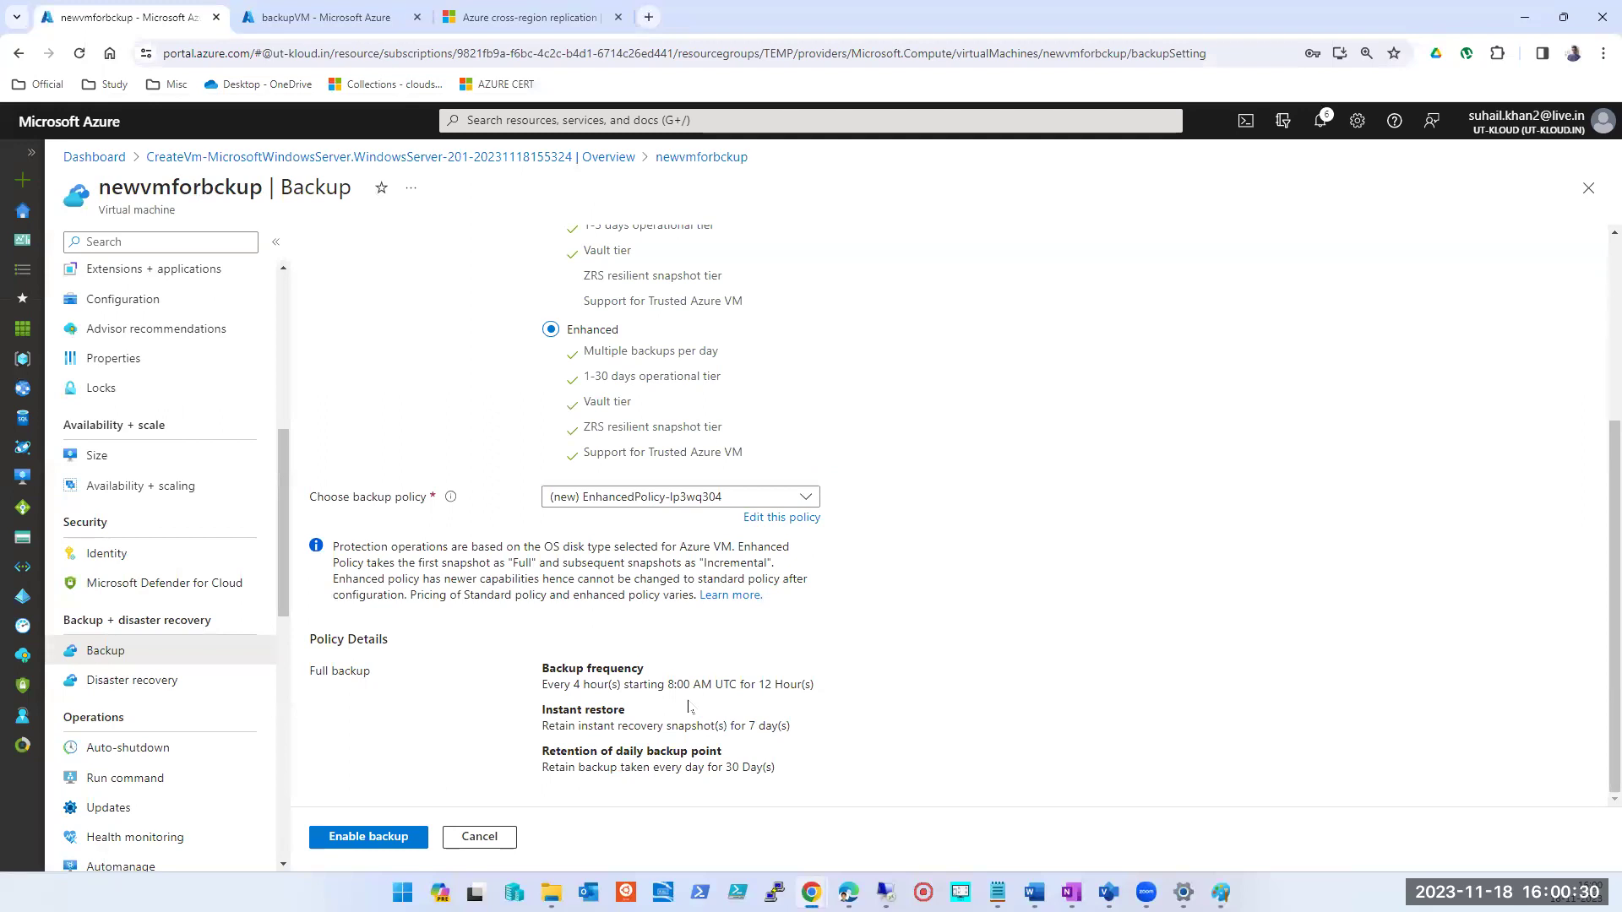
# Switch the policy sub type to Standard and name the new backup vault utkloudbackupvault
pyautogui.scroll(3, 688, 708)
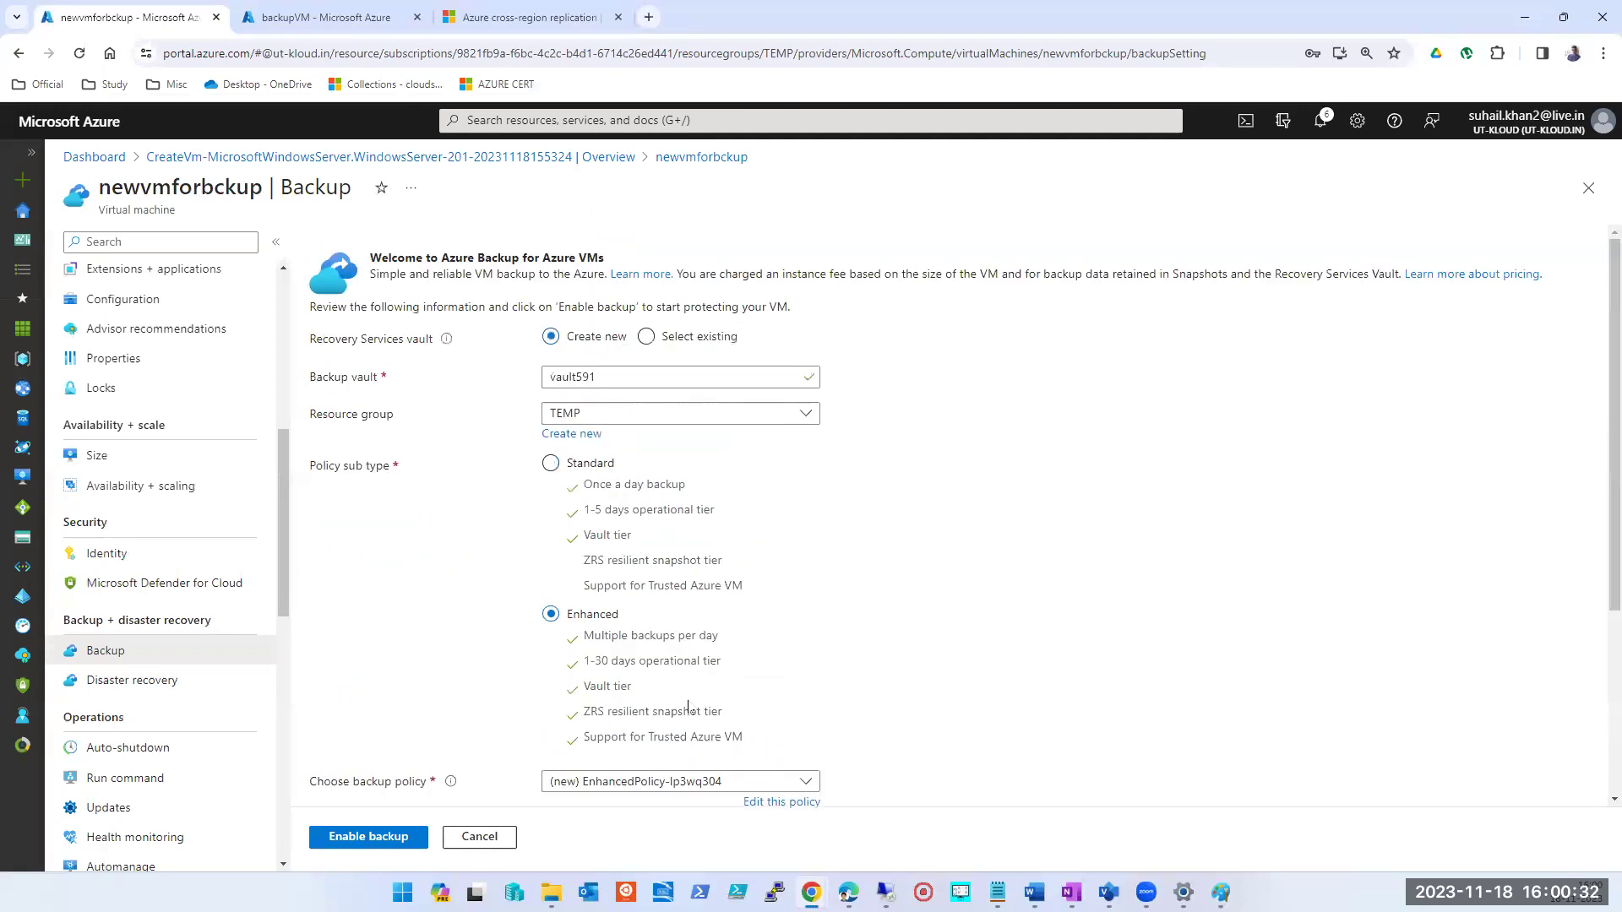
pyautogui.click(549, 473)
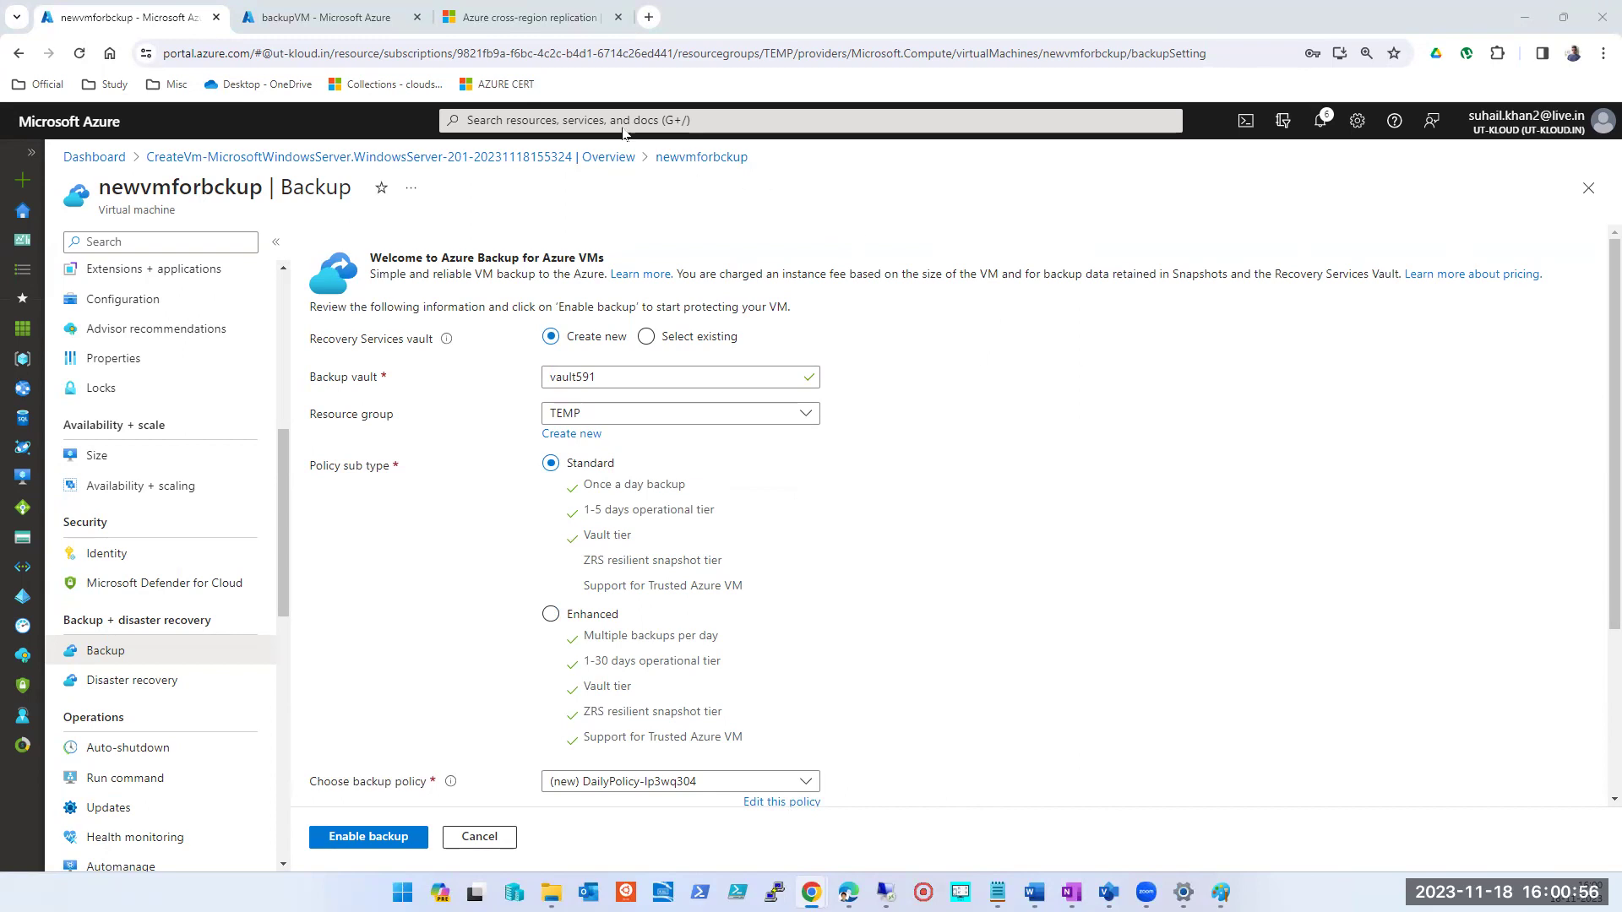
pyautogui.moveTo(321, 25)
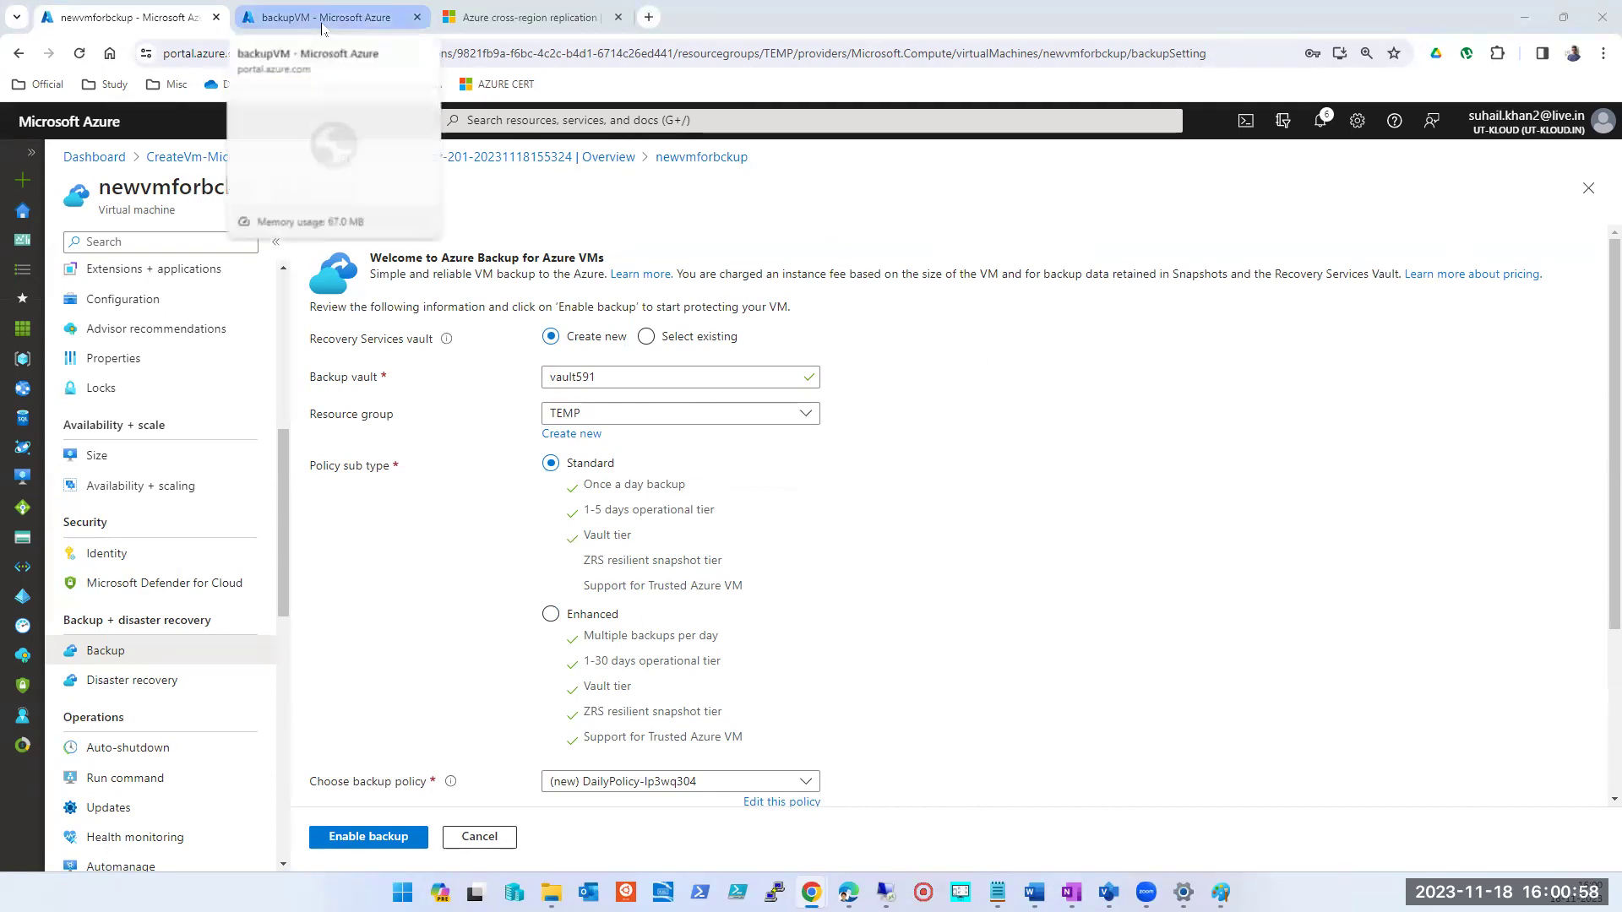
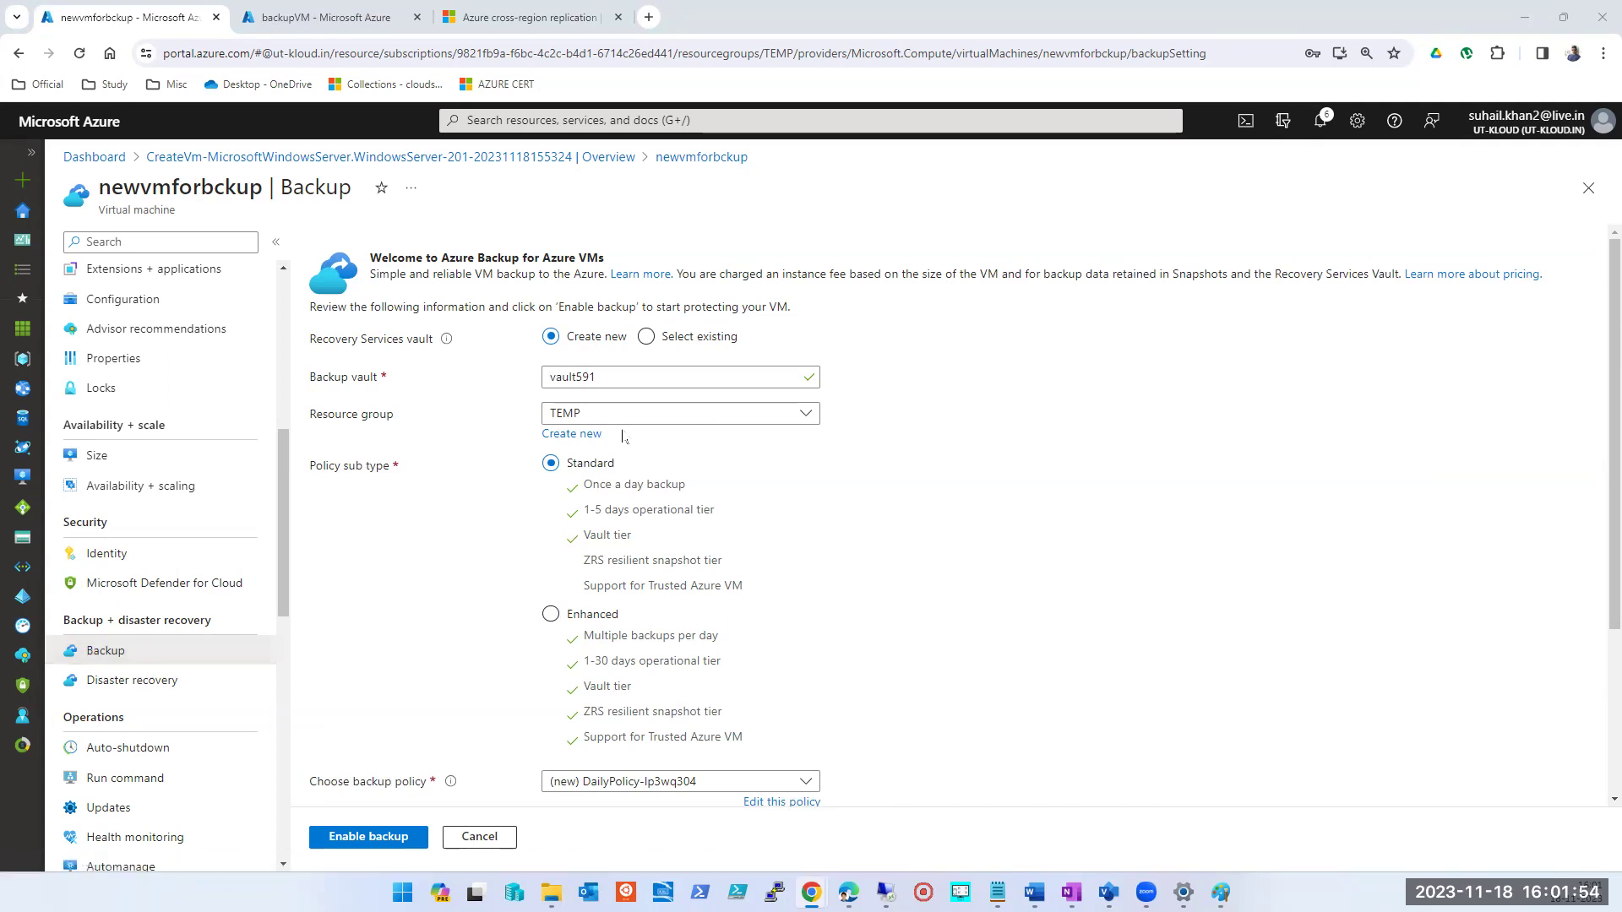
pyautogui.doubleClick(606, 372)
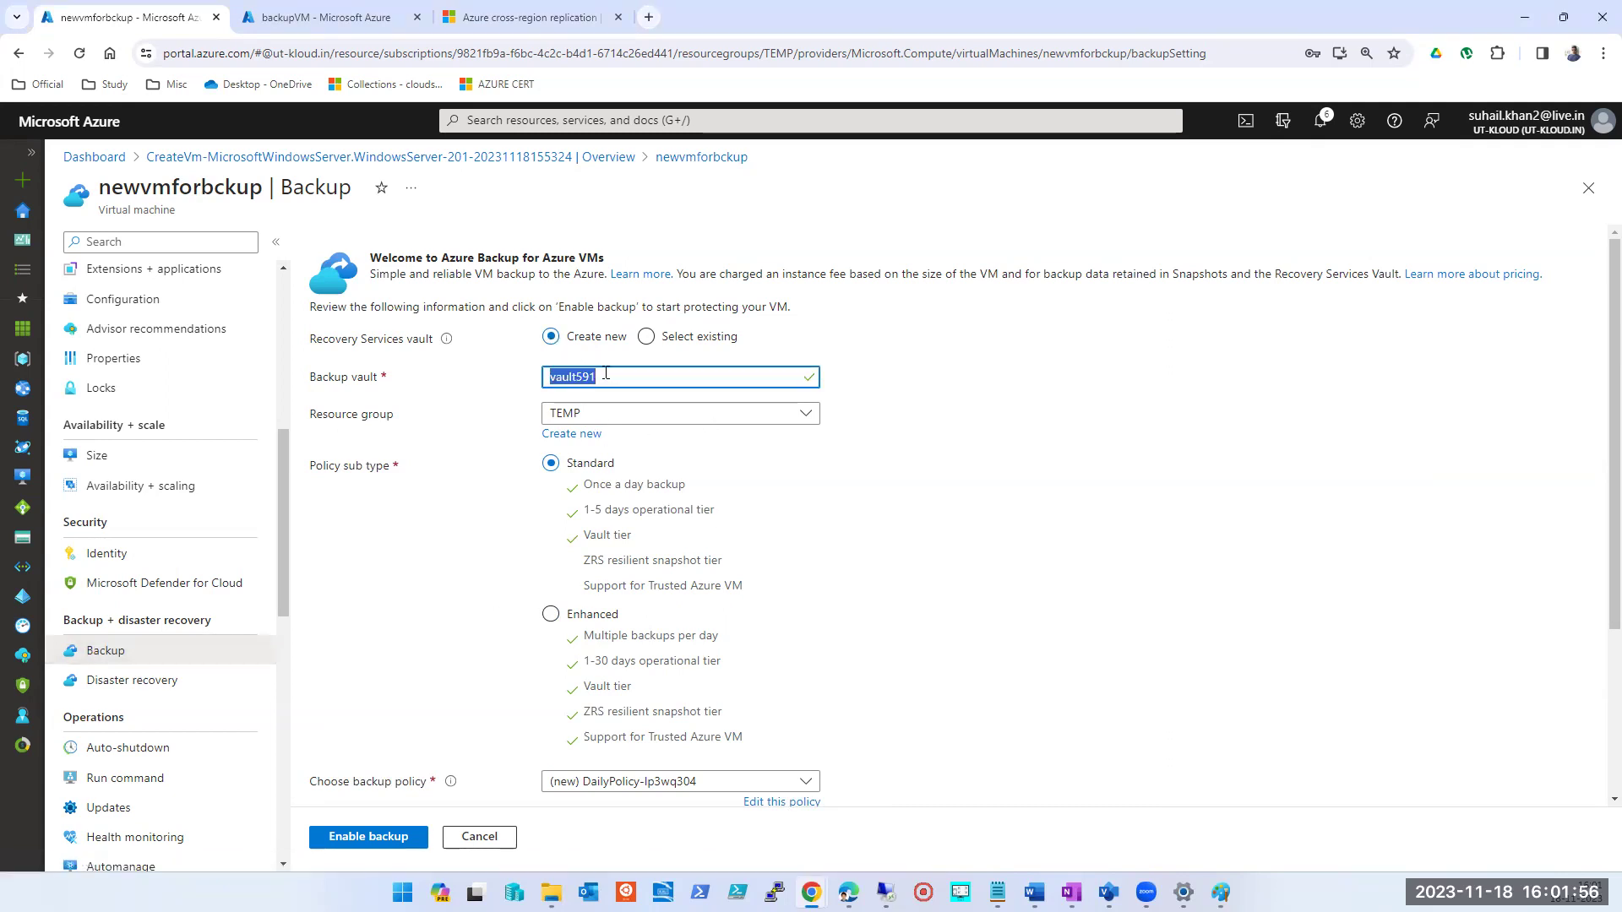
pyautogui.write('utkloudbackupvault')
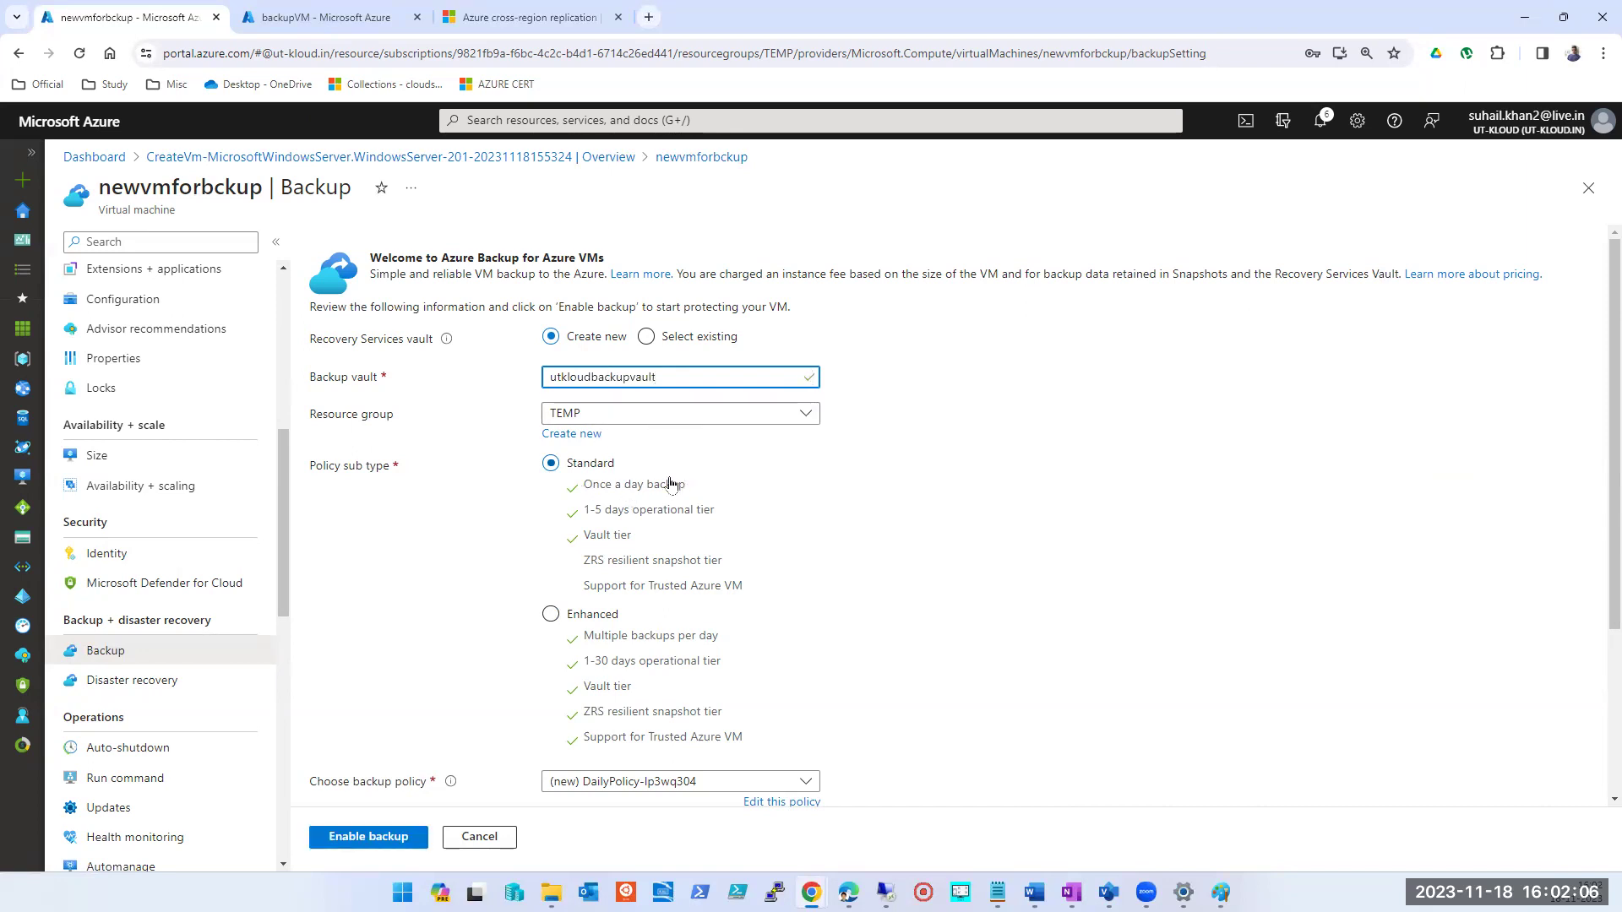
# Choose the new DailyPolicy backup policy, open it for editing and rename it utkloudbackuppolicyPRODSERVER
pyautogui.scroll(-3, 684, 499)
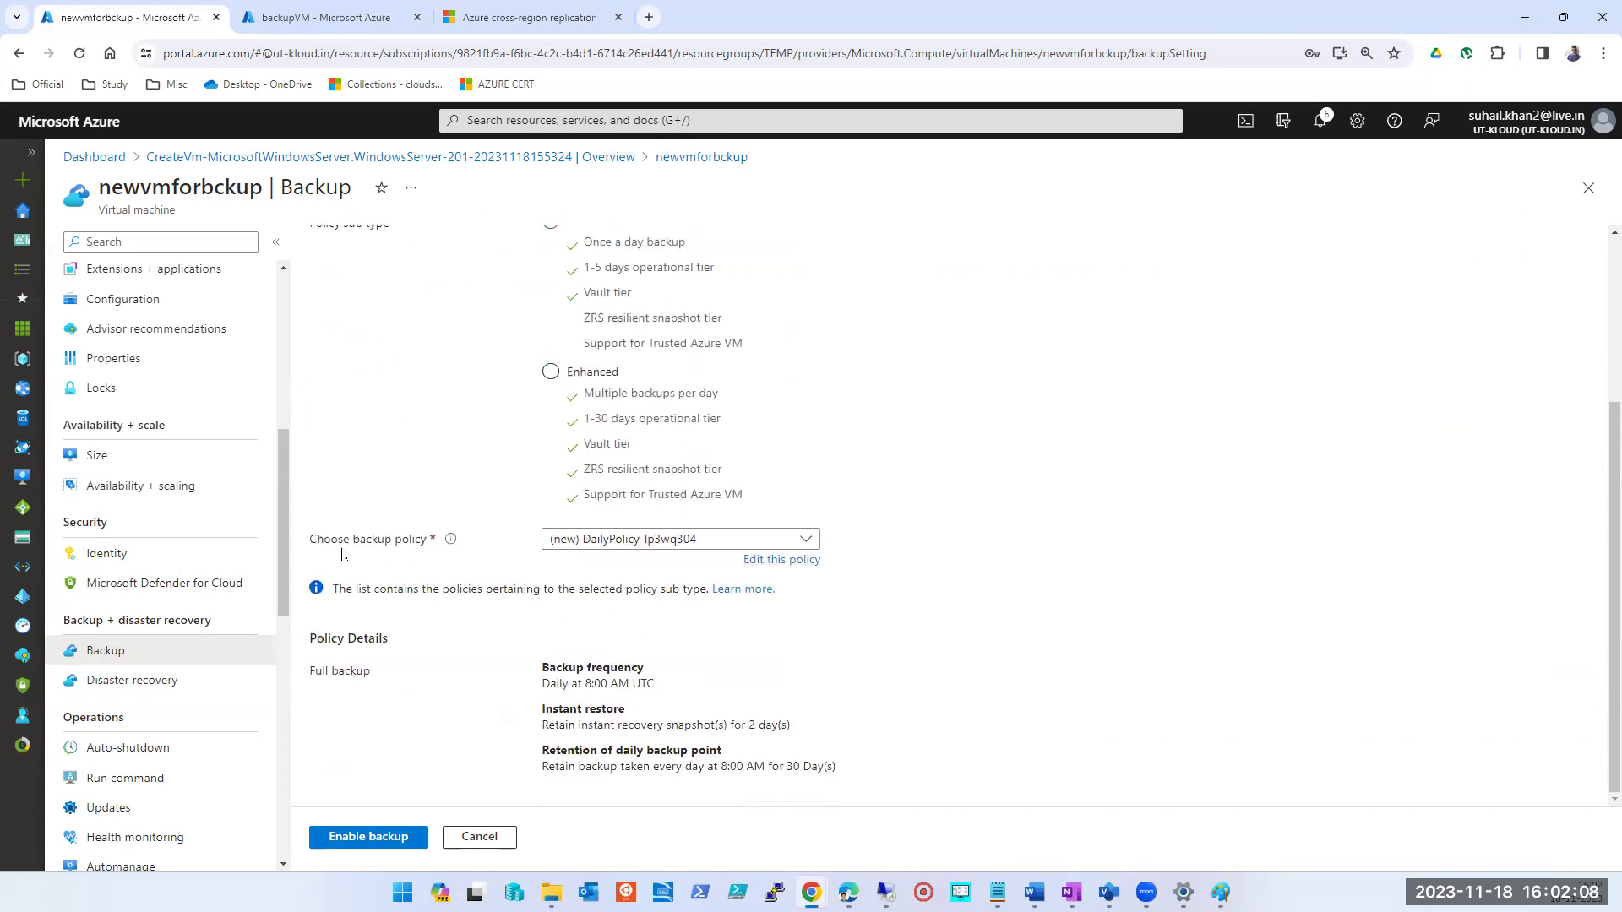
pyautogui.click(676, 539)
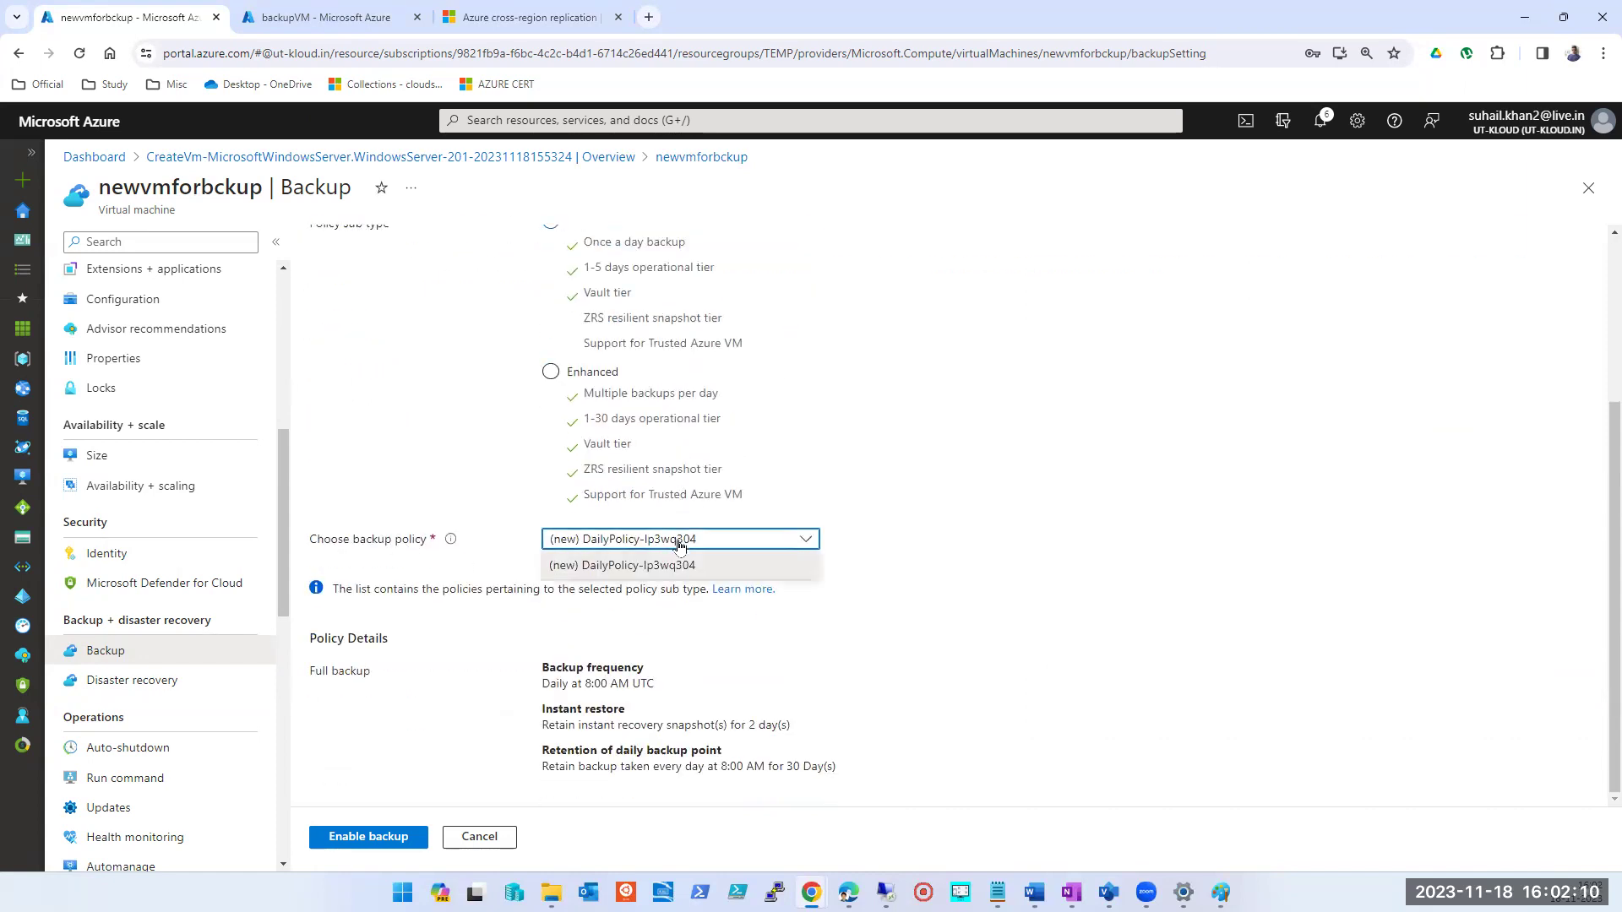
pyautogui.click(642, 564)
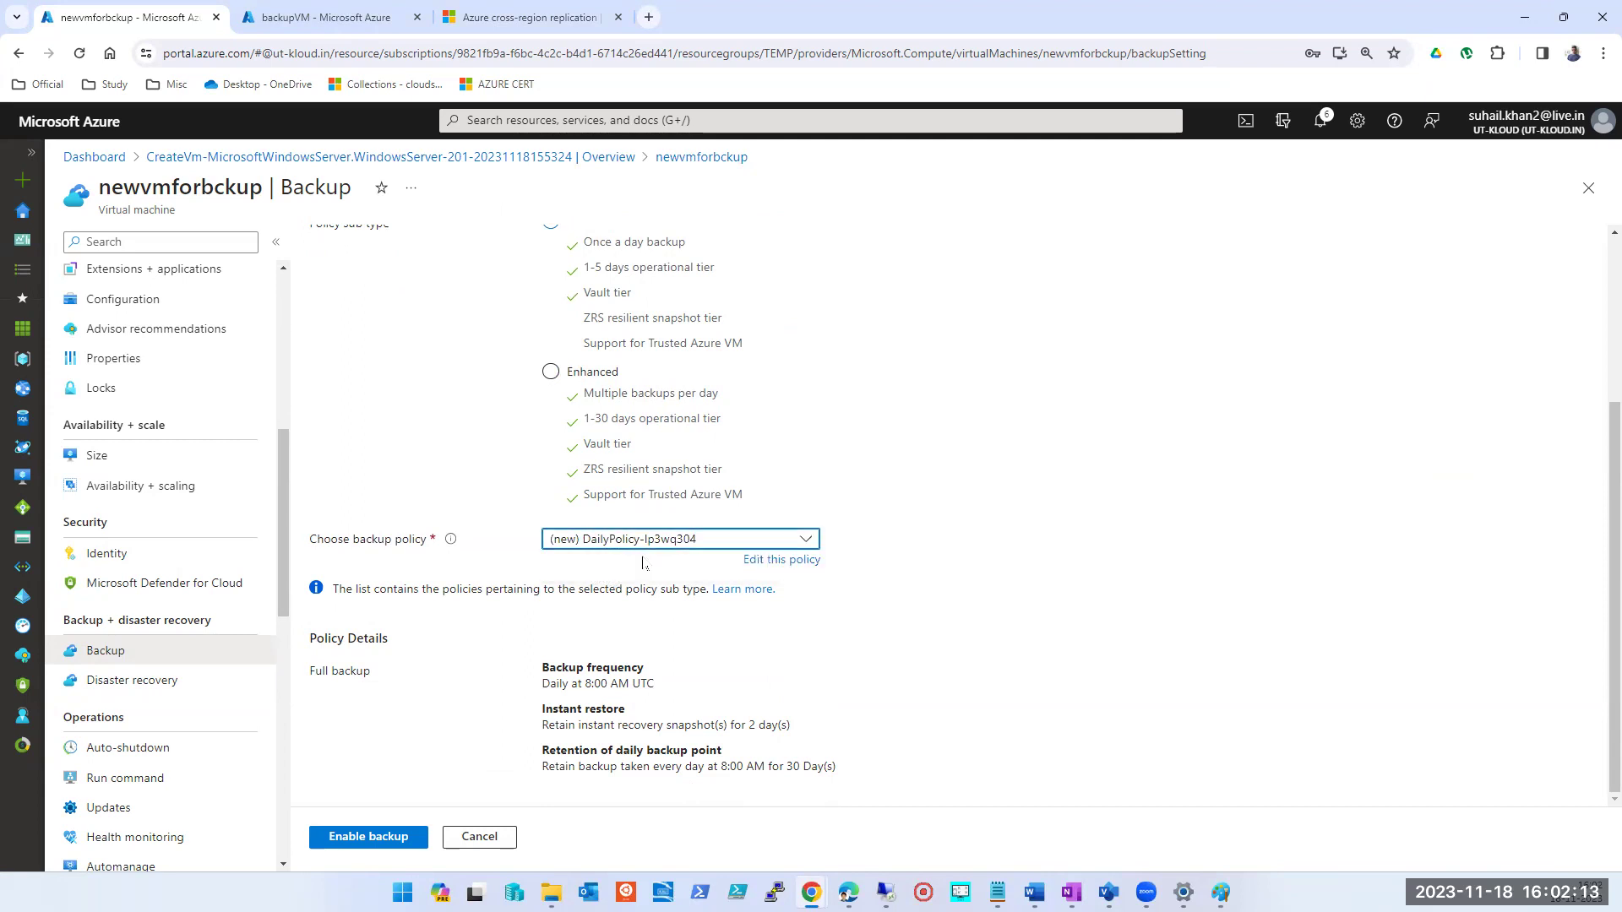
pyautogui.click(781, 560)
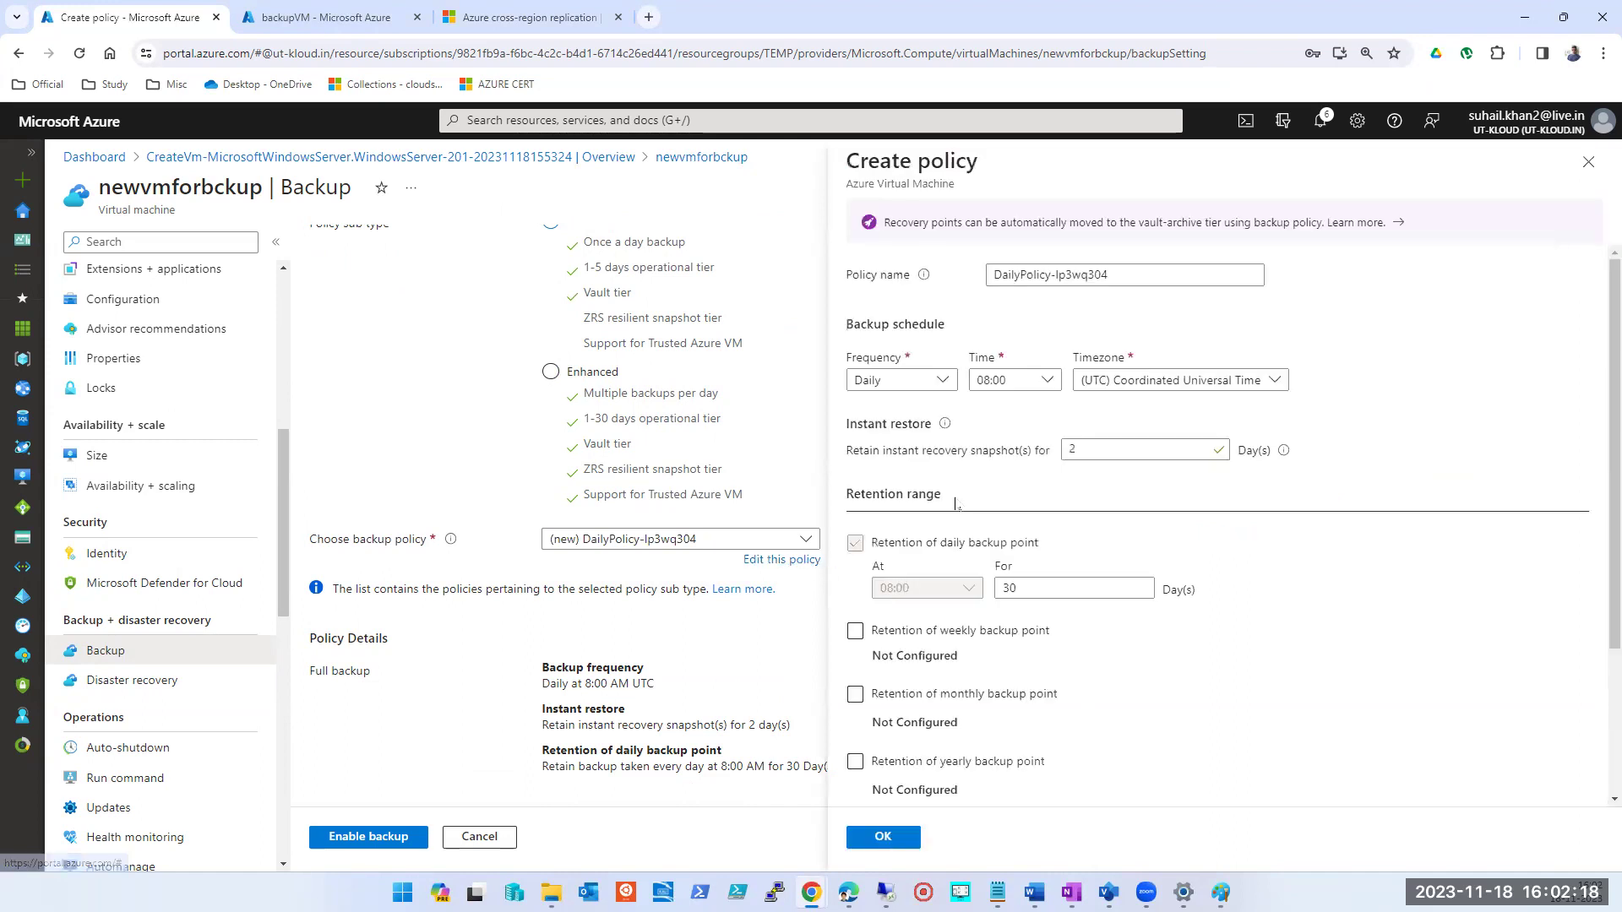
pyautogui.moveTo(1133, 272); pyautogui.dragTo(889, 269)
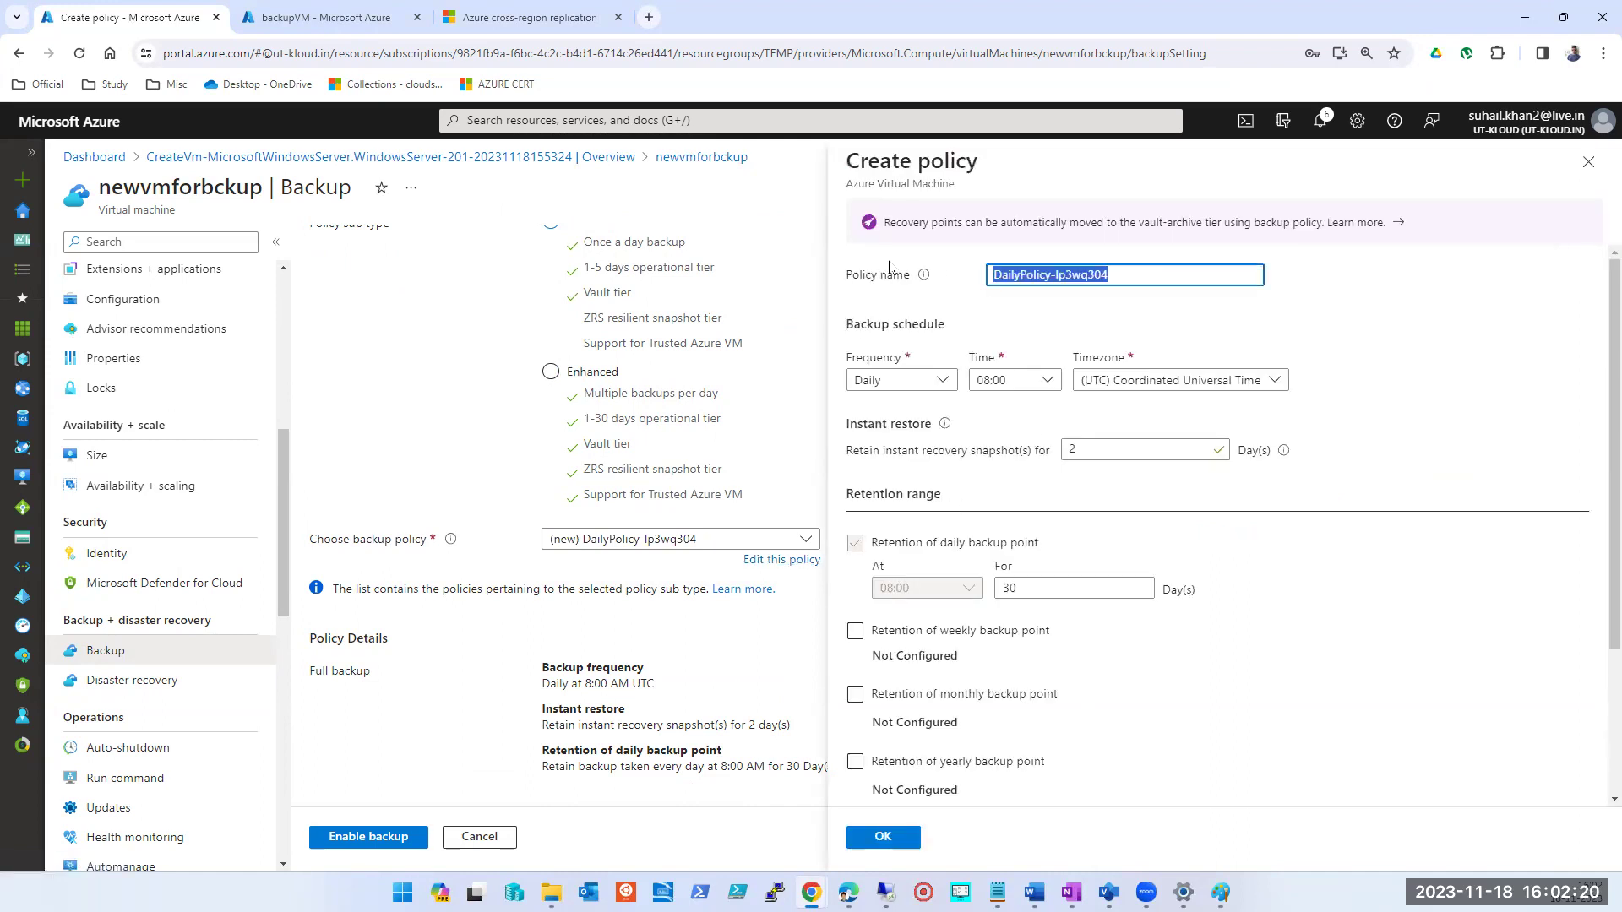
pyautogui.write('utklou')
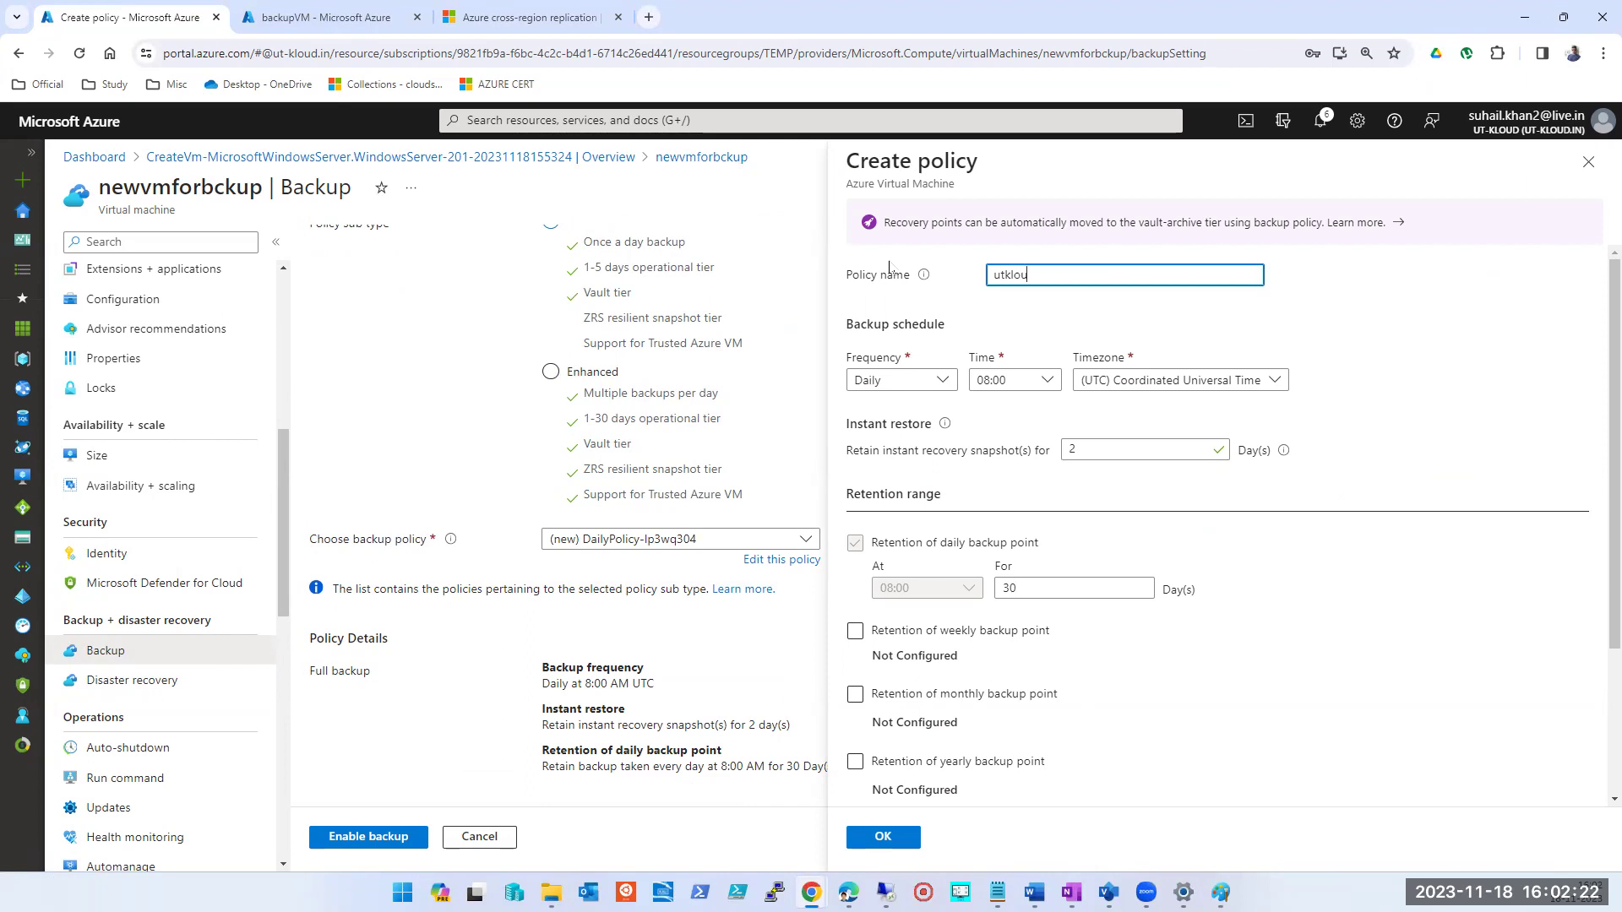
pyautogui.write('dbackuppolicy')
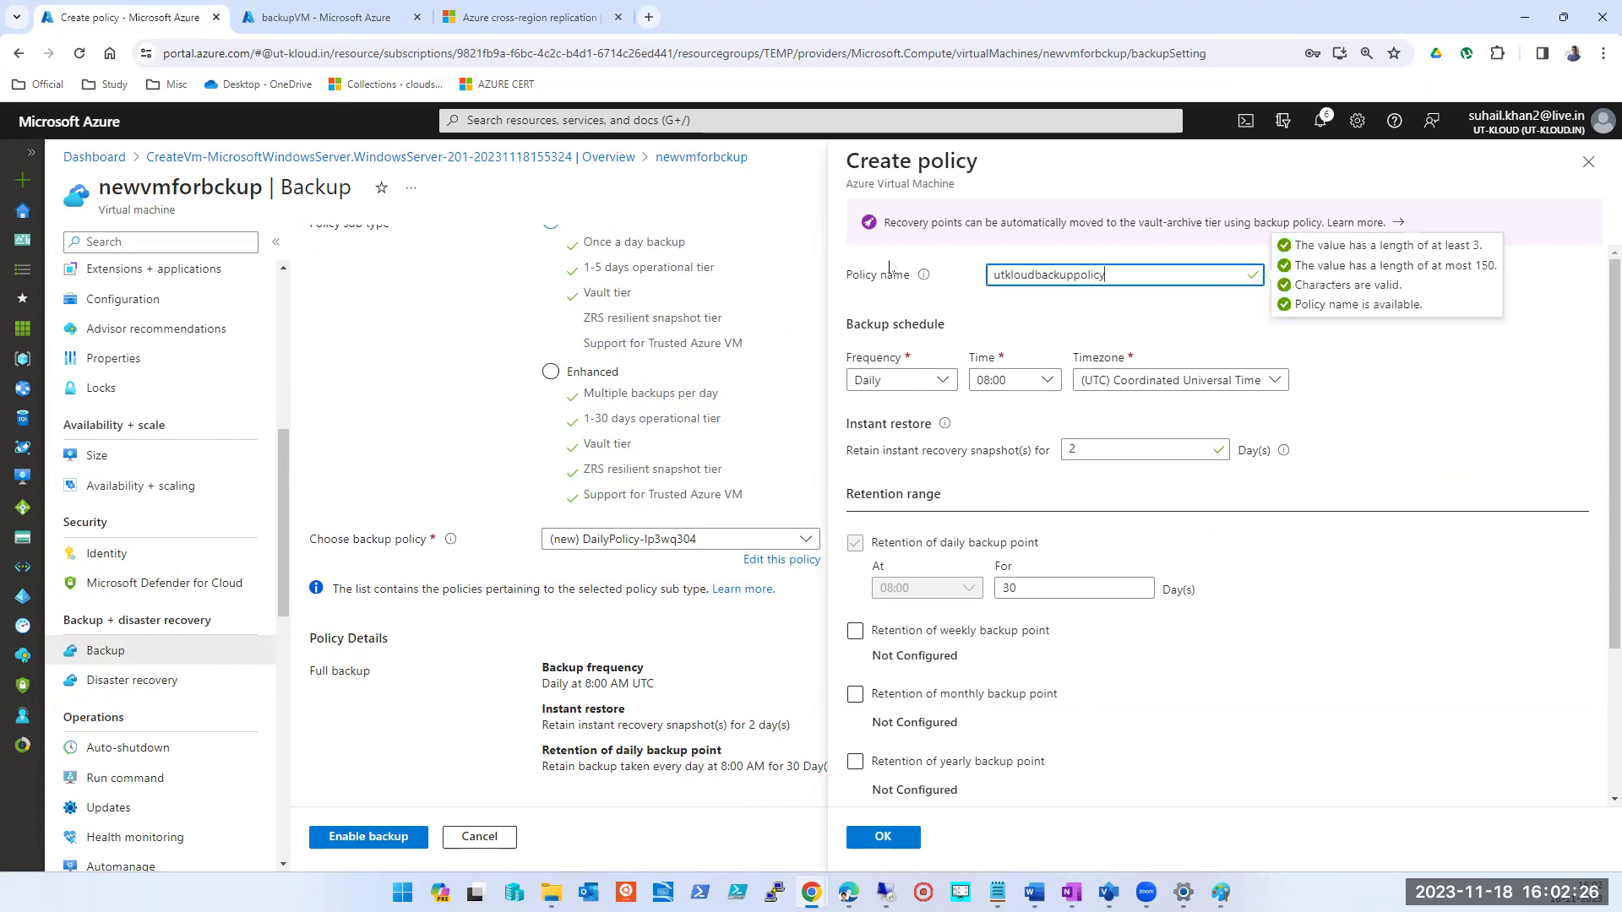
pyautogui.write('prODSERVER')
pyautogui.click(1516, 438)
# Set the policy's backup schedule to a Daily frequency at 16:30
pyautogui.click(943, 382)
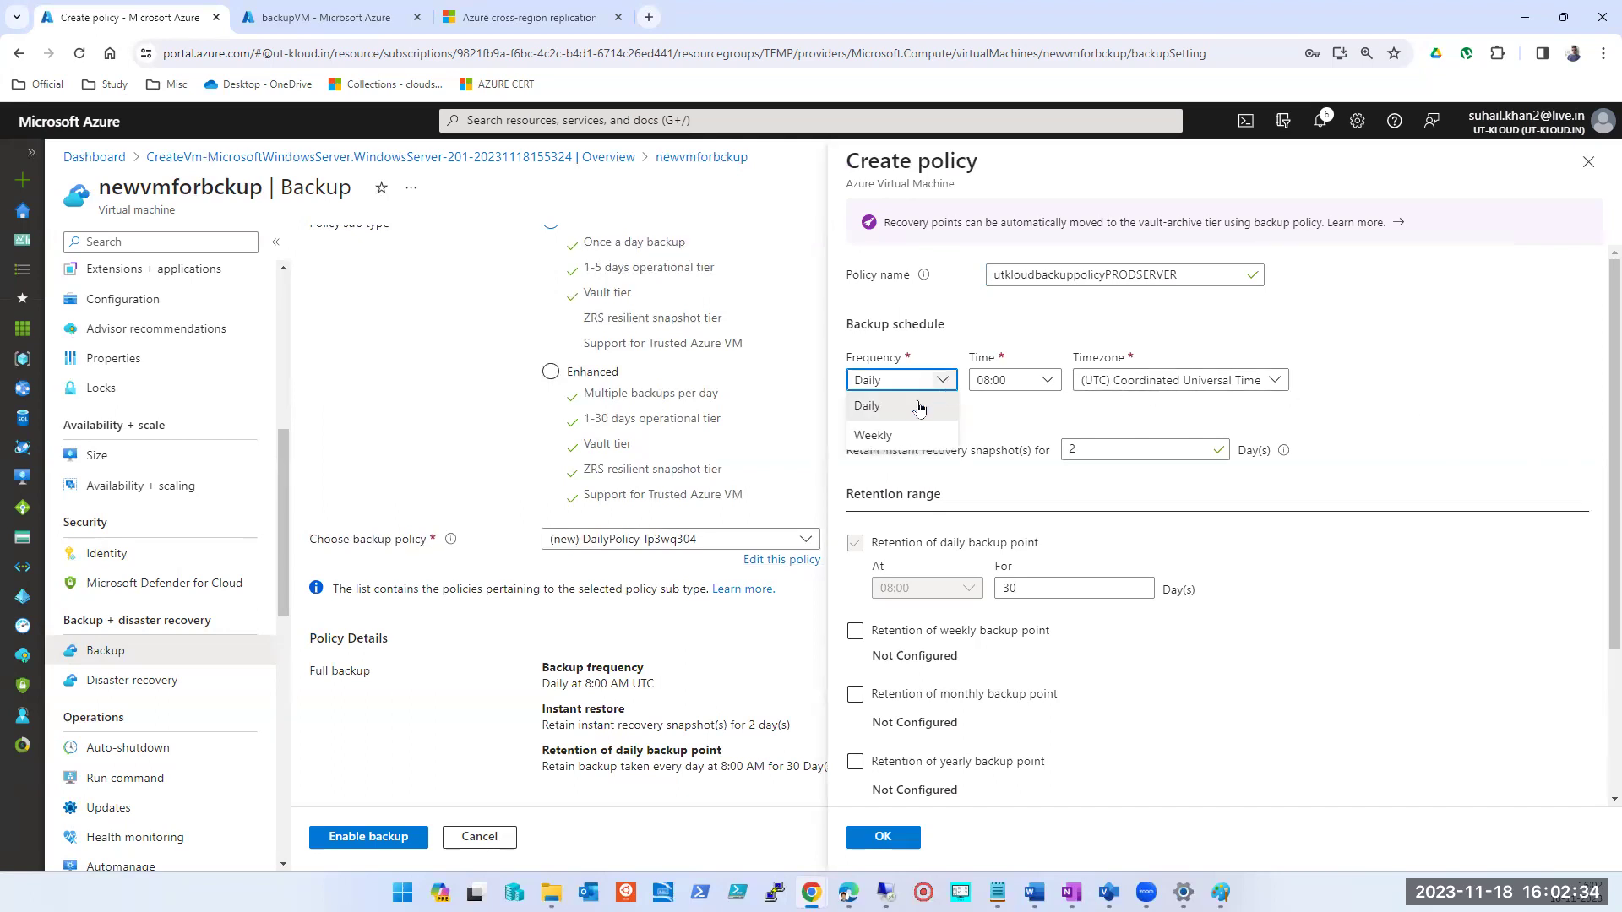
pyautogui.click(882, 420)
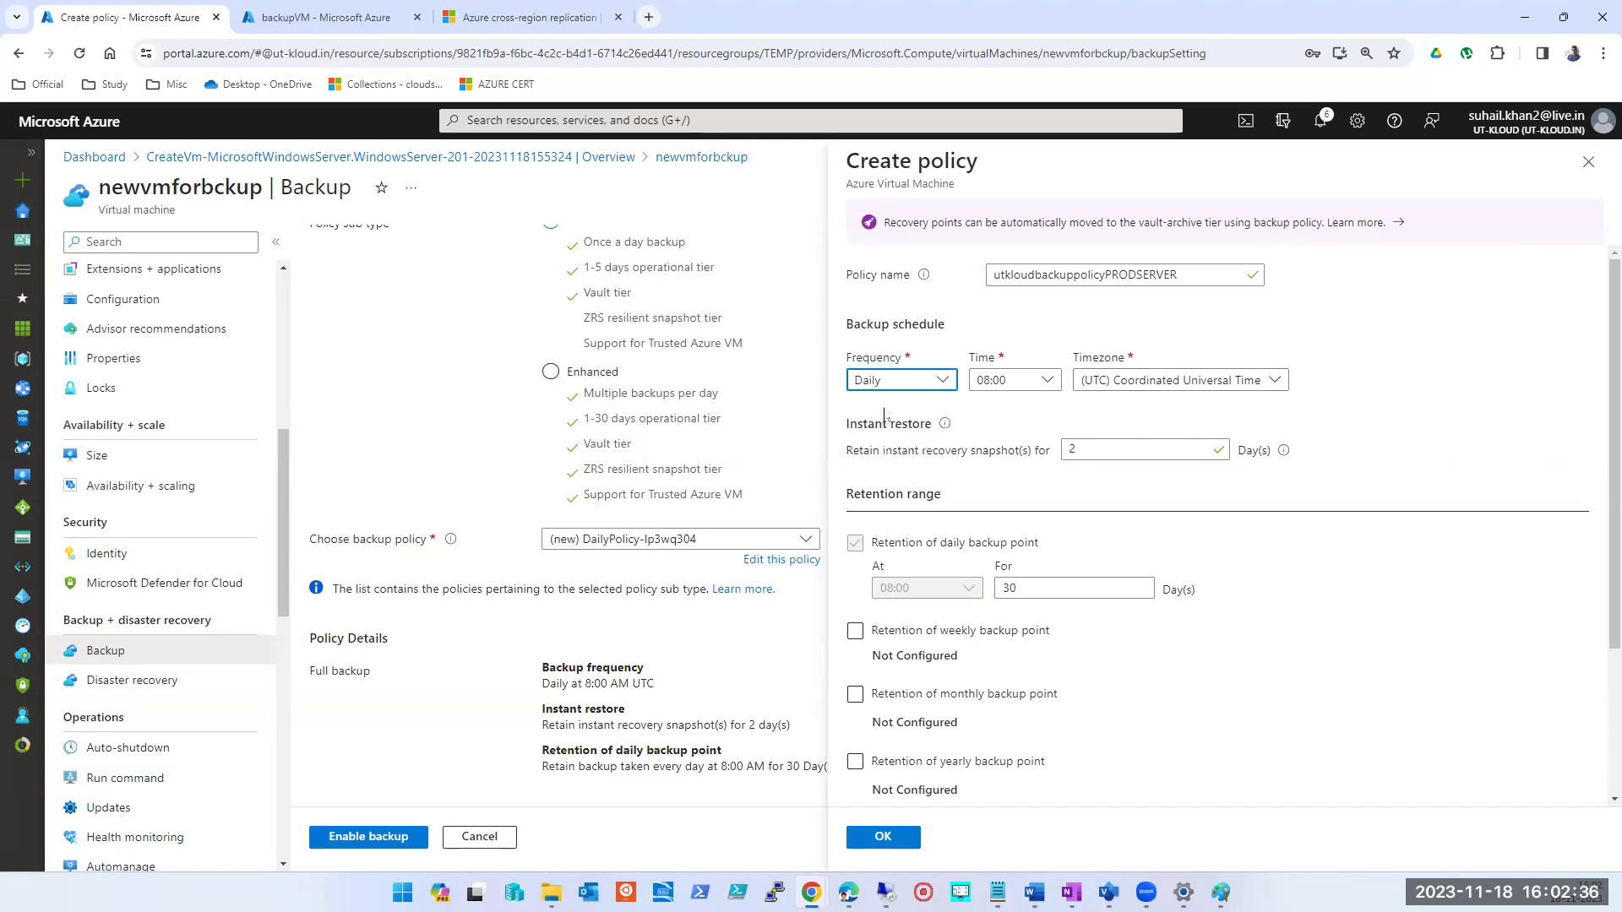
pyautogui.click(1020, 385)
pyautogui.scroll(-6, 1008, 589)
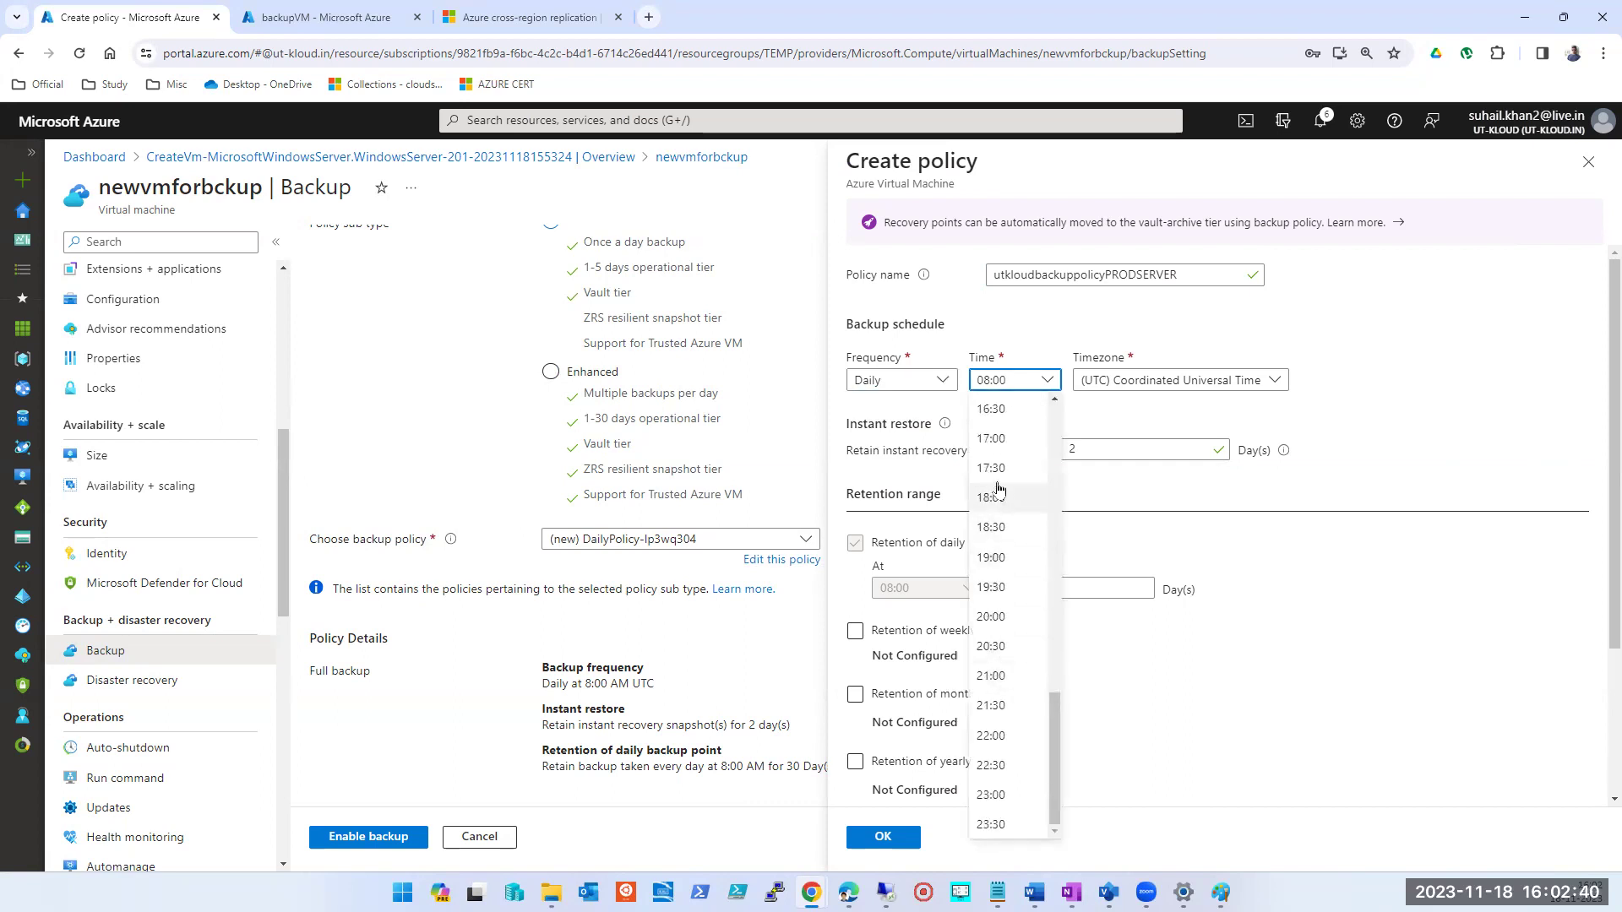
pyautogui.scroll(1, 1003, 480)
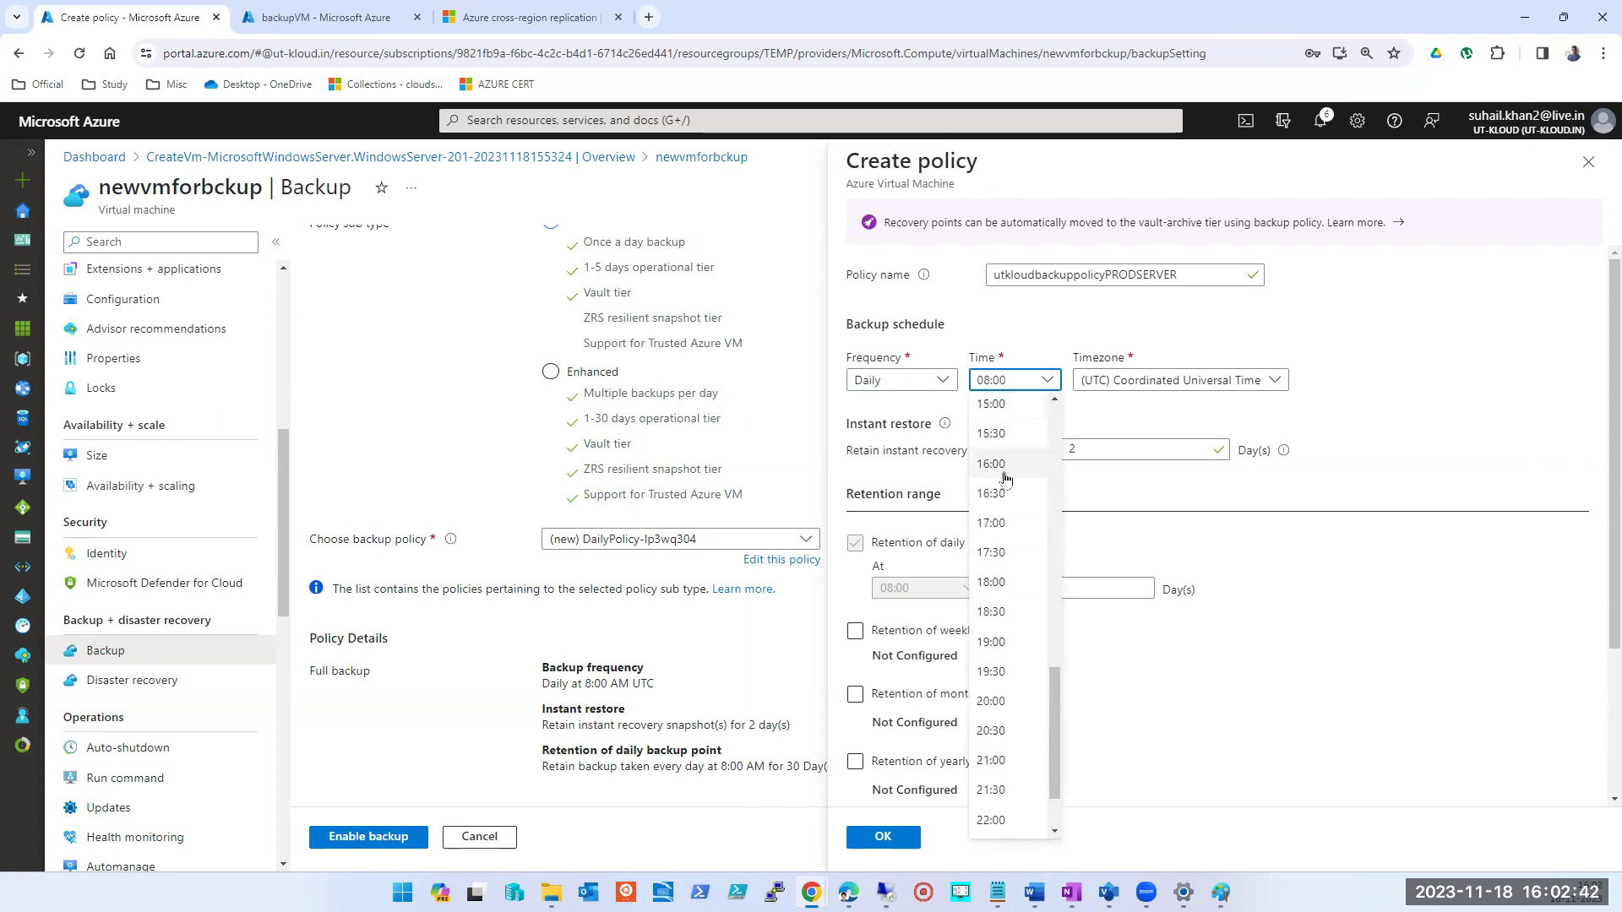
pyautogui.click(997, 494)
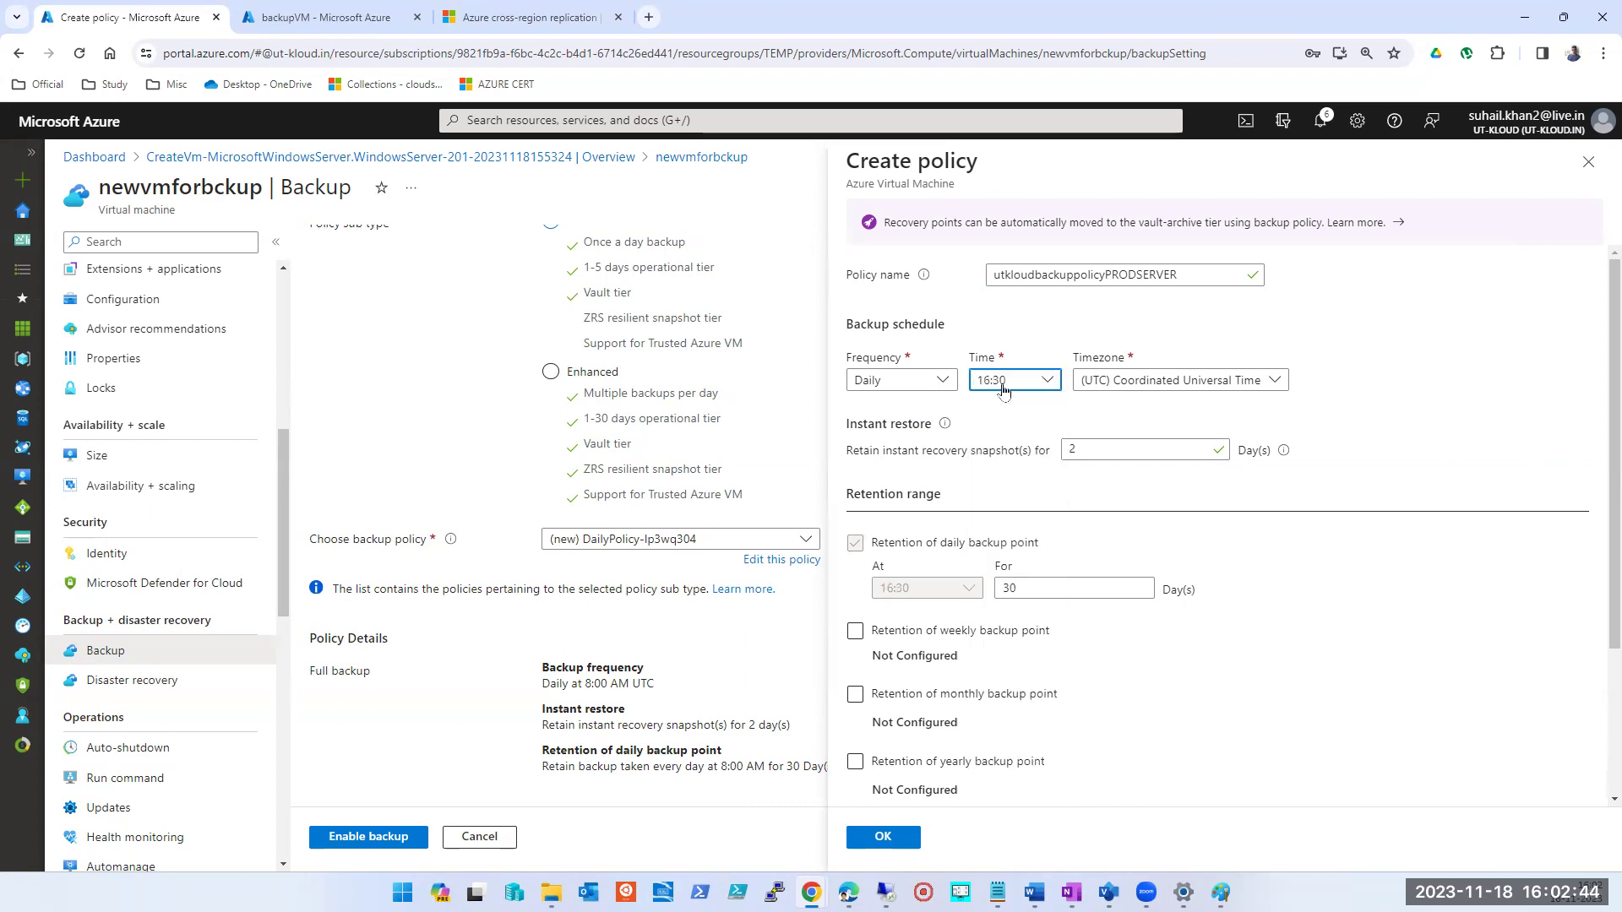
# Set the backup schedule's timezone to (UTC+05:30) Chennai, Kolkata, Mumbai, New Delhi
pyautogui.click(1157, 381)
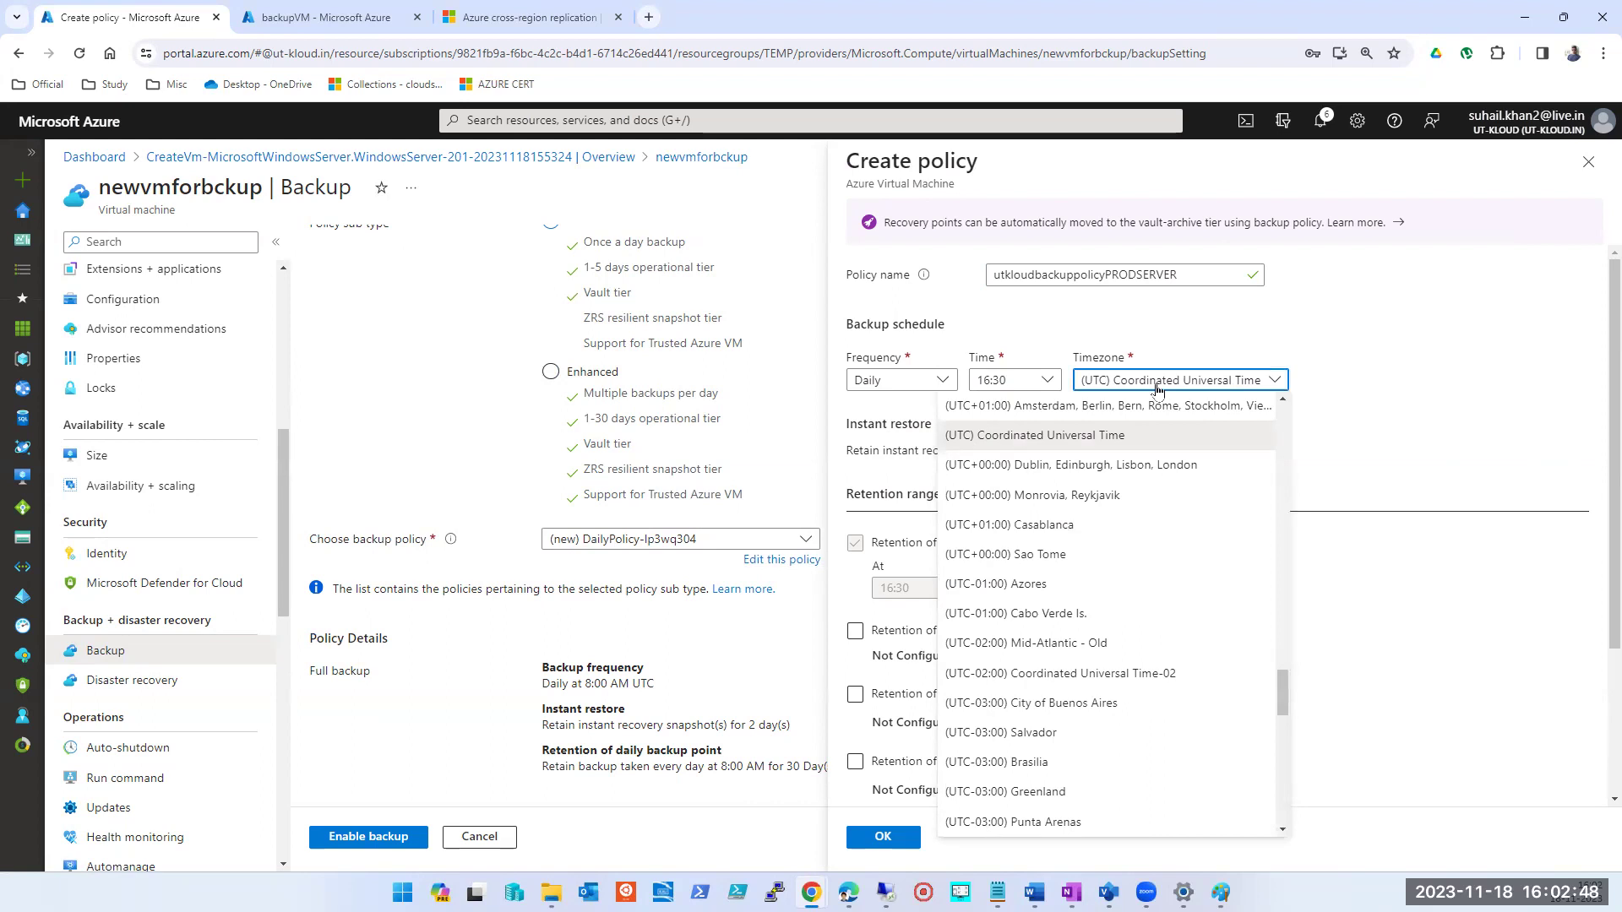
pyautogui.scroll(-5, 1039, 583)
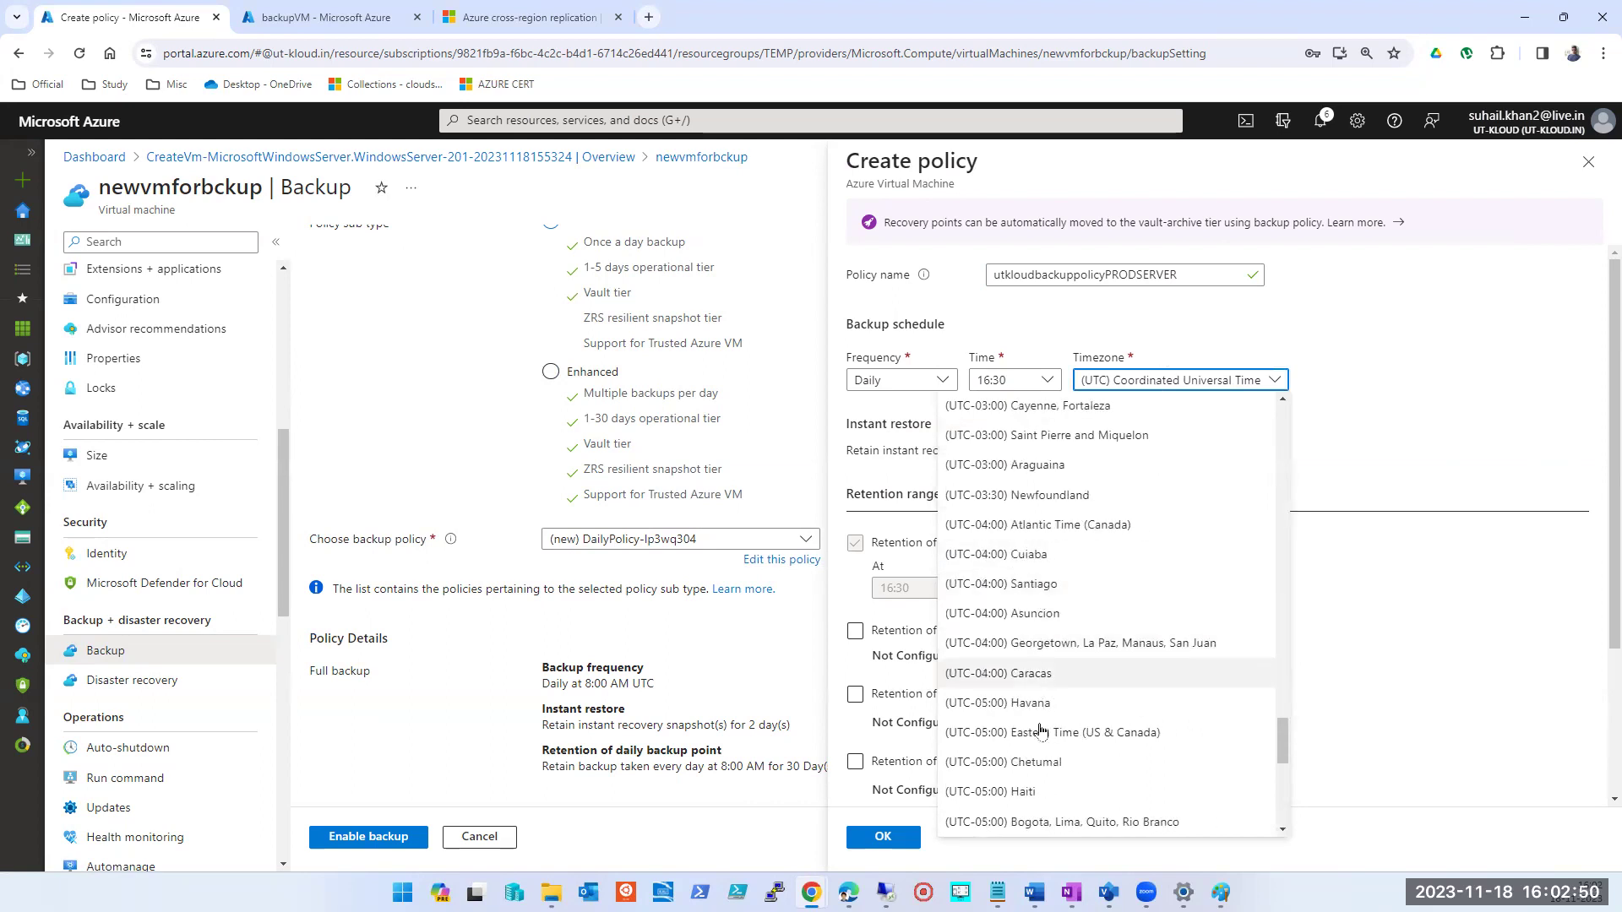
pyautogui.scroll(-1, 1073, 775)
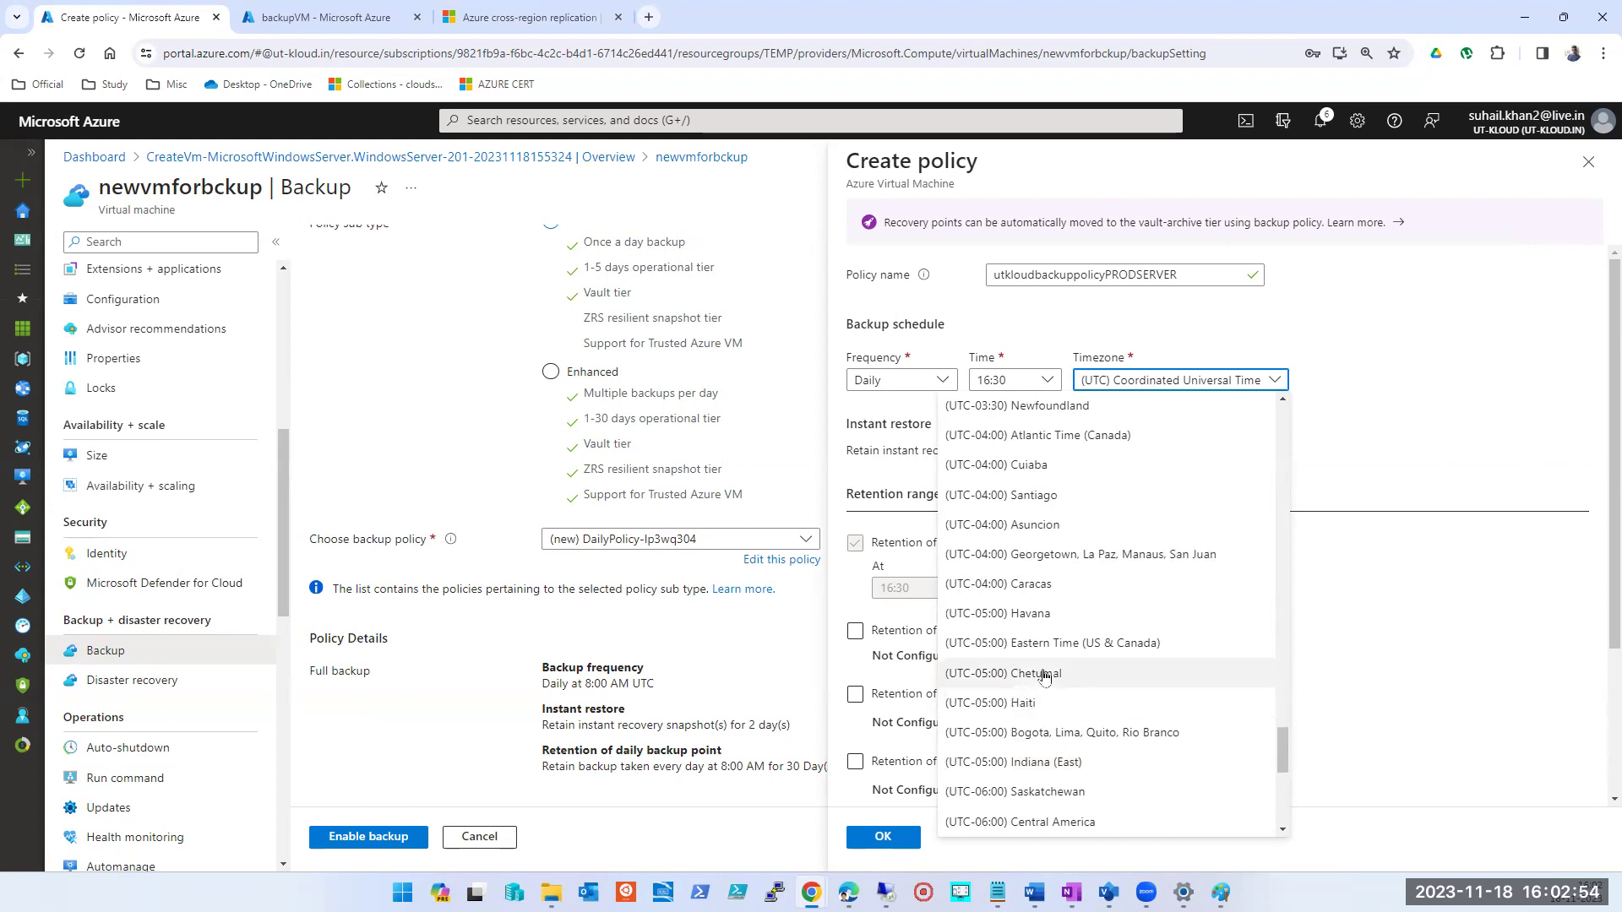
pyautogui.scroll(-1, 1046, 675)
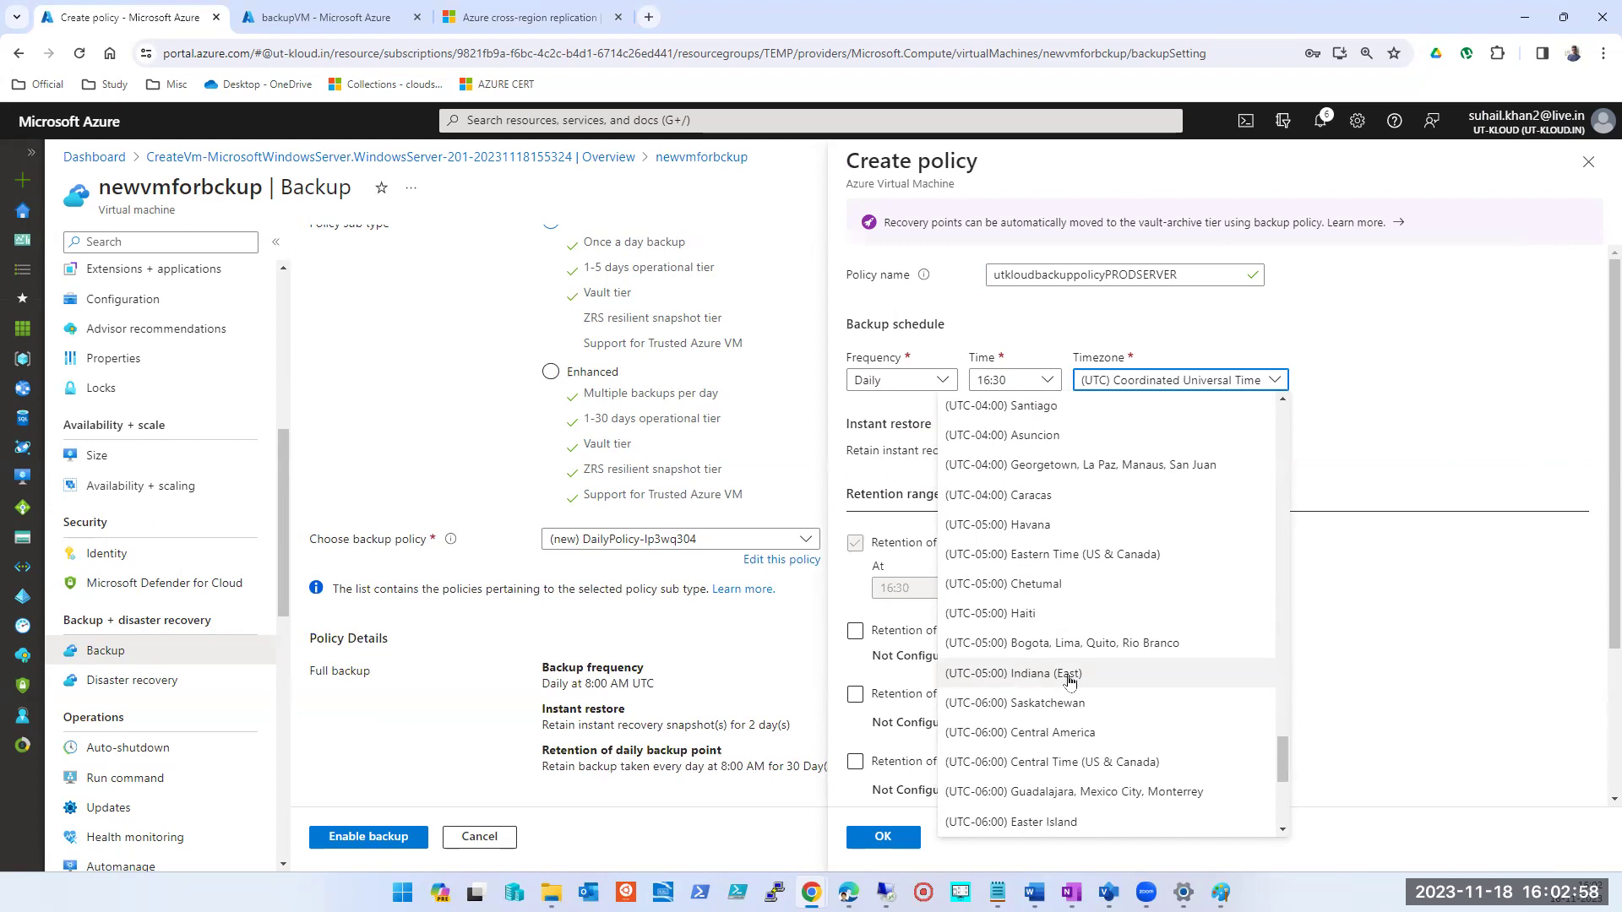
pyautogui.scroll(-4, 1094, 571)
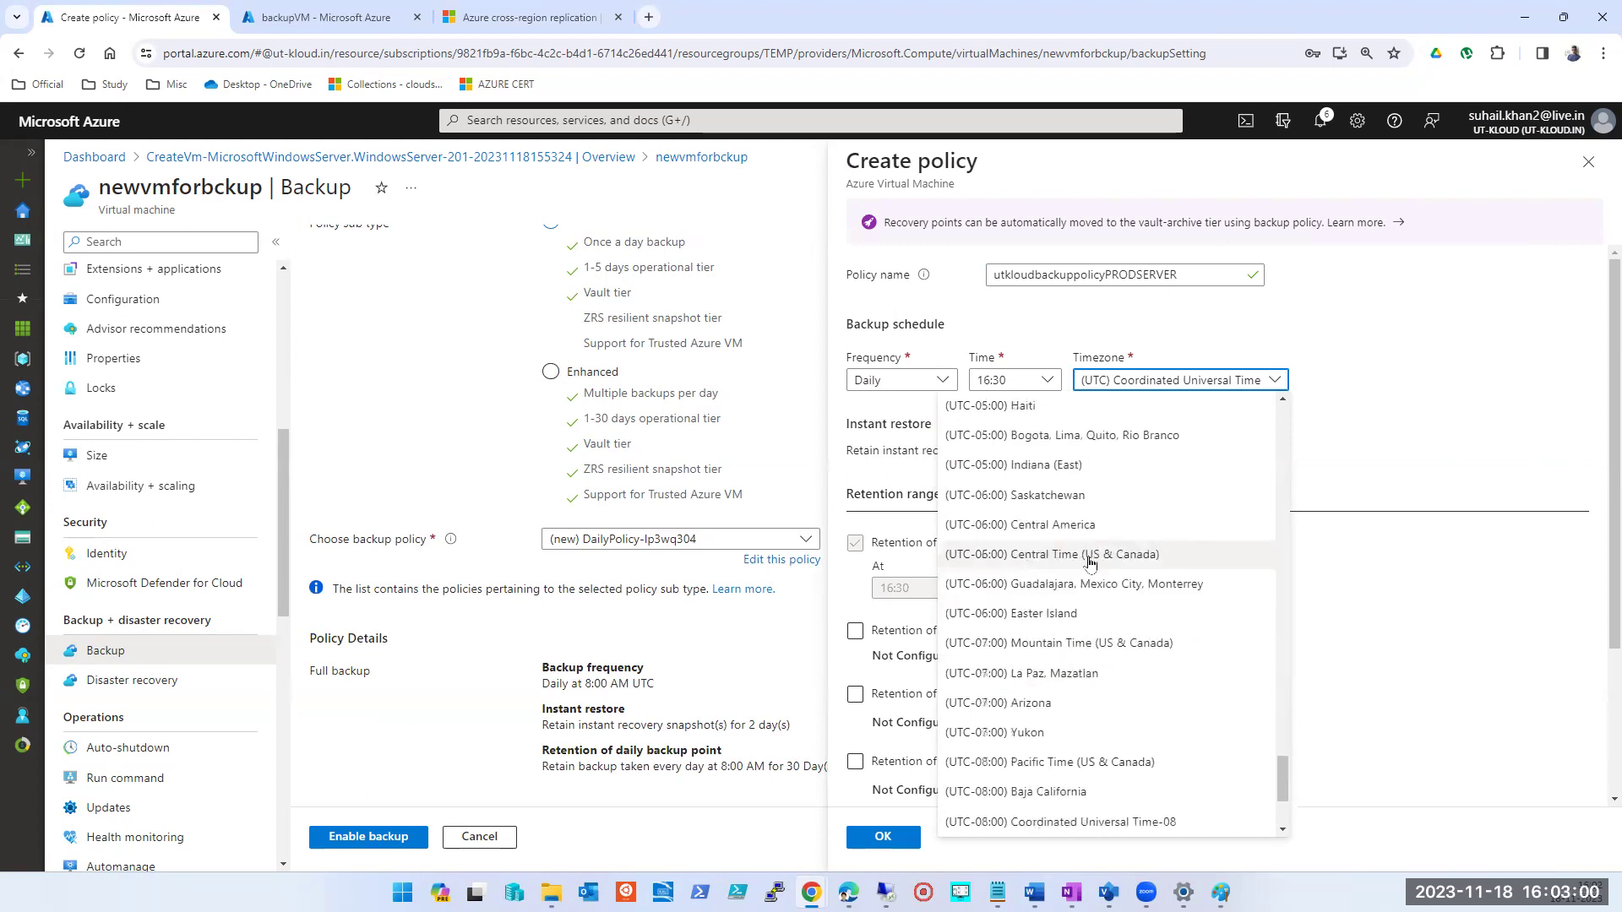
pyautogui.scroll(2, 1042, 625)
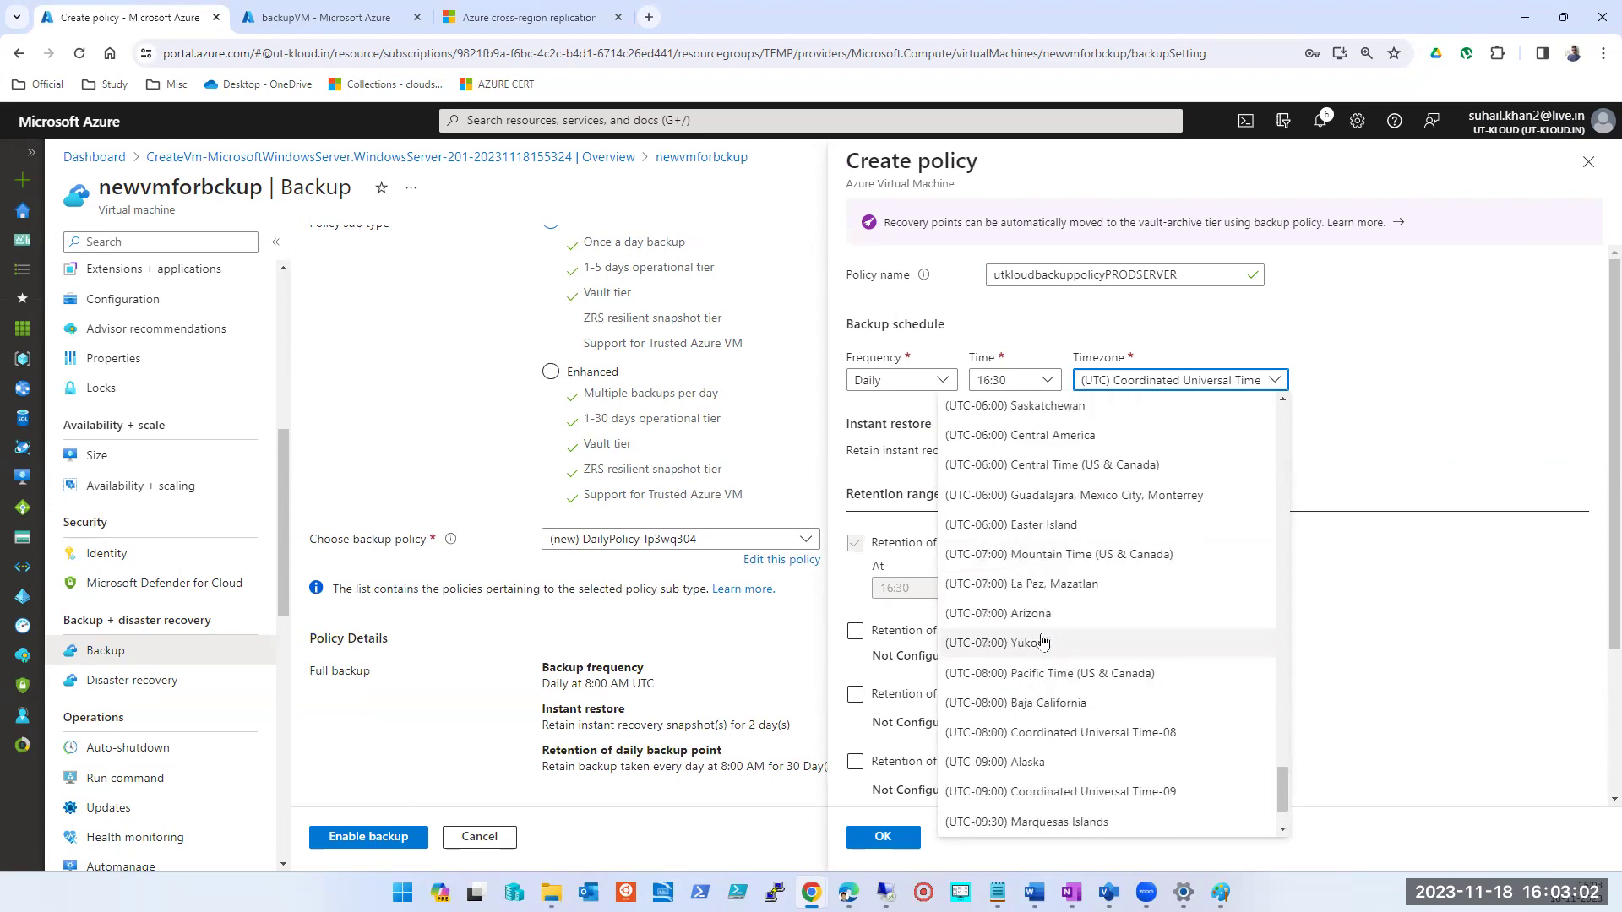
pyautogui.scroll(20, 1042, 604)
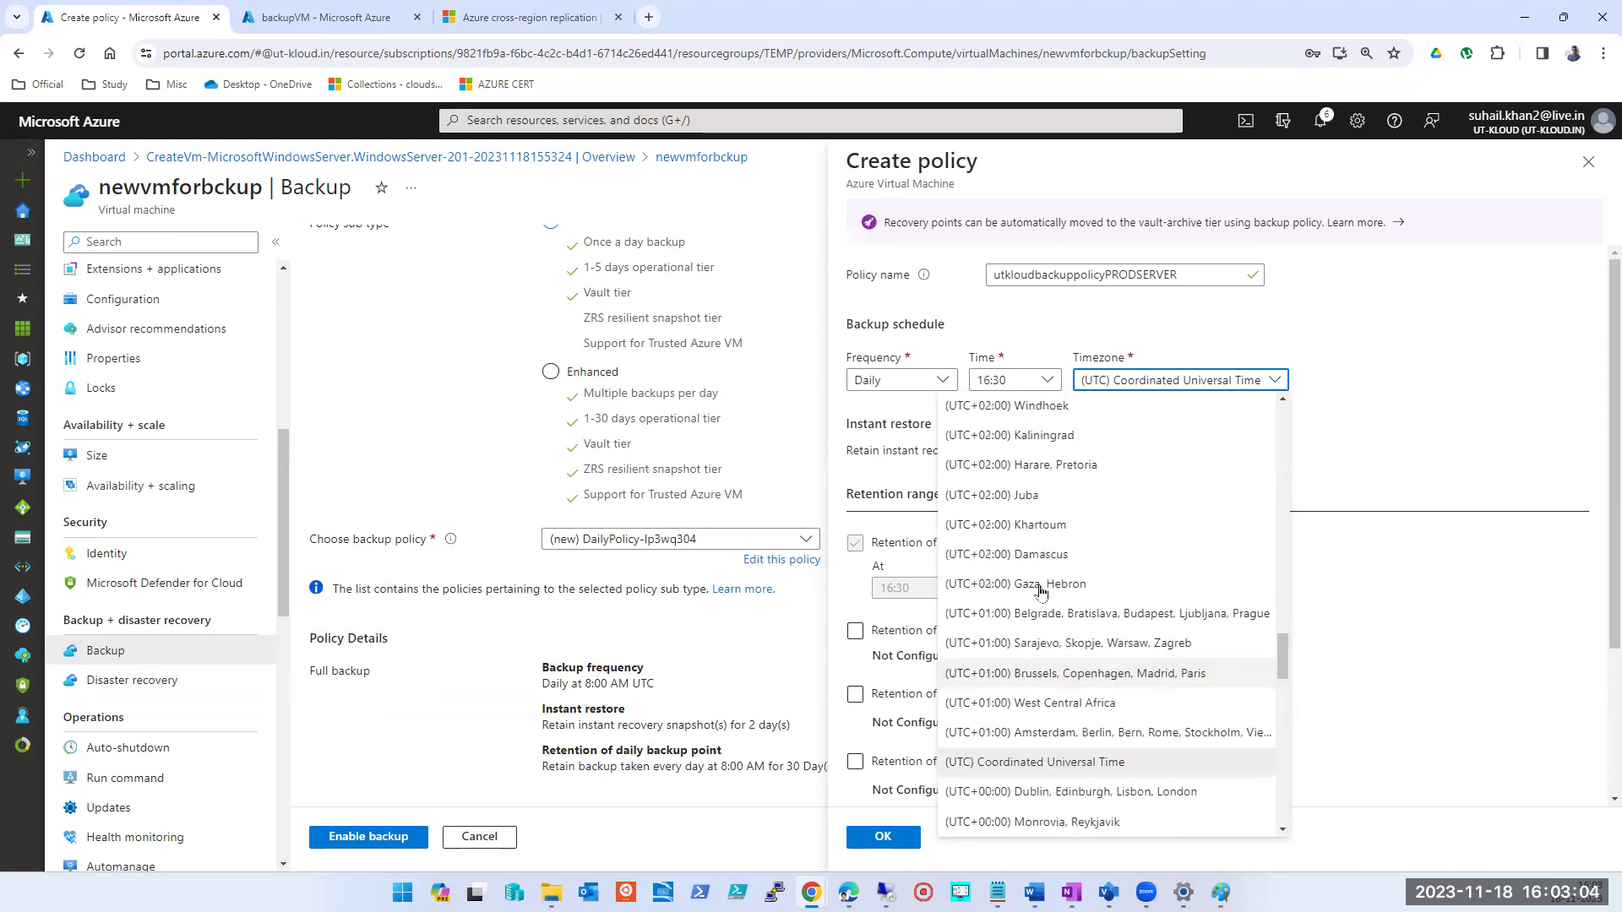
pyautogui.scroll(6, 1040, 582)
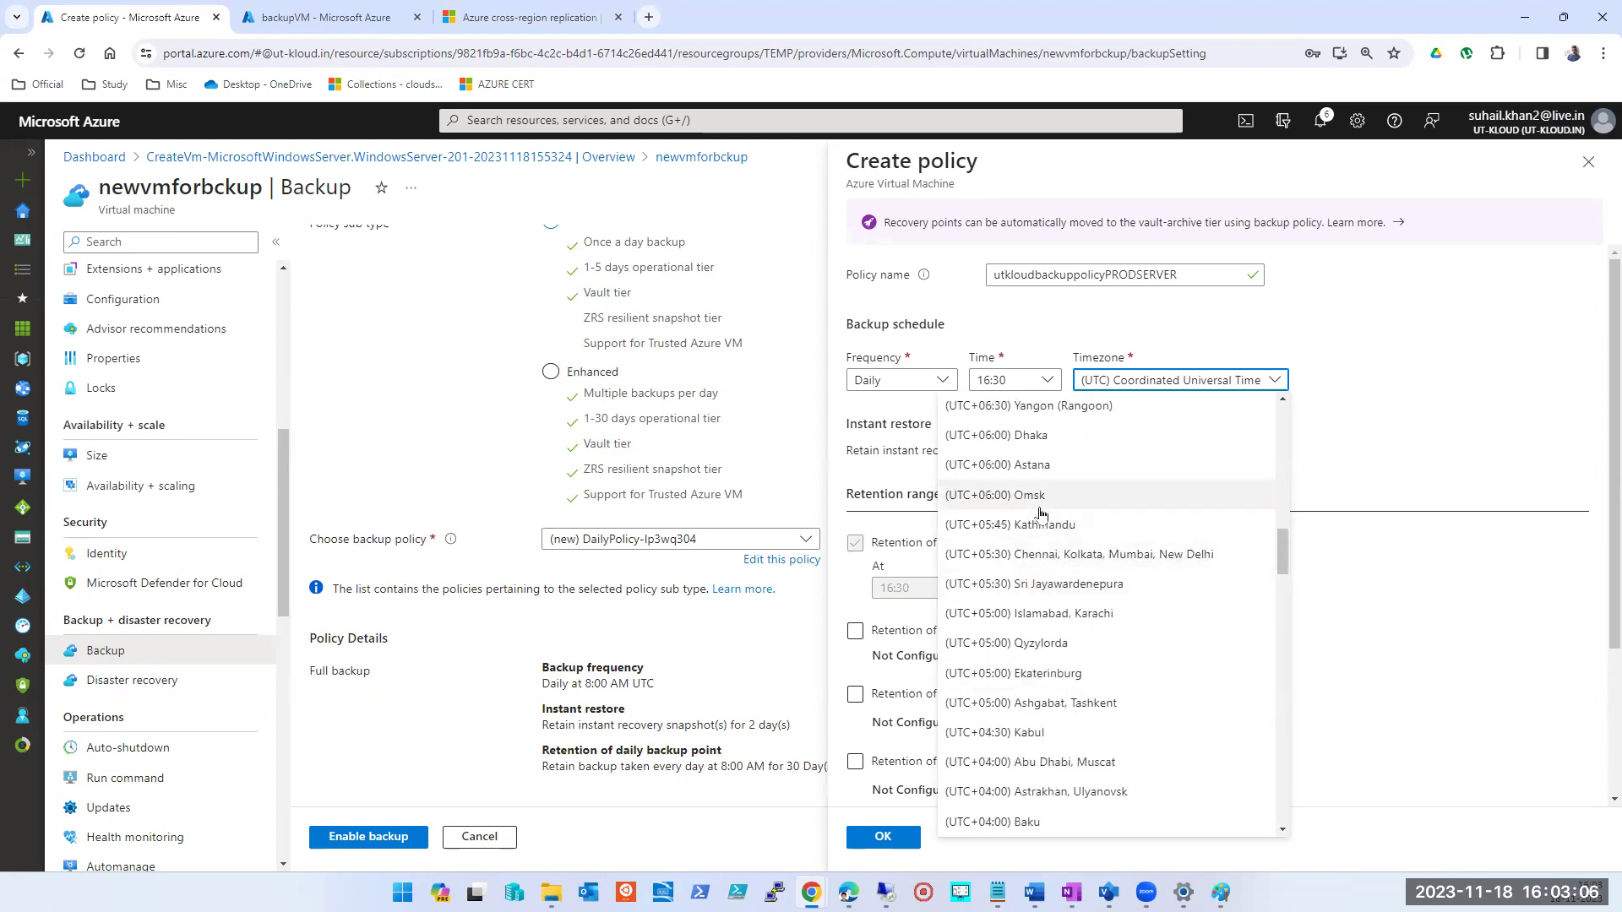
pyautogui.click(1039, 556)
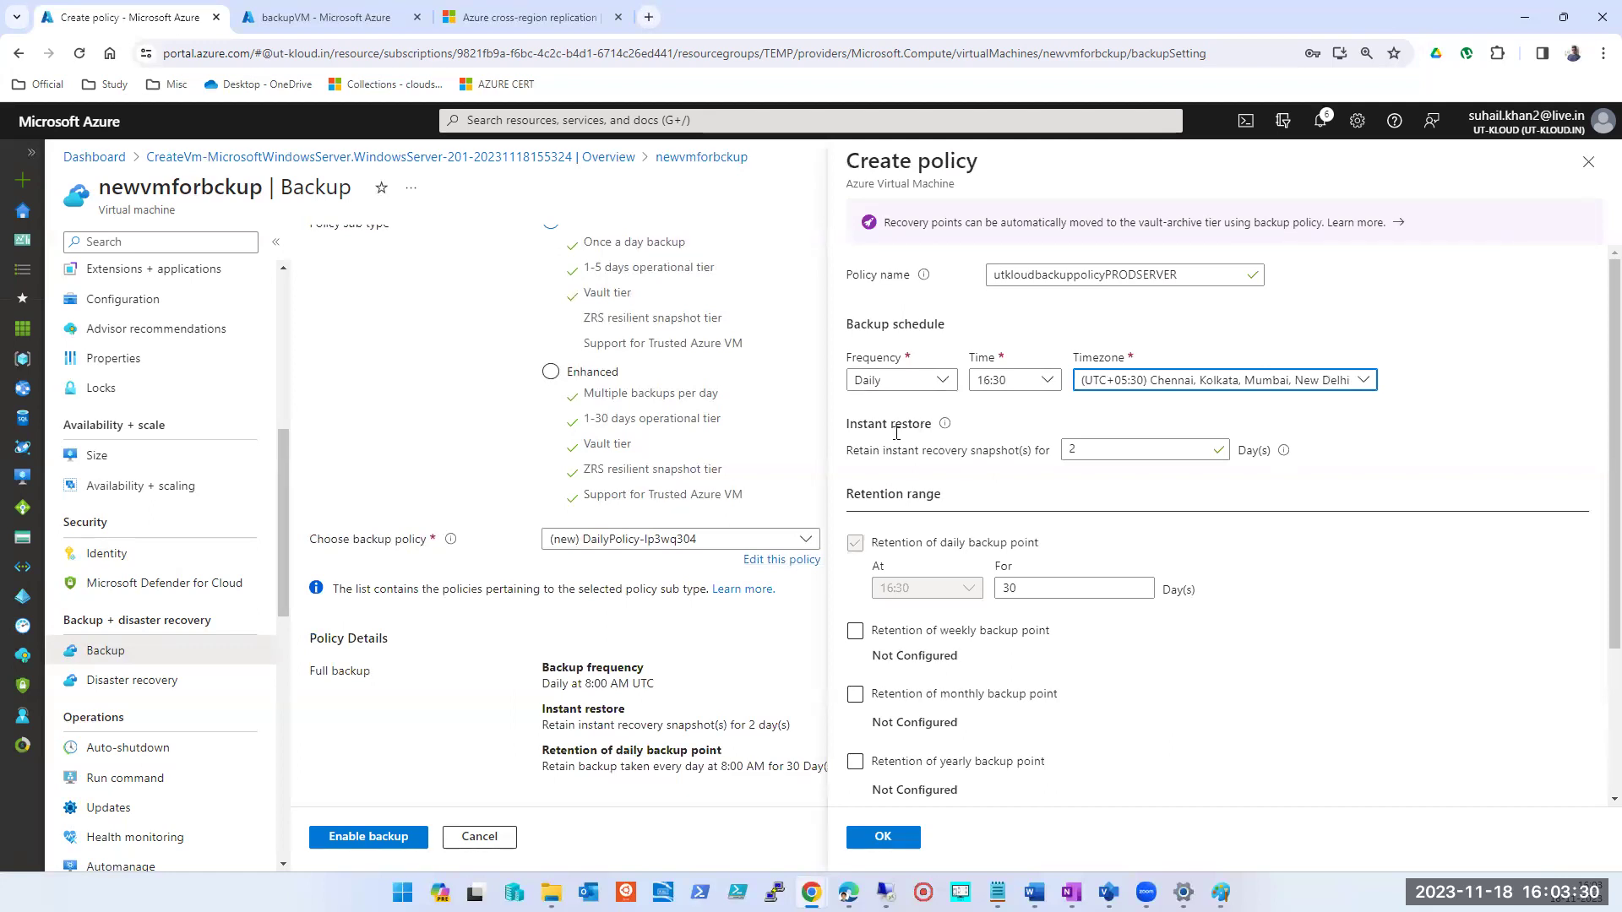
pyautogui.moveTo(946, 429)
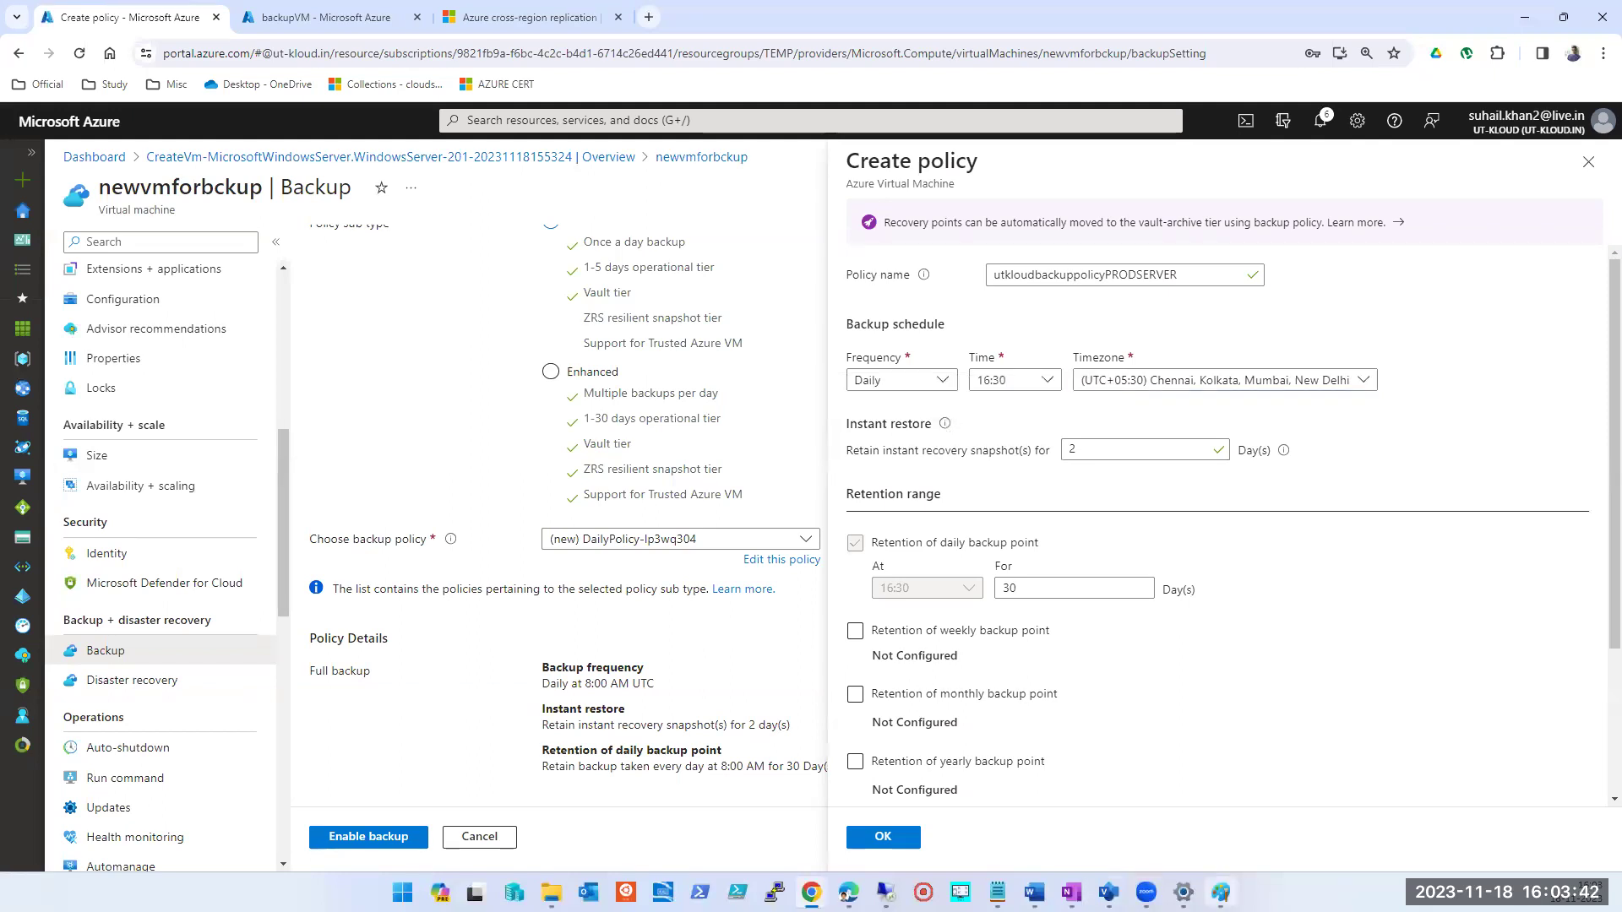
# Switch to Paint and draw a curved red brush line from the third small red rectangle toward the canvas area below the large black right-hand rectangle
pyautogui.click(1220, 891)
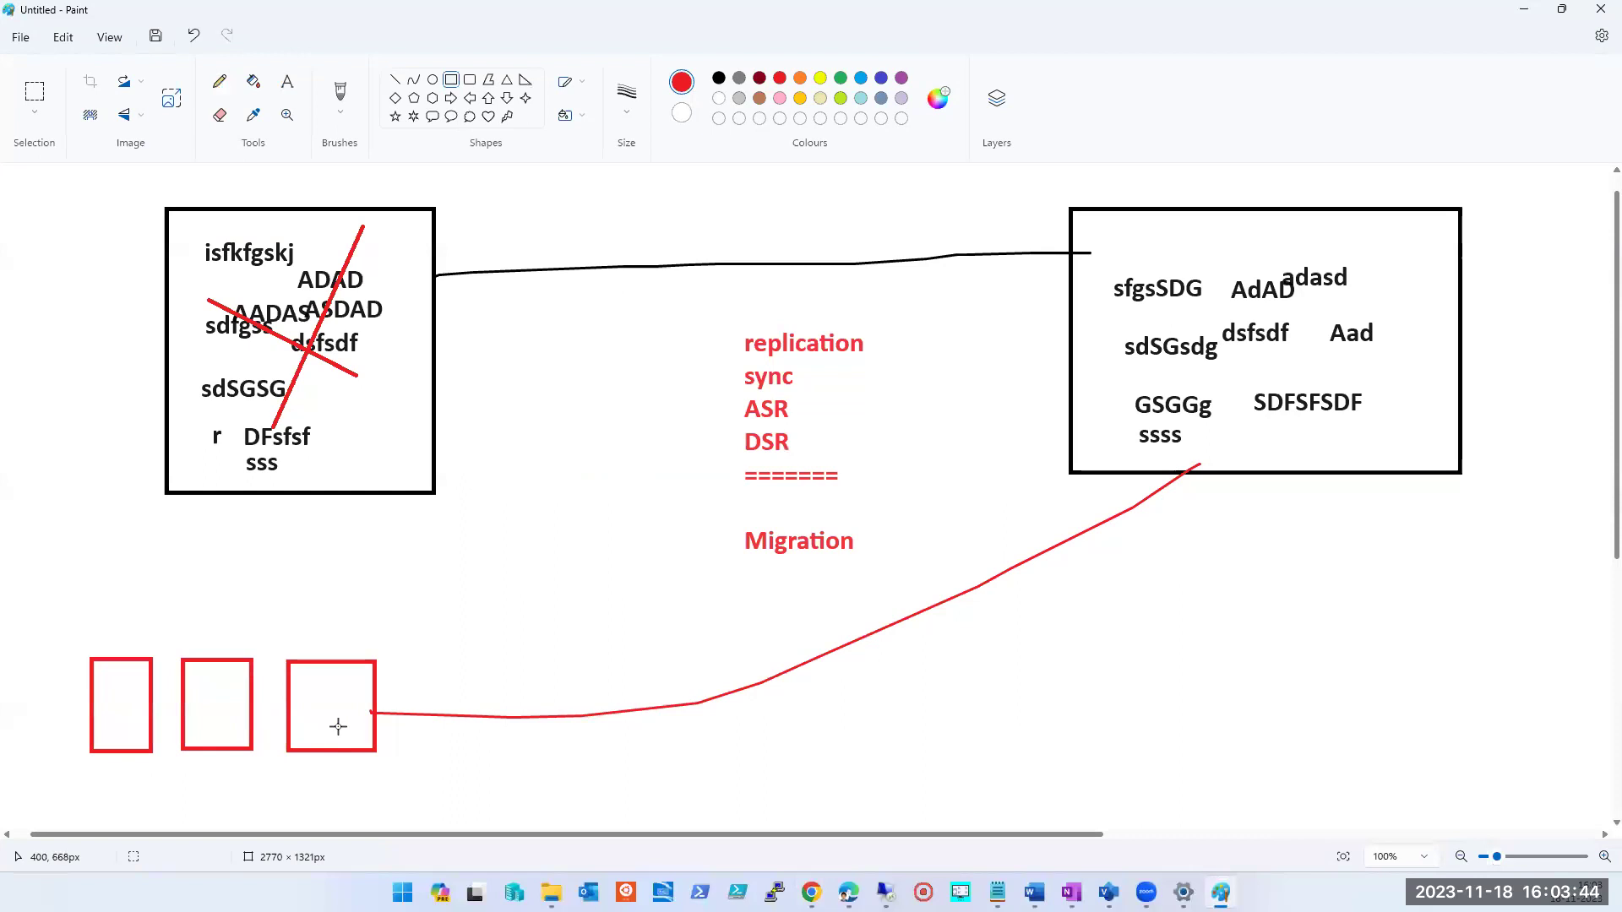
pyautogui.click(341, 92)
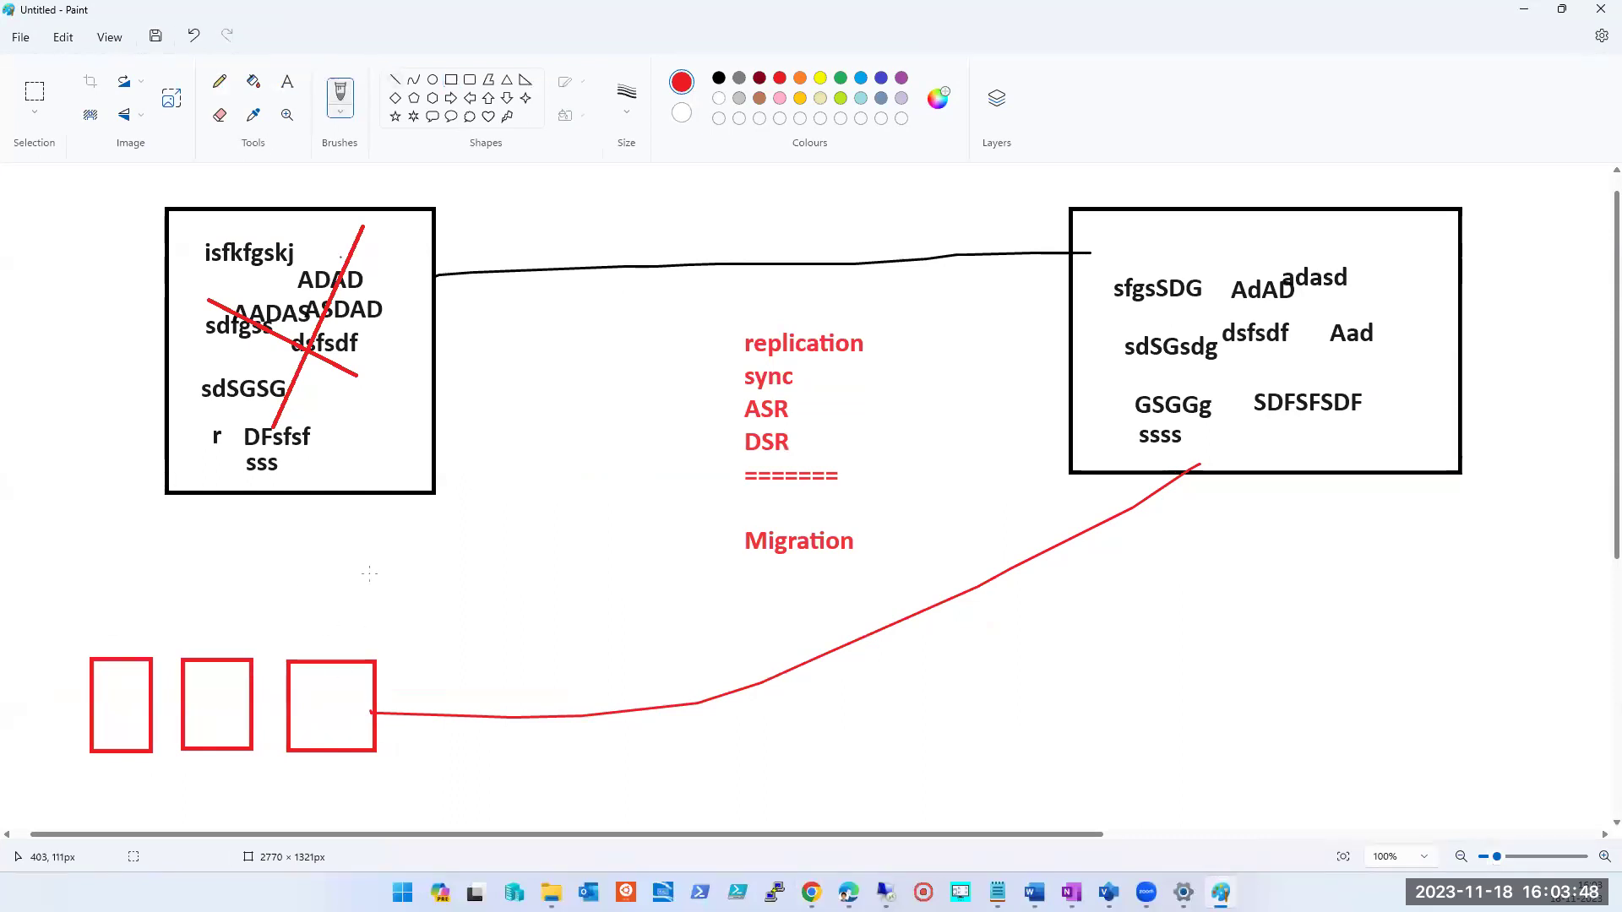
pyautogui.moveTo(387, 821)
pyautogui.mouseDown()
pyautogui.moveTo(844, 838)
pyautogui.moveTo(1181, 781)
pyautogui.mouseUp()
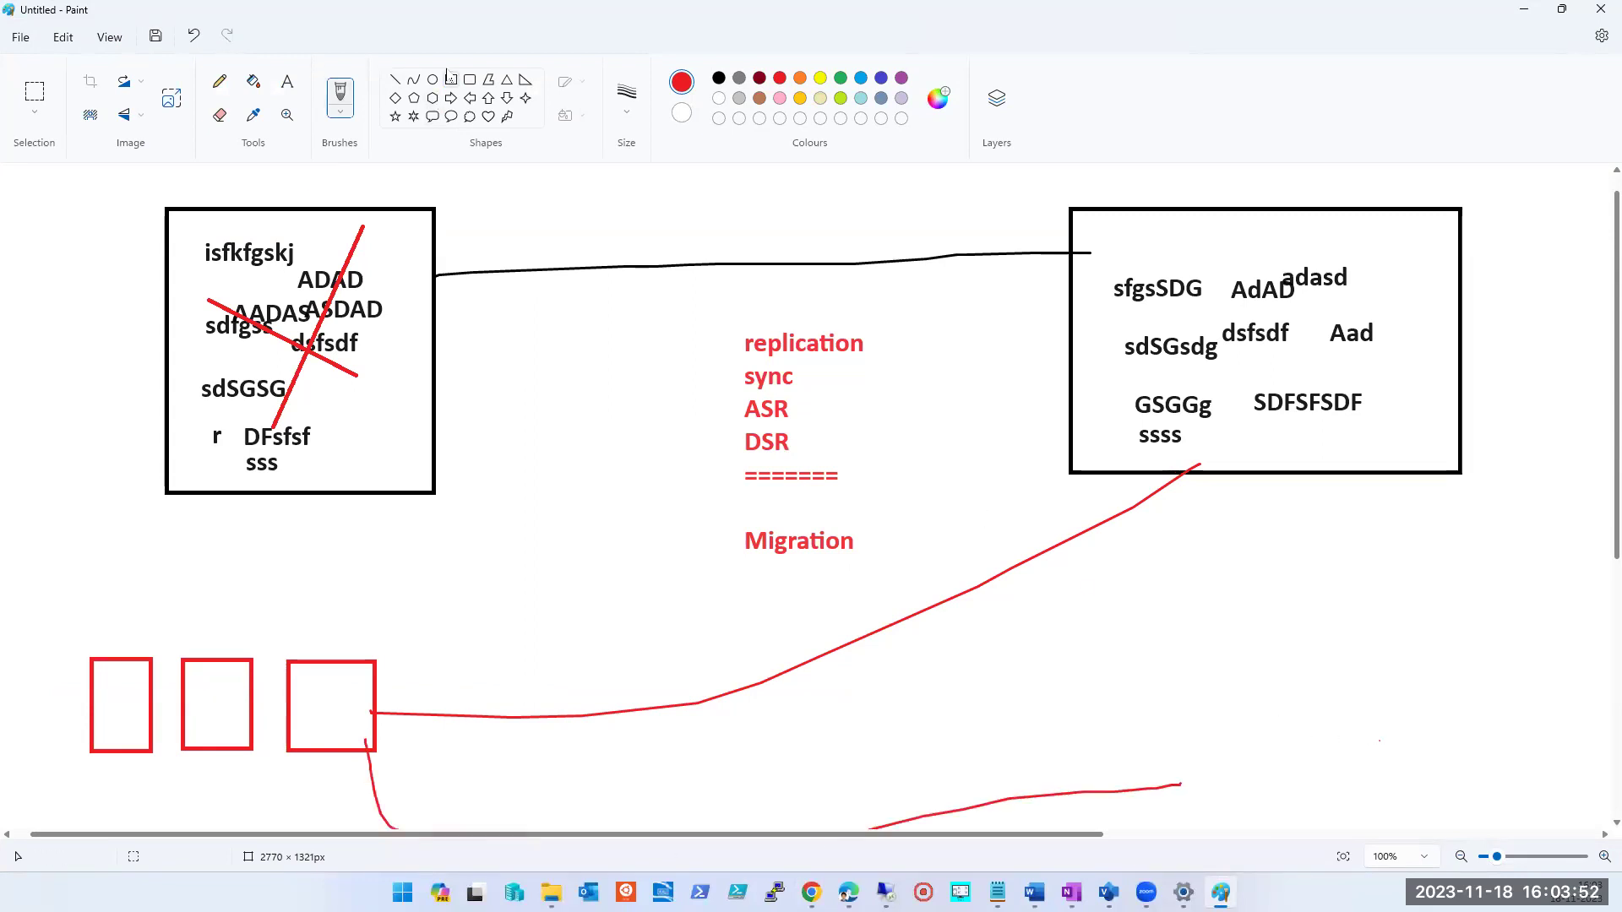
# Undo the extra brush stroke and draw a red rectangle about 338 × 205 px at the end of the new line
pyautogui.moveTo(1156, 680); pyautogui.dragTo(1370, 825)
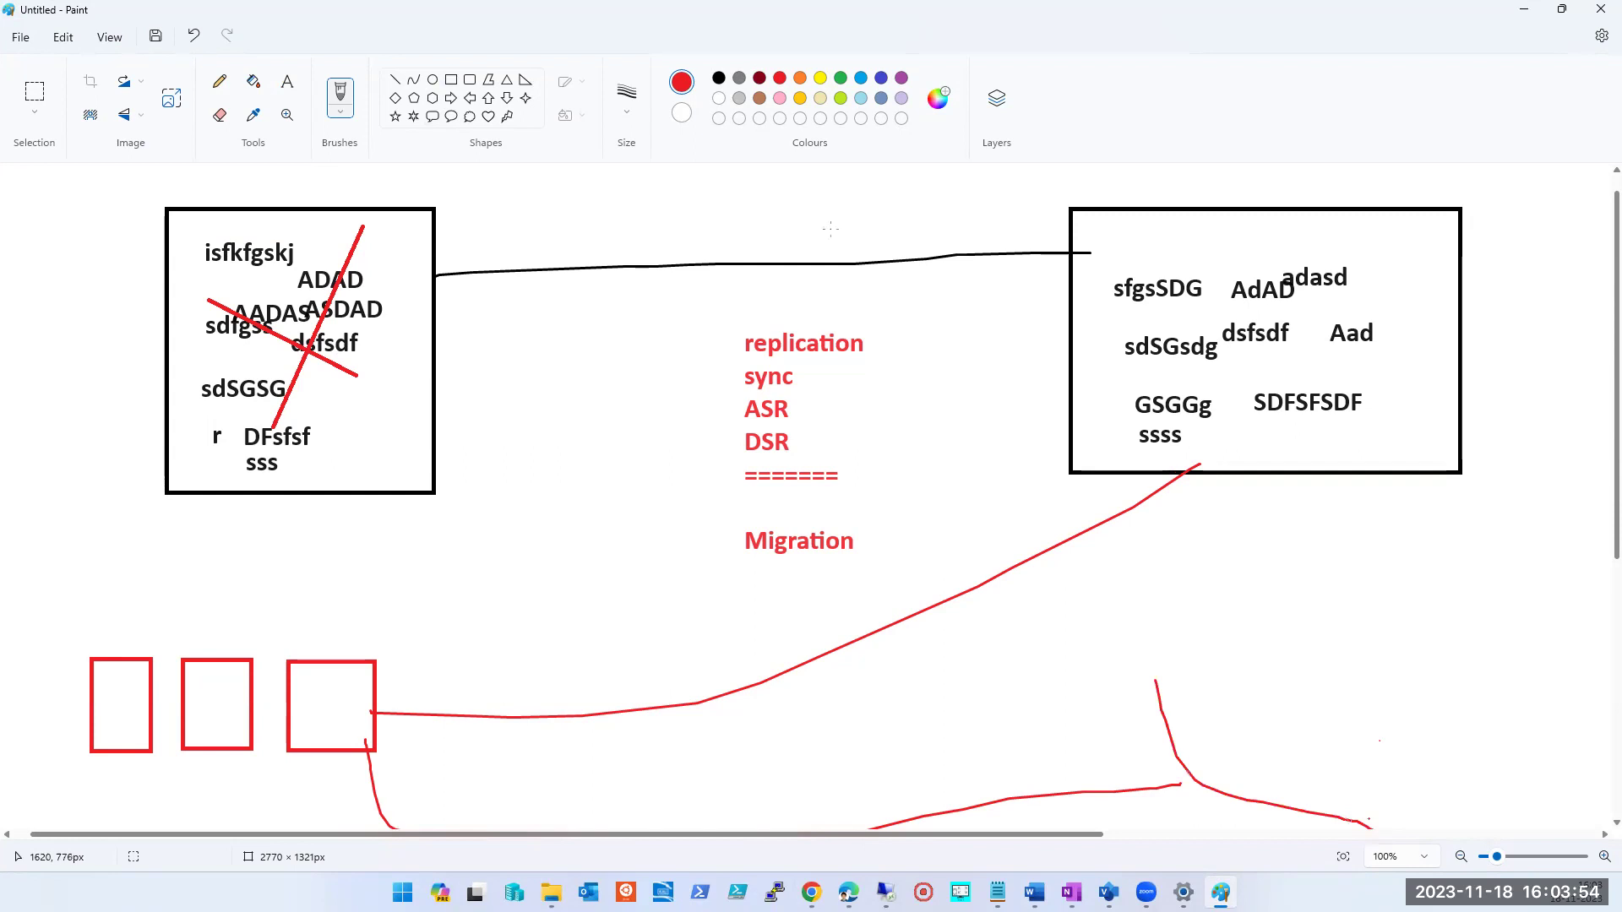
pyautogui.hotkey('ctrl', 'z')
pyautogui.click(451, 79)
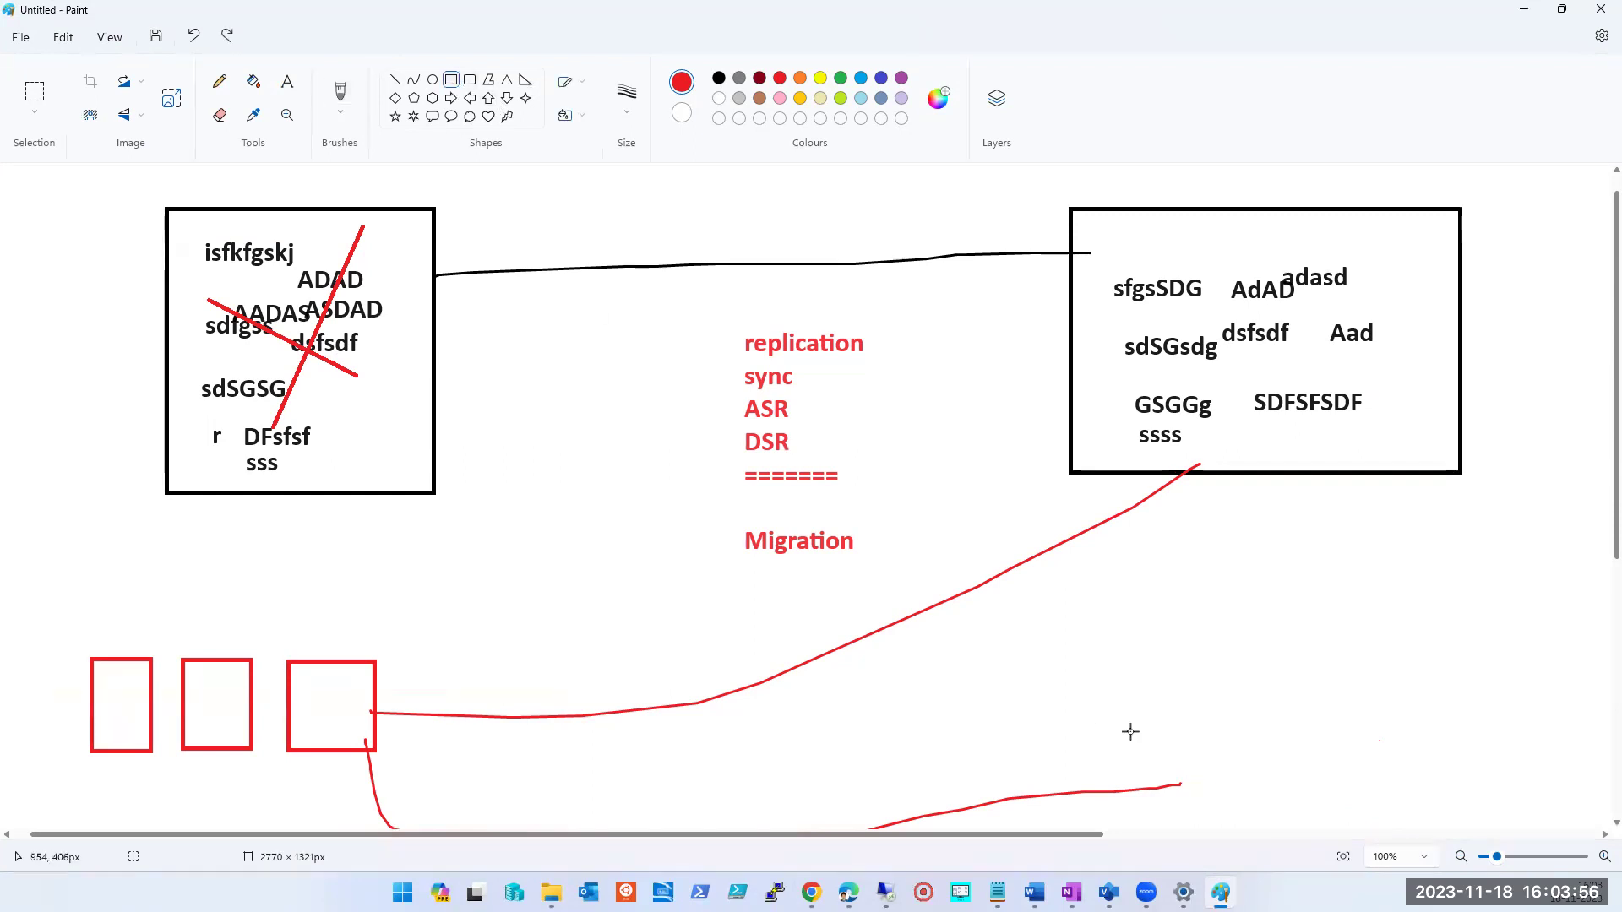
pyautogui.moveTo(1179, 644)
pyautogui.mouseDown()
pyautogui.moveTo(1238, 810)
pyautogui.moveTo(1466, 815)
pyautogui.mouseUp()
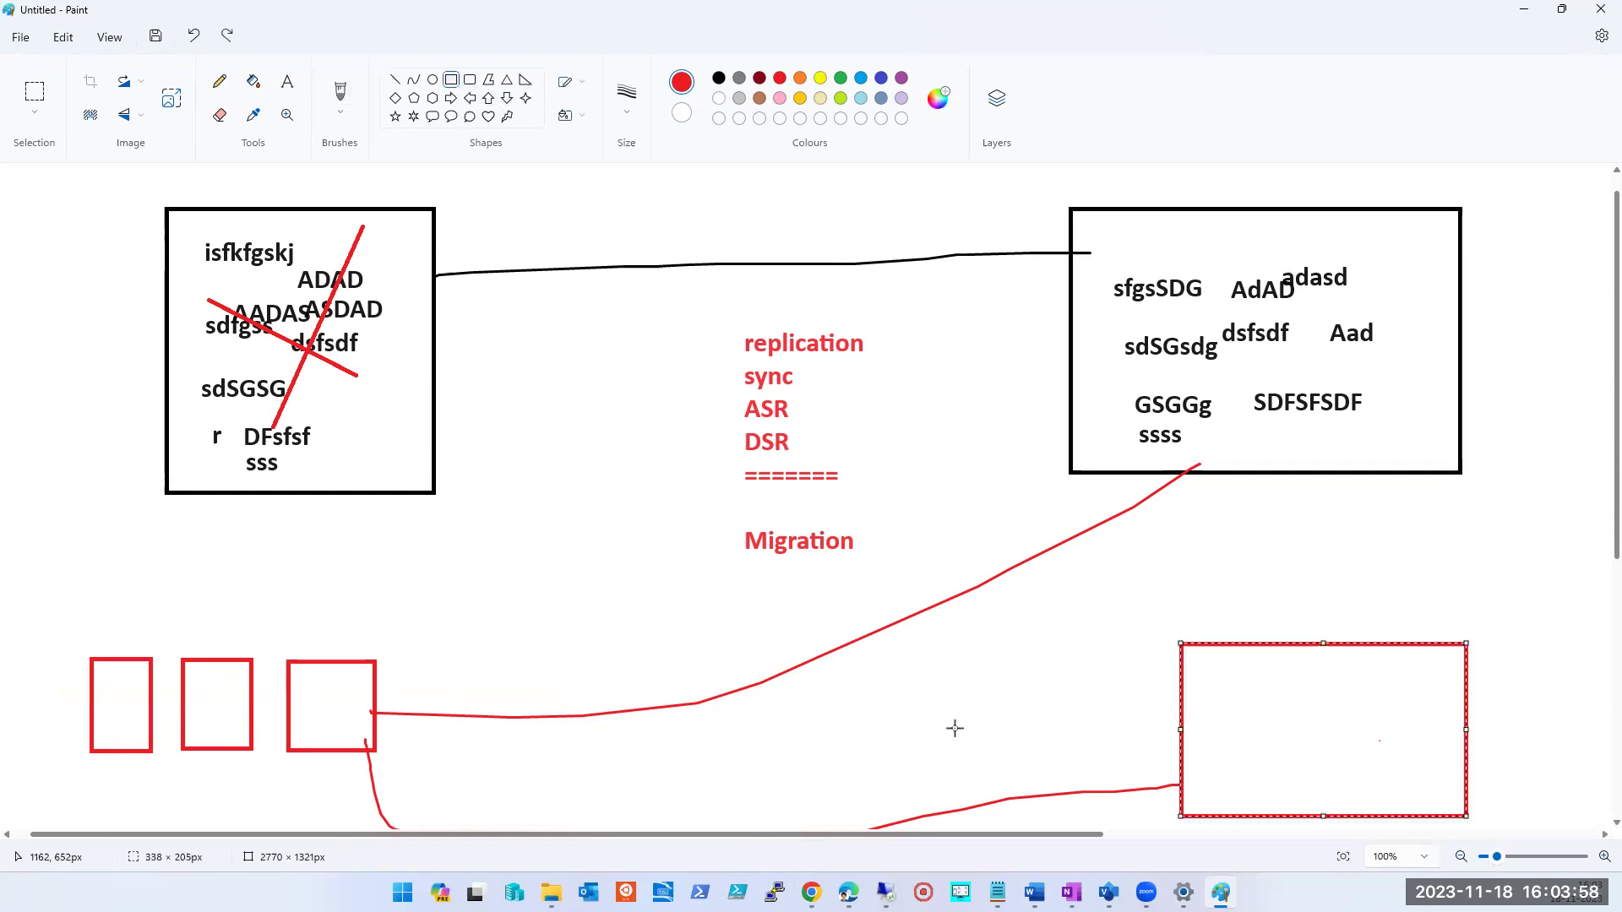
pyautogui.scroll(-5, 1592, 675)
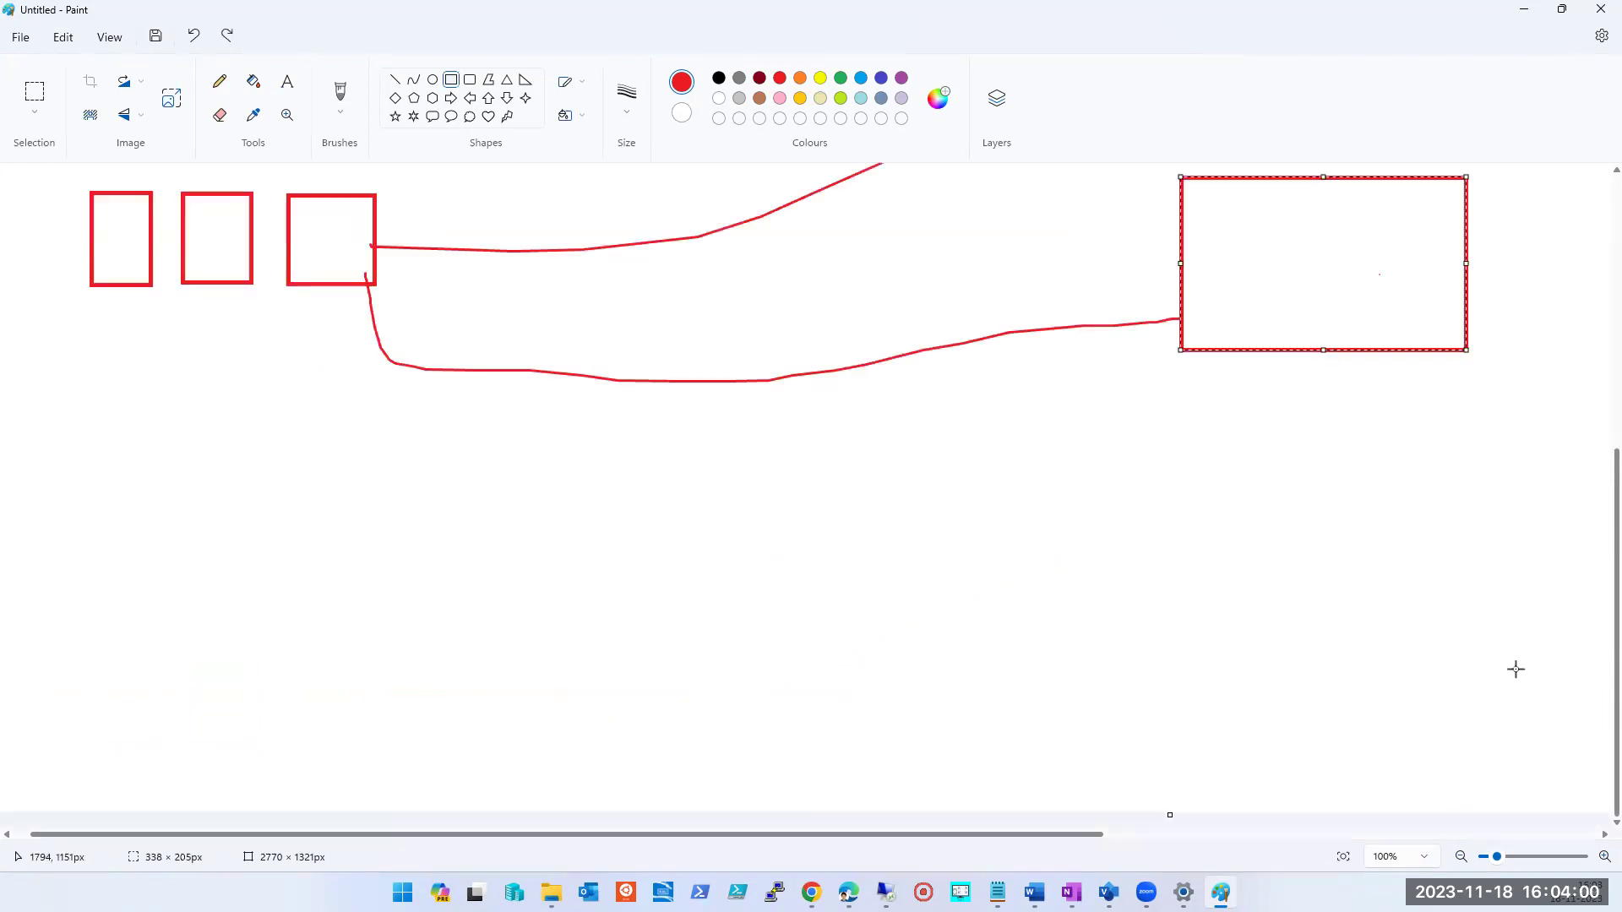
# Deselect the red rectangle, look over the replication diagram, and return to the instant restore retention value in the Azure Create policy form
pyautogui.click(1162, 504)
pyautogui.scroll(5, 1177, 535)
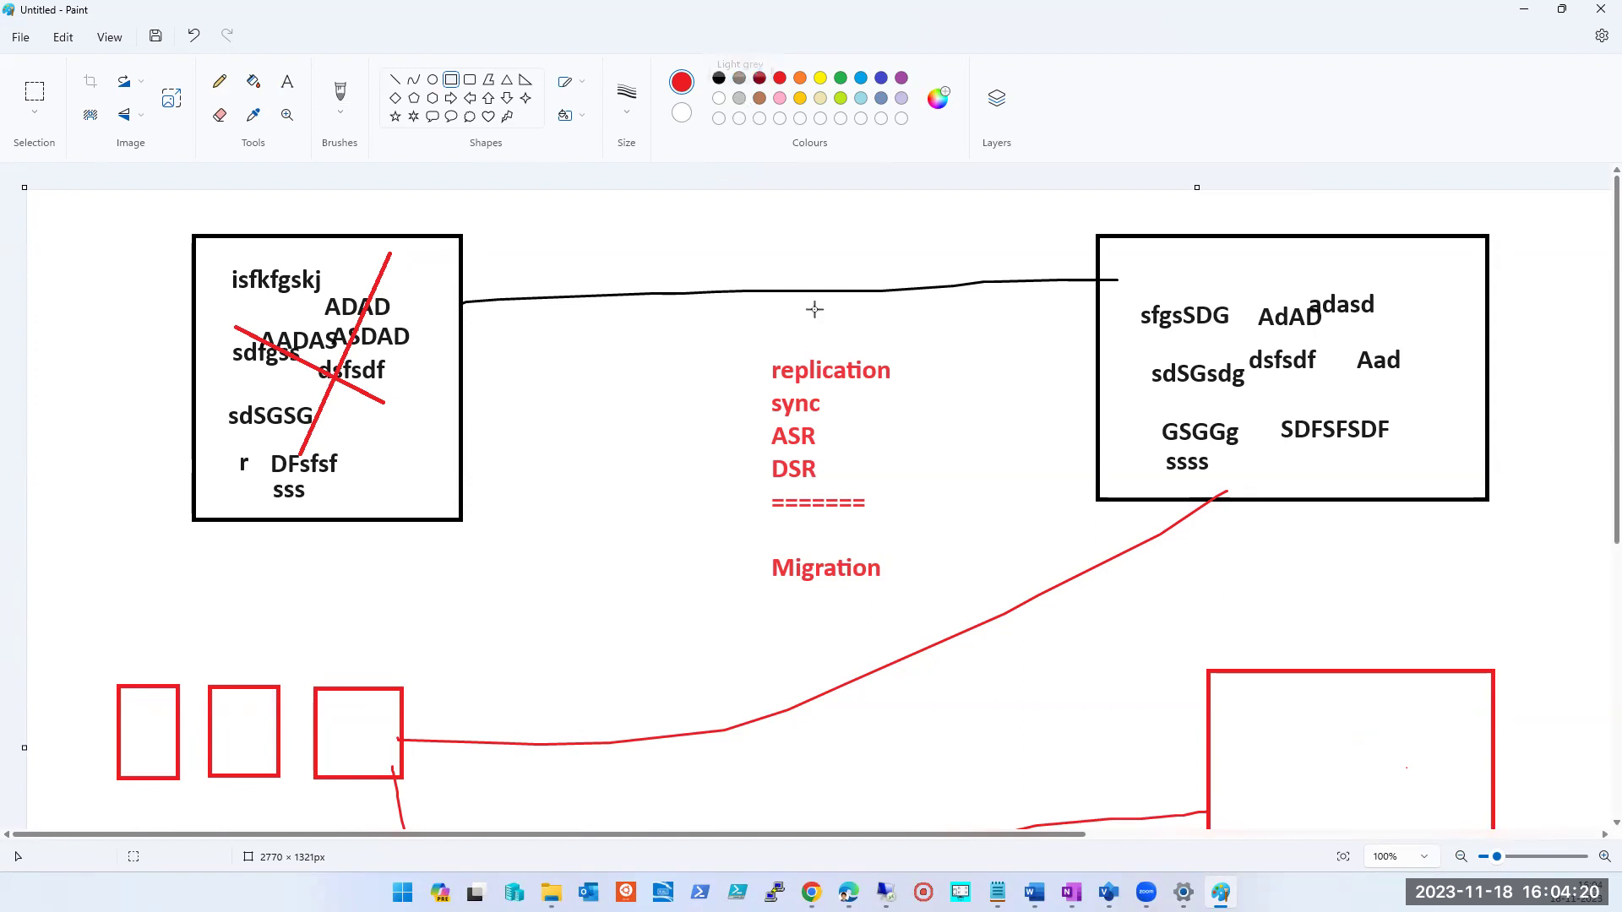
pyautogui.scroll(-3, 861, 398)
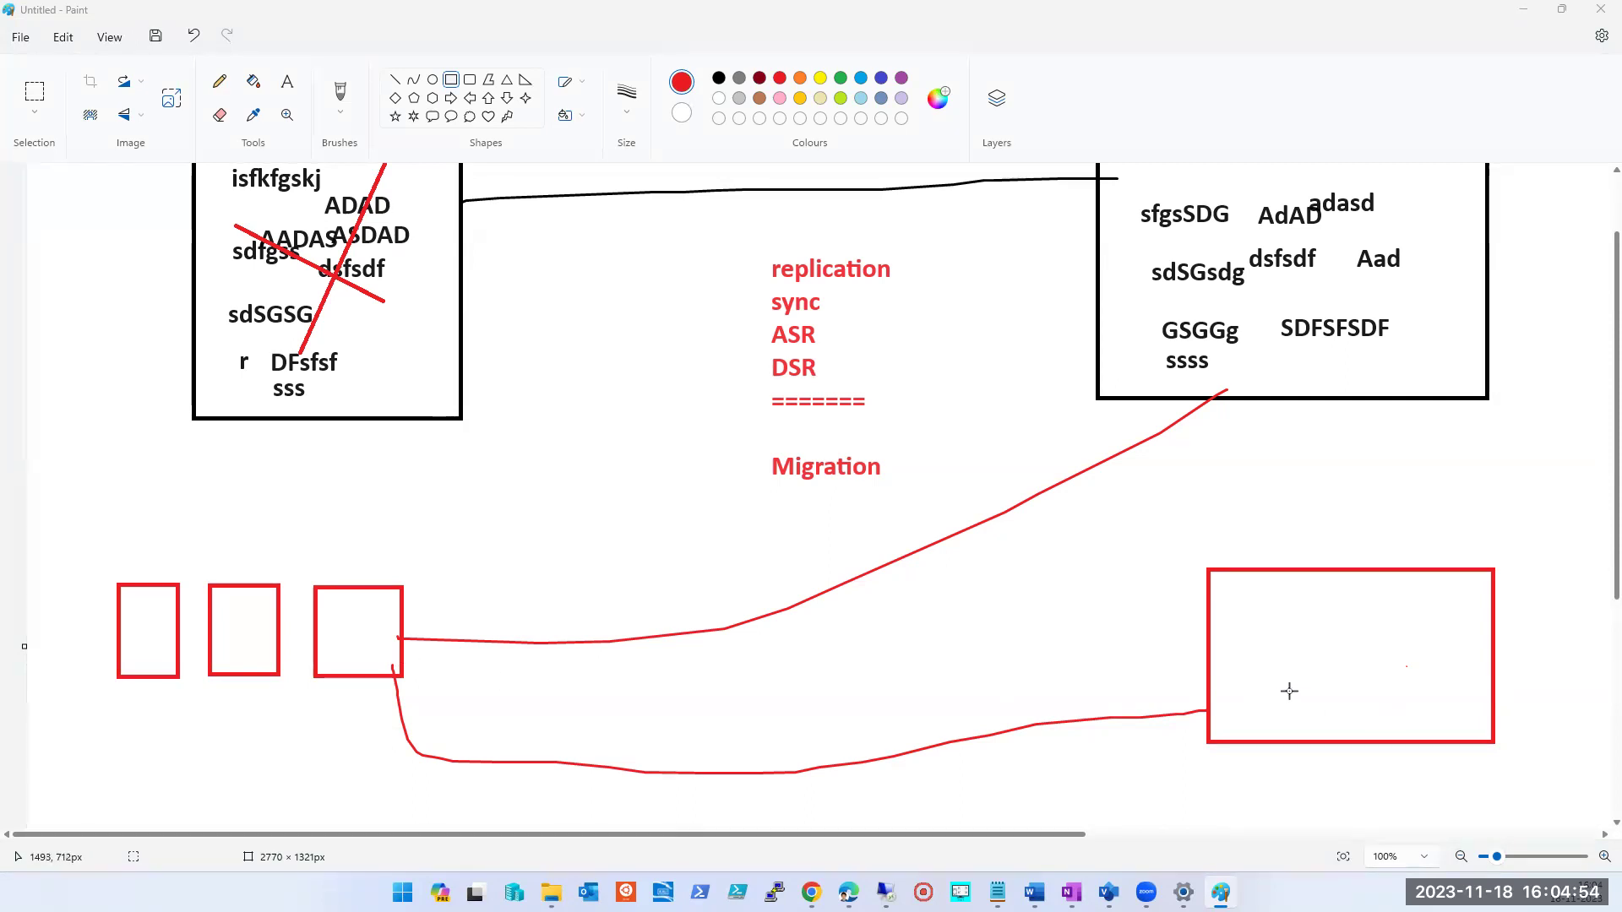
pyautogui.click(1523, 9)
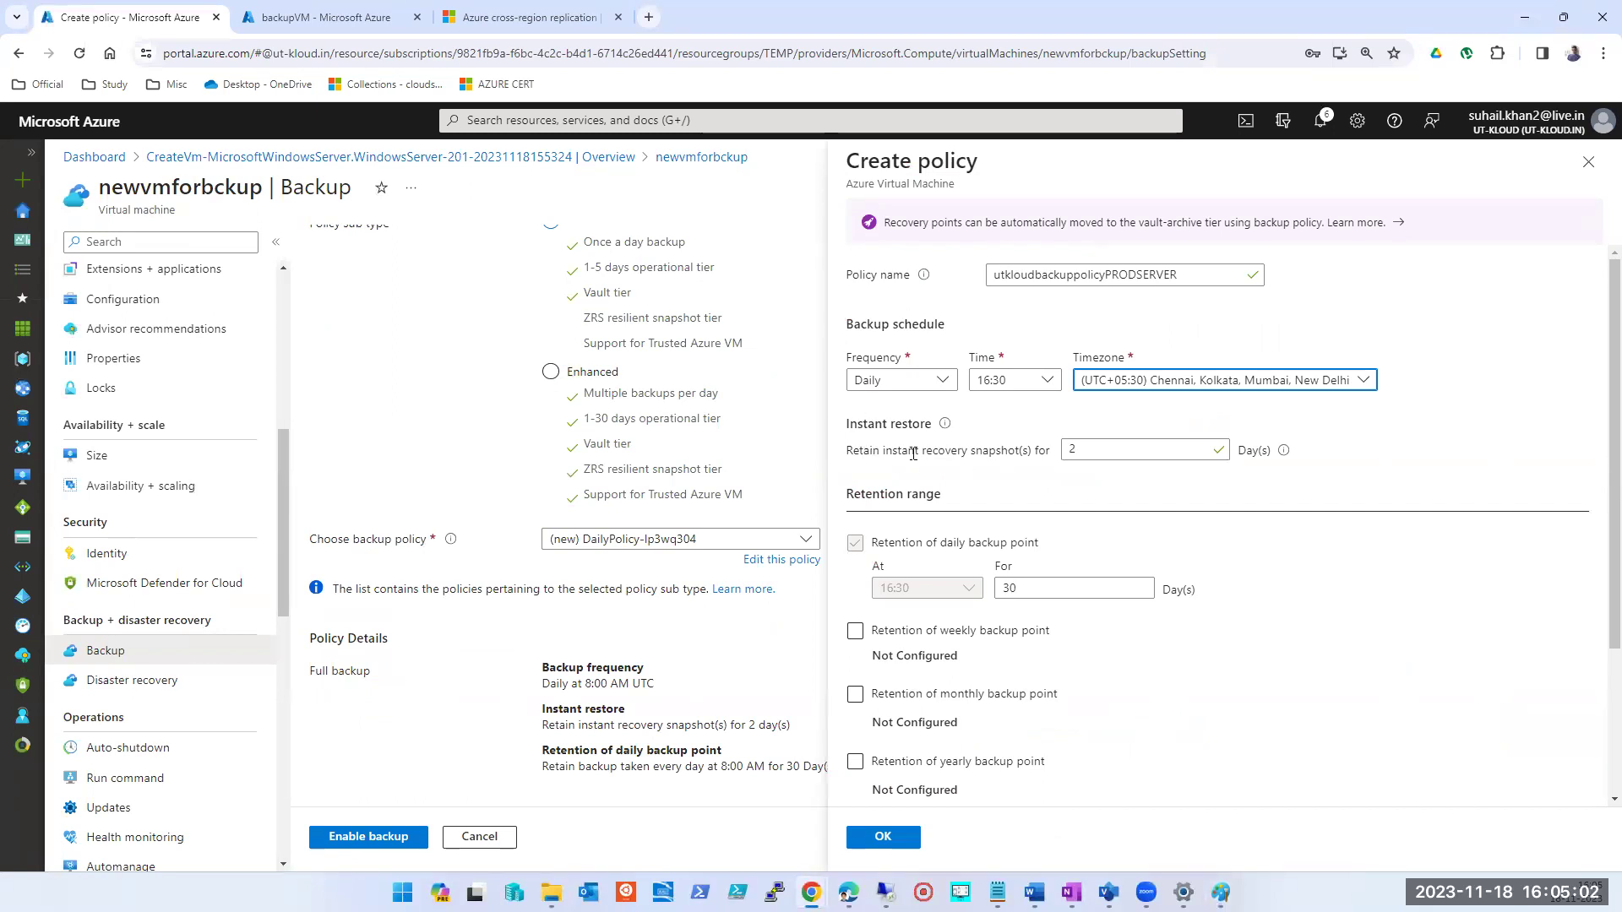
pyautogui.doubleClick(1077, 452)
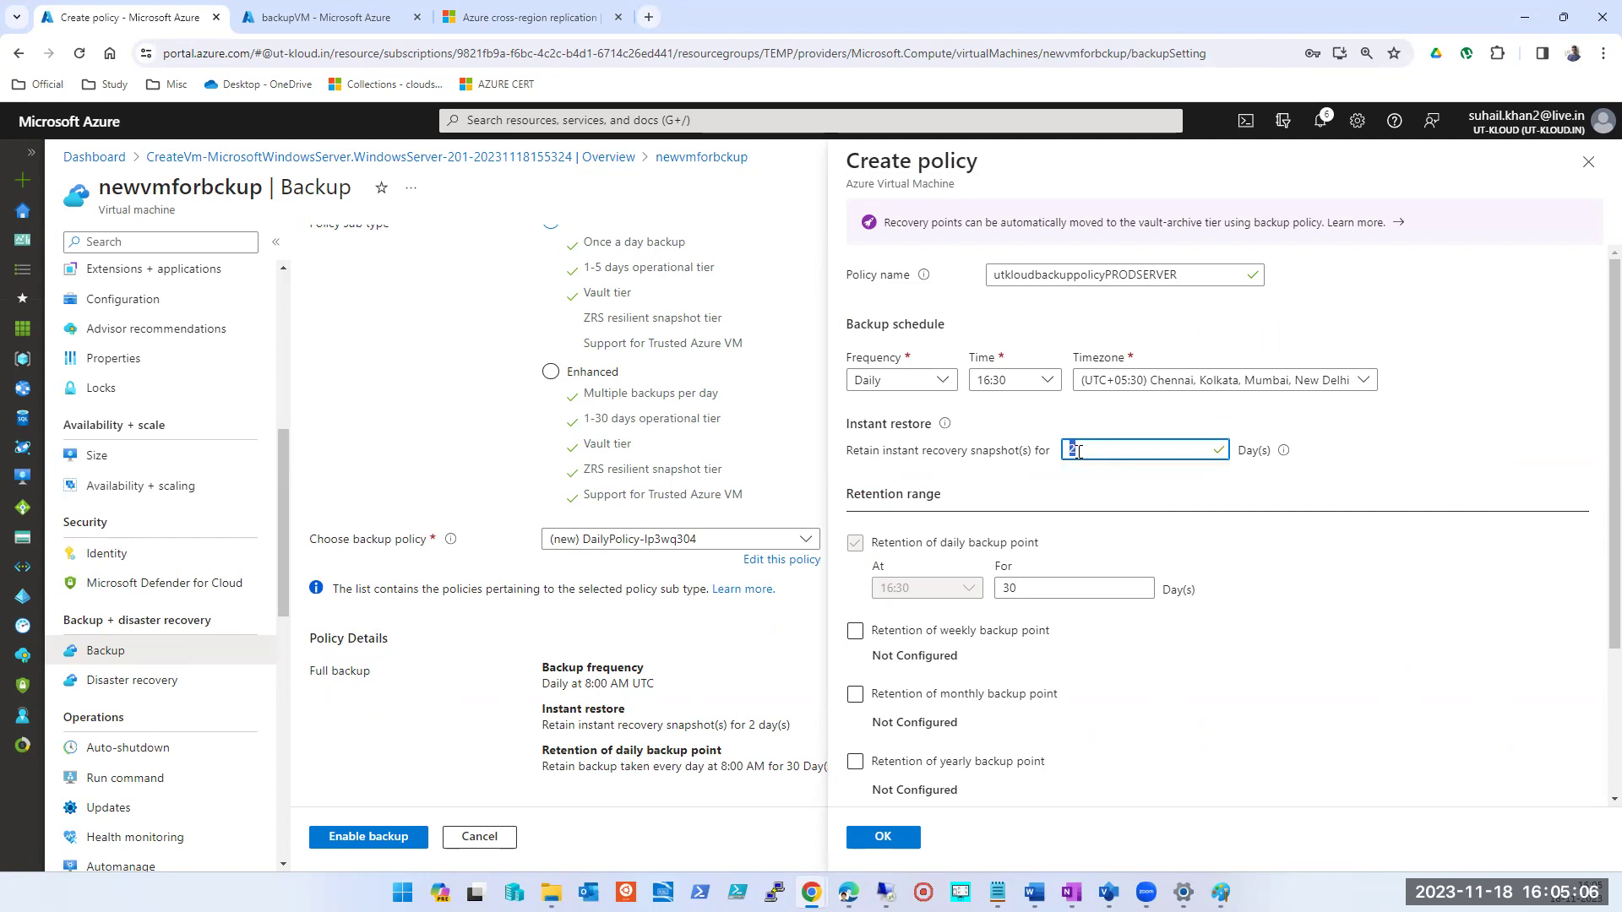
# Switch to Paint, start a new blank canvas without saving the old drawing, and draw a large black rectangle at its upper left
pyautogui.click(1220, 893)
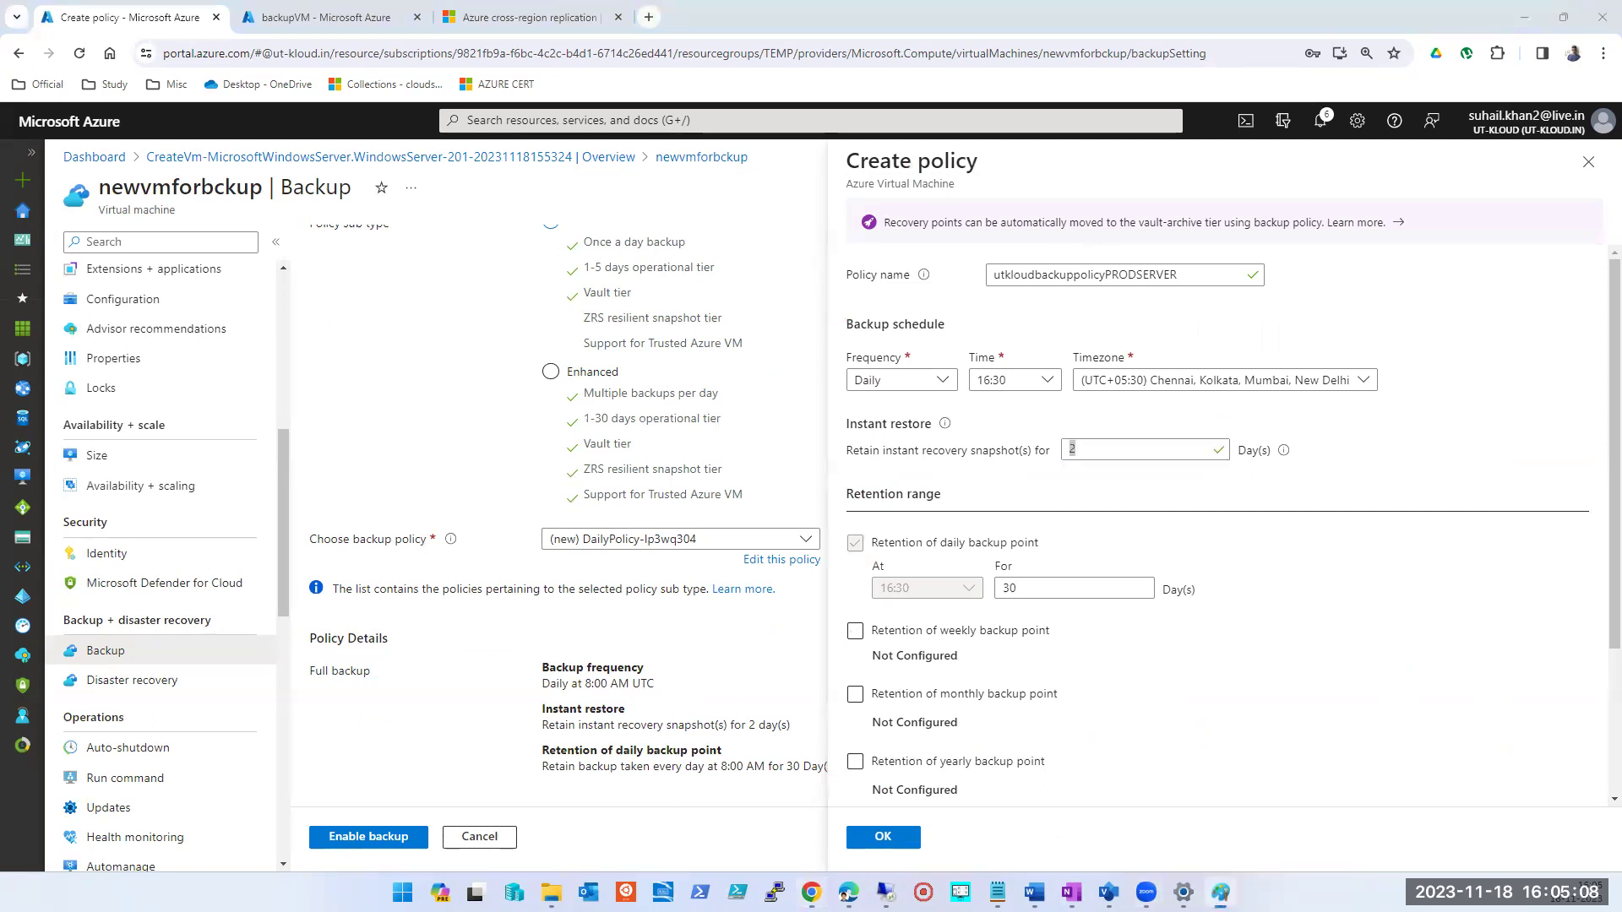
pyautogui.hotkey('ctrl', 'n')
pyautogui.press('n')
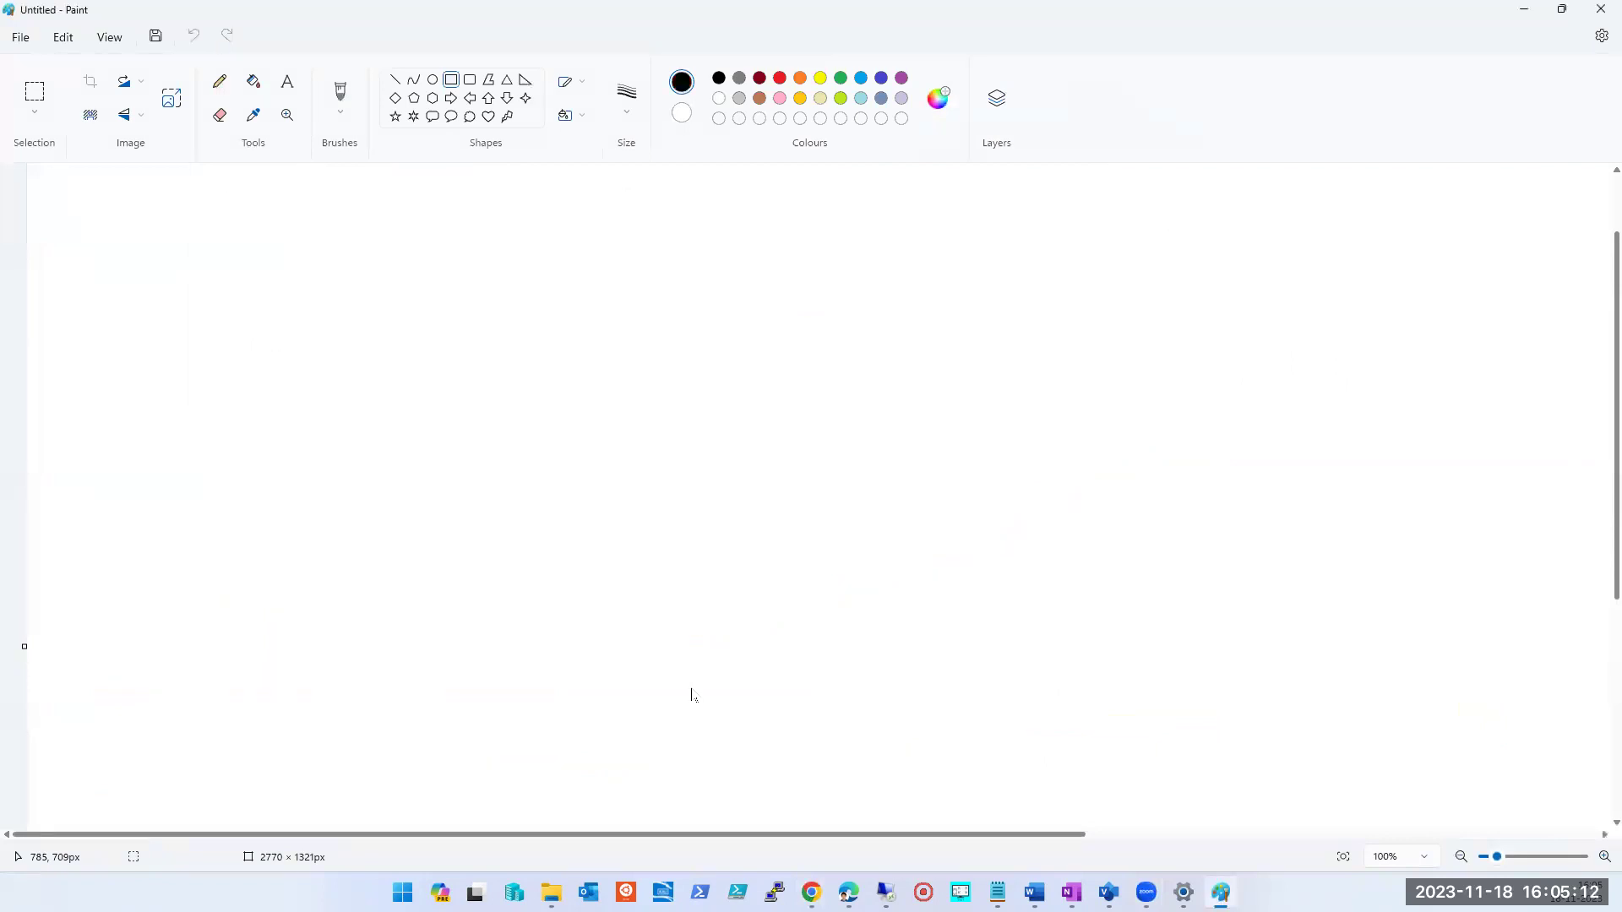
pyautogui.click(451, 79)
pyautogui.moveTo(127, 214); pyautogui.dragTo(434, 451)
# Draw a curved brush line from the large rectangle's right edge toward mid-canvas and a column of five small rectangles at its end
pyautogui.click(339, 92)
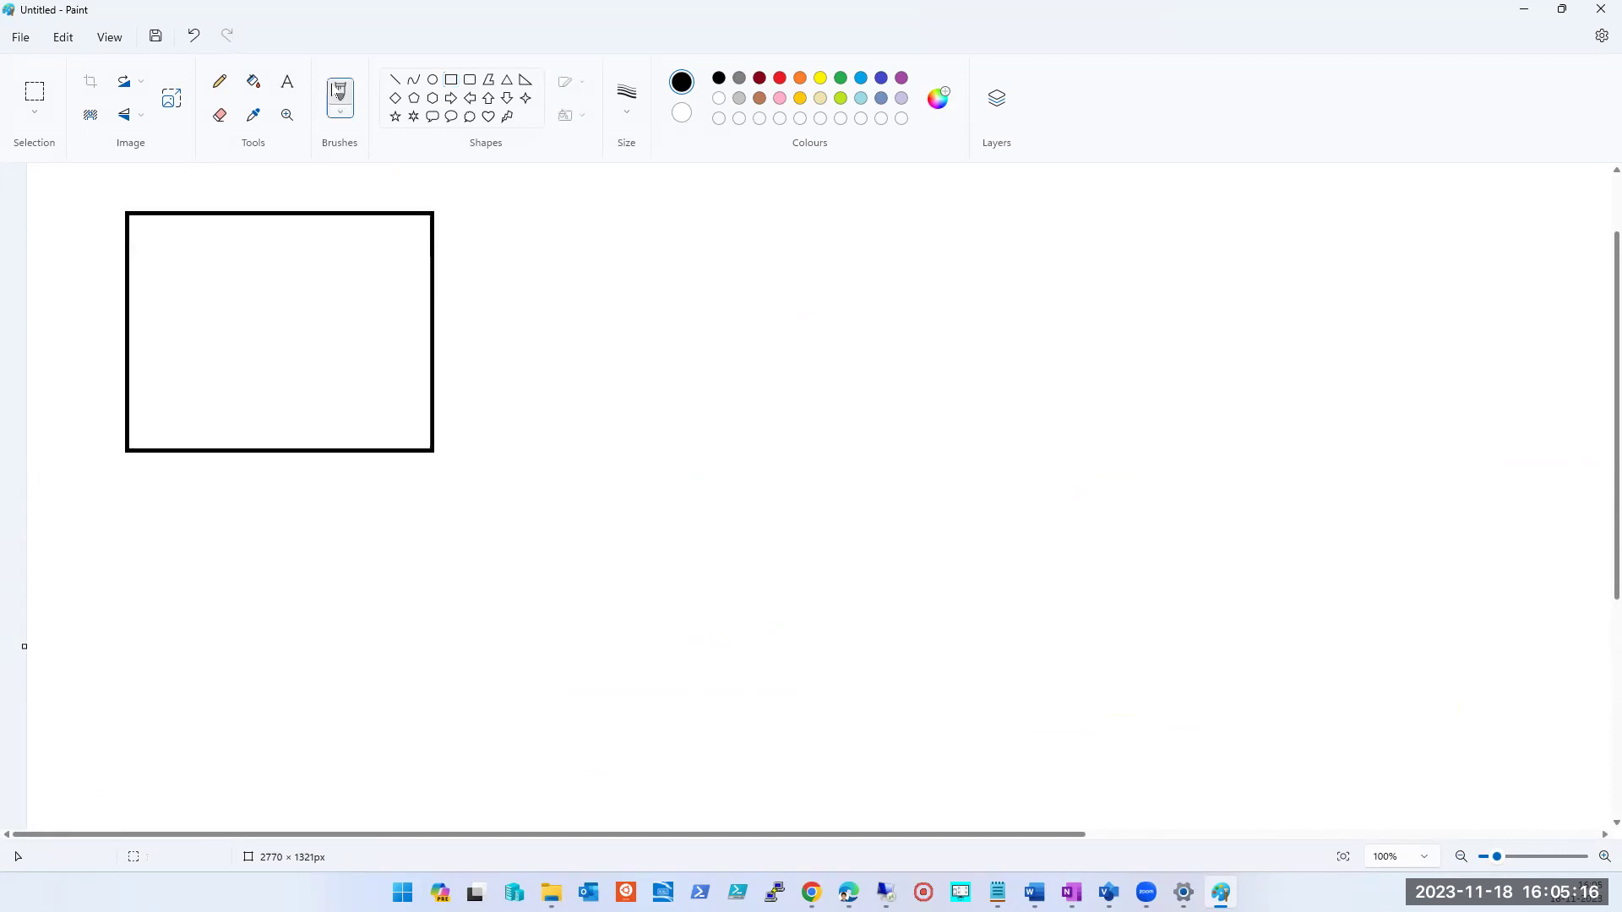
pyautogui.moveTo(430, 245); pyautogui.dragTo(717, 410)
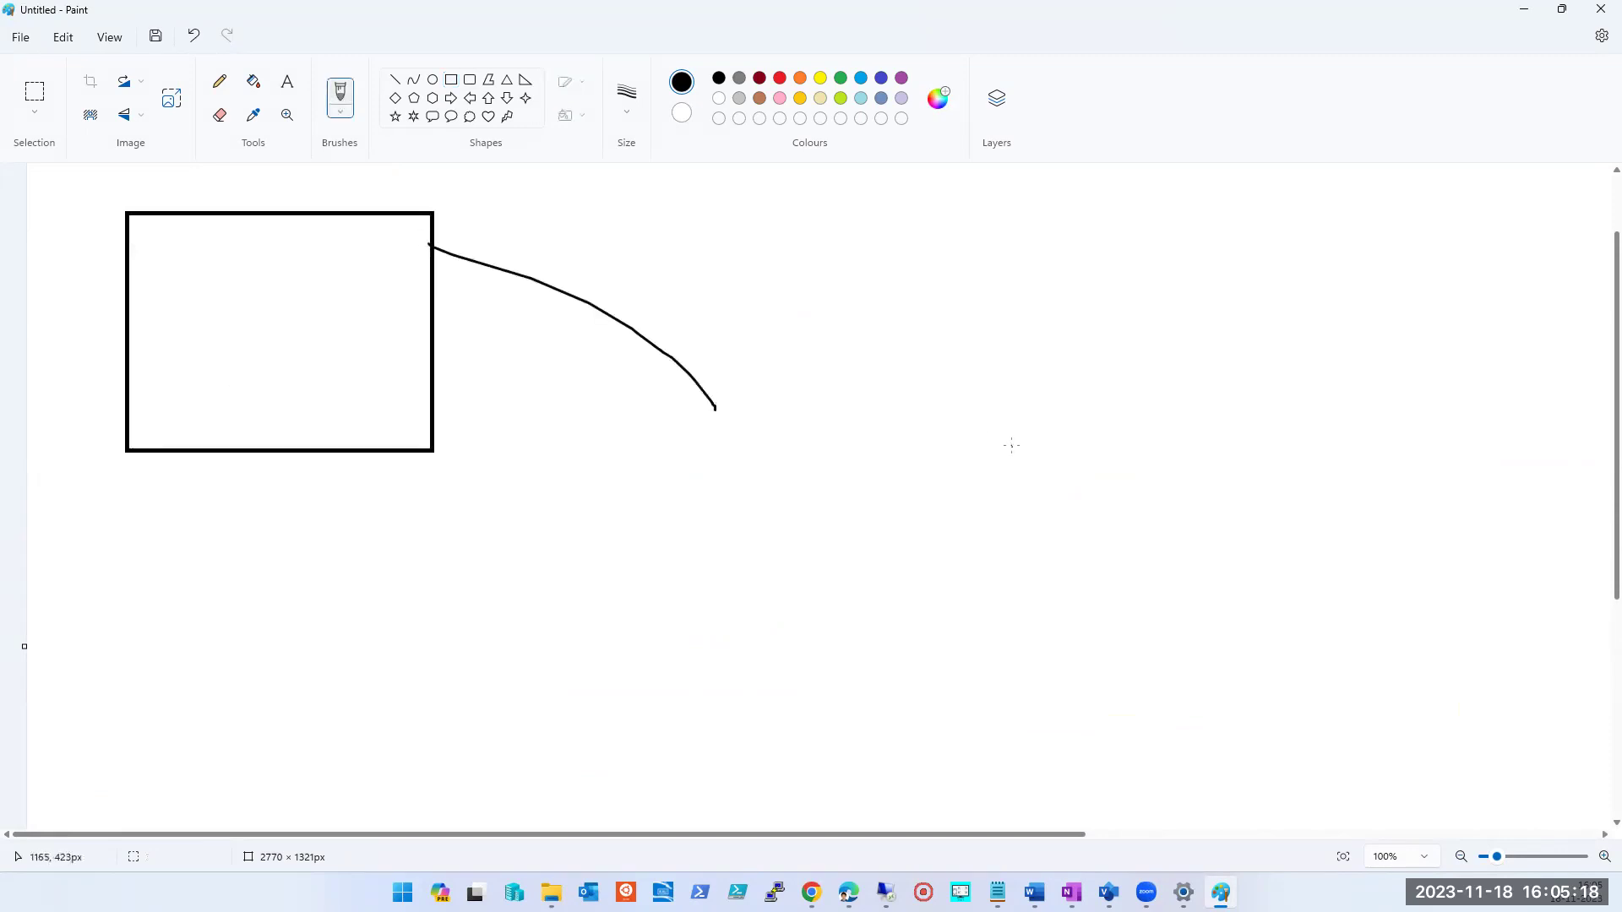
pyautogui.click(450, 79)
pyautogui.moveTo(719, 324)
pyautogui.mouseDown()
pyautogui.moveTo(742, 399)
pyautogui.moveTo(810, 396)
pyautogui.moveTo(778, 464)
pyautogui.moveTo(811, 462)
pyautogui.moveTo(863, 612)
pyautogui.mouseUp()
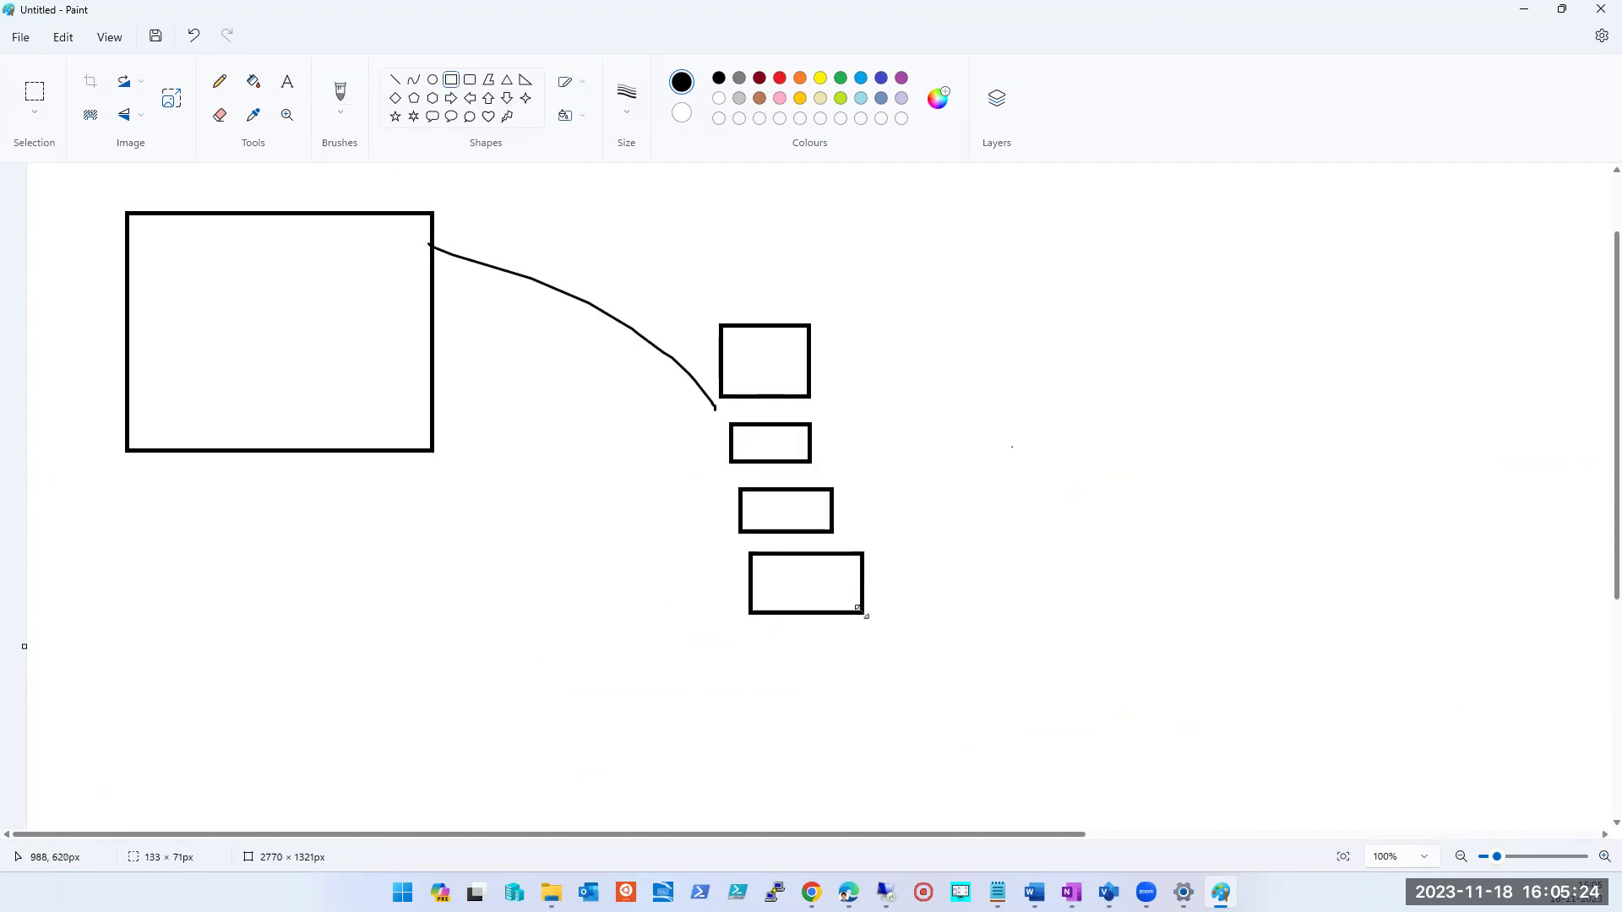
pyautogui.moveTo(751, 644); pyautogui.dragTo(869, 693)
pyautogui.click(1178, 461)
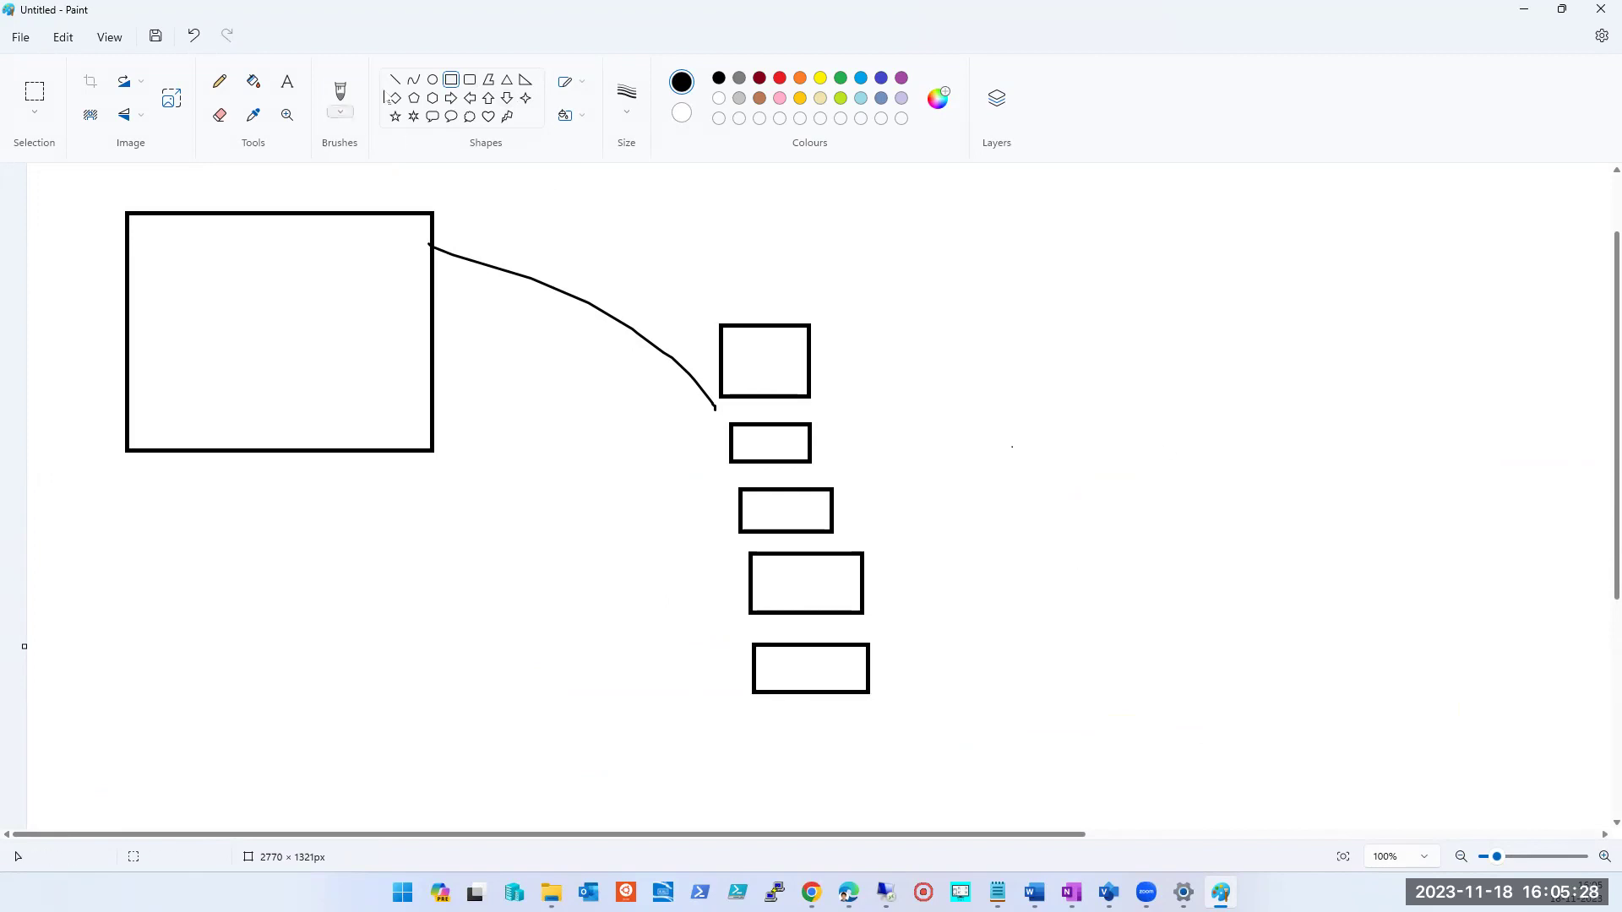
# Draw a tall rectangle on the far right of the canvas and connect the three lowest small boxes to it with brush lines
pyautogui.moveTo(1408, 451); pyautogui.dragTo(1580, 806)
pyautogui.click(1263, 746)
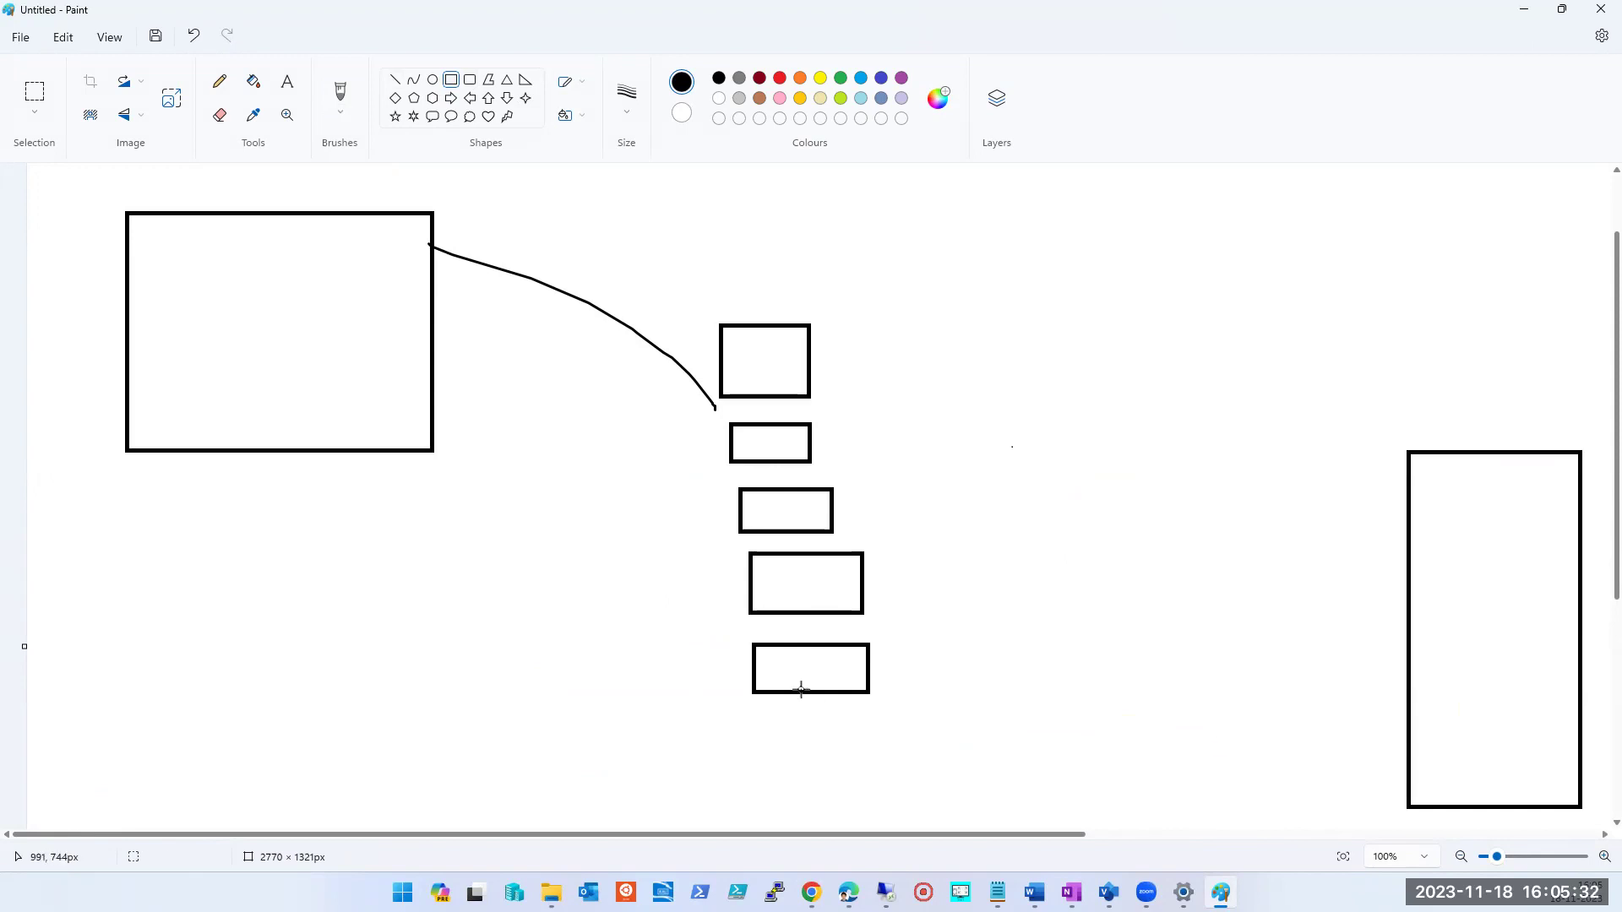
pyautogui.click(340, 94)
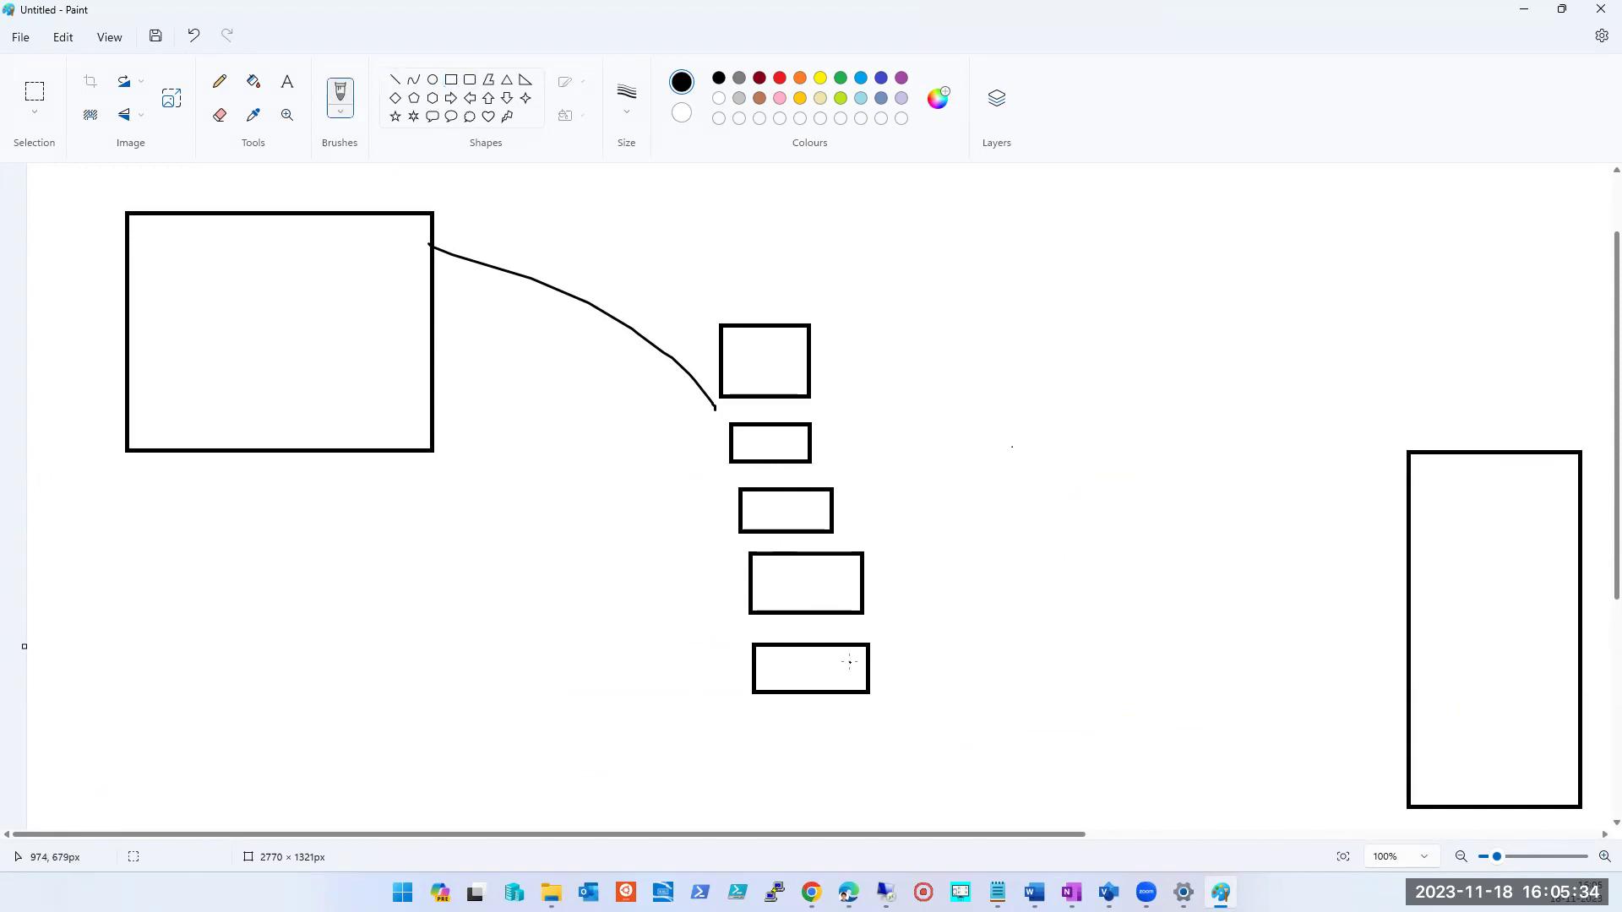
pyautogui.moveTo(850, 662); pyautogui.dragTo(1451, 697)
pyautogui.moveTo(852, 583)
pyautogui.mouseDown()
pyautogui.moveTo(1335, 642)
pyautogui.moveTo(1449, 633)
pyautogui.mouseUp()
pyautogui.moveTo(832, 504)
pyautogui.mouseDown()
pyautogui.moveTo(1297, 582)
pyautogui.moveTo(1445, 584)
pyautogui.mouseUp()
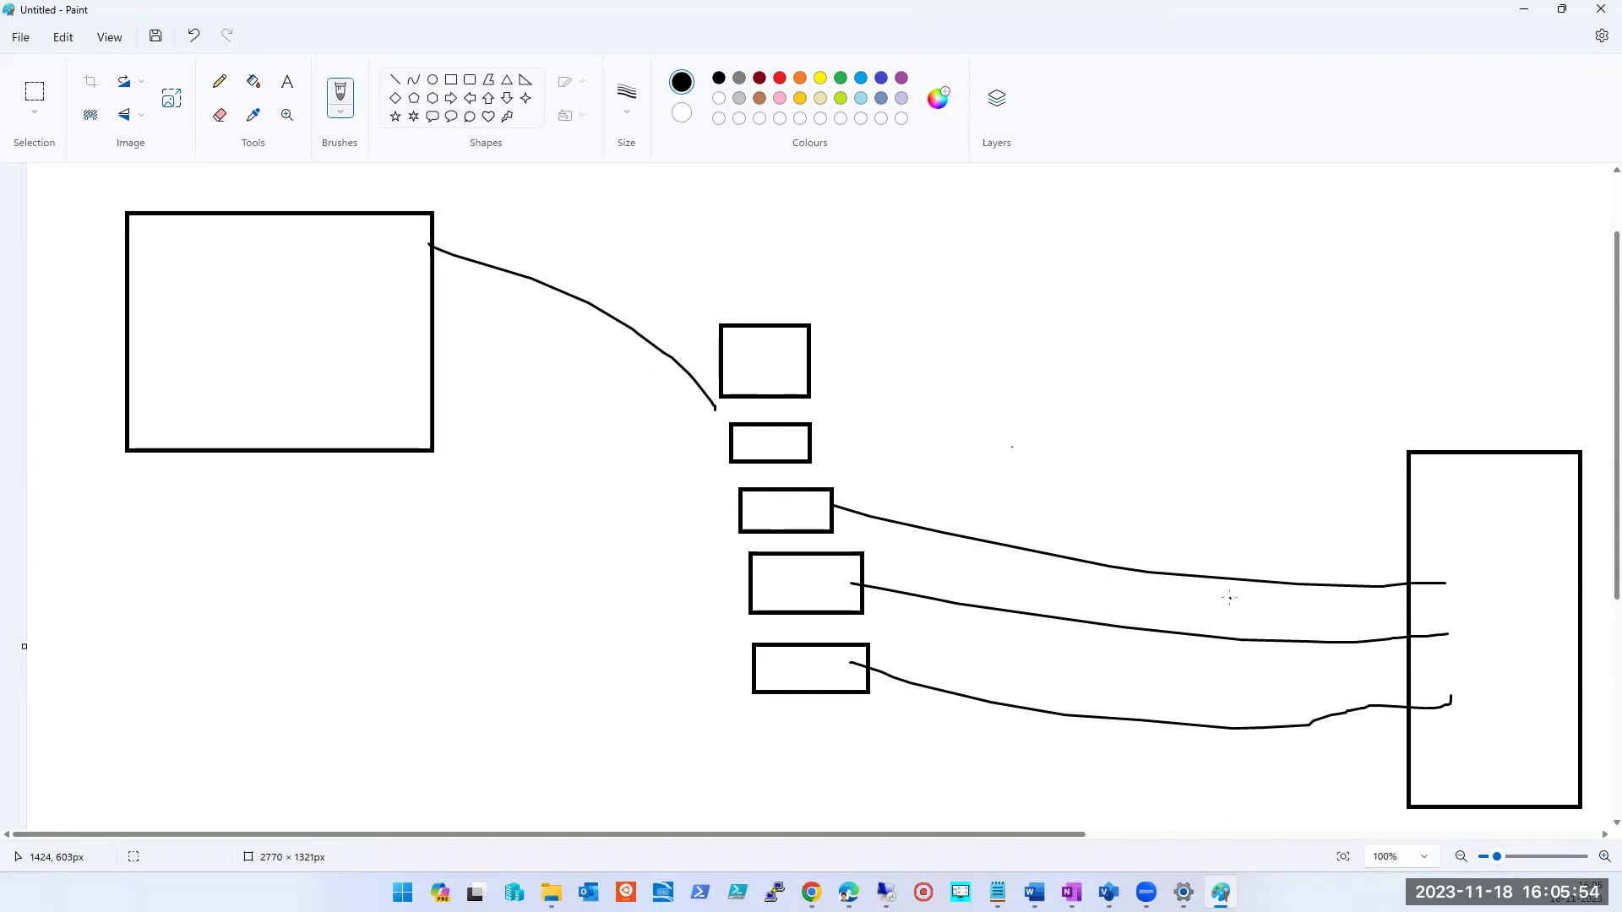
pyautogui.click(776, 431)
pyautogui.hotkey('ctrl', 'z')
# Switch to the Create policy form in Chrome and review its instant restore setting and policy sub types against the Paint diagram
pyautogui.moveTo(811, 892)
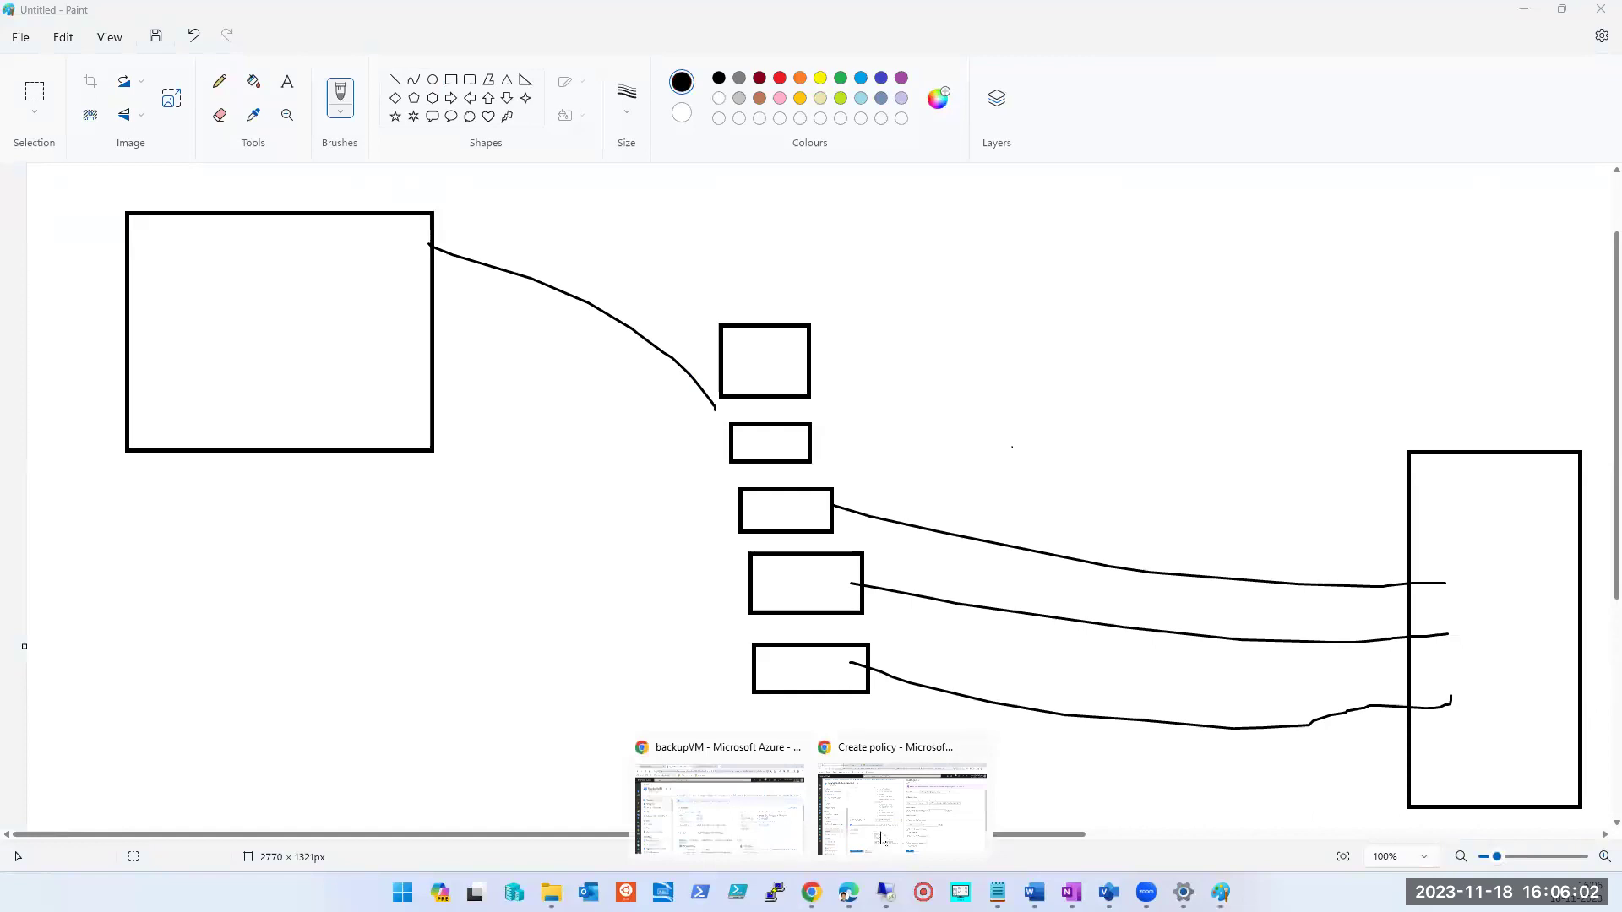
pyautogui.click(881, 839)
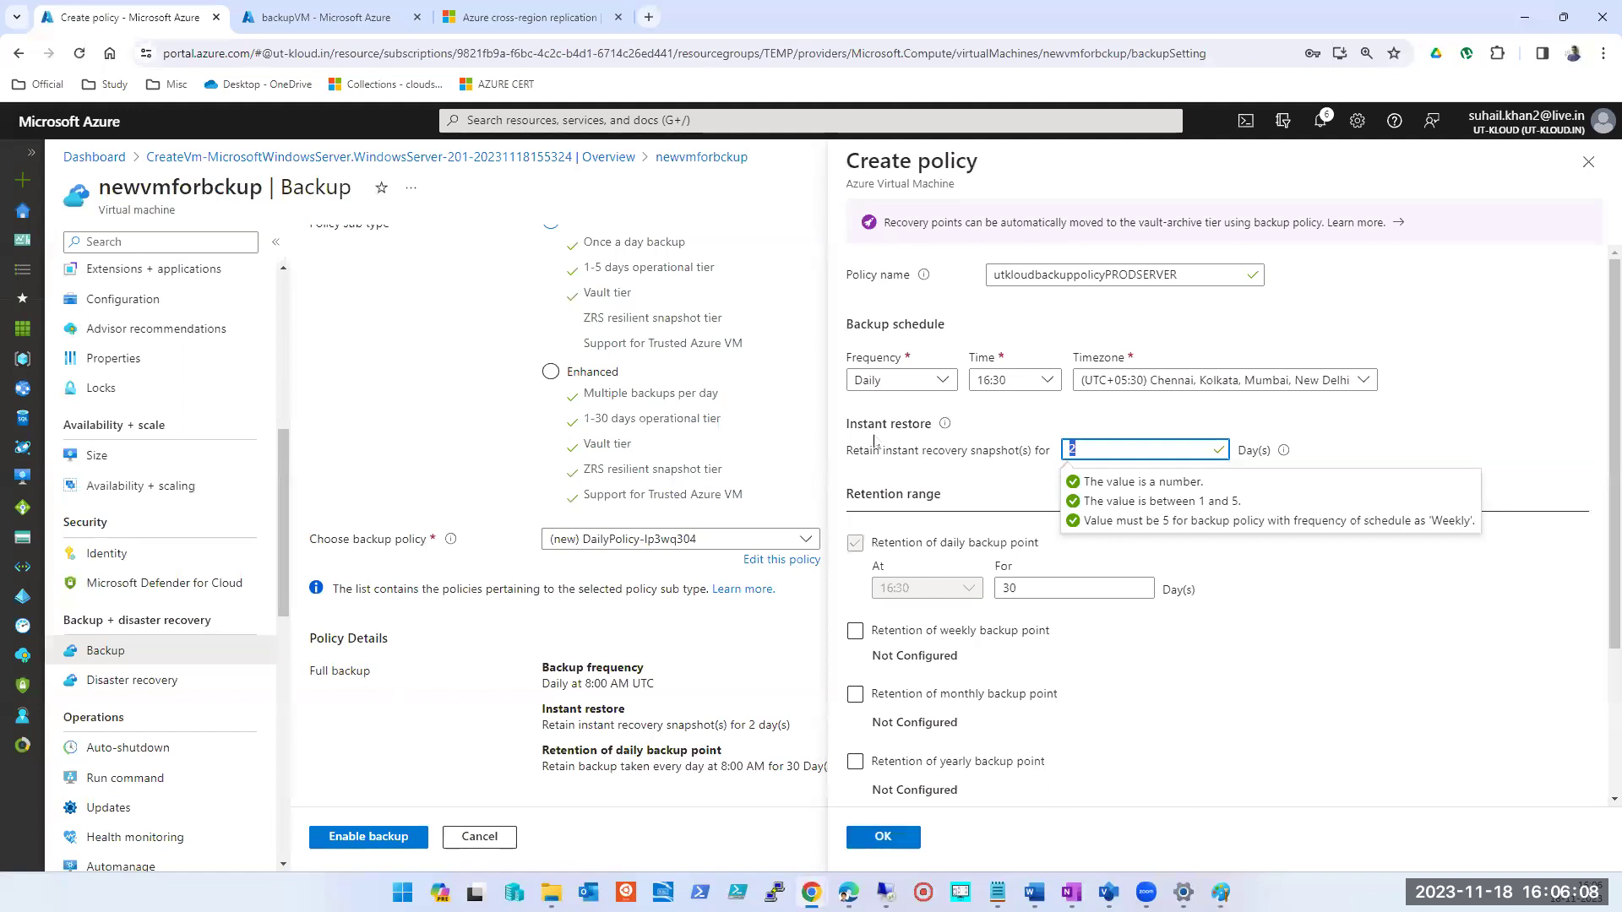
pyautogui.click(908, 420)
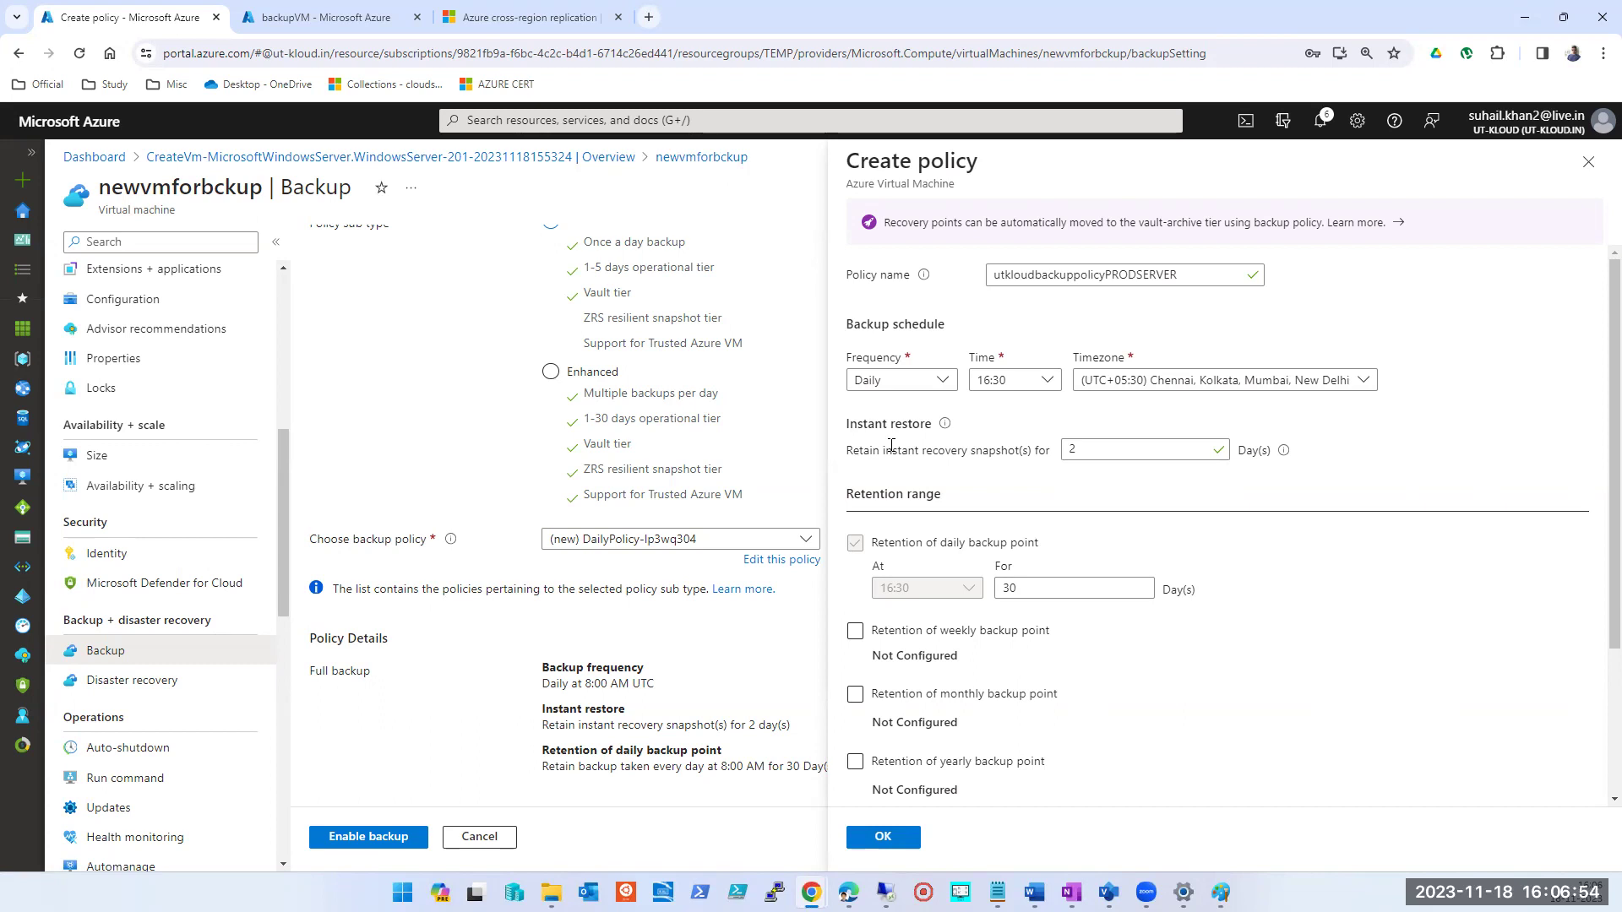
pyautogui.scroll(3, 559, 507)
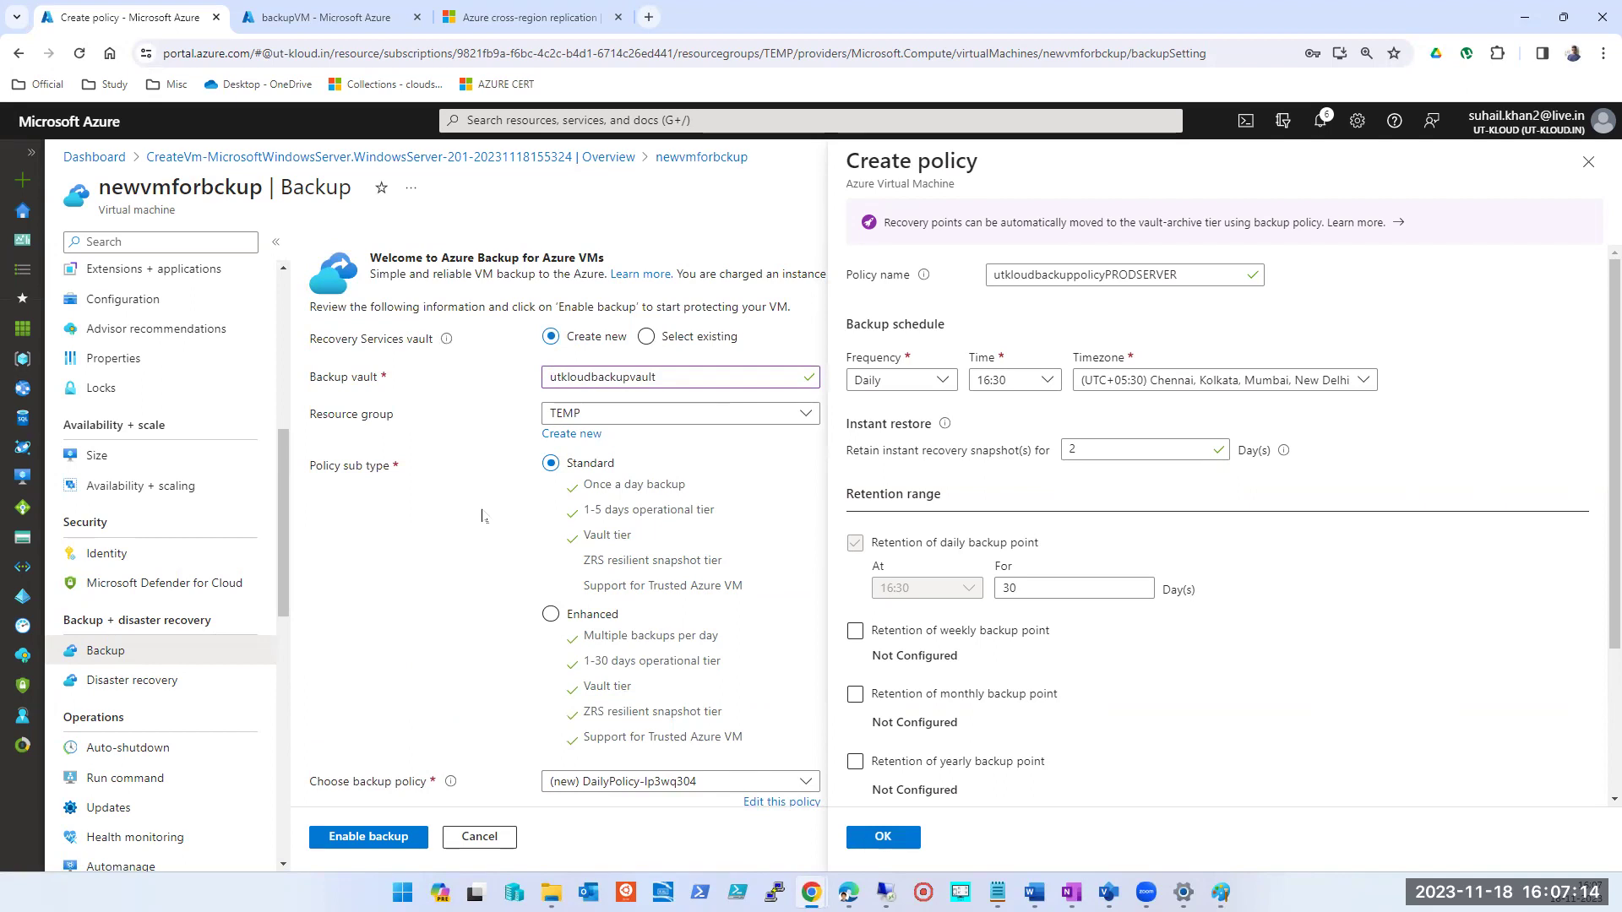
pyautogui.scroll(-1, 483, 515)
pyautogui.moveTo(885, 896)
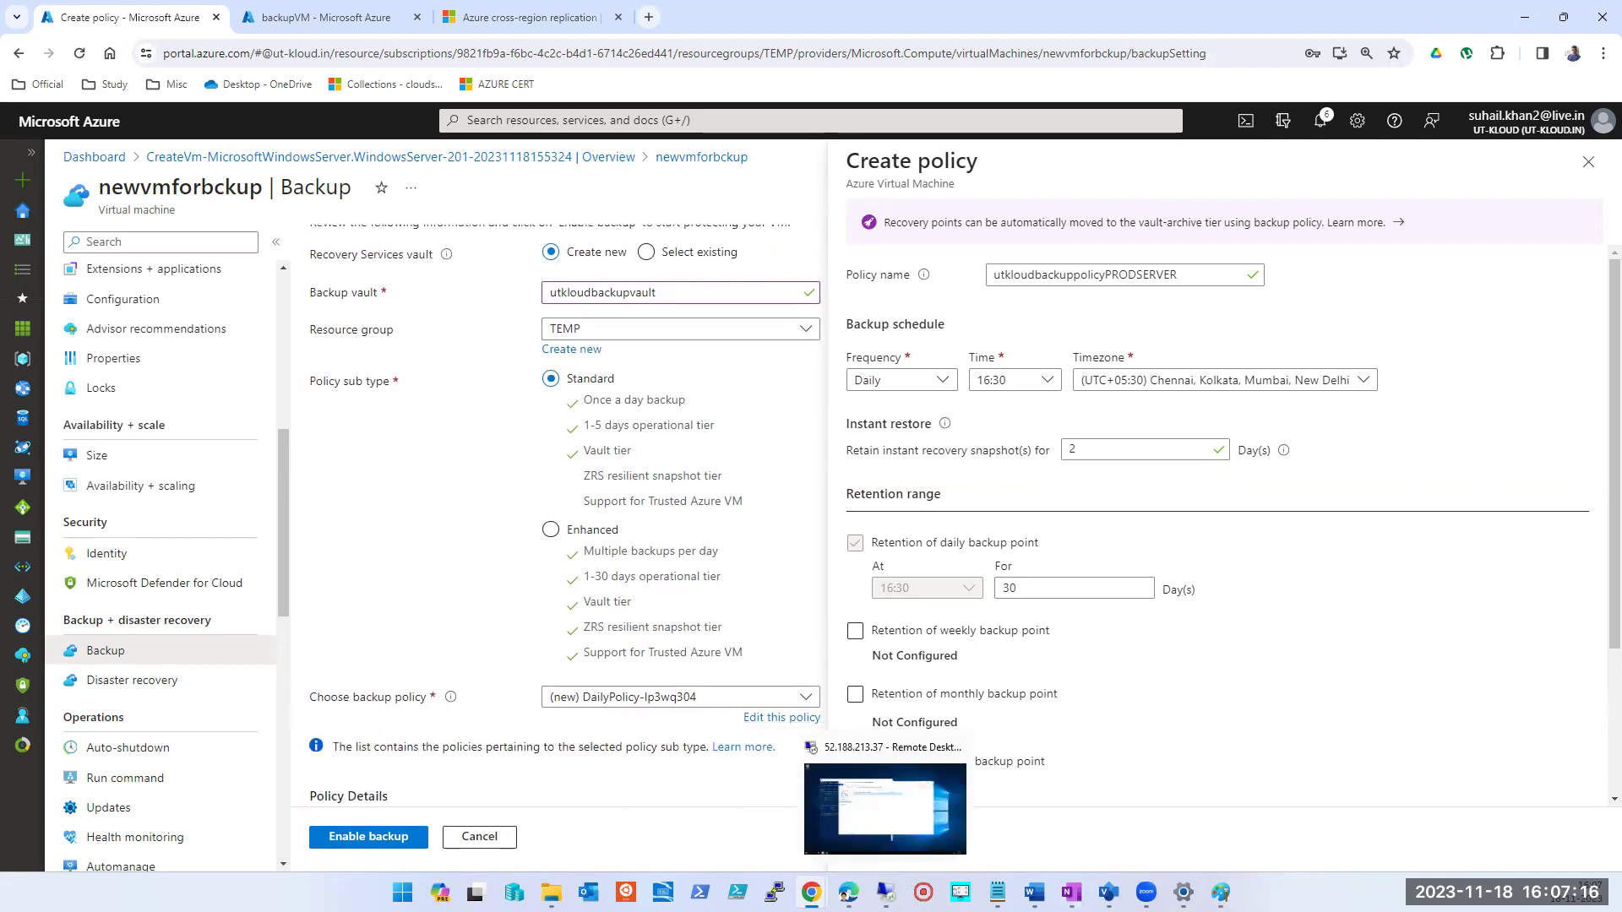
pyautogui.click(1221, 892)
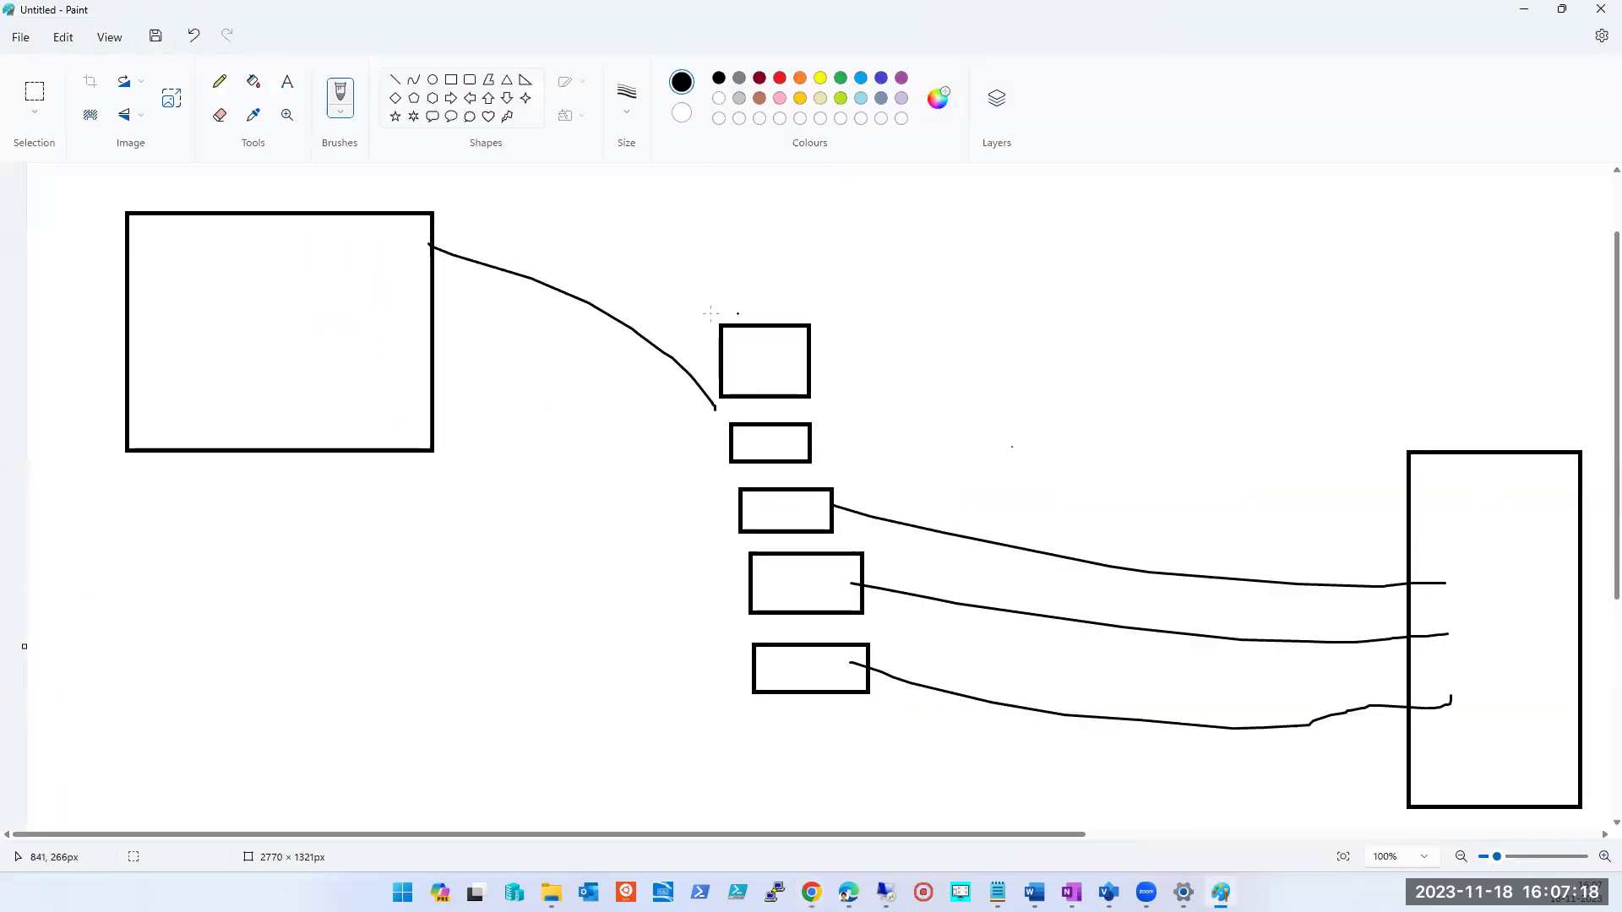
pyautogui.click(1447, 769)
pyautogui.click(1510, 20)
# Set the retention of the daily backup point to 10 days
pyautogui.doubleClick(1084, 446)
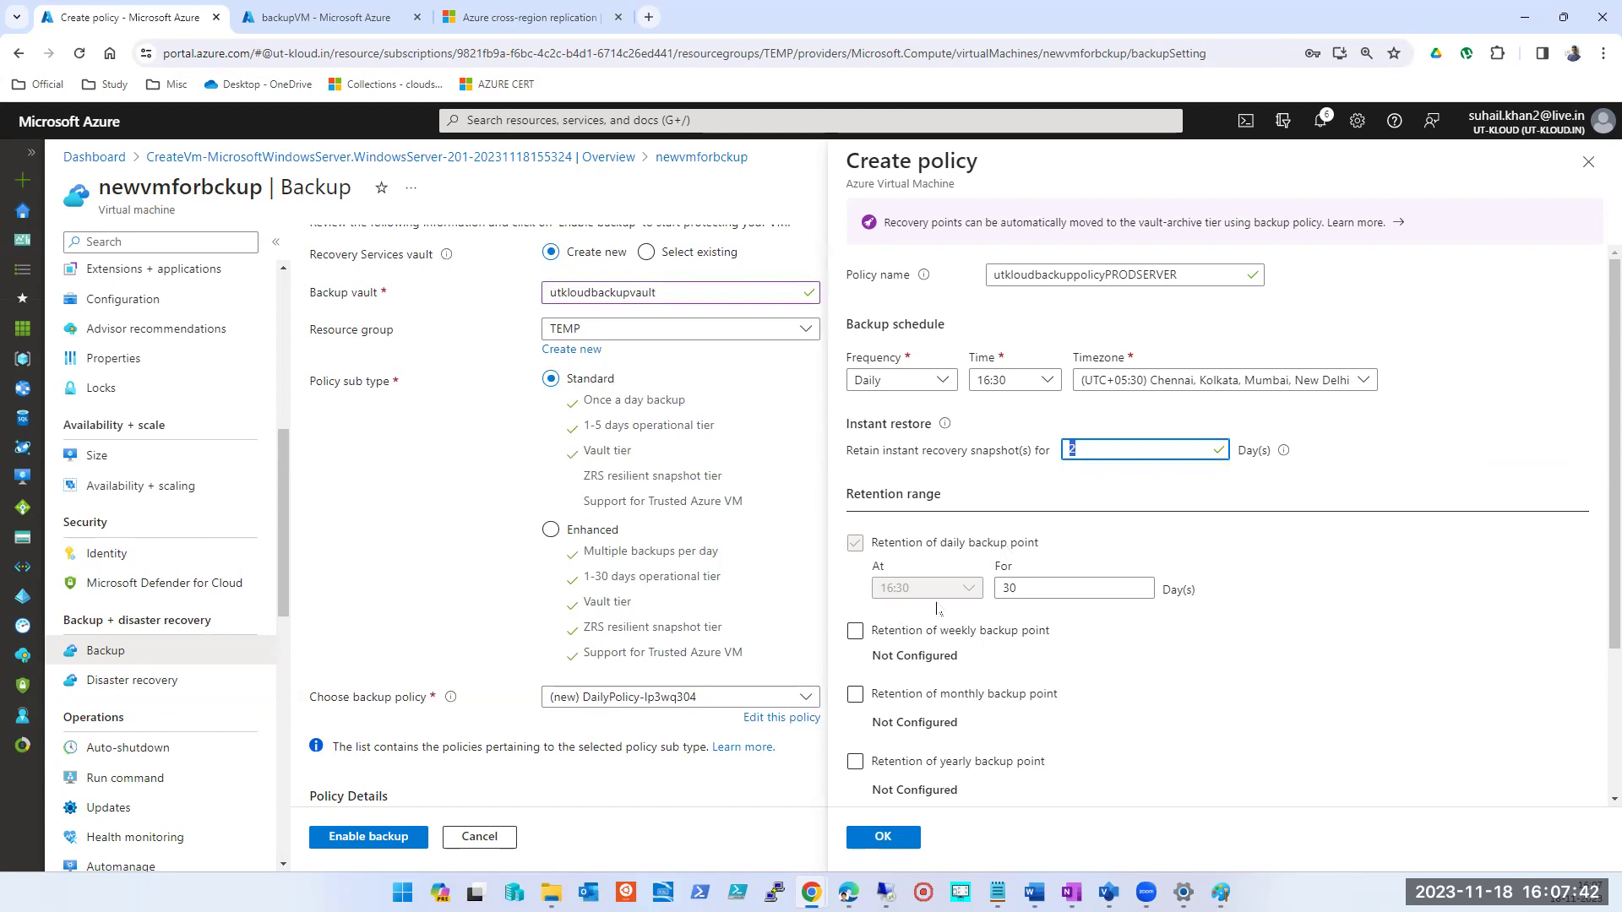
pyautogui.press('Tab')
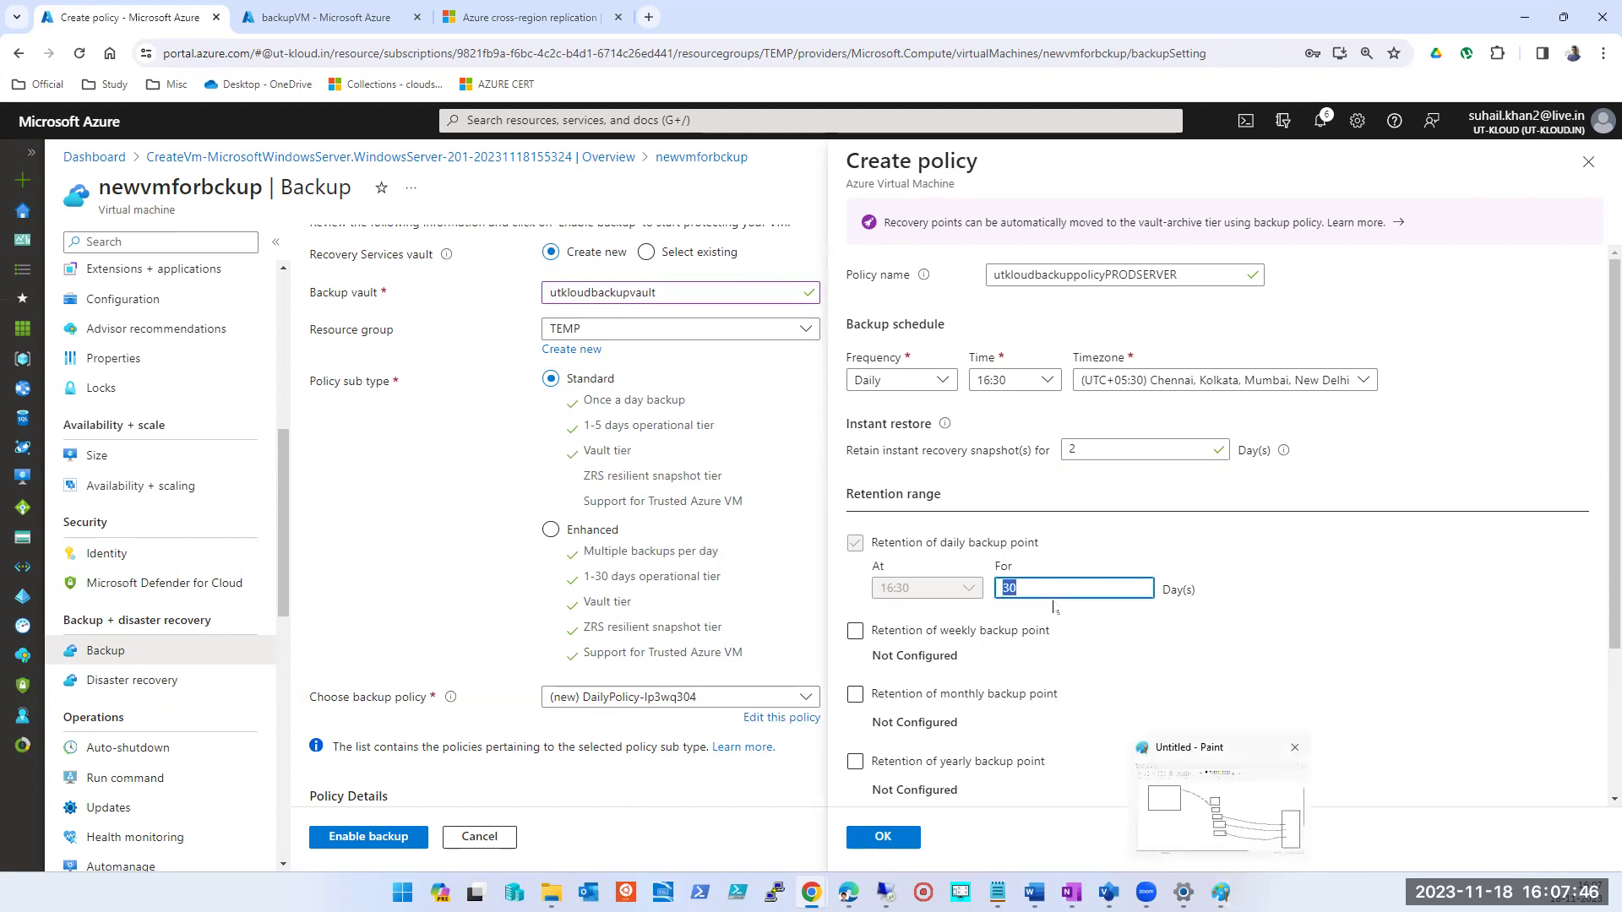
pyautogui.write('10')
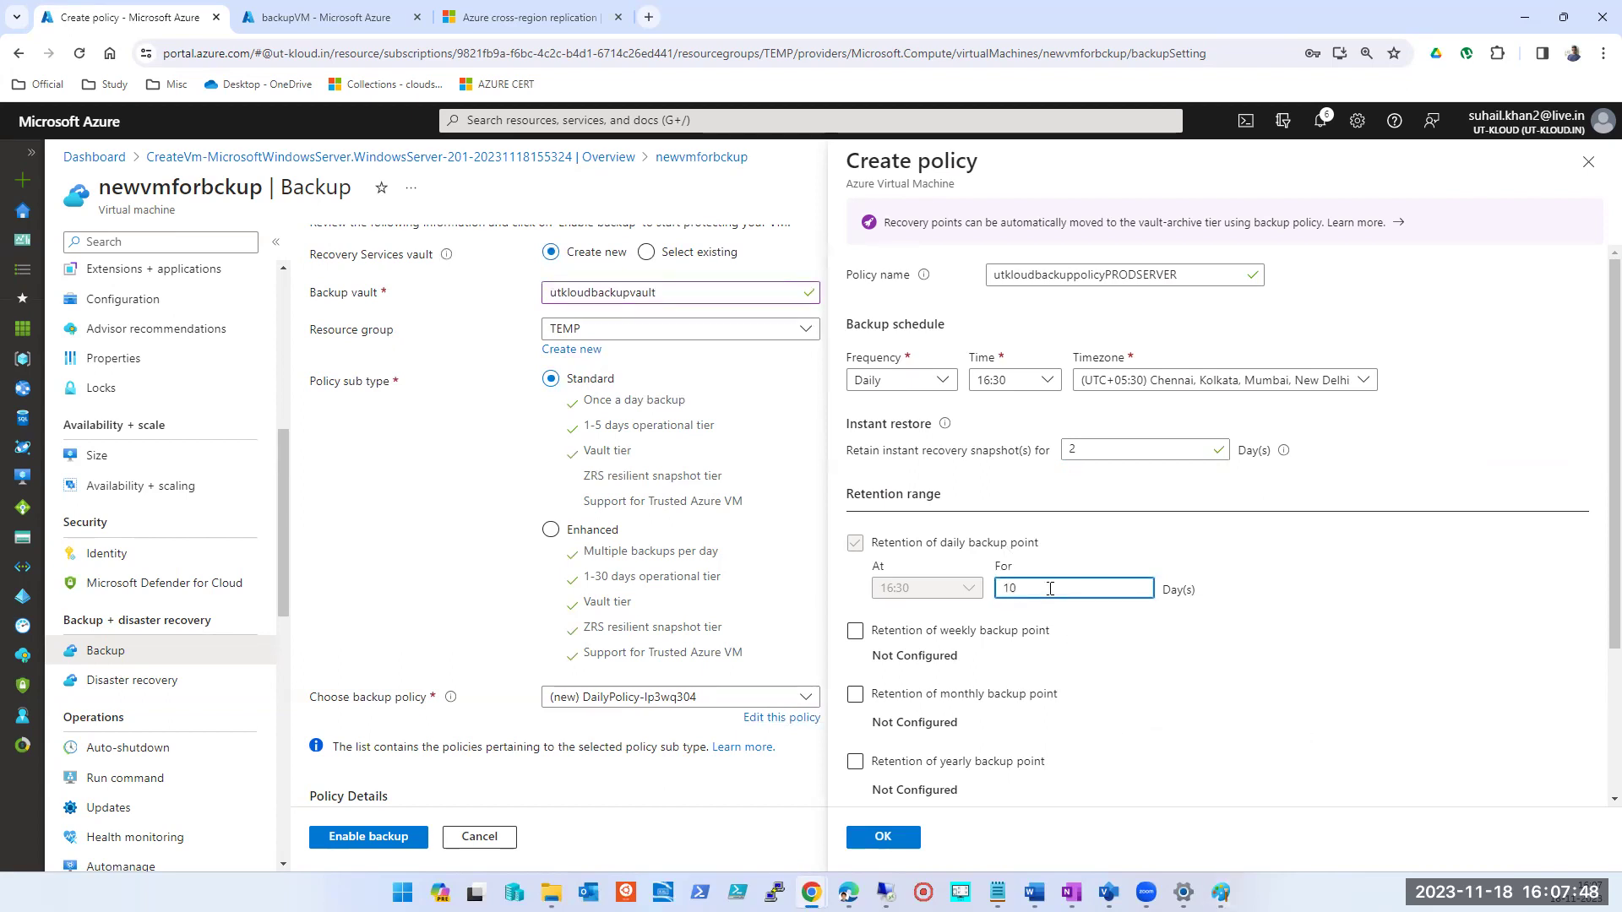
# In Paint, extend the column of small rectangles with two more below and three above, and return to the Create policy form
pyautogui.click(1221, 892)
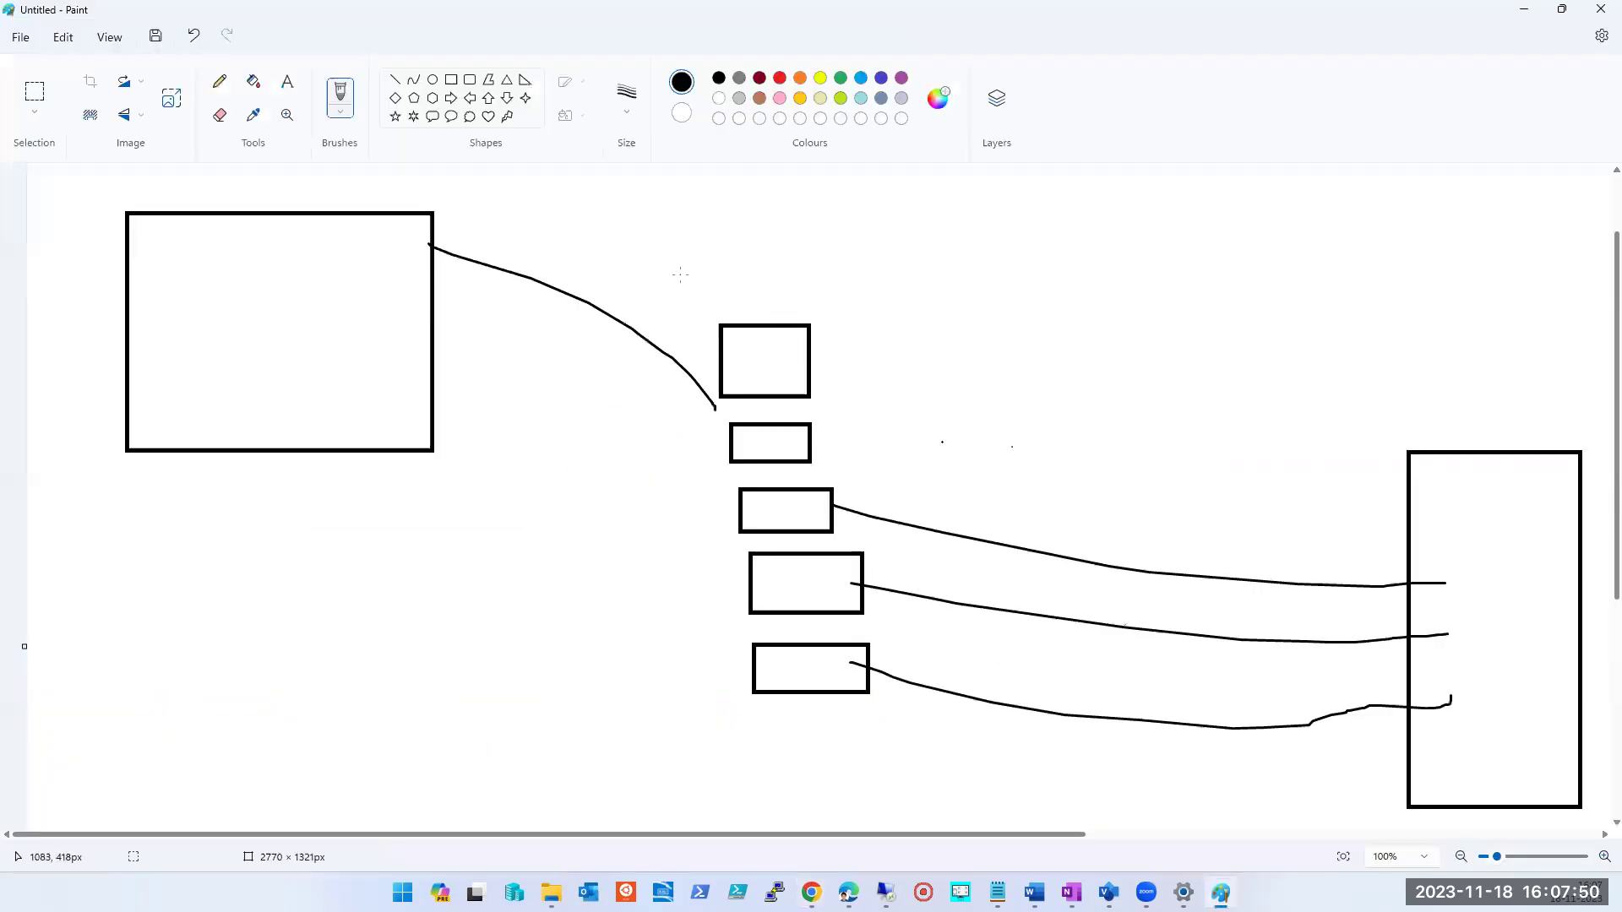
pyautogui.click(451, 80)
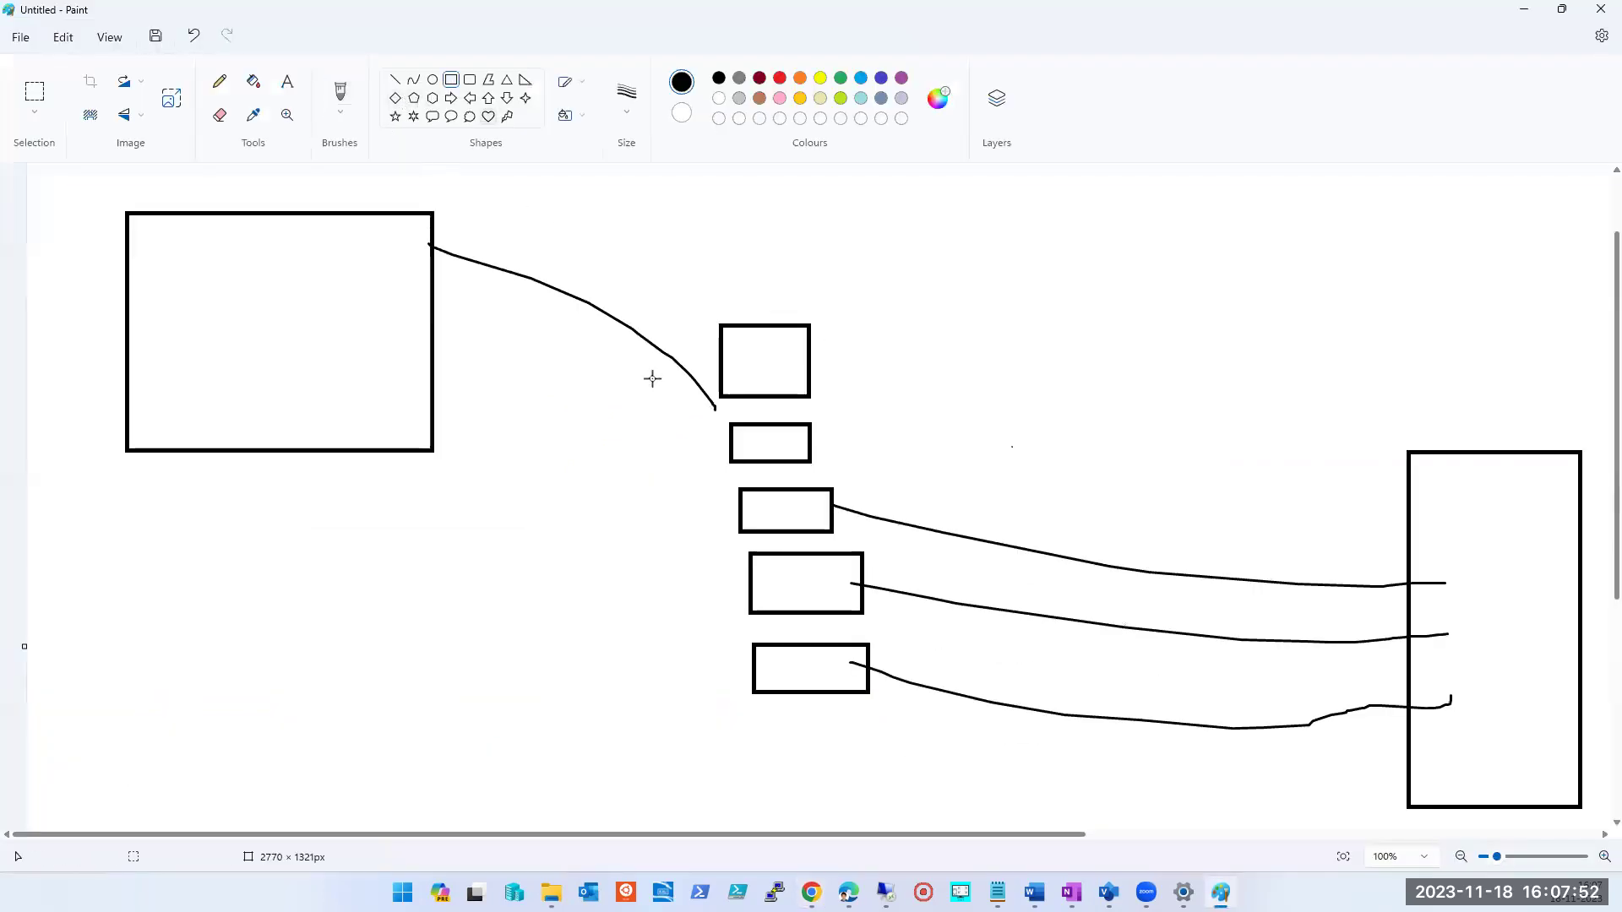
pyautogui.moveTo(747, 730); pyautogui.dragTo(892, 763)
pyautogui.moveTo(760, 781); pyautogui.dragTo(866, 823)
pyautogui.moveTo(714, 231); pyautogui.dragTo(803, 298)
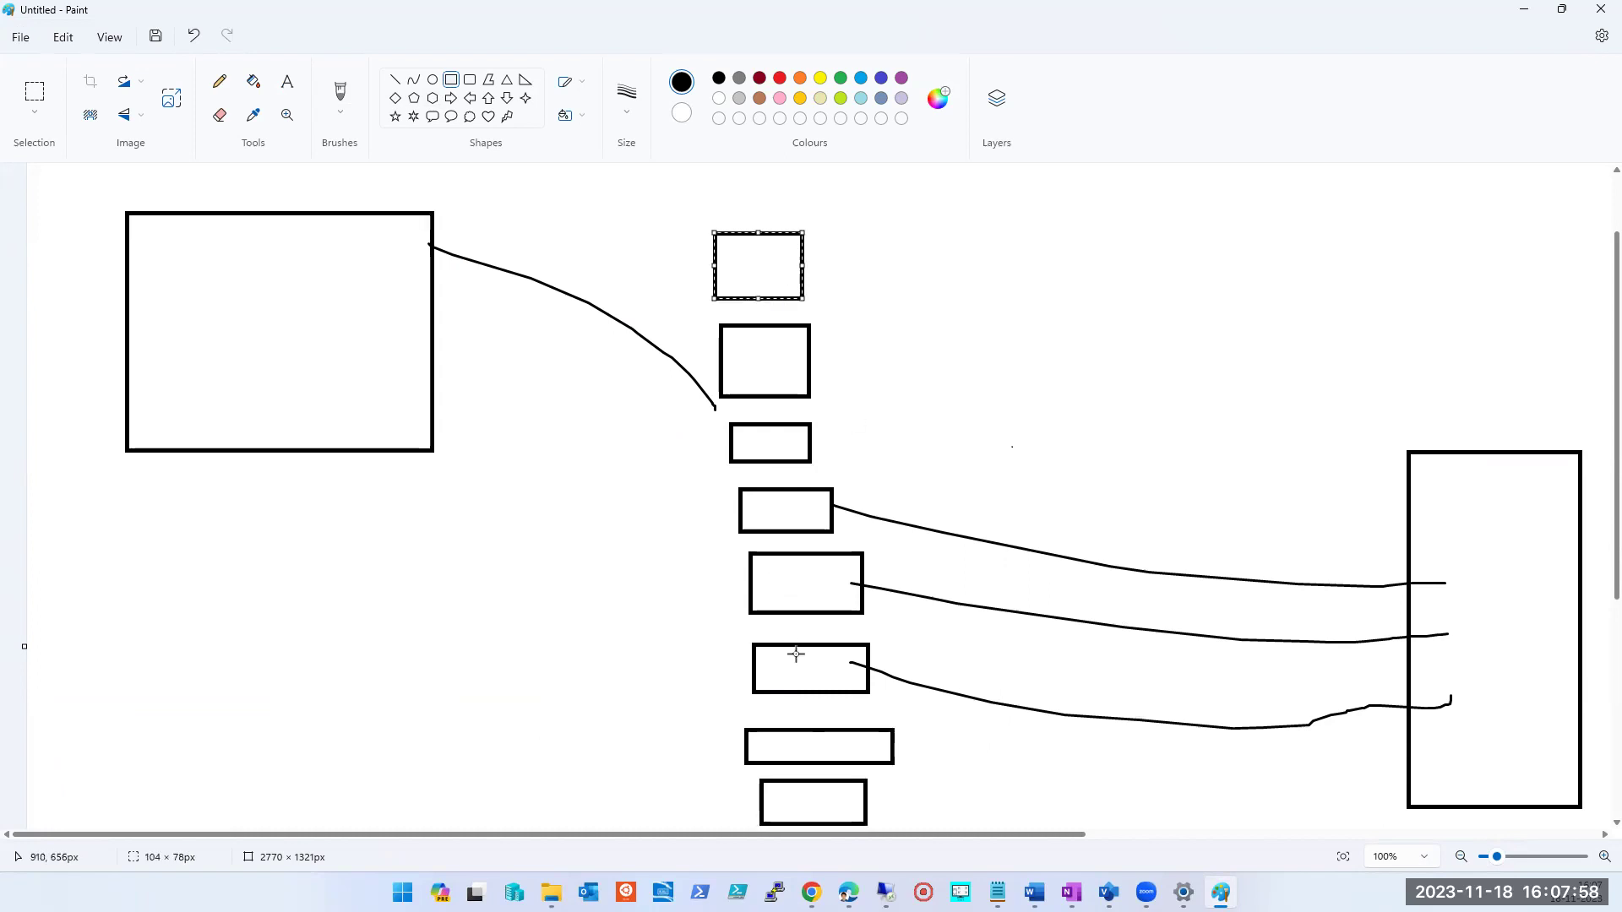
pyautogui.moveTo(704, 177); pyautogui.dragTo(790, 224)
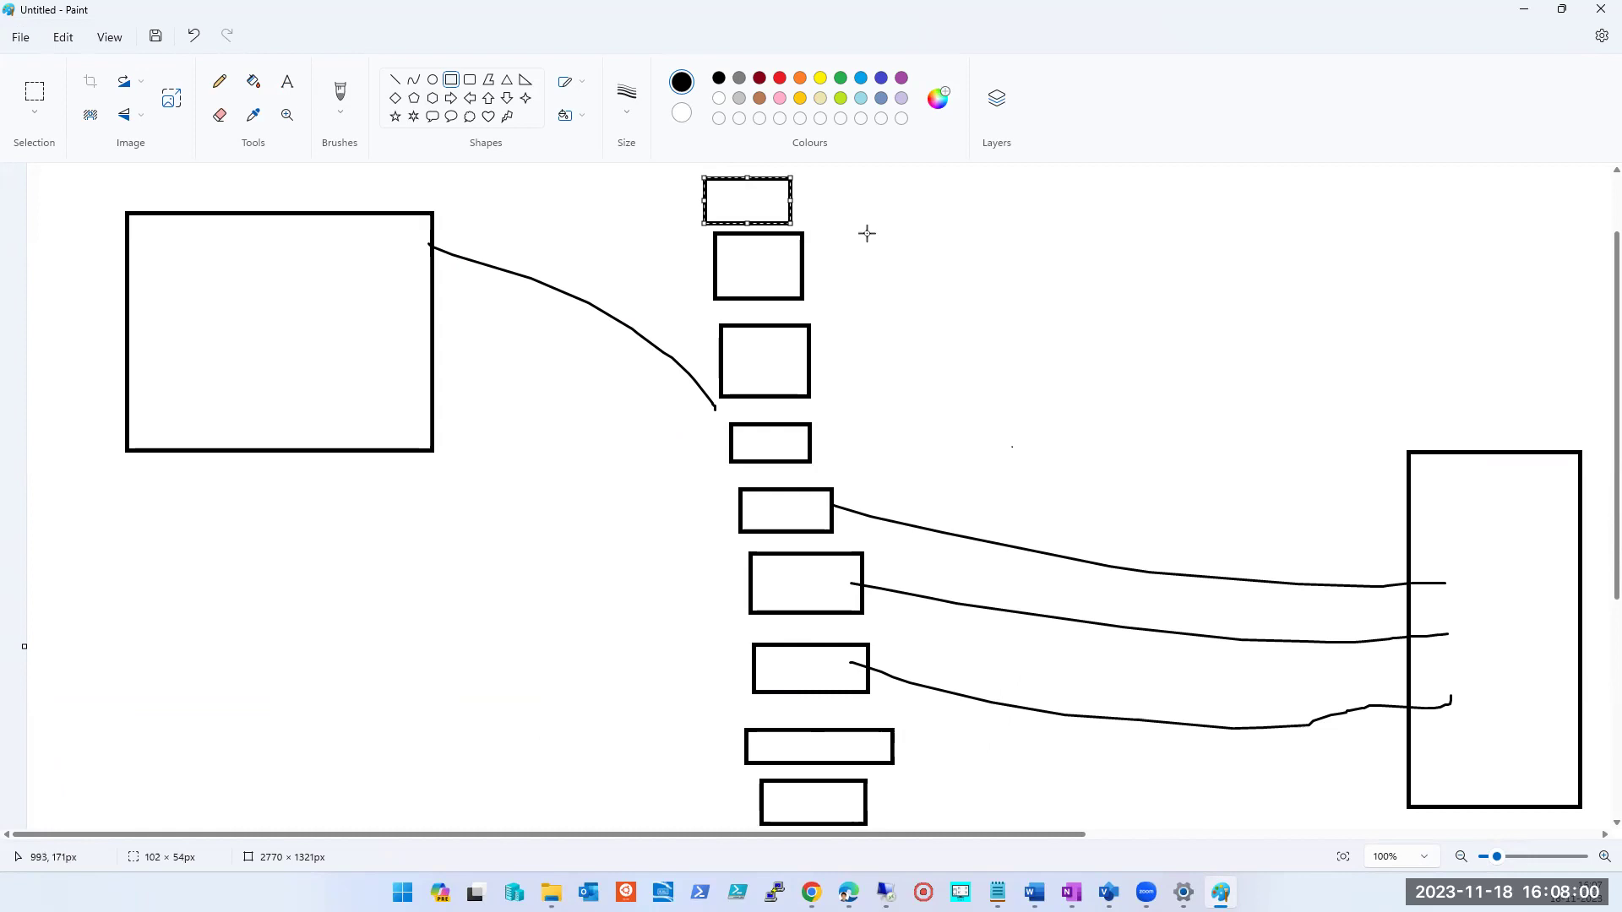
pyautogui.scroll(2, 864, 231)
pyautogui.moveTo(695, 207); pyautogui.dragTo(787, 267)
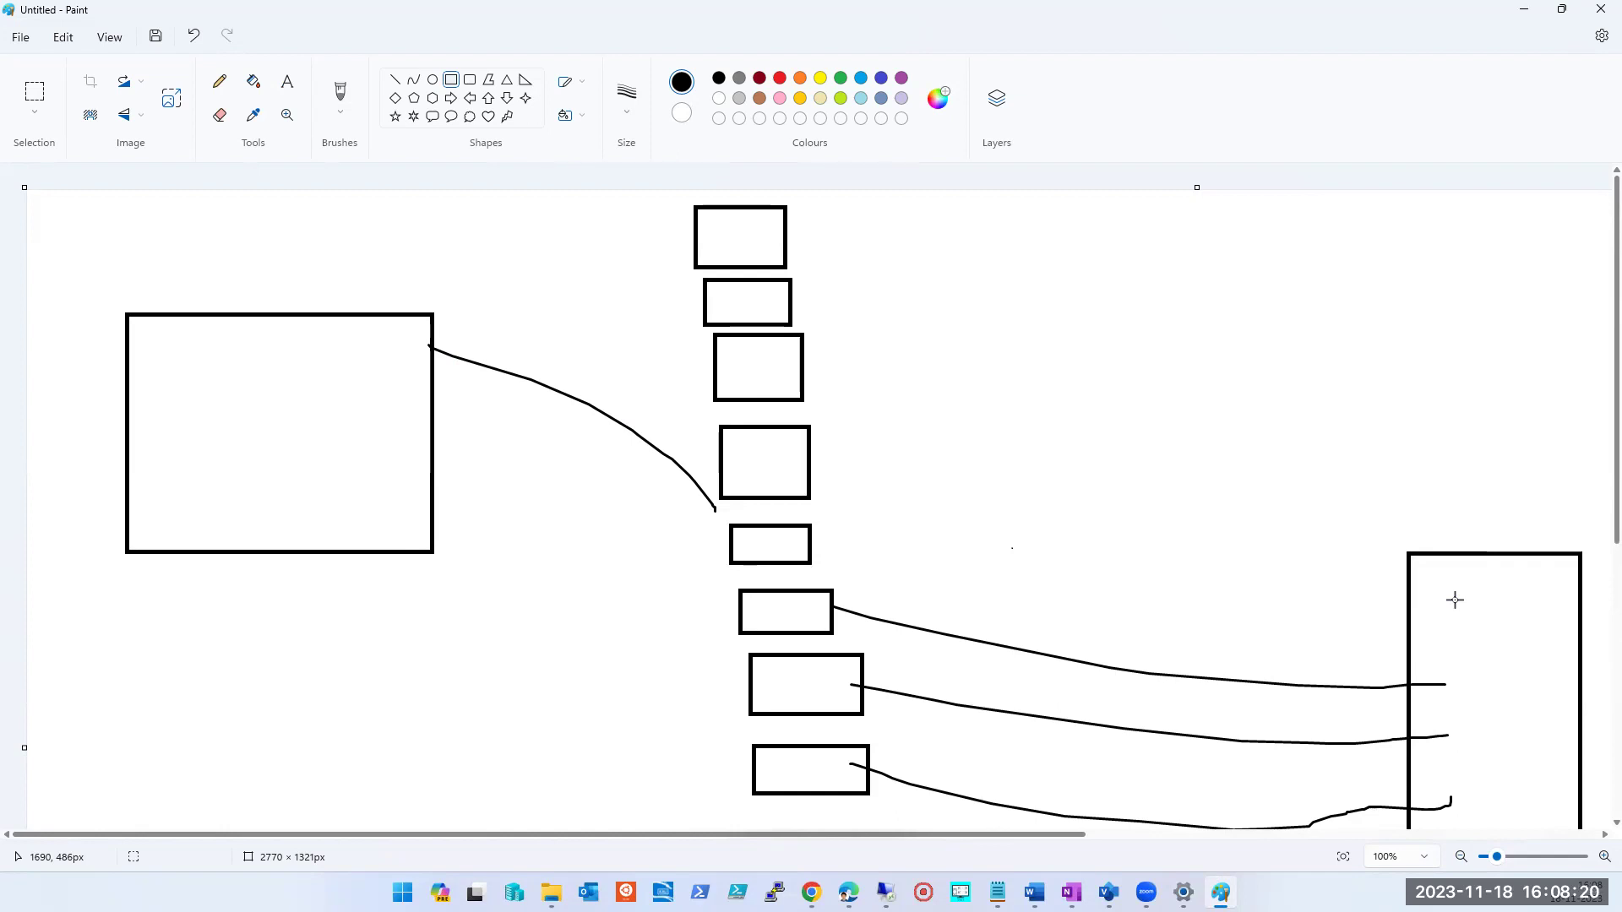
pyautogui.scroll(-5, 1454, 600)
pyautogui.scroll(3, 1436, 608)
pyautogui.scroll(-1, 1417, 616)
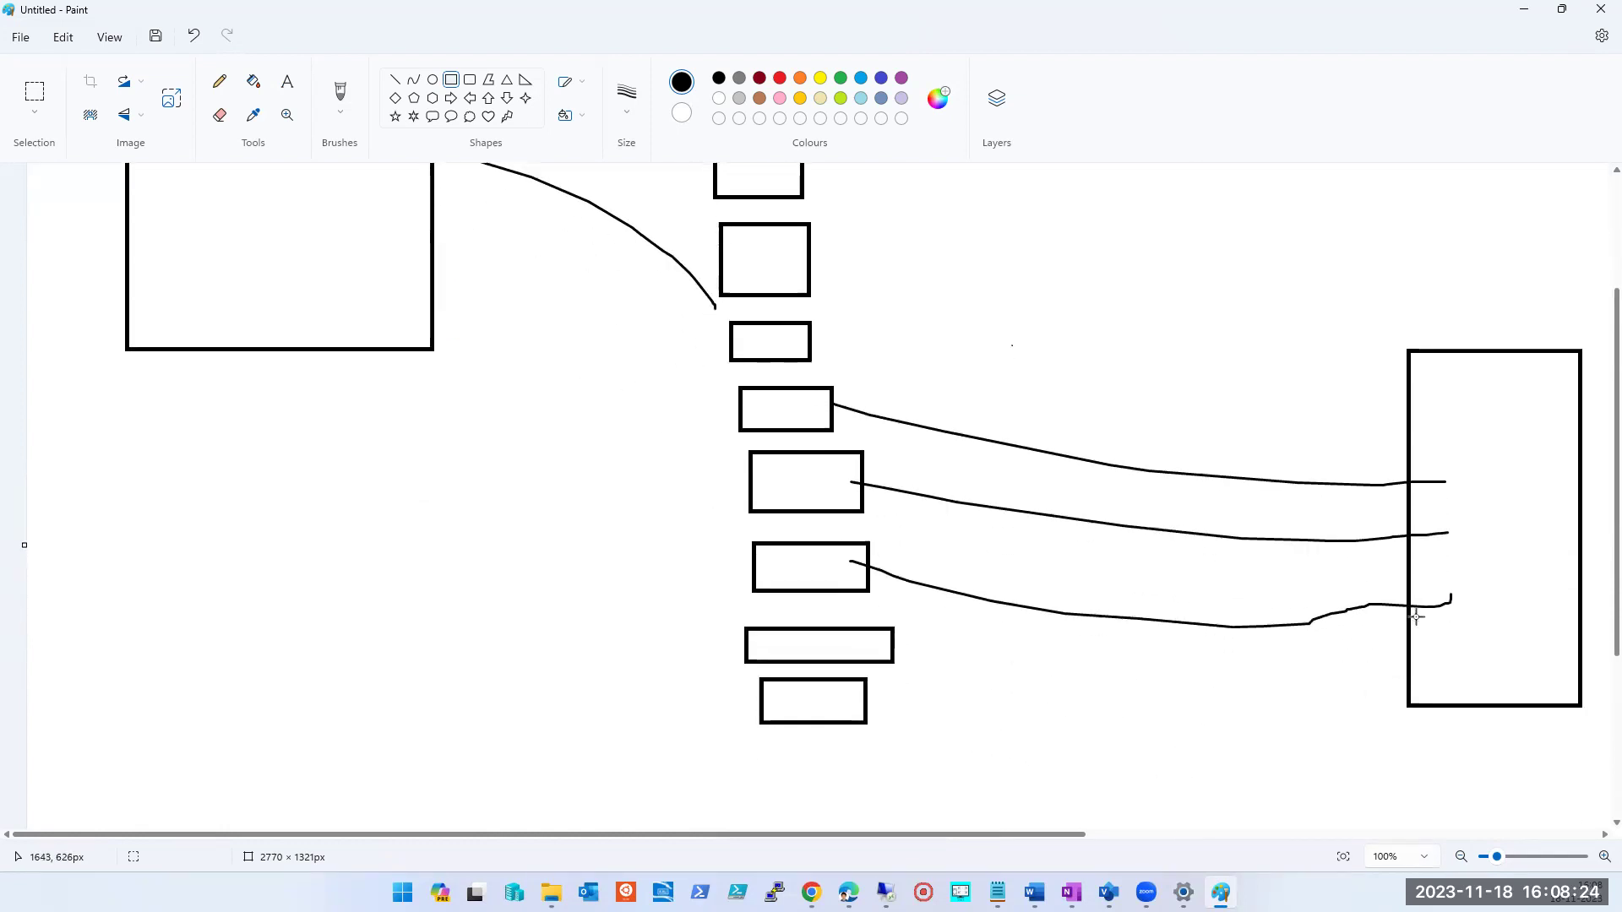
pyautogui.scroll(1, 1417, 616)
pyautogui.scroll(2, 1416, 616)
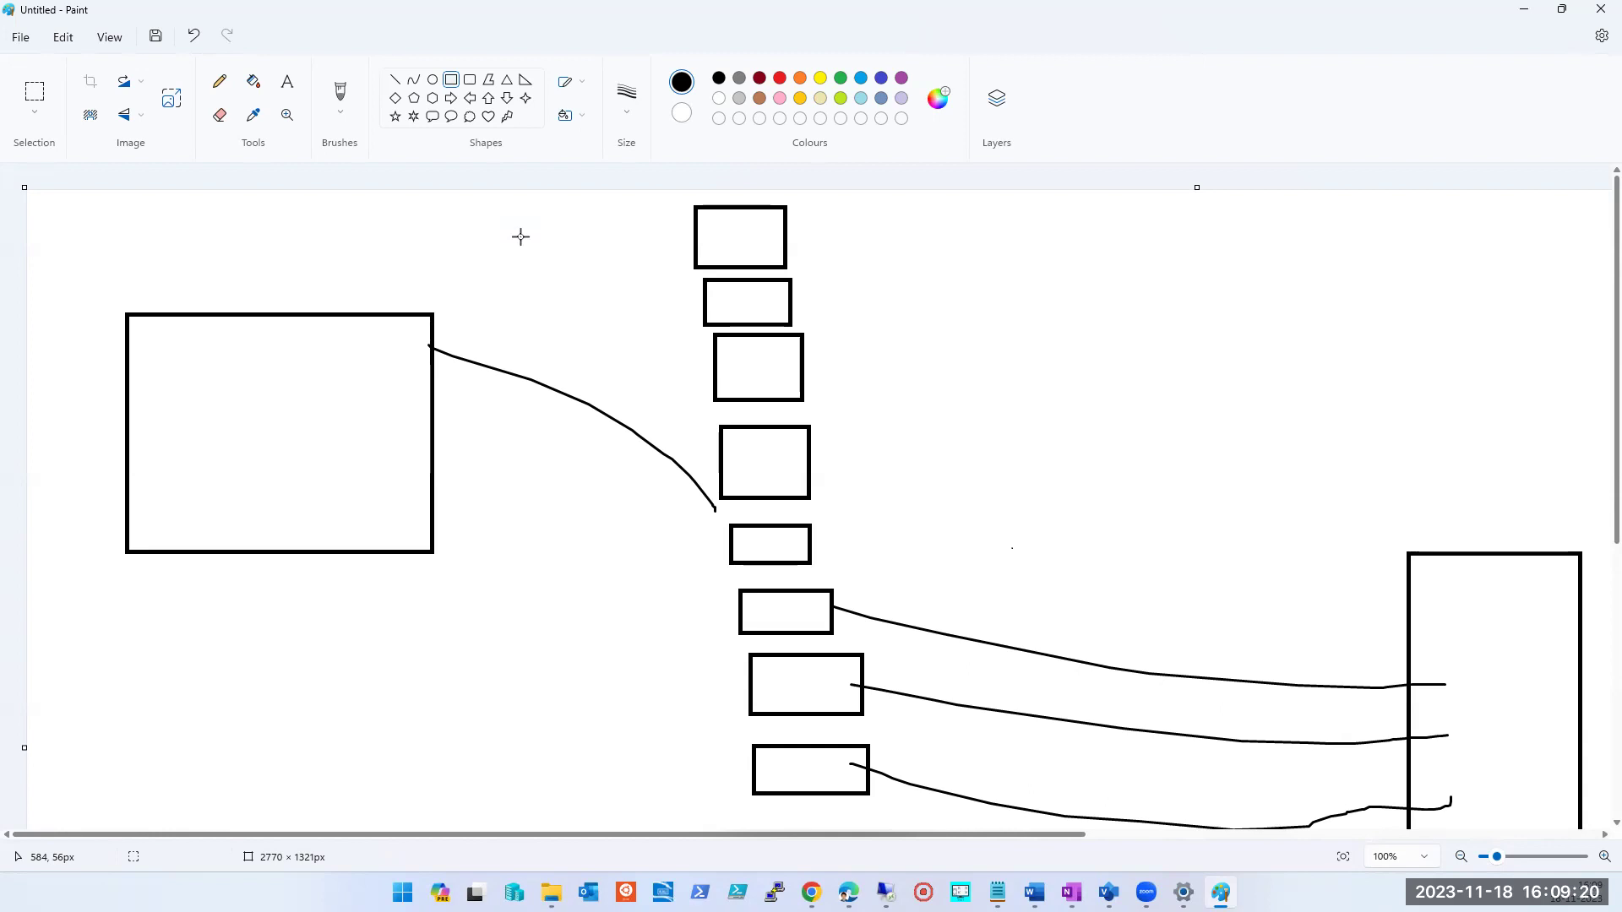
pyautogui.click(1523, 9)
# Try to set the instant recovery snapshot retention to 0 days
pyautogui.click(1104, 446)
pyautogui.press('BackSpace')
pyautogui.write('0')
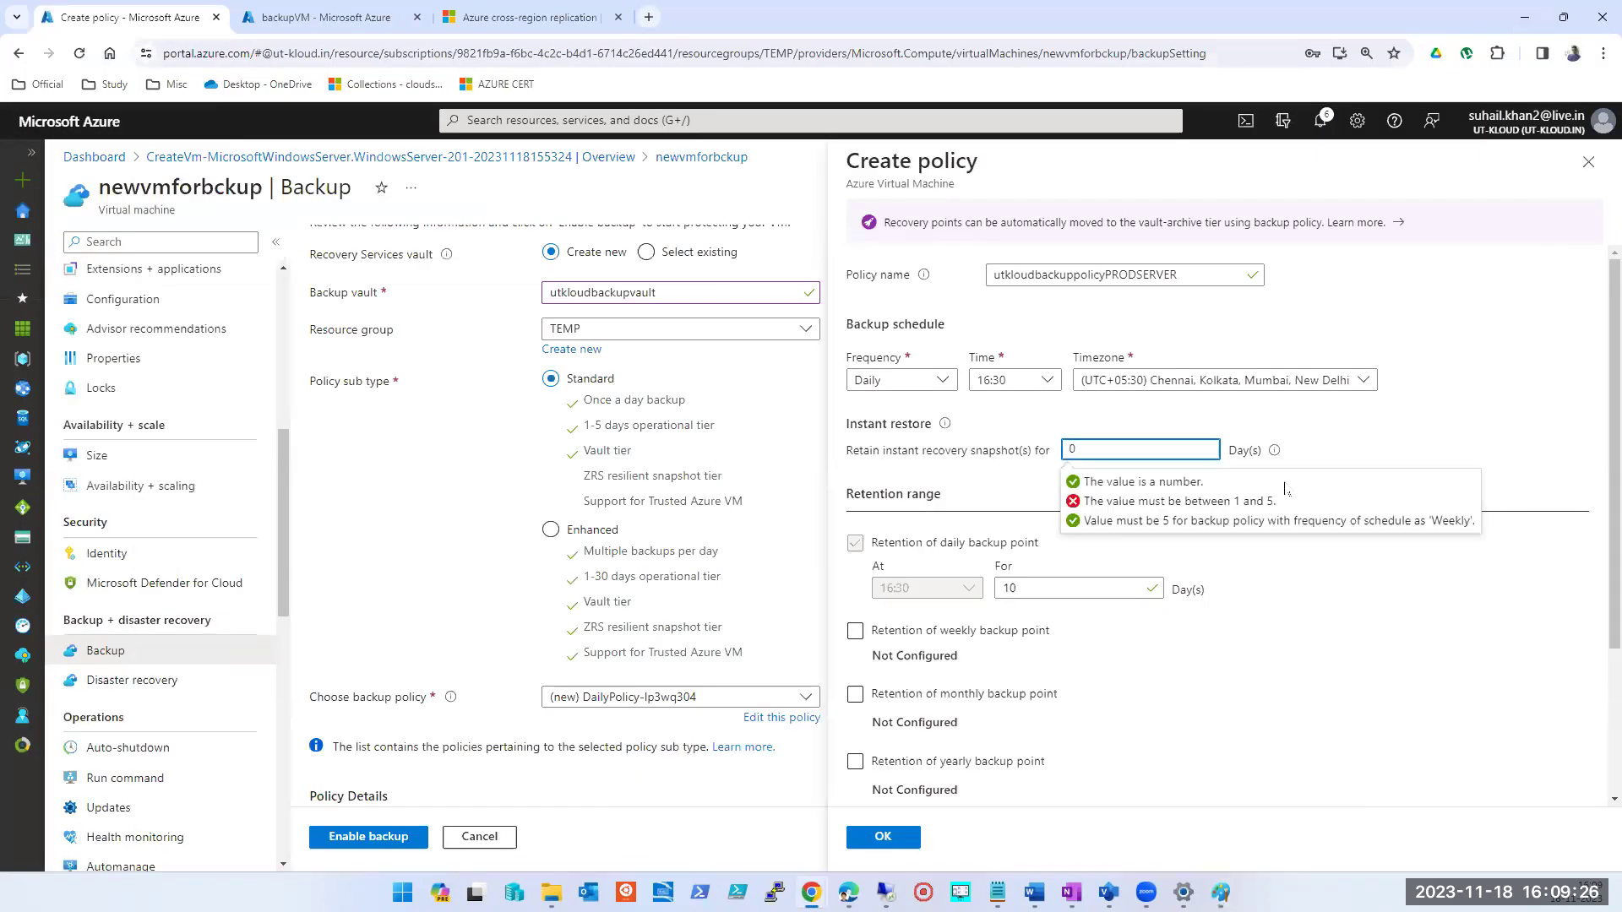
pyautogui.click(1443, 411)
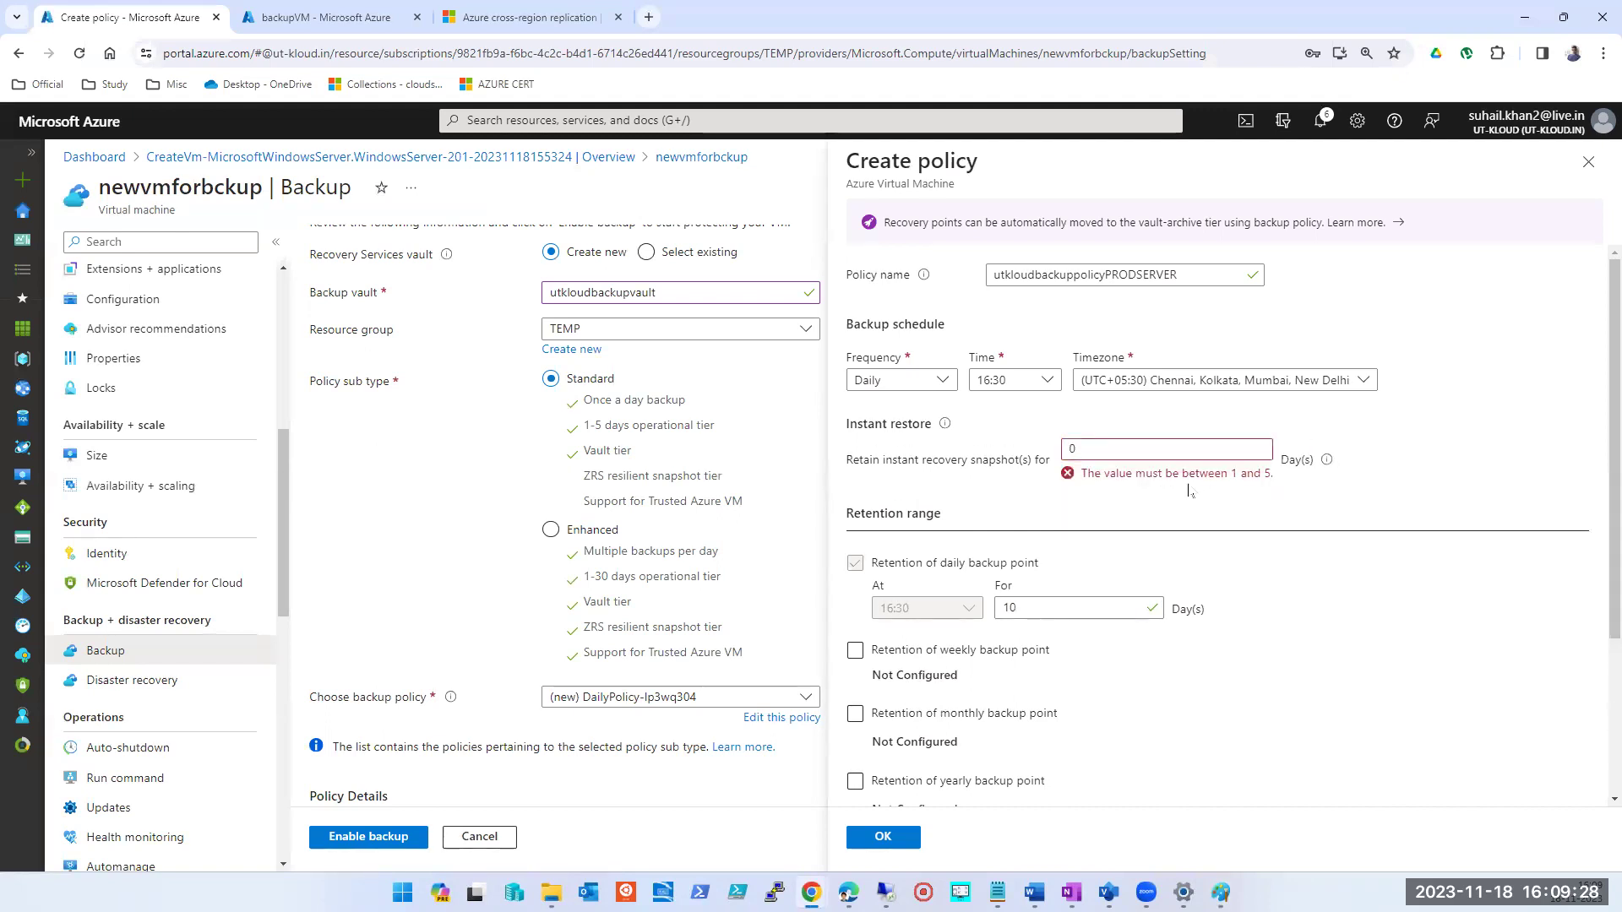
# Set the instant recovery snapshot retention to 1 day and the daily backup point retention to 30 days
pyautogui.doubleClick(1083, 451)
pyautogui.write('1')
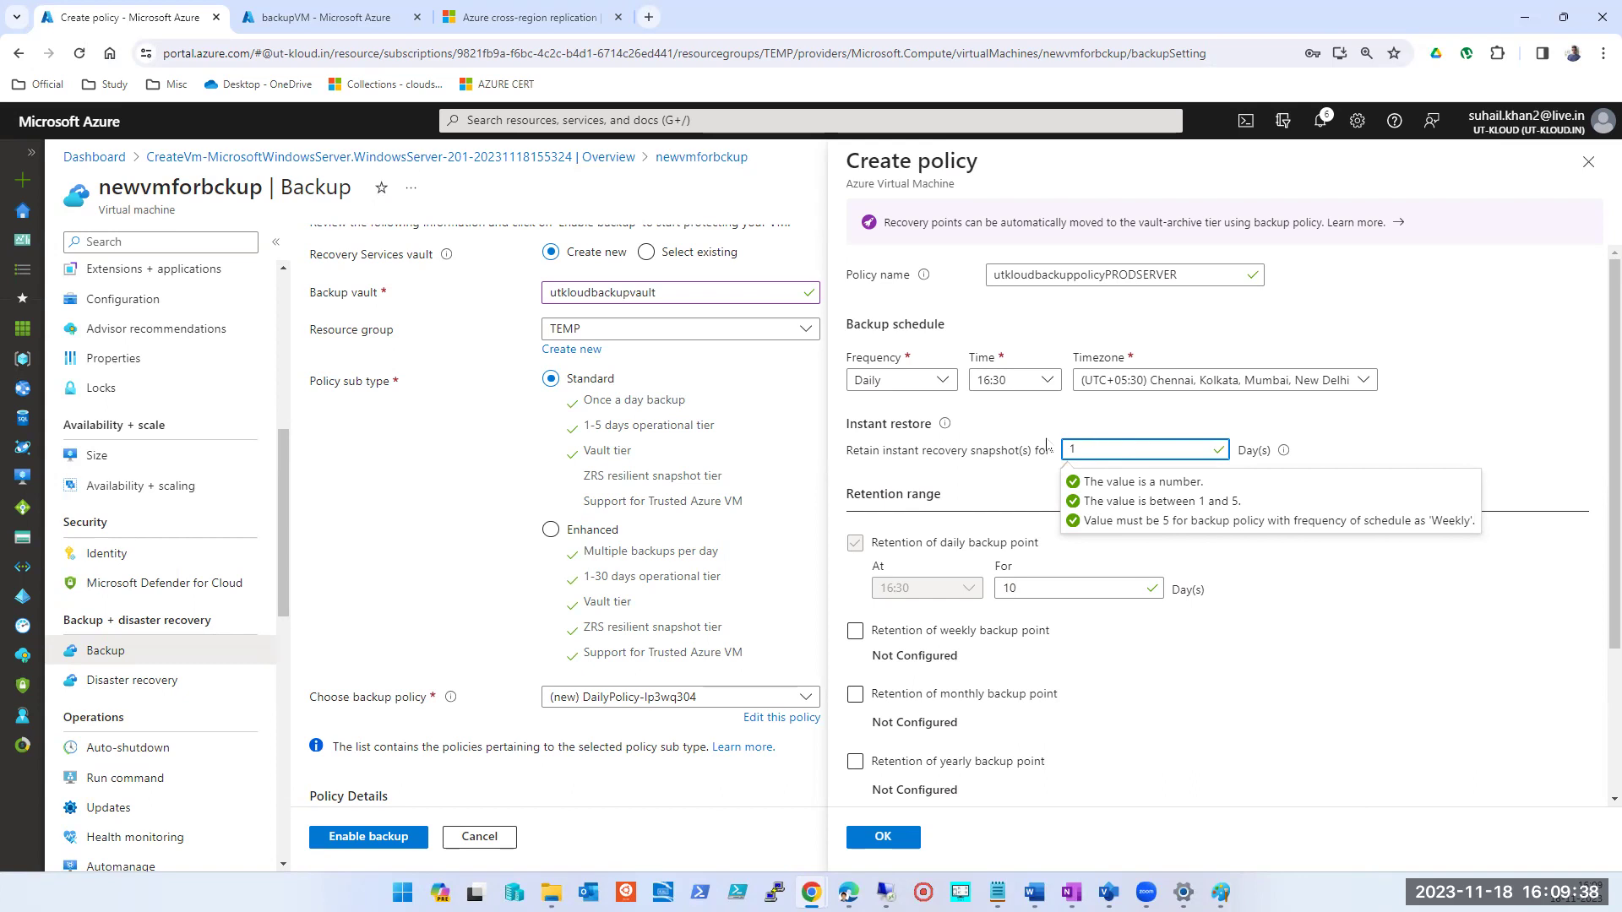
pyautogui.doubleClick(1218, 502)
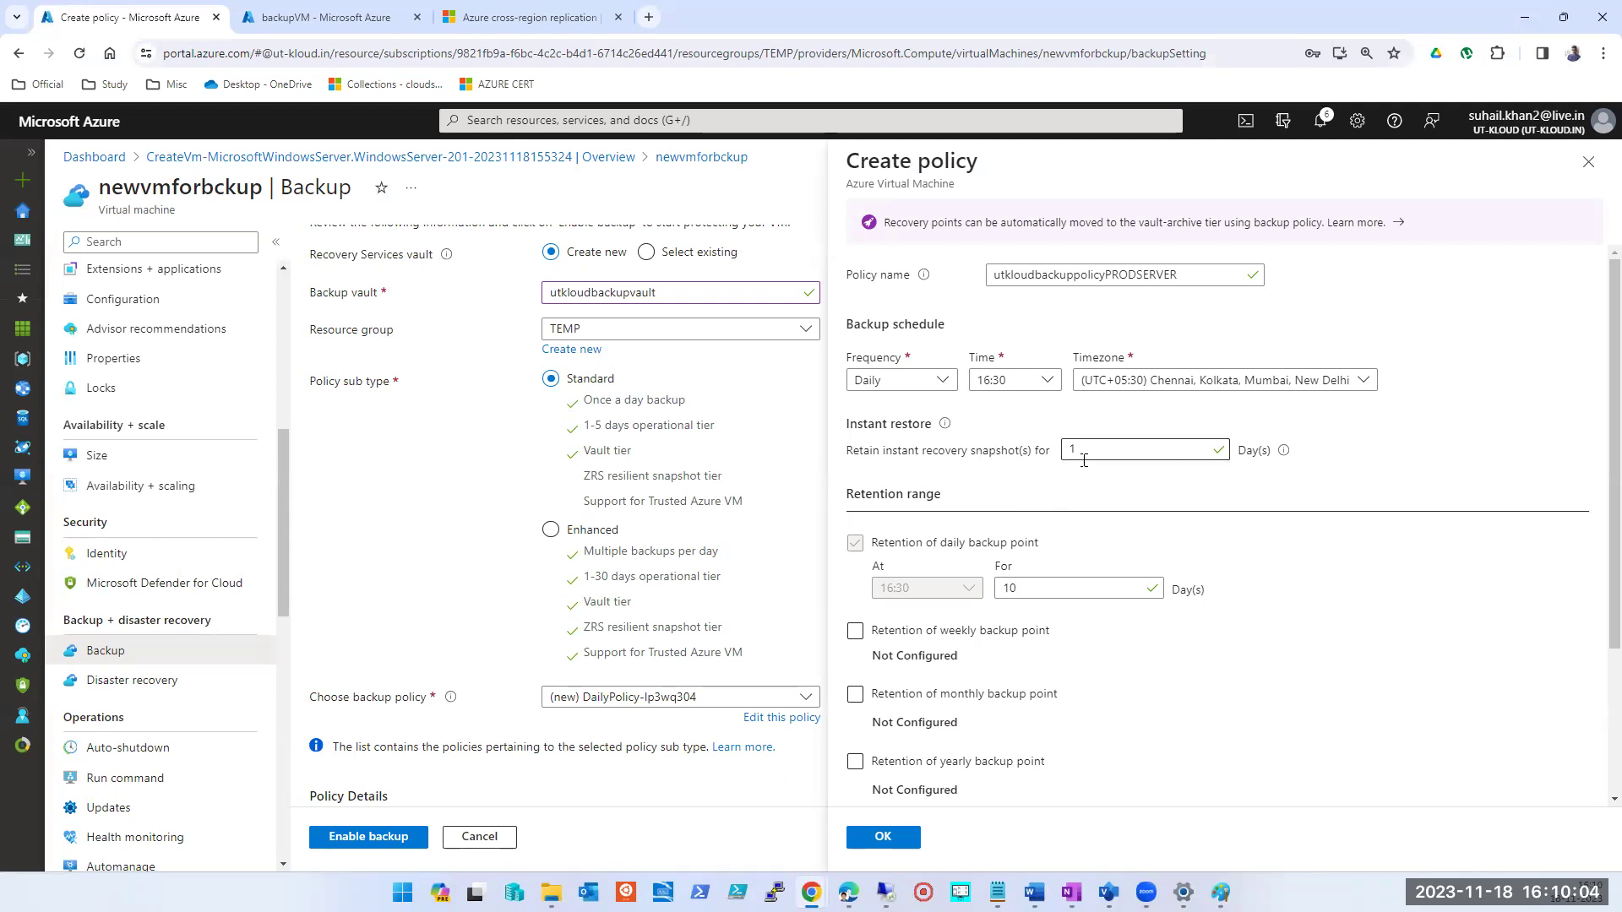
pyautogui.doubleClick(1032, 598)
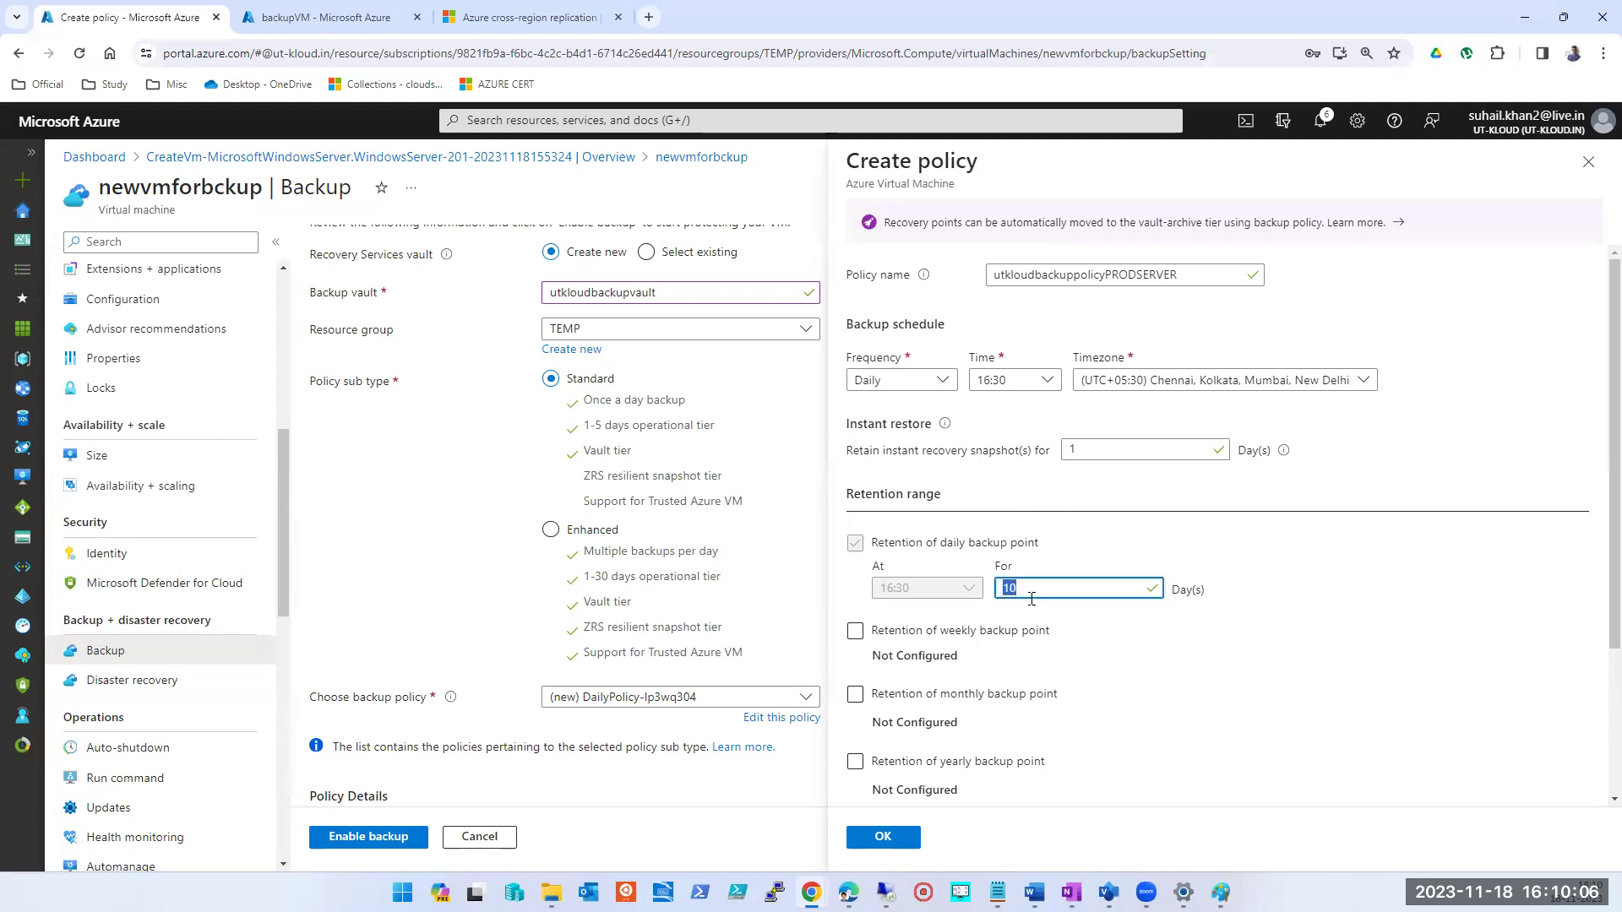
pyautogui.write('30')
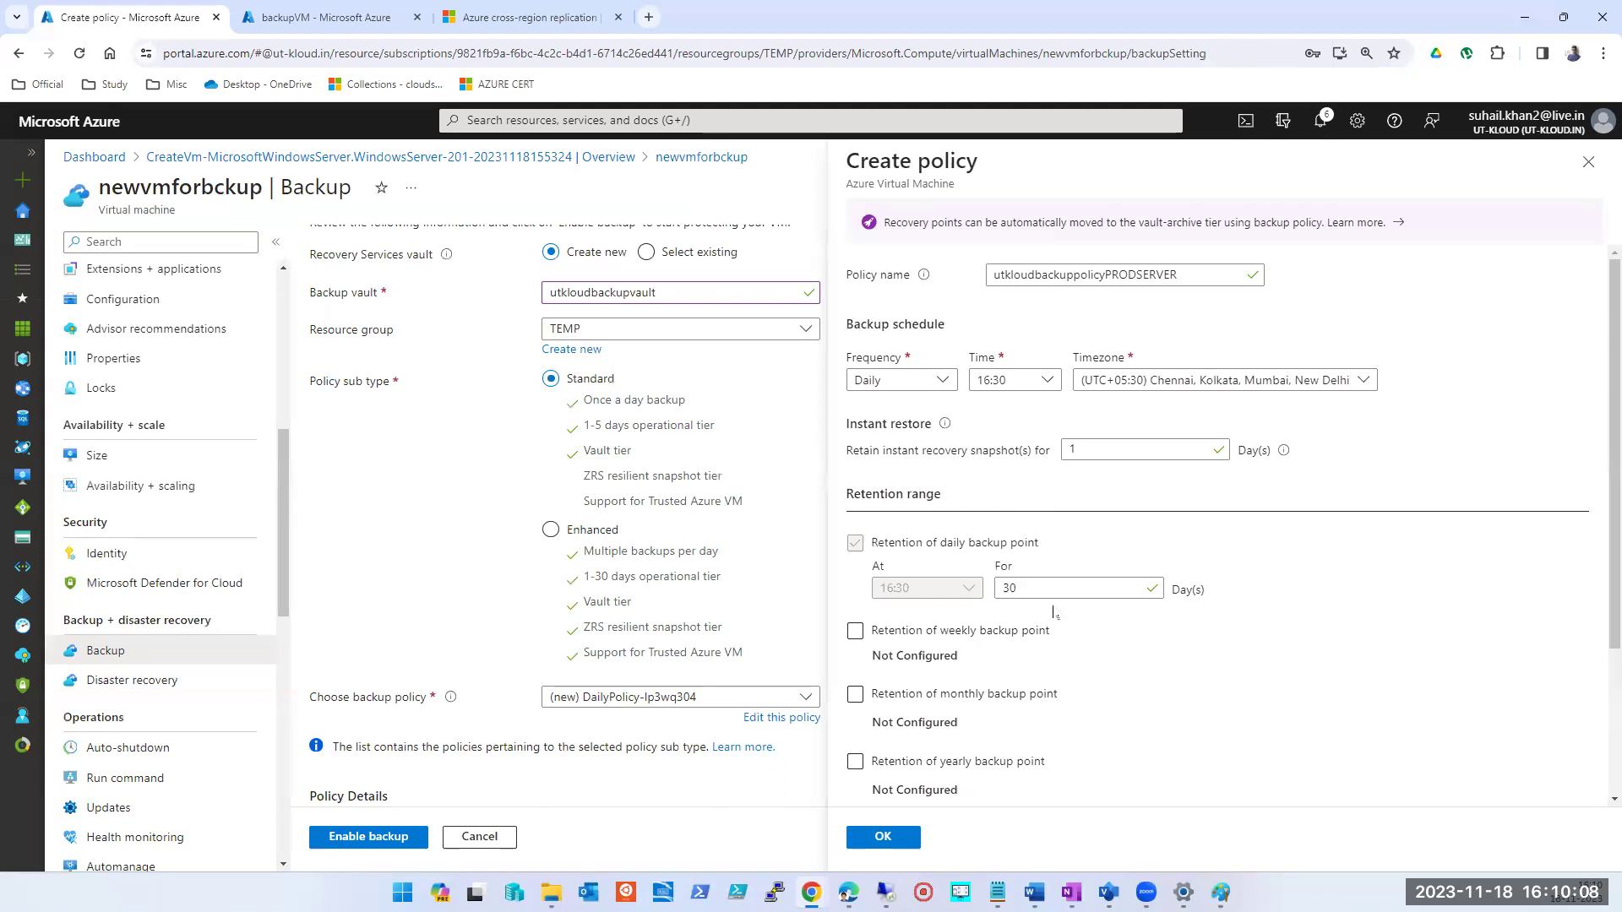
# Try retention values of 999, 9999 and 99999999 days for the daily backup point
pyautogui.doubleClick(998, 583)
pyautogui.write('999')
pyautogui.doubleClick(1010, 587)
pyautogui.write('9999')
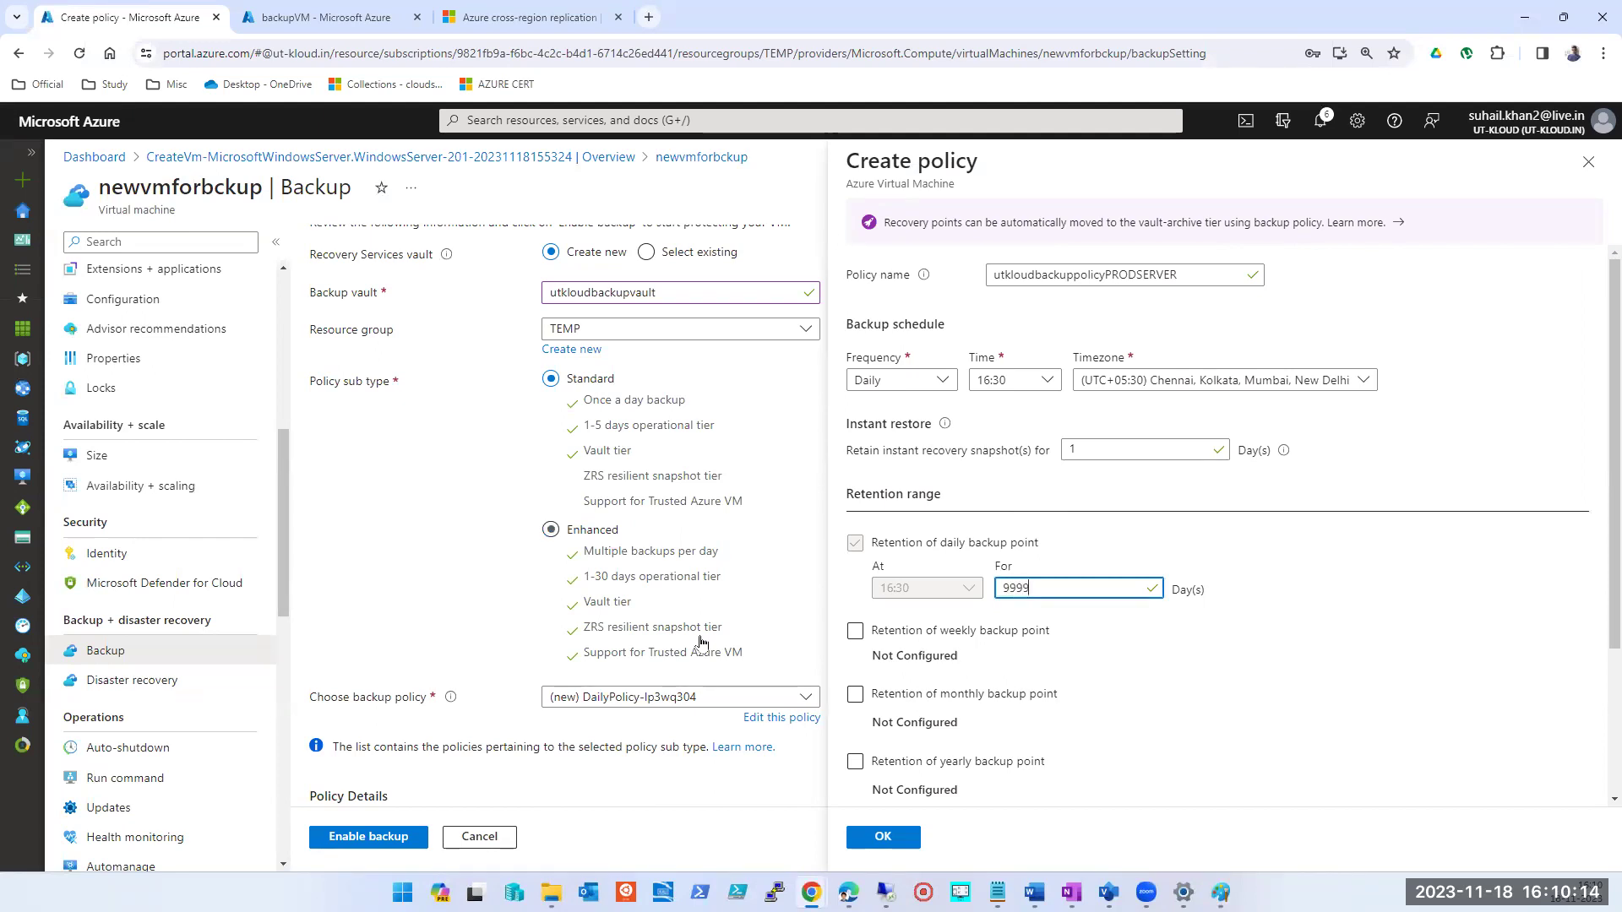
pyautogui.doubleClick(1025, 589)
pyautogui.write('99999999')
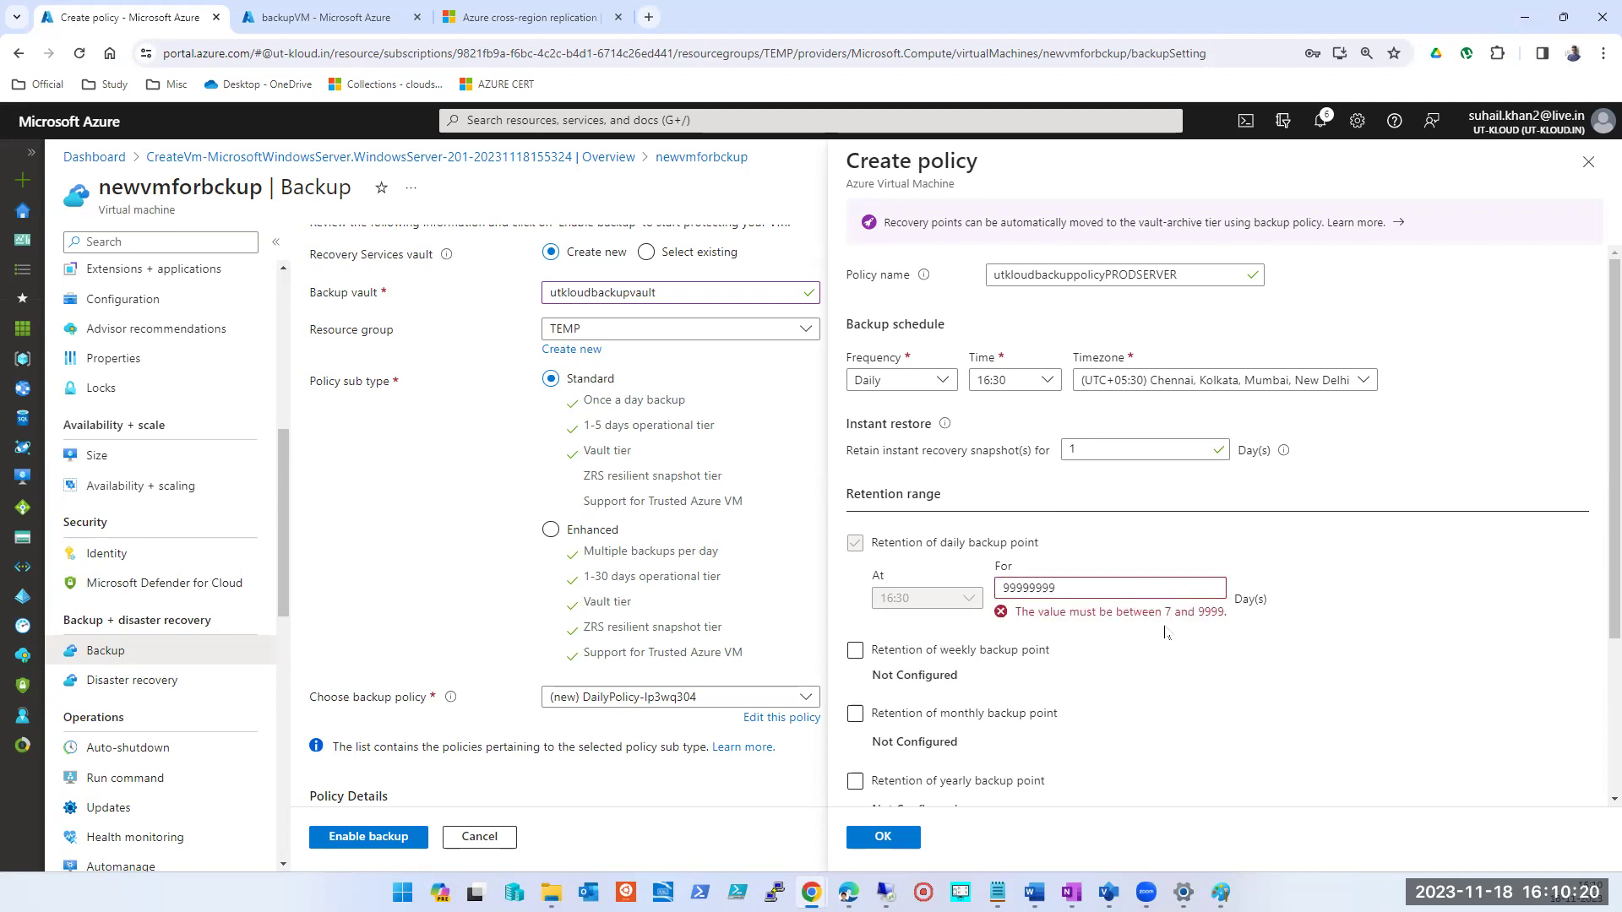
# Set the daily backup point retention to 10 days and enable retention of the weekly backup point
pyautogui.doubleClick(1051, 589)
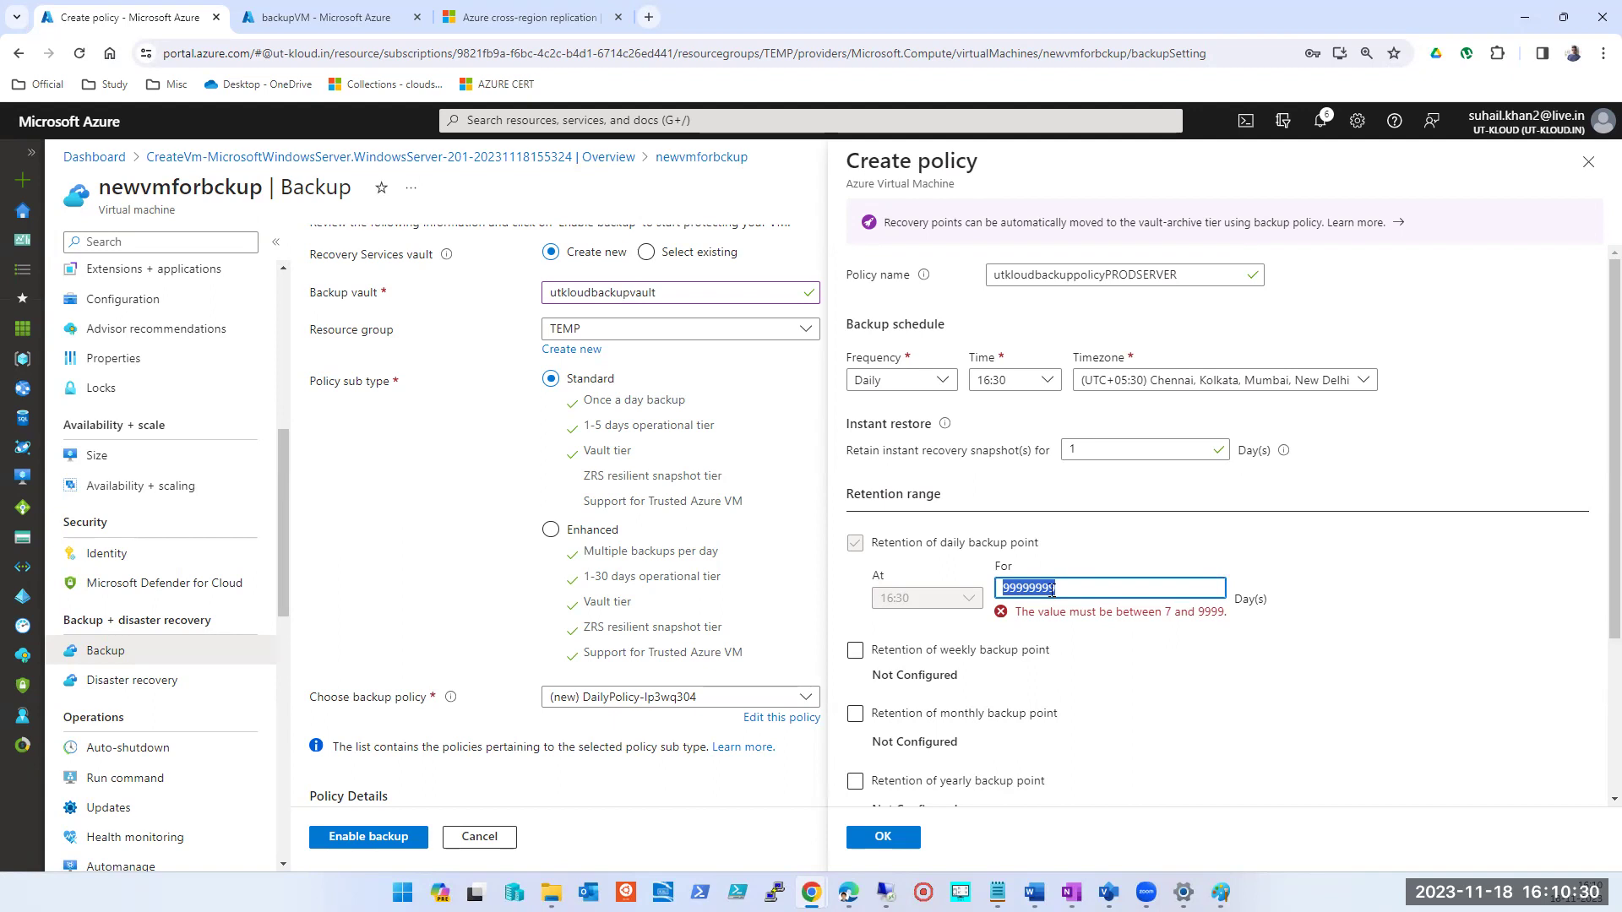
pyautogui.write('10')
pyautogui.click(1183, 681)
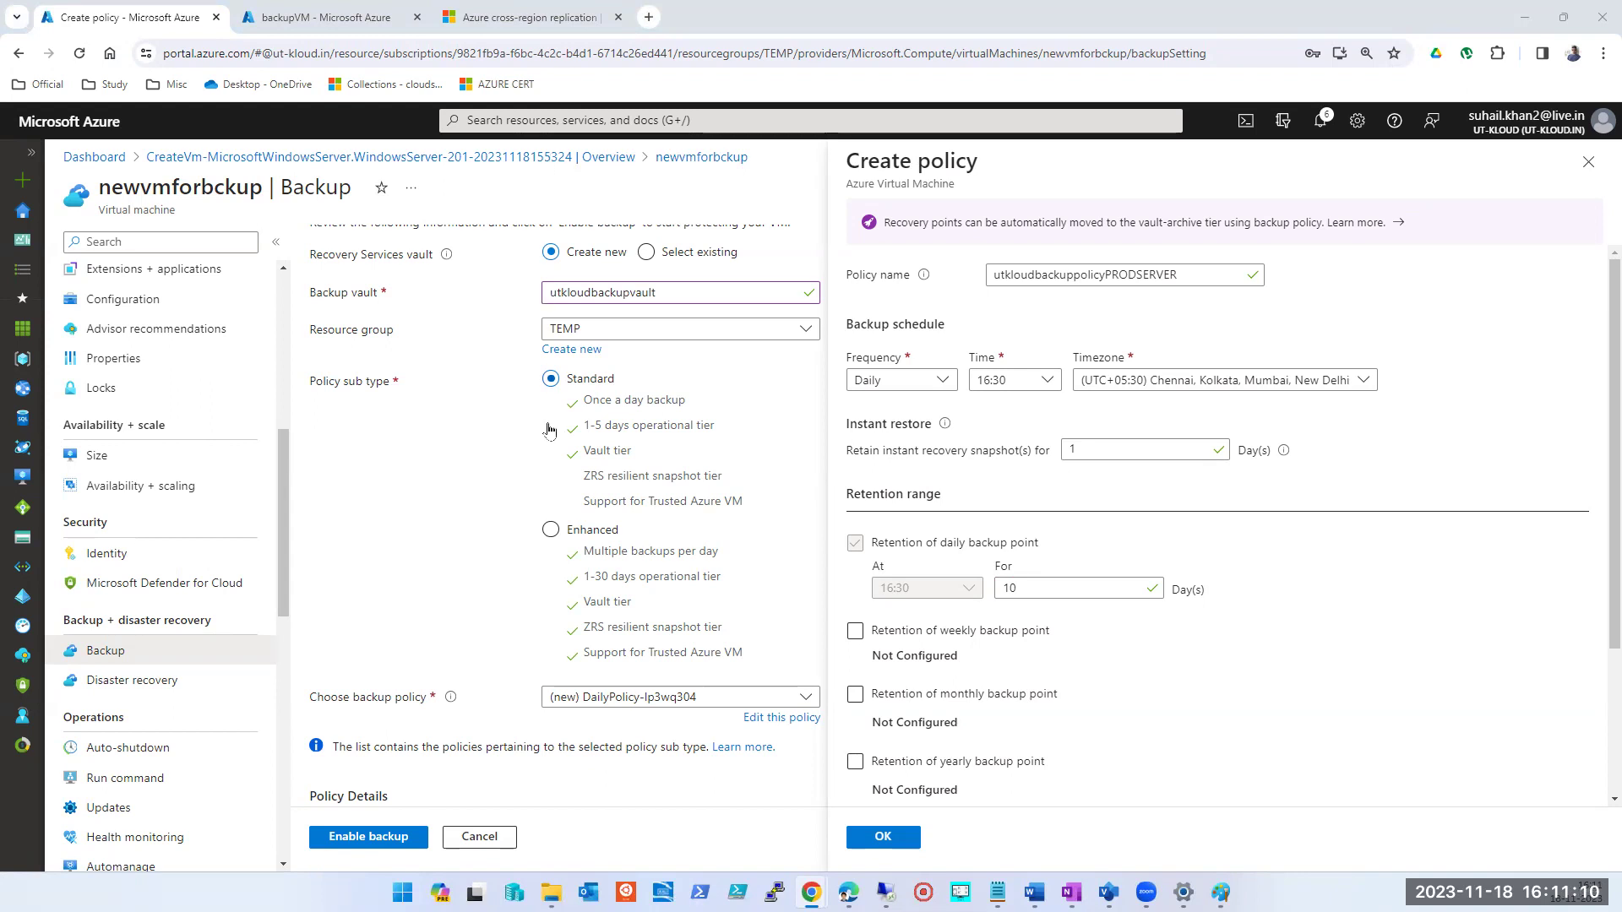
pyautogui.scroll(1, 547, 457)
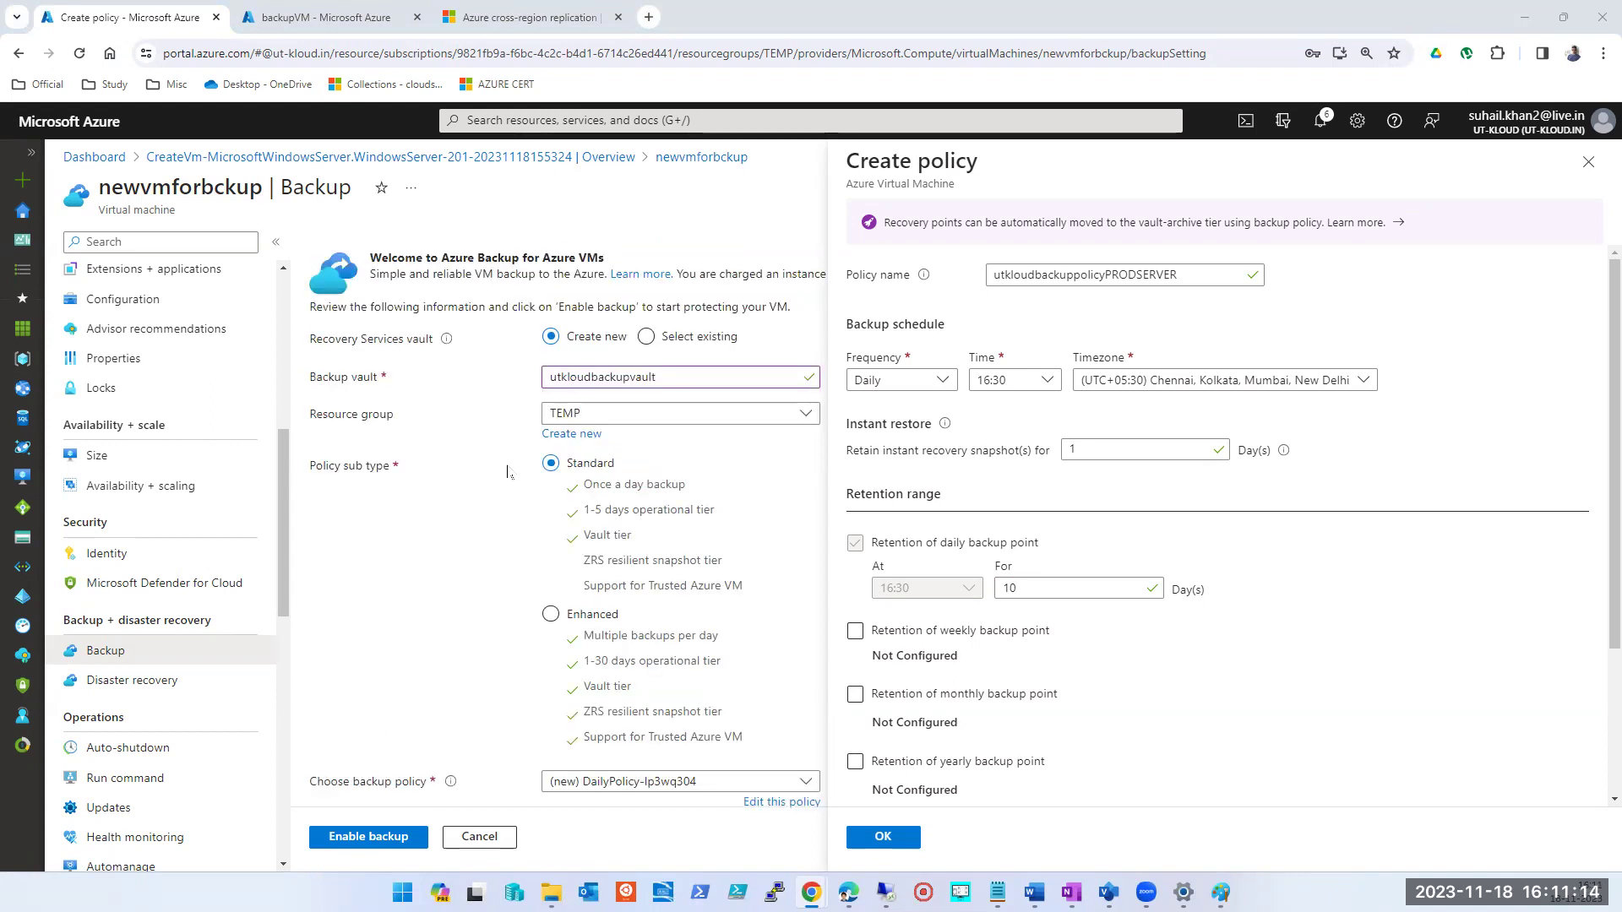
pyautogui.tripleClick(338, 393)
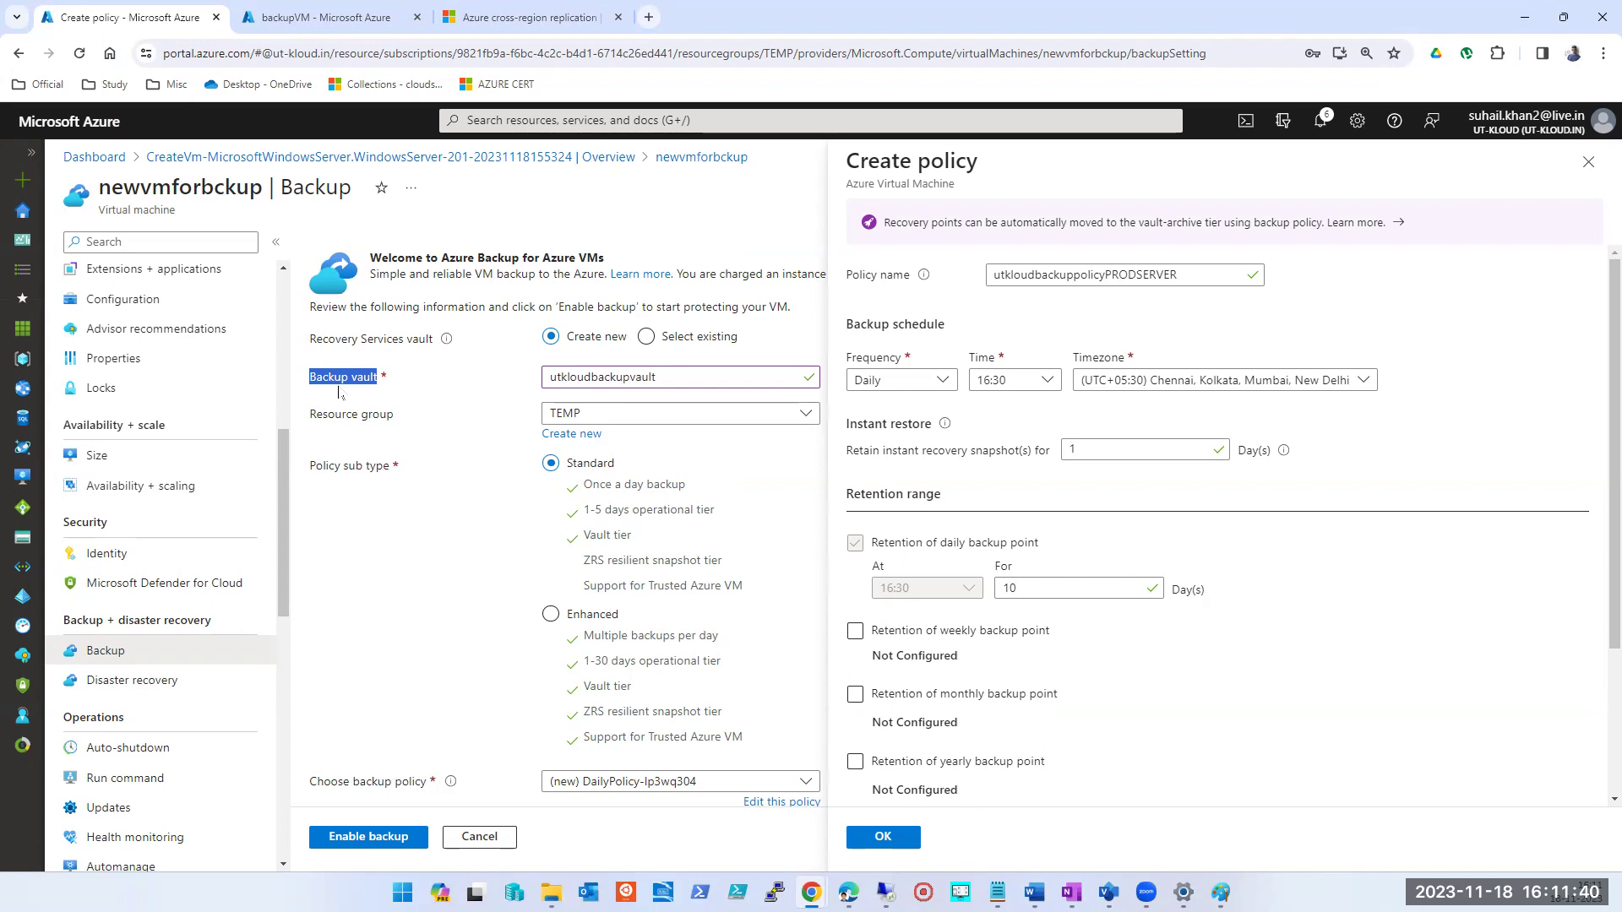
pyautogui.click(855, 632)
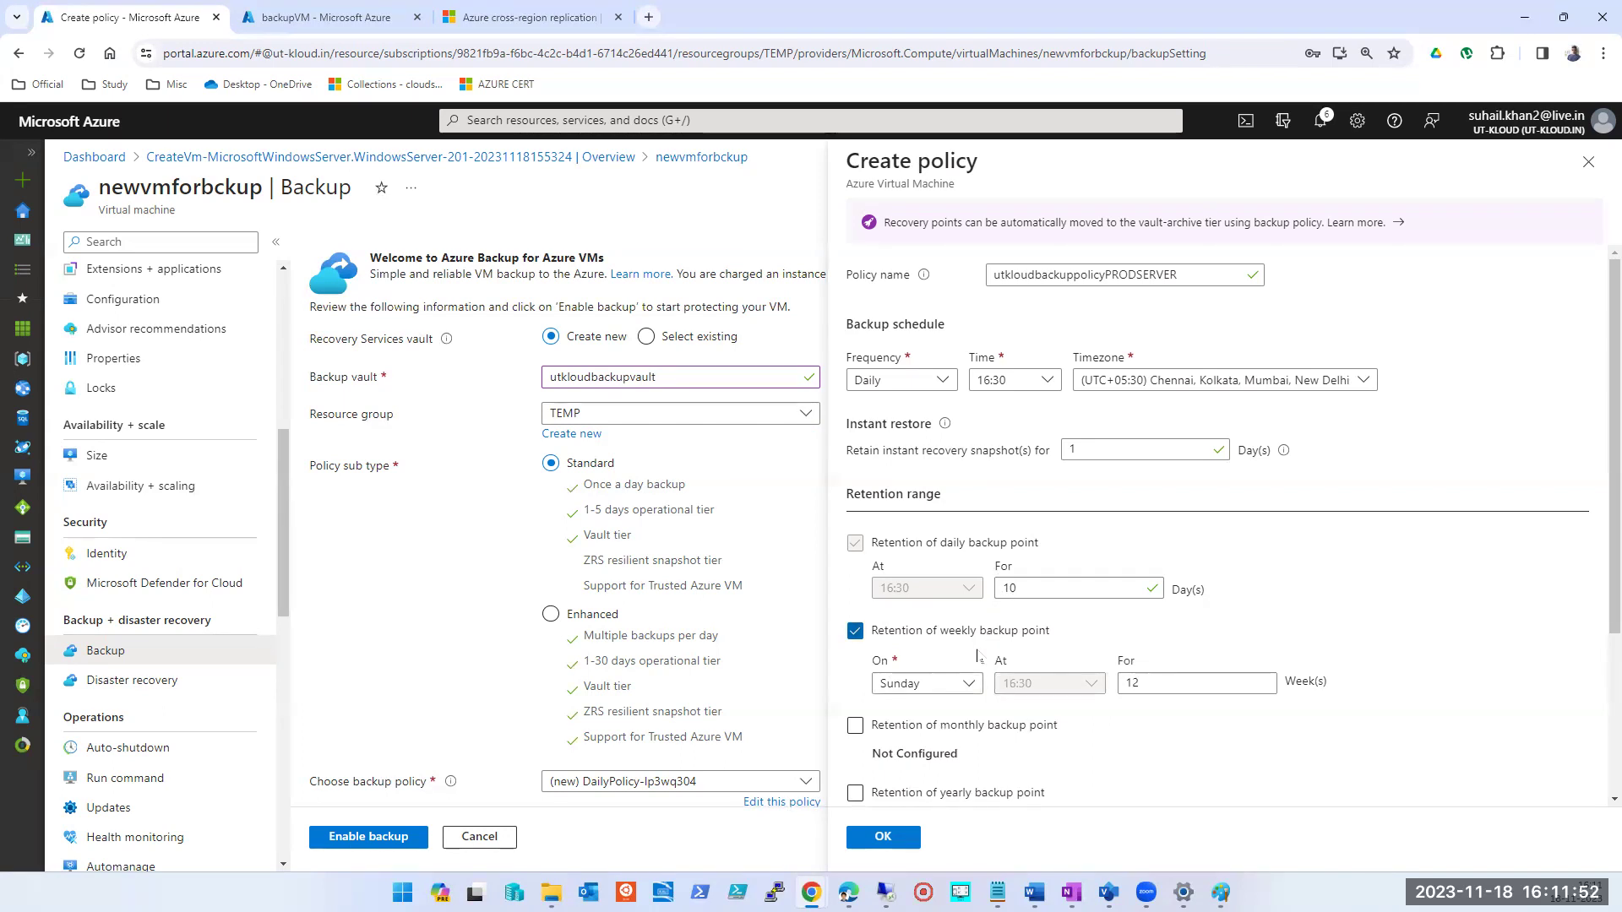
pyautogui.doubleClick(1164, 688)
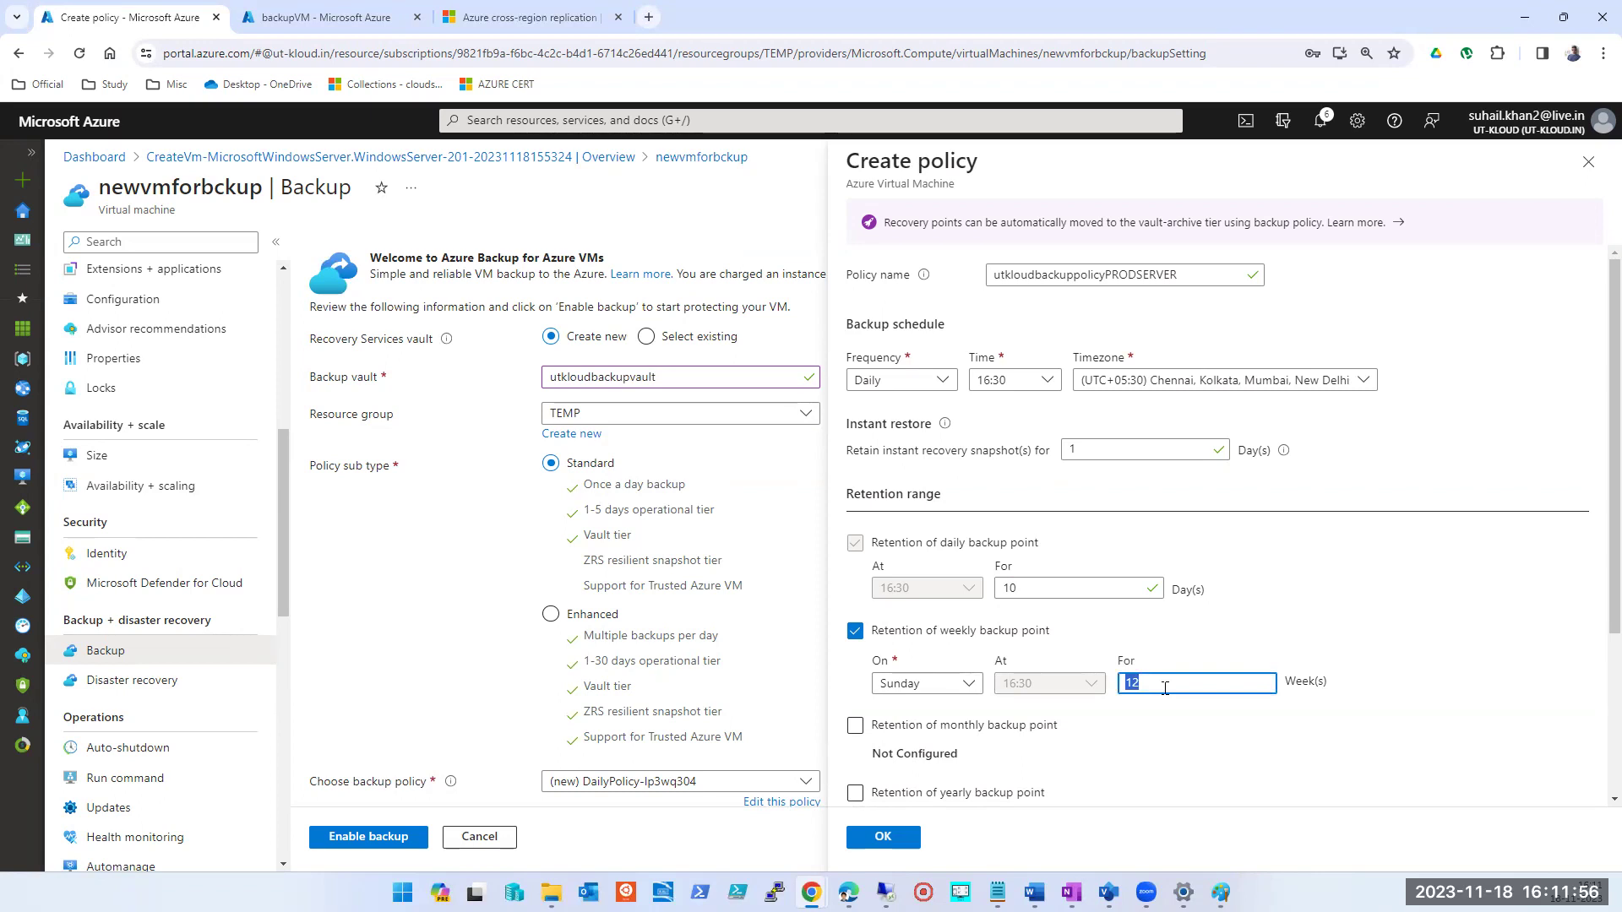
# In Paint, brush three curved lines running from below the large rectangle's lower-right corner toward its left, and return to the Create policy form
pyautogui.click(1221, 892)
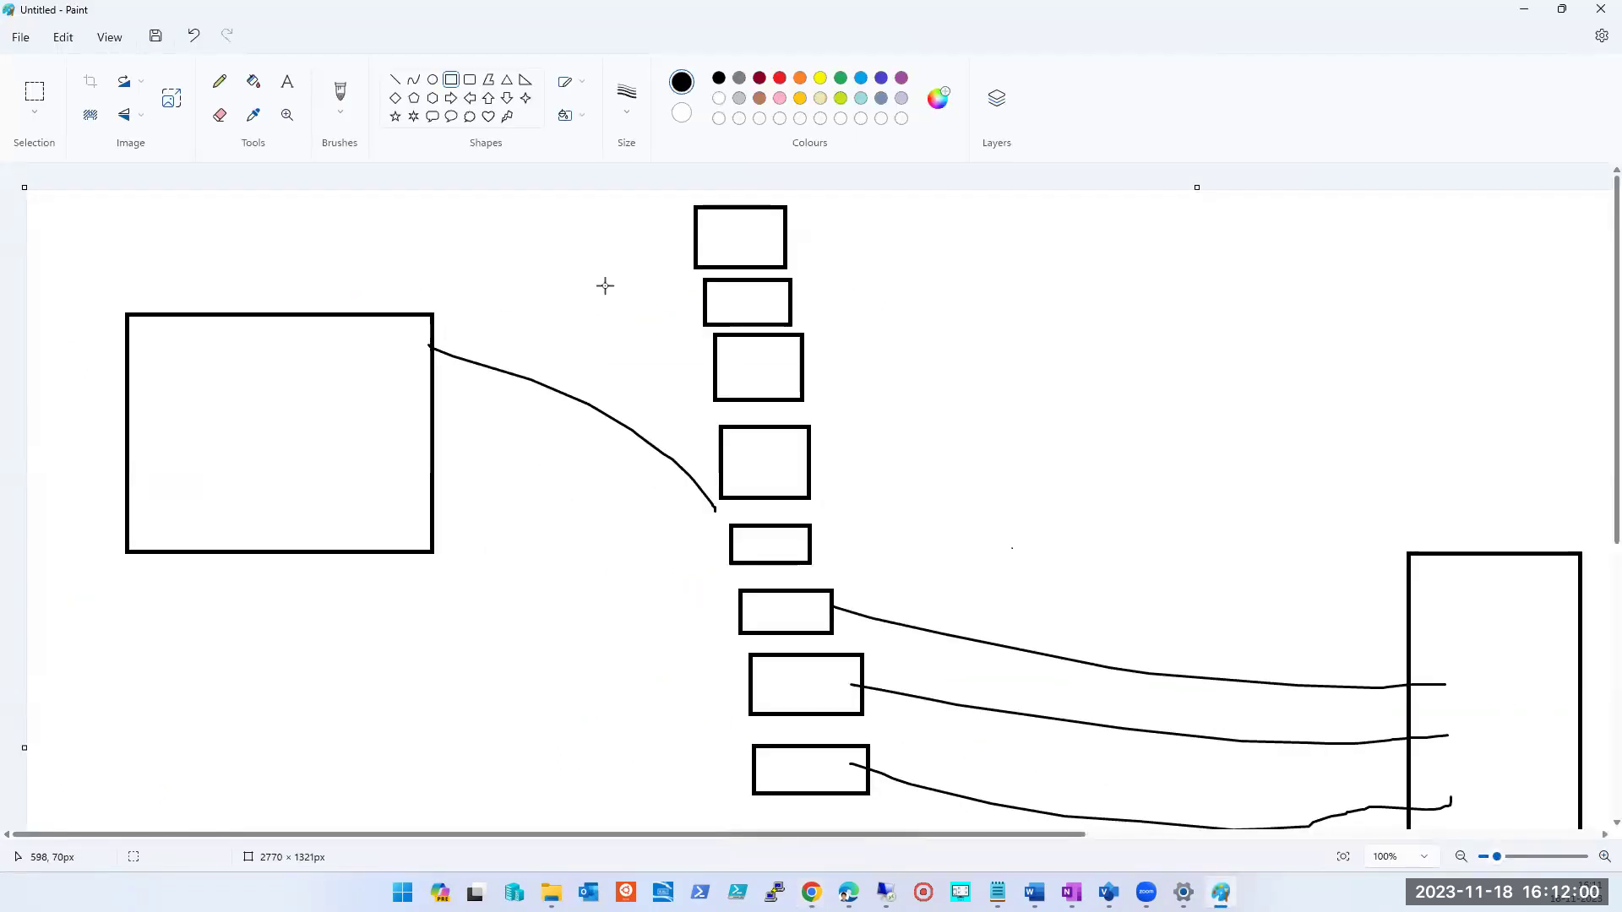
pyautogui.click(220, 115)
pyautogui.click(340, 93)
pyautogui.moveTo(415, 554); pyautogui.dragTo(140, 633)
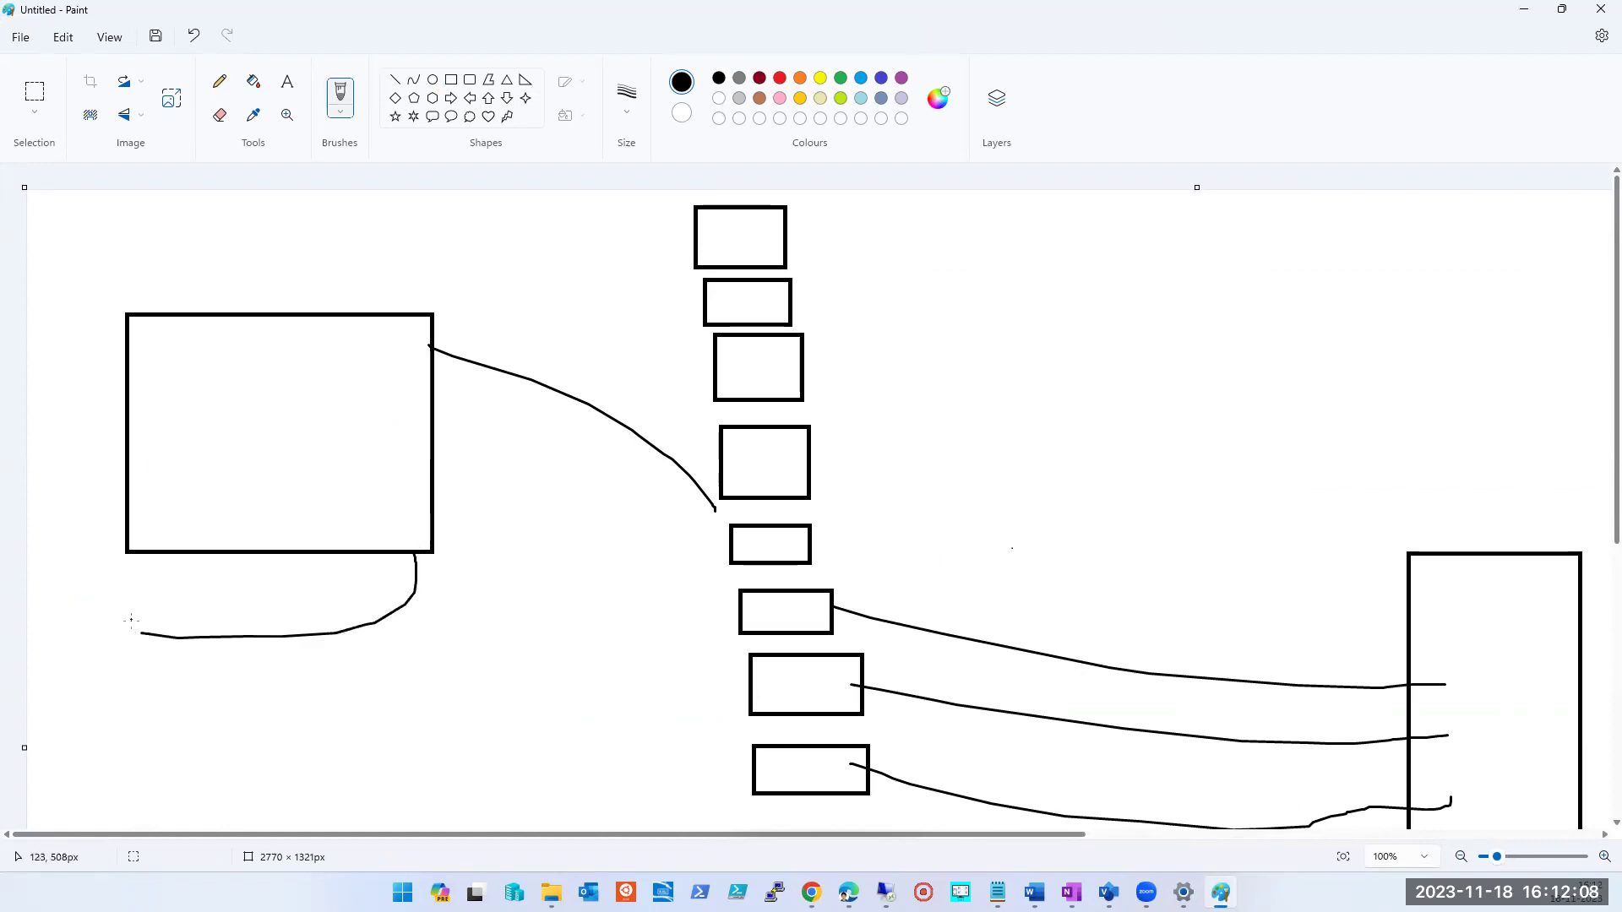
pyautogui.moveTo(426, 644); pyautogui.dragTo(152, 698)
pyautogui.moveTo(435, 550)
pyautogui.mouseDown()
pyautogui.moveTo(397, 713)
pyautogui.moveTo(182, 734)
pyautogui.mouseUp()
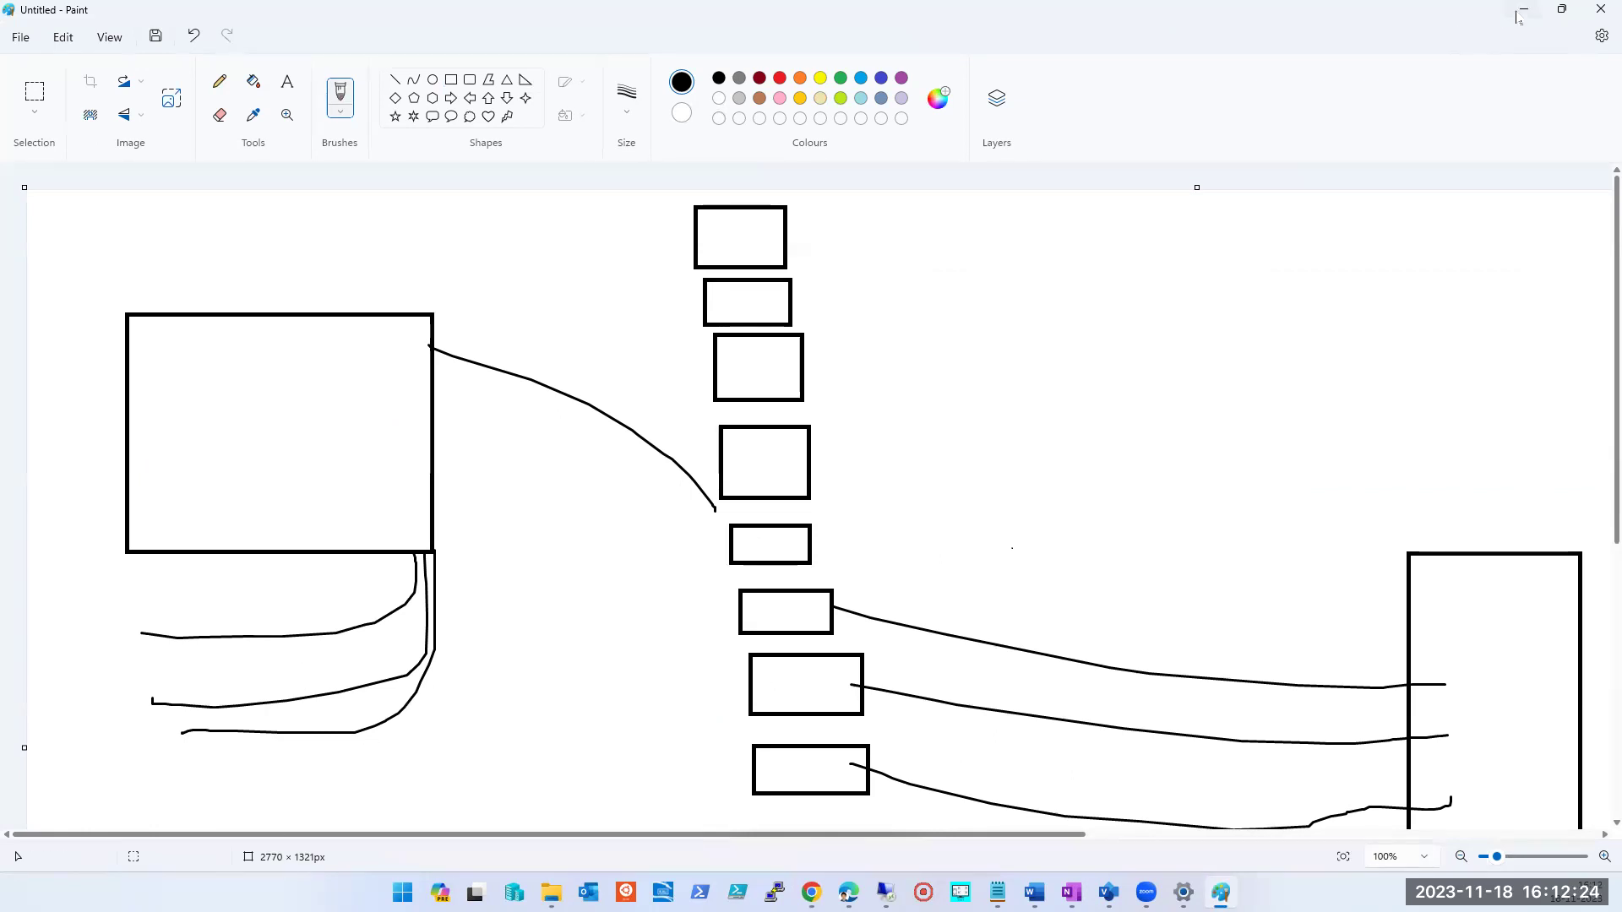
pyautogui.hotkey('alt', 'Tab')
# Enable retention of the monthly backup point, week based on the First Sunday, for 12 months
pyautogui.click(855, 727)
pyautogui.scroll(-2, 922, 718)
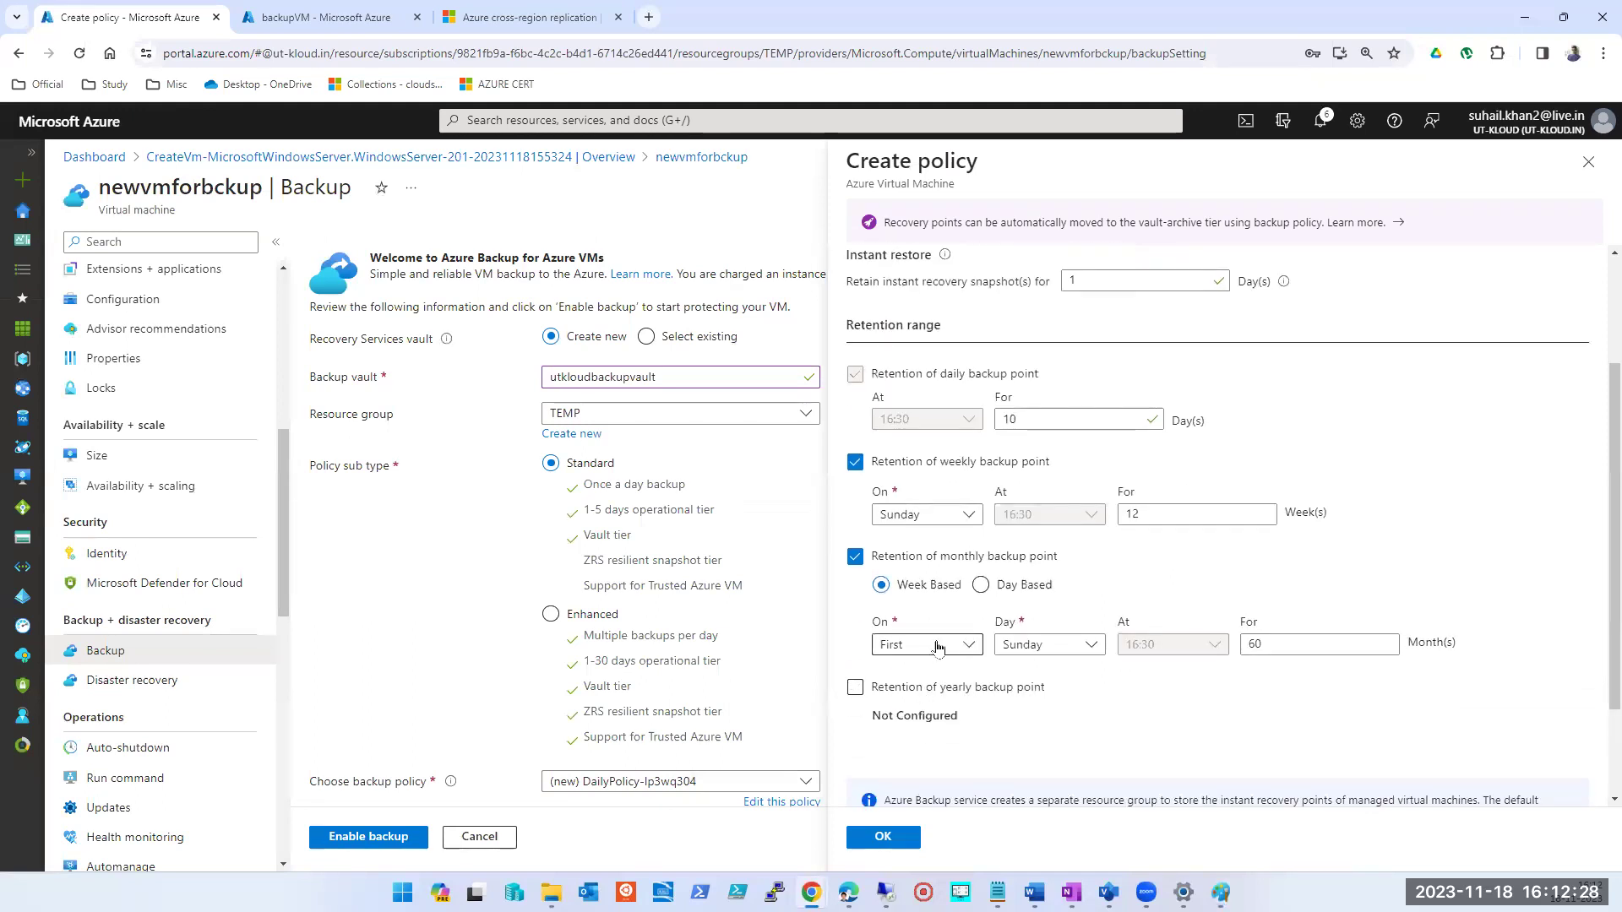
pyautogui.click(963, 647)
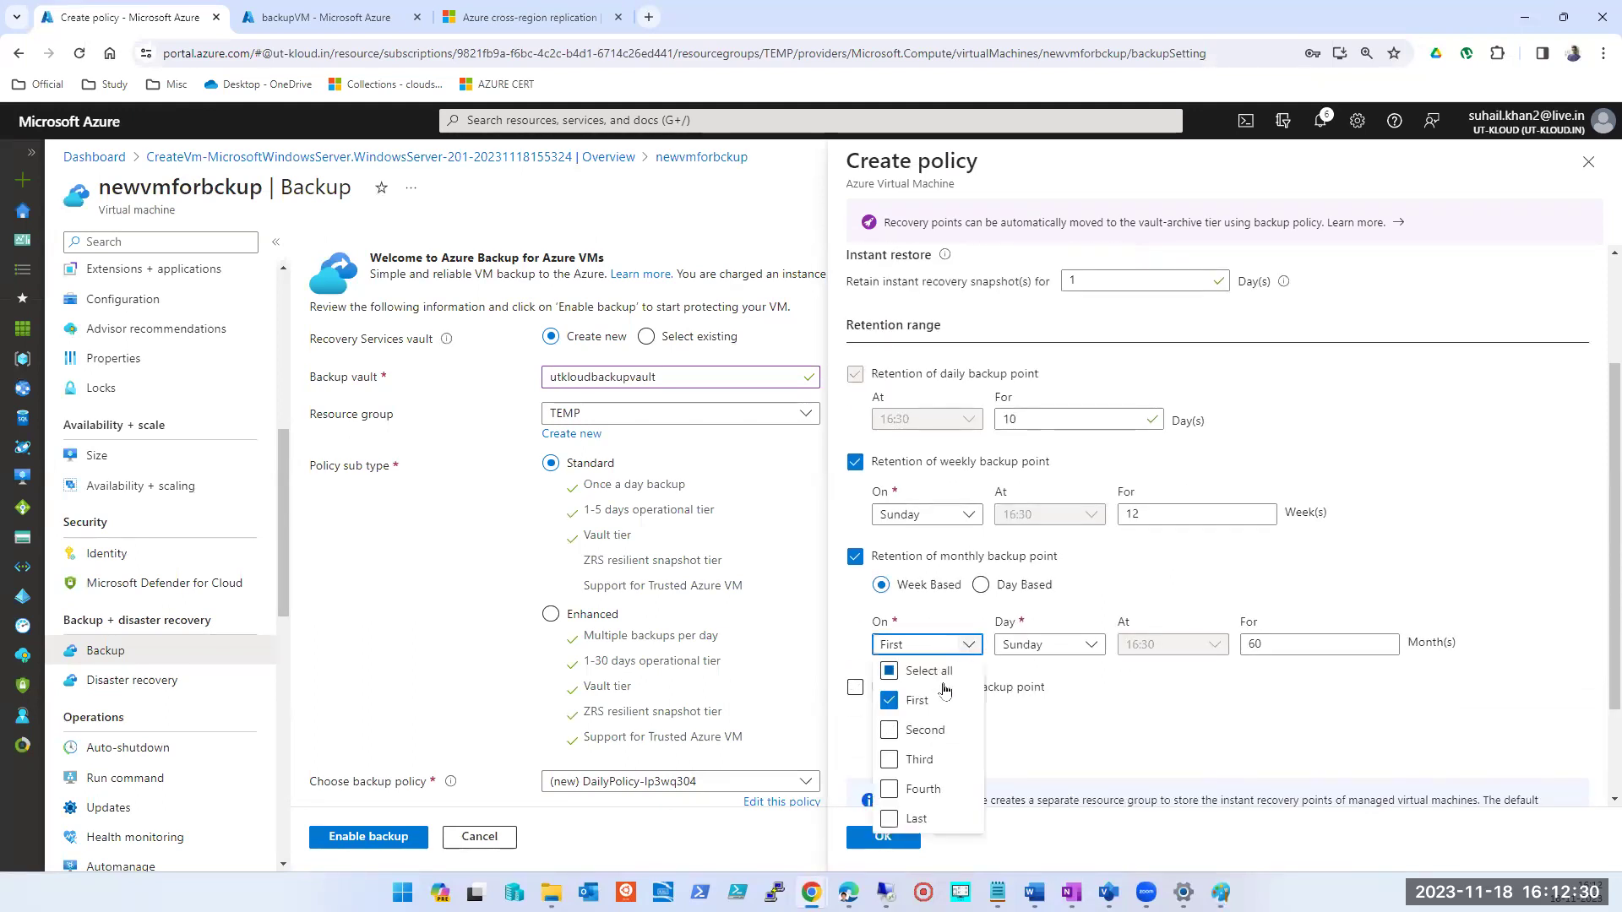
pyautogui.click(899, 701)
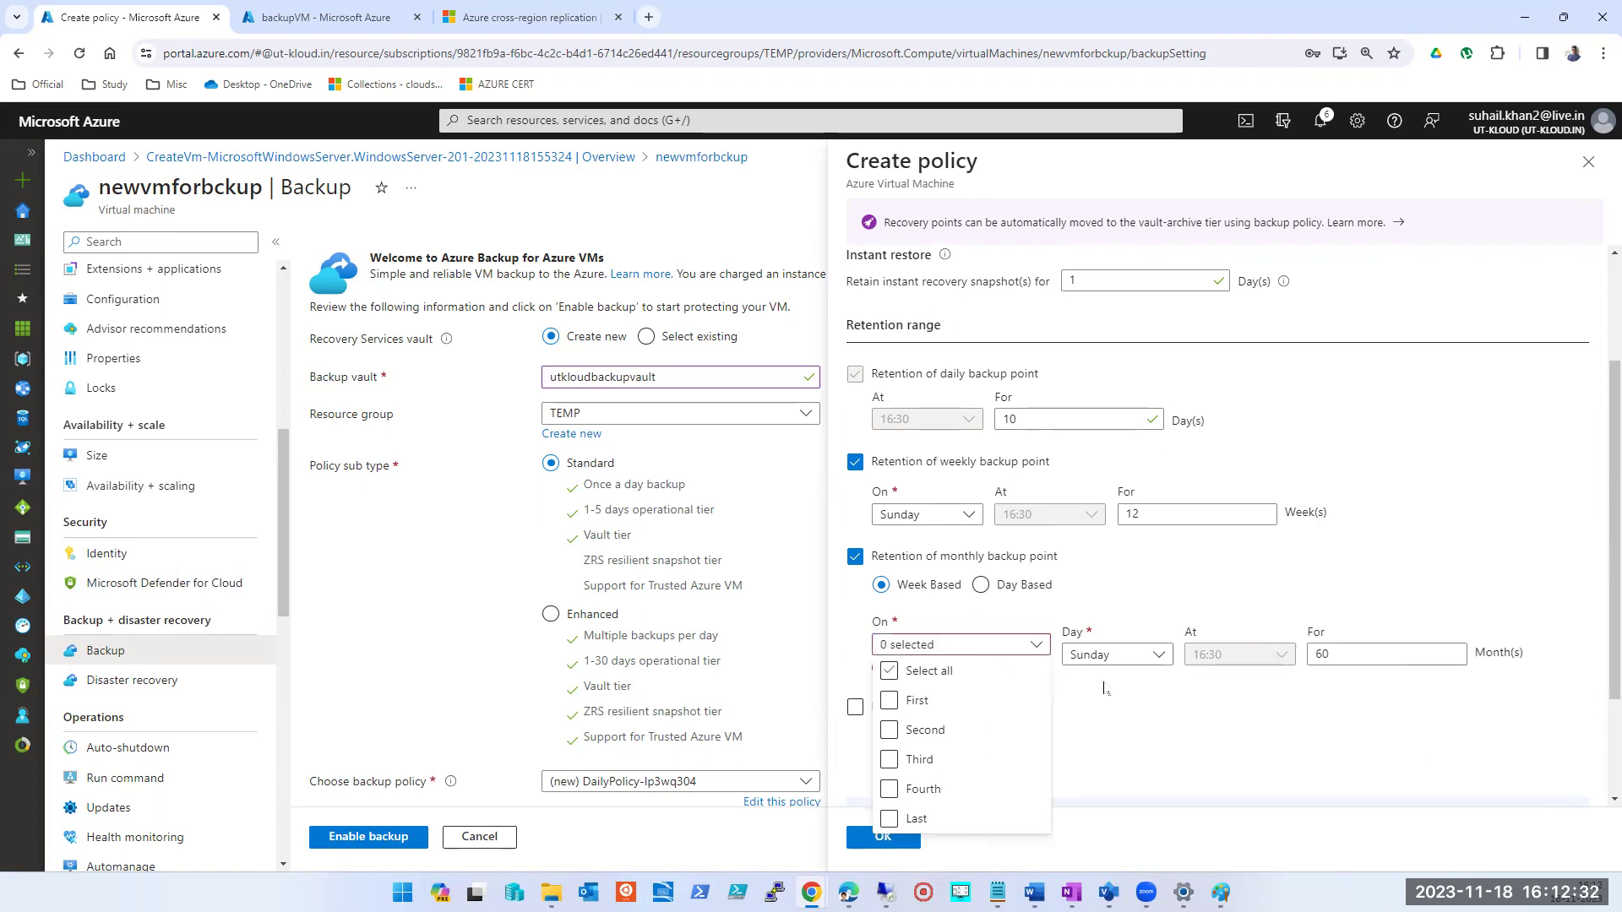
pyautogui.click(1132, 697)
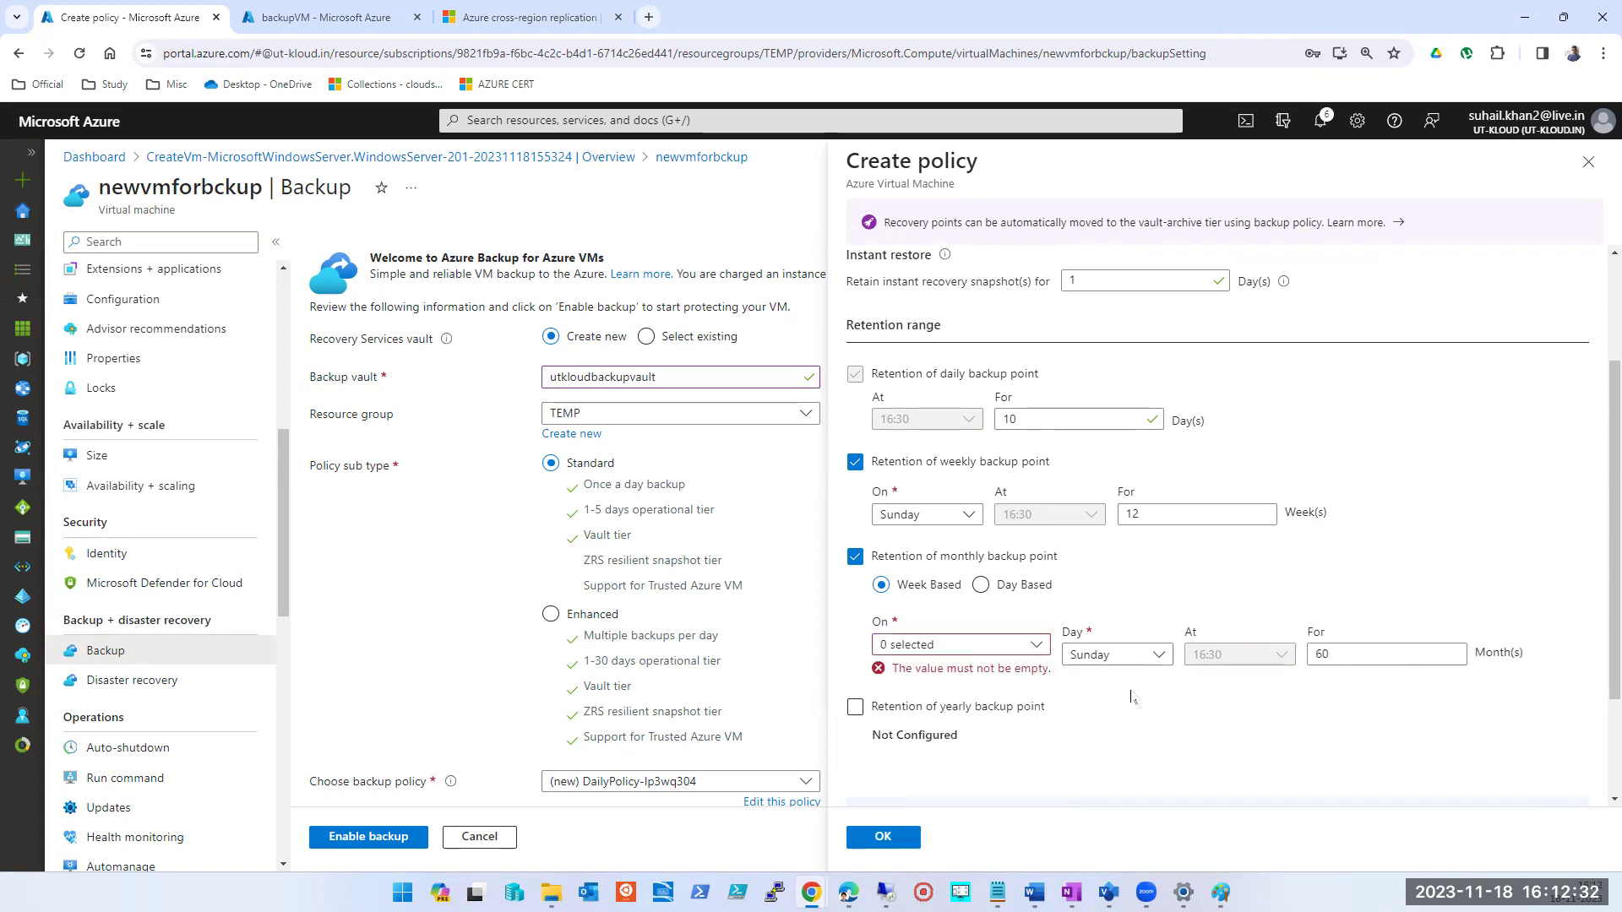
pyautogui.click(956, 646)
pyautogui.click(891, 701)
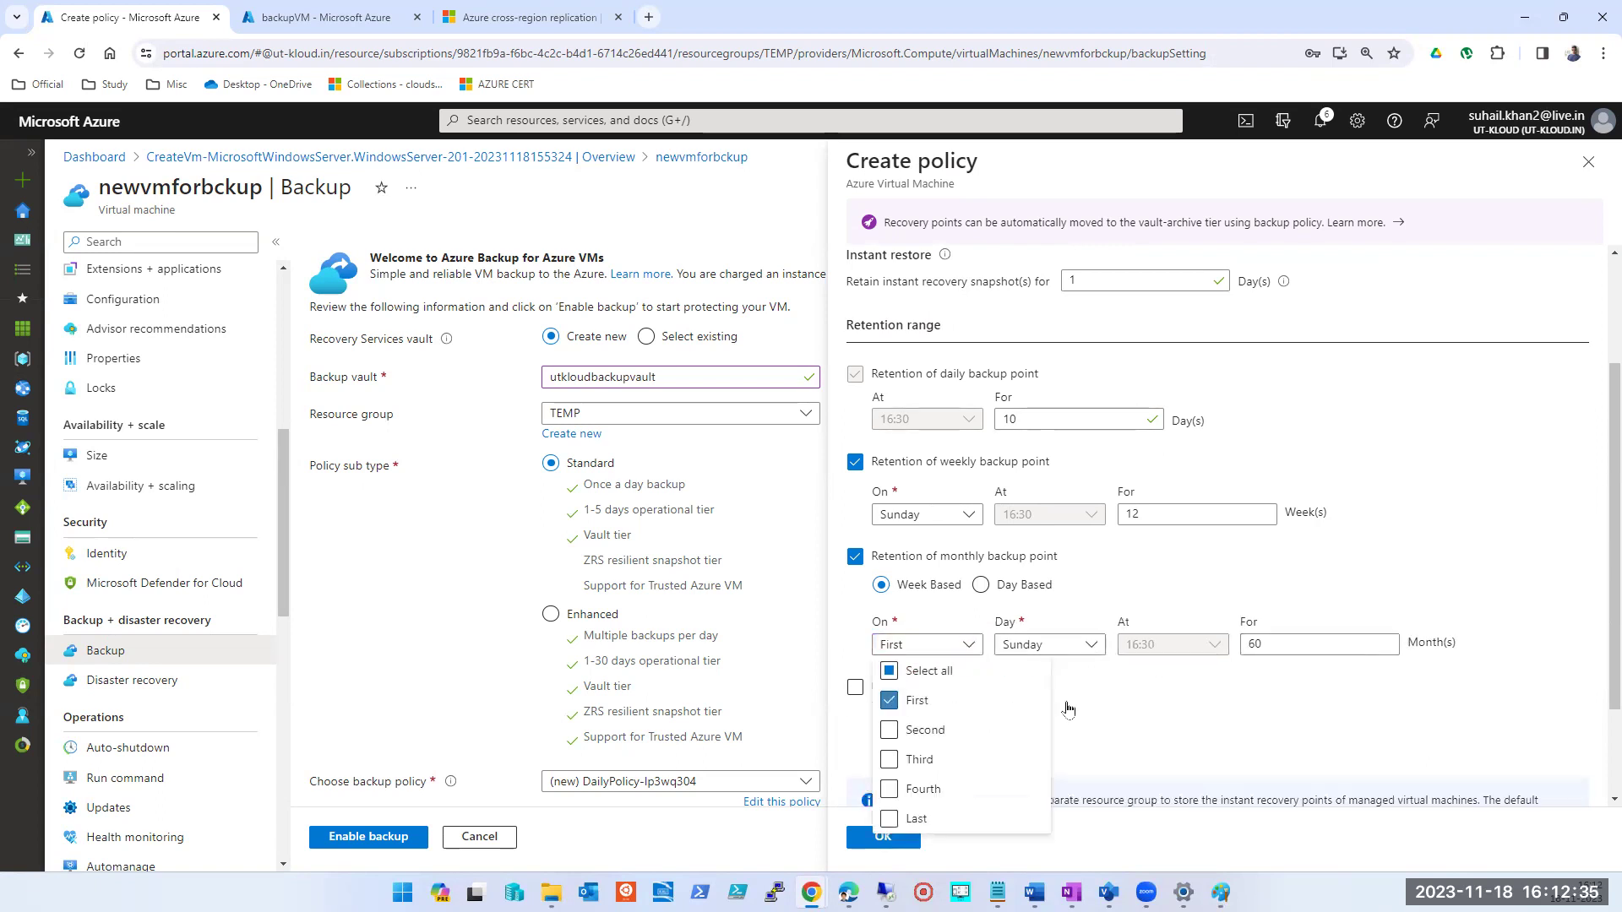
pyautogui.click(1282, 680)
pyautogui.click(1283, 644)
pyautogui.doubleClick(1283, 643)
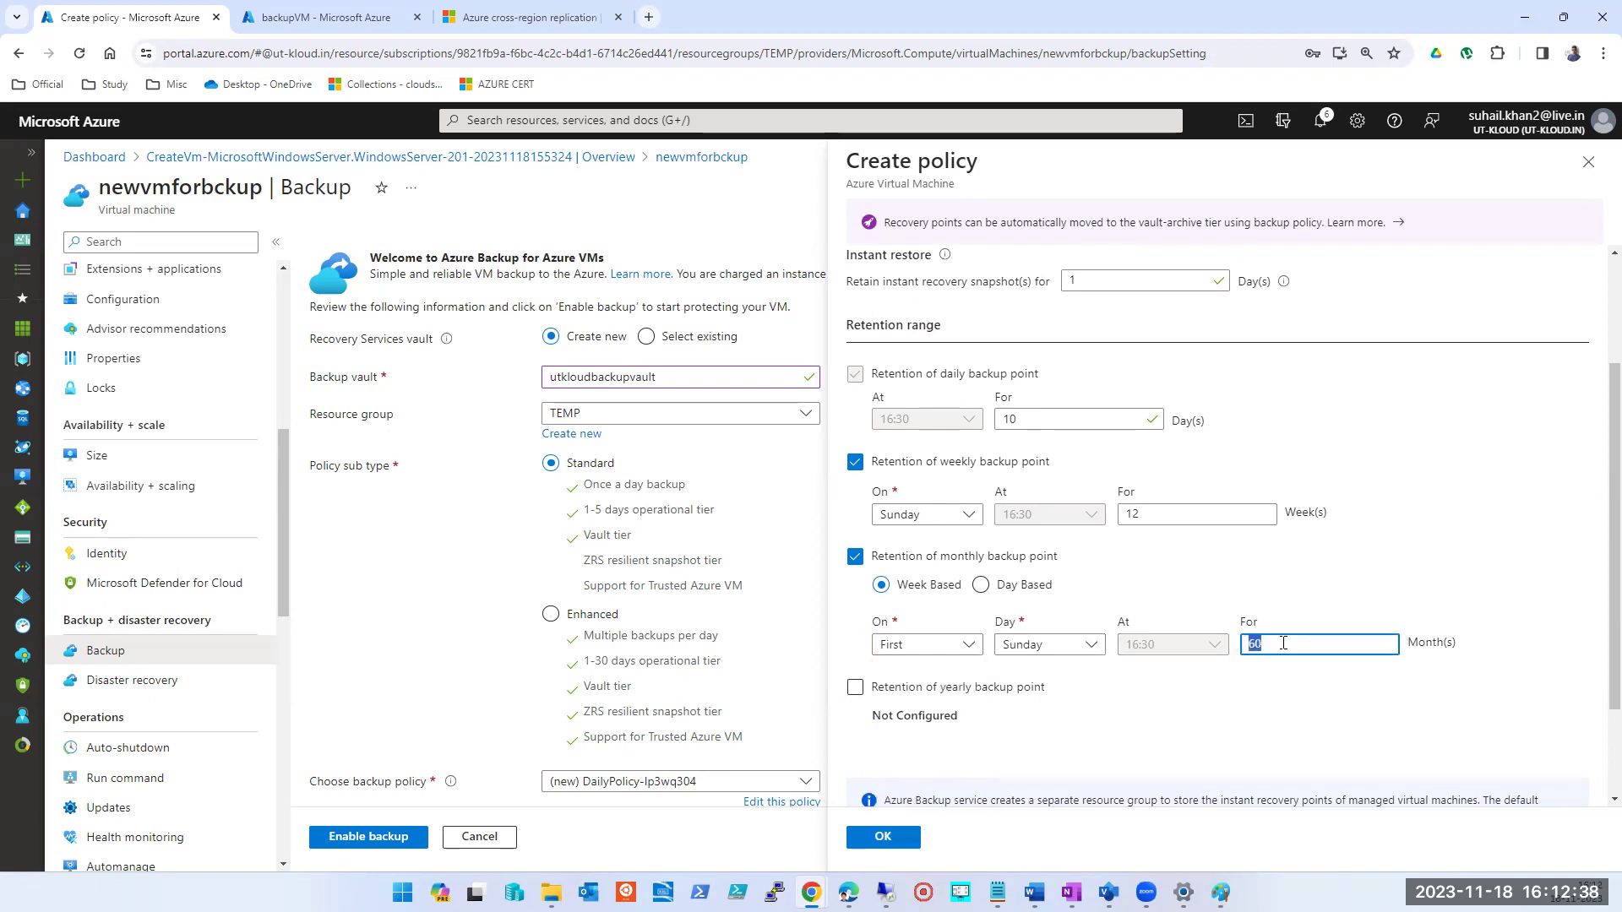
pyautogui.write('12')
# Enable week-based retention of the yearly backup point and select only March as its month
pyautogui.click(902, 691)
pyautogui.scroll(-2, 984, 718)
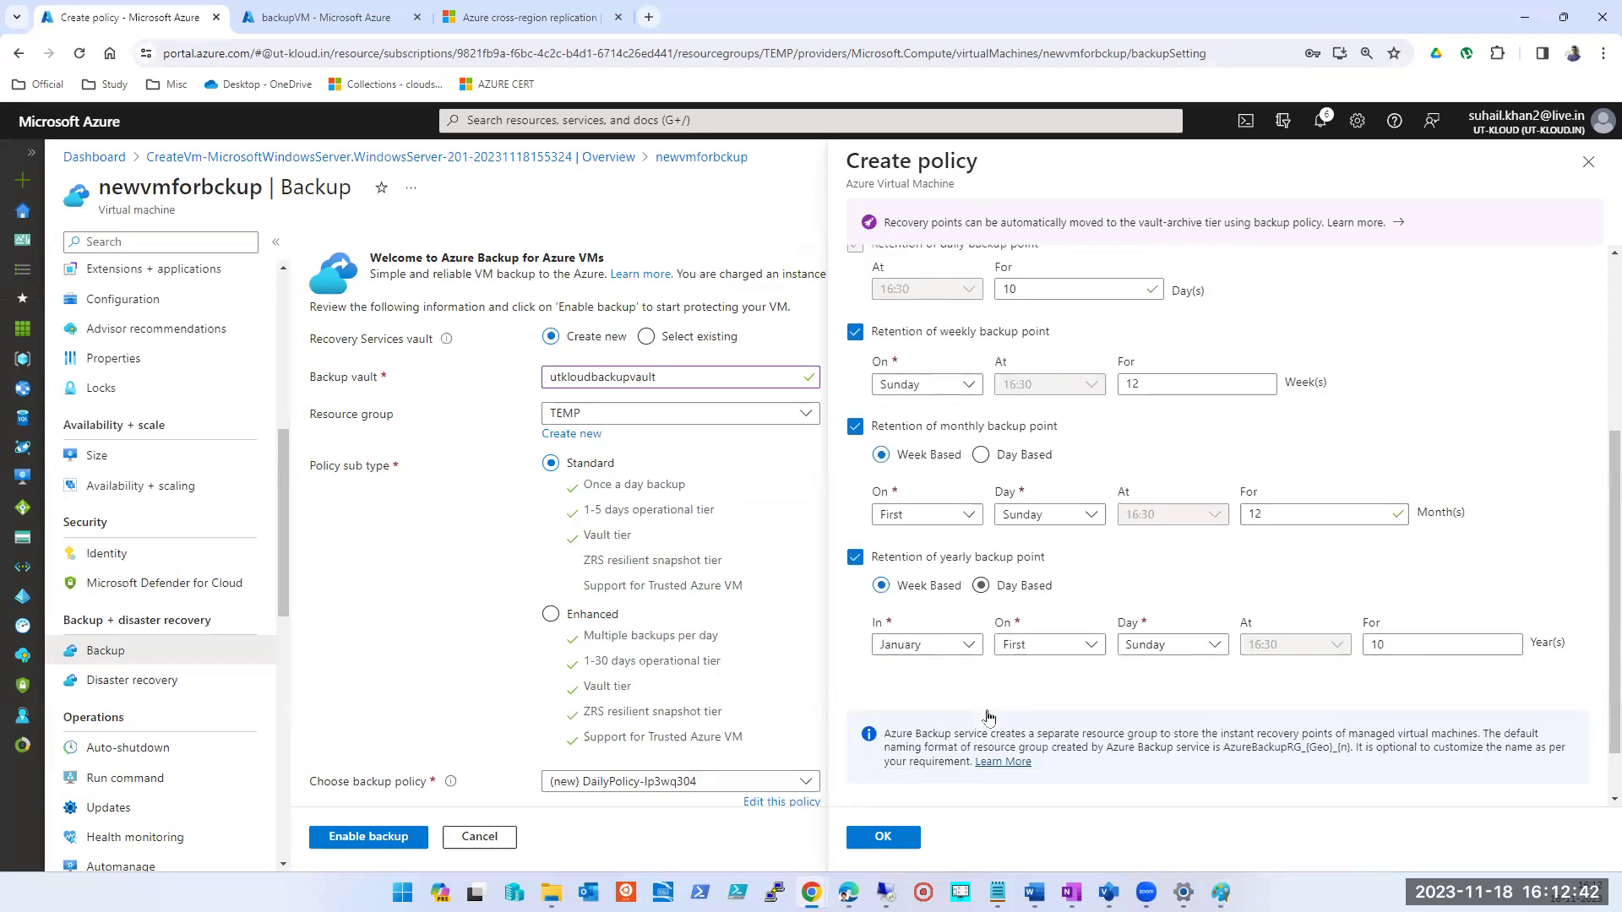
pyautogui.scroll(2, 977, 666)
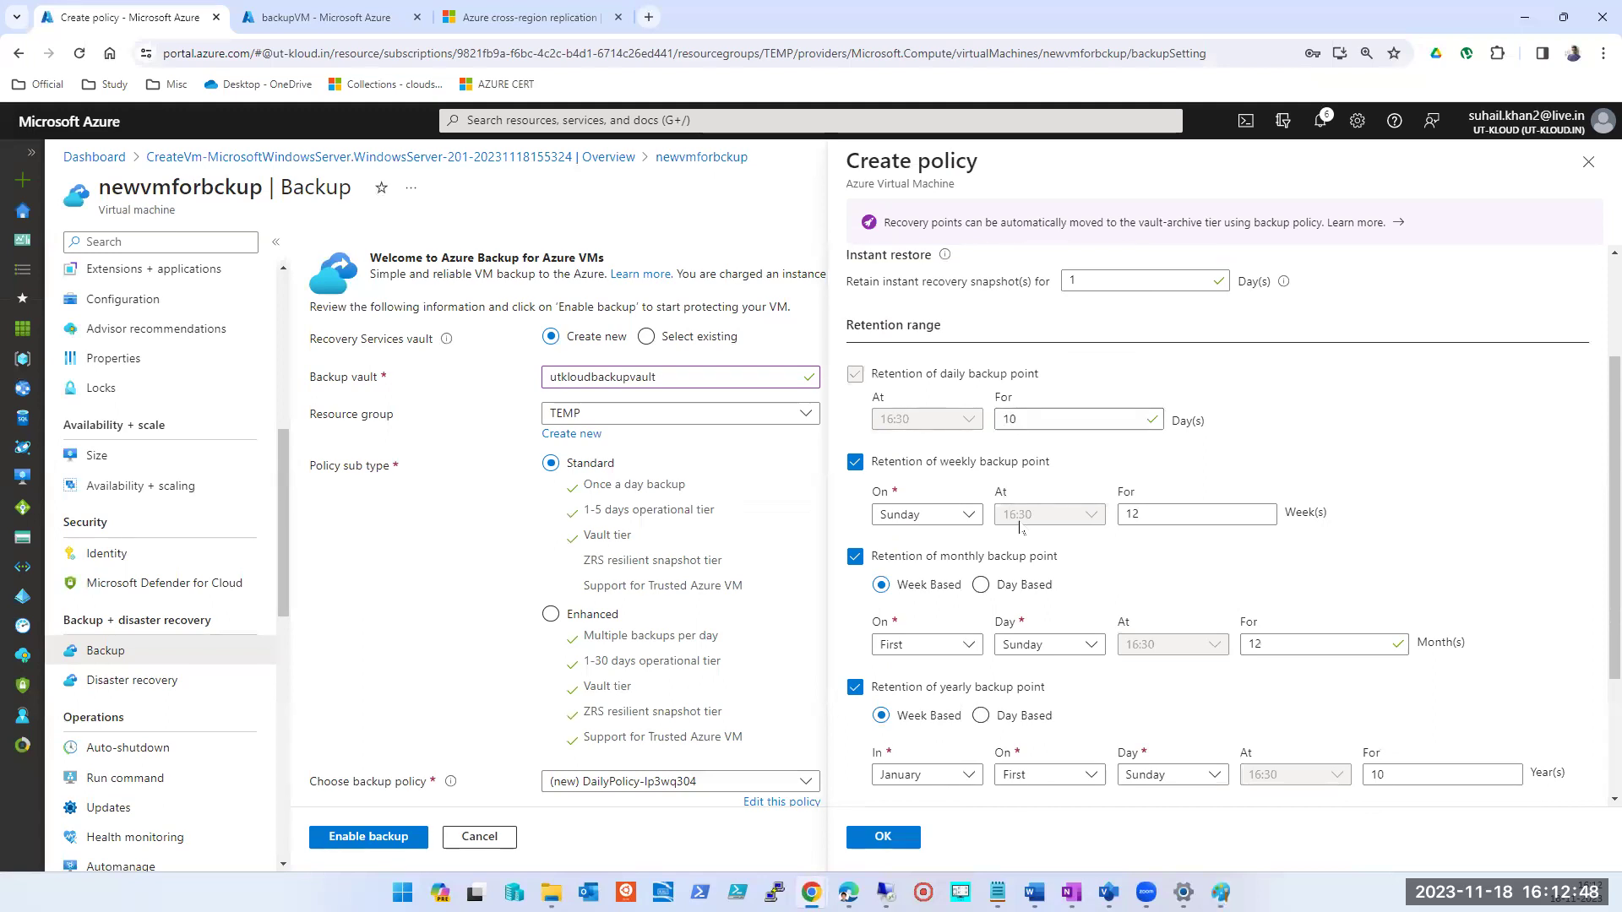
pyautogui.scroll(-2, 1024, 537)
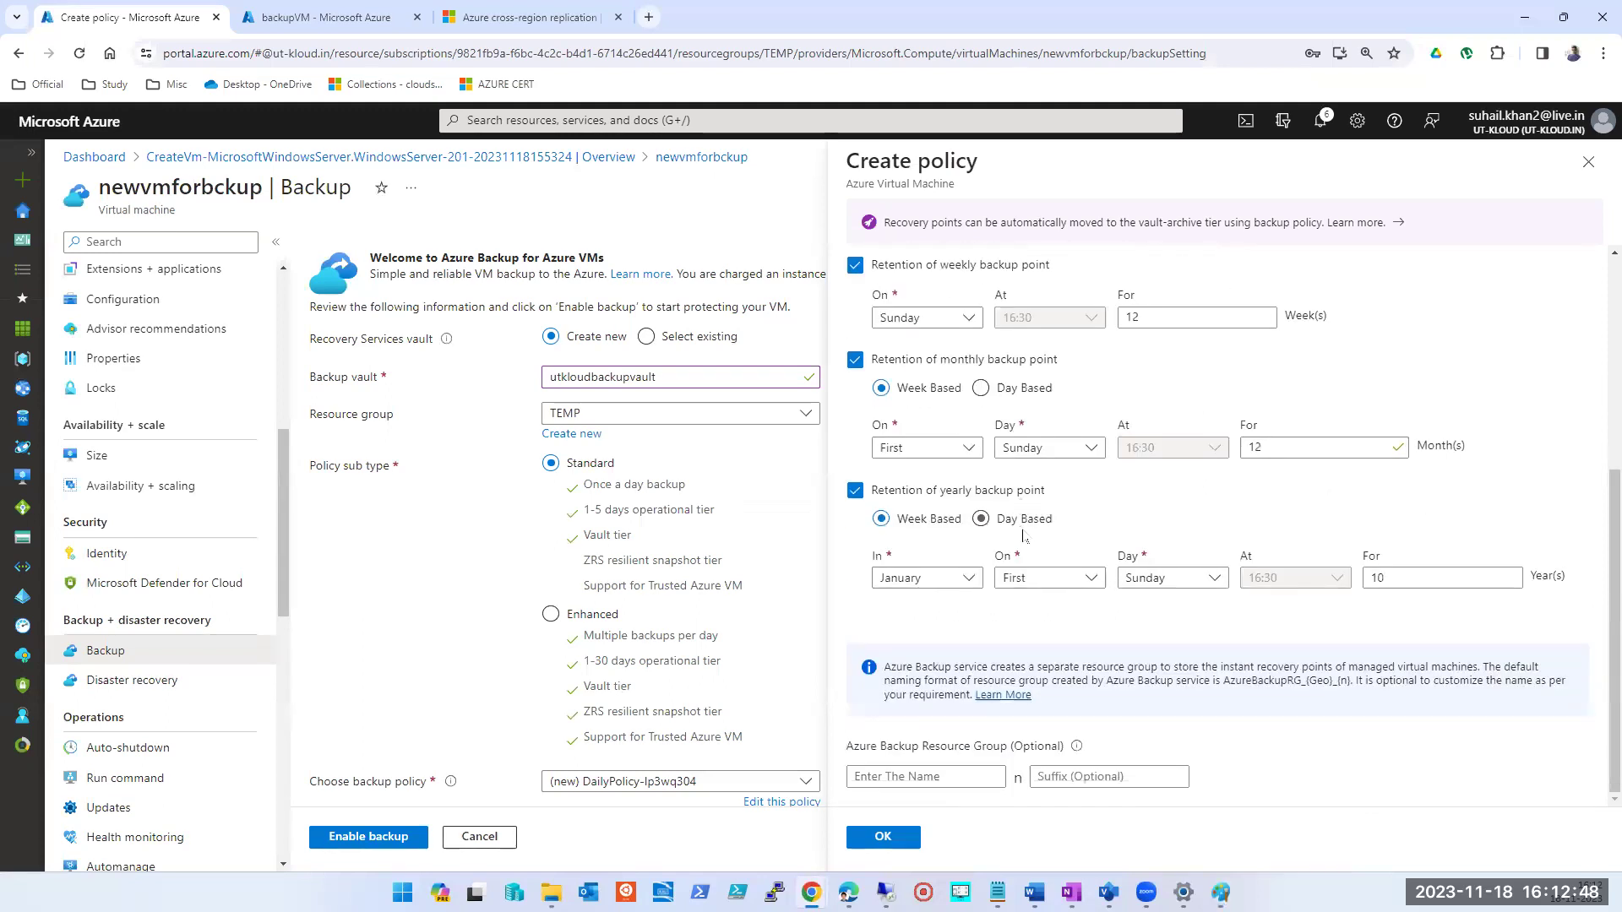
pyautogui.click(908, 581)
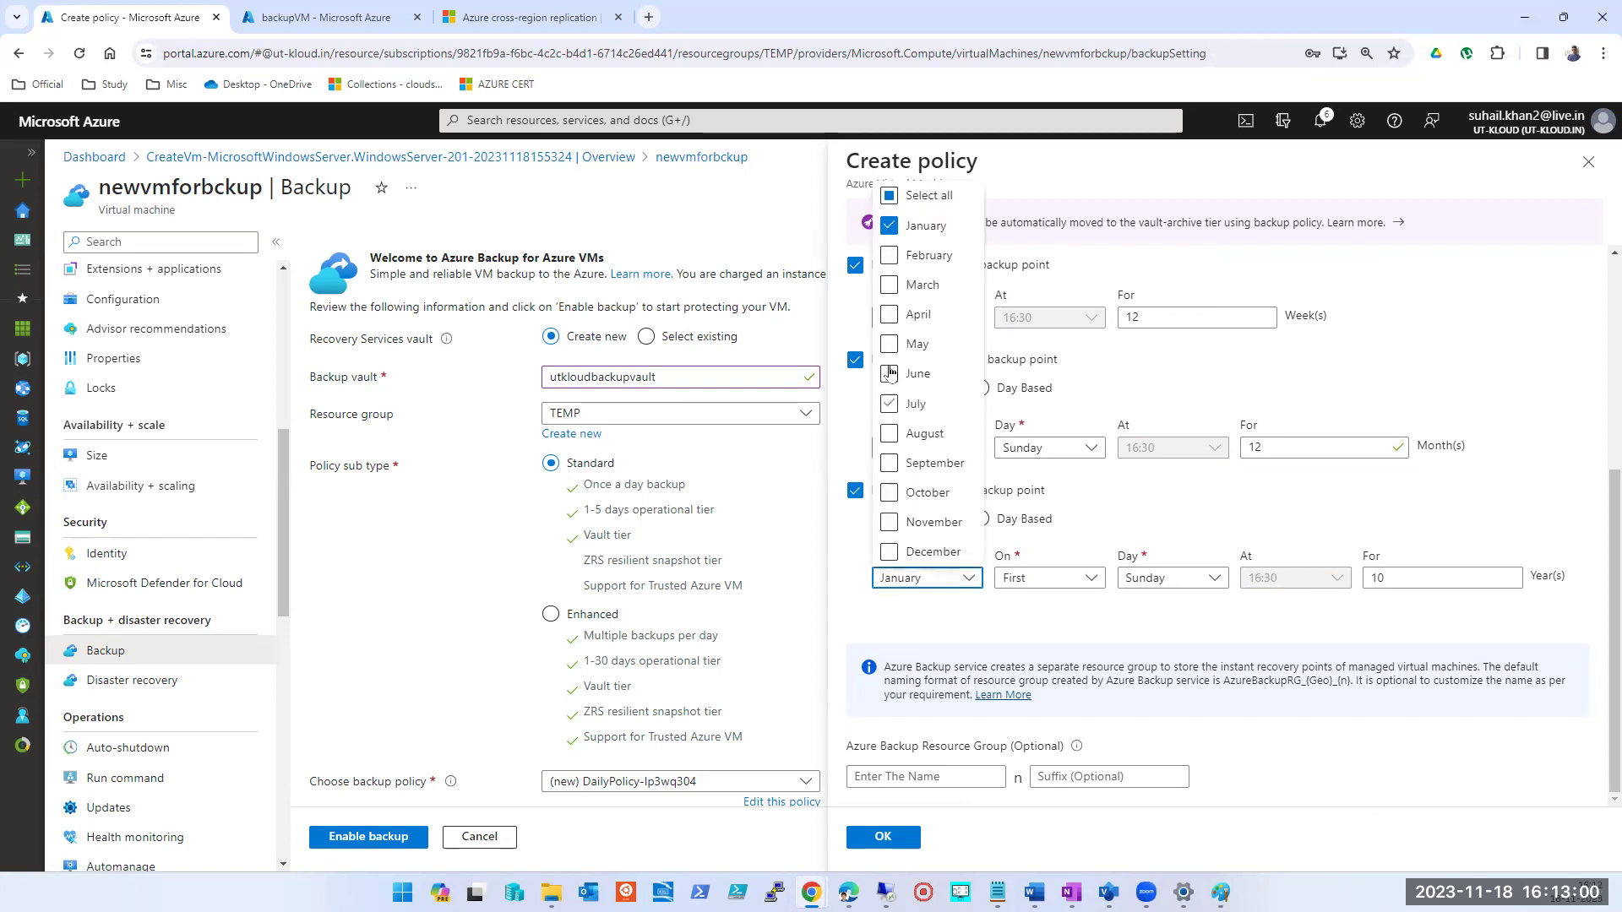
pyautogui.click(889, 286)
pyautogui.click(888, 225)
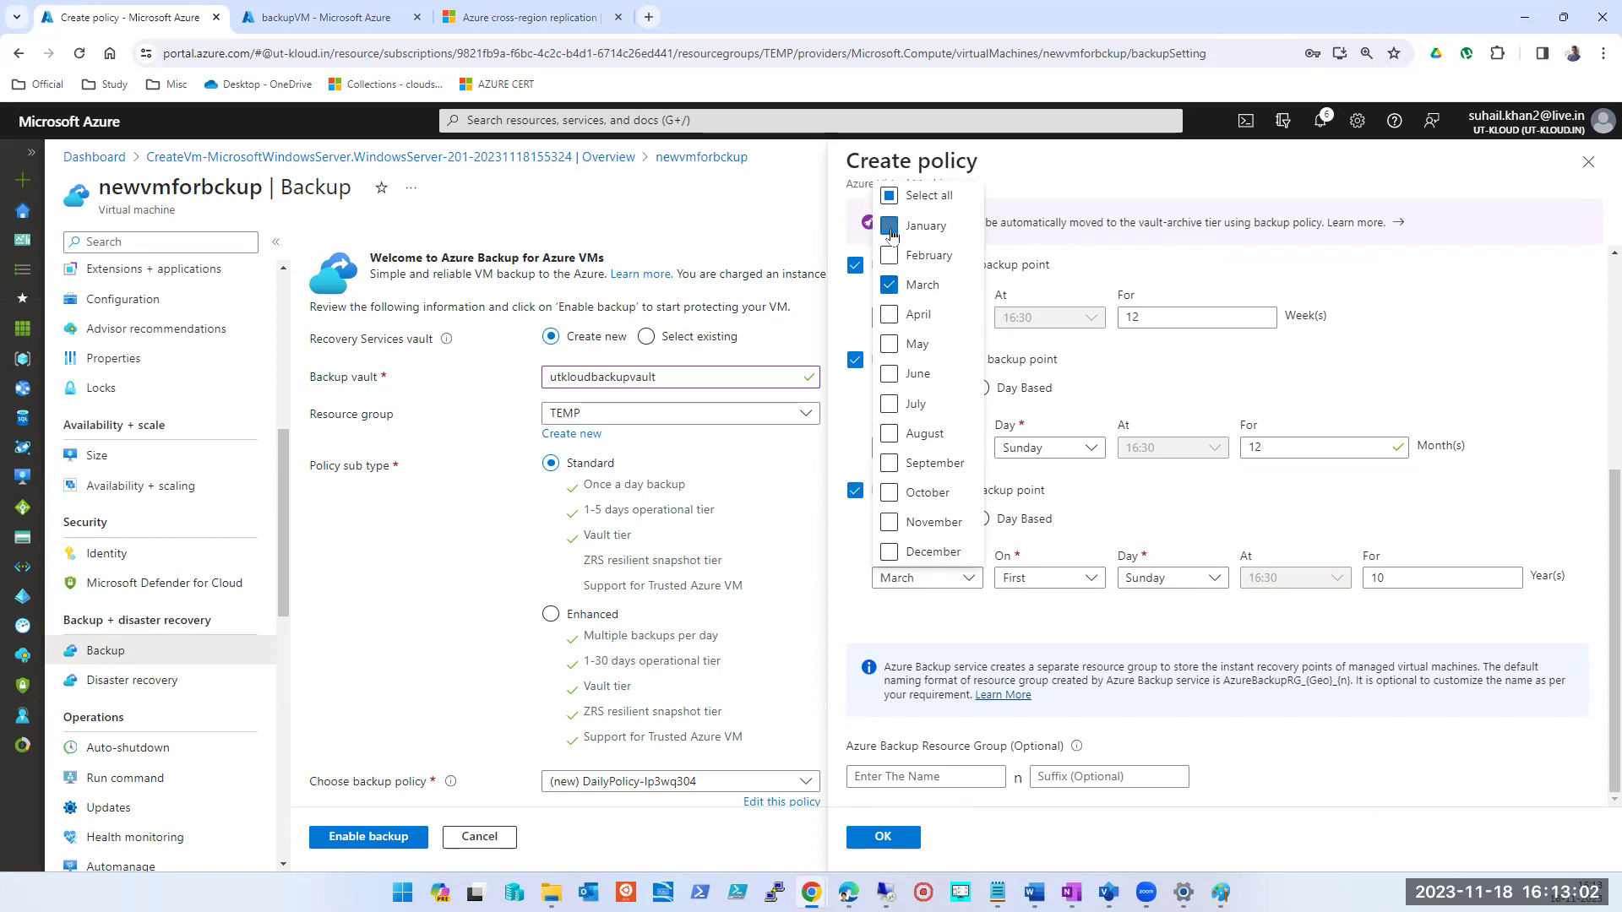
# Select only the Last week of the month for the yearly backup point
pyautogui.click(1043, 579)
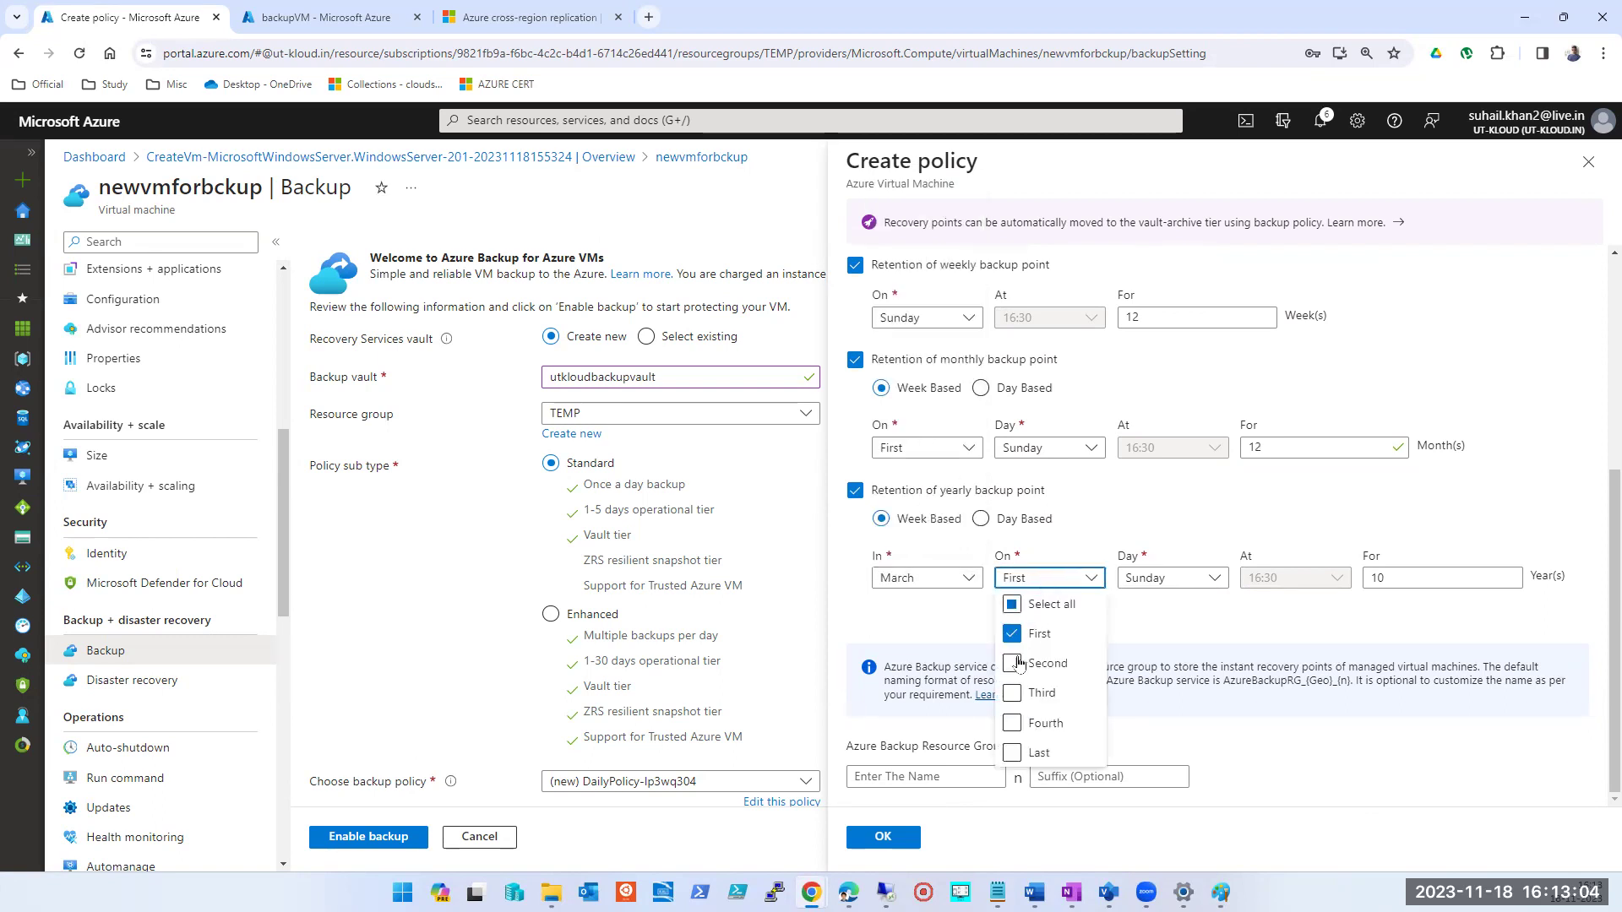
pyautogui.click(1013, 752)
pyautogui.click(1012, 634)
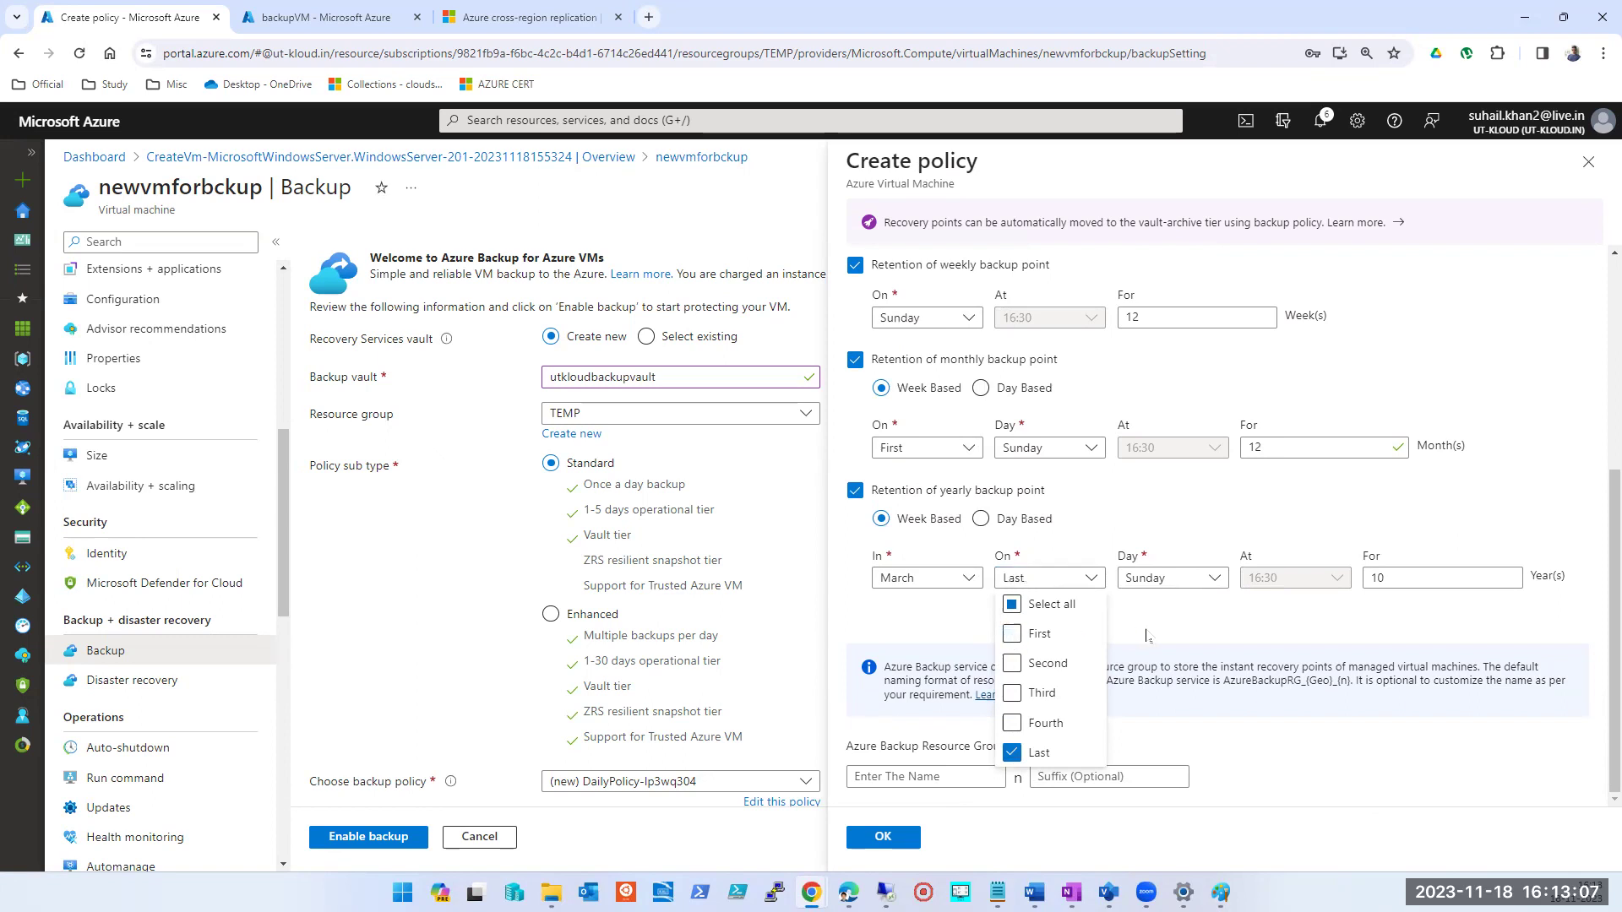
pyautogui.click(1191, 613)
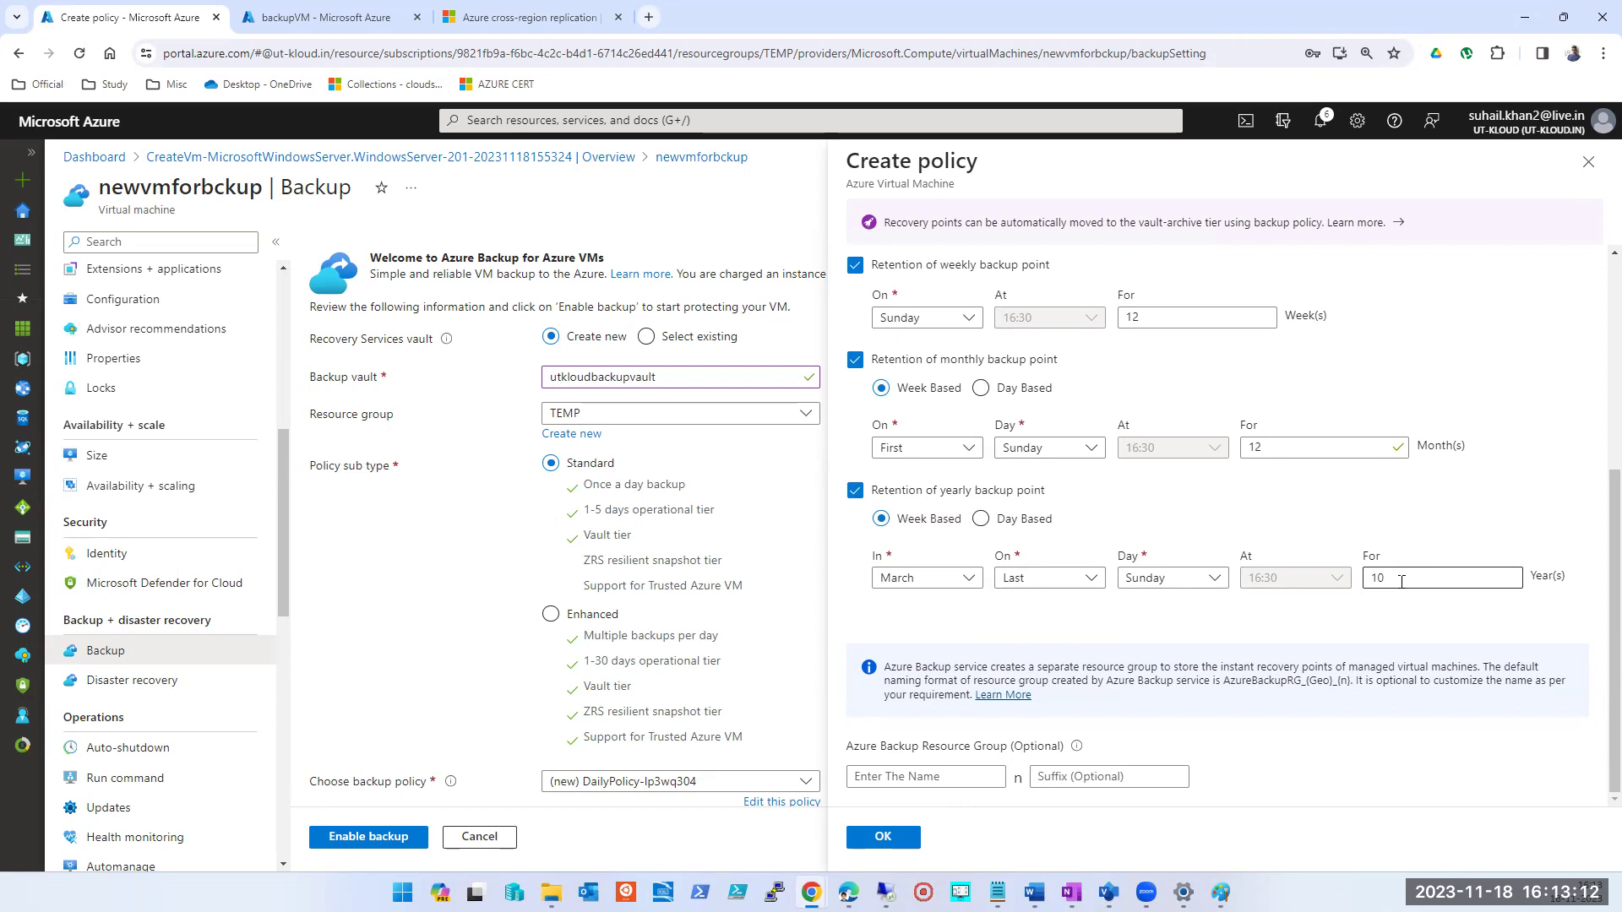
# Revisit the Paint diagram, return to the policy form and set the yearly backup point retention to 1 year
pyautogui.click(1221, 892)
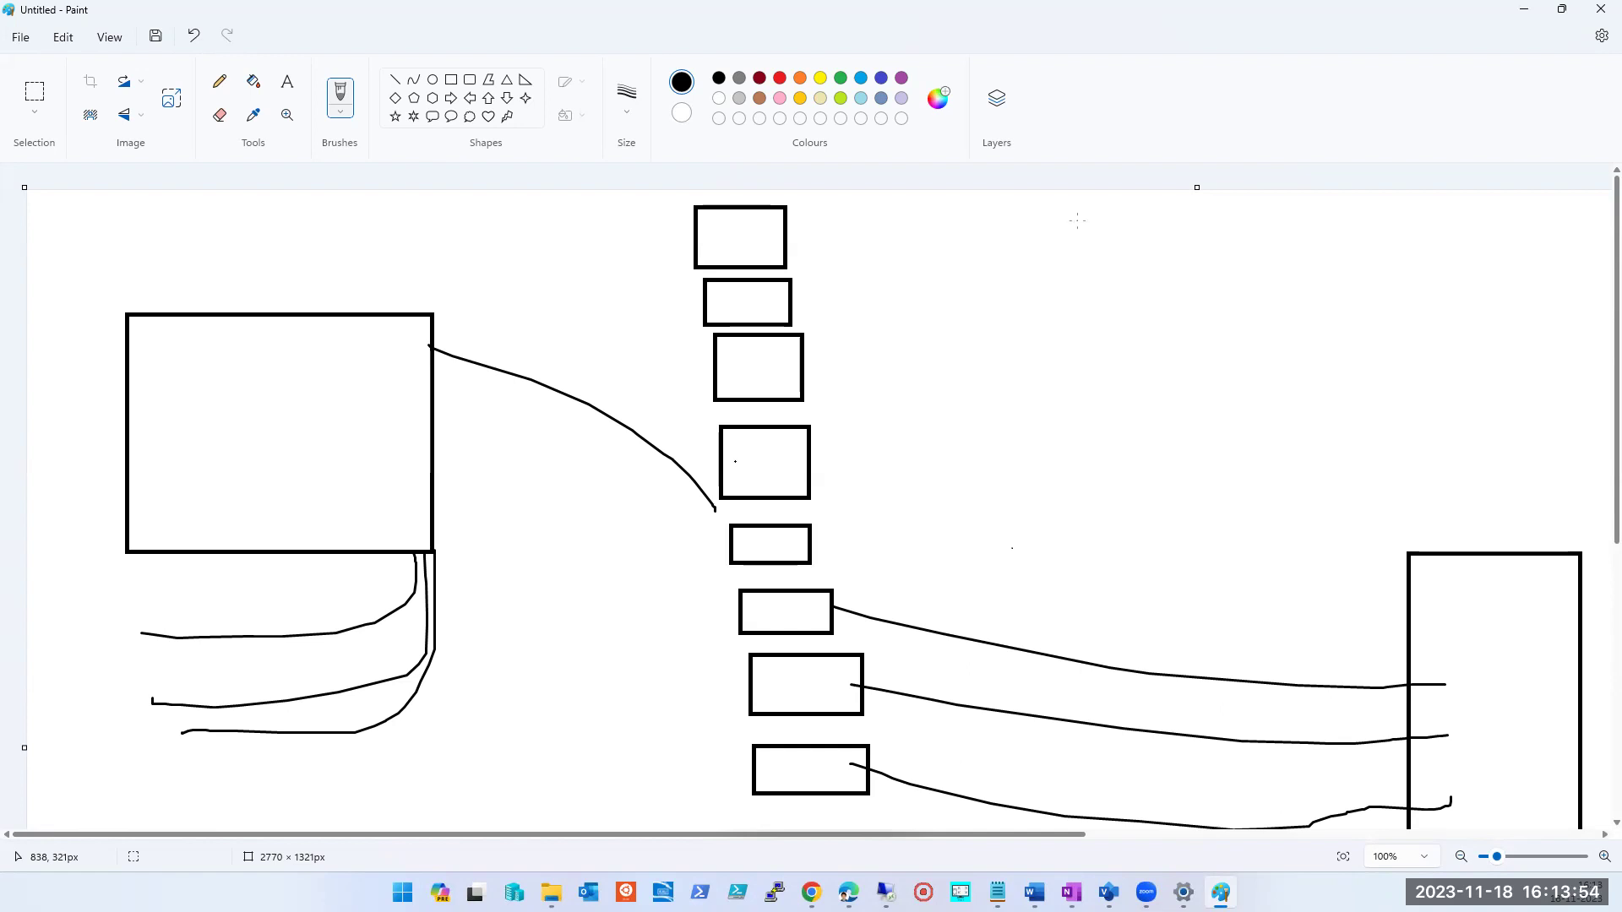
pyautogui.hotkey('alt', 'Tab')
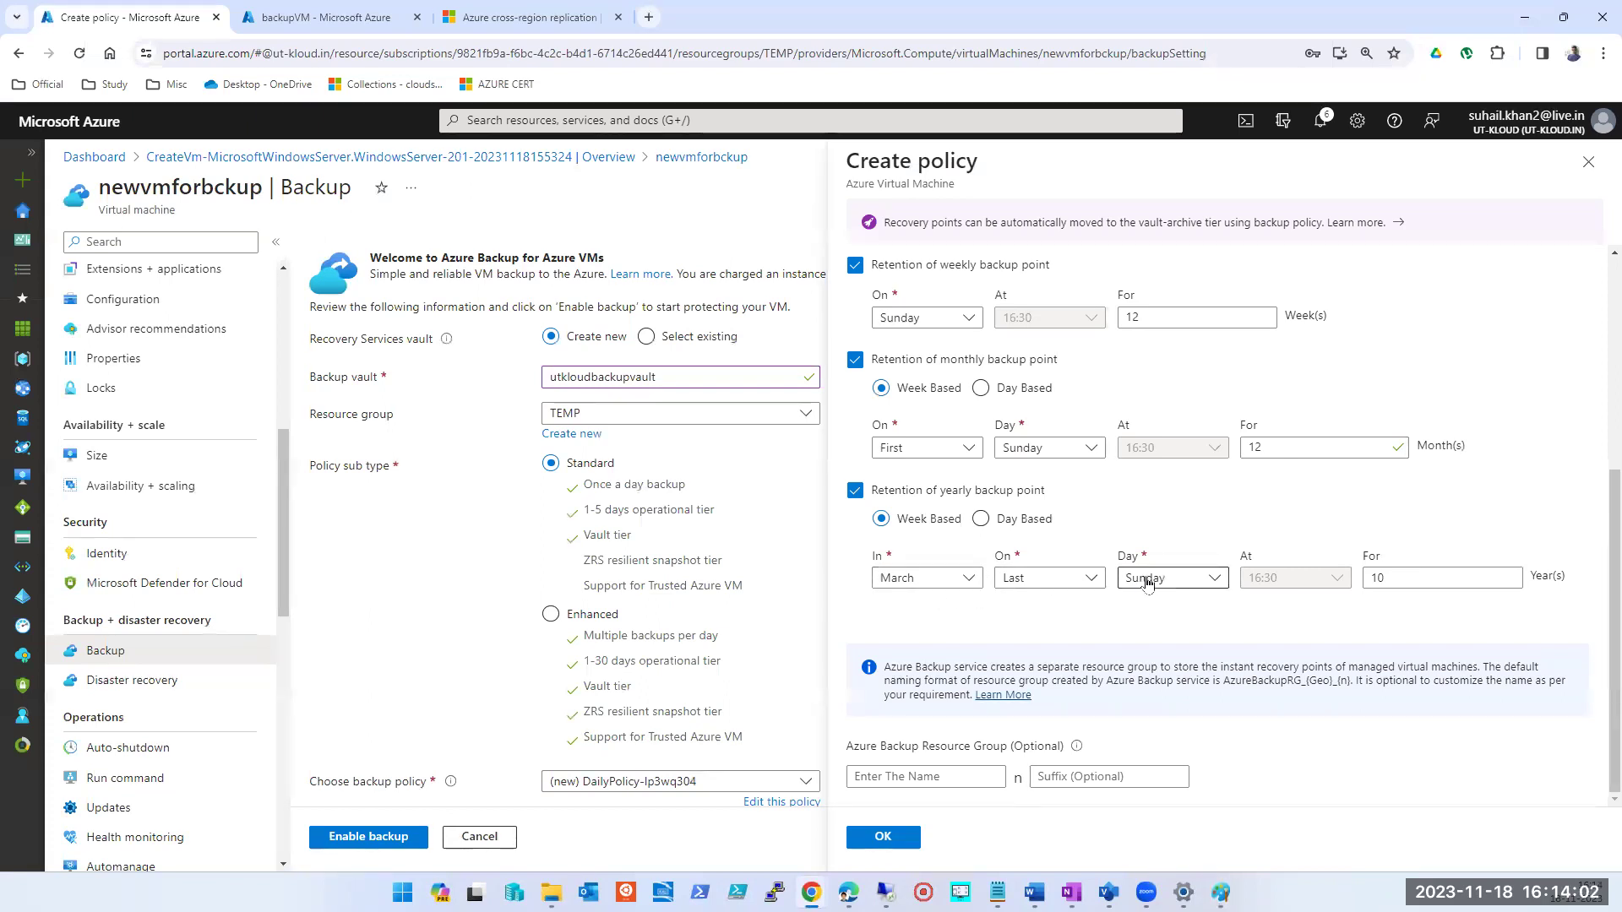
pyautogui.doubleClick(1398, 574)
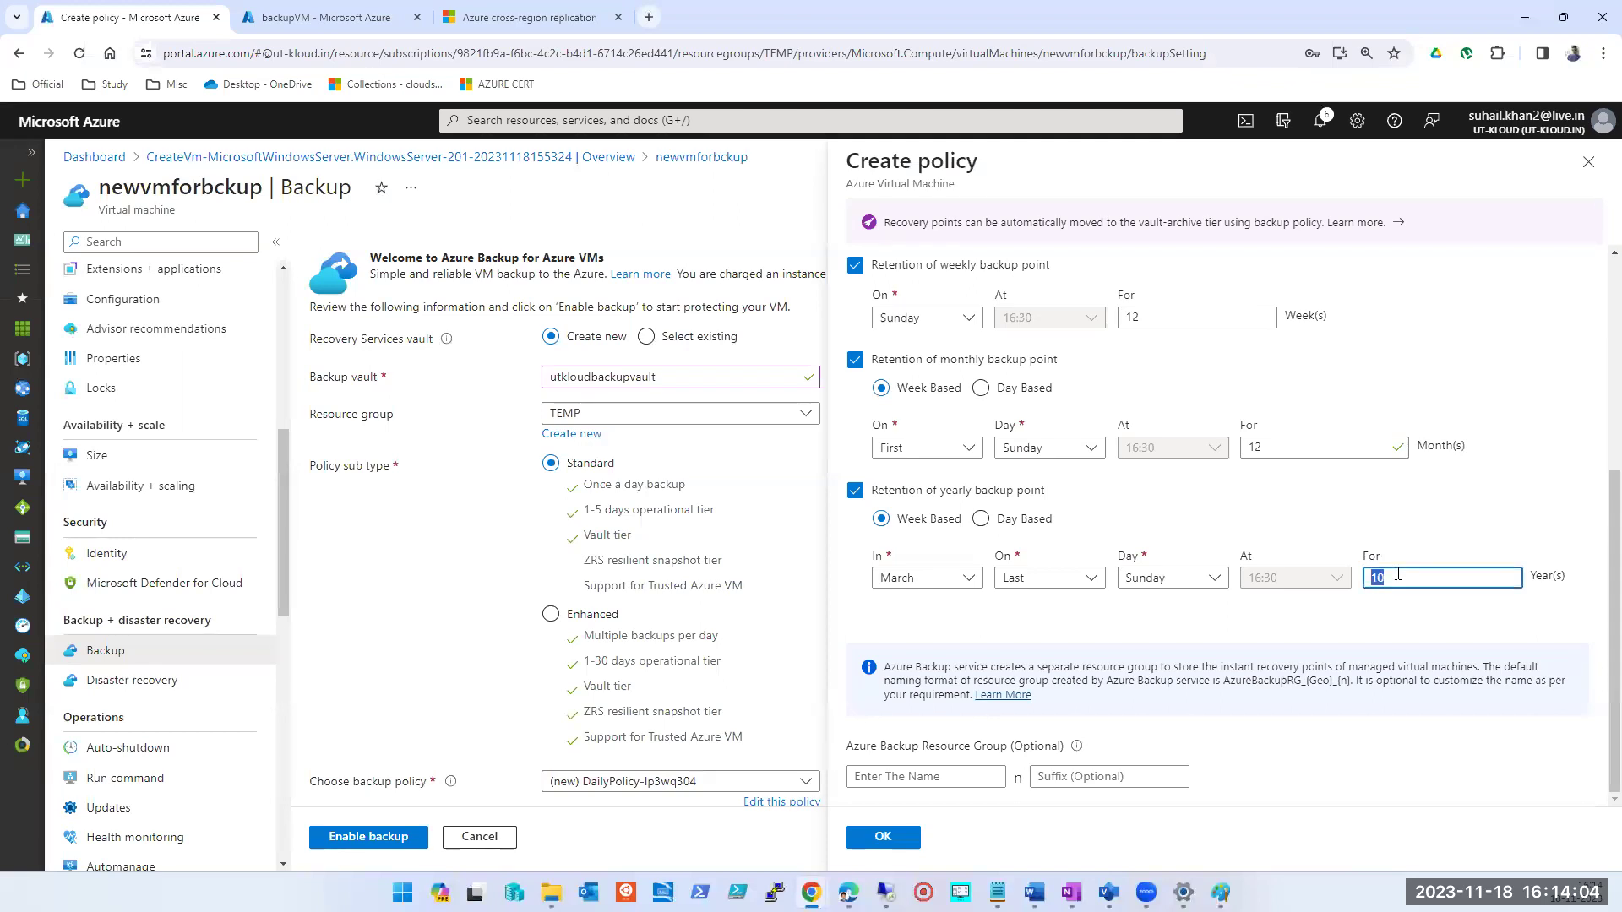
pyautogui.write('1')
# Save the new backup policy and enable backup for newvmforbckup
pyautogui.click(887, 836)
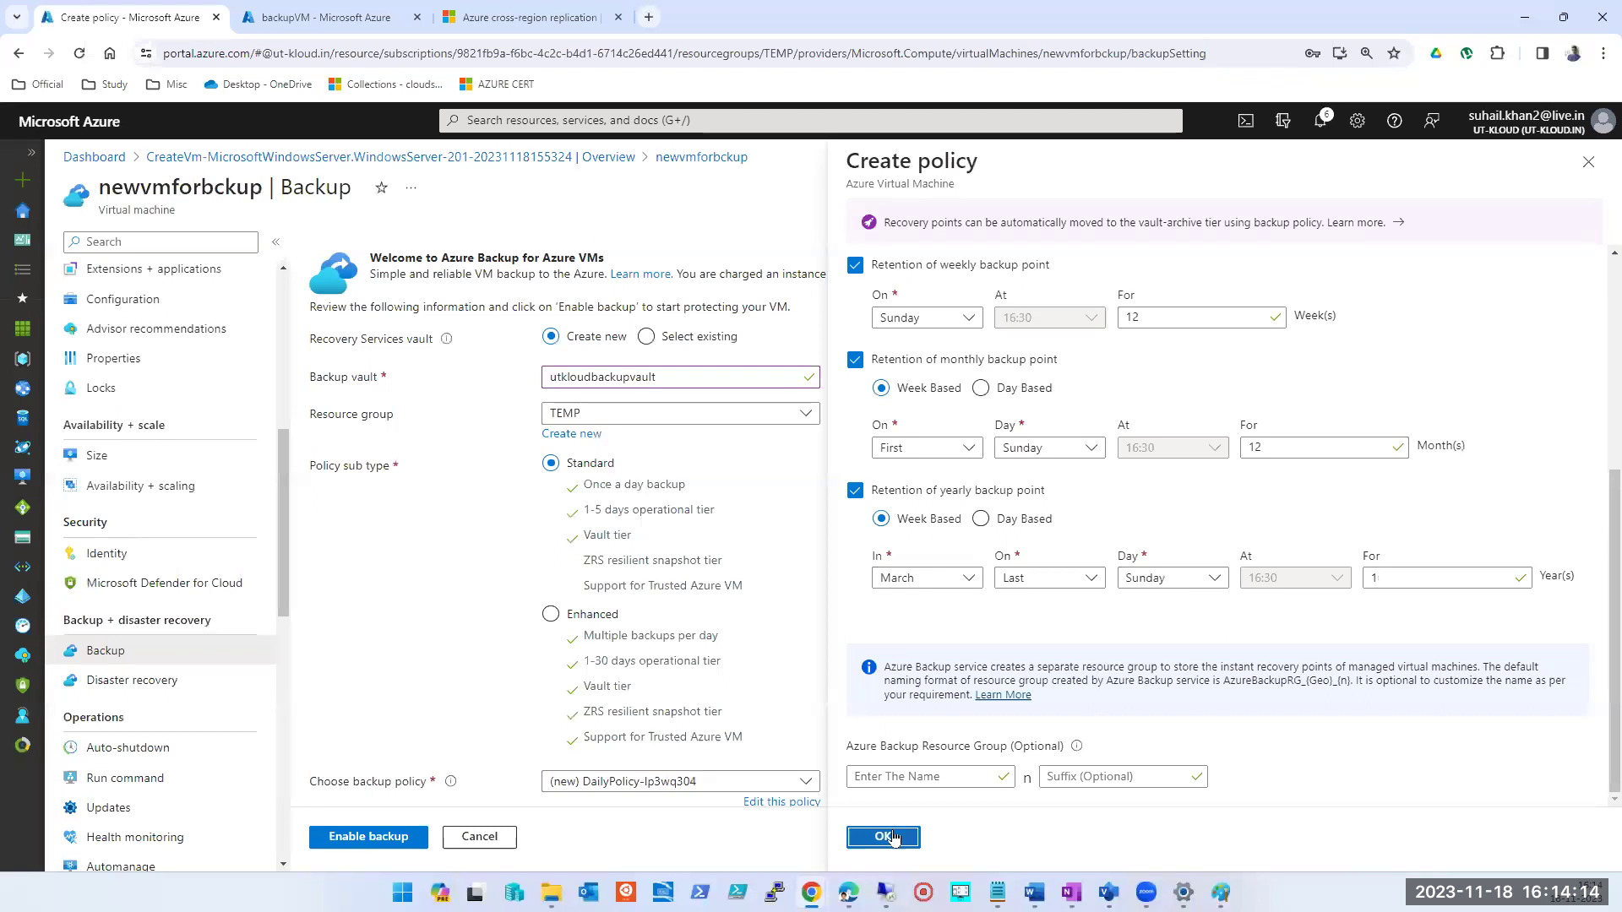
pyautogui.click(371, 836)
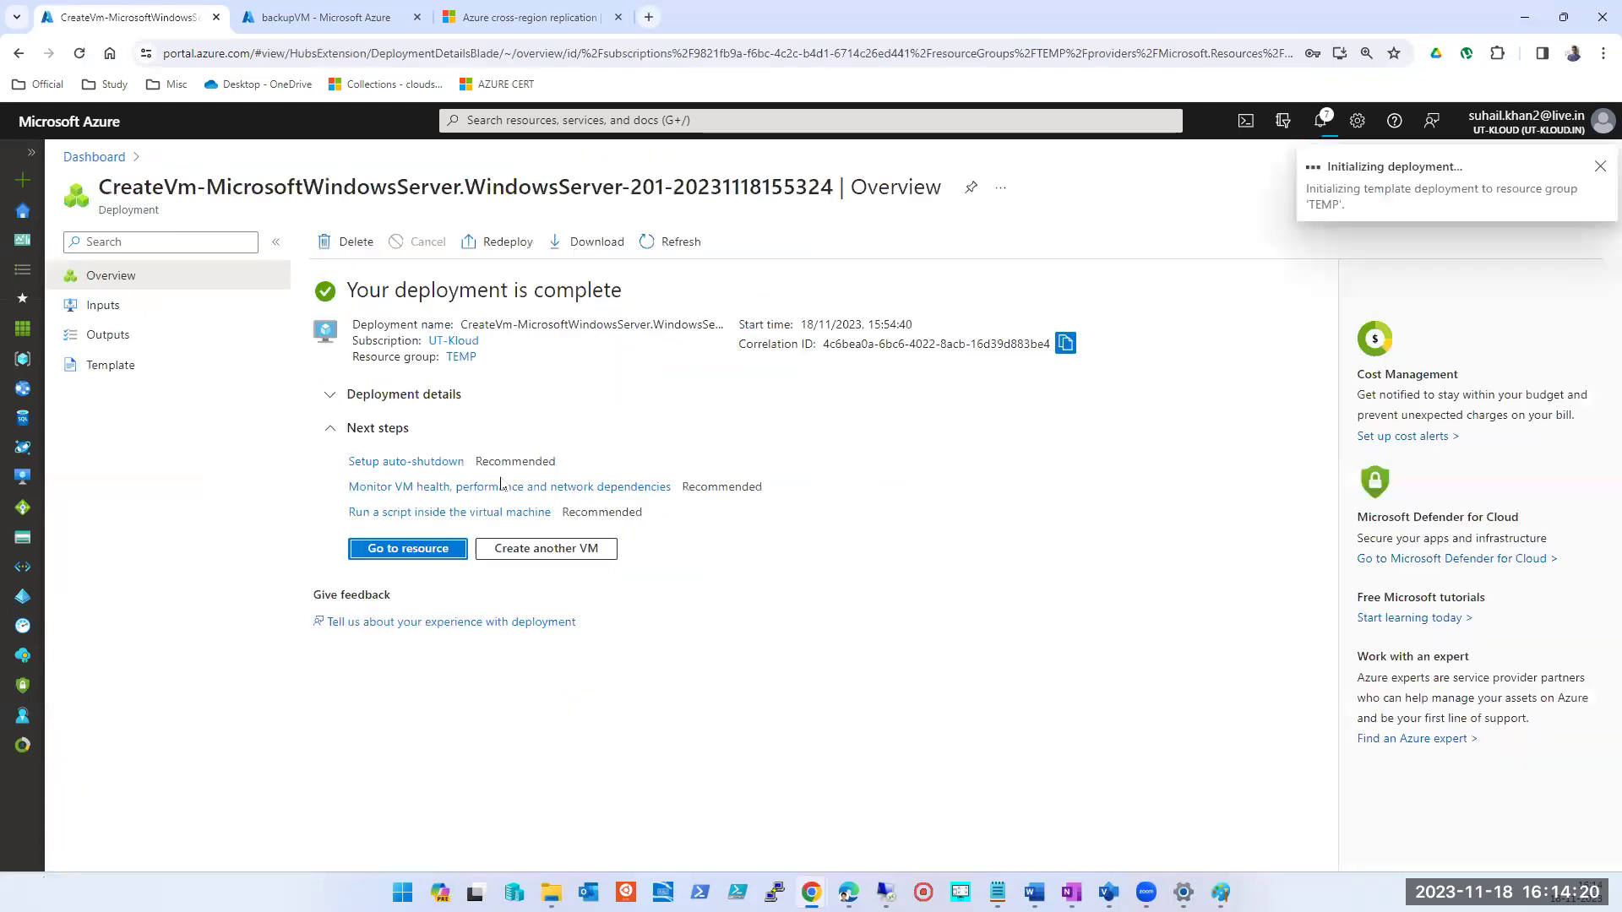
# Open the newvmforbckup resource from the completed deployment and go to its Backup page
pyautogui.click(408, 549)
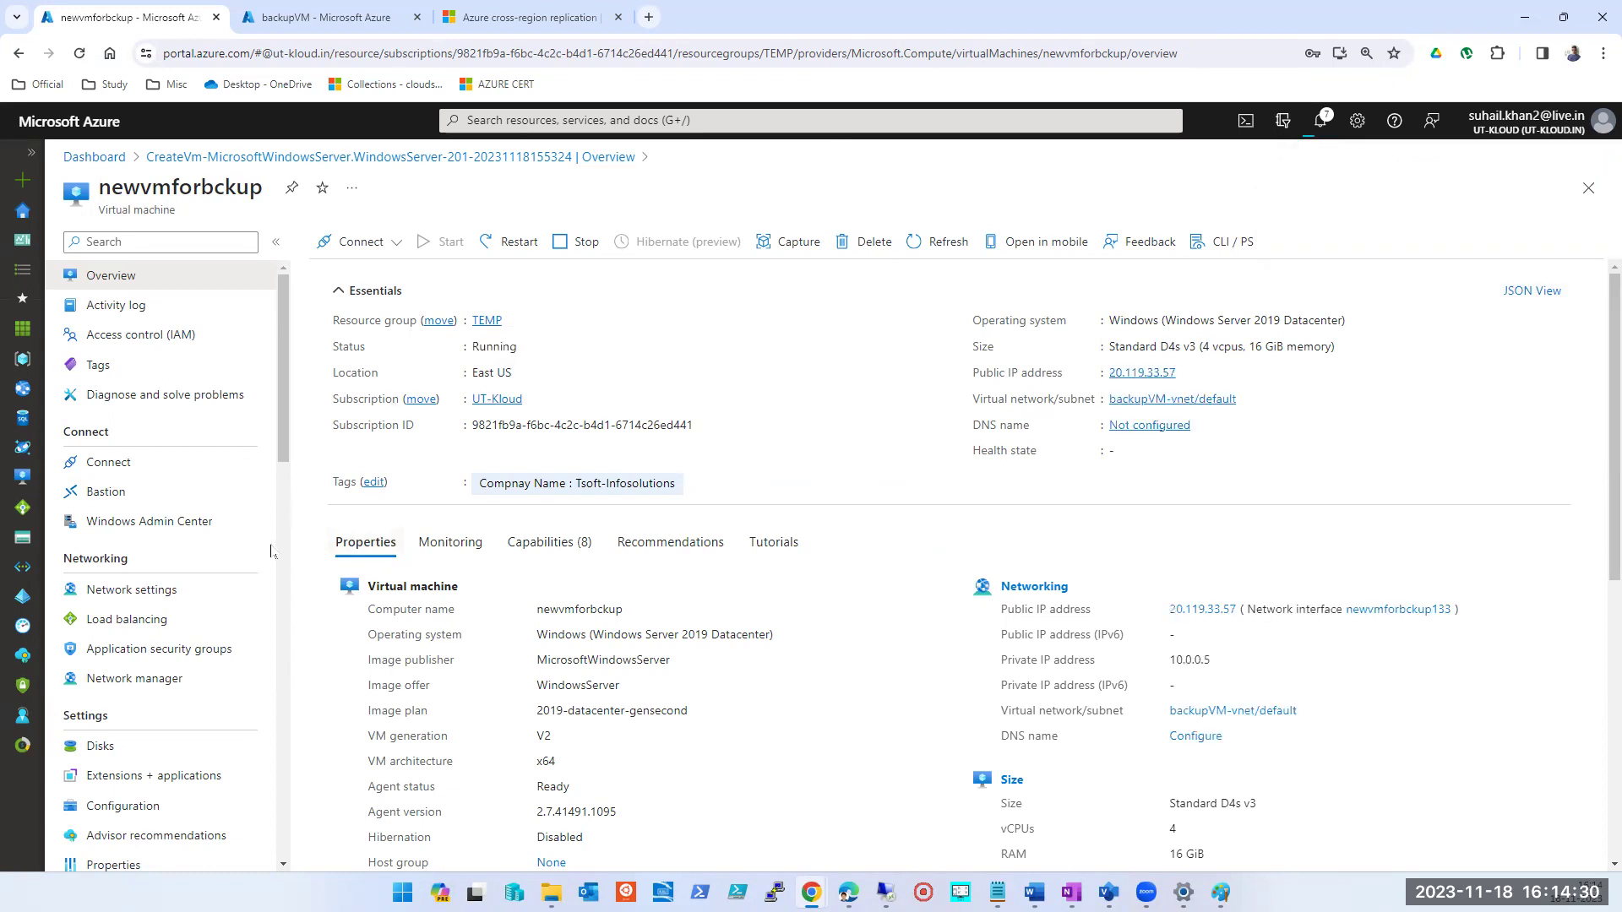
pyautogui.scroll(-3, 108, 630)
pyautogui.scroll(-4, 108, 629)
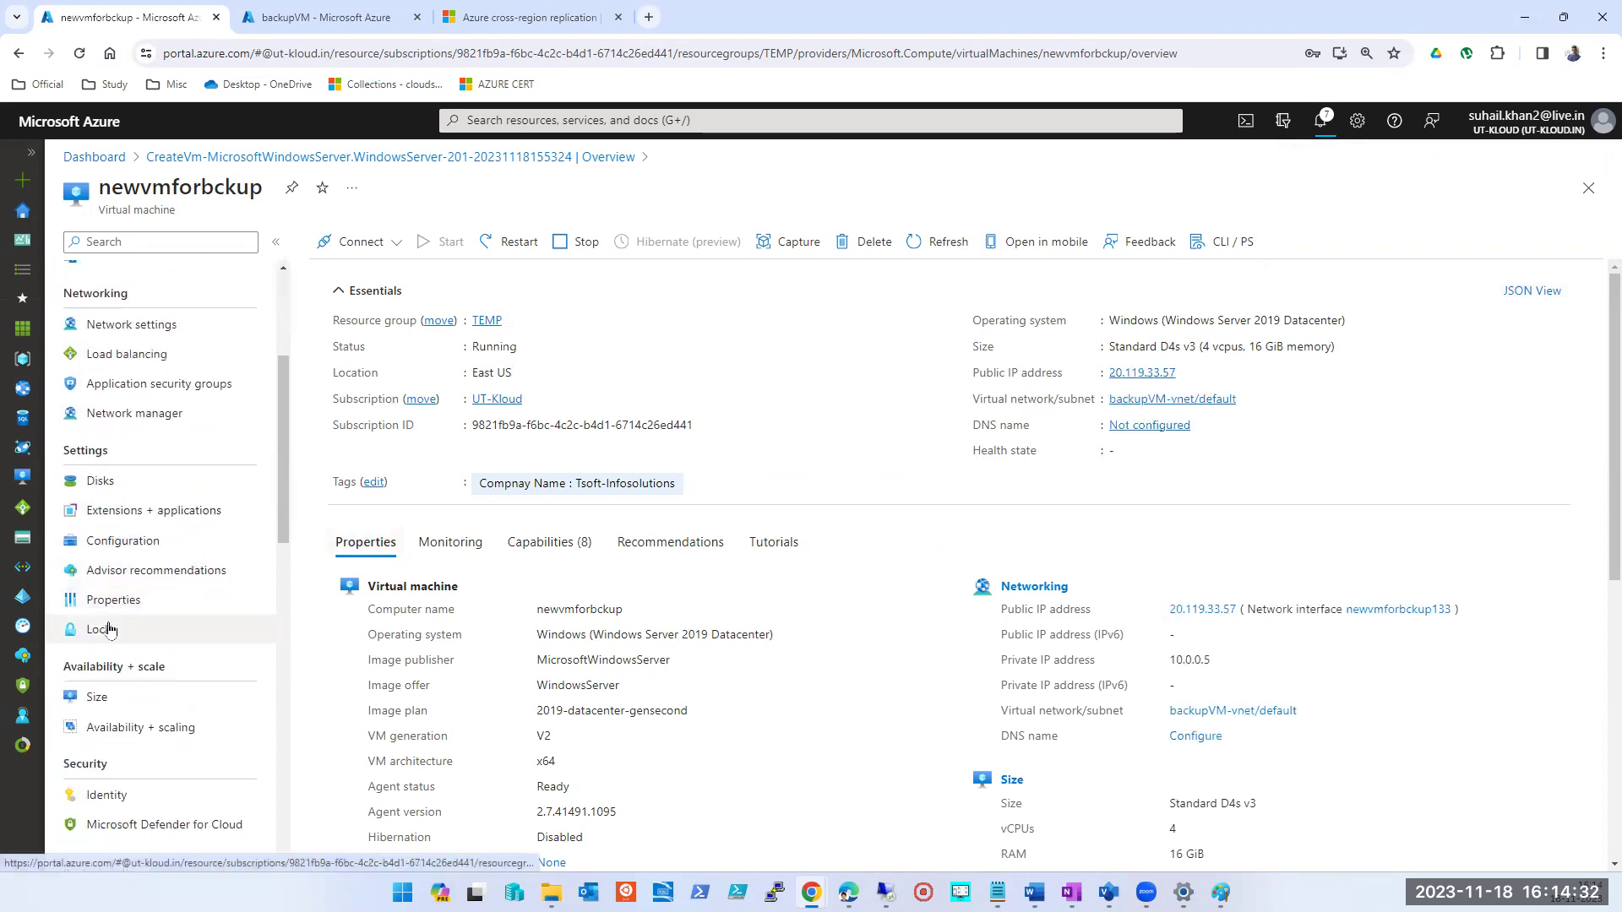
pyautogui.click(103, 583)
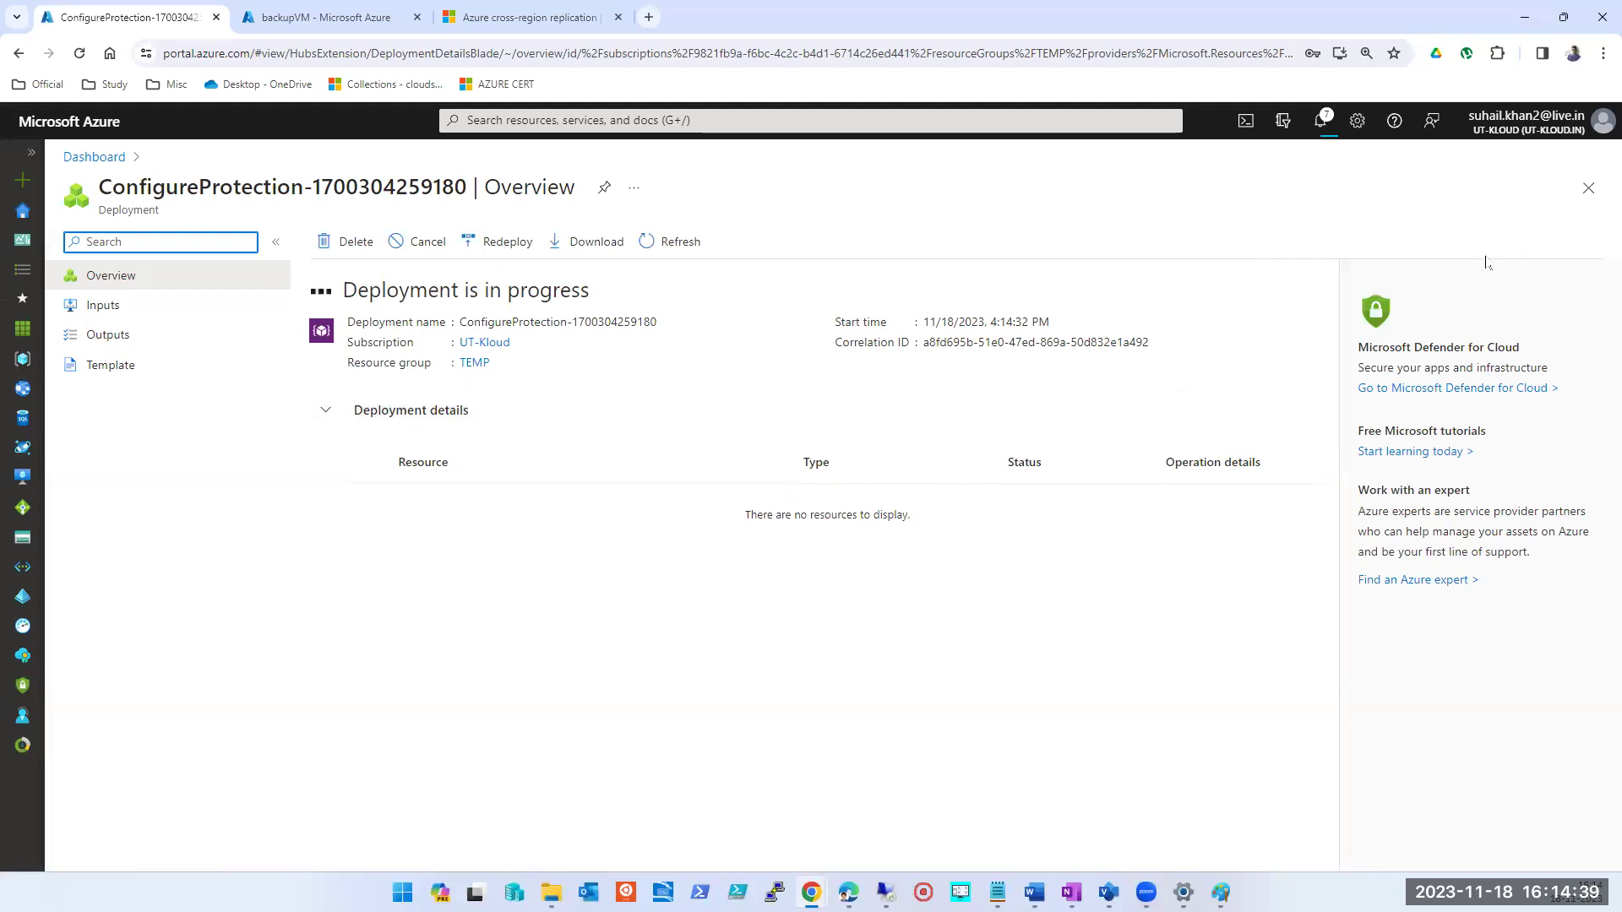
# Close the ConfigureProtection deployment overview and switch to the Backup page of backupVM
pyautogui.click(1588, 187)
pyautogui.click(277, 19)
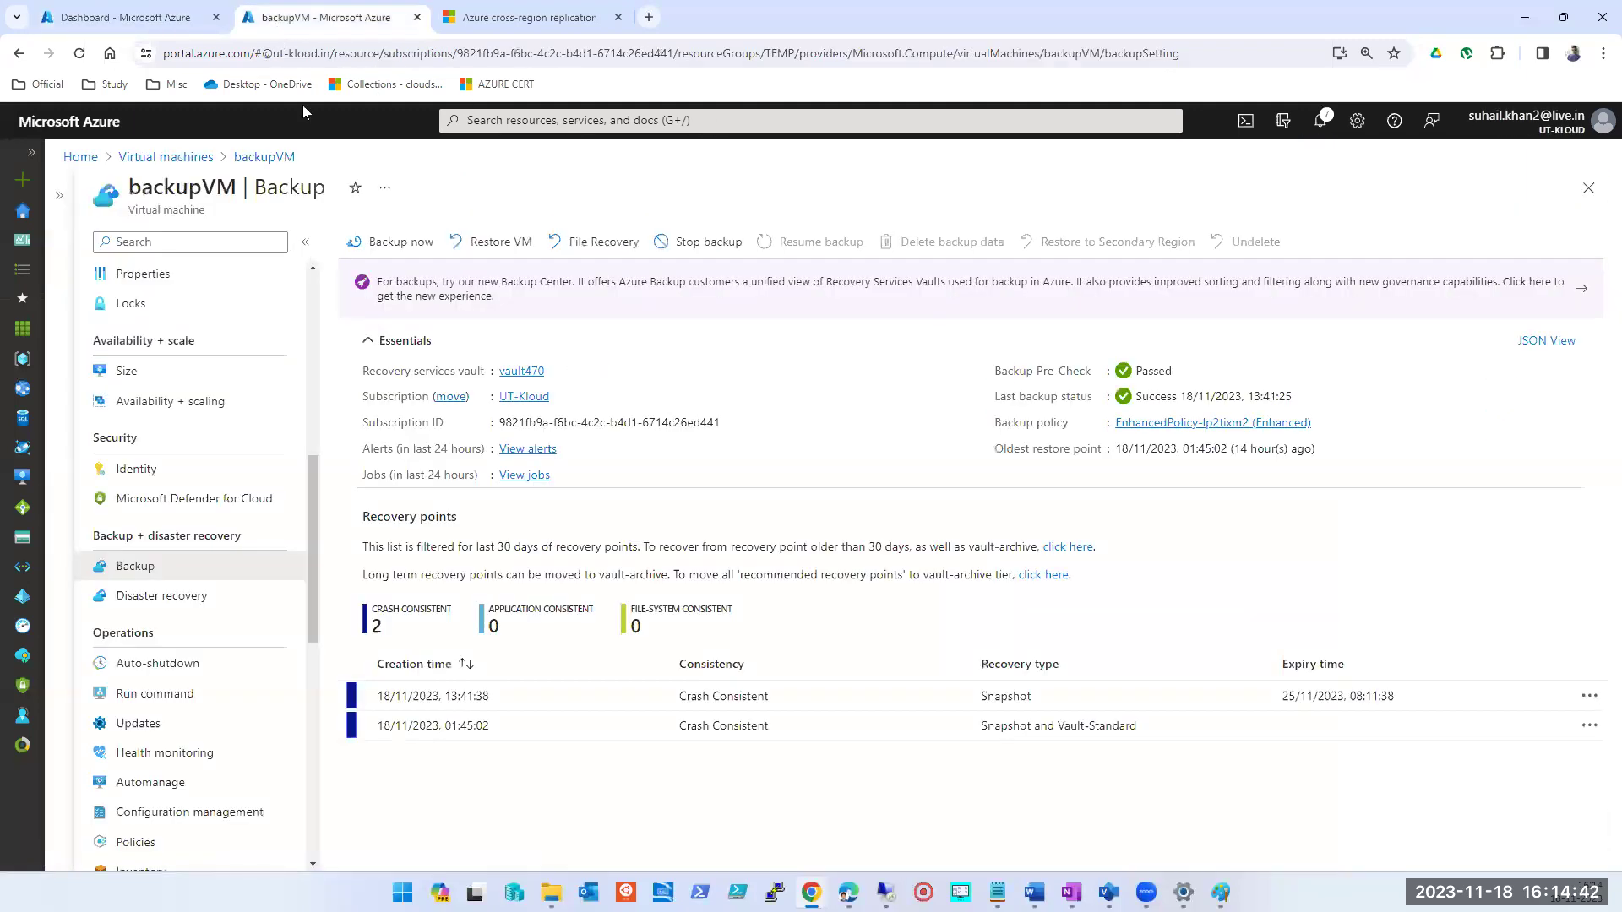